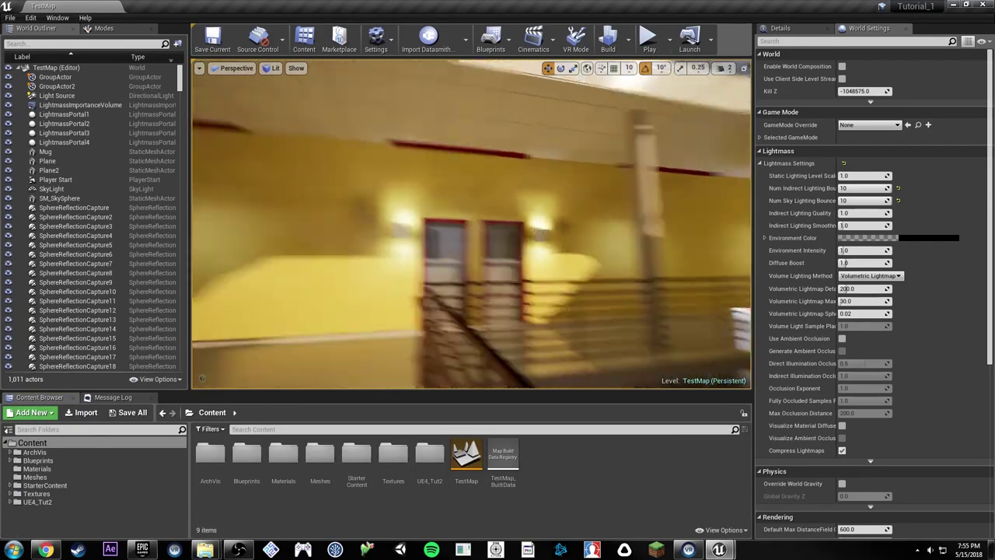
Step: Switch to the Unreal Editor window with the PaintCreek_1 project
click(491, 225)
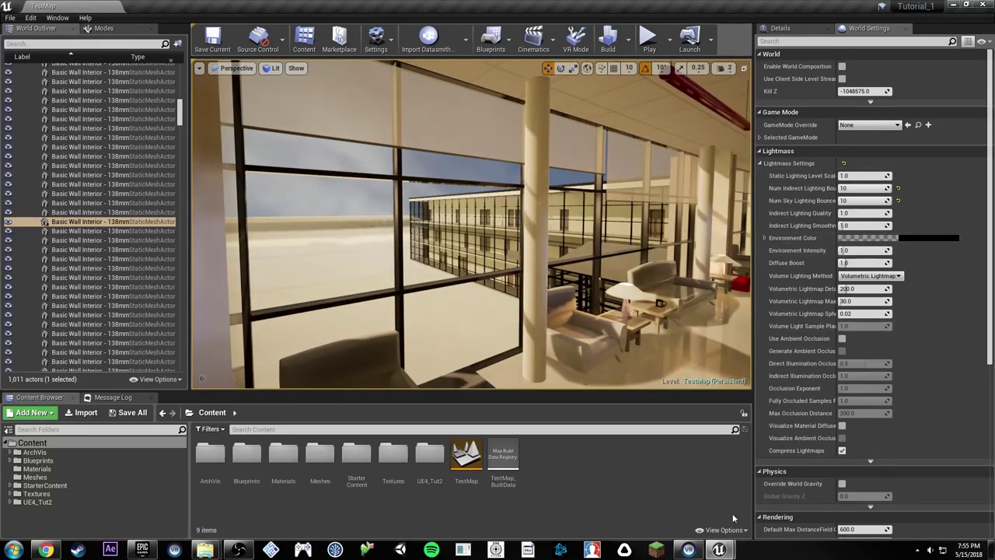
mouse_move(723, 549)
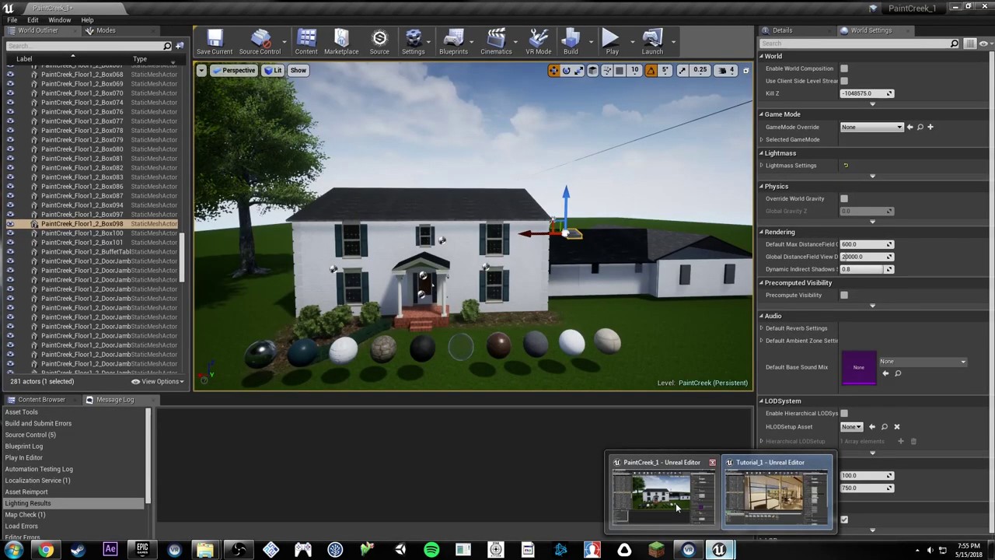
click(675, 502)
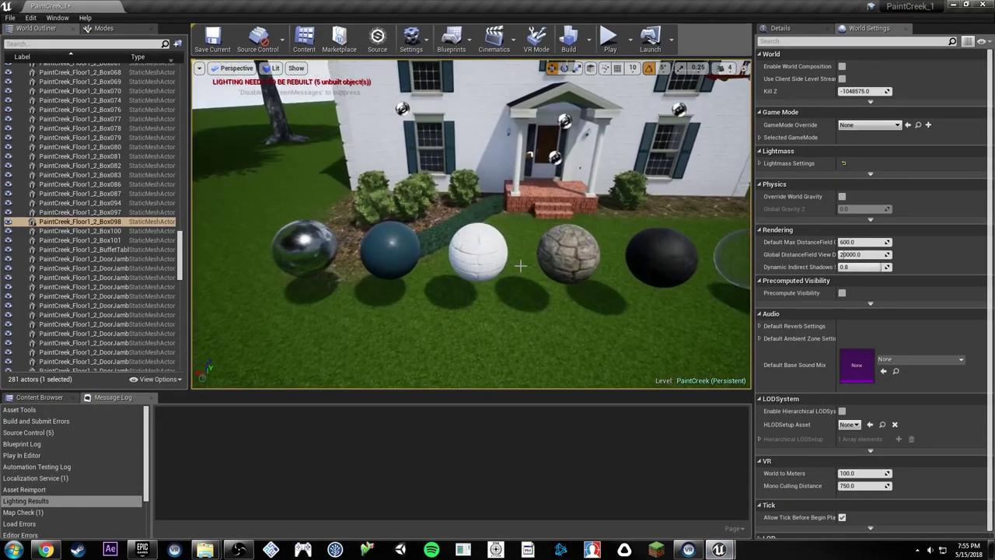
Step: Select the chrome, blue and white brick sample spheres on the lawn in front of the house
click(303, 247)
ctrl+click(394, 248)
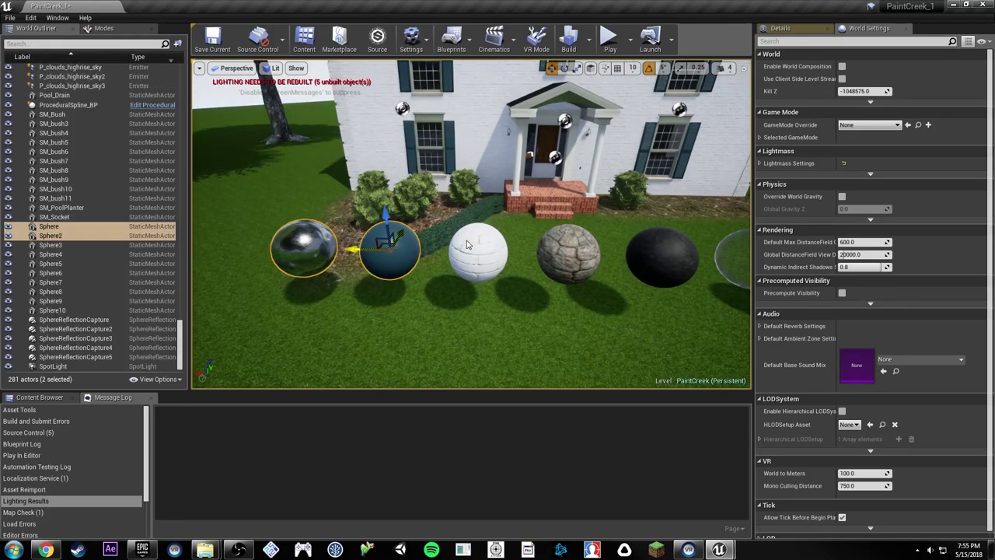
ctrl+click(476, 243)
mouse_move(490, 235)
right_down()
mouse_move(653, 233)
mouse_move(358, 233)
mouse_move(472, 231)
right_up()
key(d)
key(a)
key(w)
Step: Select only the chrome sphere and locate its Metal_Brass_Inst material in the content browser
click(361, 260)
click(783, 29)
right_drag(582, 183, 585, 234)
key(w)
right_drag(377, 284, 370, 284)
key(a)
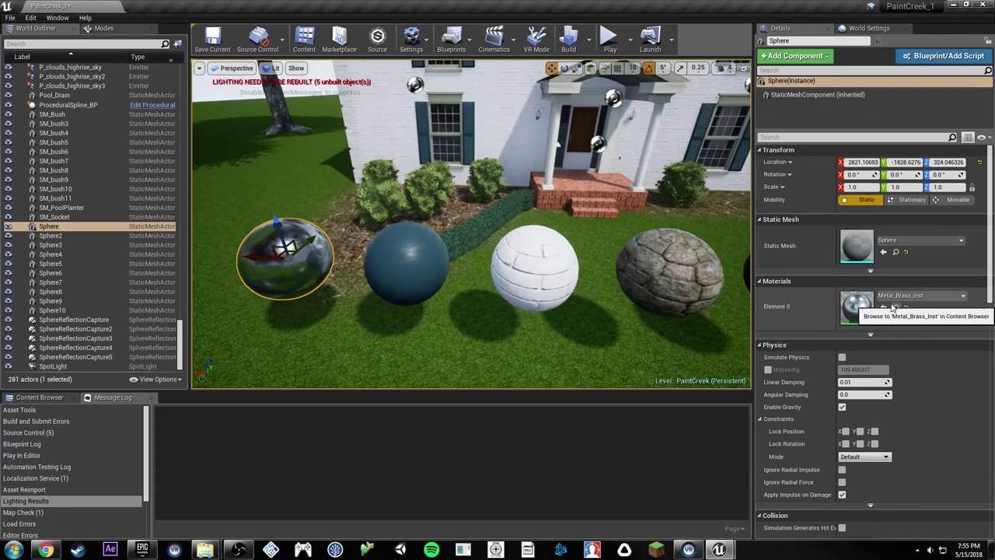
click(895, 306)
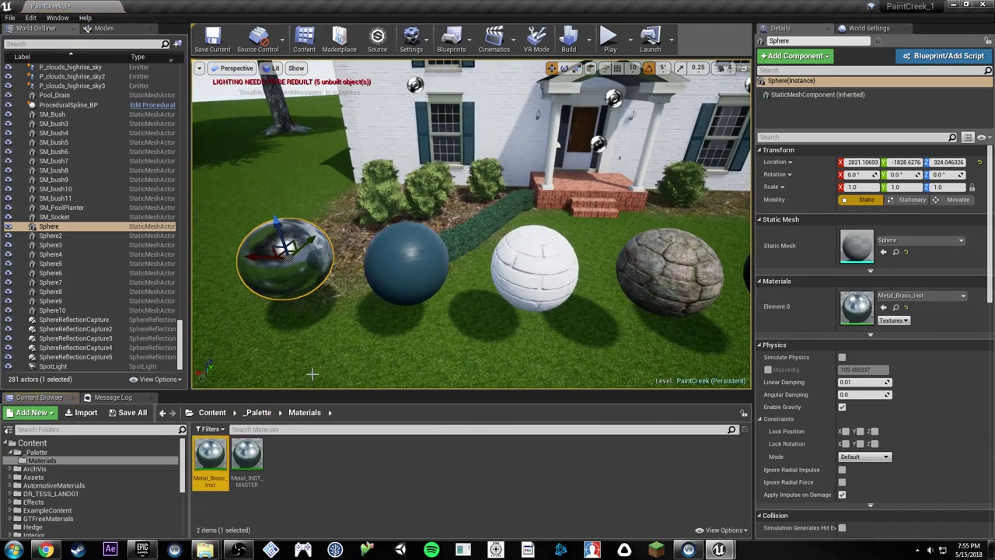
Step: Start migrating the Metal_Brass_Inst material, saving the PaintCreek_1 level and accepting the asset report
mouse_move(402, 291)
right_down()
mouse_move(474, 283)
mouse_move(404, 283)
right_up()
key(d)
key(a)
key(a)
right_drag(371, 251, 354, 266)
key(w)
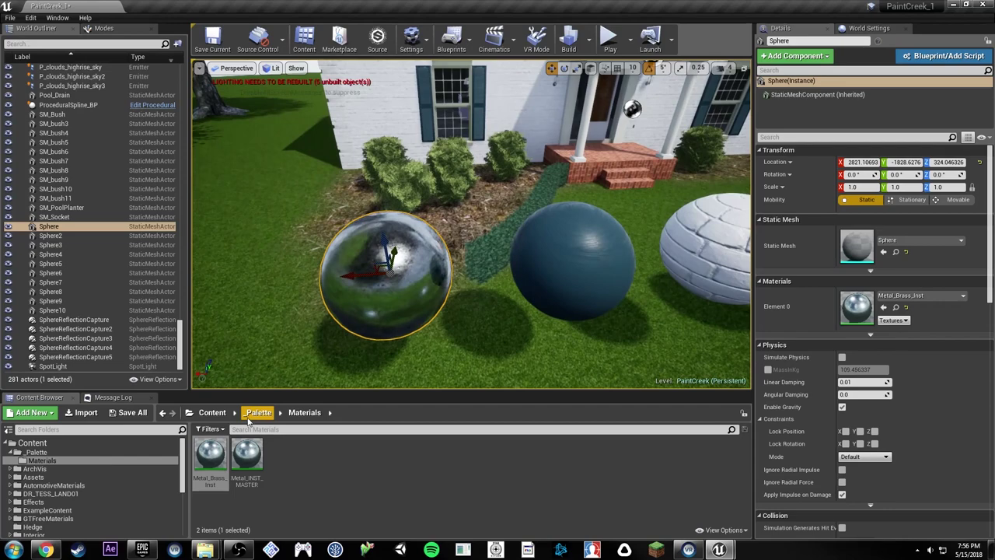
right_click(212, 449)
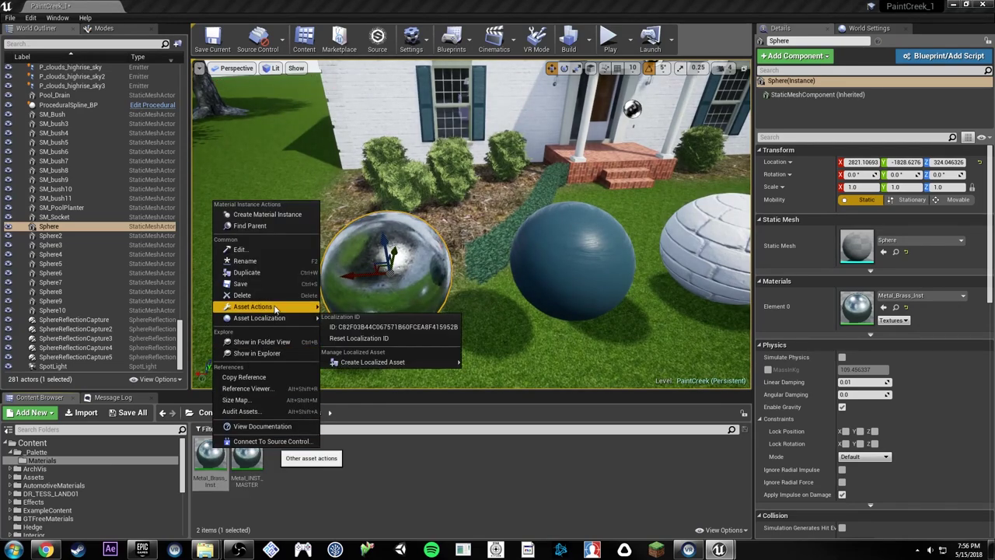
mouse_move(274, 309)
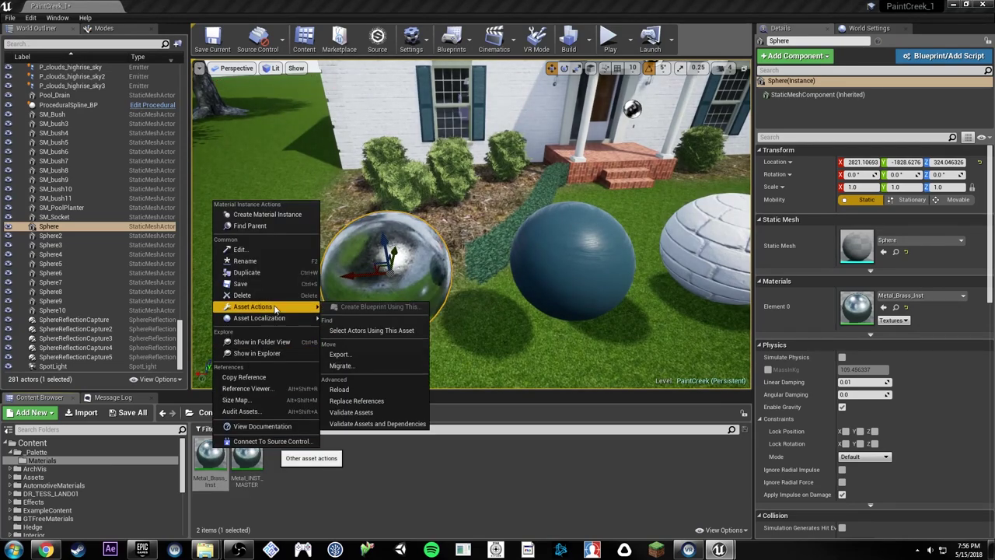
click(353, 362)
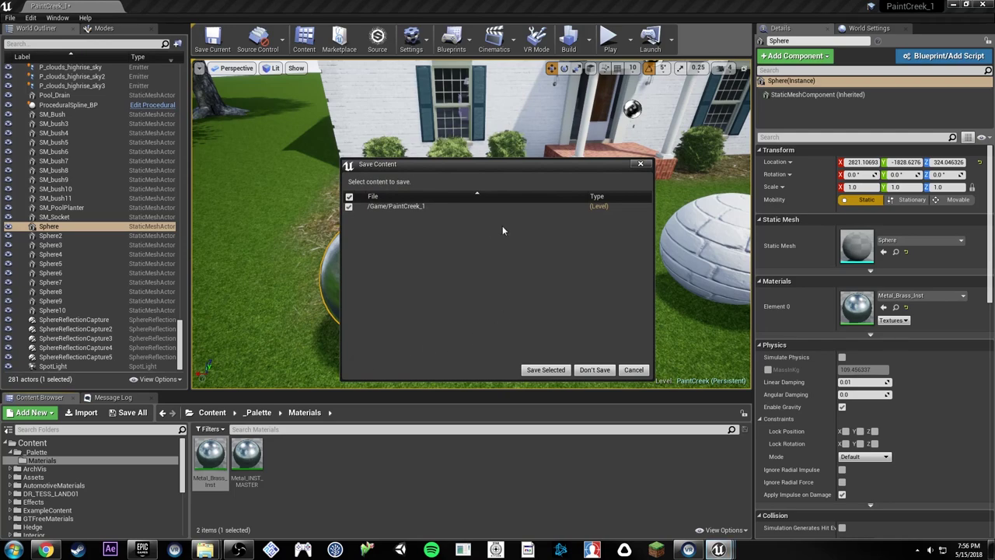
click(535, 370)
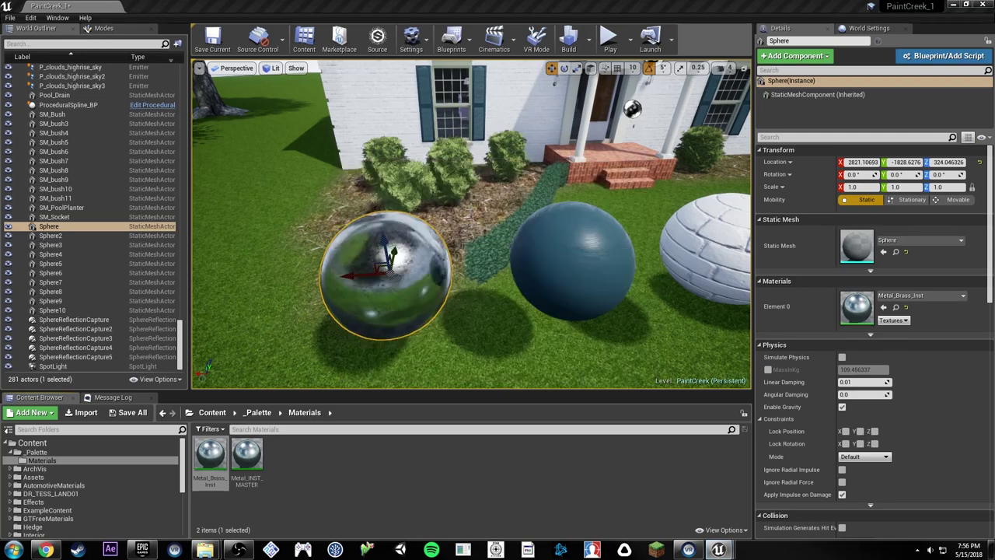
click(588, 397)
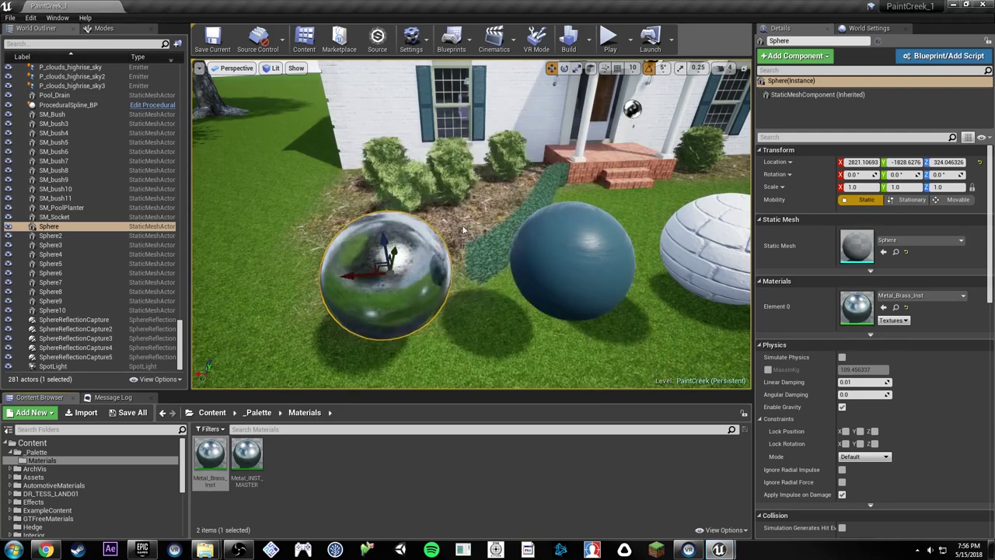
Step: Choose the Content folder of Tutorial_1 under F: > VR > Tutorials as the destination and complete the migration
click(348, 175)
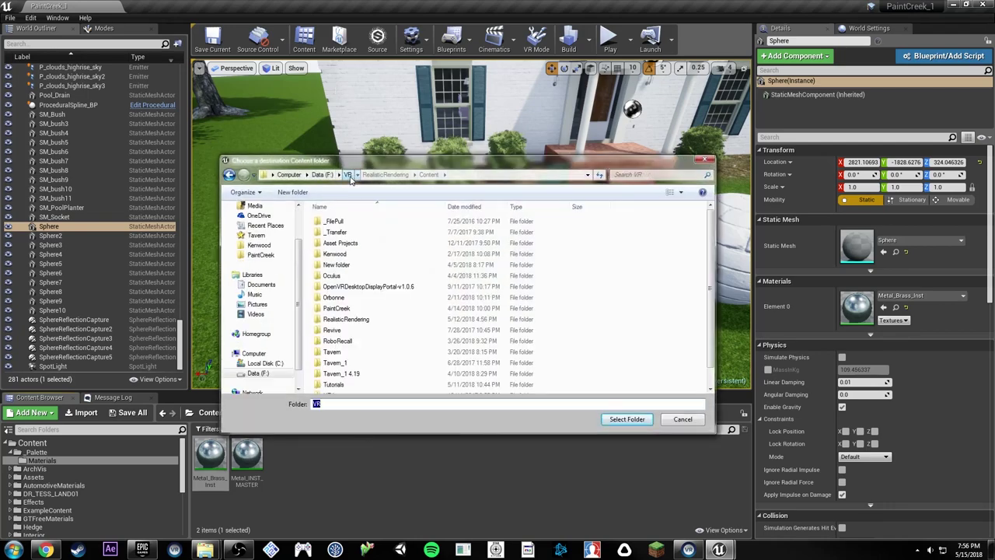
double_click(350, 384)
double_click(342, 242)
double_click(346, 222)
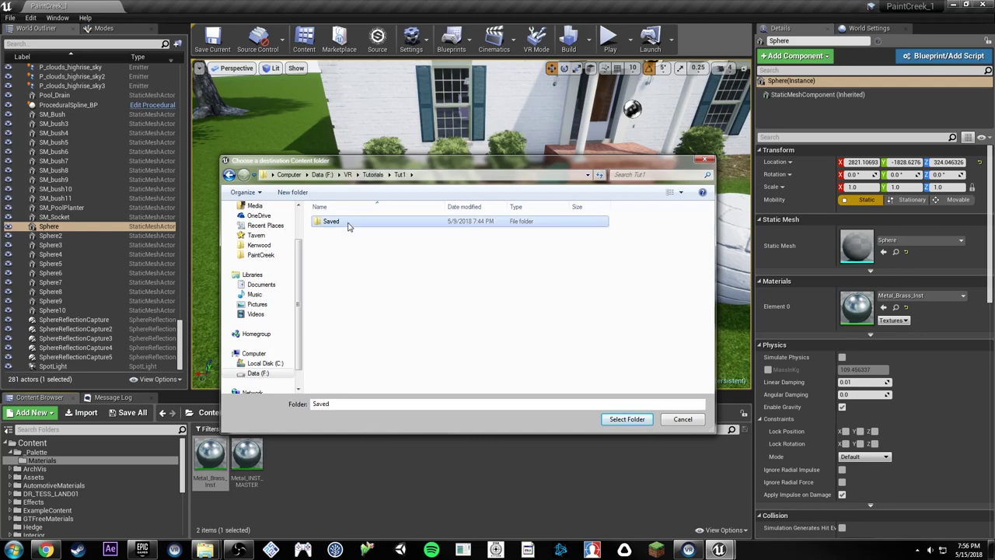
click(373, 174)
double_click(344, 254)
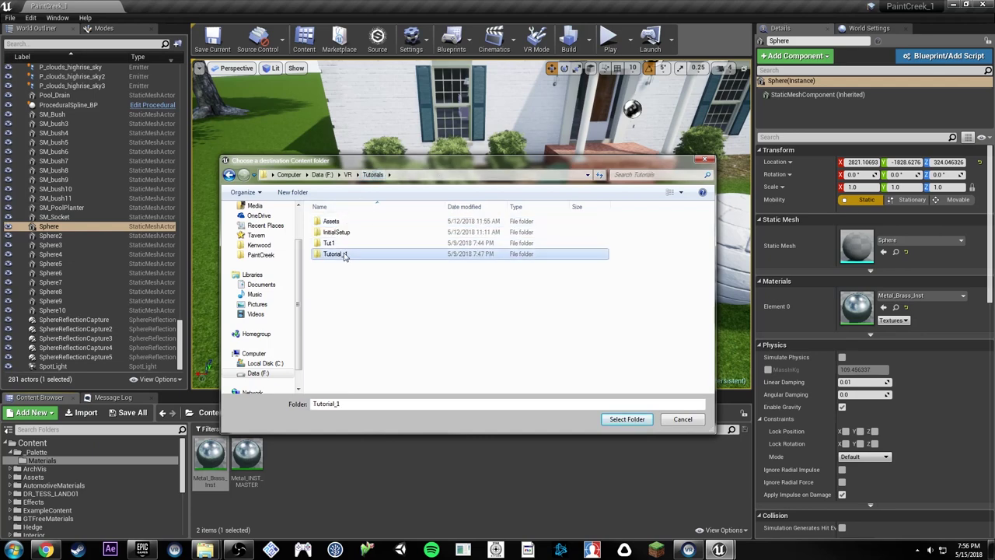
click(346, 234)
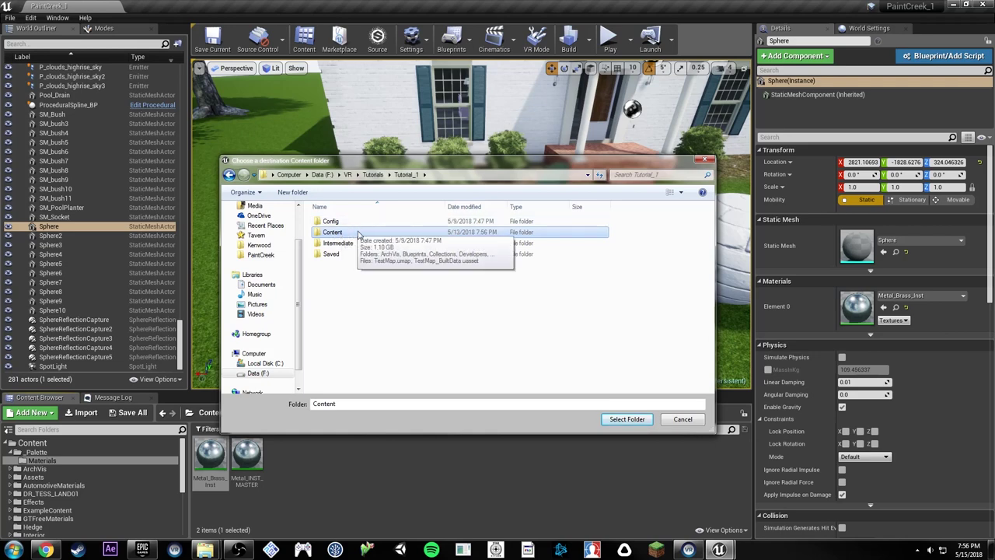
click(626, 420)
click(536, 307)
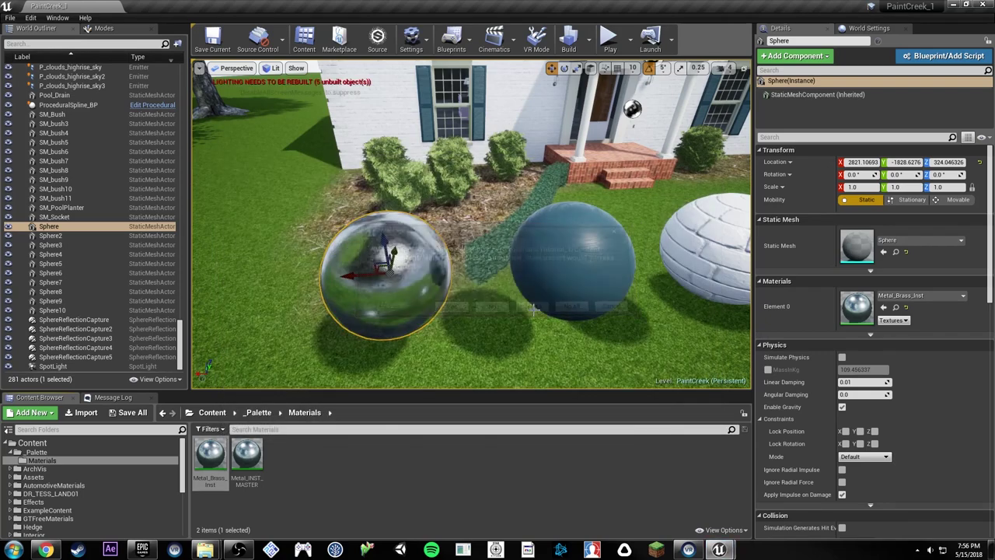
Step: Switch to the Tutorial_1 project, search its content for "metal_brass" and select the migrated Metal_Brass_Inst material
click(720, 549)
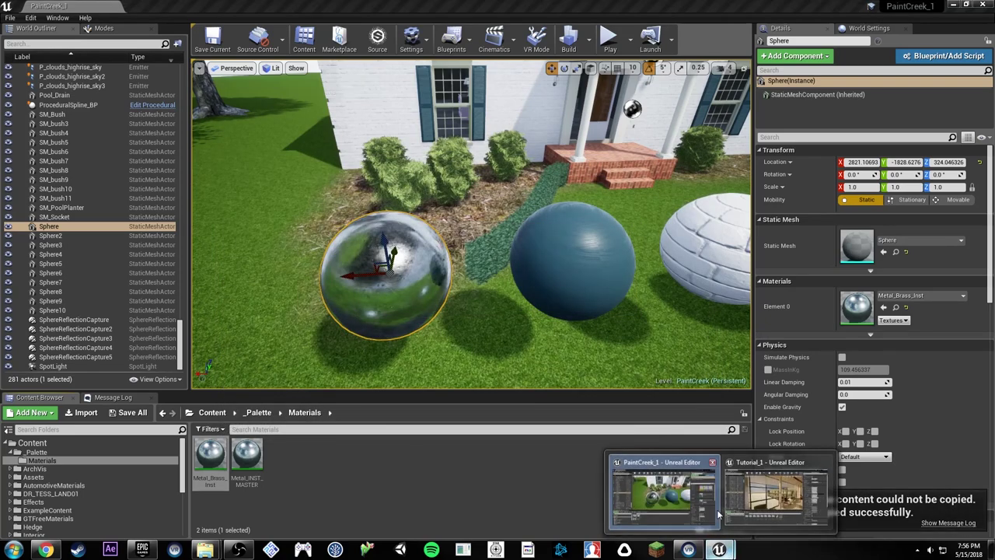
click(777, 494)
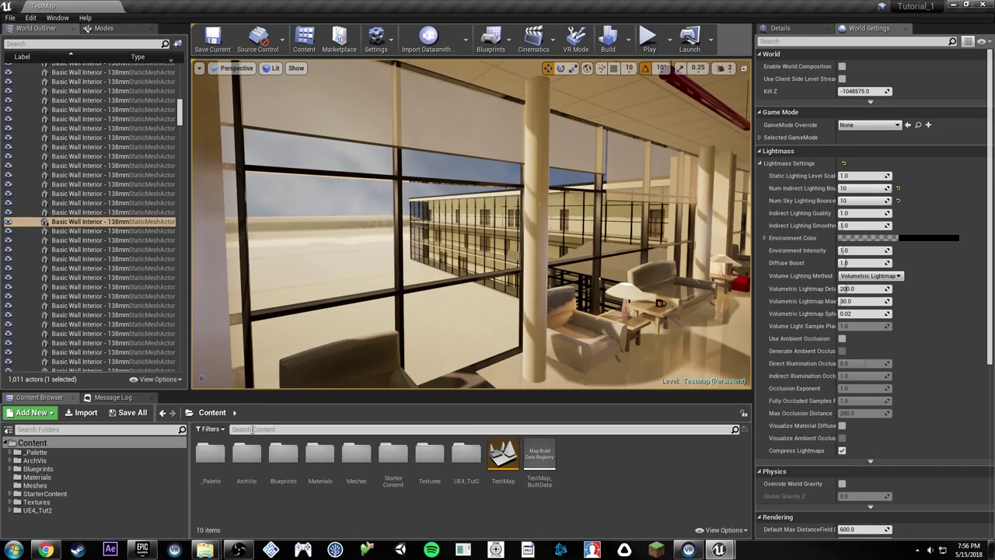
drag(355, 5, 454, 508)
double_click(453, 507)
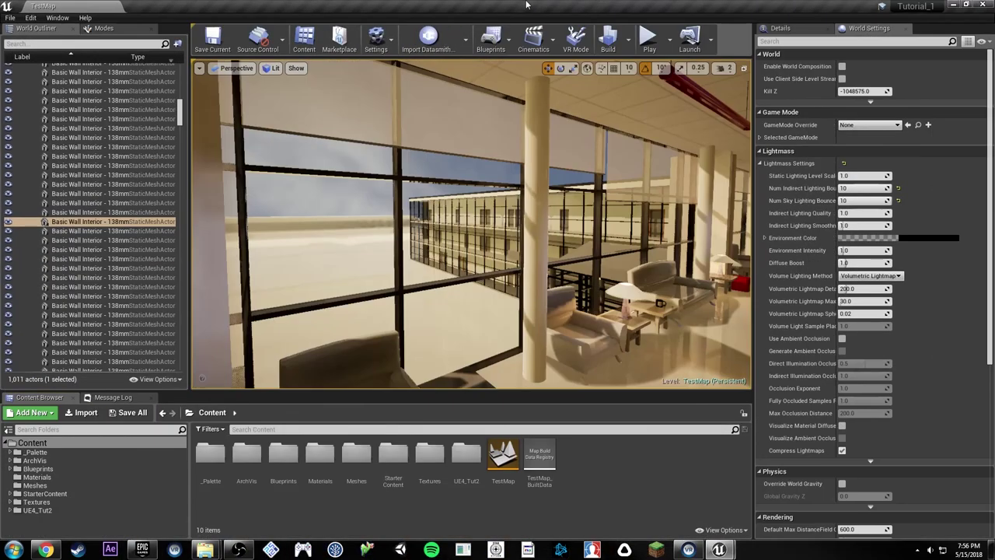
click(372, 429)
text(metal_bras)
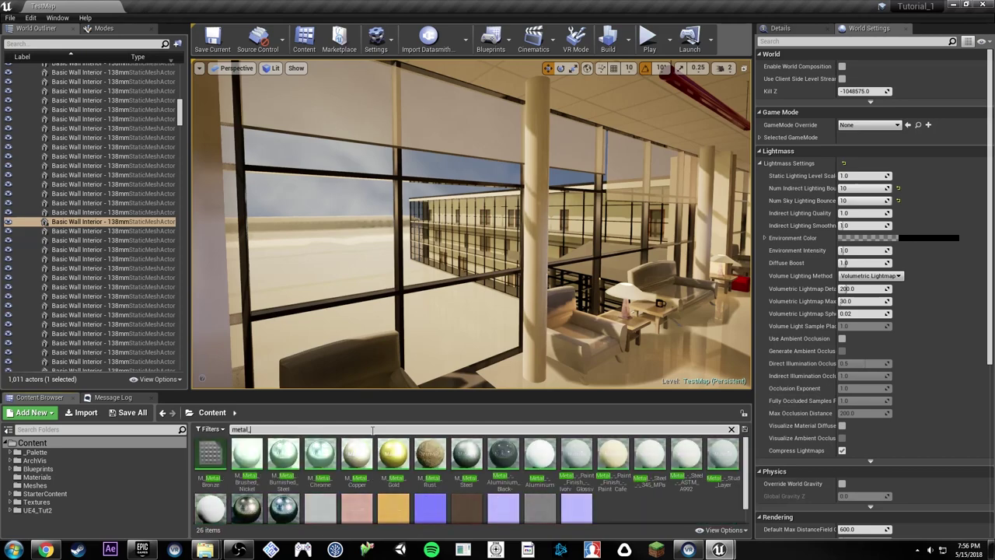
text(s)
click(220, 465)
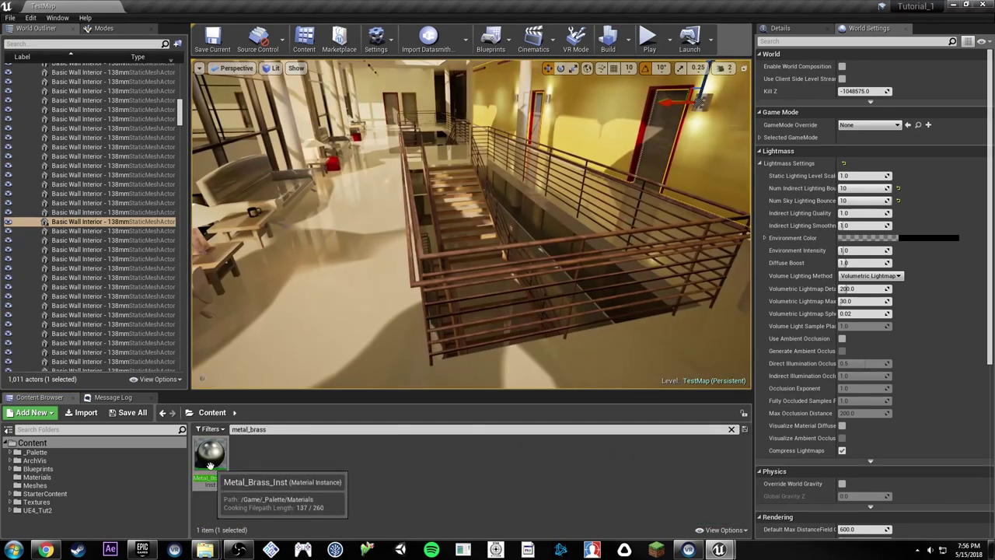
Step: Return to the PaintCreek_1 project, select the stone sphere and locate its Octostone_Mat material in the content browser
mouse_move(606, 7)
mouse_down()
mouse_move(607, 36)
mouse_move(667, 20)
mouse_move(589, 31)
mouse_move(531, 119)
mouse_move(746, 8)
mouse_move(925, 6)
mouse_up()
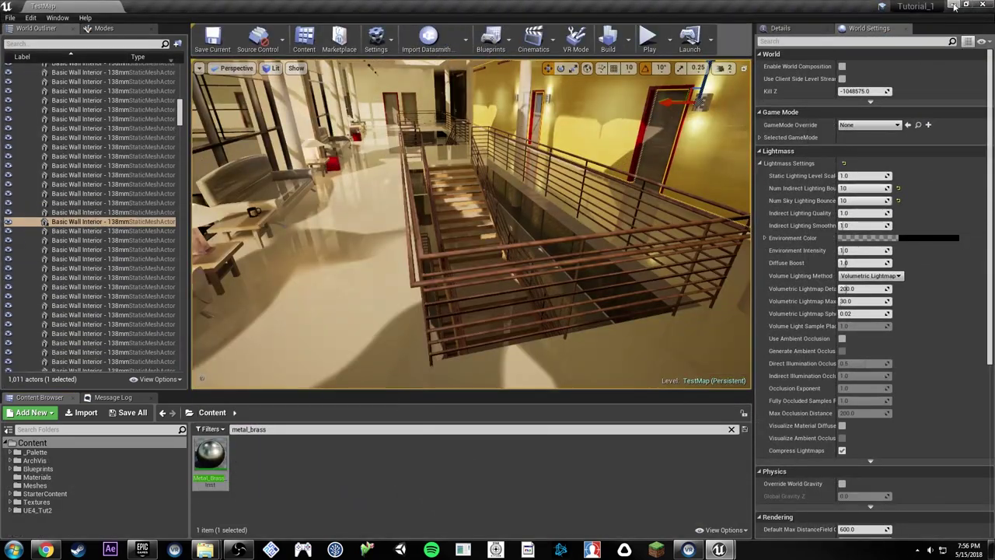
click(954, 6)
mouse_move(413, 206)
right_down()
mouse_move(474, 209)
mouse_move(482, 225)
right_up()
click(522, 257)
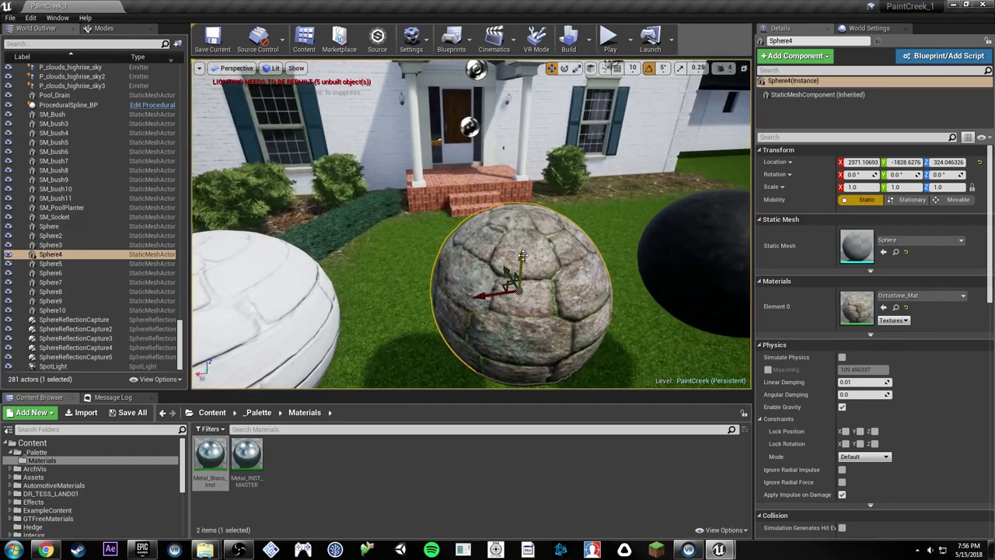
click(895, 307)
Step: Migrate the Octostone_Mat material with its dependencies to the Content folder of Tutorial_1
right_click(280, 463)
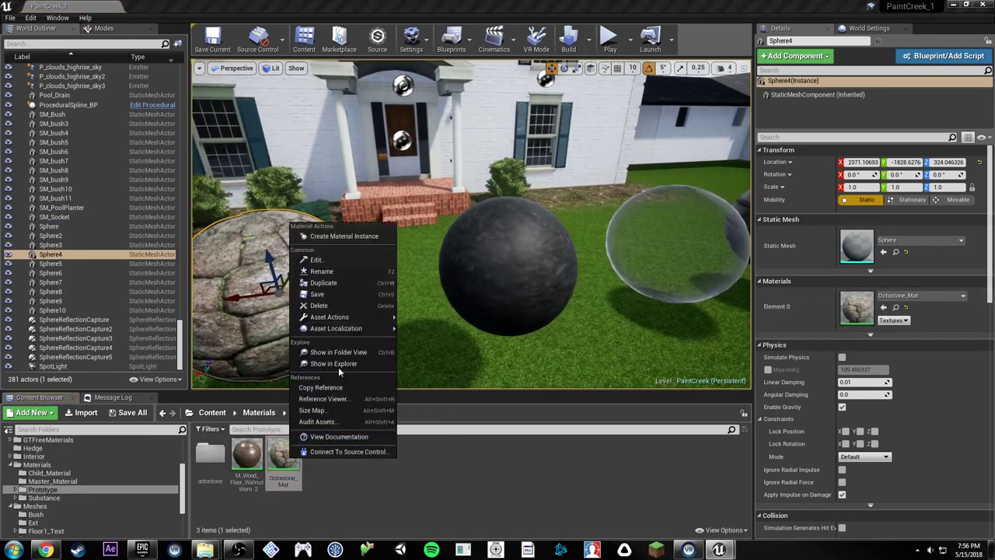
mouse_move(330, 316)
click(423, 381)
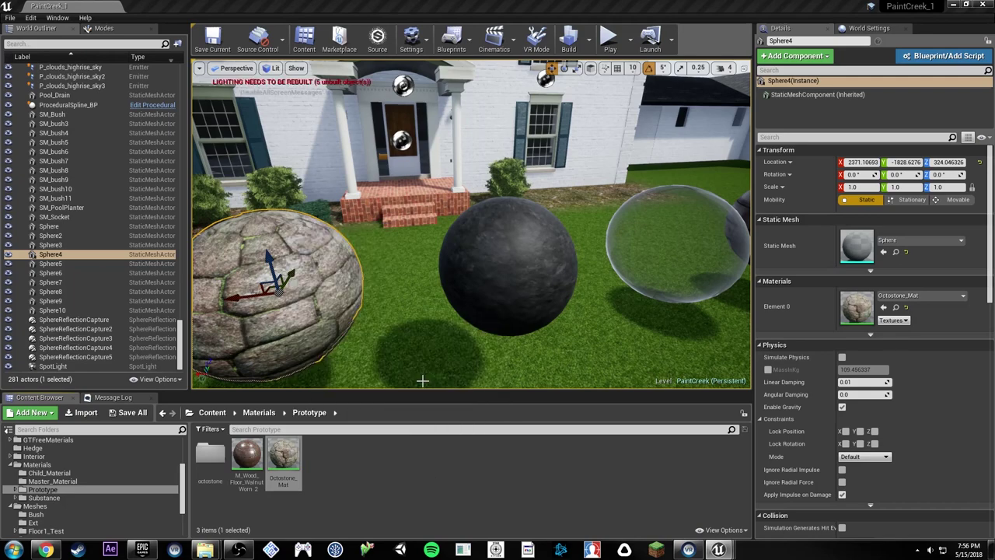
click(584, 395)
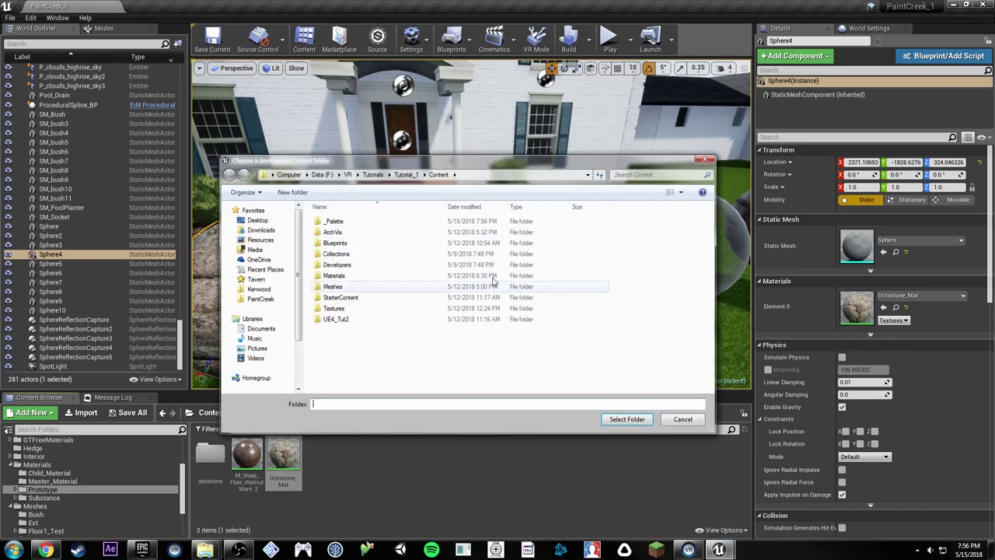
click(626, 419)
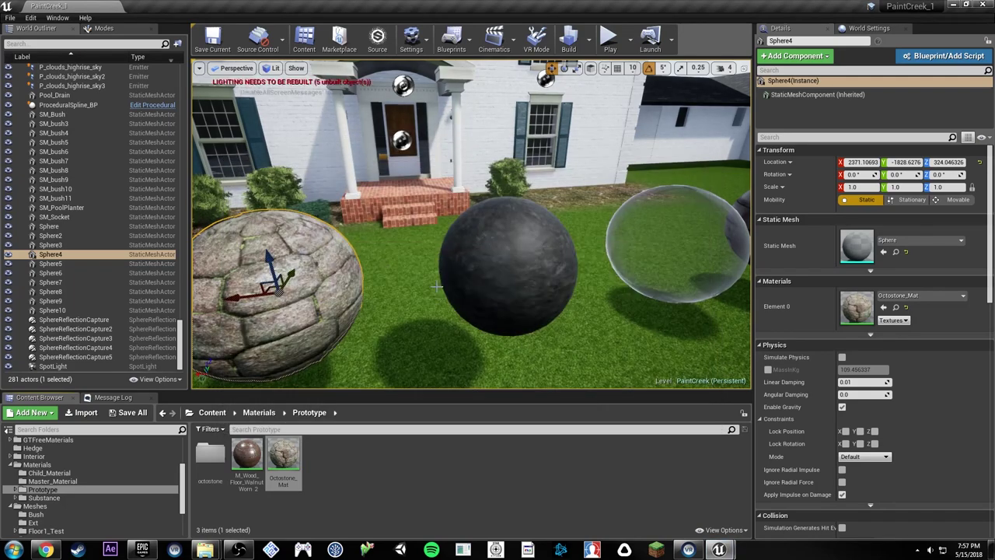
Step: Select the floor-tile sphere at the end of the row and locate its M_FloorTiles2_Inst material in the content browser
key(f)
key(s)
right_drag(471, 223, 553, 226)
key(w)
key(s)
key(a)
key(d)
click(546, 251)
click(895, 307)
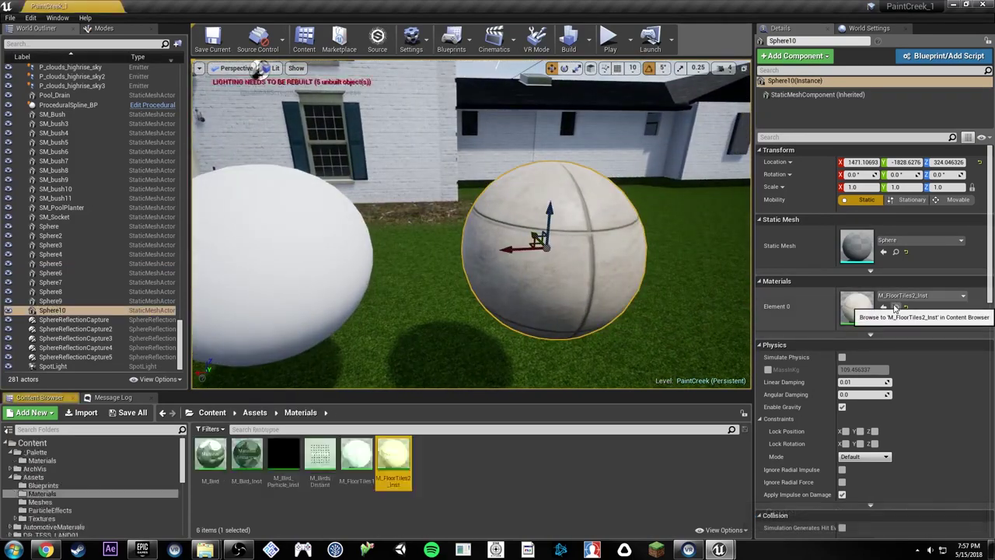
Step: Migrate the M_FloorTiles2_Inst material with its dependencies to the Content folder of Tutorial_1
right_click(395, 458)
mouse_move(451, 321)
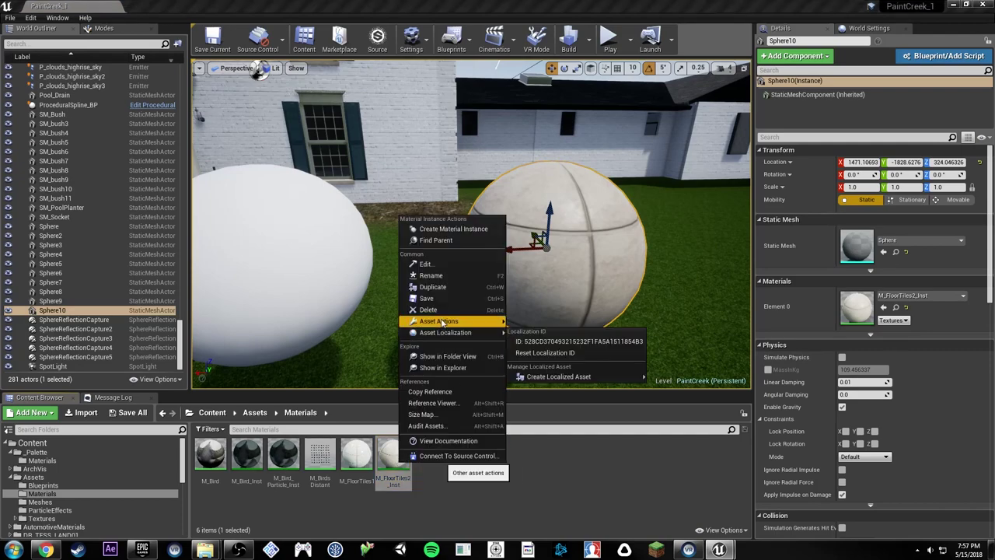
click(565, 380)
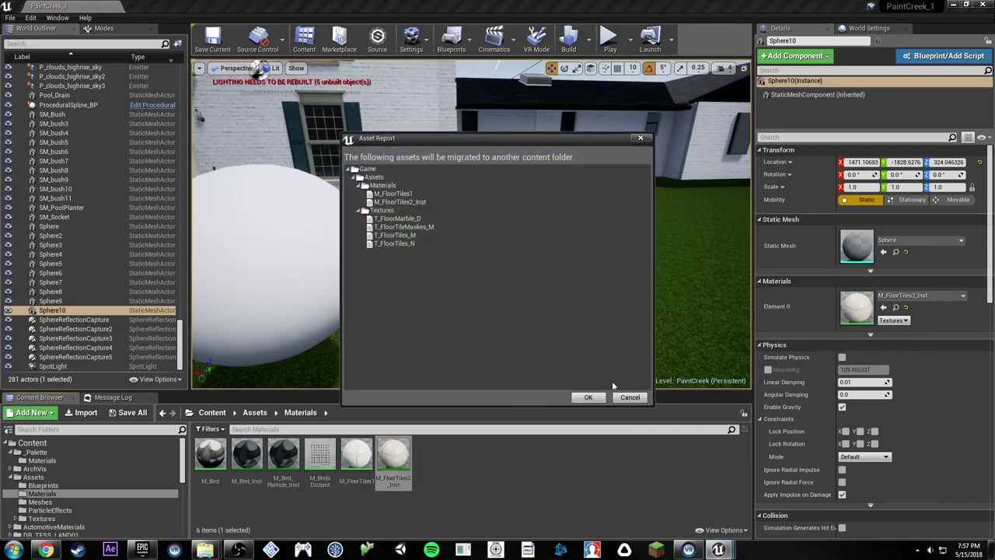
click(591, 402)
click(623, 421)
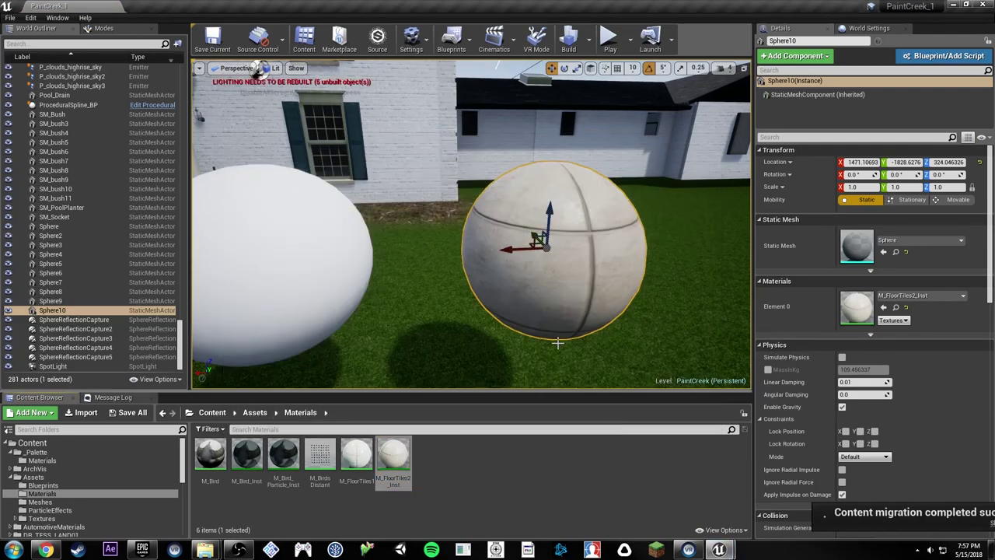
Step: Select the oak tree oak_b_05 beside the house and locate its static mesh in the content browser
right_drag(558, 289, 536, 290)
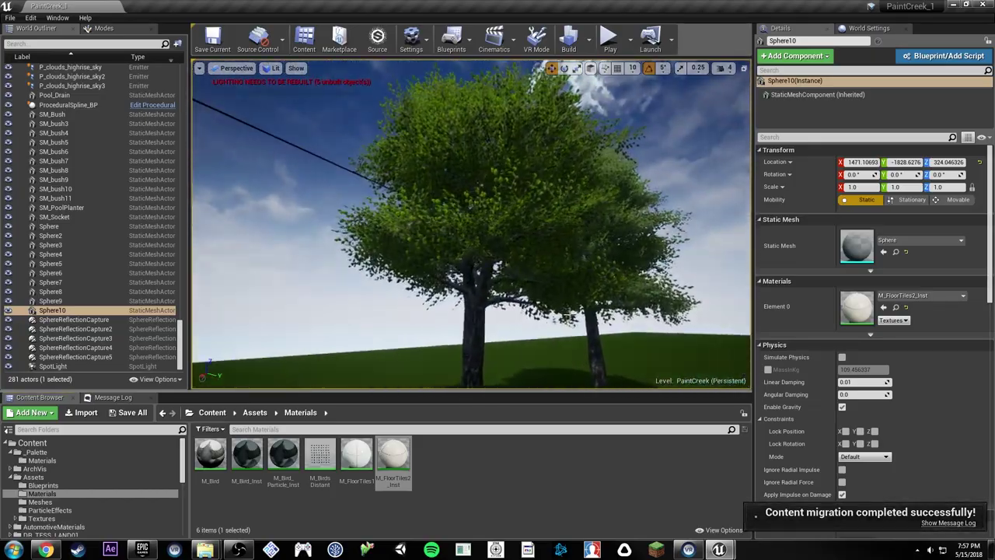
click(480, 318)
right_drag(603, 286, 651, 285)
right_drag(497, 272, 532, 244)
mouse_move(478, 305)
right_down()
mouse_move(499, 302)
mouse_move(475, 306)
right_up()
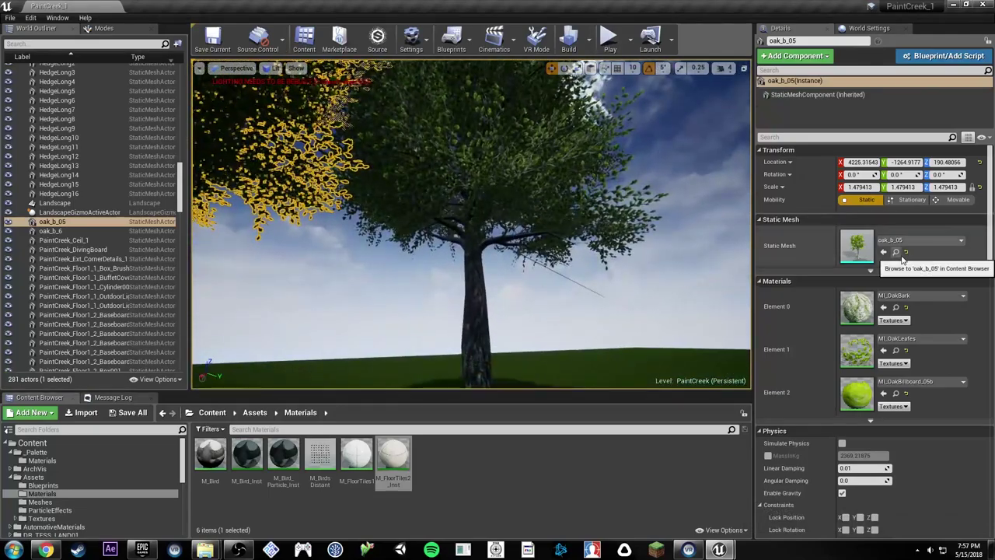
click(895, 251)
Step: Migrate all the oak meshes from oak_01 to oak_b_05 with their dependencies to the Content folder of Tutorial_1
click(209, 455)
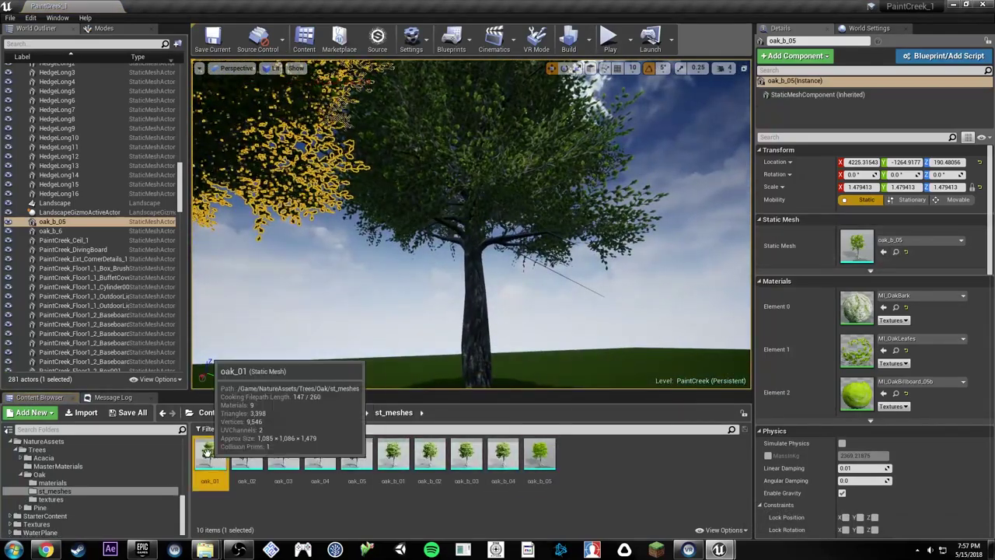
shift+click(539, 455)
drag(566, 443, 575, 309)
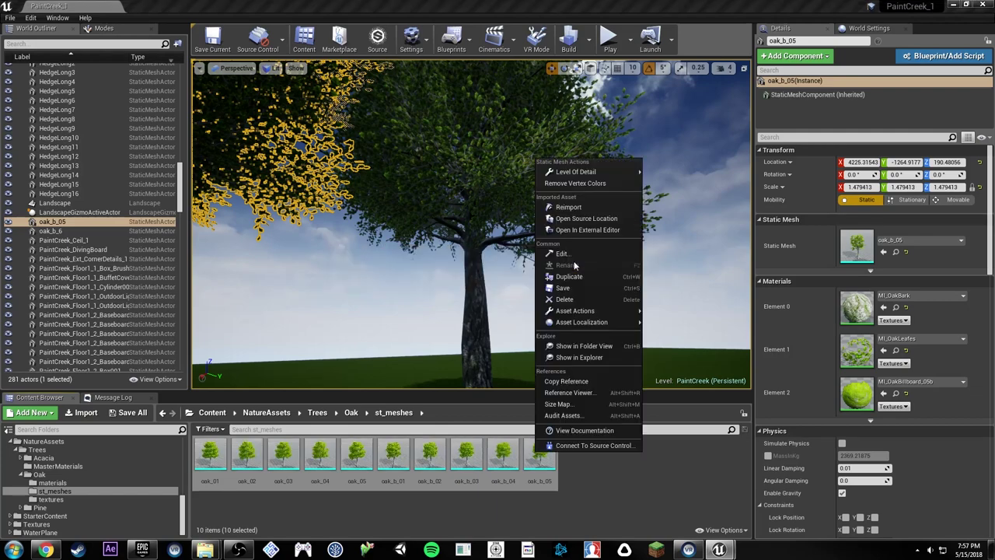
mouse_move(590, 310)
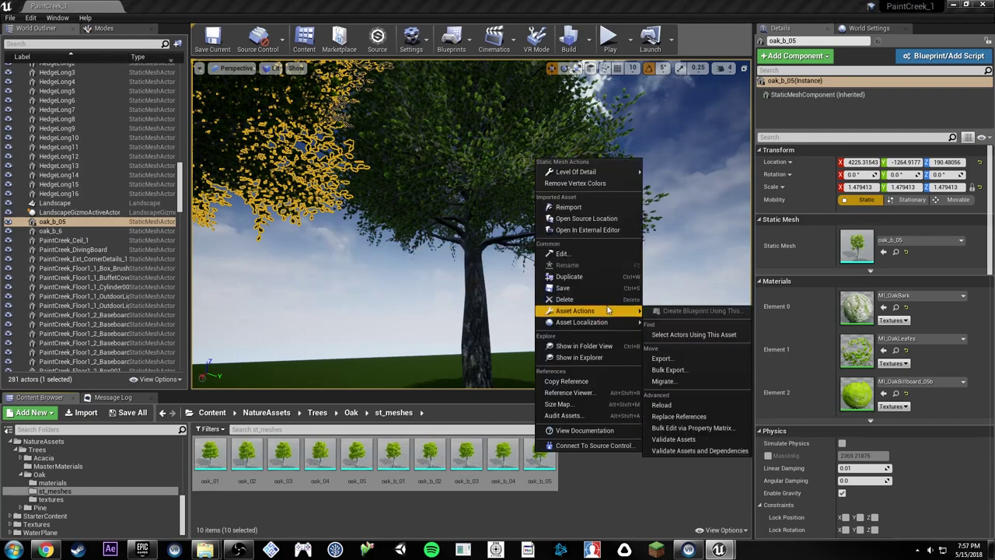
click(699, 382)
click(600, 397)
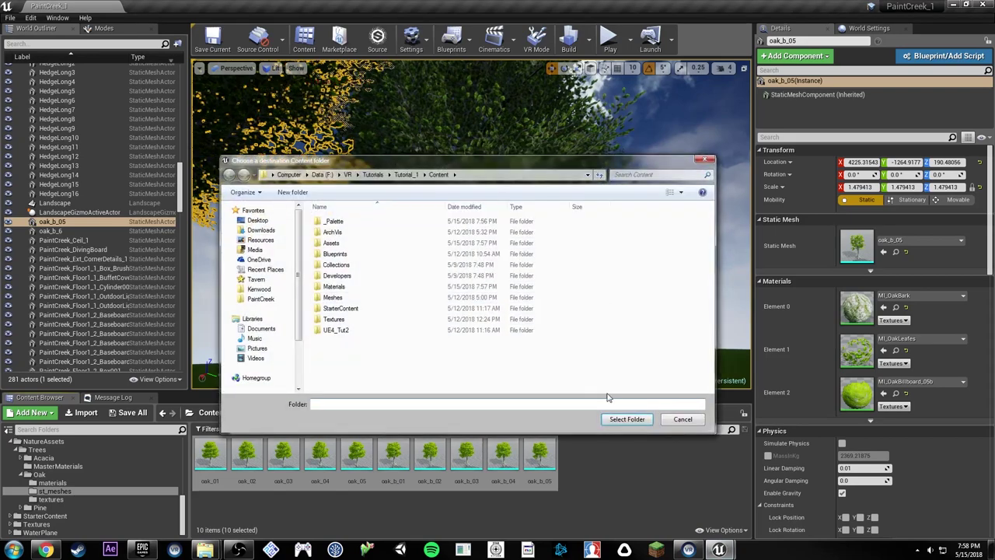
click(626, 419)
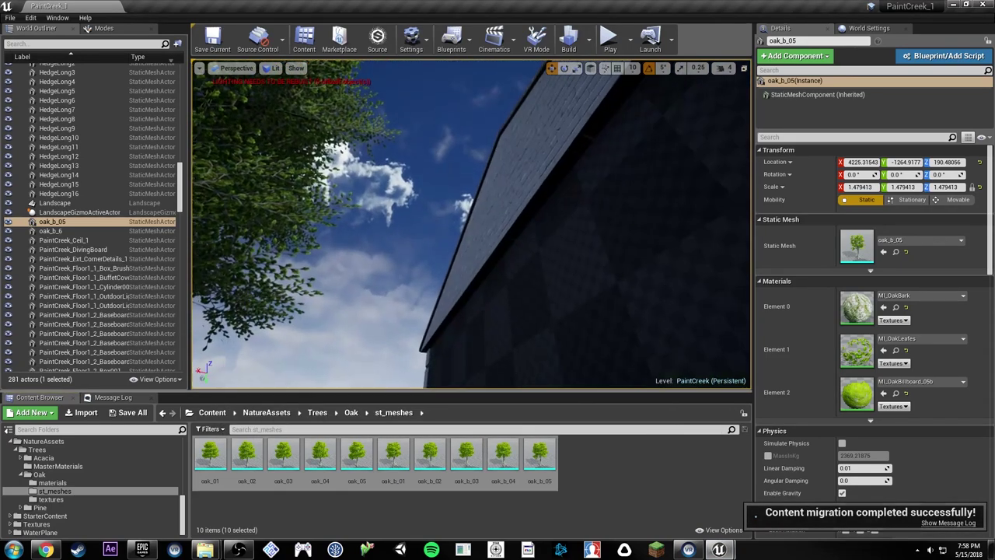
Step: Search the level's actors for "bird", select BP_Birds and locate its blueprint in the content browser
right_drag(489, 225, 551, 268)
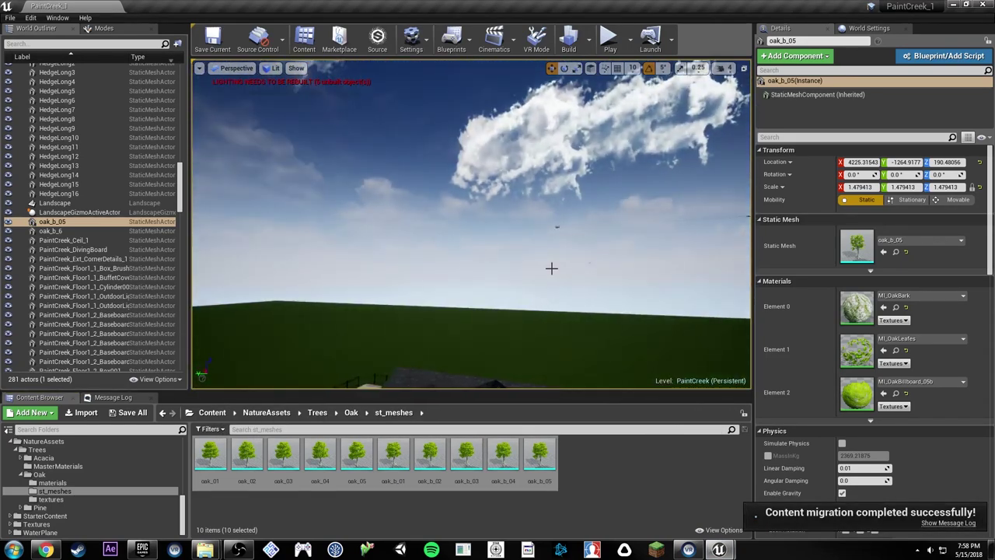
click(598, 226)
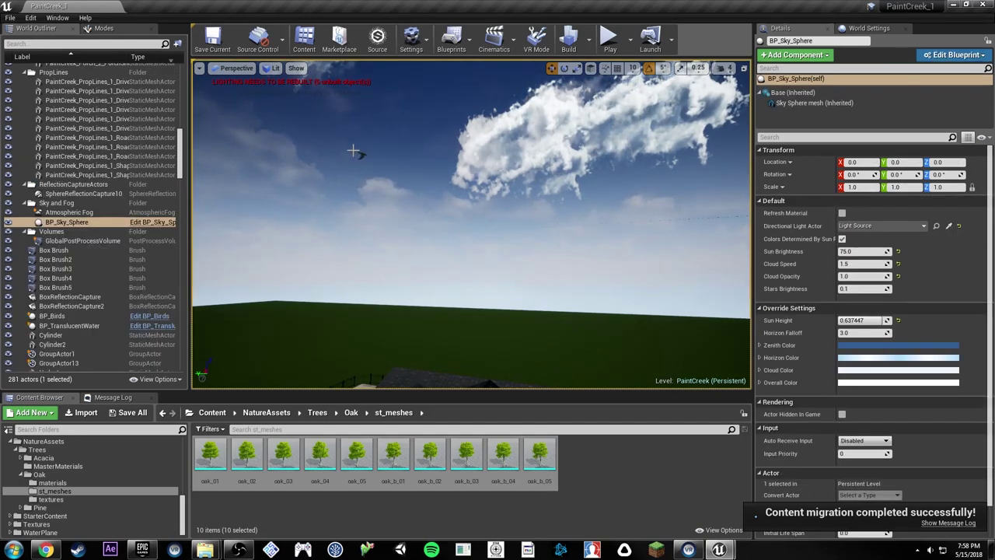
right_drag(598, 226, 617, 226)
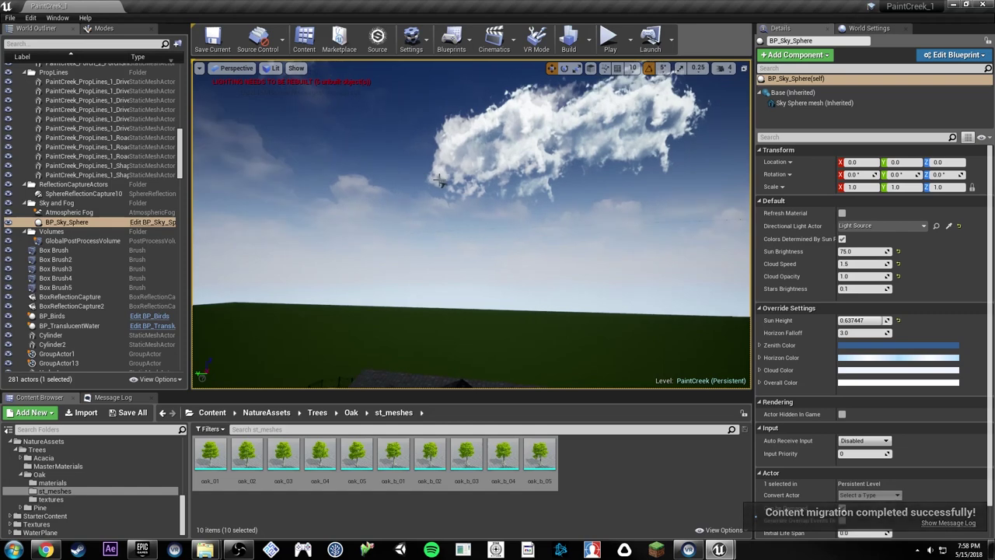
click(439, 181)
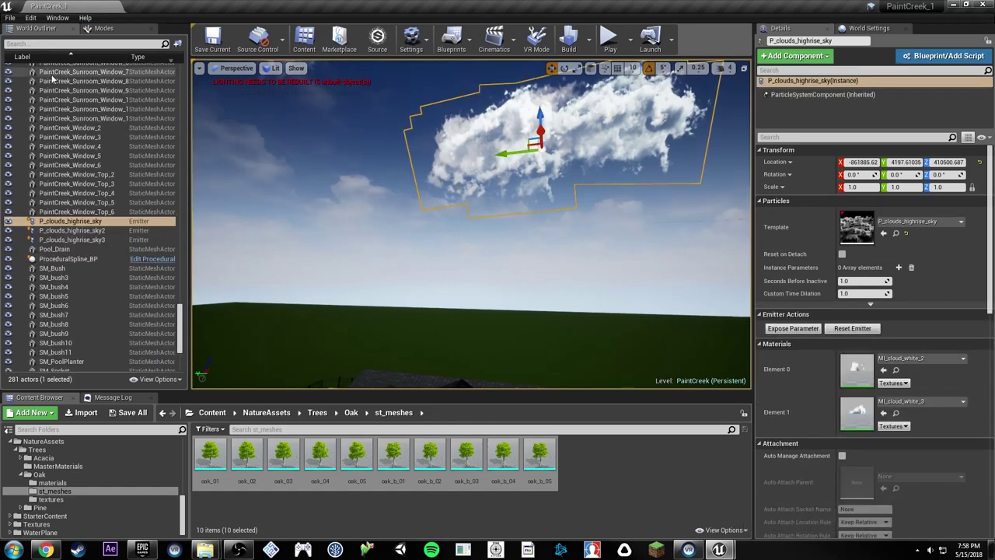
click(54, 43)
text(bird)
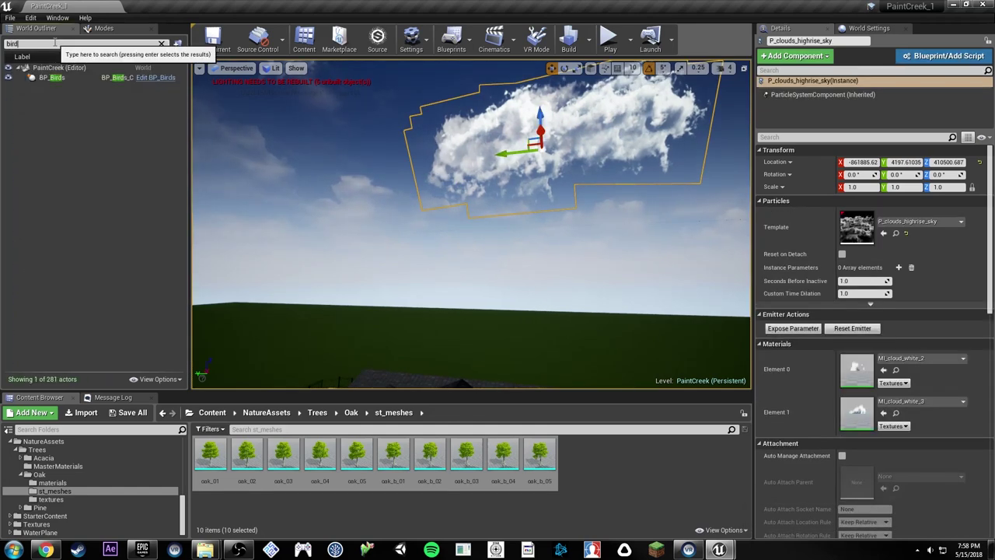
click(52, 77)
key(ctrl+b)
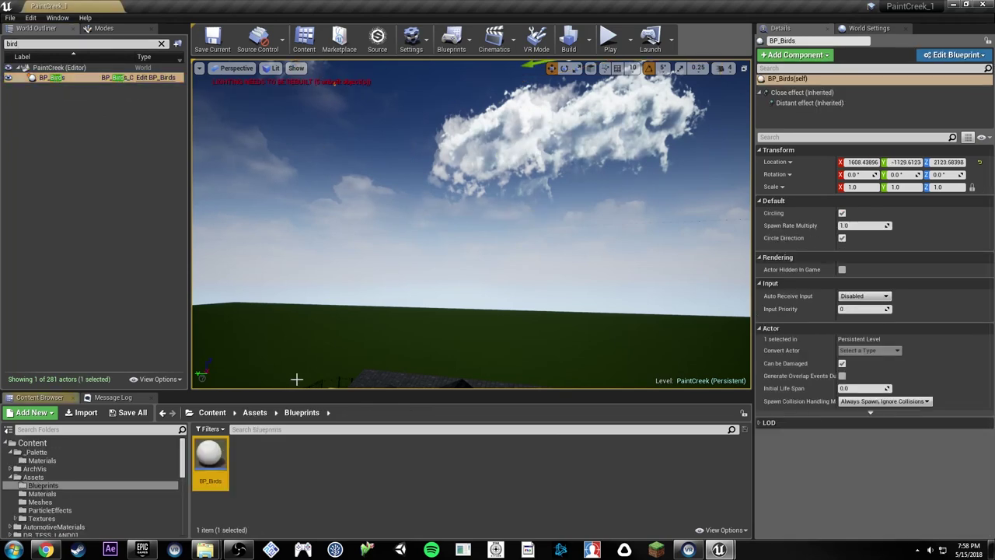
Step: Migrate the BP_Birds blueprint with its dependencies to the Content folder of Tutorial_1
key(f)
right_drag(471, 224, 568, 202)
key(g)
right_drag(471, 224, 621, 354)
mouse_move(499, 237)
right_down()
mouse_move(388, 236)
mouse_move(450, 225)
mouse_move(499, 238)
right_up()
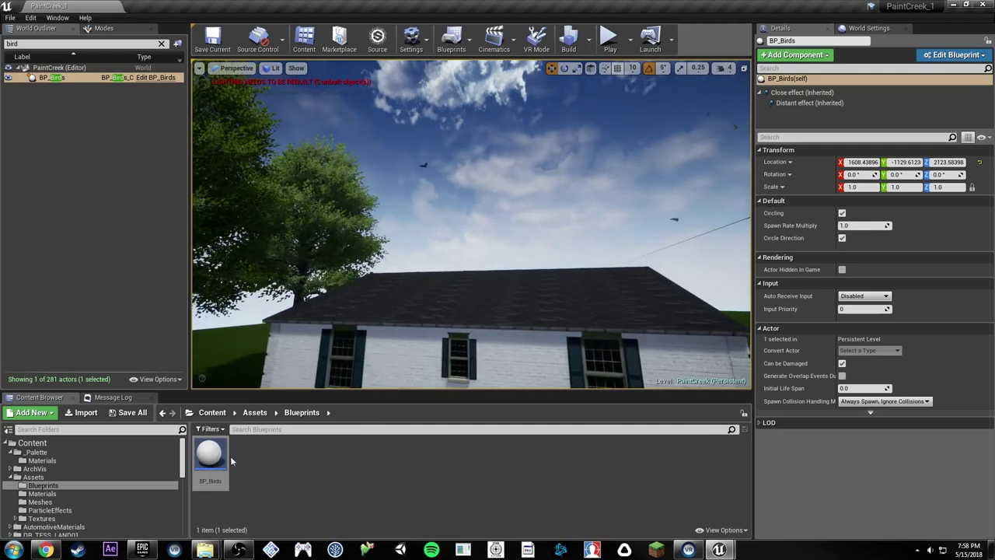
right_click(224, 456)
mouse_move(299, 297)
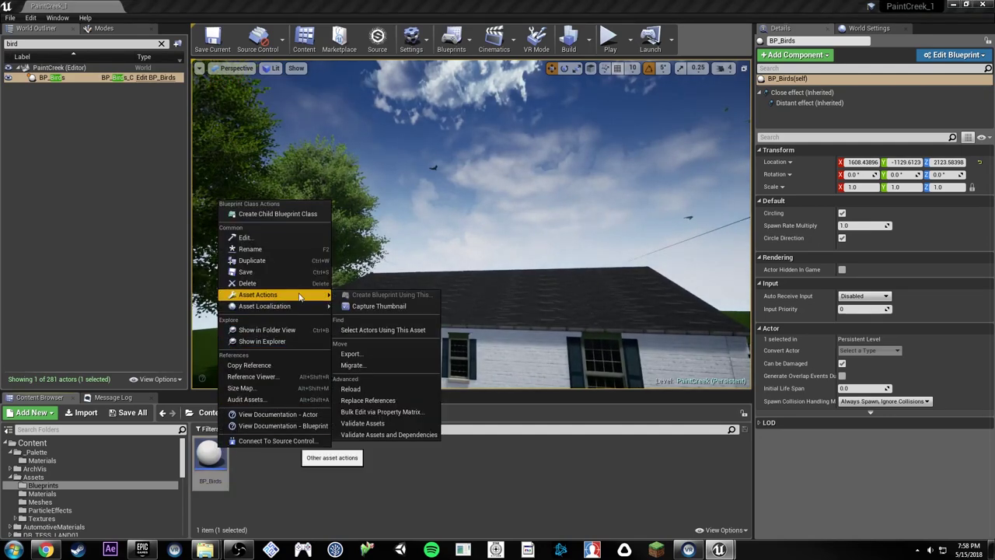
click(390, 365)
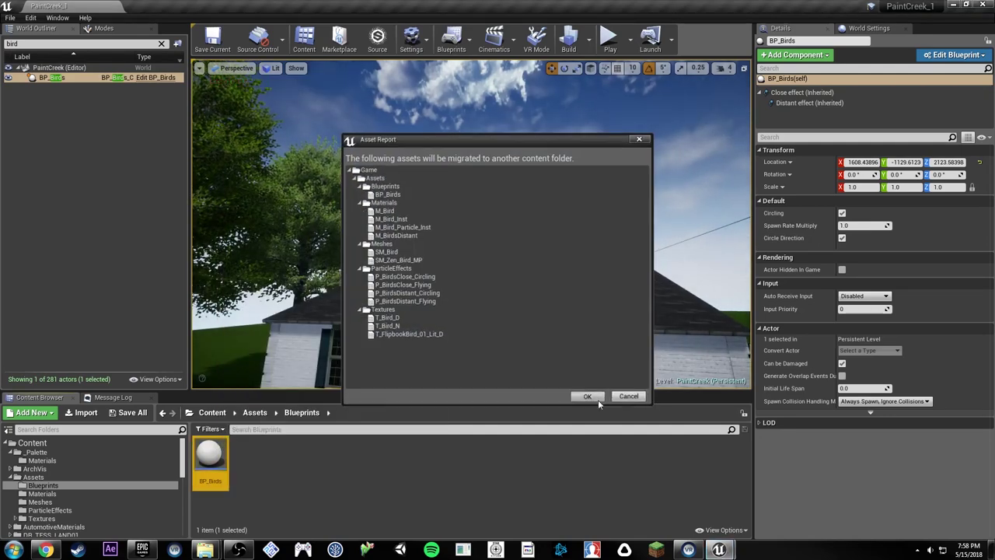
click(595, 402)
click(620, 418)
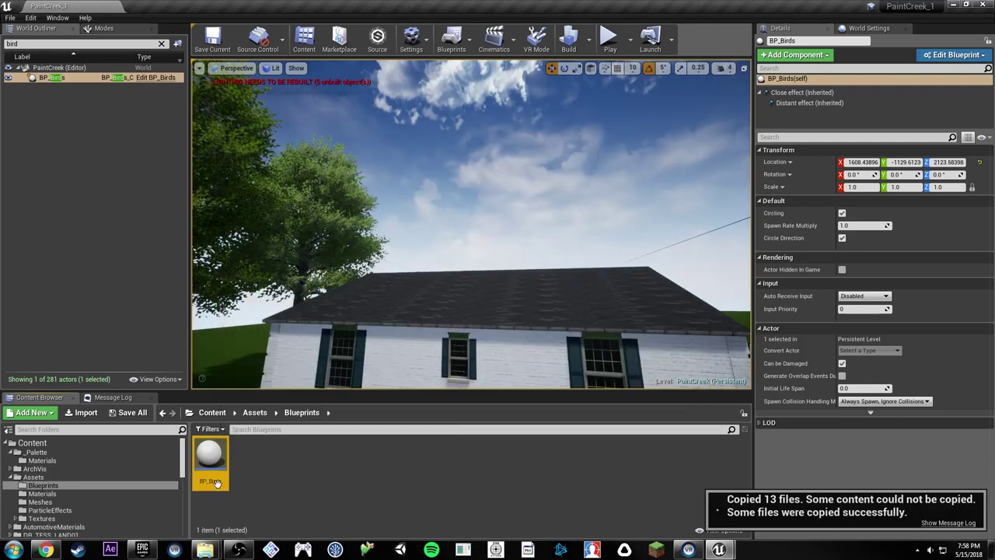
Step: Close the PaintCreek_1 project and search the content of Tutorial_1 for "bird"
key(w)
right_drag(426, 303, 439, 363)
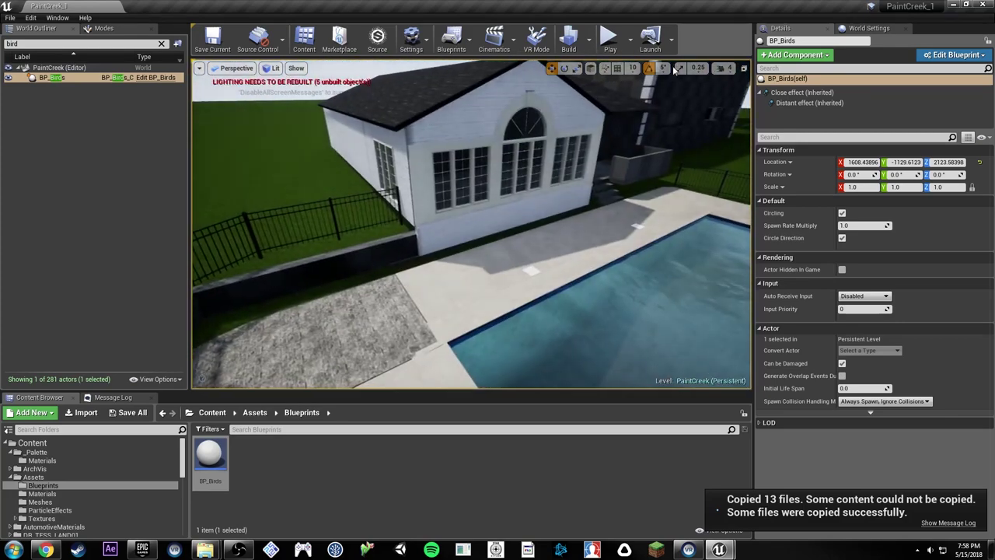
click(980, 5)
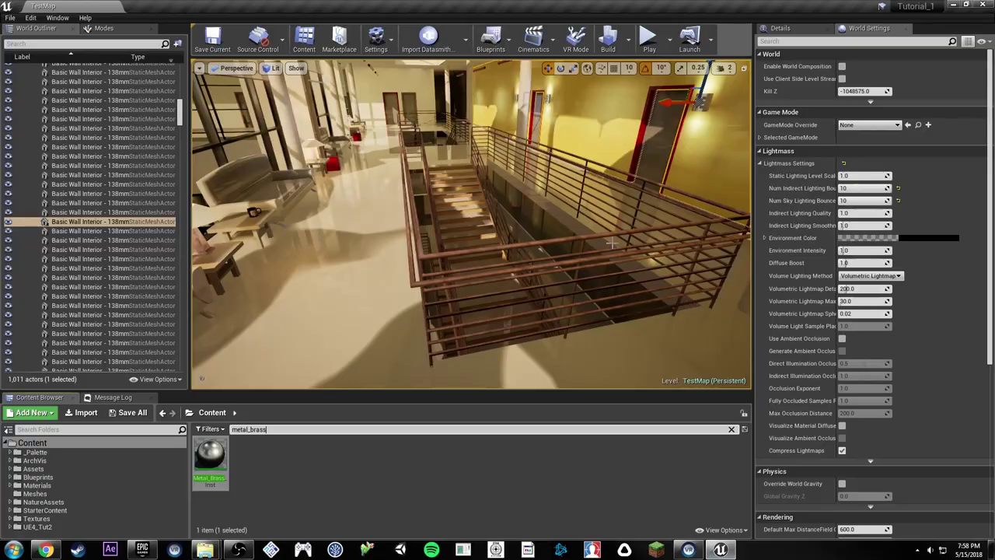
right_drag(470, 225, 422, 228)
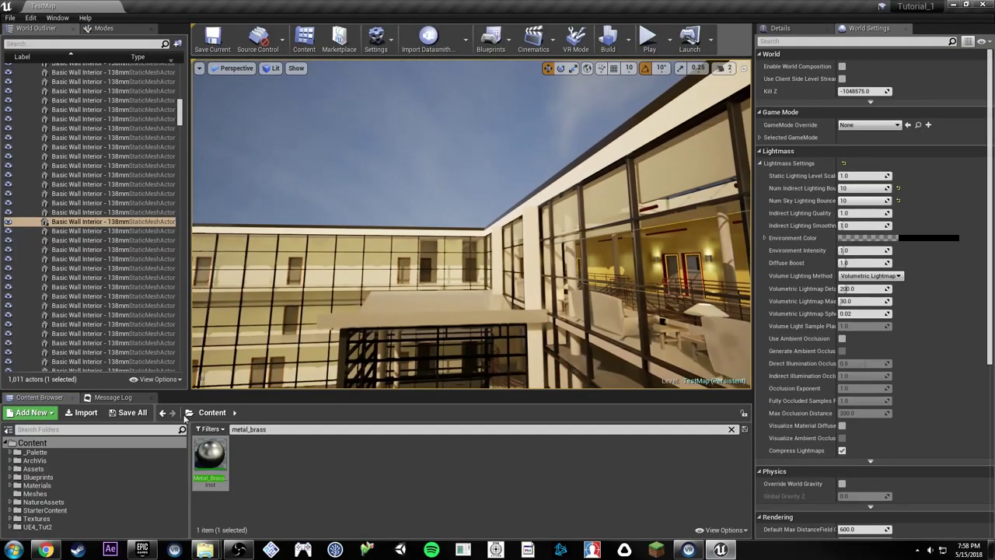
click(259, 429)
text(bird)
Step: Place the BP_Birds blueprint on the roof near the skylights and raise it into the sky above the building
right_drag(531, 301, 531, 300)
drag(209, 455, 399, 282)
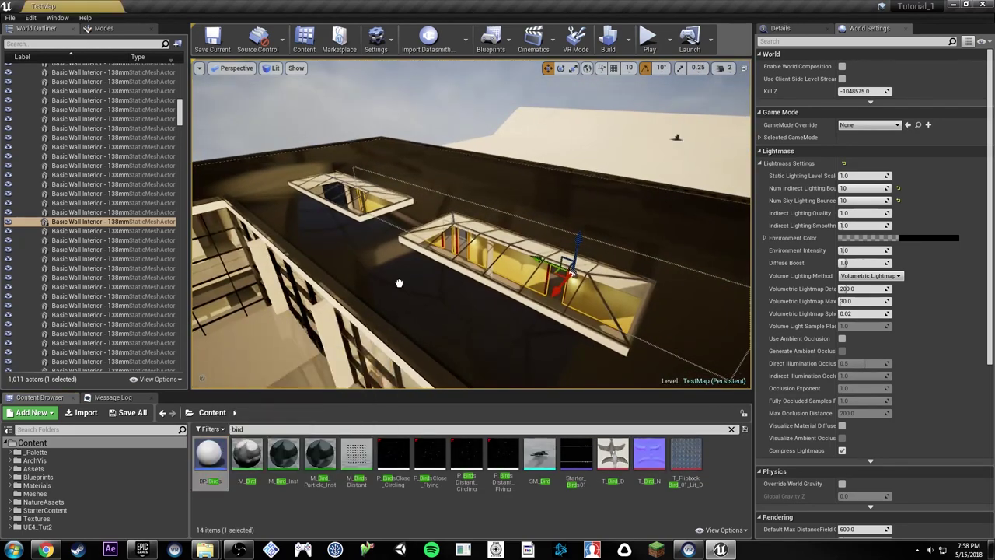
drag(388, 244, 388, 246)
right_drag(388, 246, 391, 244)
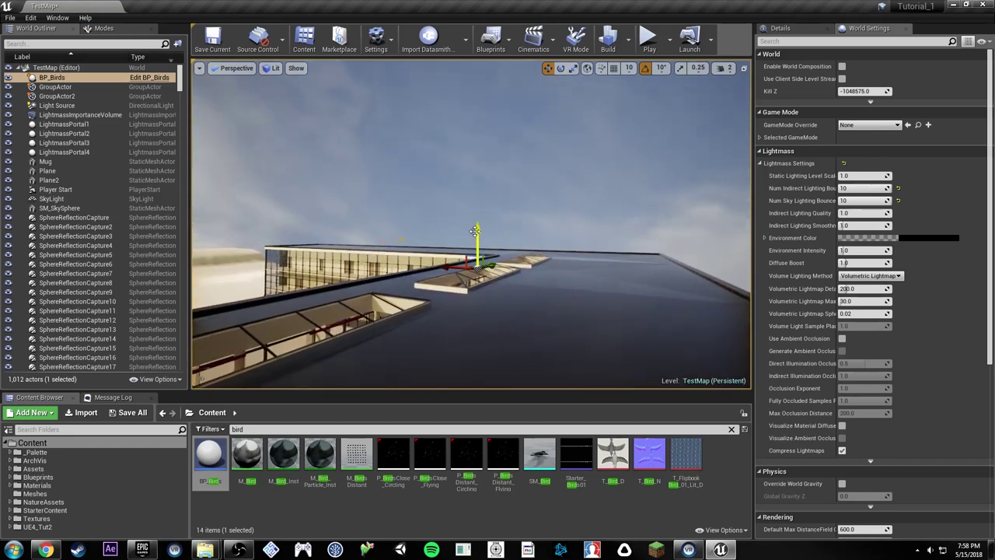
key(f)
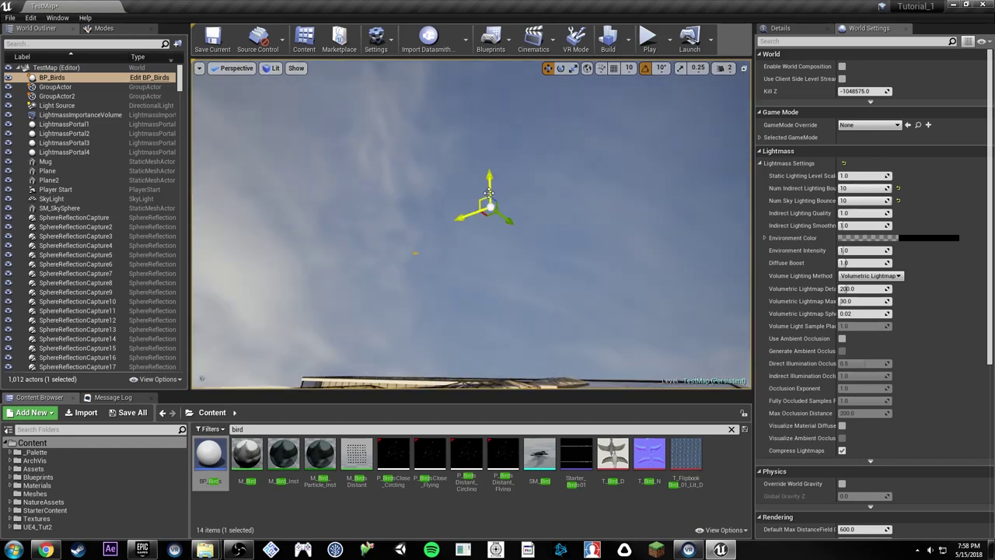
right_drag(557, 128, 557, 128)
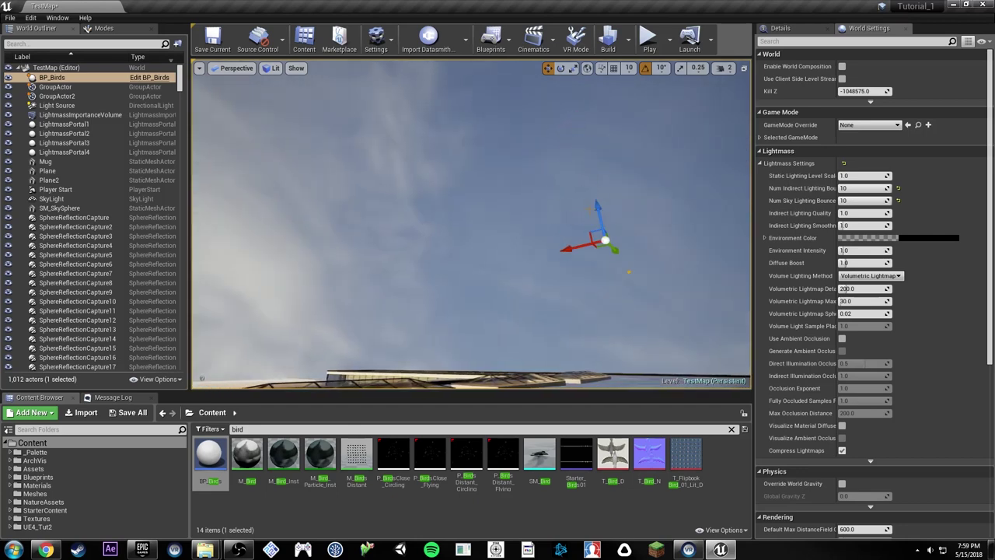
right_drag(441, 247, 441, 247)
right_drag(551, 179, 551, 179)
right_drag(562, 94, 561, 95)
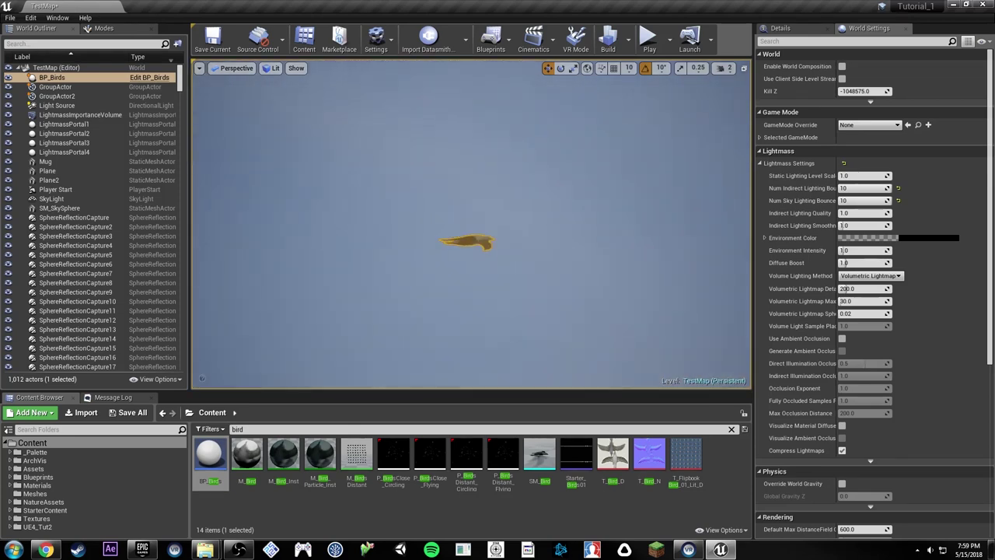
right_drag(511, 183, 511, 182)
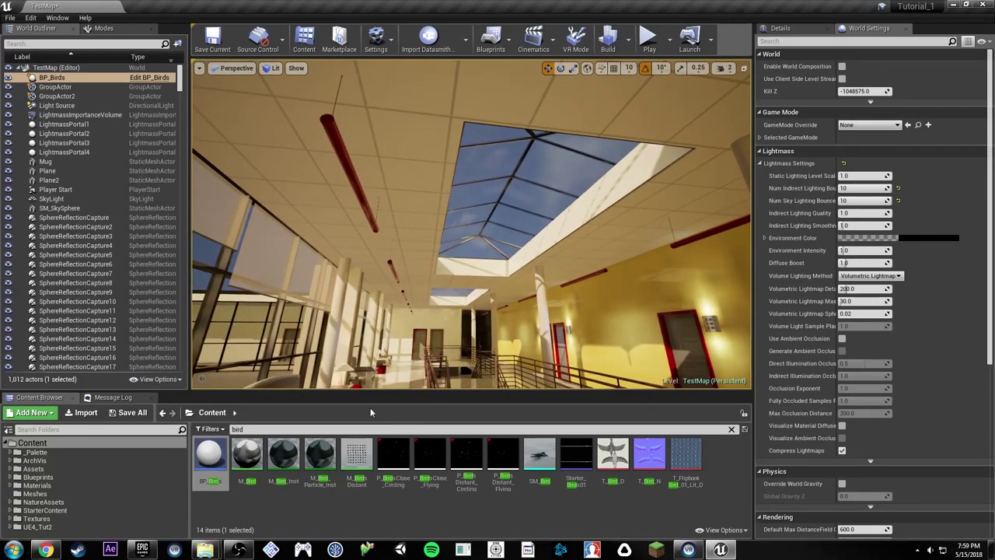
Step: Clear the content search, select the Floor Hollow Core Plank - Concrete Topping floor and show its details
click(733, 432)
right_drag(471, 224, 471, 223)
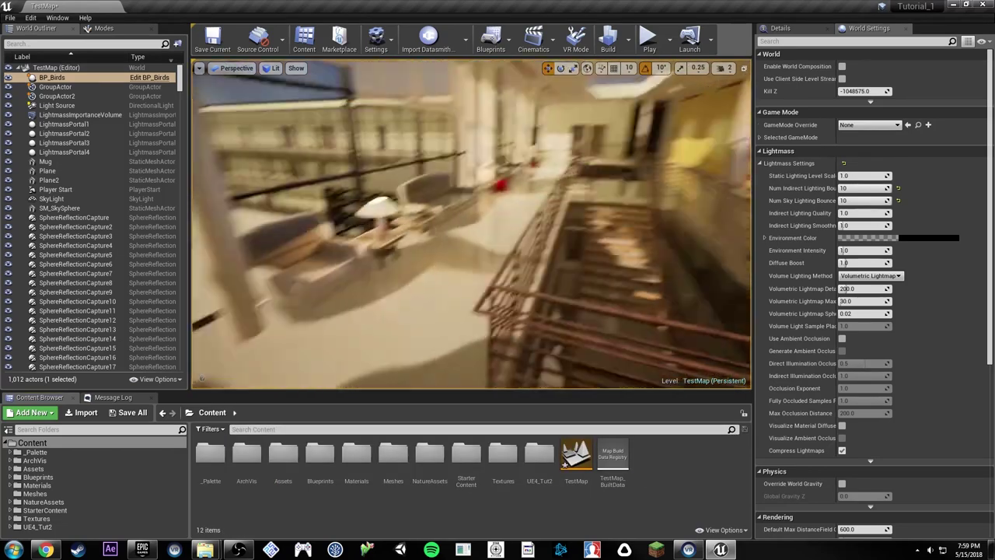
right_drag(487, 246, 487, 245)
click(487, 245)
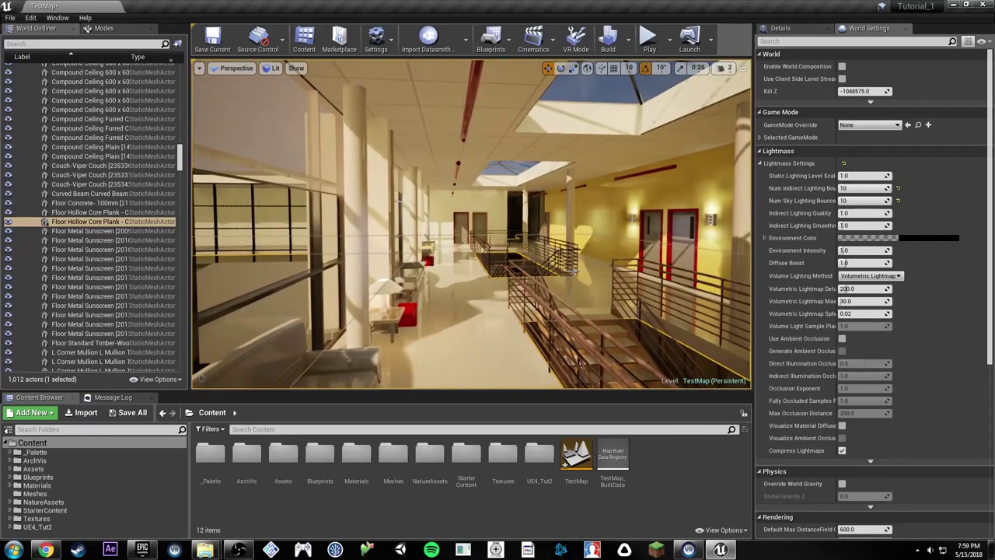
right_drag(495, 281, 570, 273)
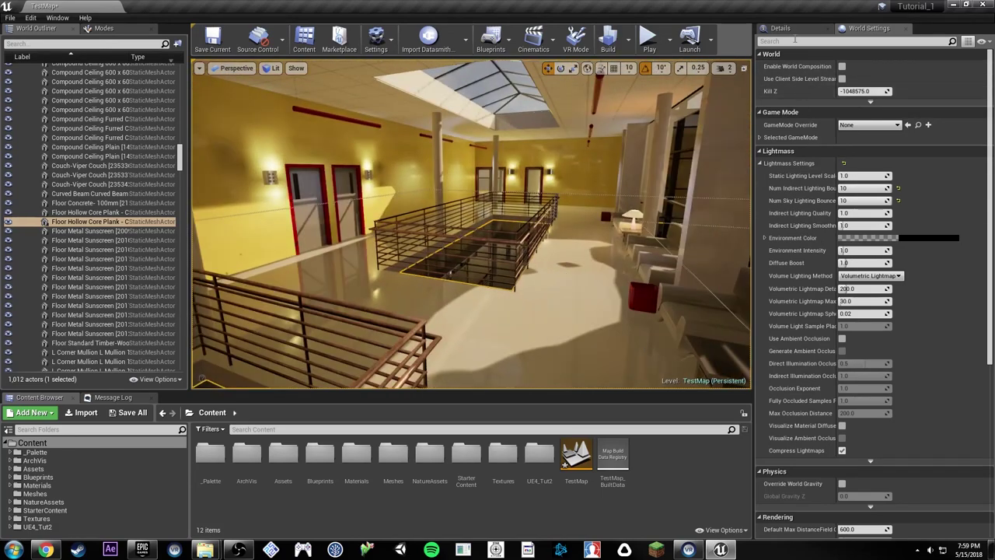
click(788, 31)
right_drag(591, 226, 524, 234)
right_drag(576, 299, 579, 311)
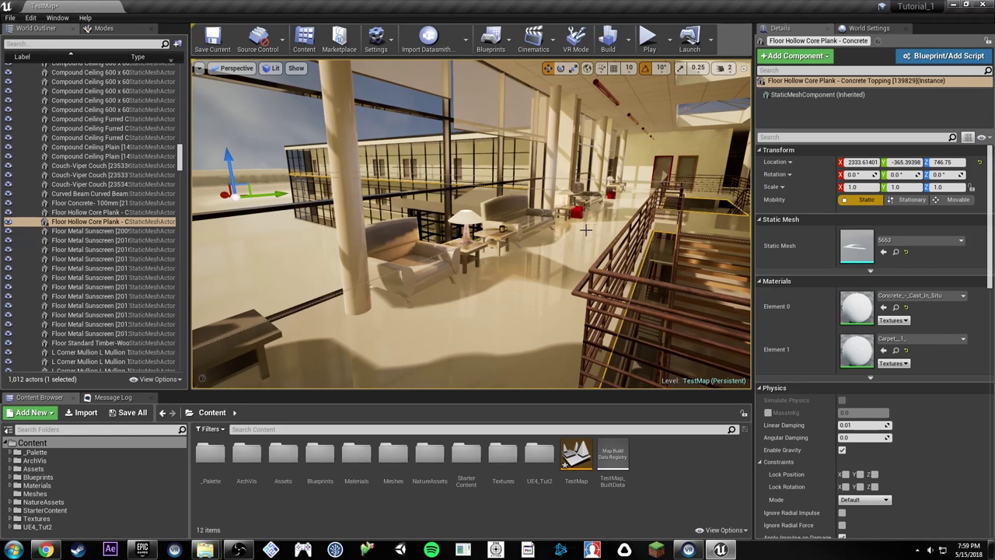
Step: Start exporting the selected floor's mesh 5653 and create an FBX folder in Tutorials as the destination
key(ctrl+b)
right_click(440, 470)
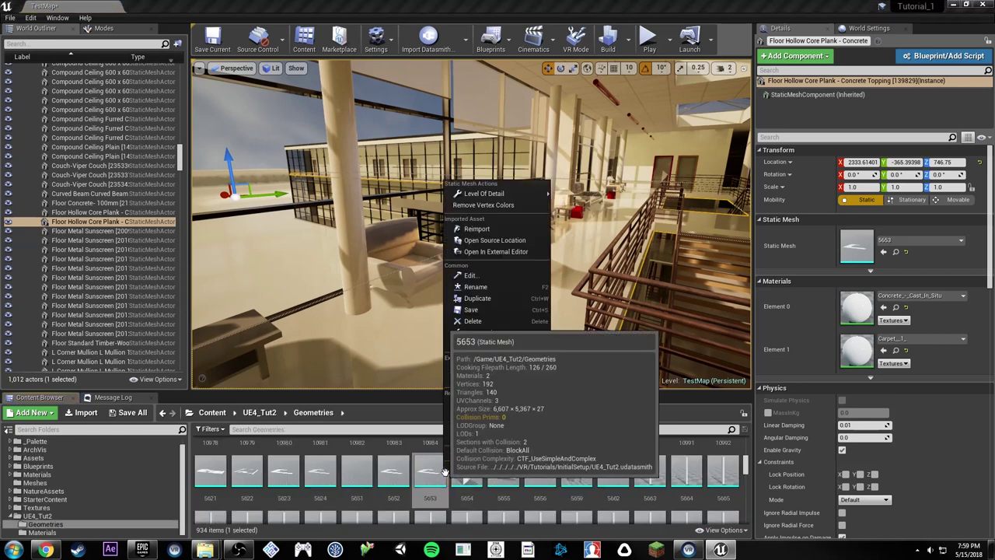
mouse_move(501, 334)
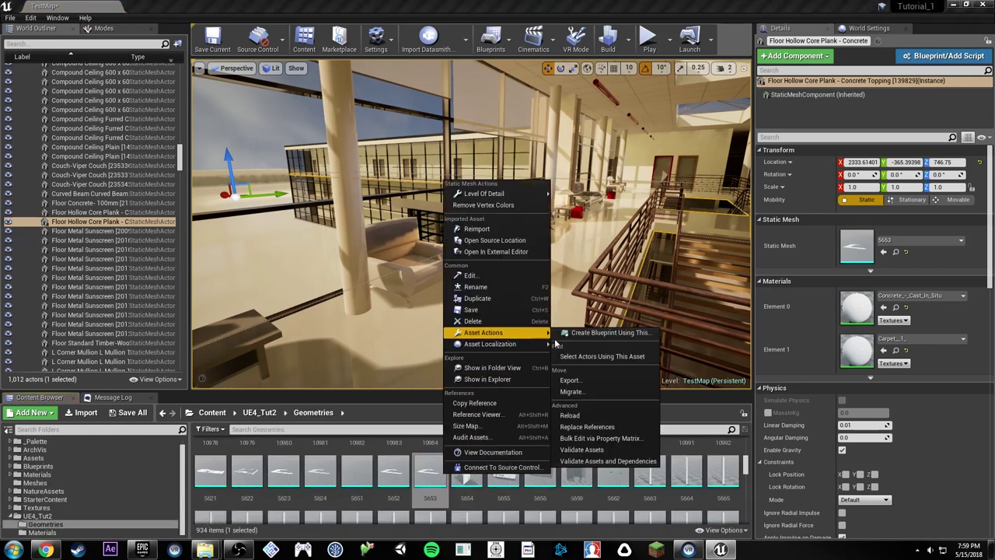
click(570, 380)
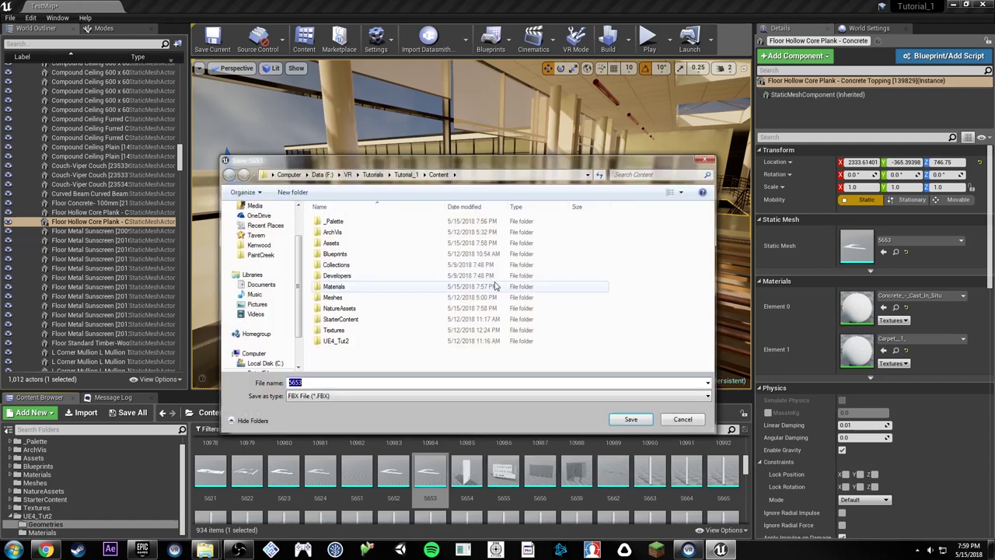
click(412, 175)
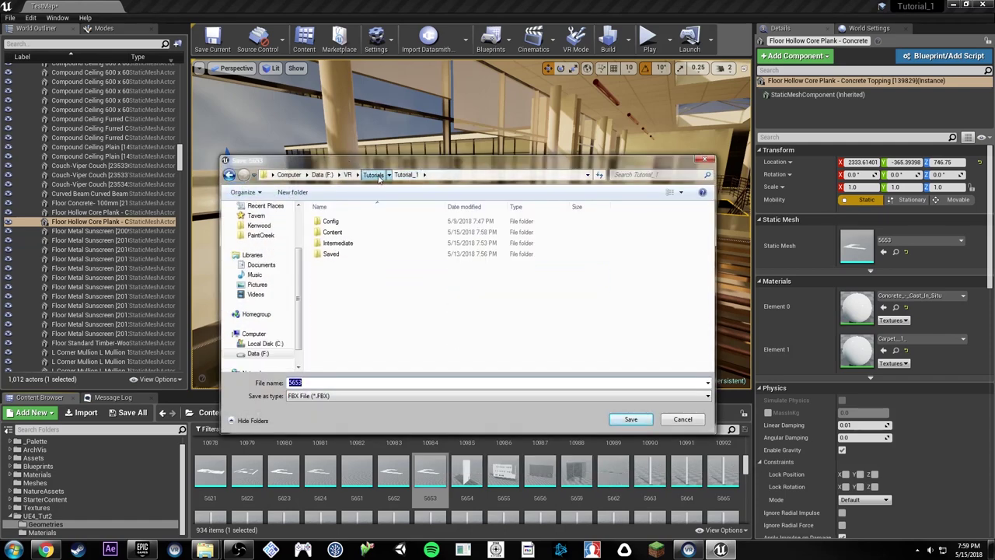
click(373, 175)
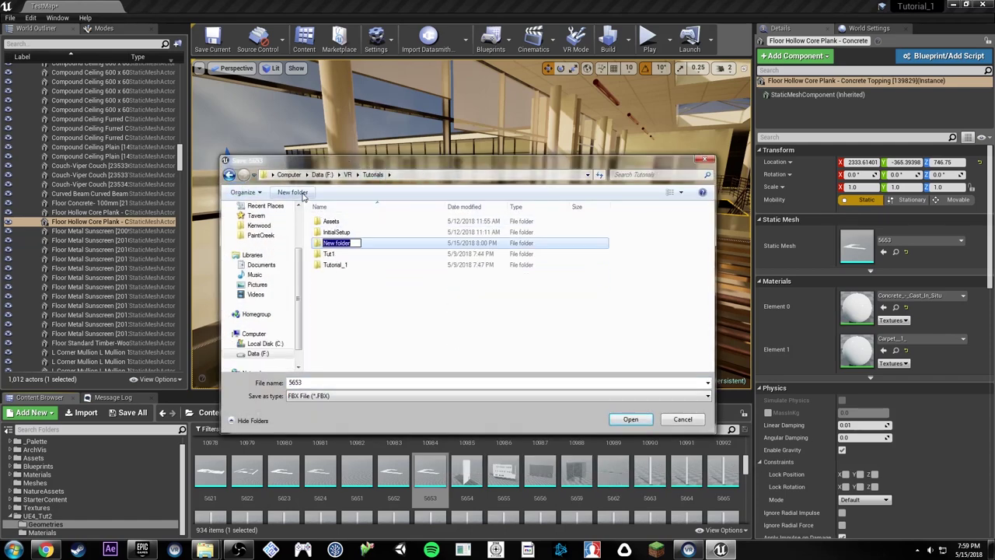
key(Return)
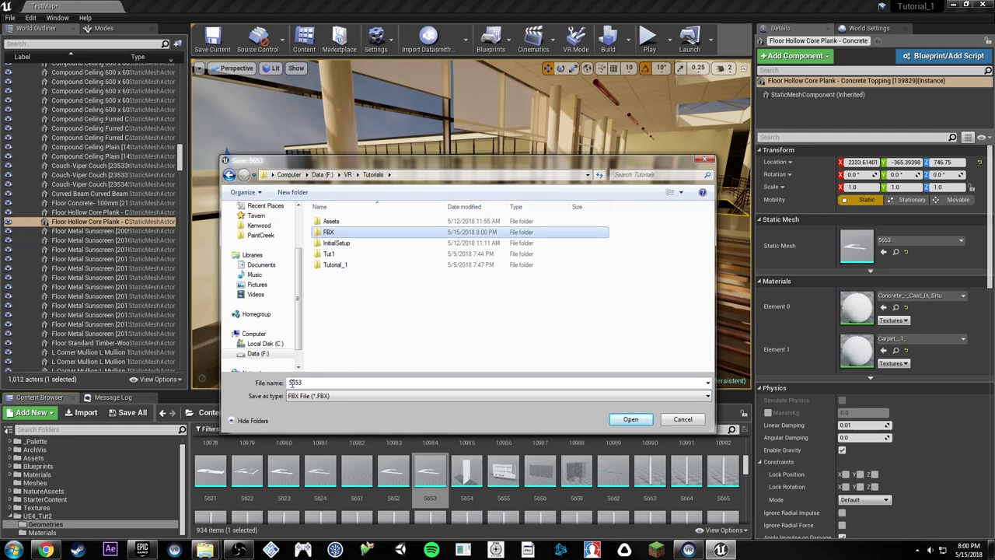
double_click(335, 235)
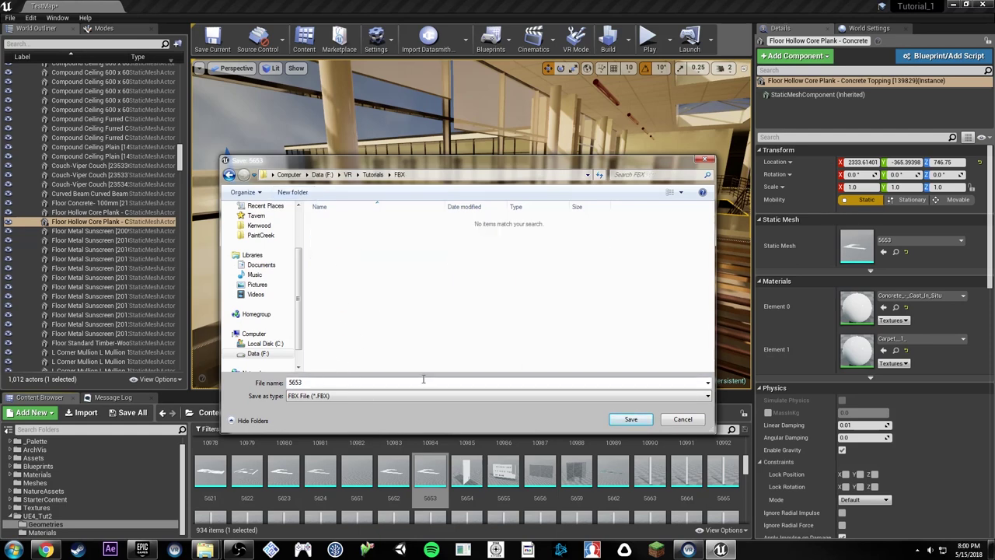
Step: Save the floor mesh as 5653.FBX in the FBX folder with FBX 2013 export compatibility
click(631, 419)
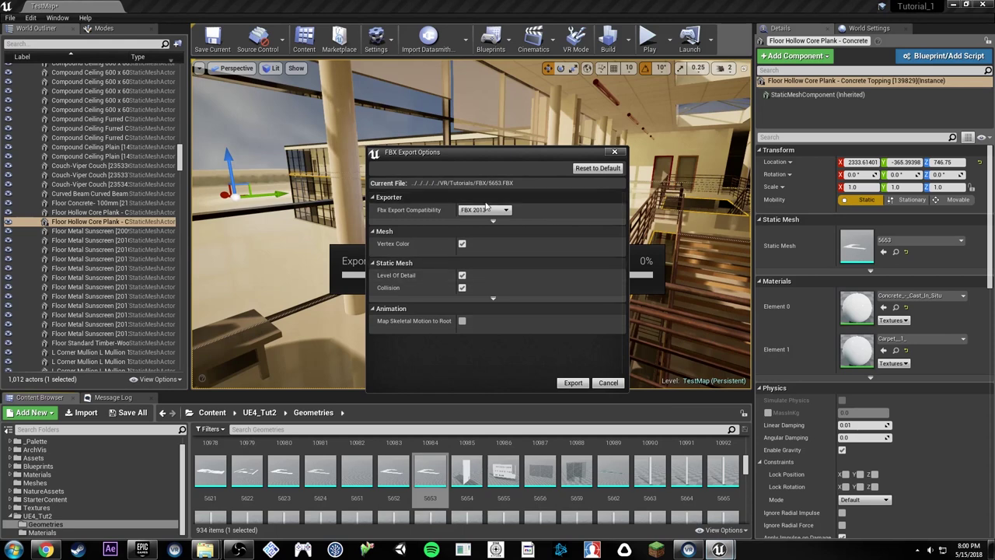
click(485, 210)
click(488, 235)
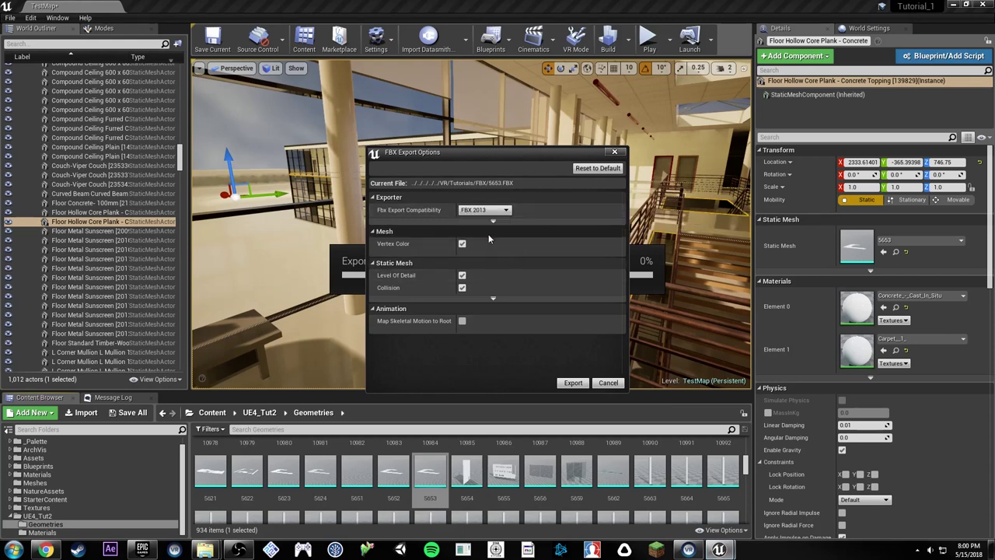
click(572, 382)
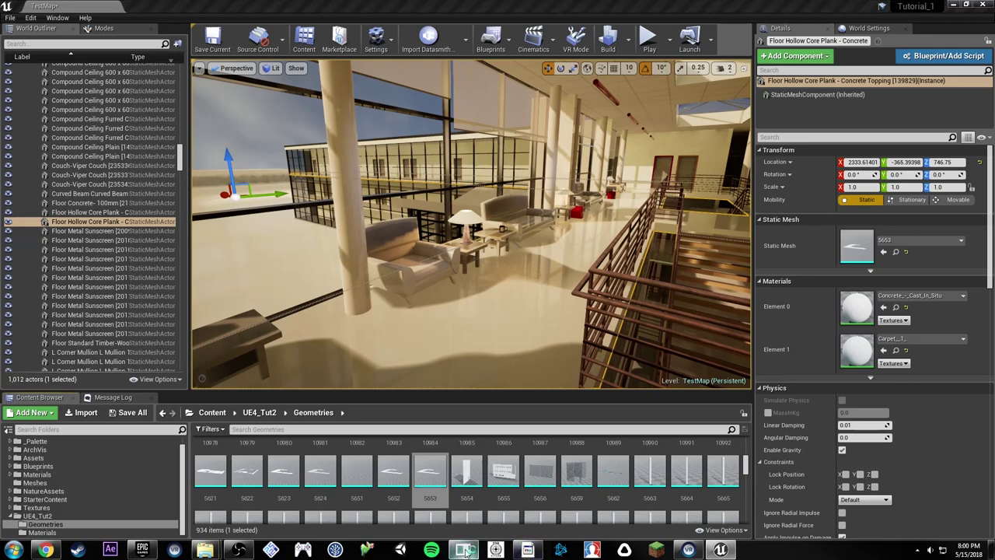
Step: Select the yellow Basic Wall Interior - 138mm Partition wall and export its mesh 6093 as FBX to the FBX folder
right_drag(513, 210, 705, 172)
click(571, 208)
right_drag(571, 208, 719, 204)
right_drag(444, 224, 505, 224)
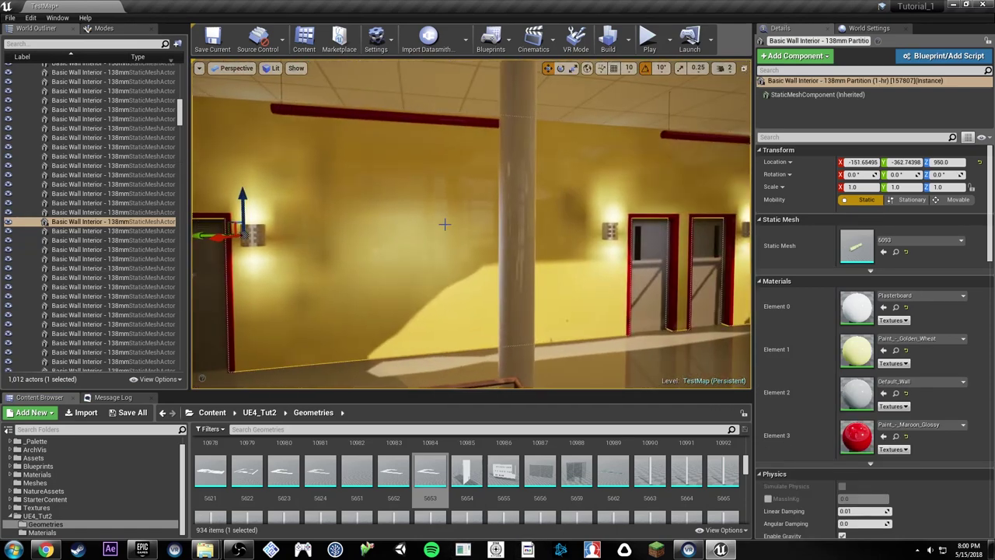
key(ctrl+b)
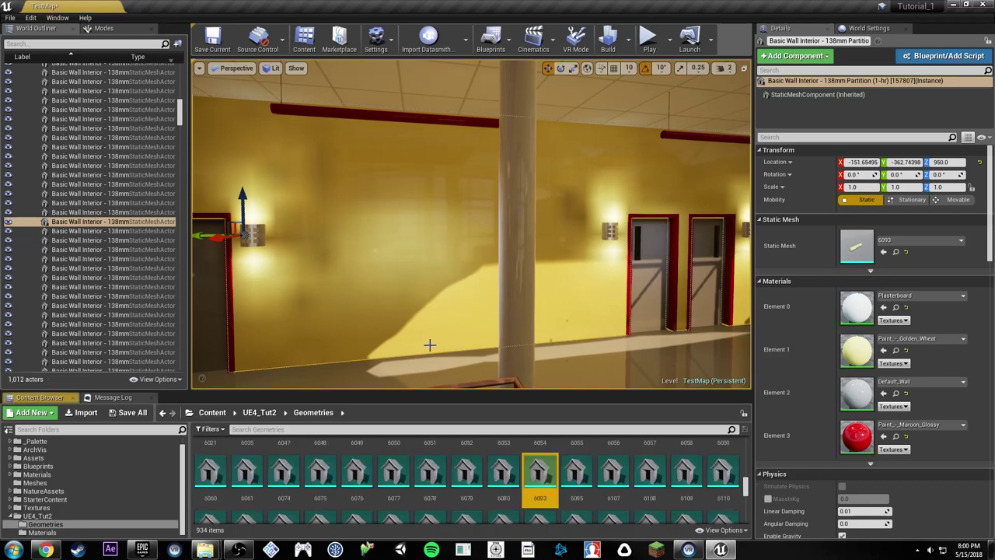
right_click(539, 470)
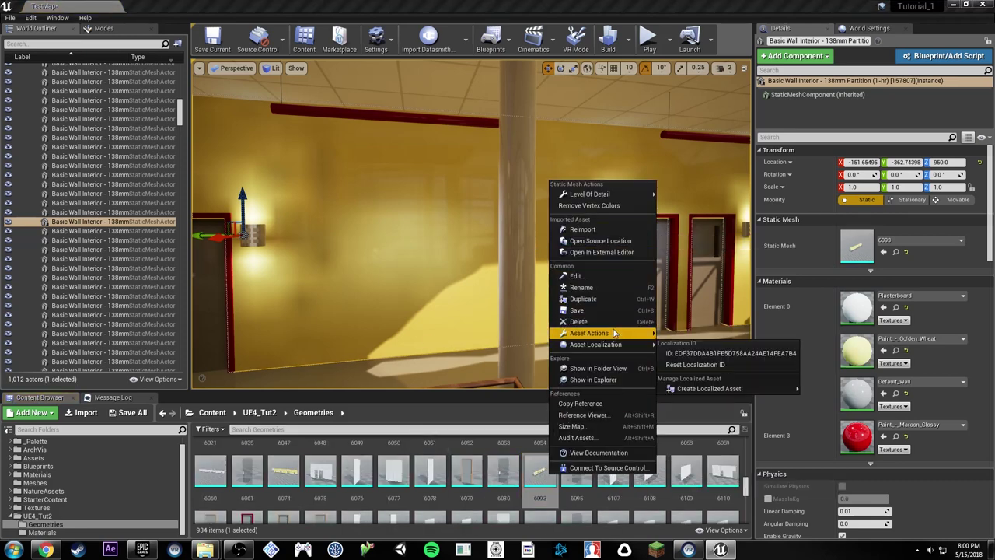
mouse_move(614, 333)
click(674, 380)
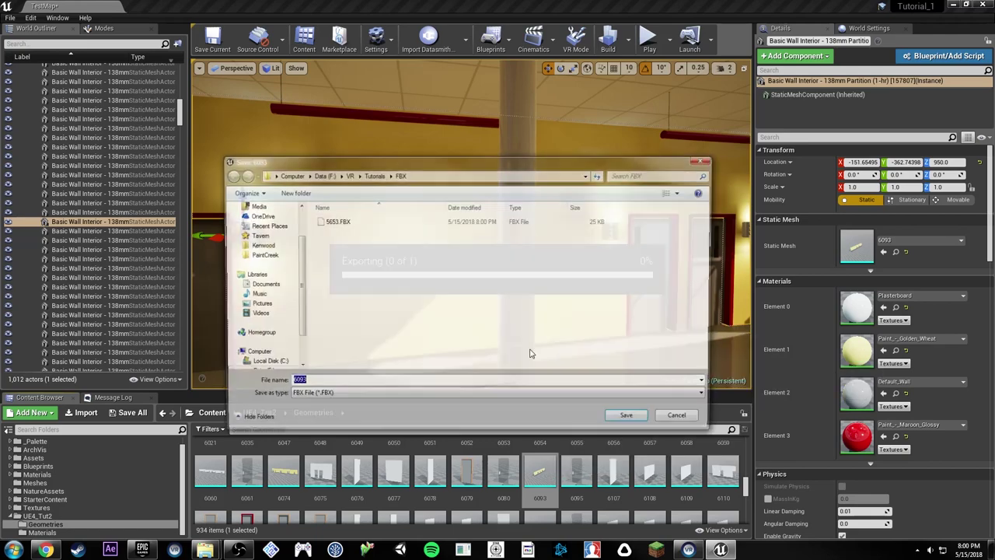
click(624, 416)
click(572, 383)
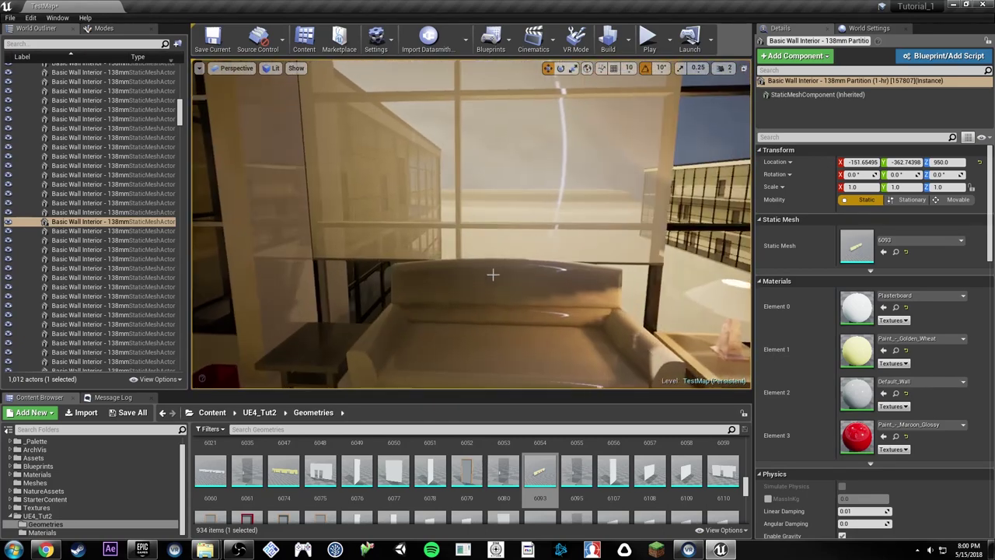
Step: Select the Basic Wall Generic - 225mm Concrete wall by the windows and export its mesh 6009 as FBX to the FBX folder
click(524, 289)
right_drag(499, 231, 544, 210)
click(504, 203)
key(ctrl+b)
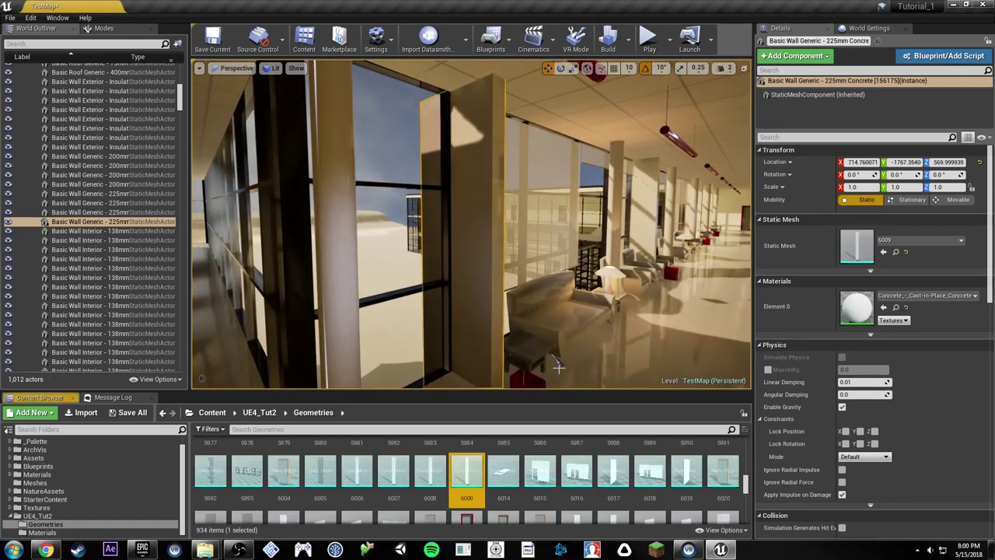
right_click(470, 464)
mouse_move(517, 325)
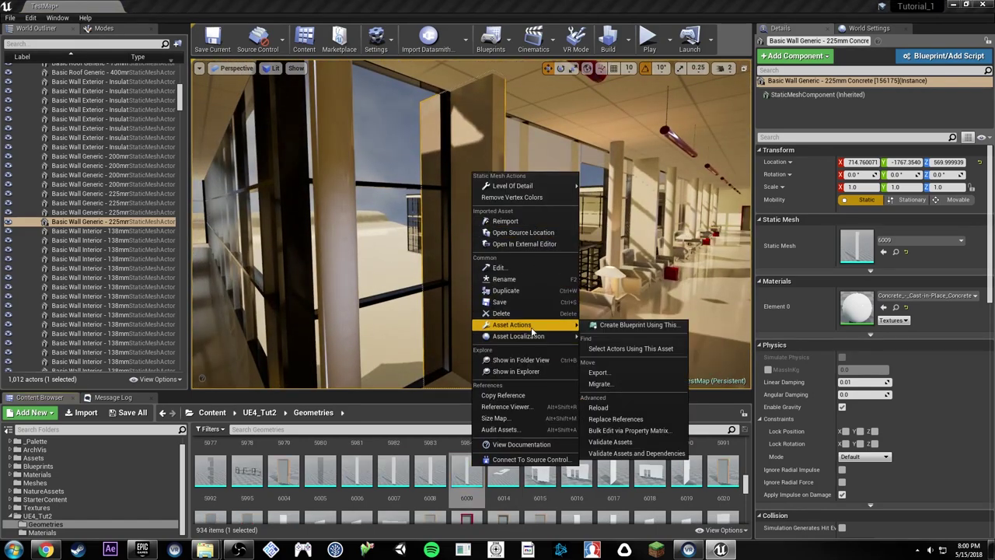
click(599, 372)
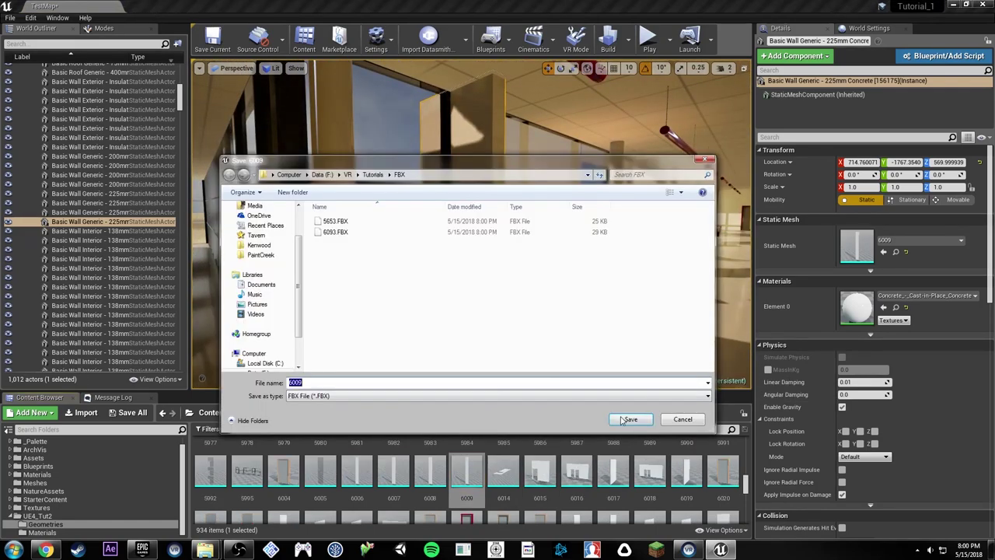
click(629, 419)
click(573, 382)
mouse_move(481, 202)
right_down()
mouse_move(514, 209)
mouse_move(509, 272)
mouse_move(480, 239)
mouse_move(478, 210)
right_up()
click(515, 203)
key(ctrl+b)
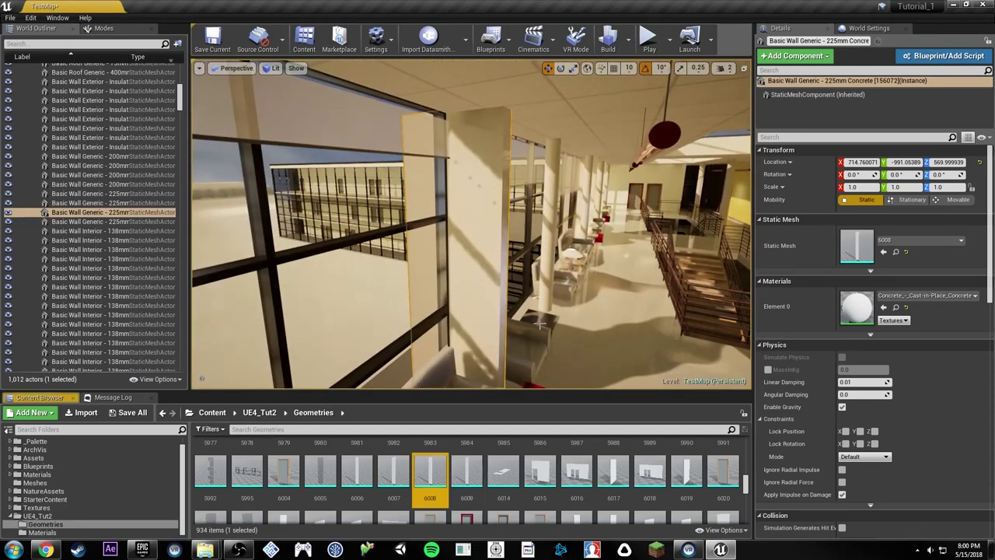
right_click(432, 475)
Step: Select the M_Table-Dining Round table in the dining area and locate its mesh in the project content
right_drag(571, 288, 373, 326)
right_drag(497, 234, 432, 224)
click(487, 167)
right_drag(487, 167, 730, 160)
click(538, 175)
right_drag(538, 175, 692, 194)
right_drag(475, 243, 526, 241)
click(525, 241)
key(ctrl+b)
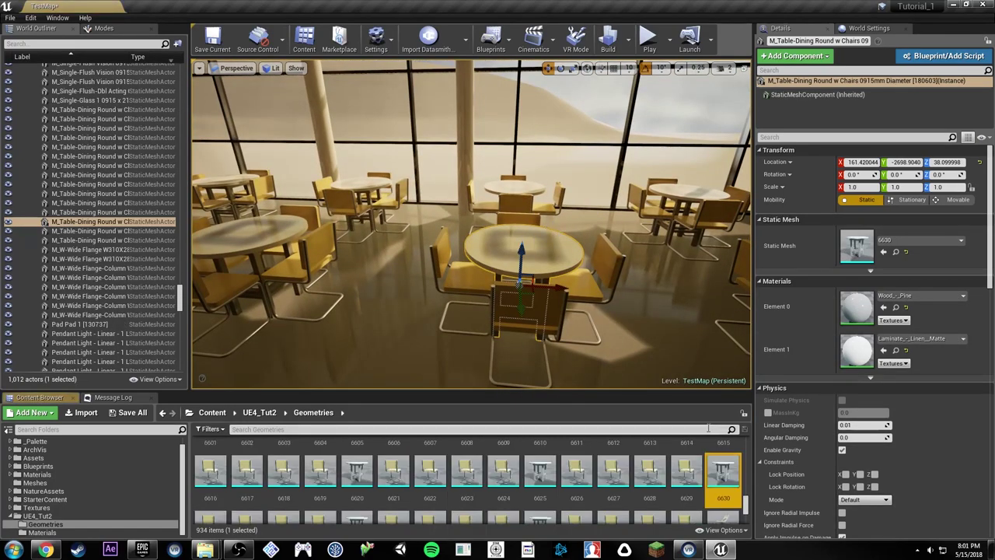
Step: Export the round dining table mesh 6630 as an FBX file to the FBX folder
right_click(722, 470)
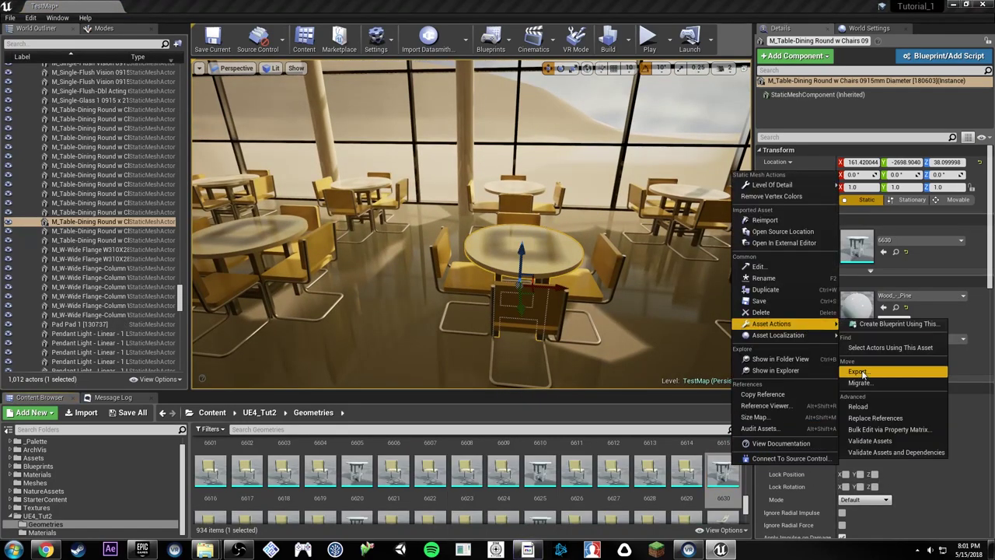
click(858, 371)
click(630, 420)
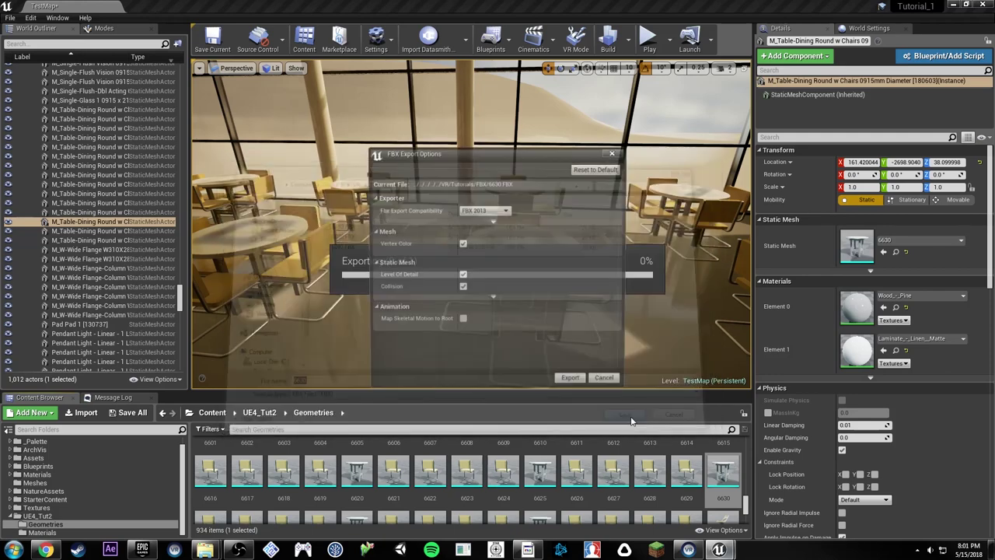
click(575, 384)
Step: Select the M_Chair-Breuer chair in front of the table and export its mesh 6634 as FBX to the FBX folder
click(535, 300)
key(ctrl+b)
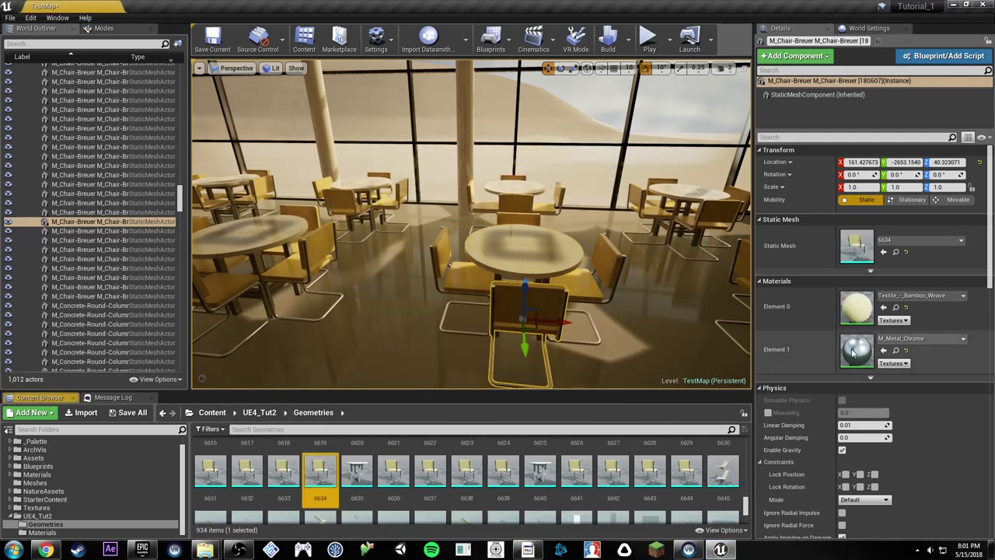
right_click(318, 472)
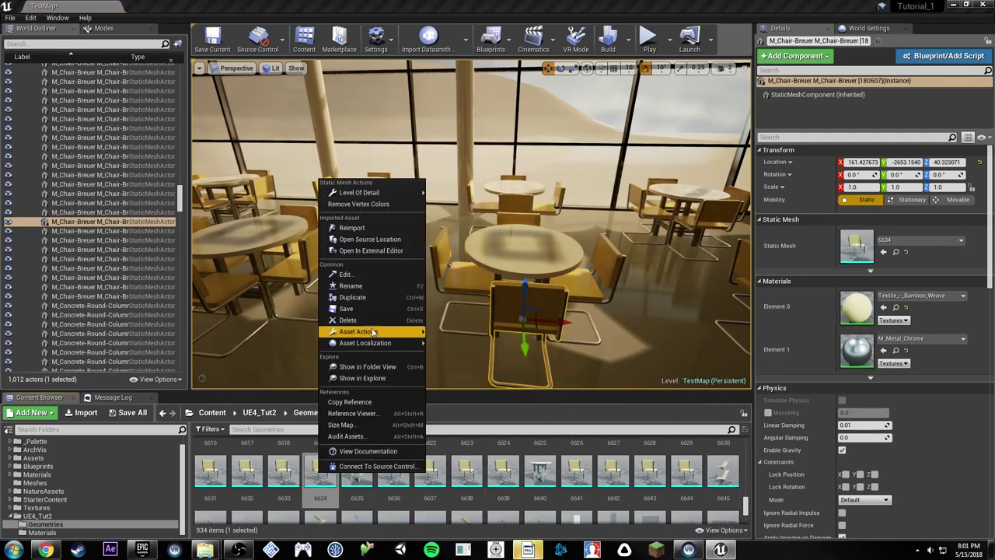
mouse_move(376, 335)
click(468, 378)
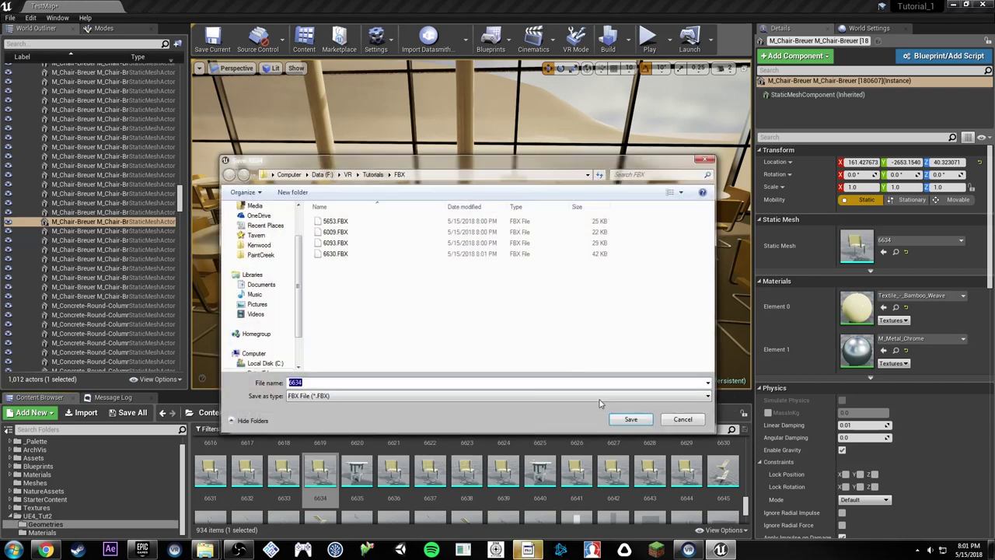
click(632, 414)
click(572, 382)
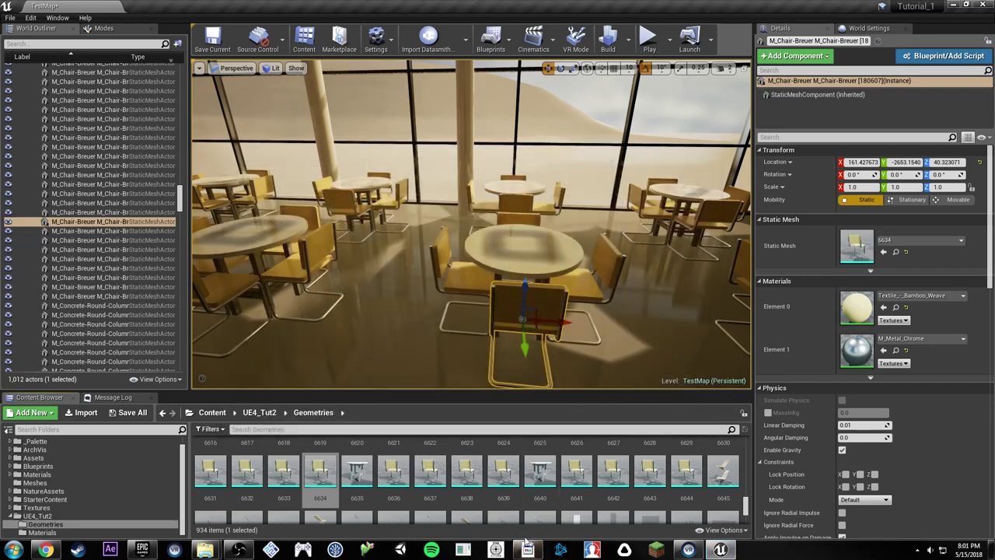
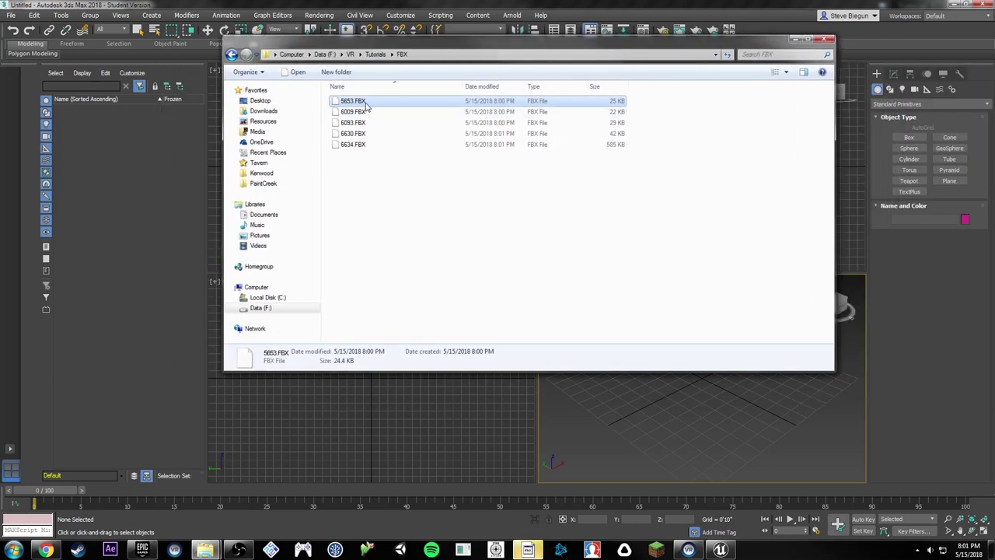
Step: In 3ds Max, import 5653.FBX from the FBX folder and place it in the Perspective viewport
drag(360, 103, 715, 403)
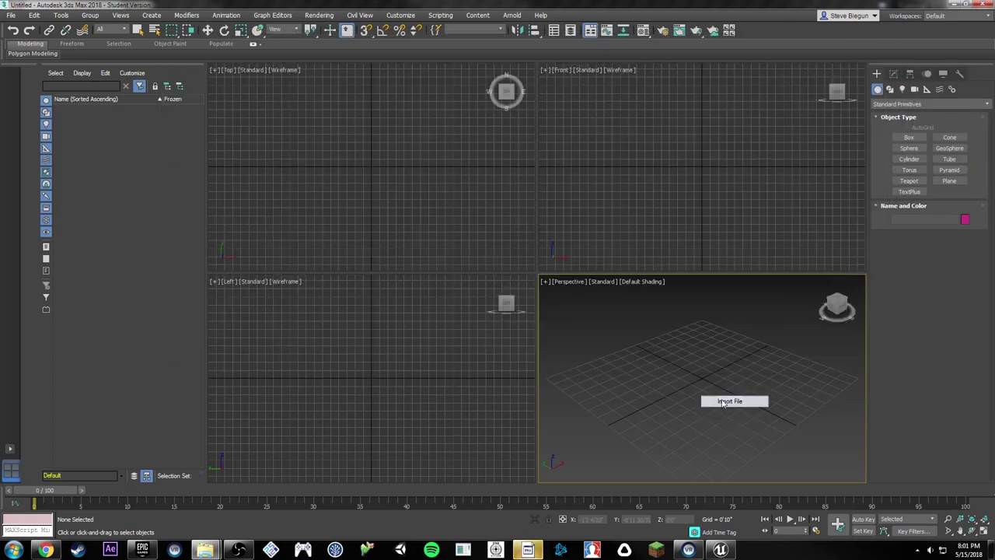
click(719, 396)
click(686, 392)
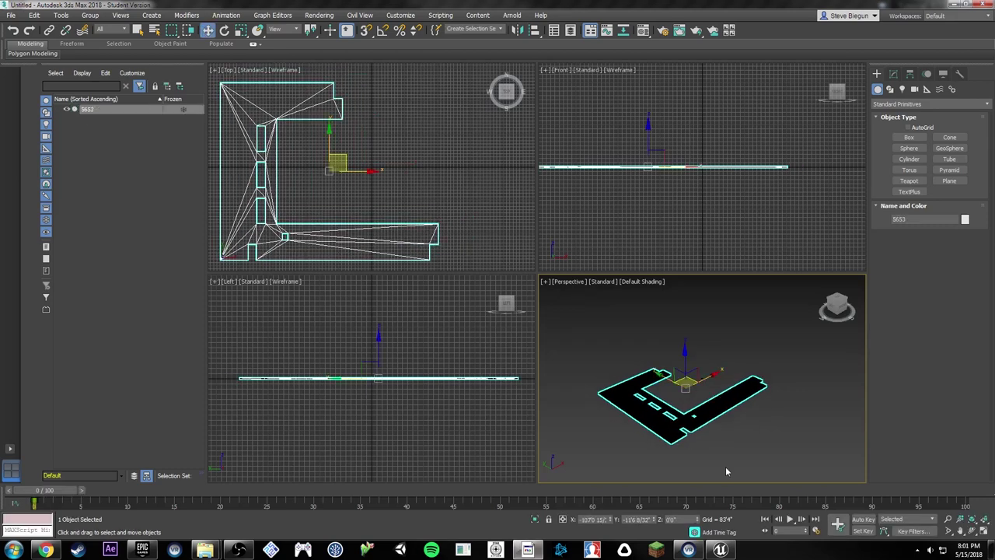
Step: Set the imported floor's Y position to 0'0" and maximize the Perspective viewport
double_click(595, 519)
text(0)
key(Tab)
text(0)
key(Return)
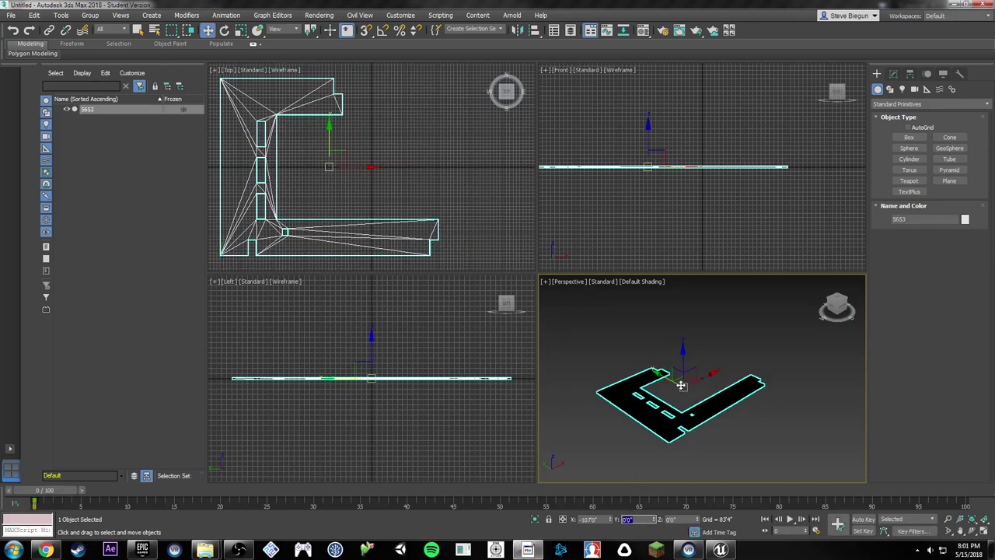
middle_drag(679, 383, 659, 380)
key(alt+w)
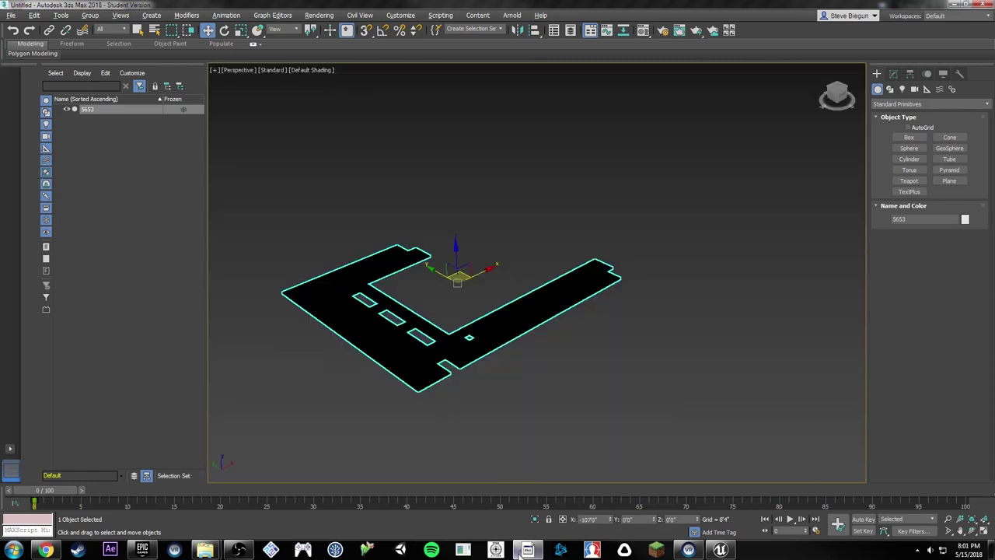
Step: Import 6009.FBX from the FBX folder and place the wall in the Perspective viewport
mouse_move(205, 550)
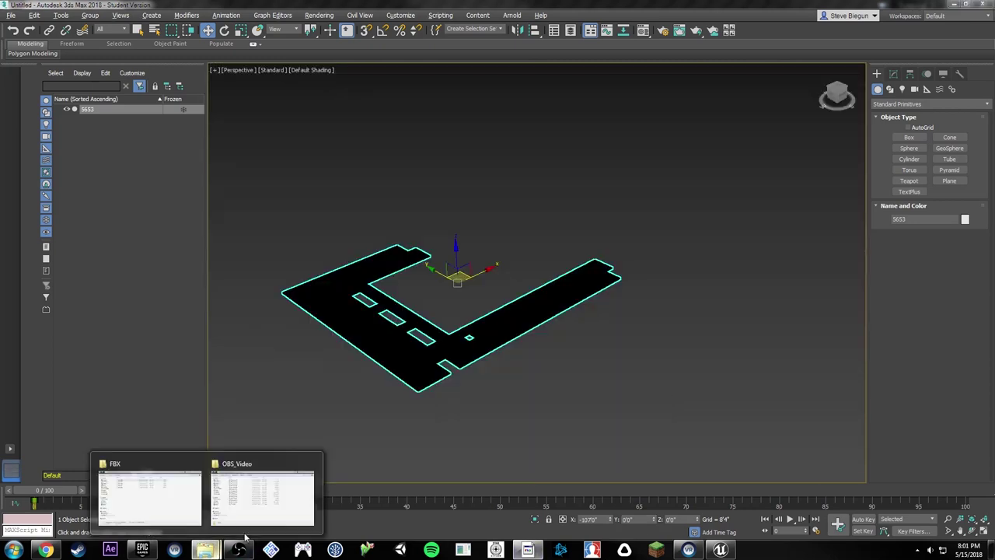
click(161, 494)
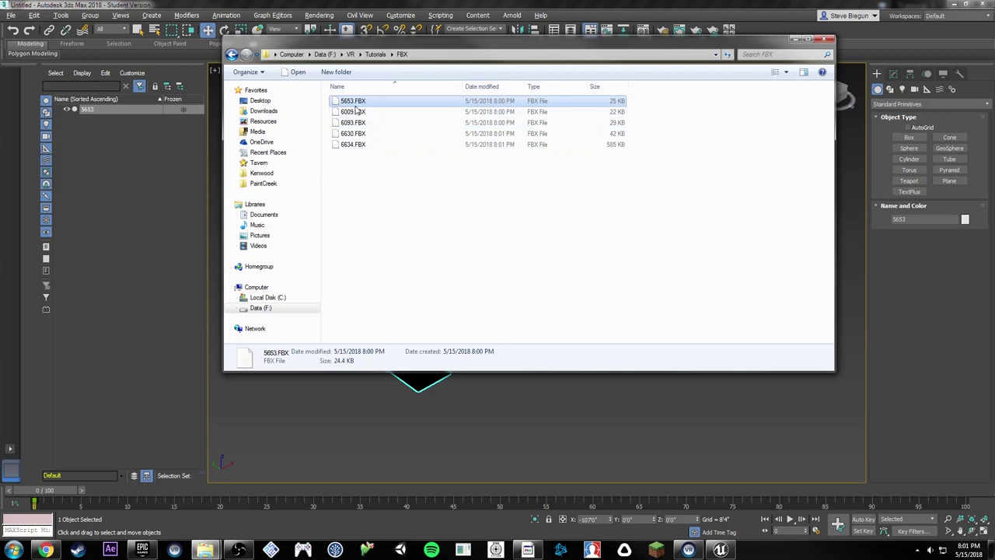
drag(353, 112, 558, 393)
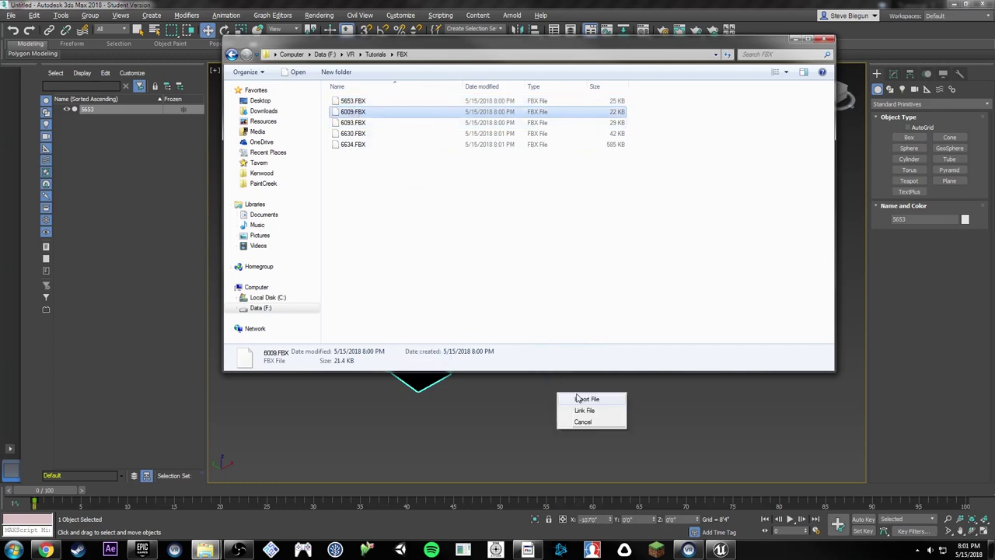
click(584, 409)
click(512, 366)
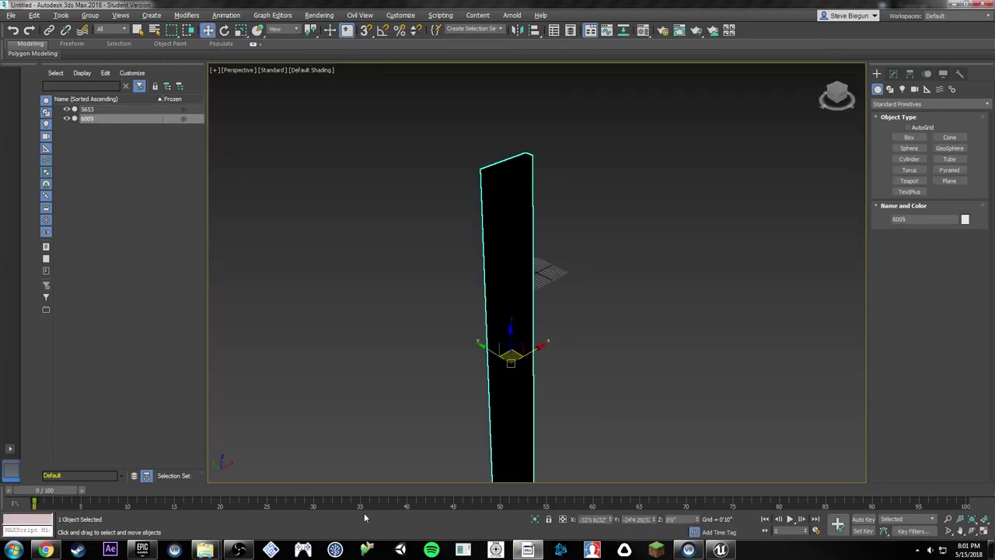
Step: Move the imported wall 6009 to the origin by entering 0 for its X and Y positions
key(Tab)
text(0)
key(Return)
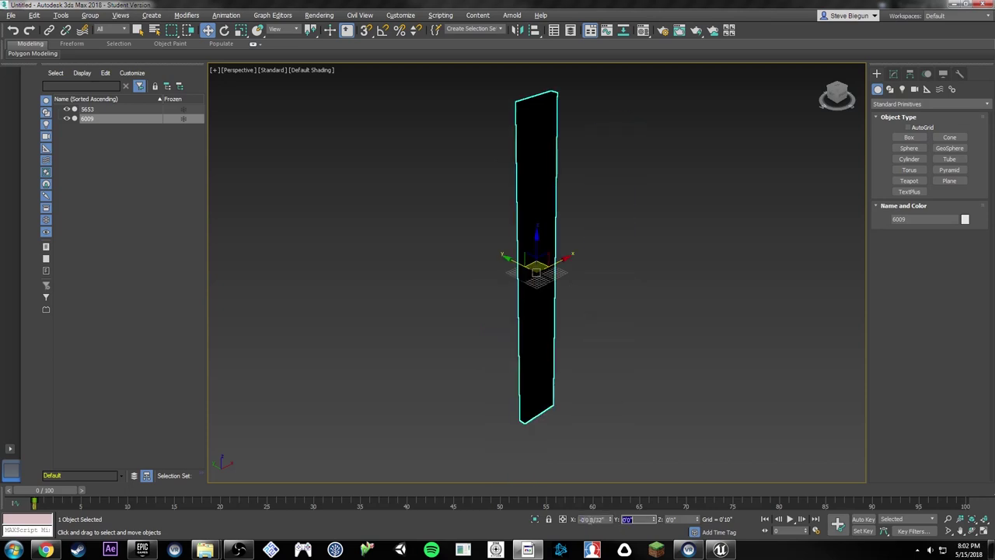
scroll(503, 318, down, 6)
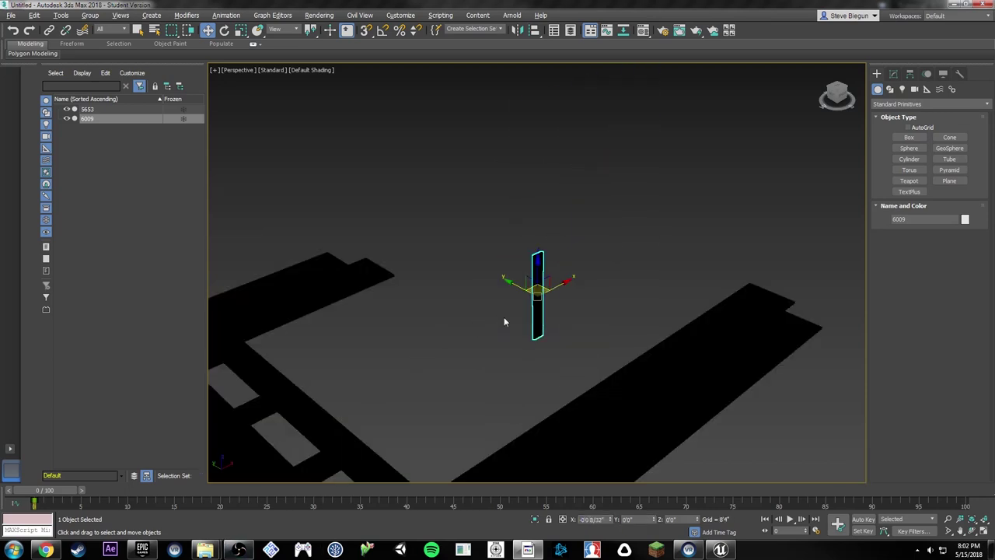
scroll(468, 333, down, 5)
scroll(444, 337, up, 5)
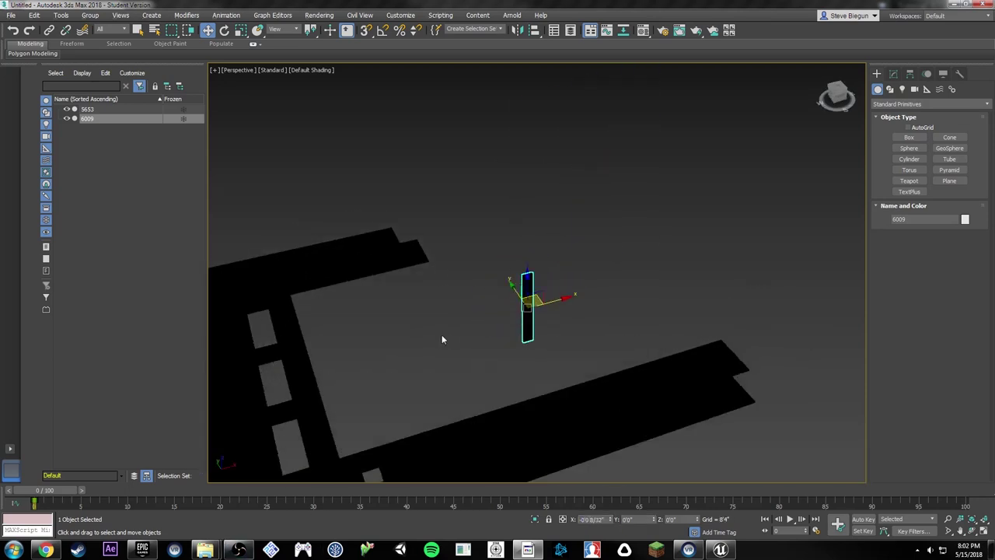
Step: Delete wall 6009 from the scene and select the floor 5653
middle_drag(444, 338, 666, 300)
key(Delete)
click(517, 278)
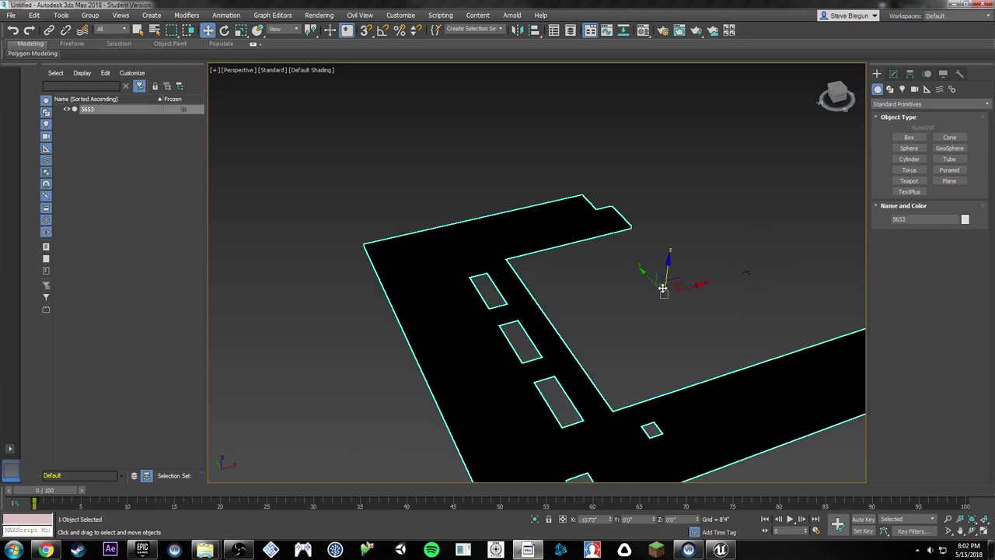
scroll(668, 280, up, 2)
scroll(668, 280, down, 2)
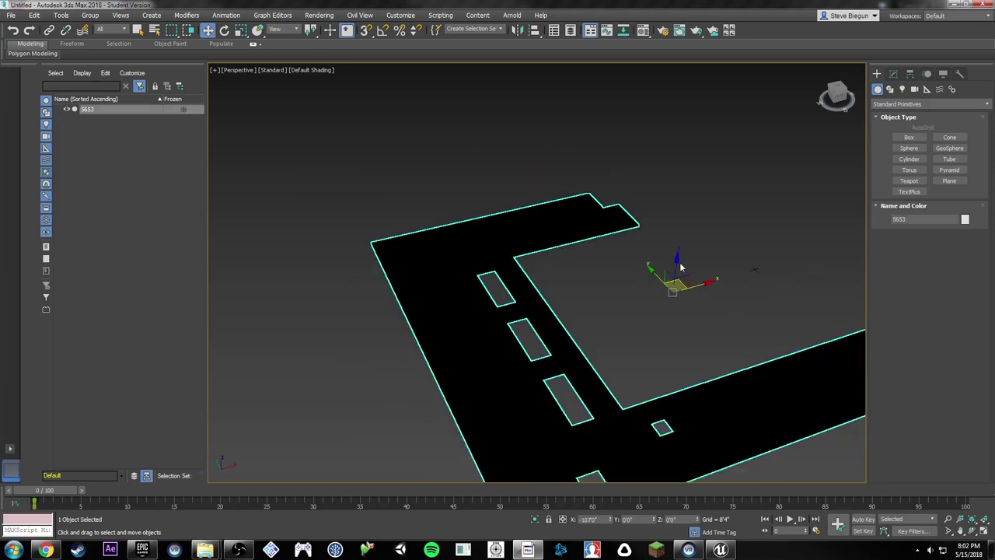
Step: Display edged faces in the viewport and switch it to an orthographic view framing the floor's rectangular openings
click(311, 70)
click(353, 179)
scroll(587, 307, up, 3)
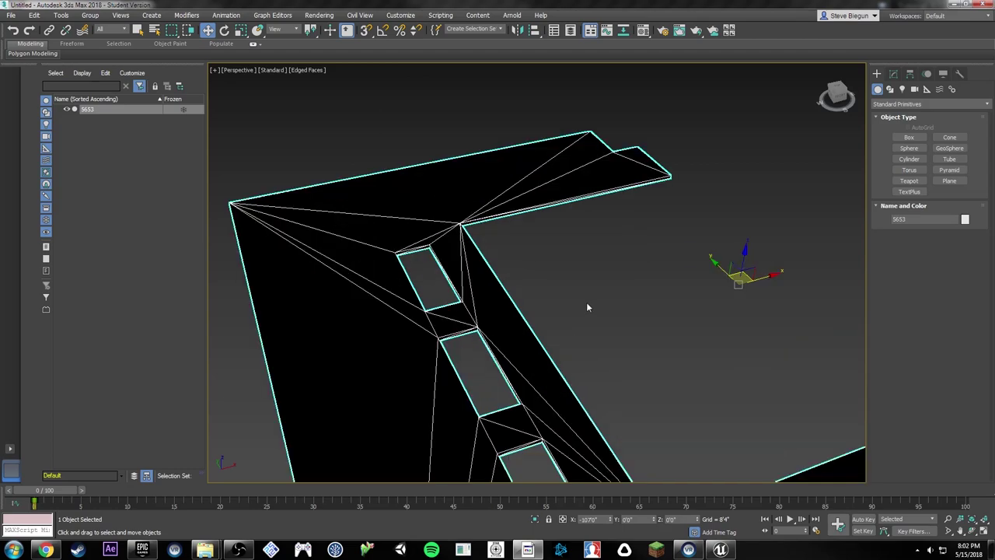
middle_drag(692, 338, 506, 235)
alt+middle_drag(631, 274, 534, 261)
middle_drag(502, 176, 599, 251)
key(u)
scroll(582, 247, up, 3)
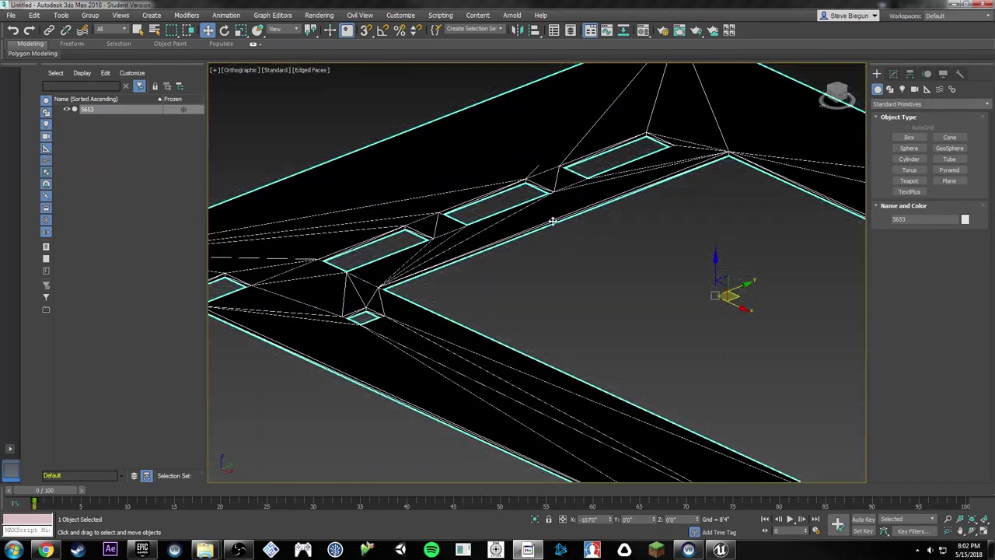
alt+middle_drag(552, 221, 517, 275)
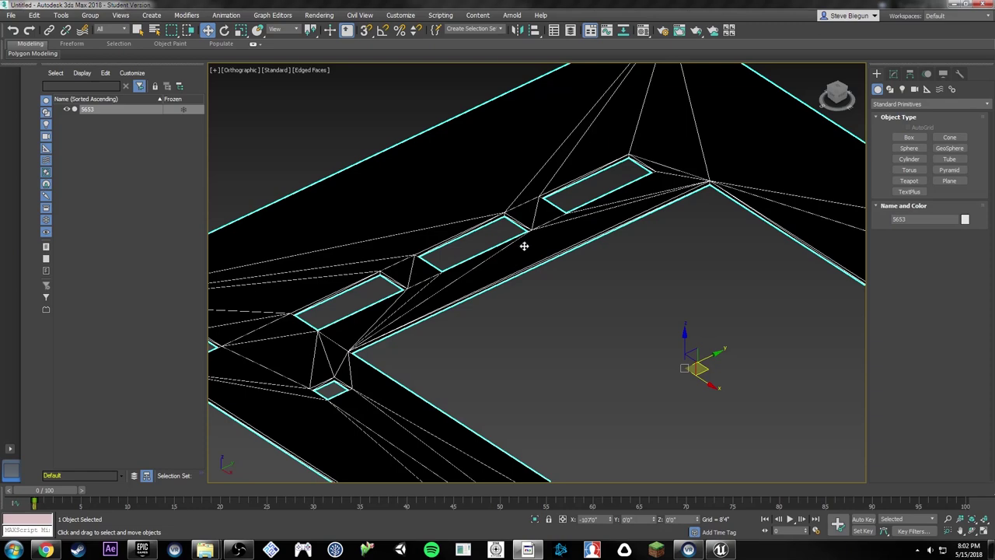
alt+middle_drag(688, 264, 523, 226)
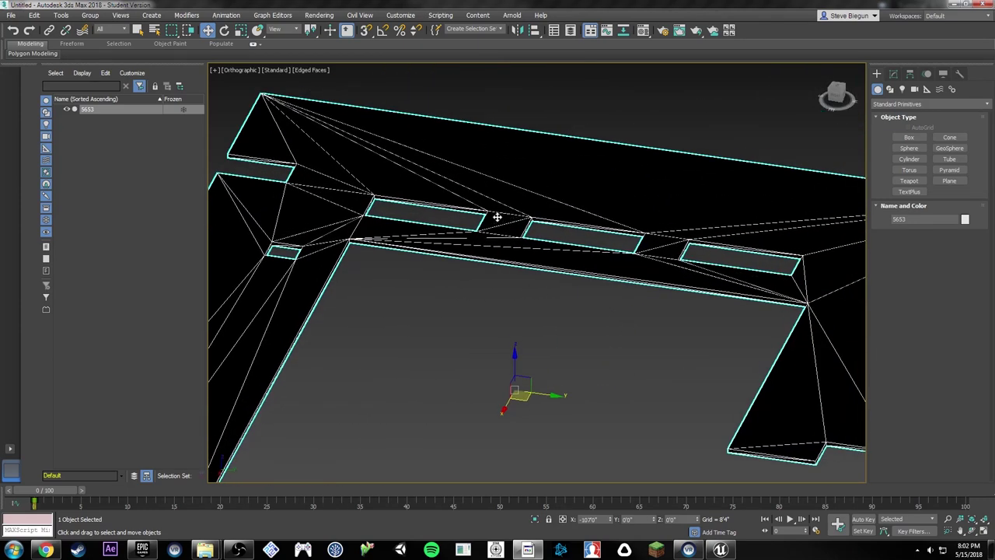
scroll(497, 216, up, 2)
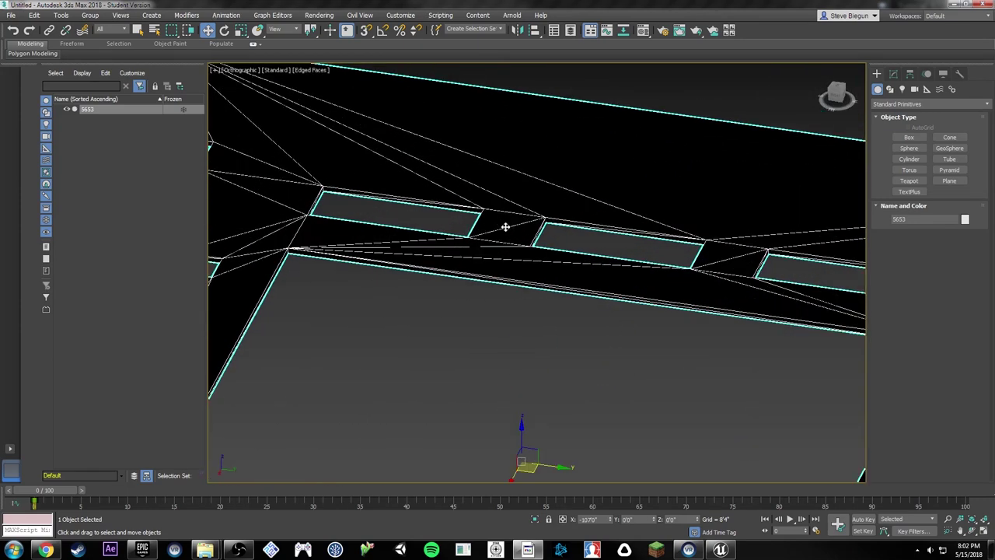
Step: Create a box about 43' long, 33'9" wide and 53'9" high near the floor's openings, inspect its clean edges, and delete it
click(909, 139)
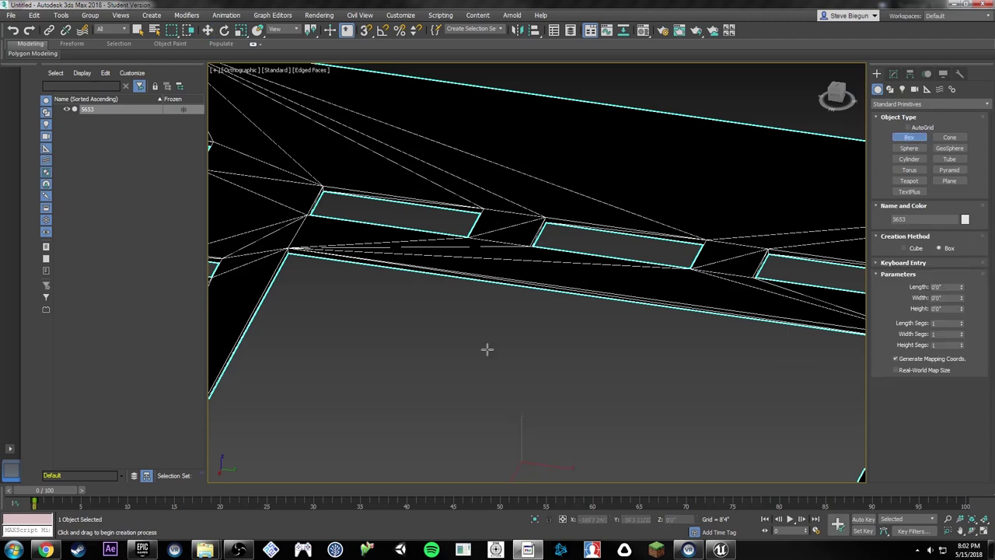
drag(501, 380, 627, 373)
click(602, 218)
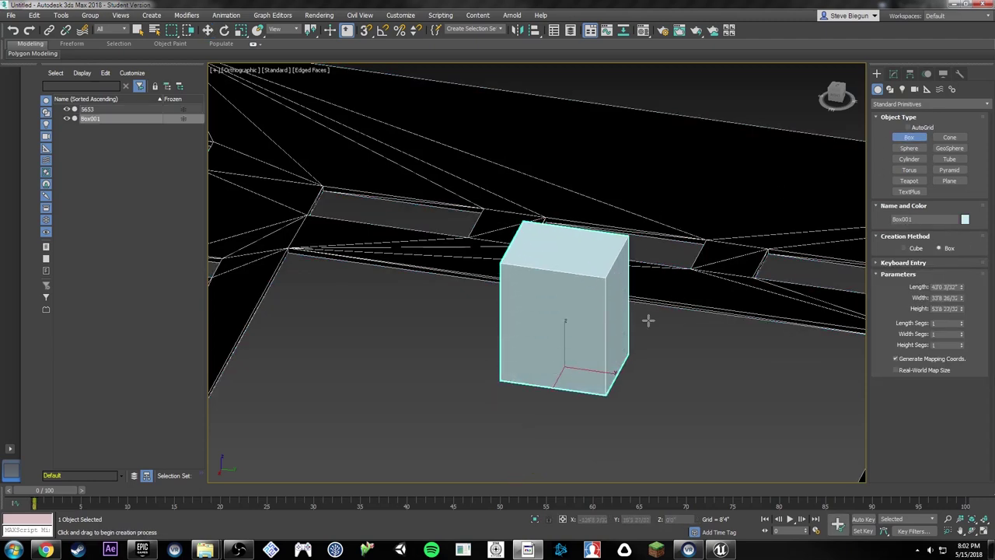
alt+middle_drag(648, 319, 499, 319)
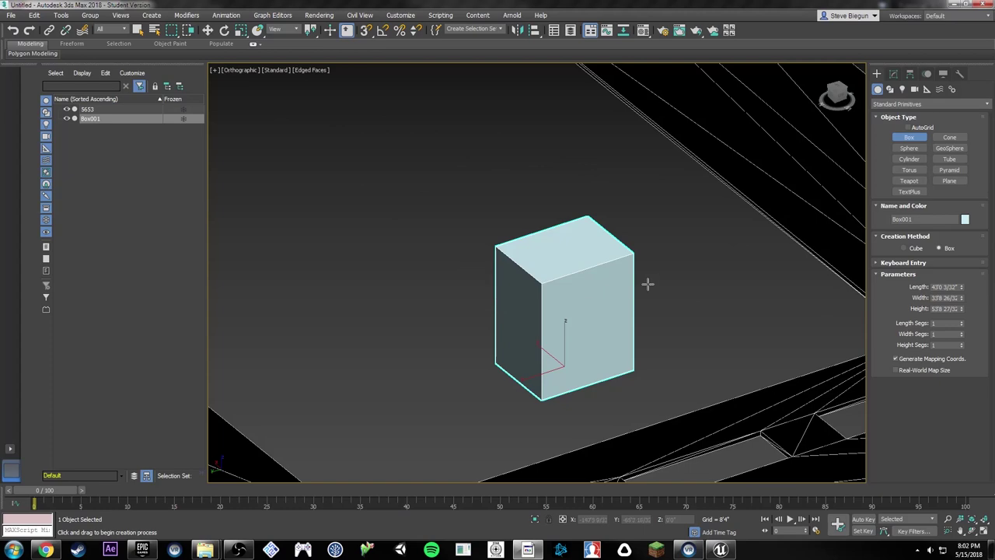
alt+middle_drag(560, 357, 678, 324)
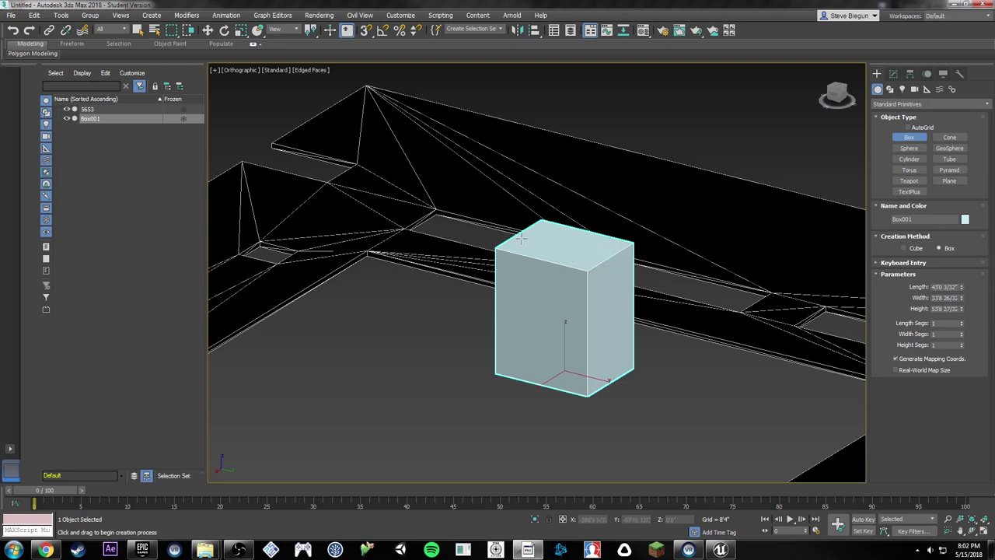
alt+middle_drag(598, 331, 614, 313)
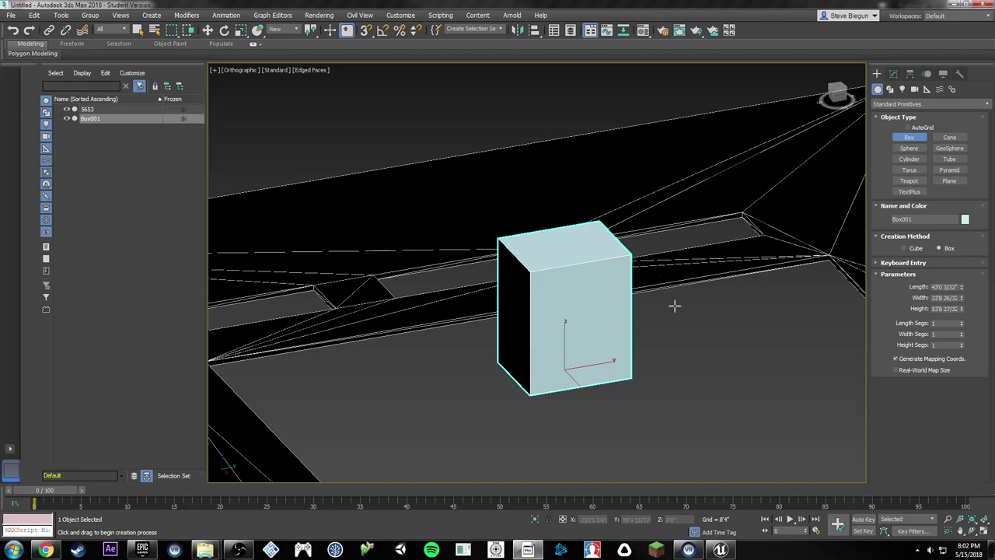
alt+middle_drag(545, 312, 589, 265)
key(Delete)
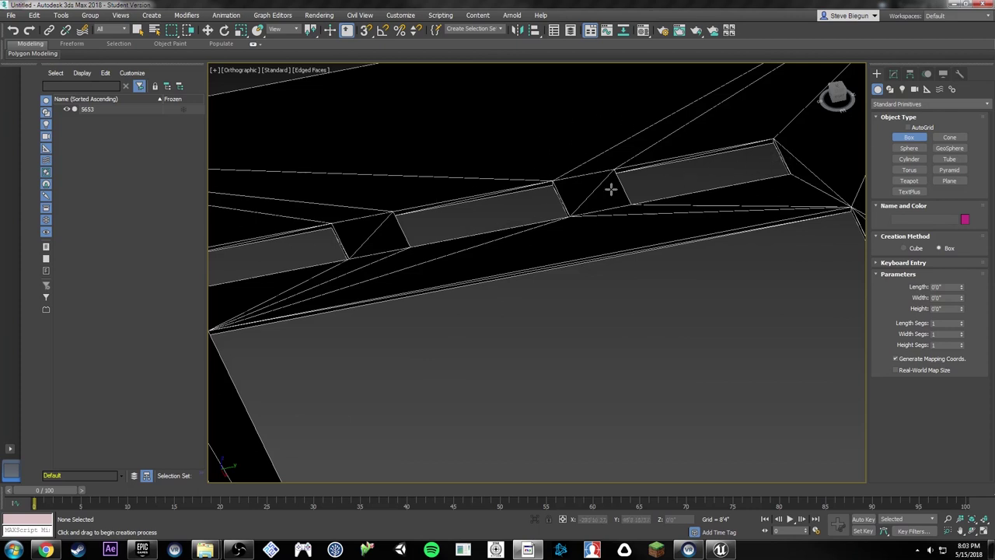
Step: Select the floor 5653 and convert it to an Editable Poly
key(w)
click(572, 214)
right_click(588, 201)
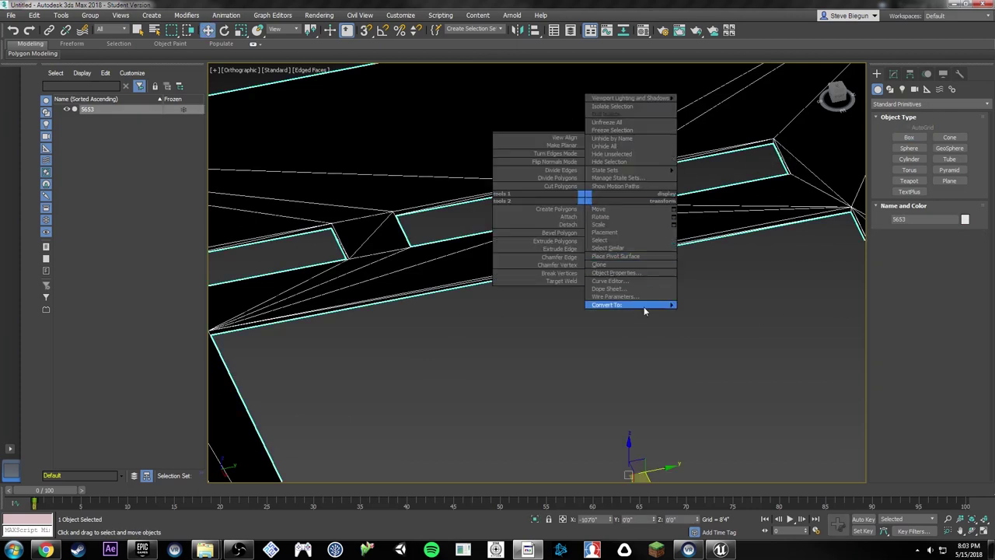
mouse_move(644, 304)
click(700, 311)
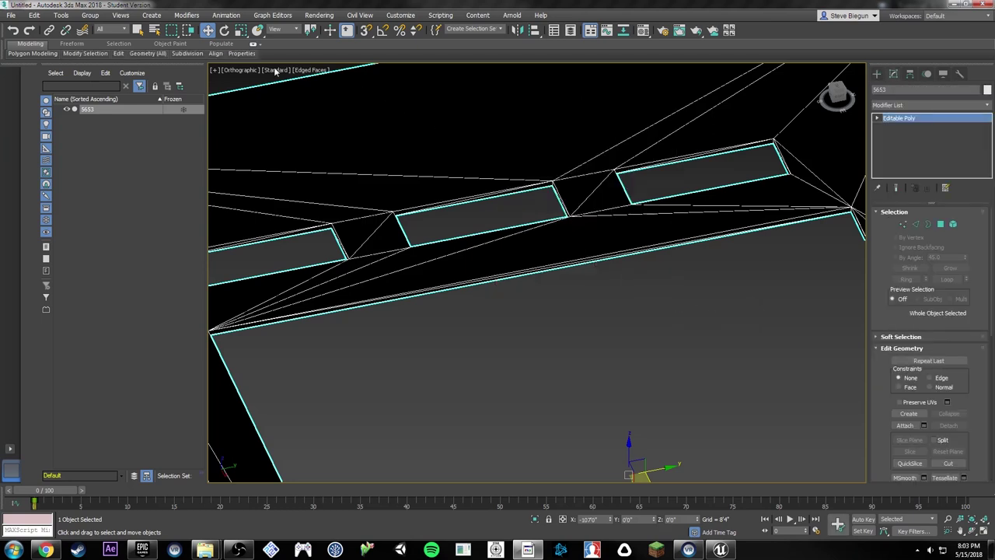
Step: Apply Quadrify All to the floor mesh to reduce its triangulation
mouse_move(144, 59)
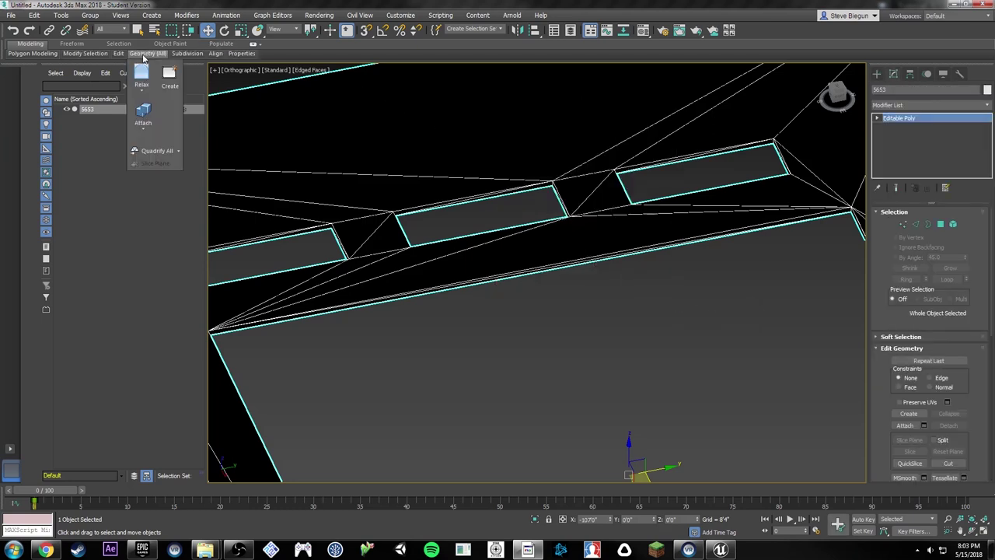
click(149, 153)
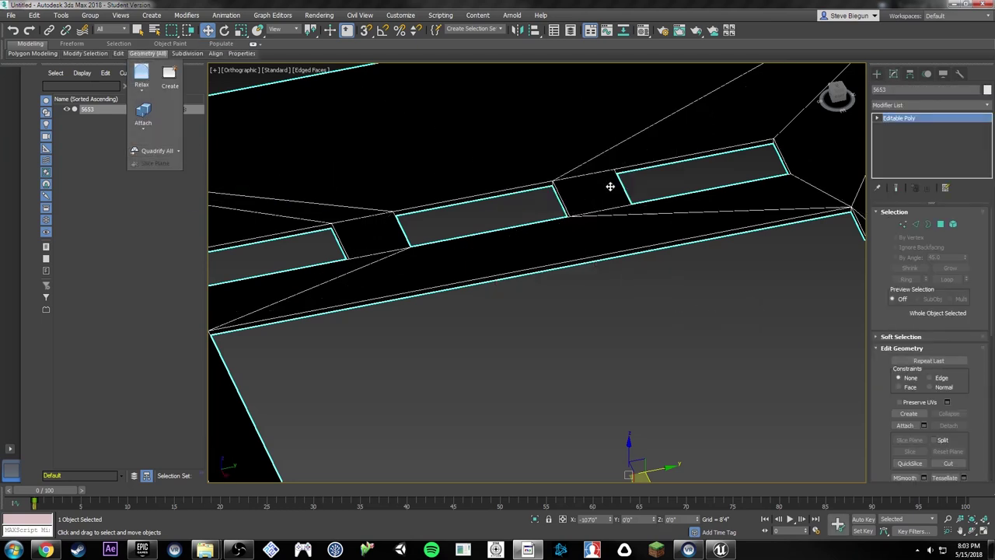
scroll(606, 194, down, 5)
mouse_move(679, 224)
alt+middle_down()
mouse_move(599, 199)
mouse_move(651, 199)
mouse_move(674, 220)
alt+middle_up()
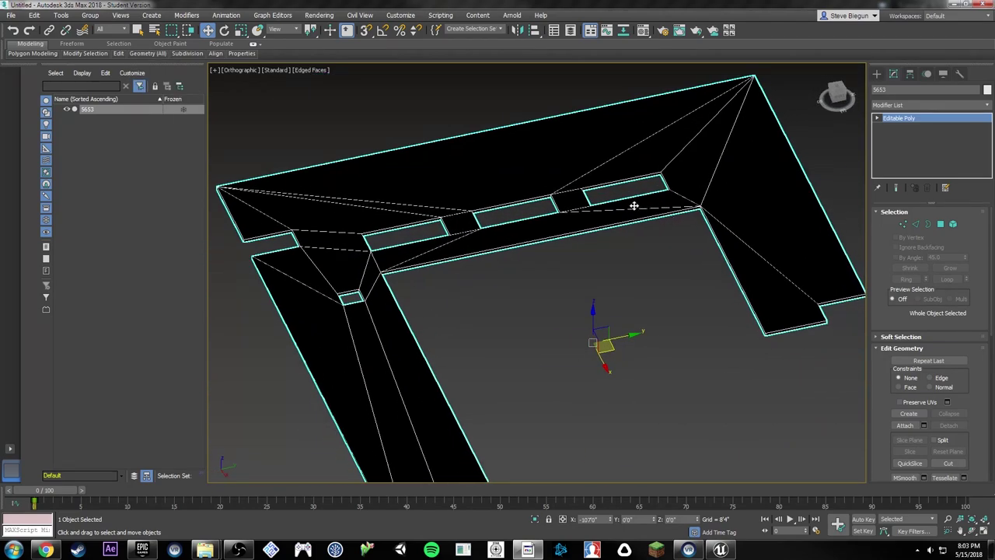
scroll(633, 206, up, 5)
scroll(630, 202, down, 5)
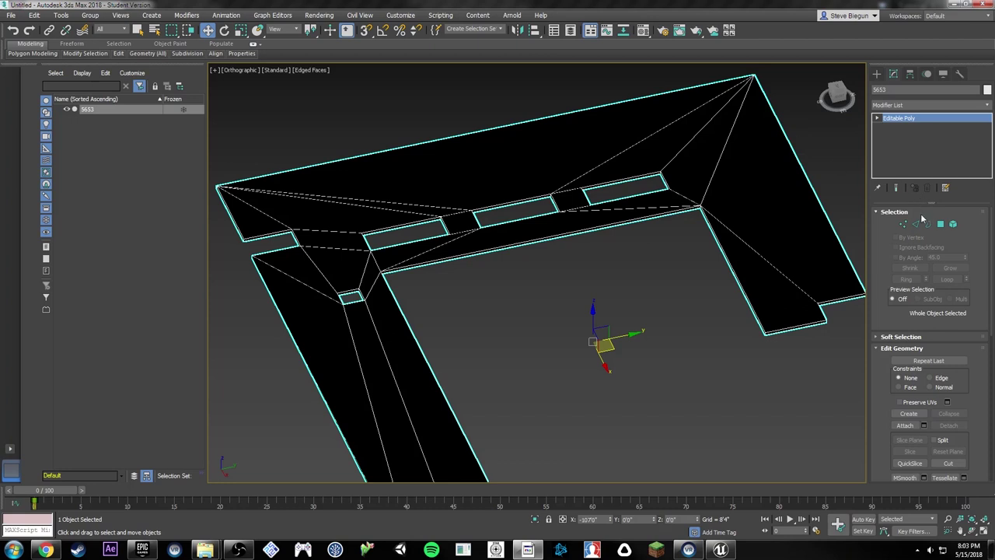
Step: At edge level, select the unneeded diagonal edges across the floor's surface and around its openings, and remove them all
click(916, 223)
click(761, 254)
ctrl+click(726, 148)
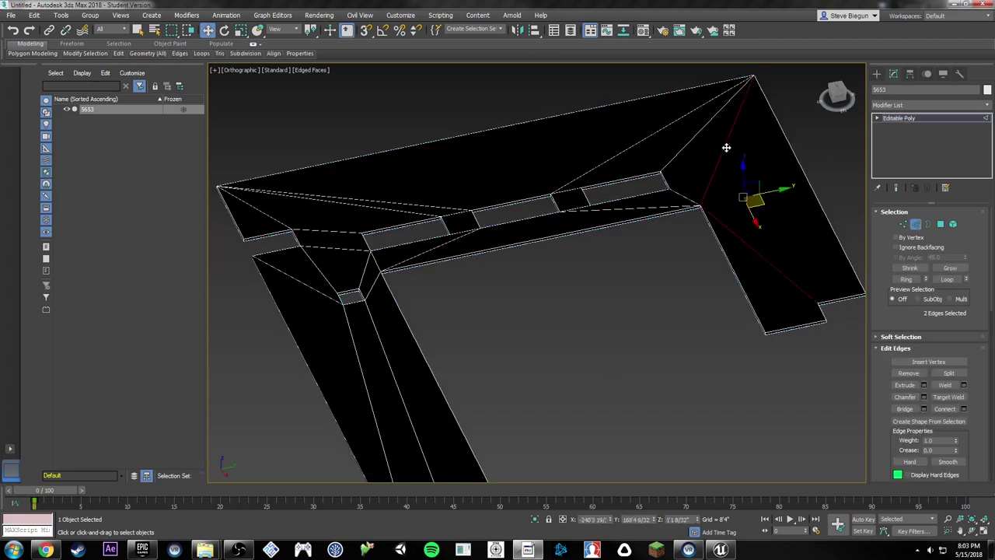
ctrl+click(700, 132)
ctrl+click(548, 167)
scroll(587, 186, up, 3)
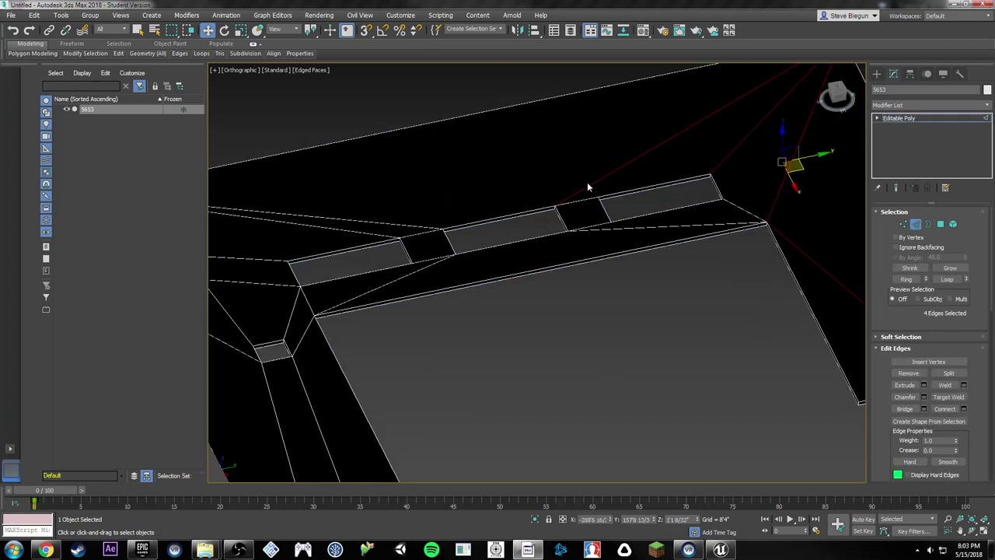
ctrl+click(617, 227)
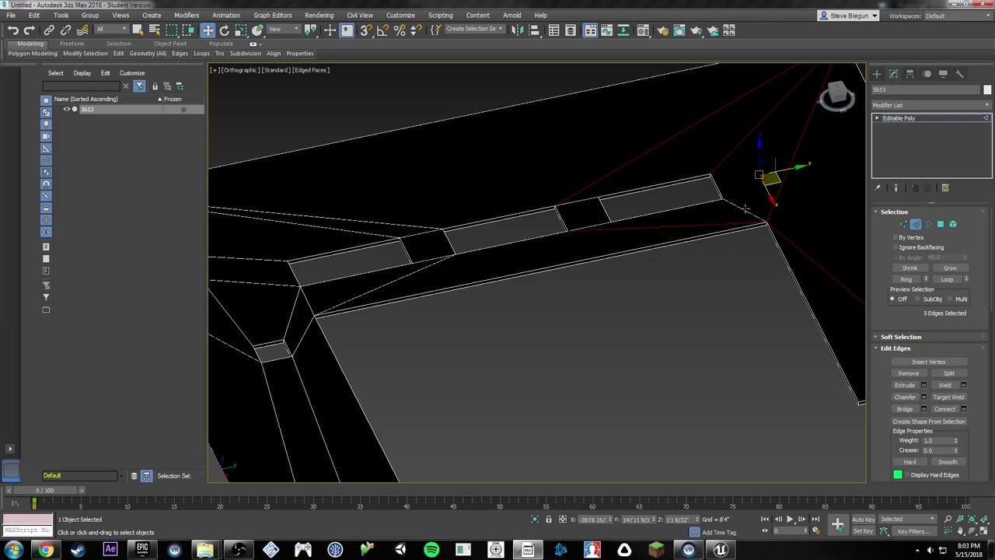
ctrl+click(447, 241)
ctrl+click(420, 268)
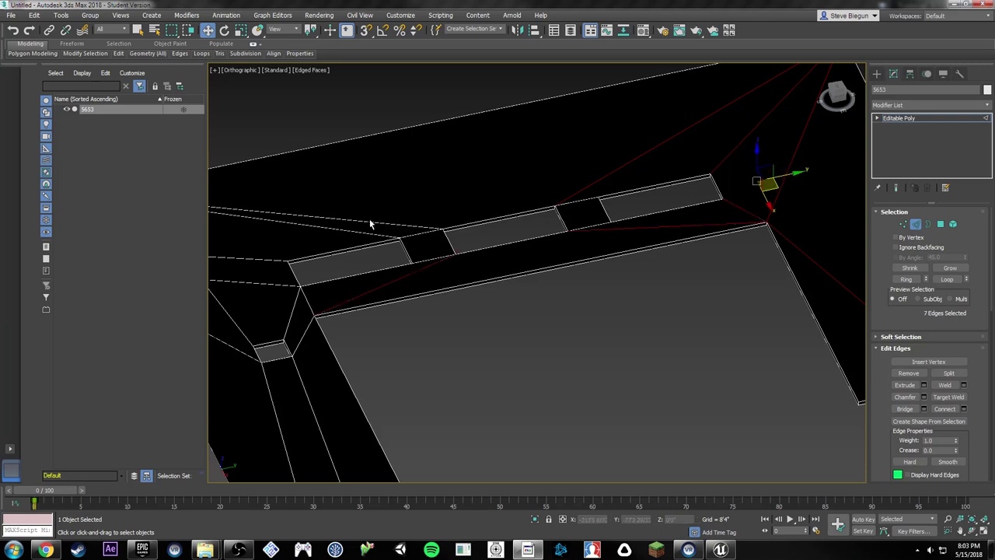
ctrl+click(367, 224)
middle_drag(360, 231, 510, 164)
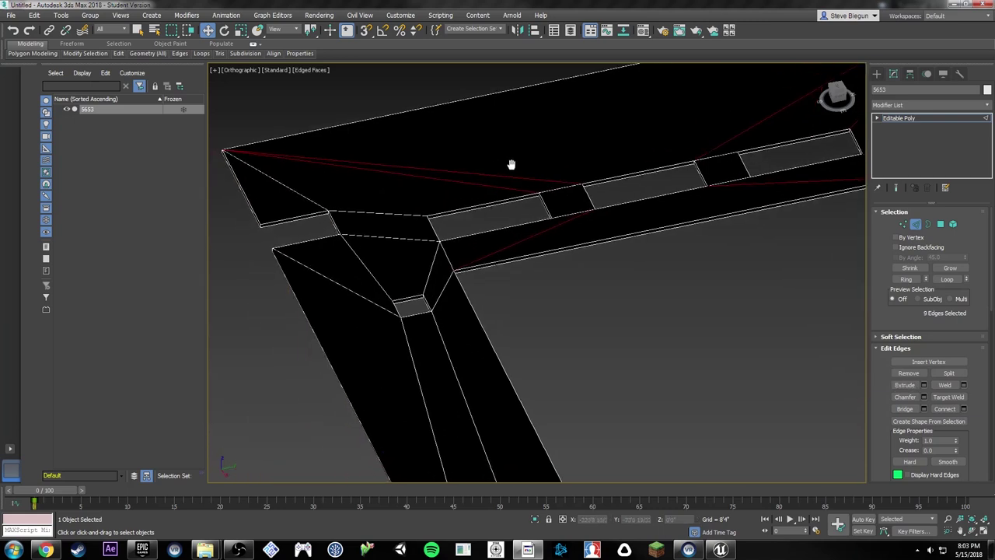
ctrl+click(388, 212)
ctrl+click(428, 278)
ctrl+click(440, 297)
ctrl+click(372, 301)
middle_drag(391, 299, 433, 212)
ctrl+click(428, 286)
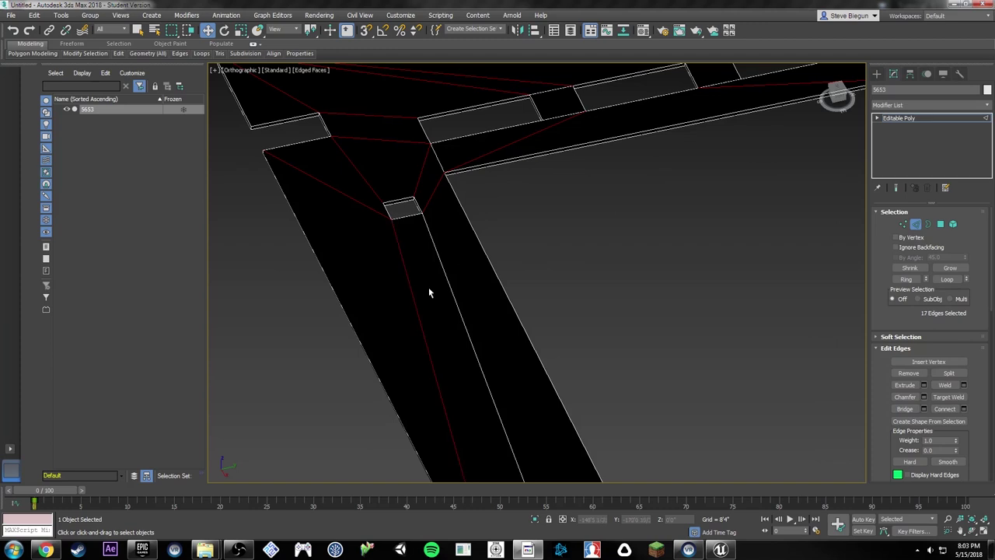
ctrl+click(450, 285)
scroll(520, 278, down, 3)
scroll(587, 430, up, 4)
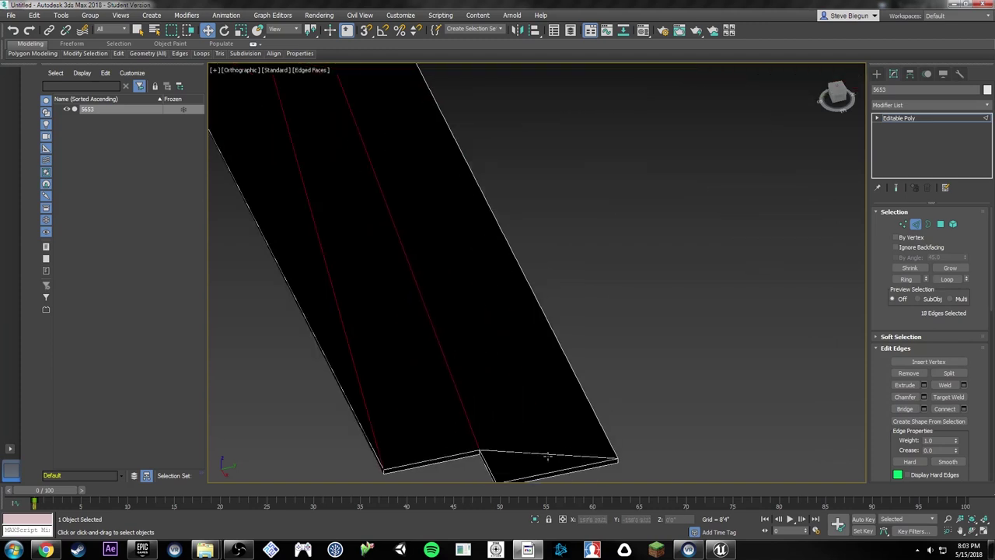
ctrl+click(574, 445)
scroll(642, 251, down, 4)
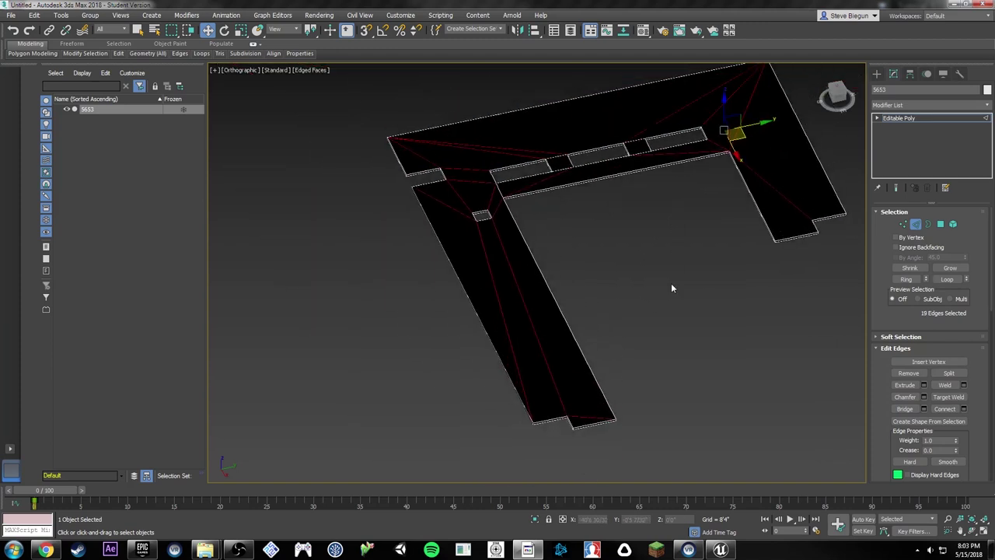
key(BackSpace)
Step: Examine the floor's surface and the edges around its openings for leftover diagonal edges
scroll(596, 239, up, 6)
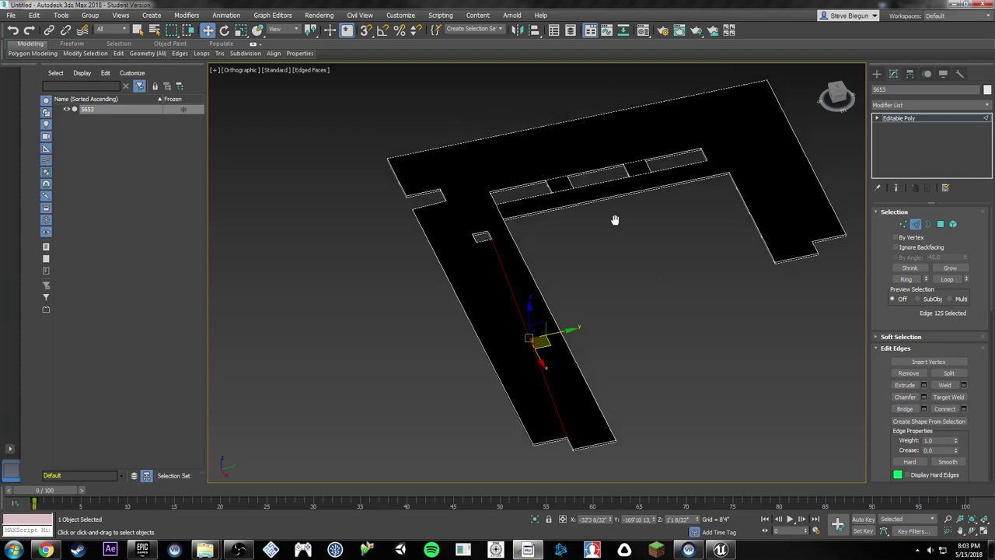
scroll(663, 300, down, 6)
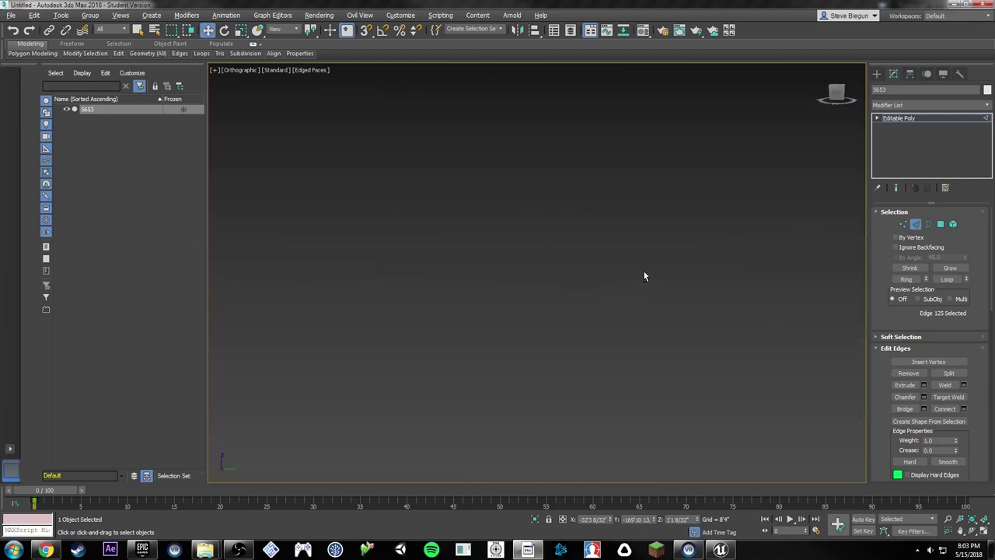
mouse_move(670, 321)
alt+middle_down()
mouse_move(689, 346)
mouse_move(682, 321)
alt+middle_up()
scroll(673, 310, up, 3)
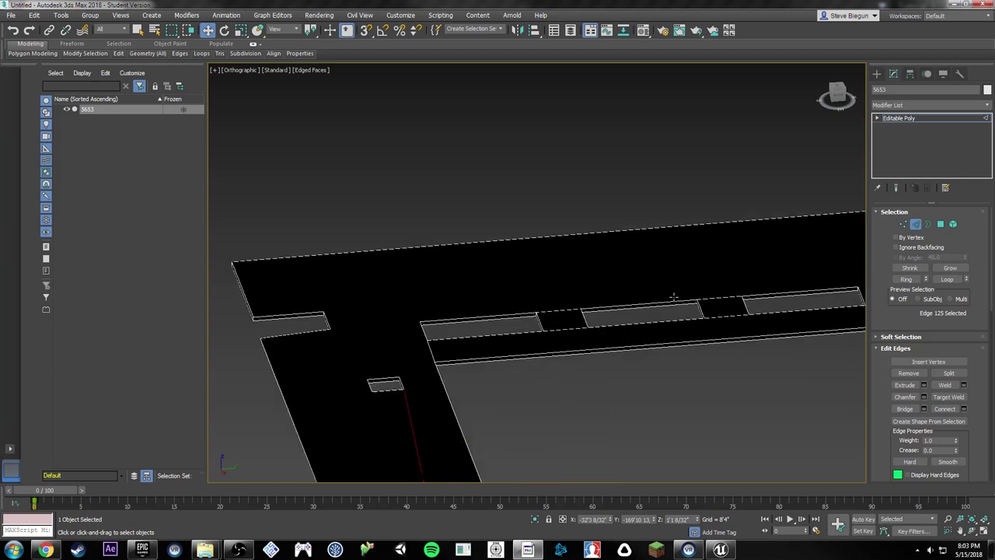
middle_drag(689, 304, 610, 272)
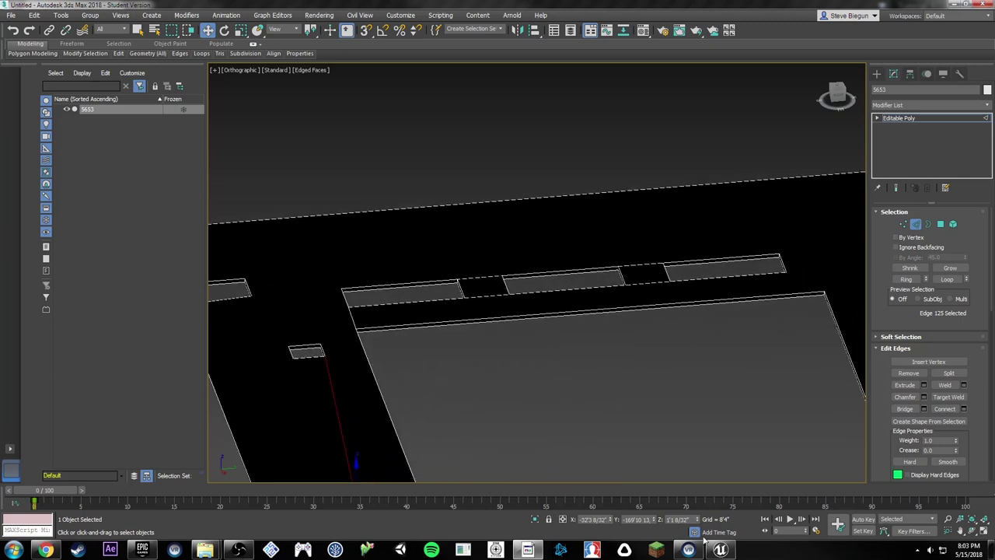
middle_drag(681, 342, 588, 326)
scroll(587, 327, down, 2)
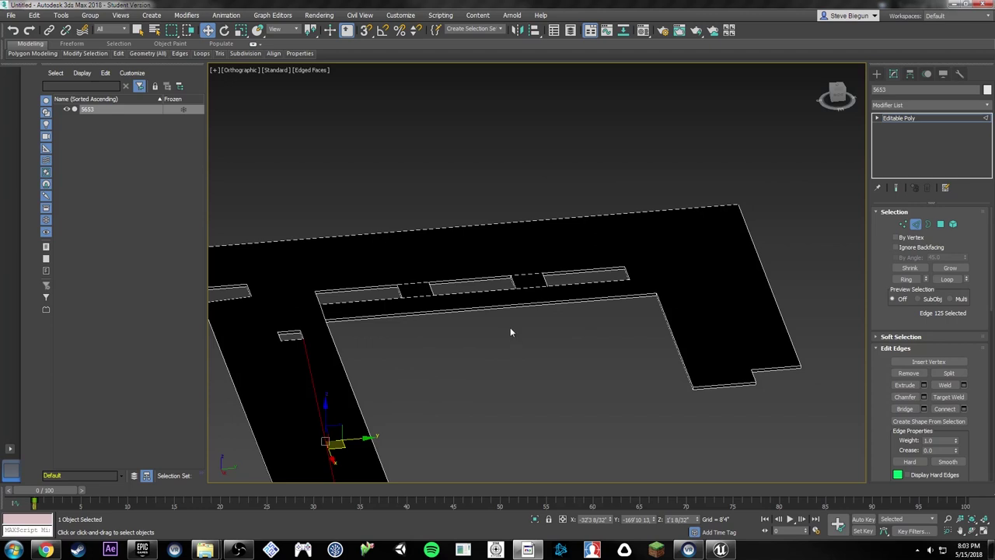
Step: Leave edge editing, switch to Unreal Editor, select the Floor Hollow Core Plank slab and examine how it spans the building
alt+middle_drag(510, 328, 517, 339)
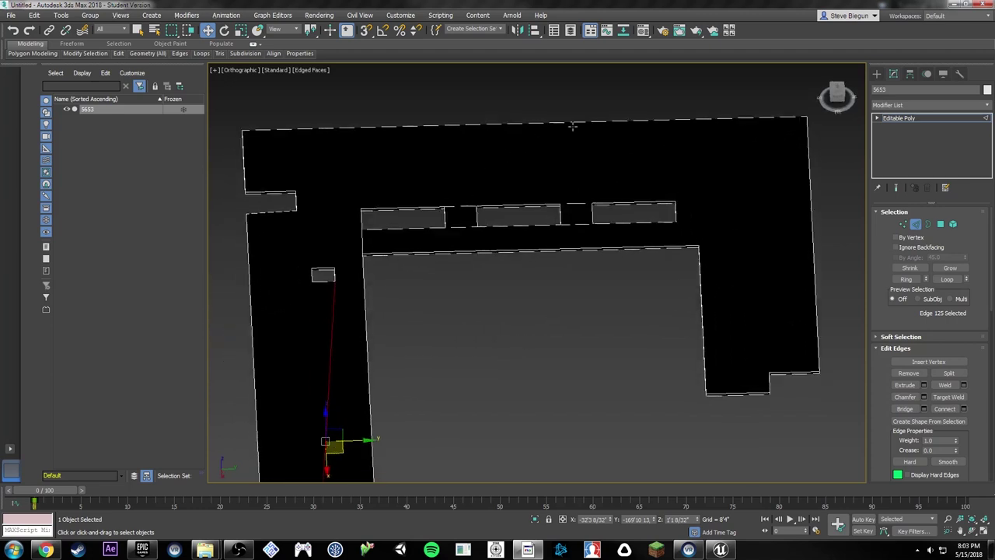
click(876, 74)
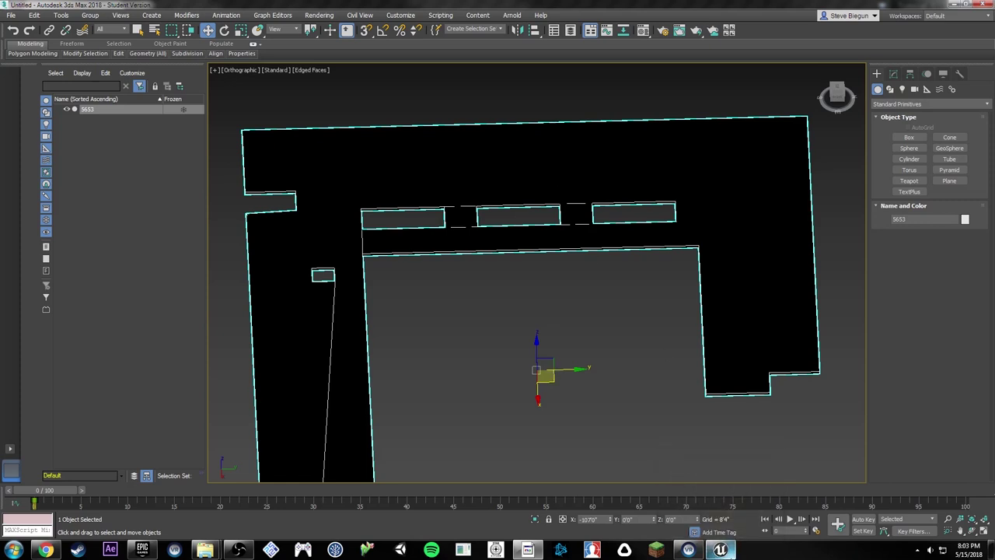
click(721, 549)
right_drag(579, 225, 722, 194)
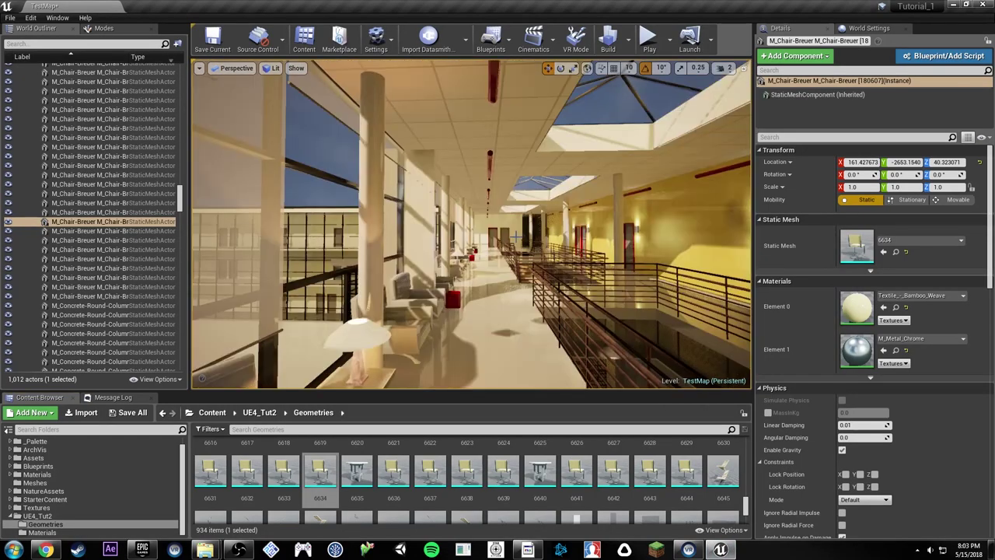
right_drag(497, 256, 398, 242)
click(488, 259)
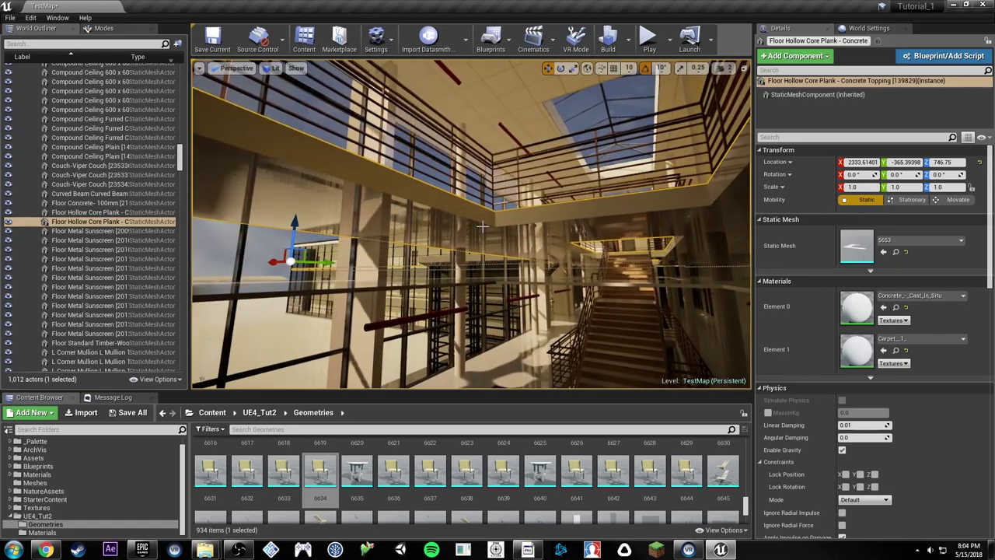
right_drag(669, 217, 718, 216)
right_drag(589, 221, 533, 272)
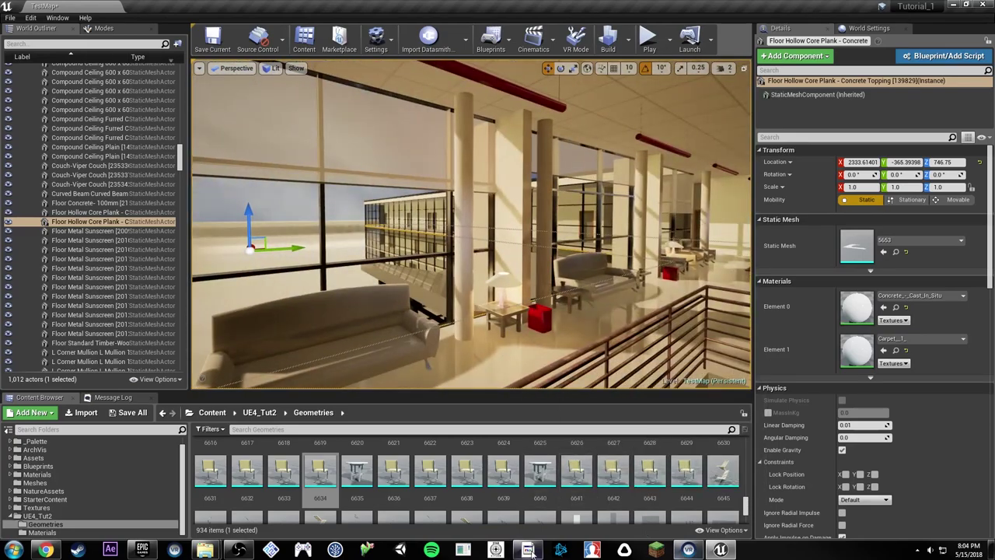
Step: Switch back to 3ds Max and show the floor squarely from above
click(528, 551)
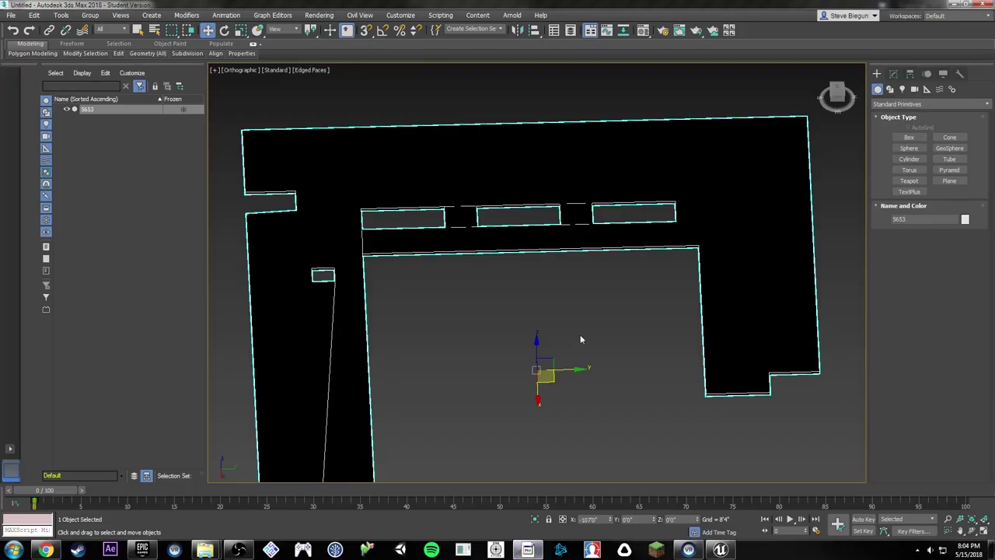
alt+middle_drag(607, 304, 635, 318)
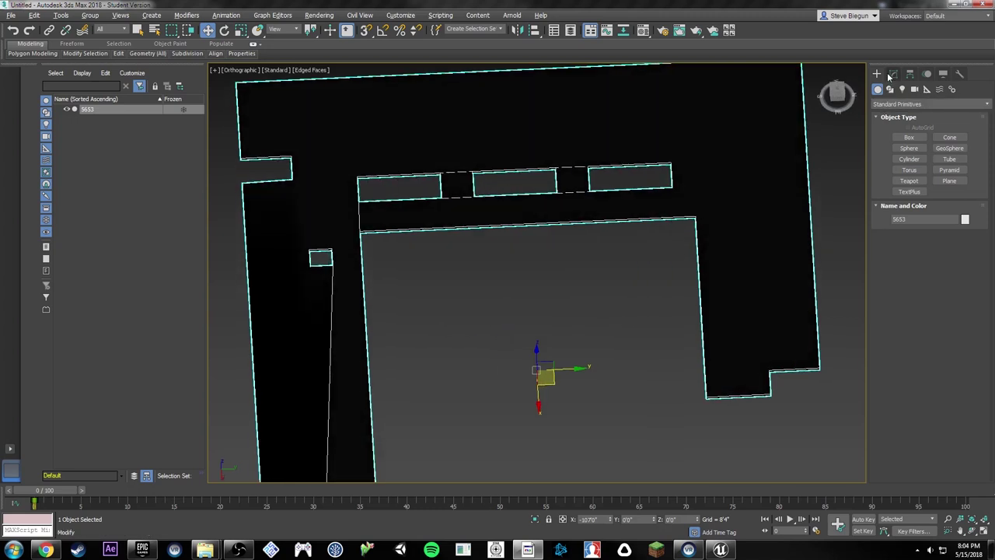
click(837, 92)
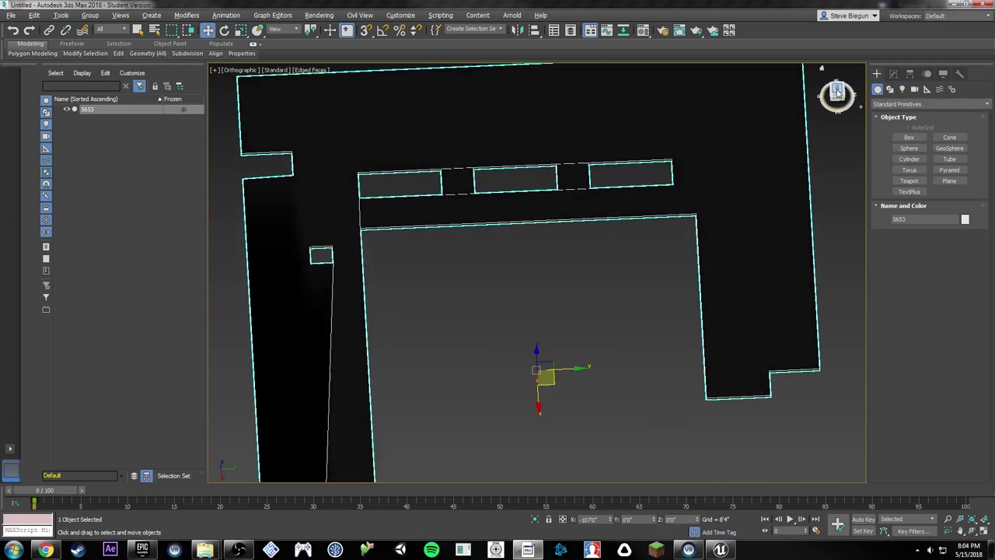
scroll(658, 235, down, 5)
scroll(648, 220, up, 5)
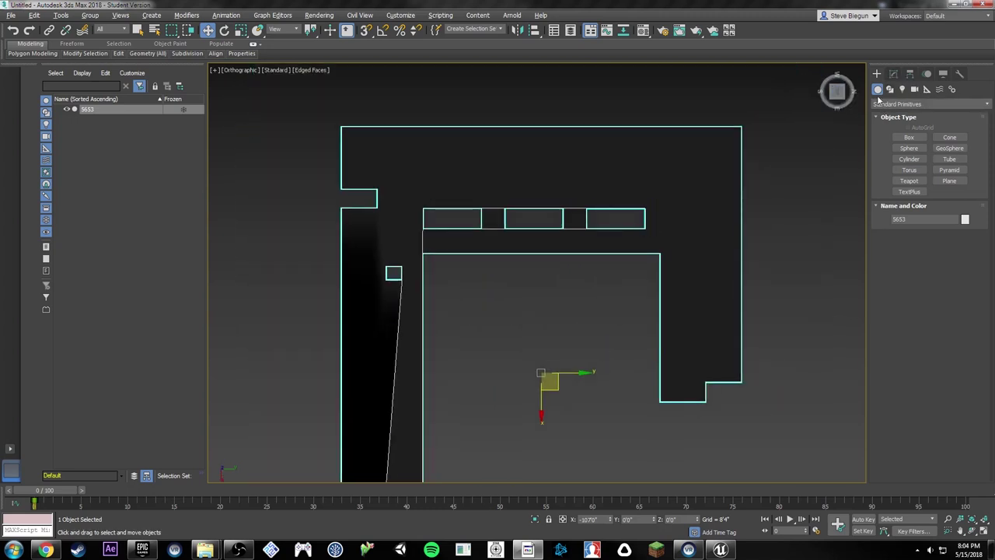
Step: Open the floor's Editable Poly settings and select all of its polygons at polygon level
click(893, 73)
drag(877, 429, 896, 282)
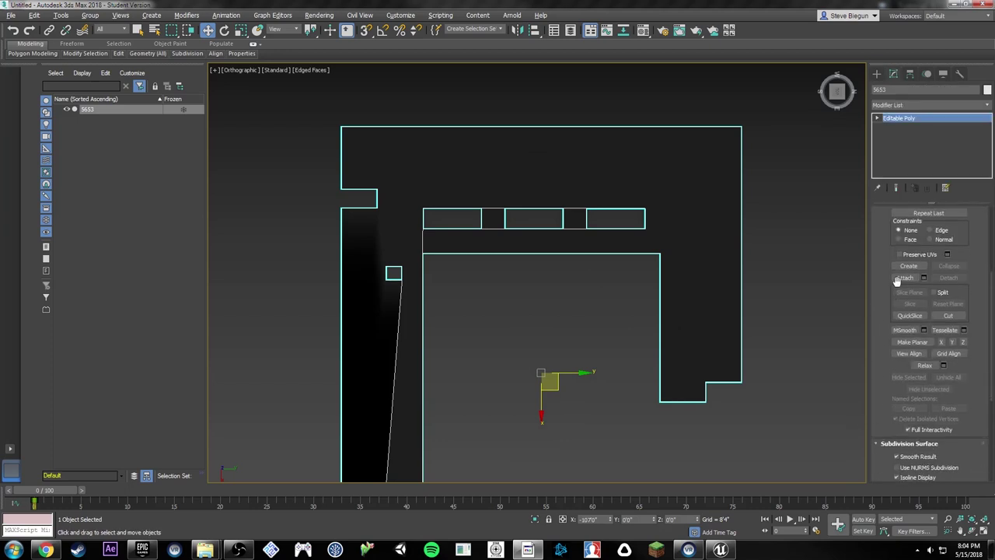
click(879, 445)
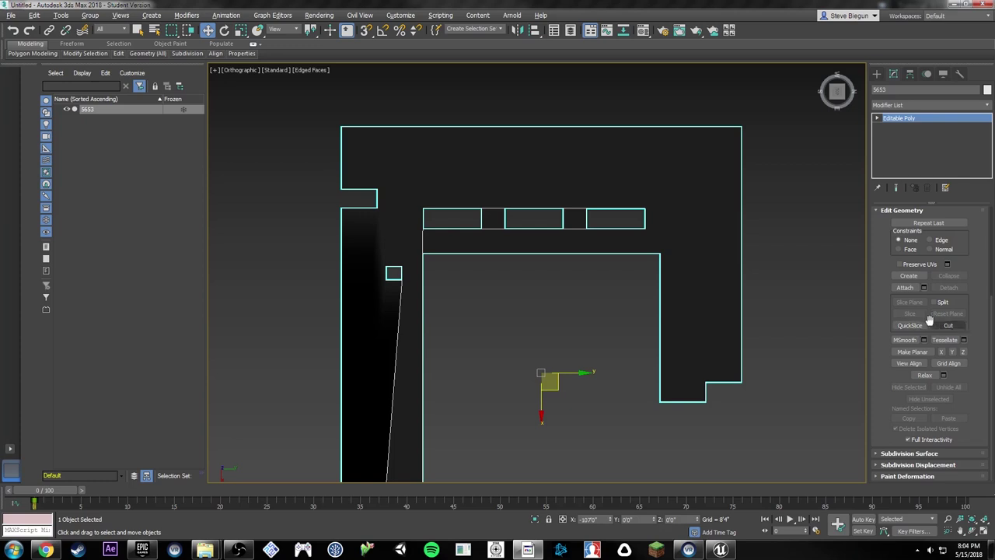
drag(887, 240, 882, 494)
click(940, 225)
click(940, 225)
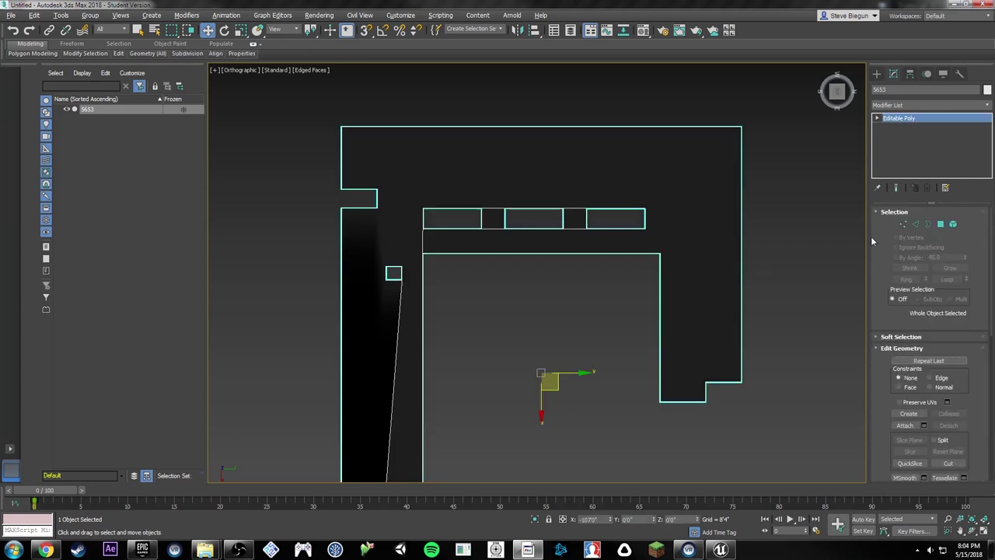
click(946, 224)
click(649, 212)
key(ctrl+a)
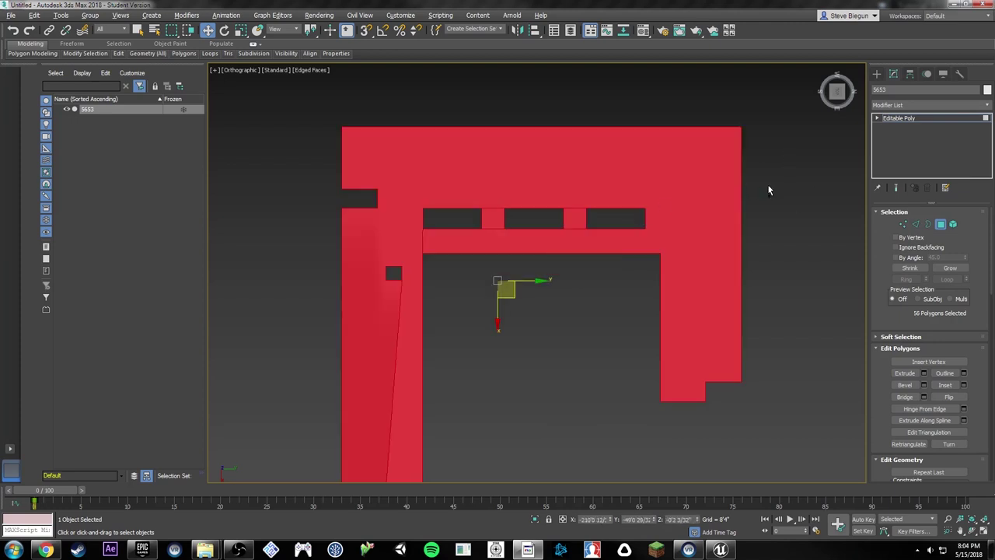
Step: Start a Slice Plane on the selected polygons, turn on angle snap and stand the plane perpendicular to the floor
drag(872, 414, 872, 231)
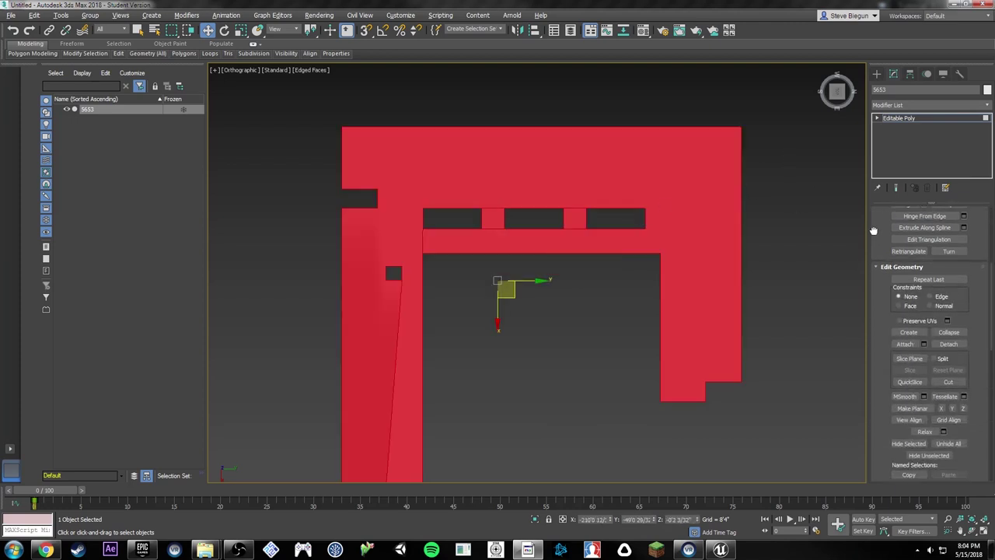
click(909, 359)
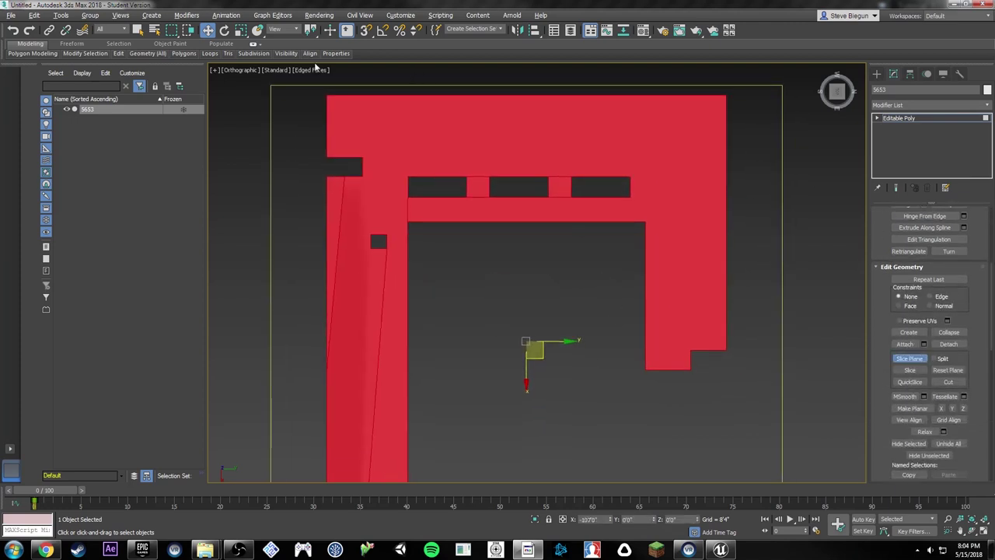
click(380, 33)
middle_drag(549, 171, 584, 190)
key(e)
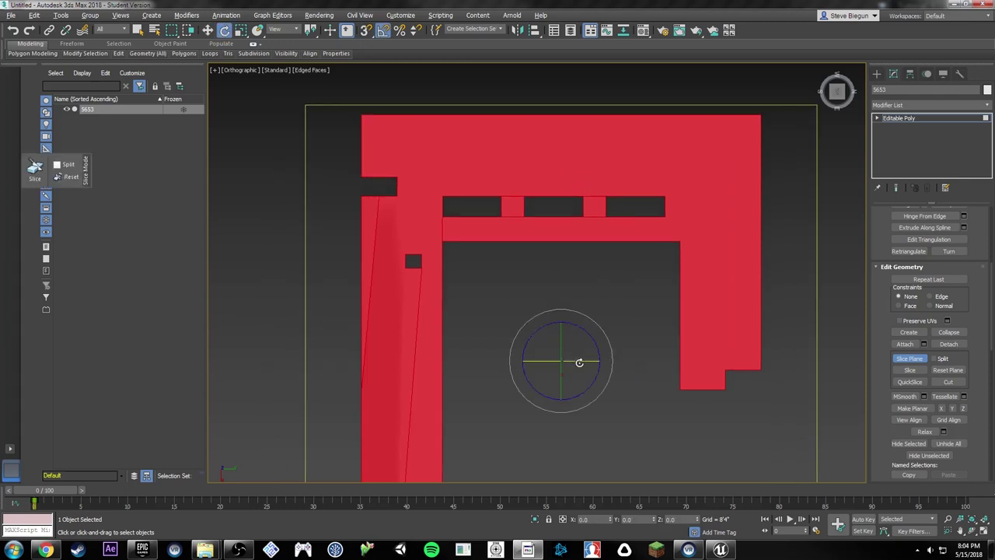
drag(580, 361, 705, 309)
key(w)
key(e)
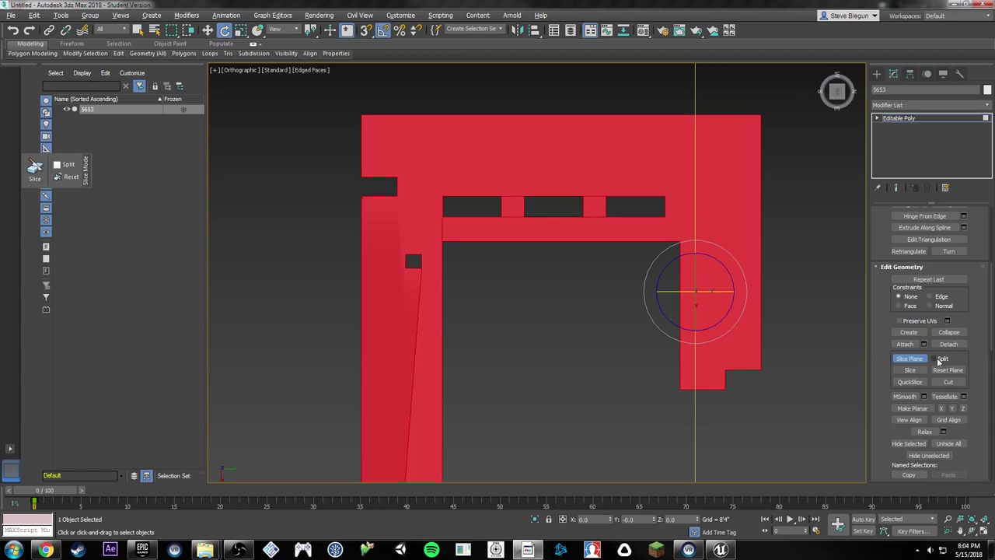
Step: With Split enabled, rotate the slice plane to 90 degrees and slice across both legs just below the inner corners
drag(725, 319, 722, 323)
drag(760, 325, 755, 367)
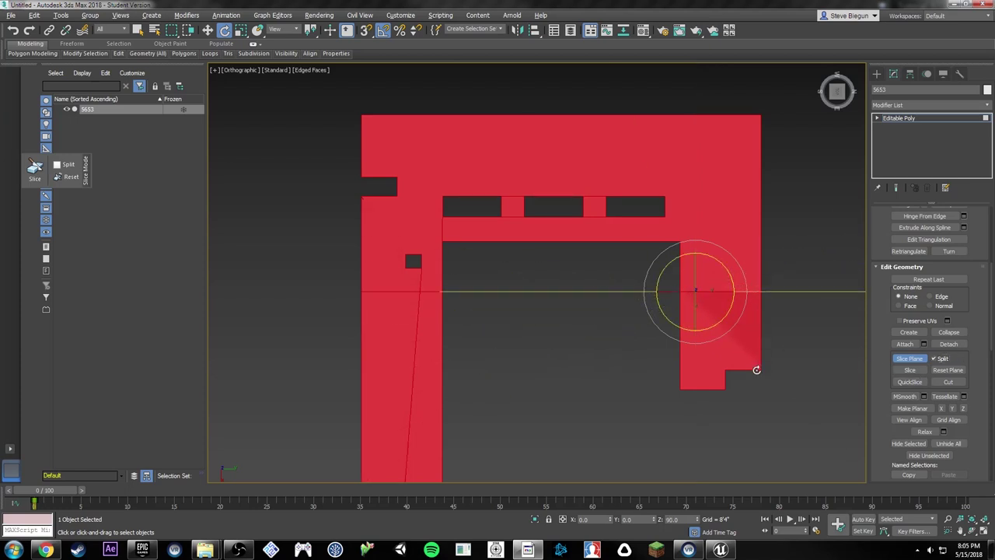
key(w)
drag(709, 307, 715, 260)
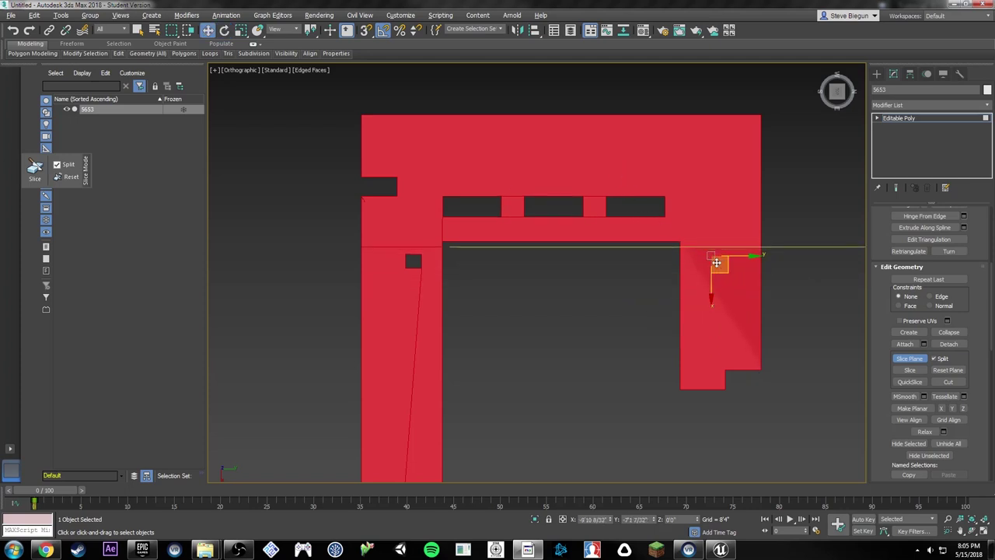
click(911, 370)
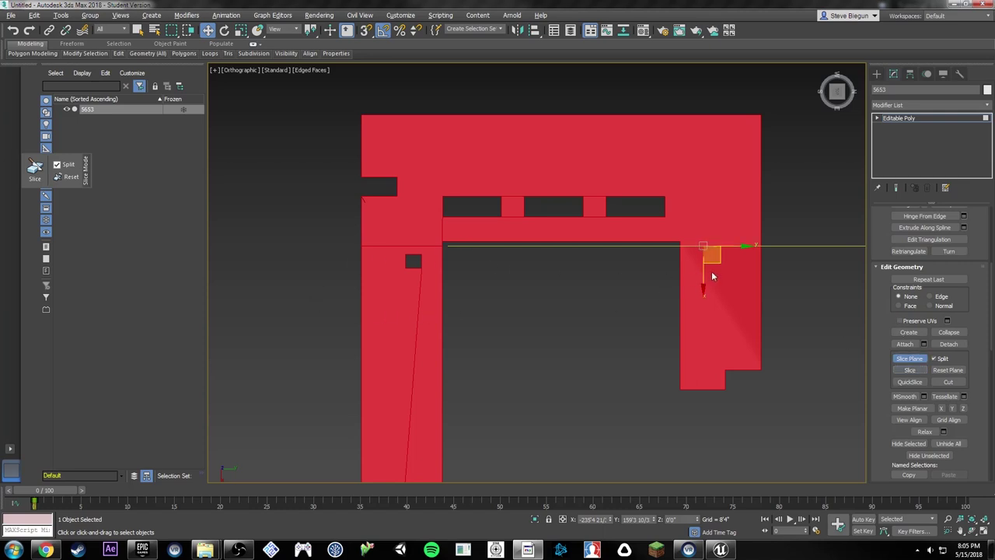
Step: Turn the slice plane the other way and slice the connecting strip at two spots through the middle and far openings
drag(713, 262, 628, 243)
key(e)
key(w)
drag(634, 190, 444, 162)
click(909, 370)
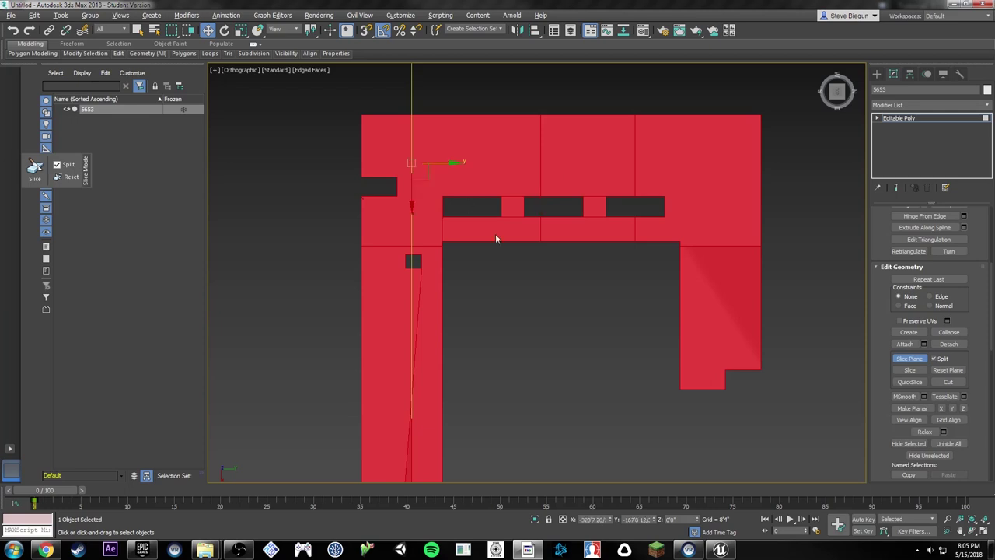
Step: Slice the connecting strip once more near the long leg's end of the first opening, and exit Slice Plane
middle_drag(495, 238, 589, 219)
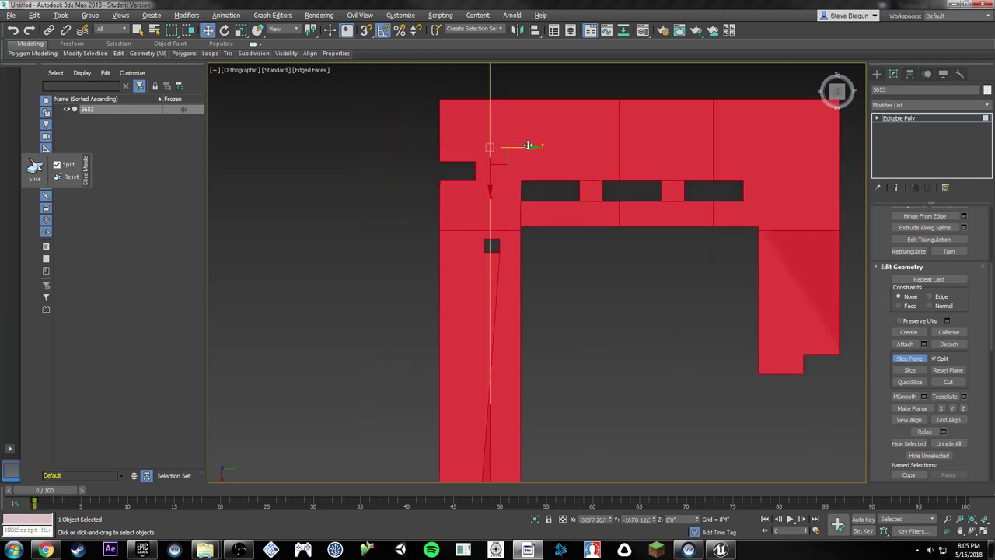
drag(527, 145, 567, 147)
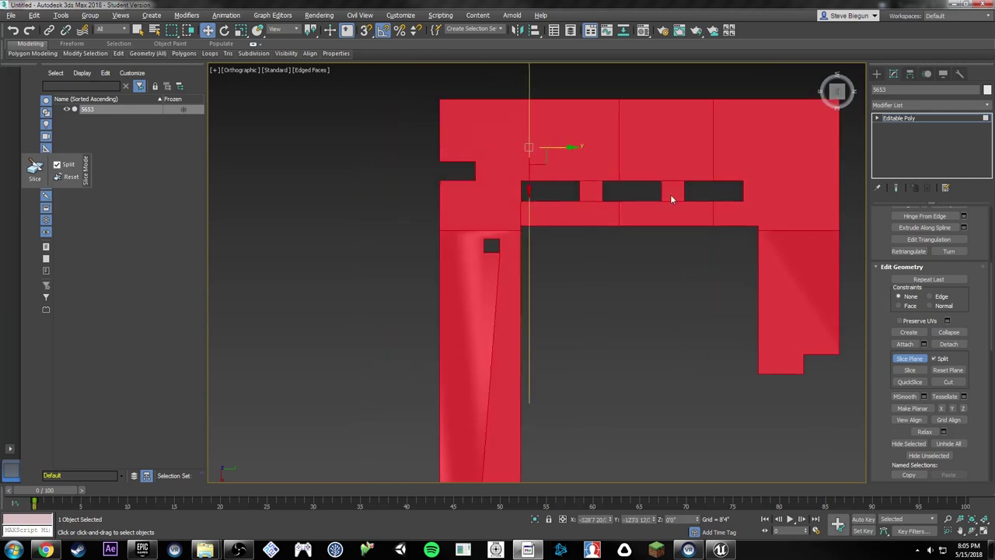
click(920, 368)
click(909, 358)
alt+middle_drag(696, 275, 676, 247)
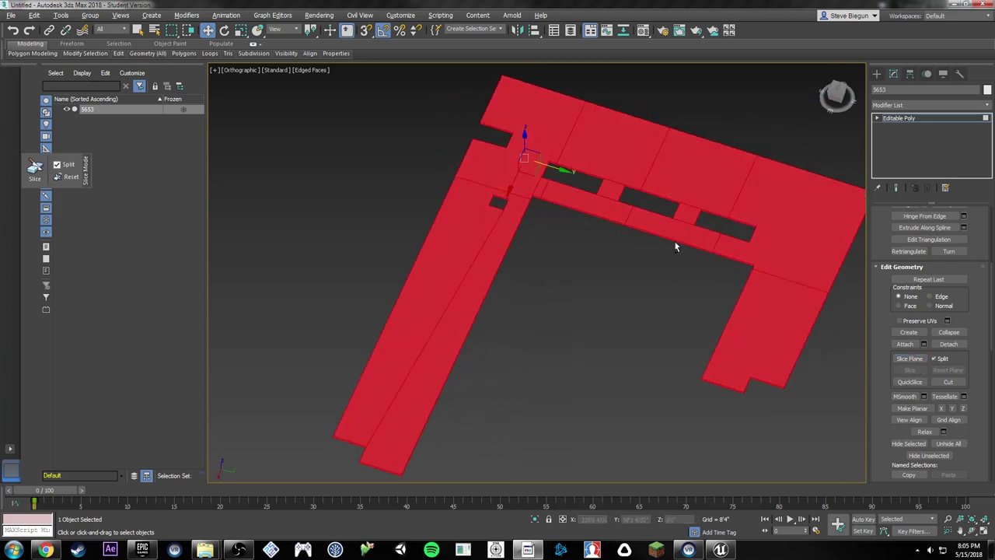
alt+middle_drag(659, 295, 752, 279)
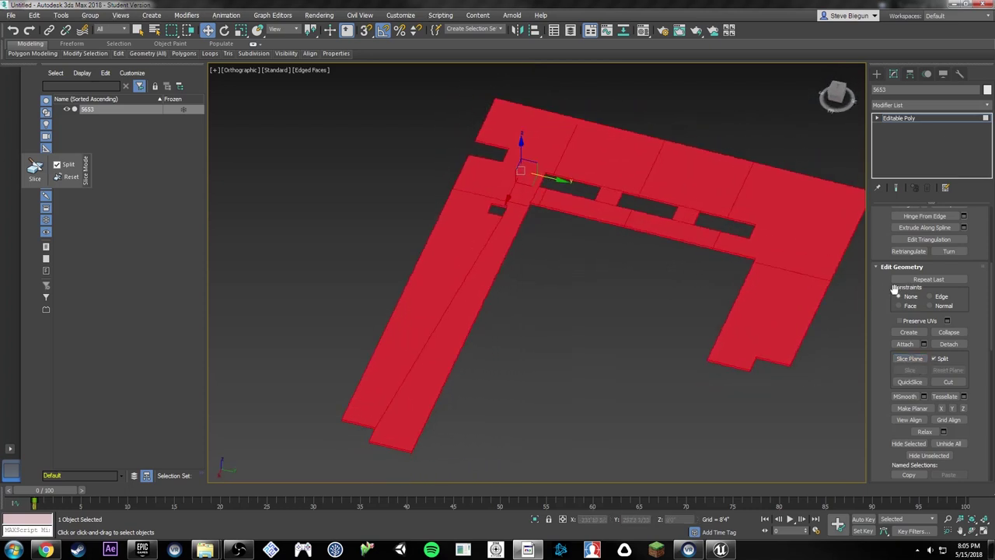
Step: At element level, select the short leg's end section and detach it as a separate object
scroll(895, 288, up, 5)
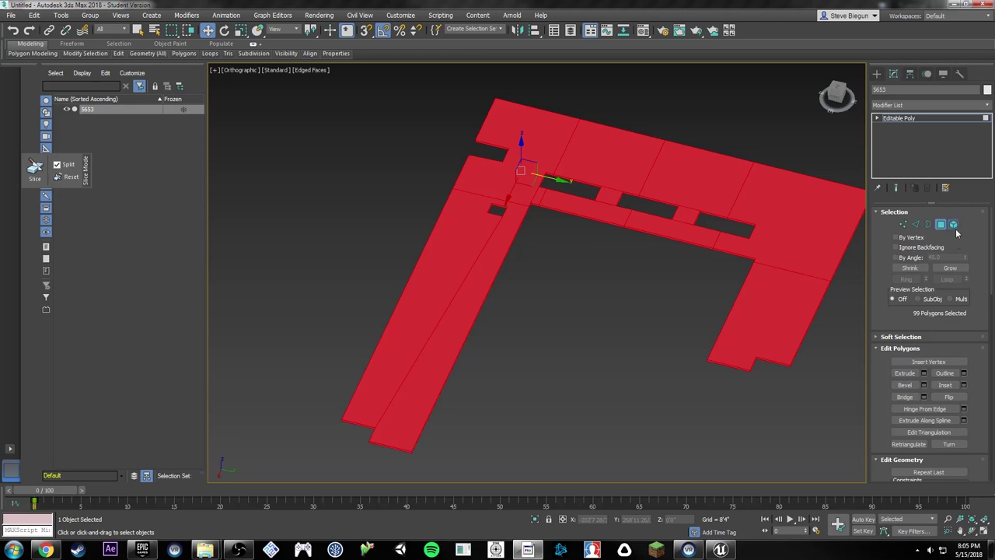
click(953, 224)
click(766, 330)
alt+middle_drag(813, 303, 774, 222)
scroll(944, 437, down, 2)
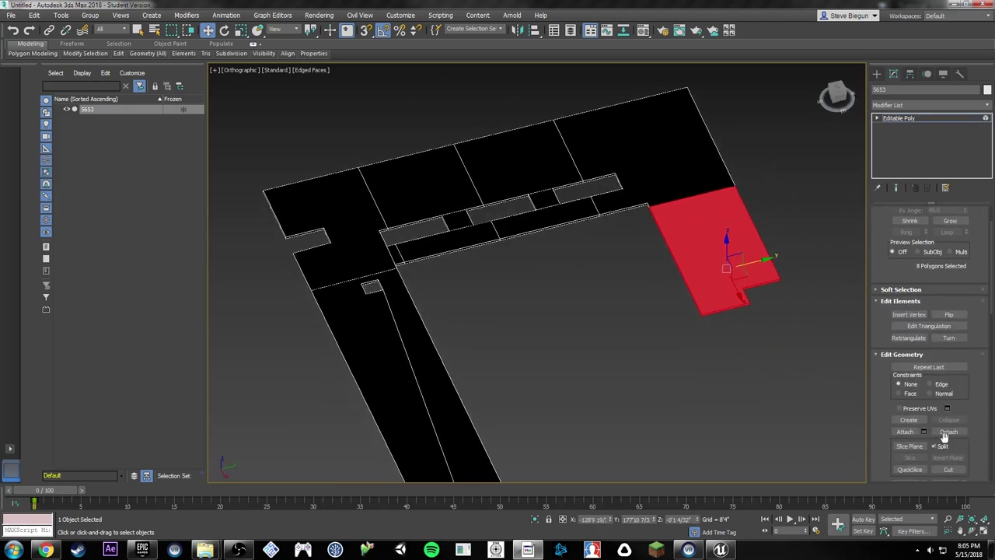
click(944, 437)
click(530, 291)
Step: Detach the corner section above the short leg and the adjacent middle section as two separate objects
drag(747, 103, 715, 116)
click(948, 431)
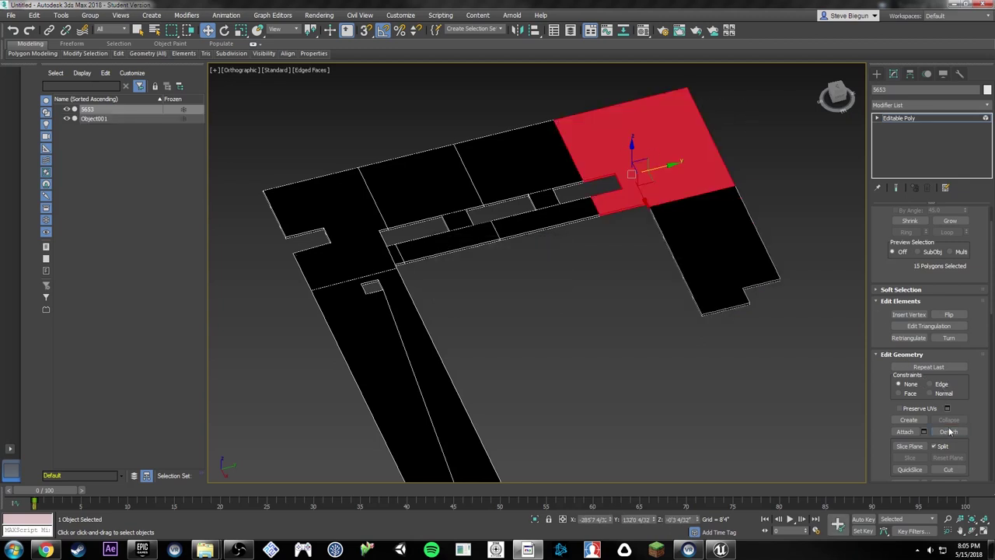
click(530, 282)
drag(517, 100, 573, 206)
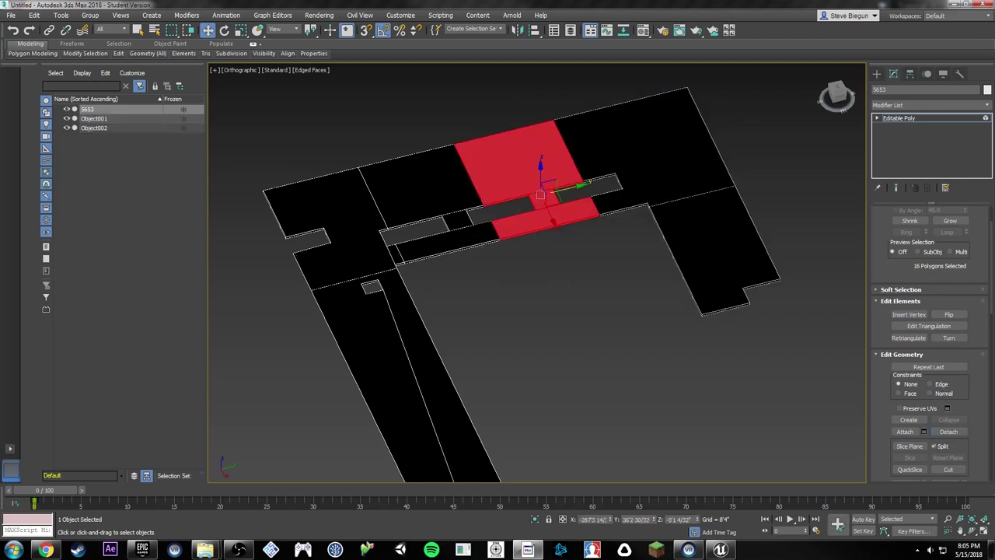
click(948, 431)
click(531, 282)
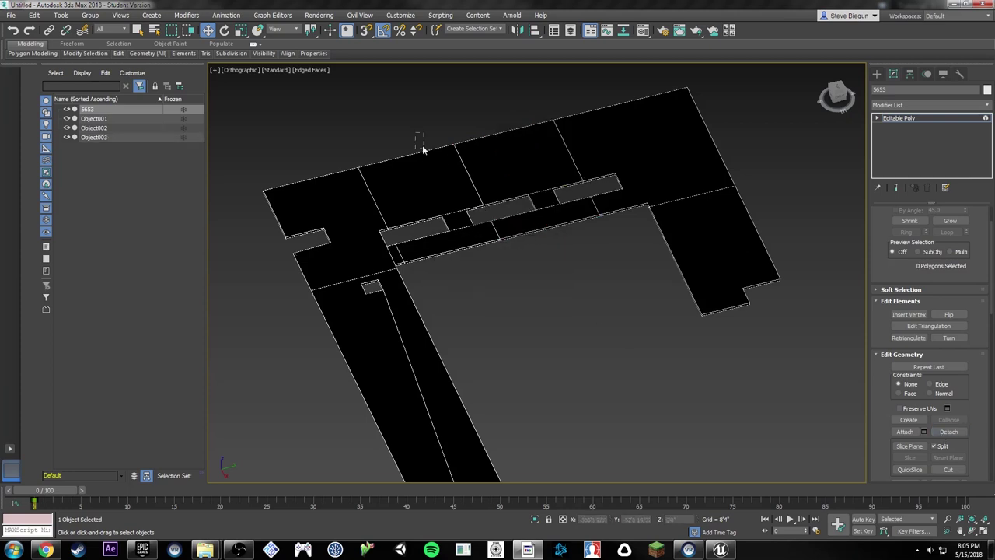
Step: Detach the section beside the first opening and the notched corner above the long leg as two separate objects
click(424, 148)
click(948, 431)
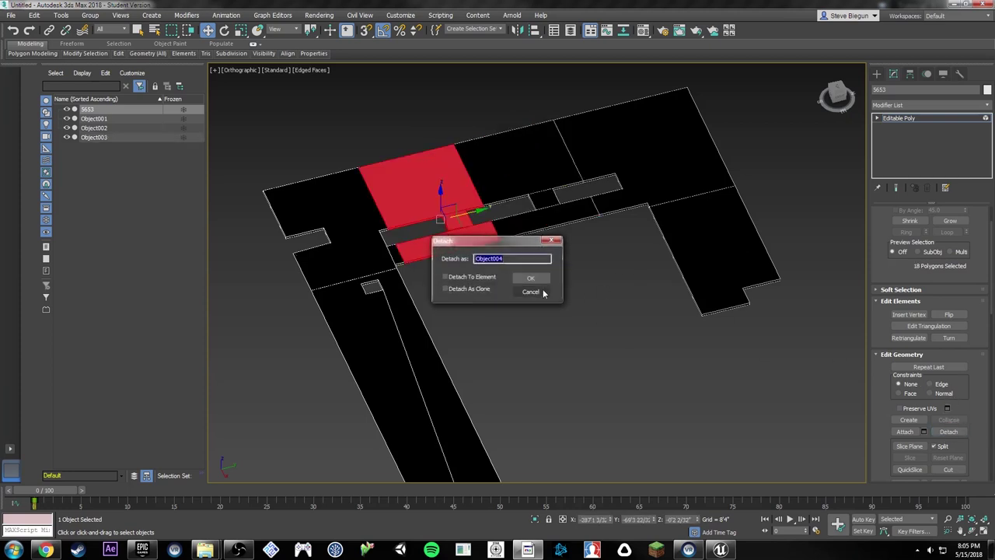
click(531, 281)
drag(318, 156, 405, 227)
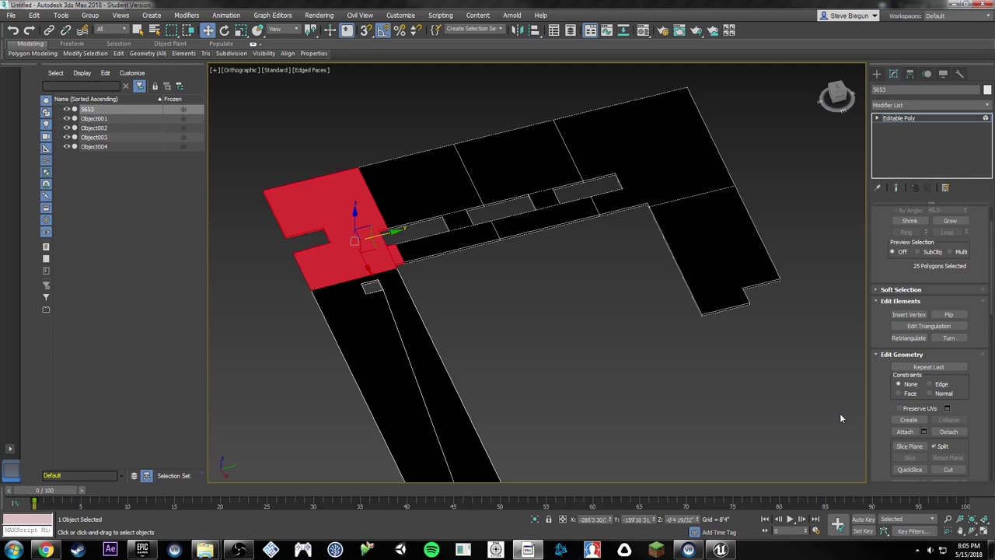
click(948, 432)
click(532, 279)
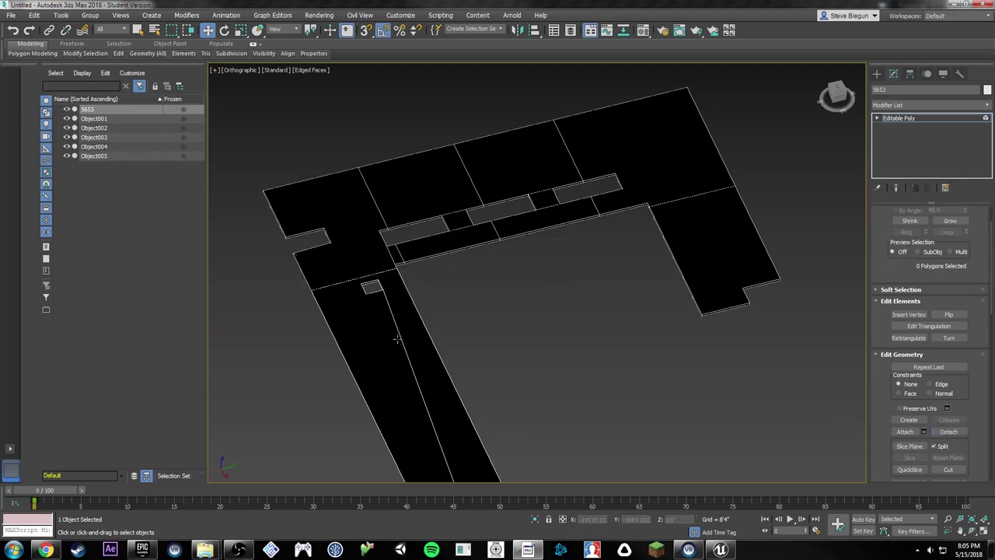
Step: Select everything remaining in the original floor mesh, leave element editing and select the detached short leg piece
key(ctrl+a)
alt+middle_drag(605, 299, 636, 258)
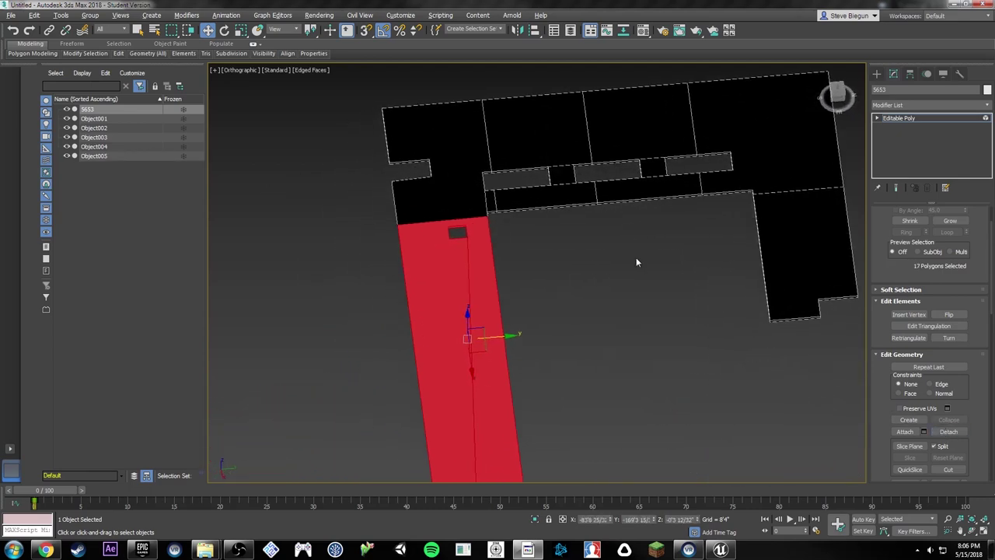
click(877, 74)
middle_drag(777, 193, 752, 230)
click(759, 242)
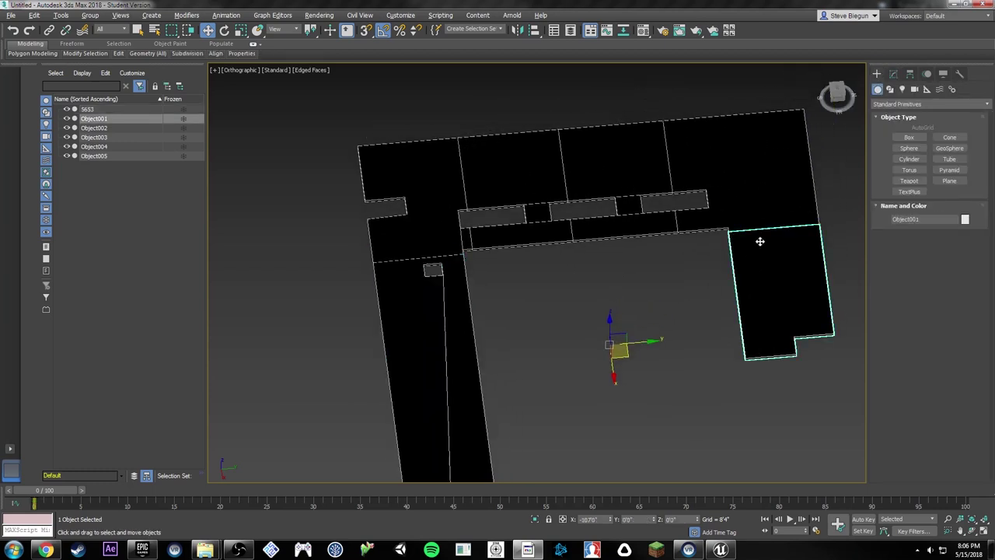
click(893, 73)
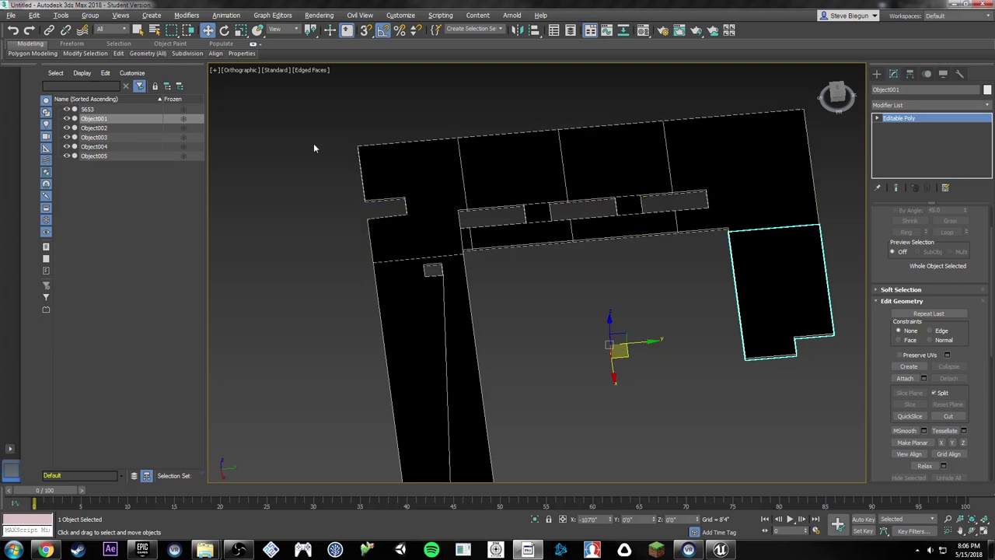
drag(817, 404, 816, 405)
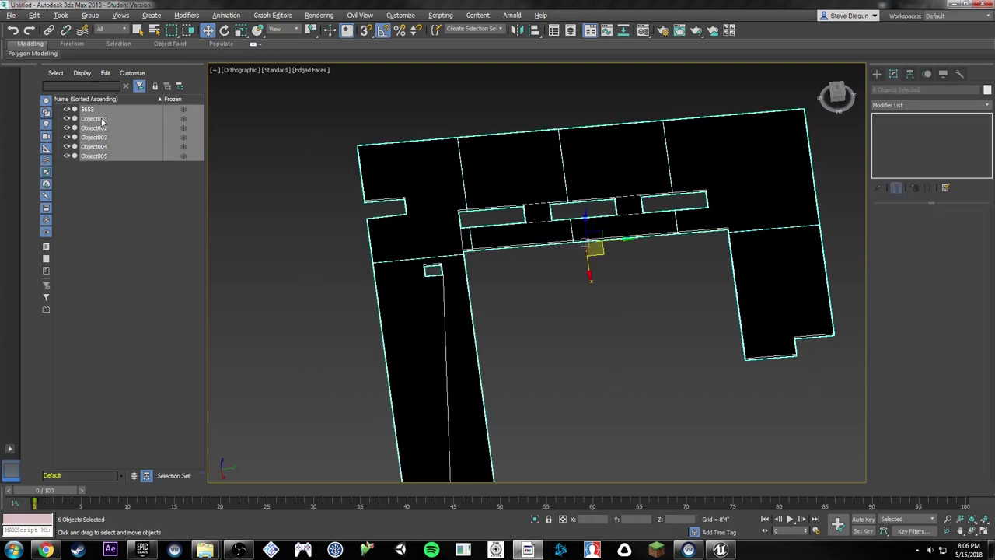
click(11, 14)
mouse_move(65, 171)
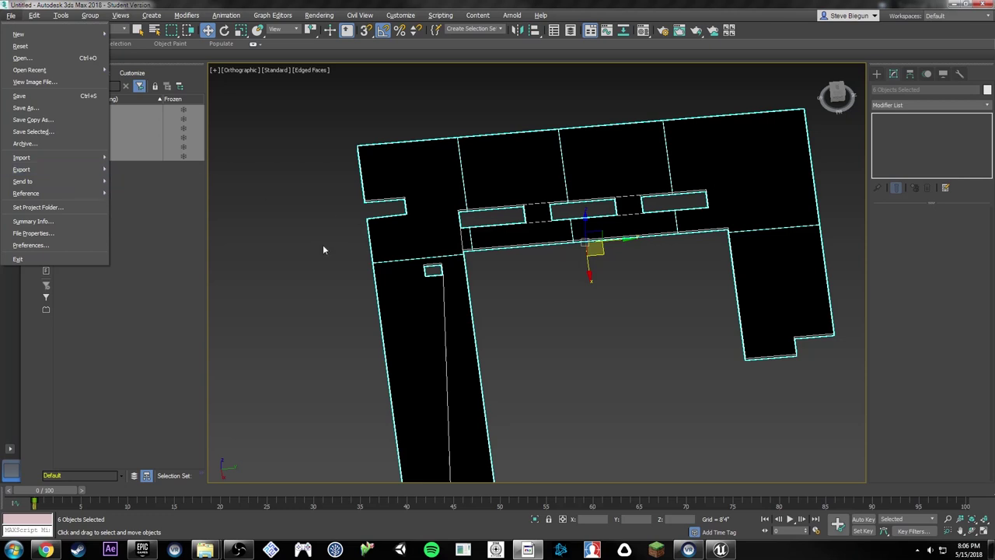
click(608, 320)
Step: Select the detached short leg piece and start exporting only it as Floor_1 in FBX format to the Tutorials FBX folder
drag(781, 310, 781, 310)
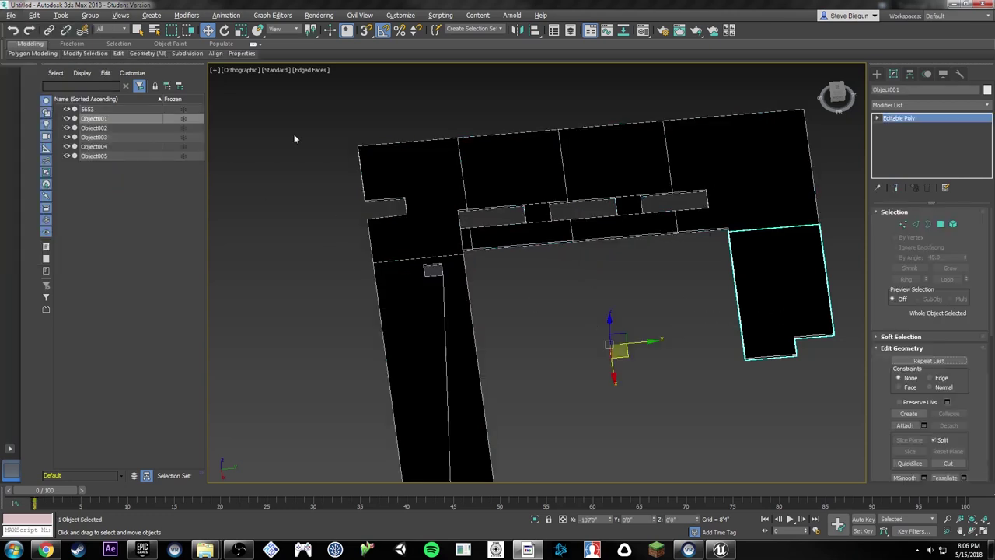
click(11, 15)
mouse_move(79, 170)
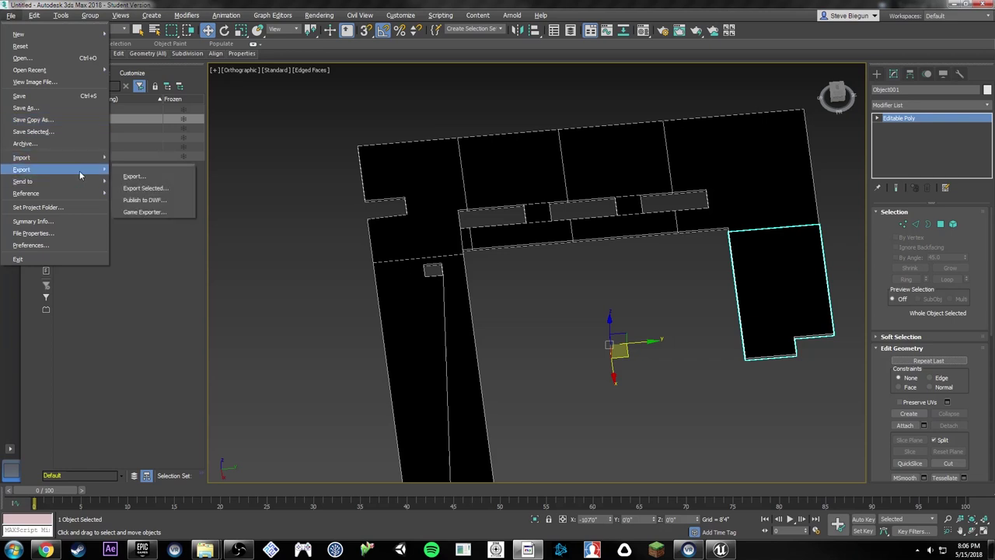
click(137, 185)
click(167, 31)
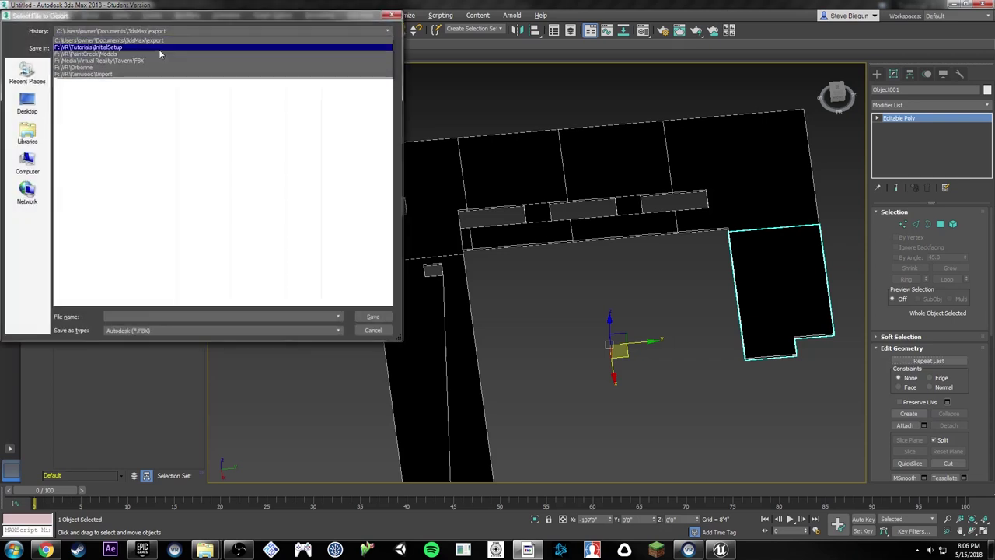
click(159, 48)
click(212, 48)
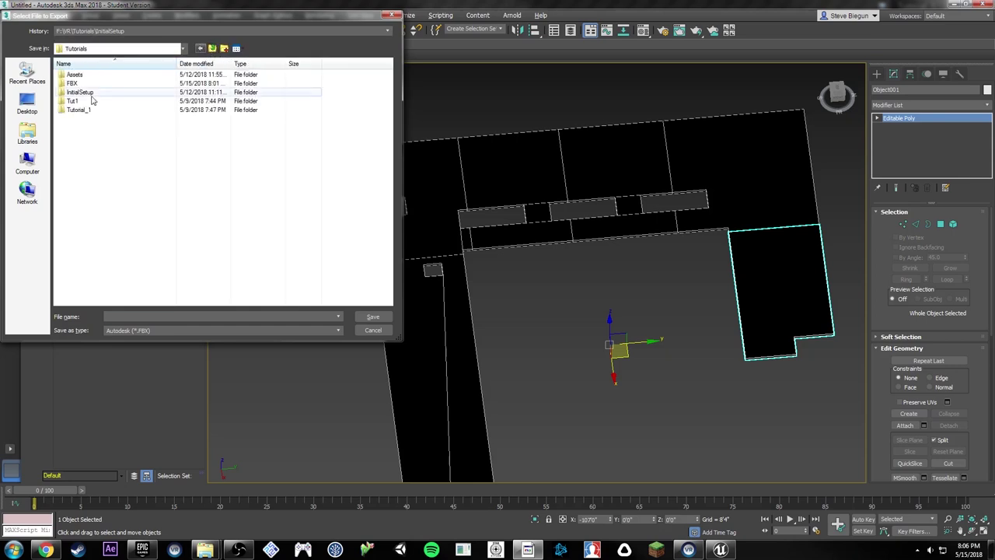
double_click(78, 83)
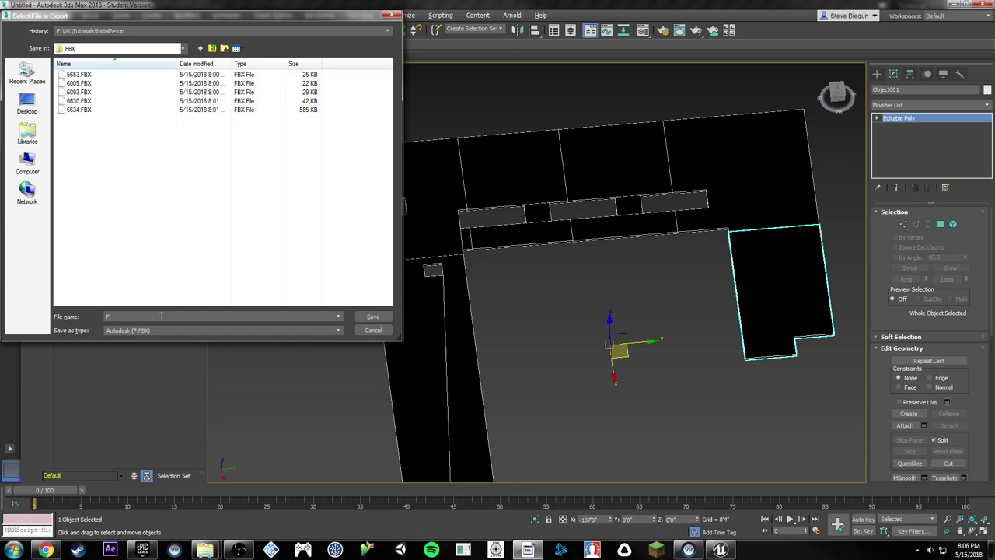
key(Return)
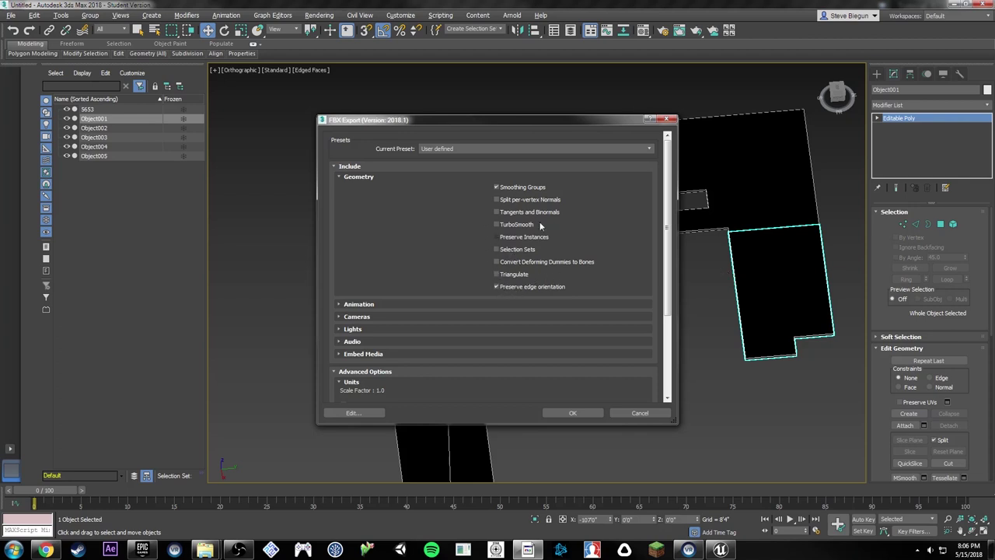
Step: Review the animation, cameras, lights, embed media and units settings of the FBX export, and complete the export with the existing options
click(339, 305)
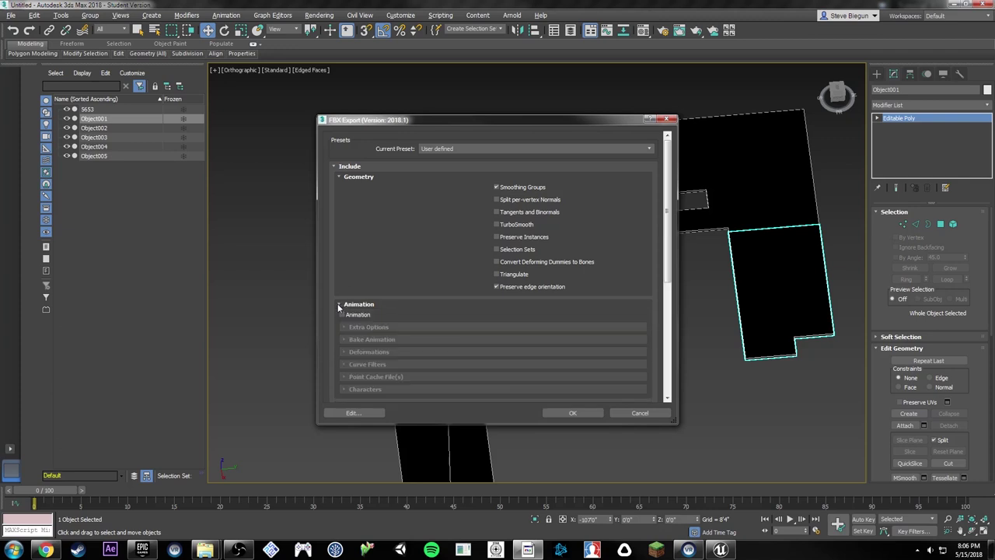
click(343, 304)
click(340, 317)
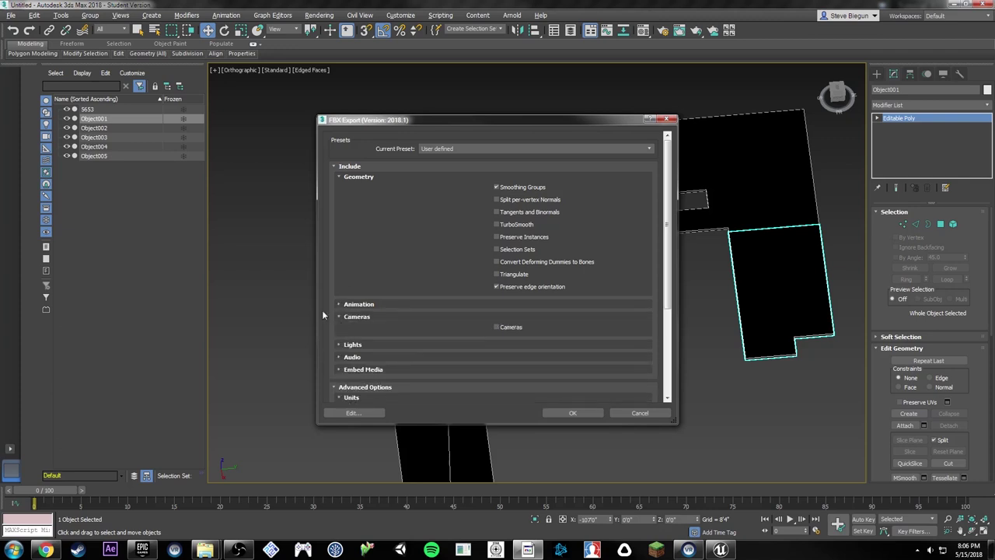
click(340, 317)
click(348, 329)
click(348, 330)
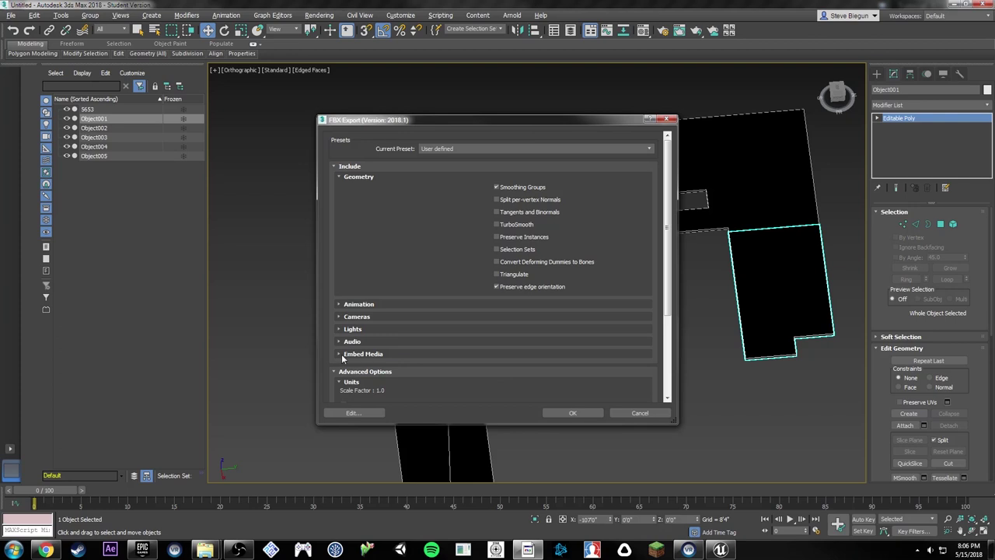
click(339, 354)
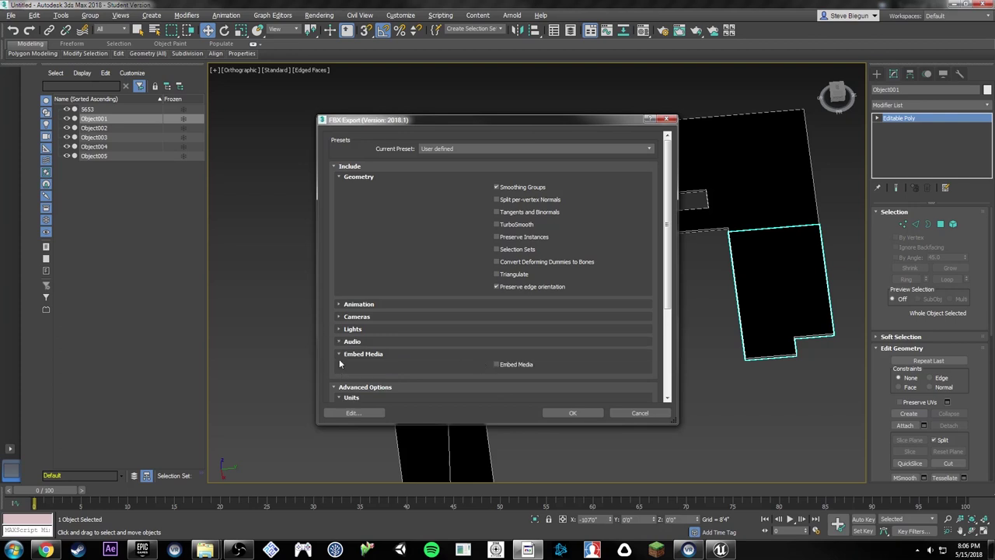
click(340, 354)
scroll(436, 349, down, 3)
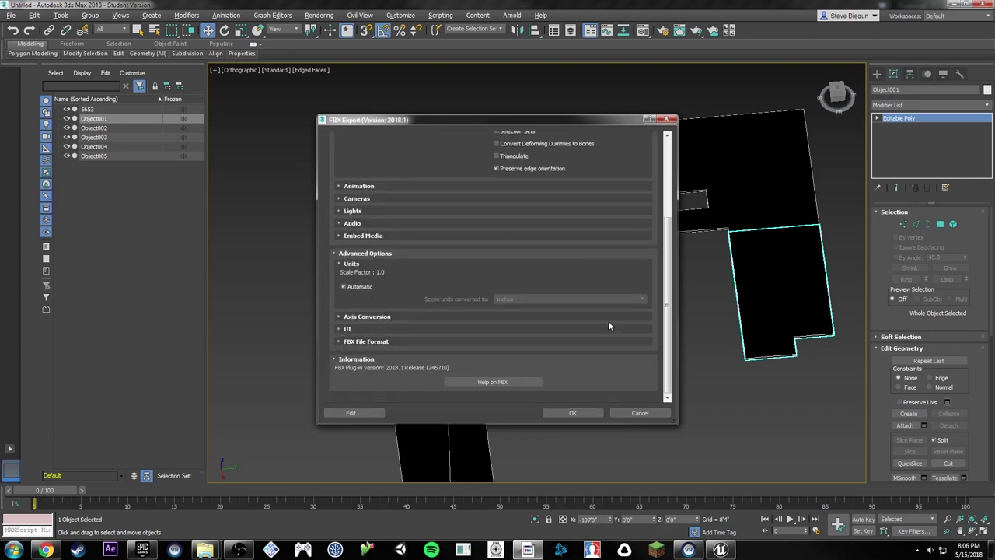
click(575, 412)
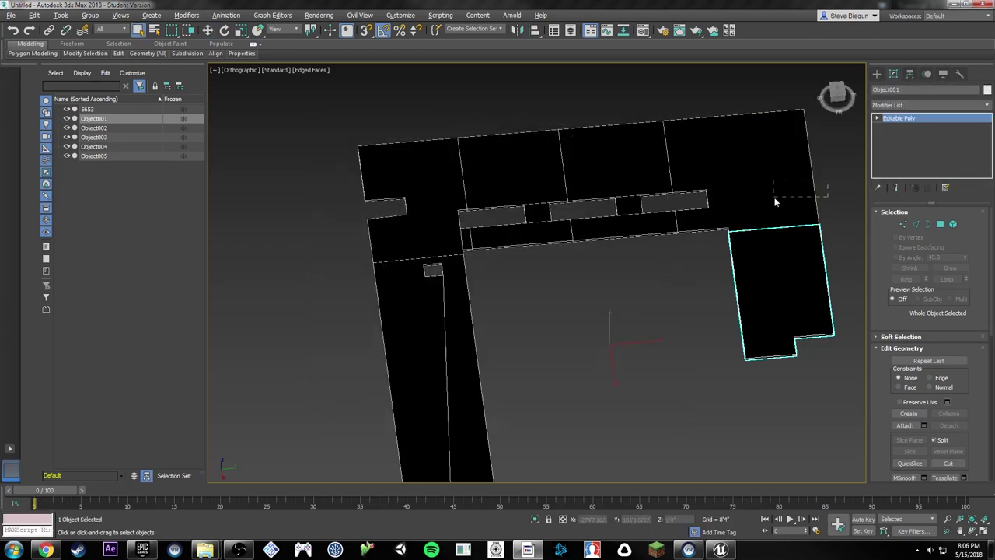
Step: Export only the corner section above the short leg as Floor_2 in FBX format with the same export options
click(775, 202)
click(11, 15)
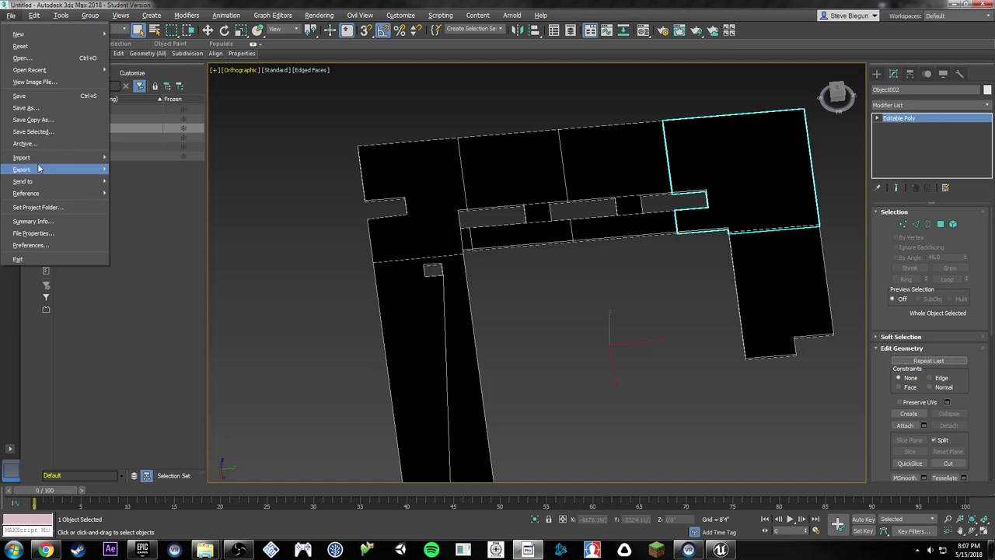
mouse_move(39, 169)
click(138, 189)
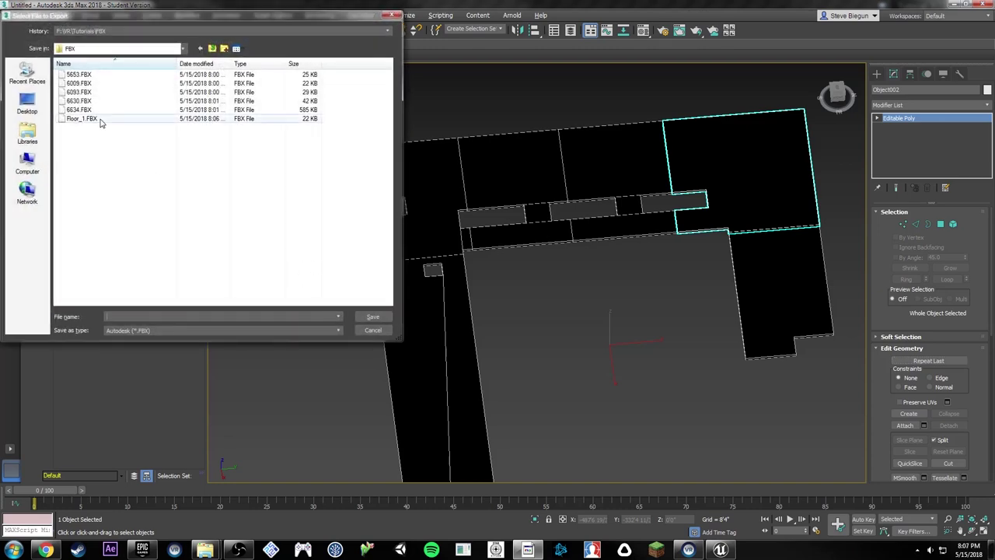
click(101, 122)
click(205, 316)
click(206, 315)
key(BackSpace)
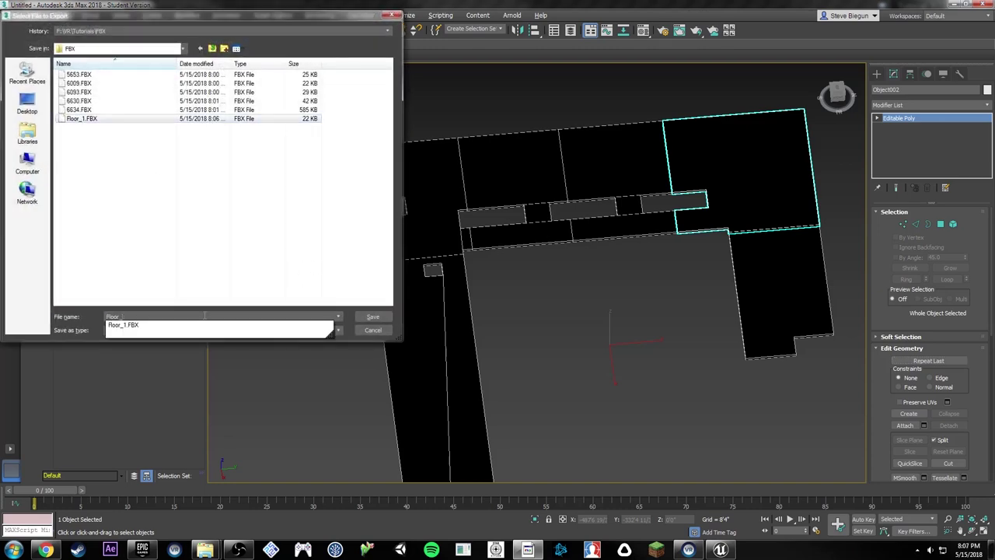
text(2)
key(Return)
key(Return)
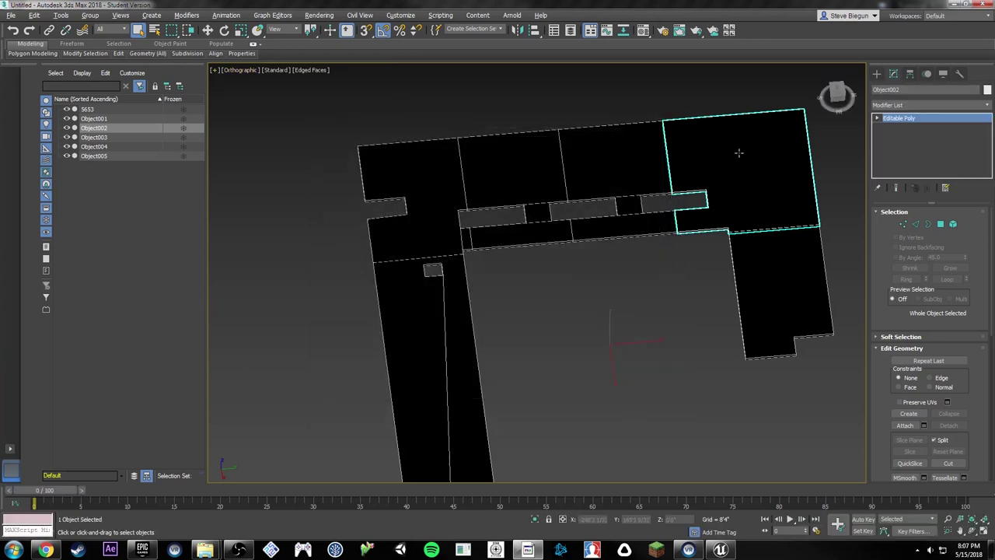
Step: Export only the middle section adjacent to the exported corner as Floor_3 in FBX format
click(622, 156)
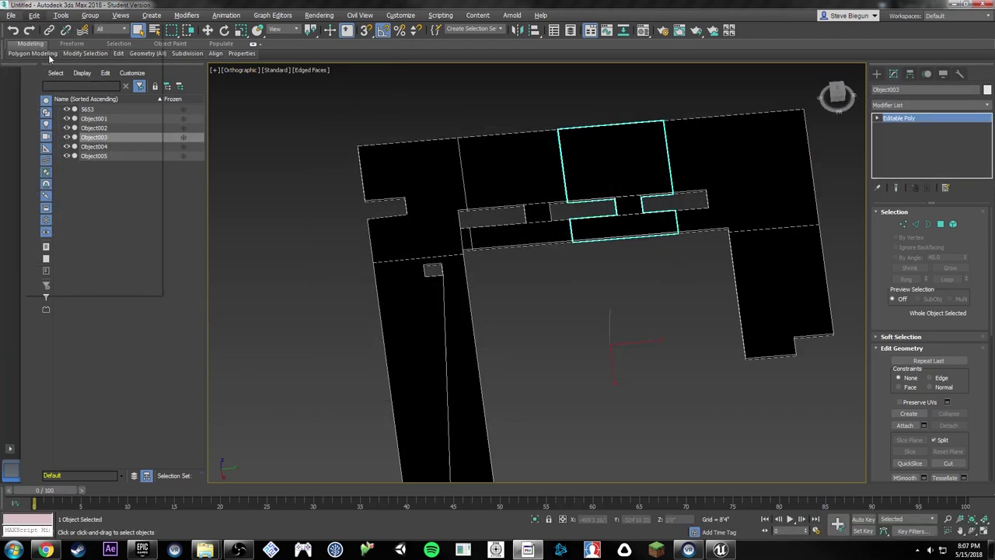
click(34, 15)
mouse_move(46, 173)
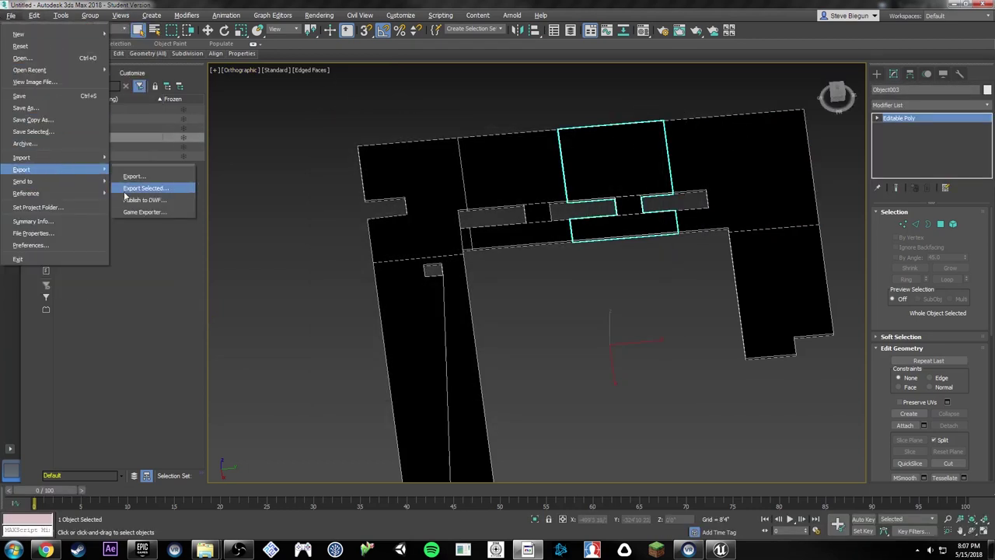
click(136, 187)
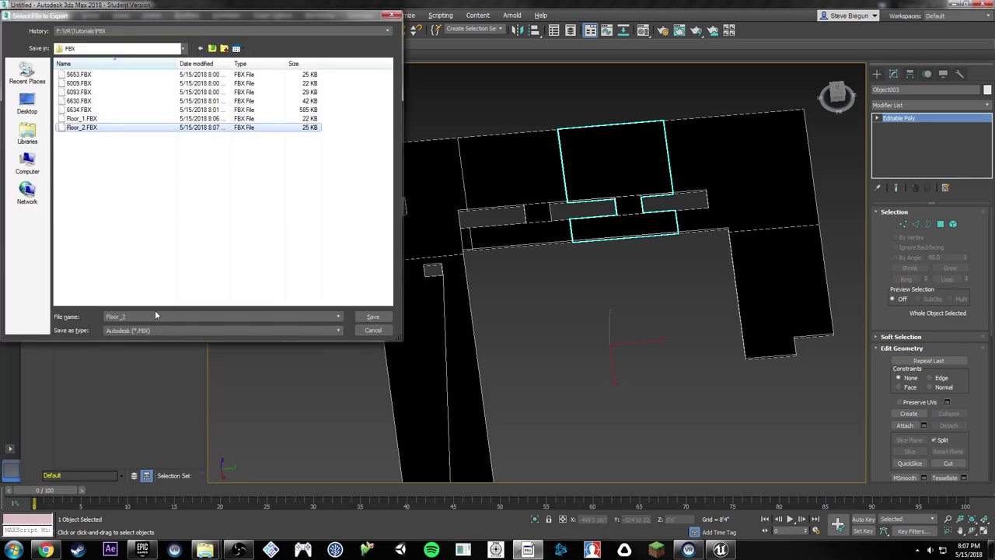
click(163, 316)
key(Return)
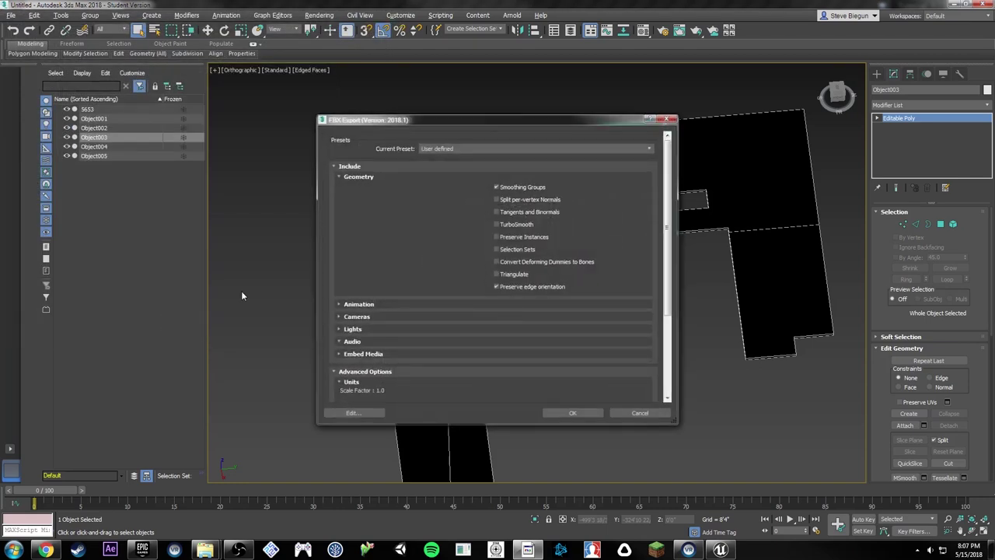
key(Return)
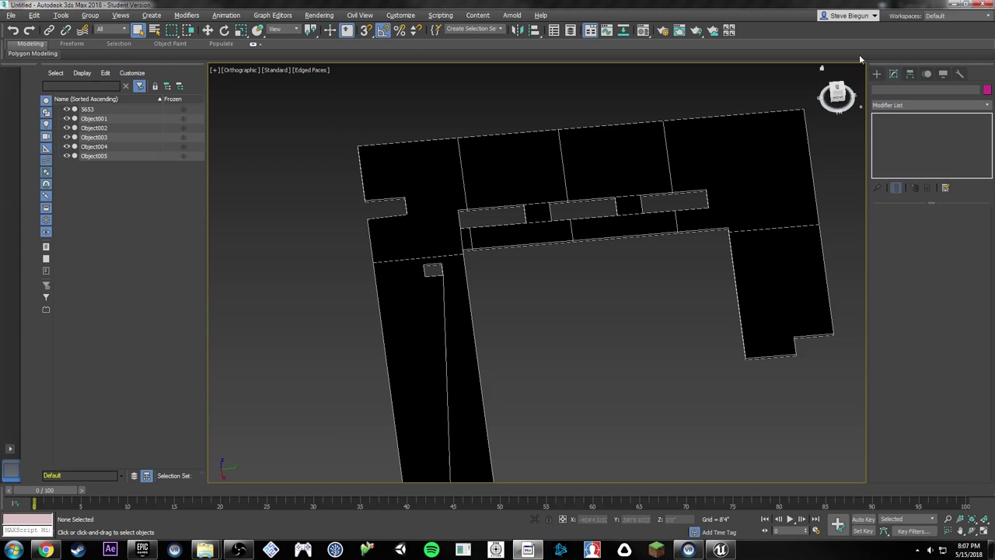
Step: Export only the section between the middle piece and the notched corner as Floor_4 in FBX format
click(876, 73)
click(537, 146)
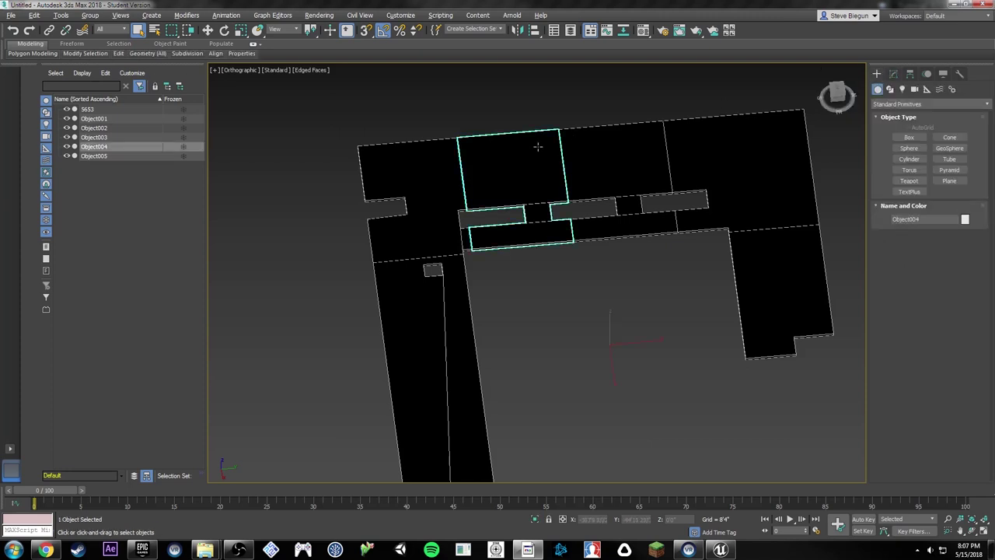
click(11, 15)
mouse_move(67, 168)
click(161, 194)
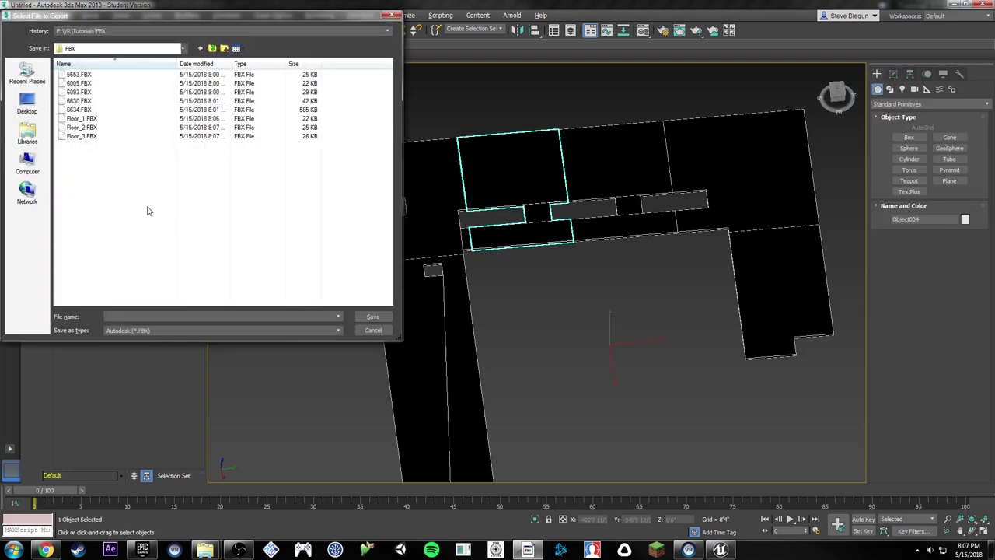
click(111, 136)
click(154, 316)
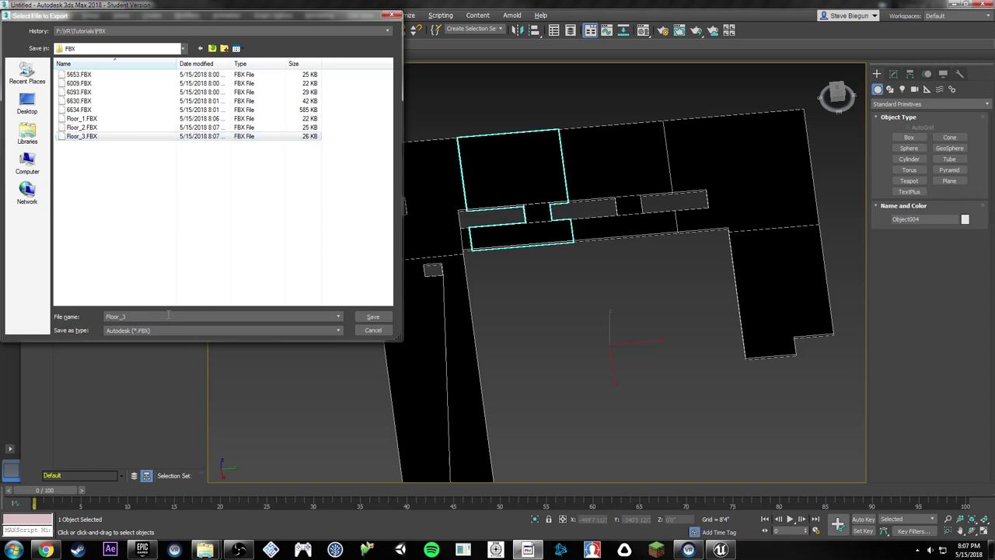
key(Return)
key(Return)
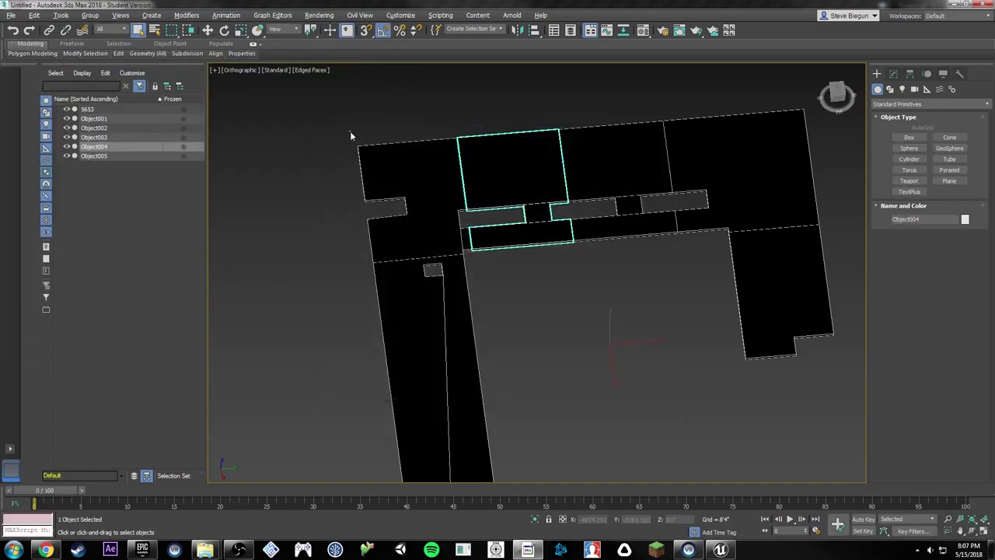
Step: Export only the notched corner section above the long leg as Floor_5 in FBX format
click(384, 168)
click(11, 15)
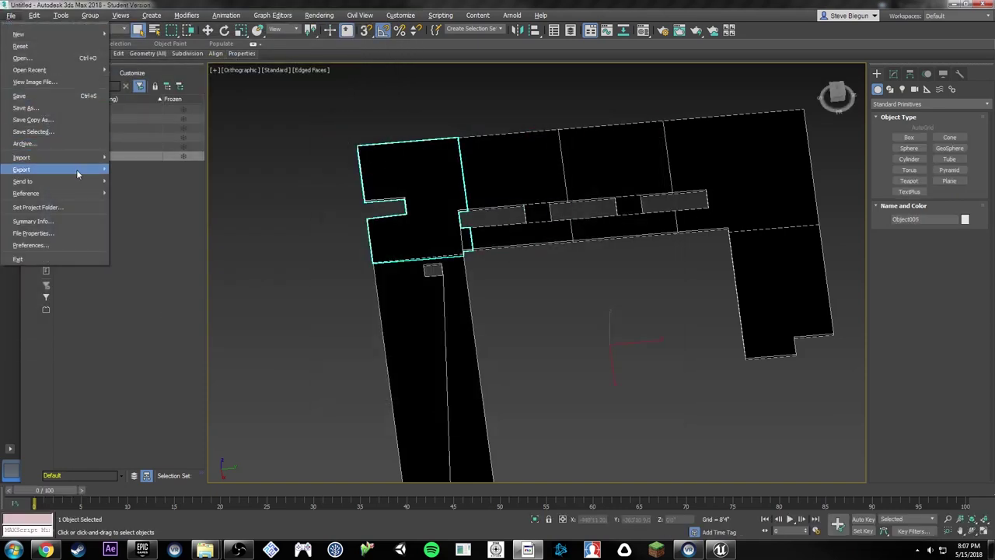
mouse_move(76, 170)
click(138, 188)
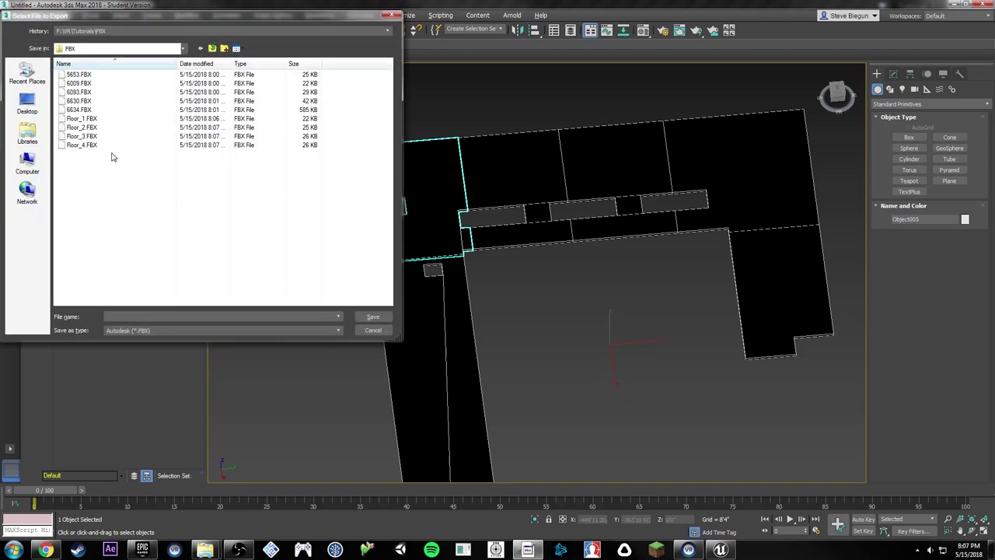
click(81, 145)
double_click(157, 317)
text(Fl)
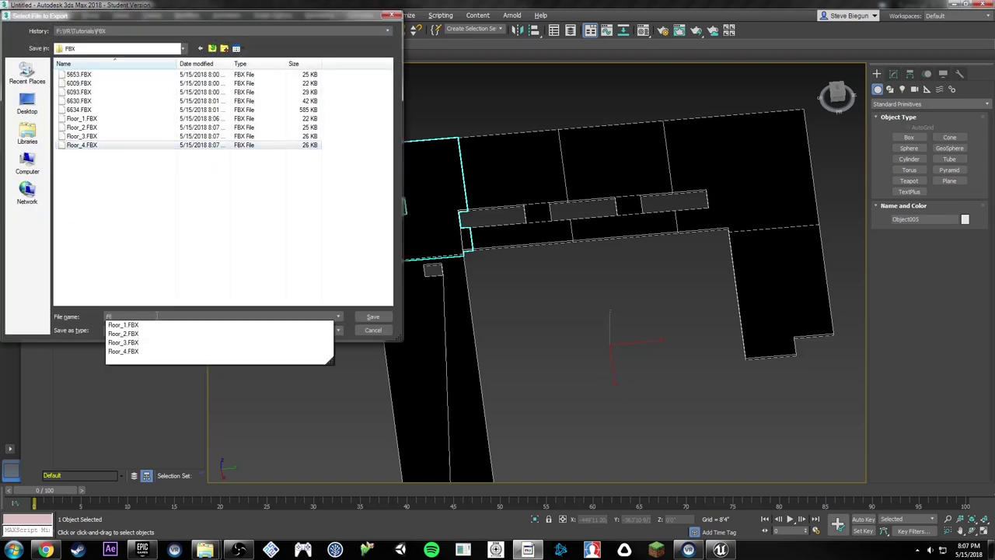
text(oor_5)
key(Return)
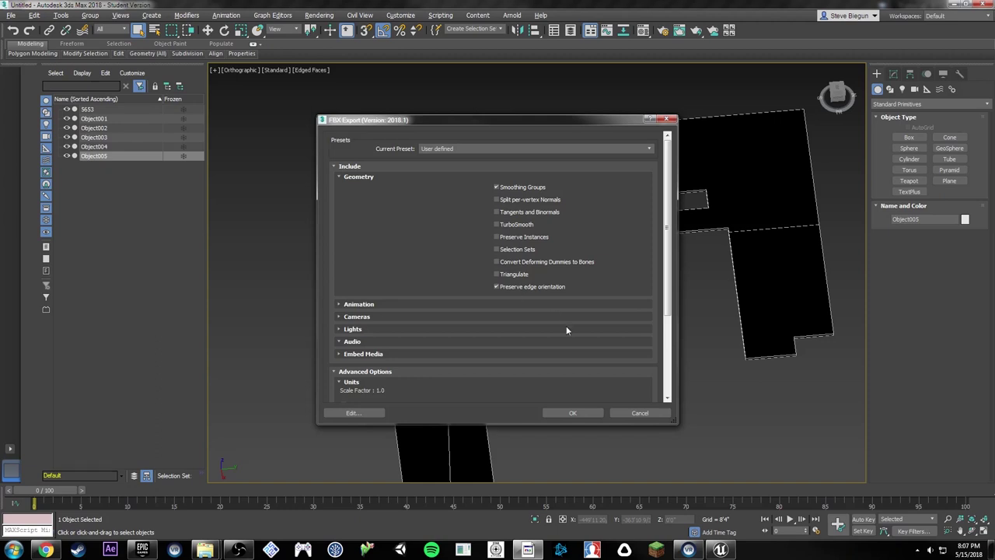
click(573, 413)
Step: Export only the long leg section with the small rectangular opening as Floor_6 in FBX format with the same export options
drag(533, 343, 457, 357)
click(34, 15)
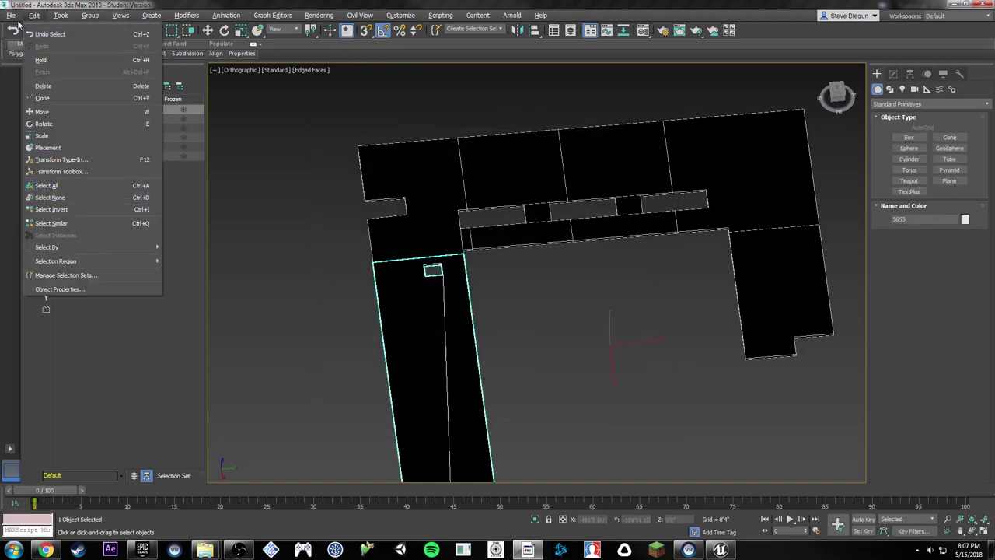
mouse_move(11, 15)
mouse_move(110, 169)
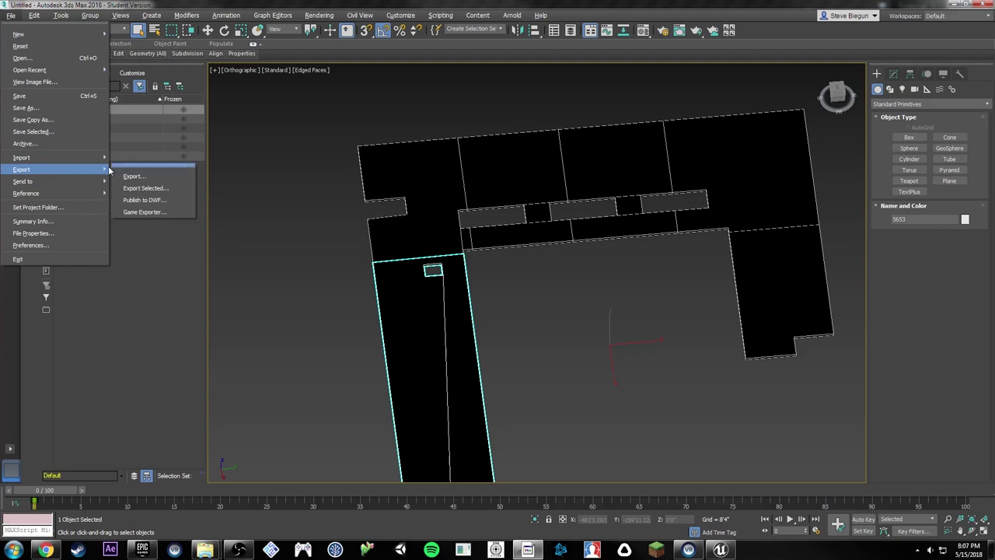
click(158, 189)
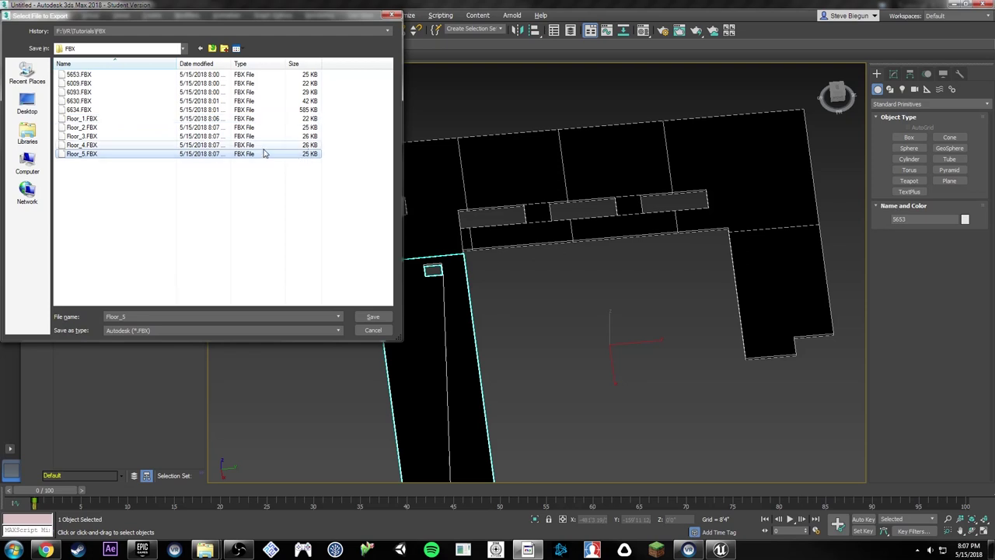
double_click(158, 316)
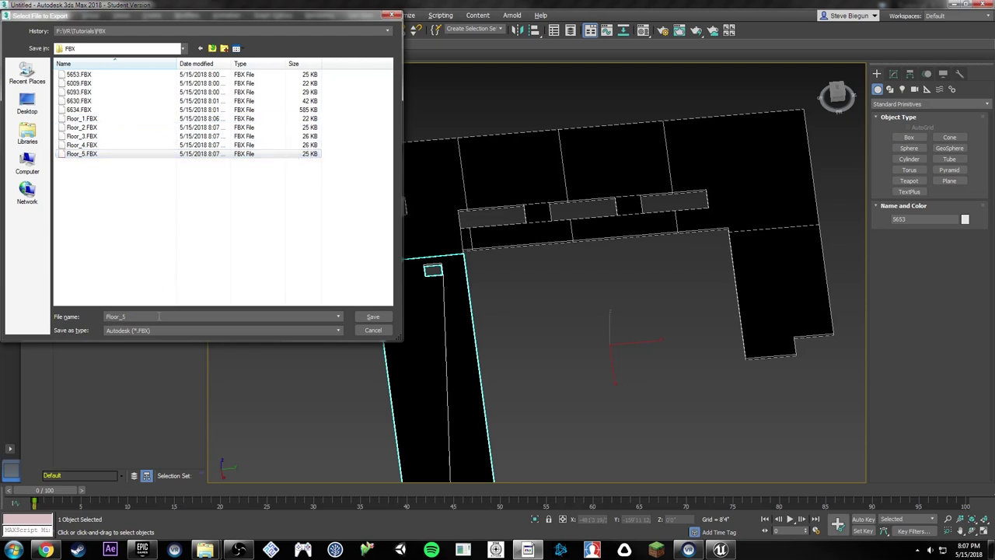
key(BackSpace)
text(6)
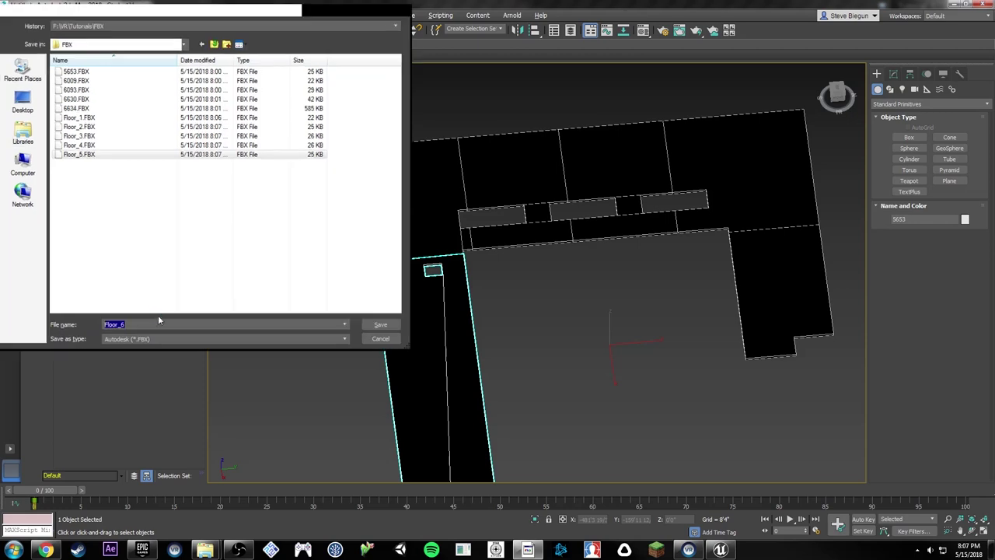
key(Return)
click(573, 412)
Step: Reset the scene with all six floor pieces to an empty one without saving
scroll(533, 292, down, 5)
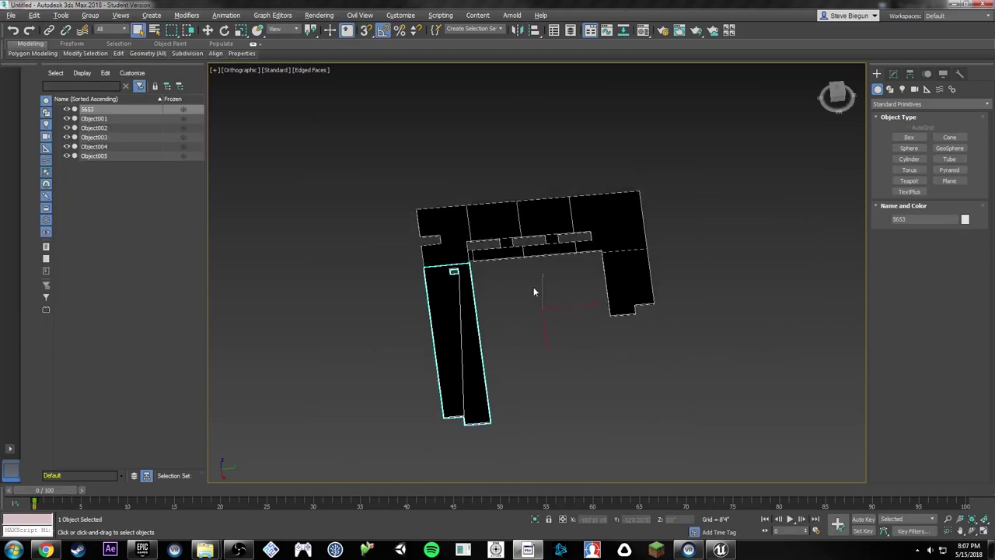
drag(492, 211, 670, 336)
click(11, 16)
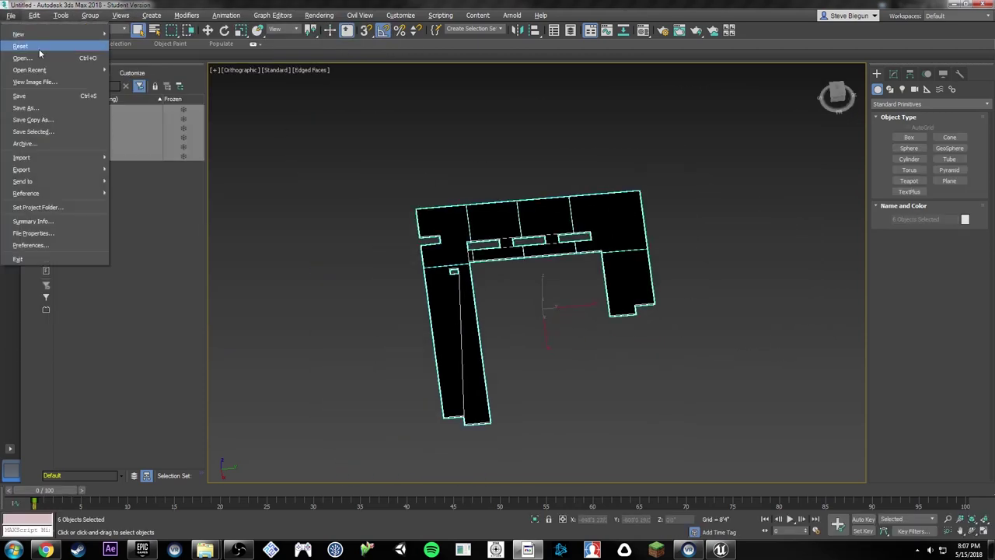
click(39, 47)
click(497, 289)
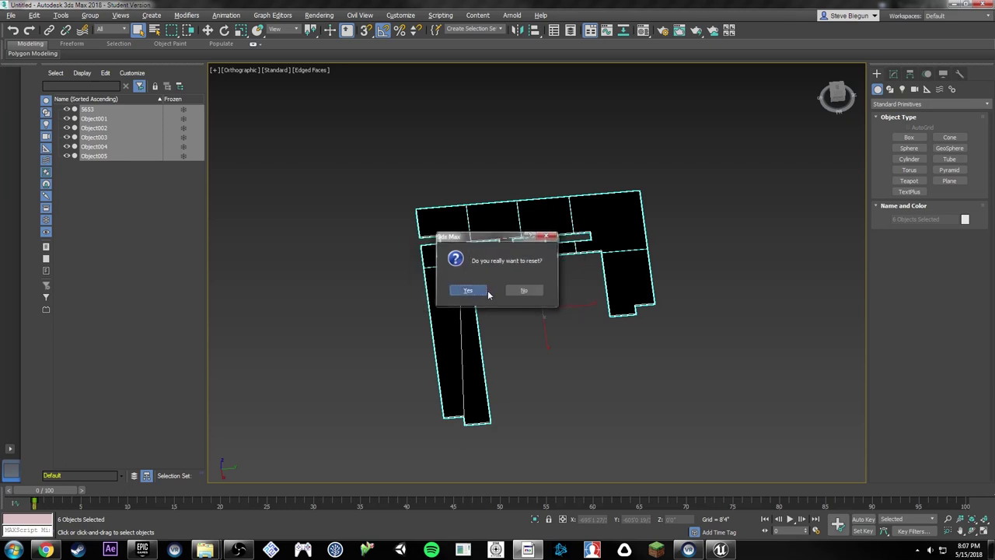
click(461, 289)
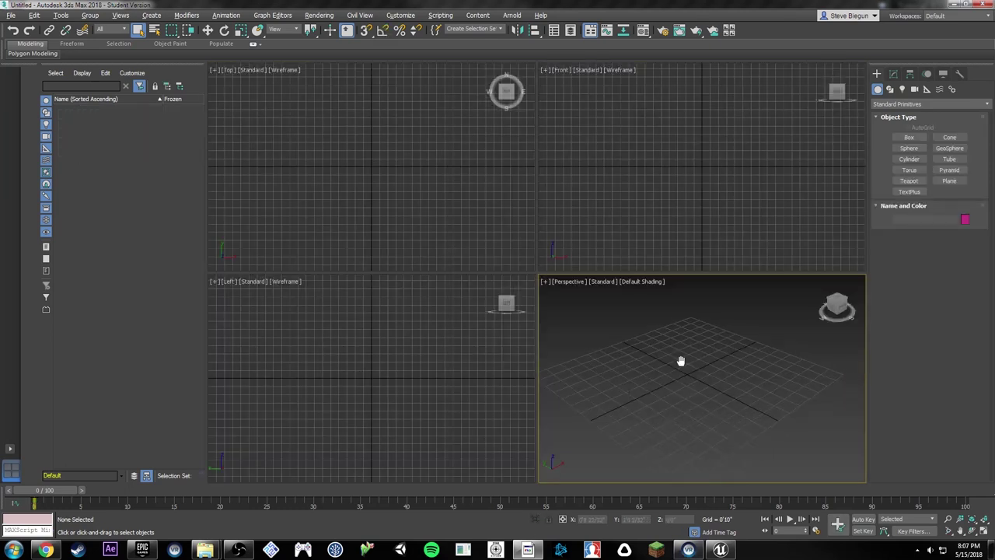
Step: Maximize the perspective viewport, make it orthographic, and display edged faces
key(alt+w)
key(u)
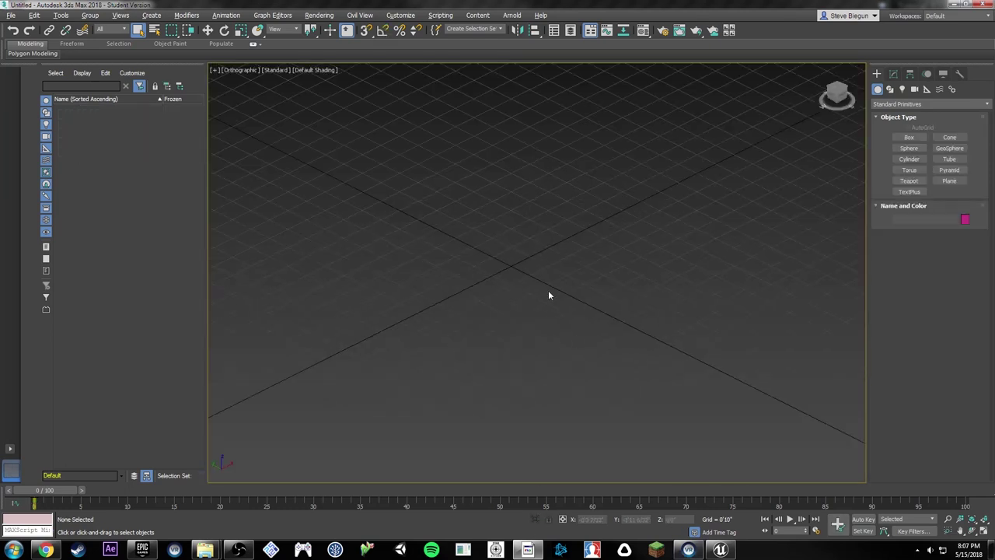
middle_drag(548, 290, 601, 291)
click(329, 74)
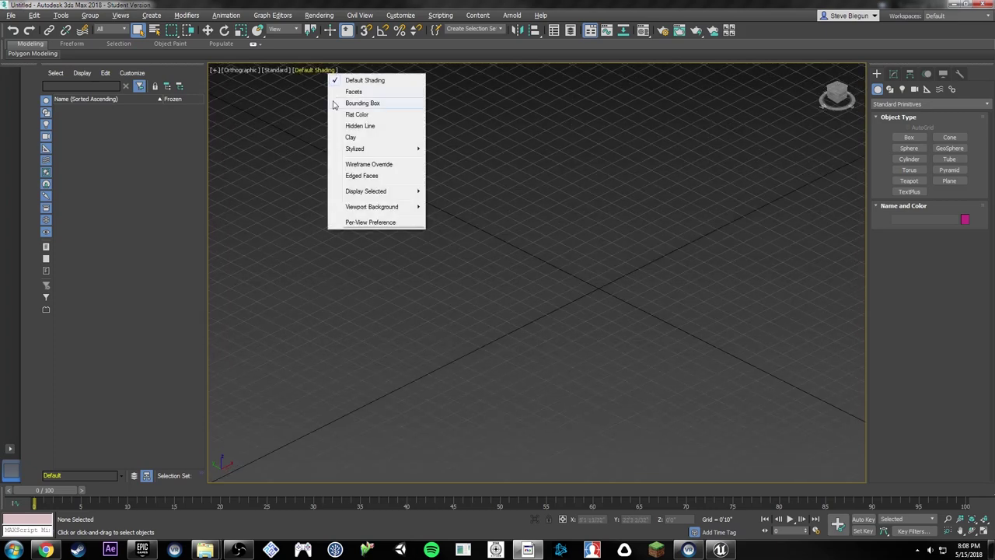
click(364, 180)
Step: Import 6009.FBX from the Tutorials FBX folder into the empty scene
mouse_move(205, 549)
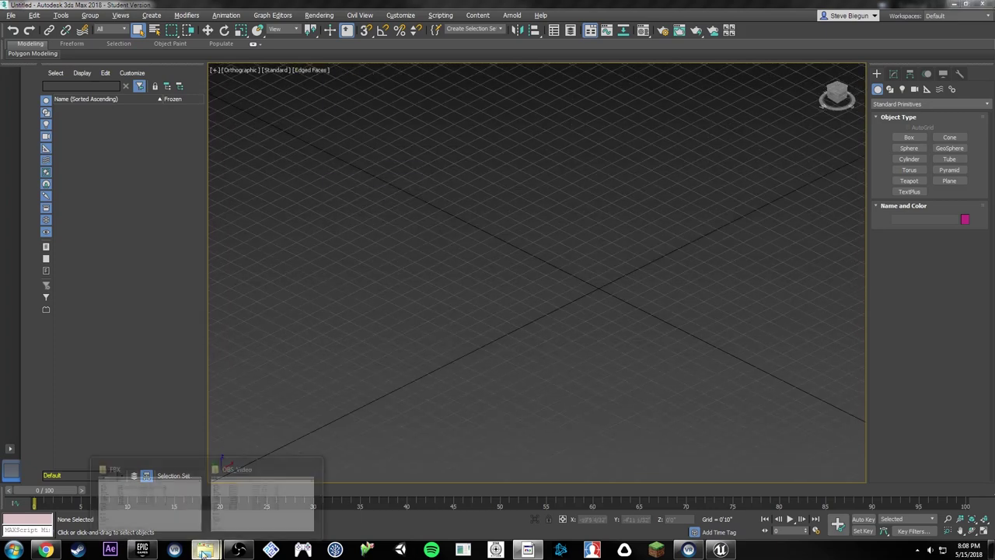
click(134, 496)
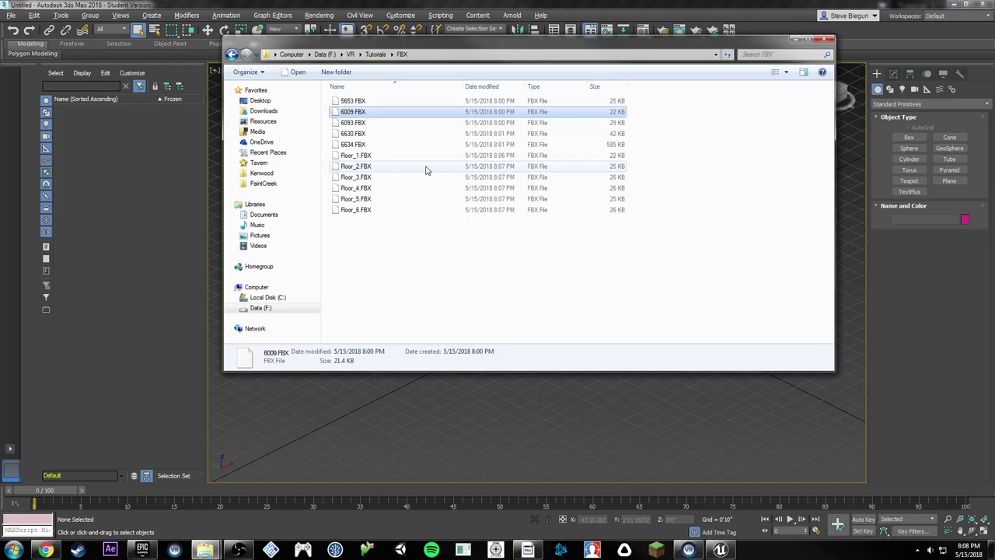
click(352, 101)
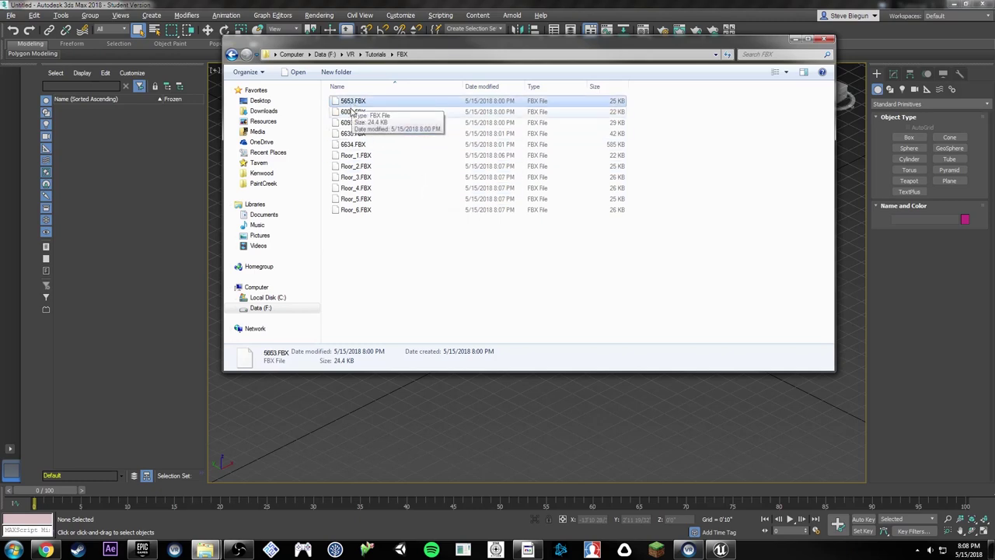
drag(352, 111, 522, 414)
click(522, 413)
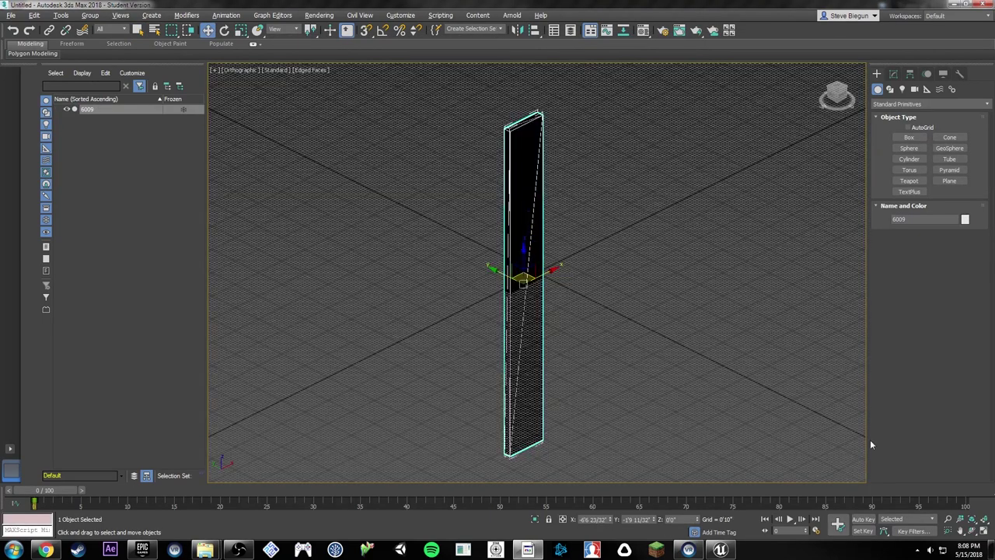
Step: Switch to Unreal Editor and examine the 225 mm concrete wall by the windows, including where its ends meet the ceiling and floor
click(720, 551)
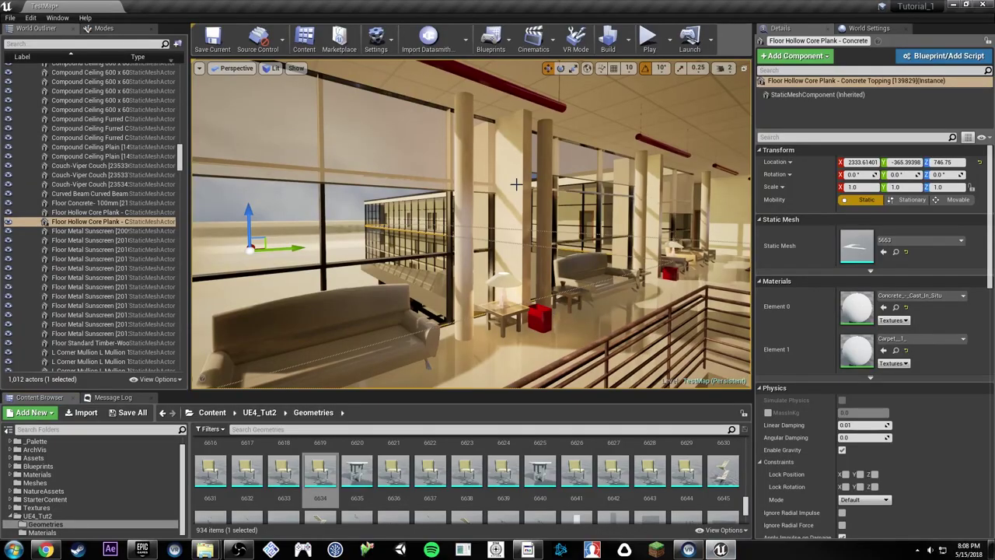
click(512, 153)
right_drag(512, 152, 299, 180)
click(431, 178)
right_drag(464, 180, 311, 190)
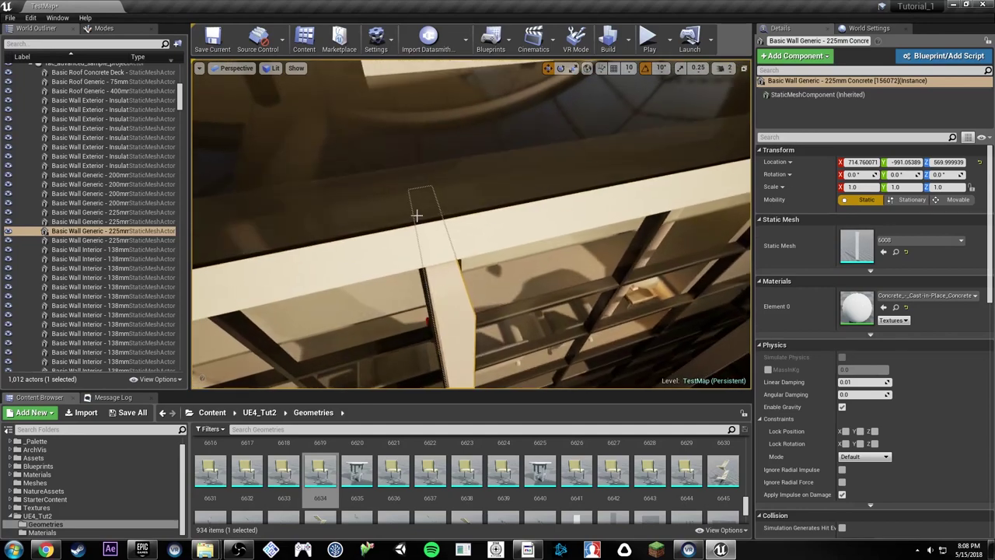
right_drag(492, 315, 568, 175)
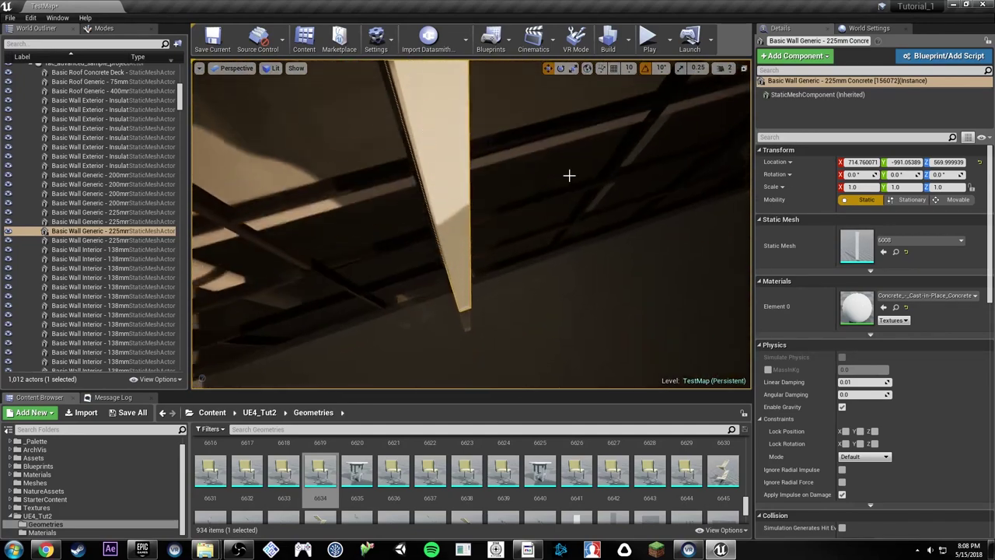
right_drag(456, 302, 474, 283)
right_drag(506, 355, 528, 288)
right_drag(470, 338, 474, 338)
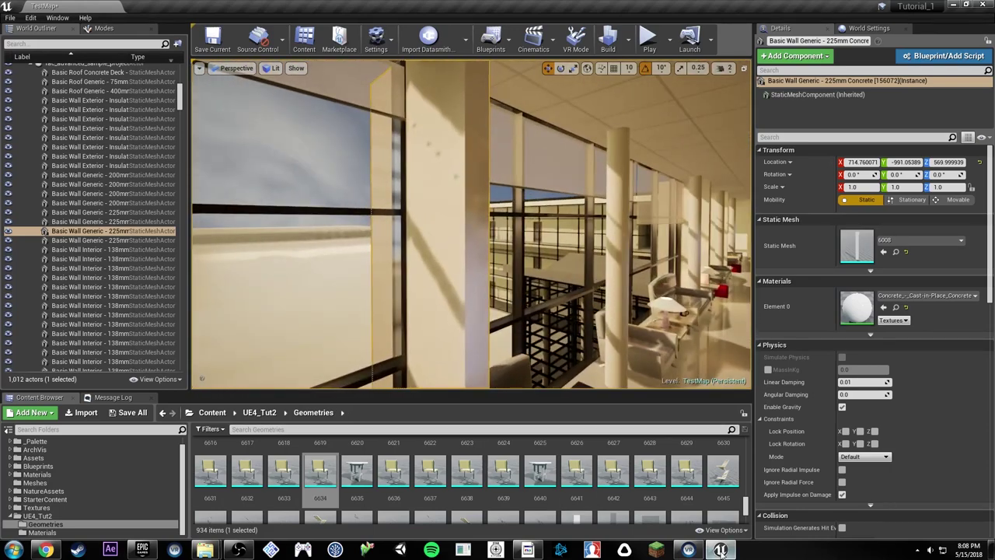
Step: Switch back to 3ds Max and convert the 6009 wall to an Editable Poly
click(527, 549)
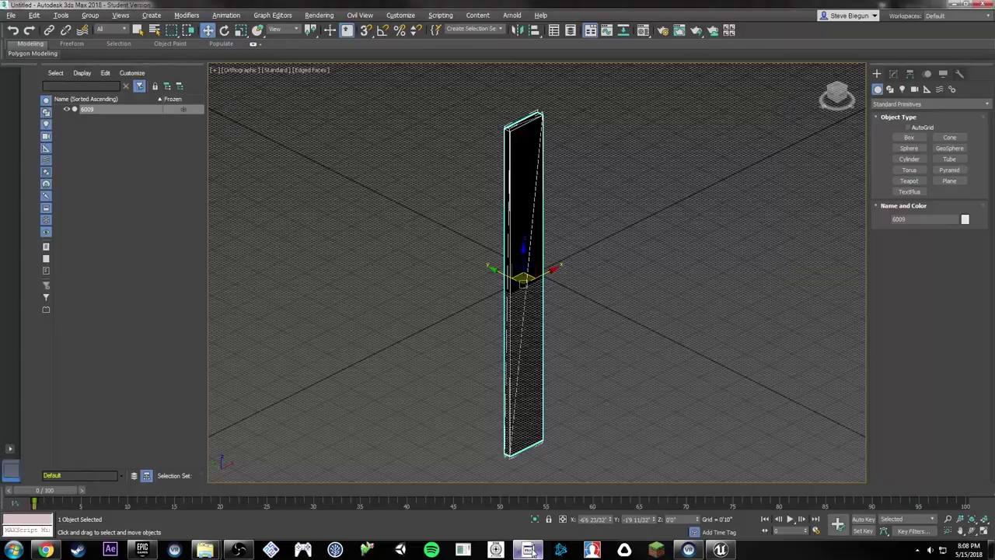
mouse_move(520, 278)
alt+middle_down()
mouse_move(520, 228)
mouse_move(529, 229)
alt+middle_up()
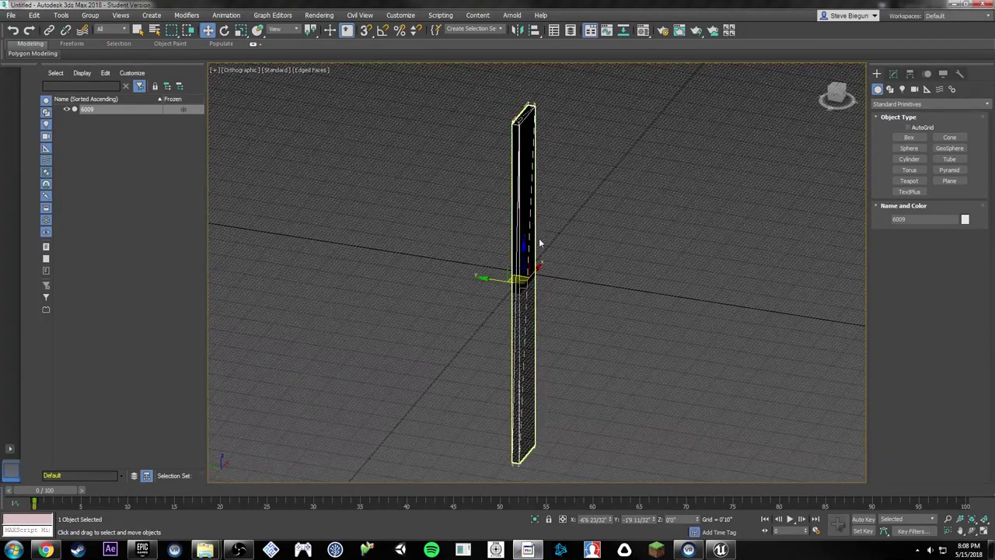
right_click(528, 224)
mouse_move(565, 332)
click(680, 340)
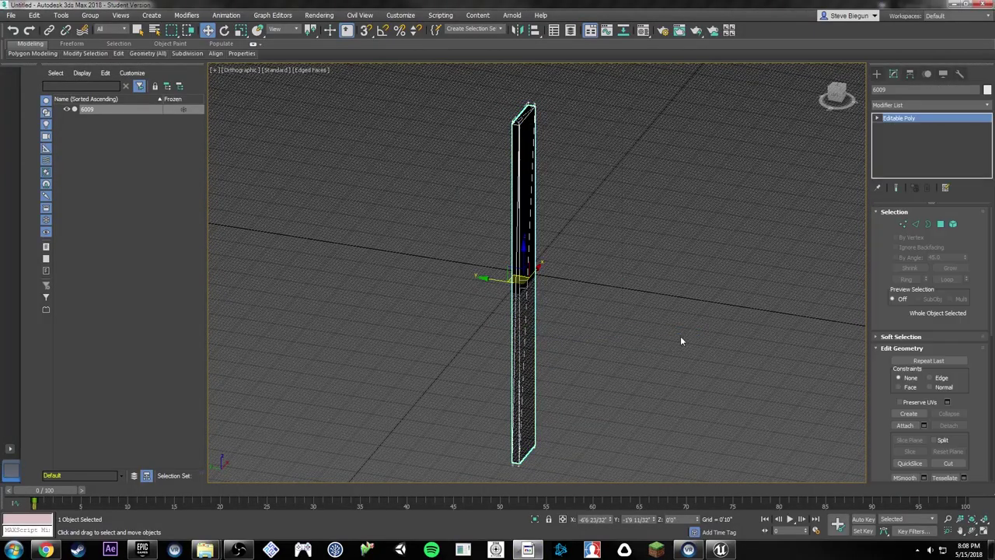
Step: Examine the 6009 wall's sides and activate polygon sub-object editing on it
mouse_move(149, 55)
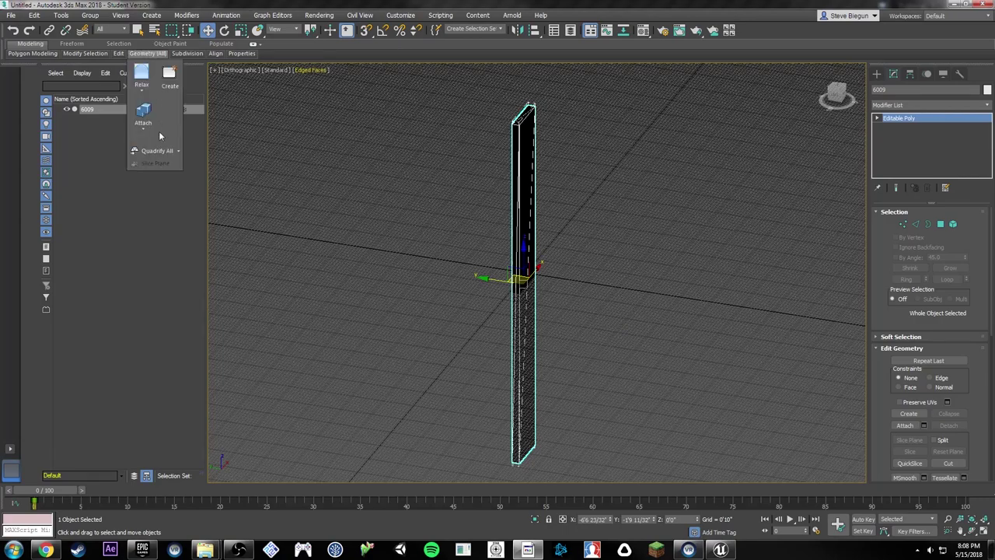
alt+middle_drag(575, 205, 600, 208)
scroll(523, 211, up, 3)
mouse_move(524, 211)
alt+middle_down()
mouse_move(664, 213)
mouse_move(536, 213)
alt+middle_up()
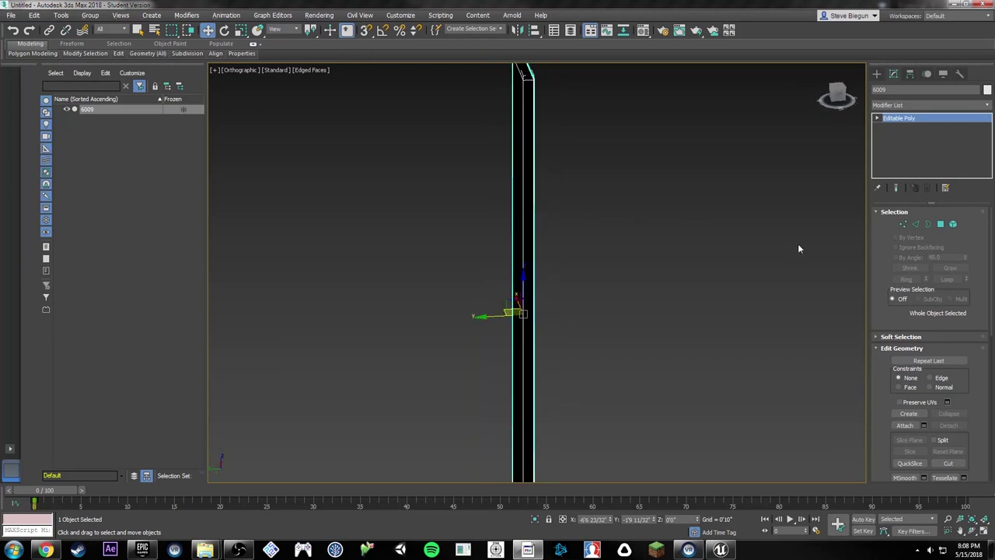
click(914, 224)
alt+middle_drag(669, 222, 644, 221)
key(4)
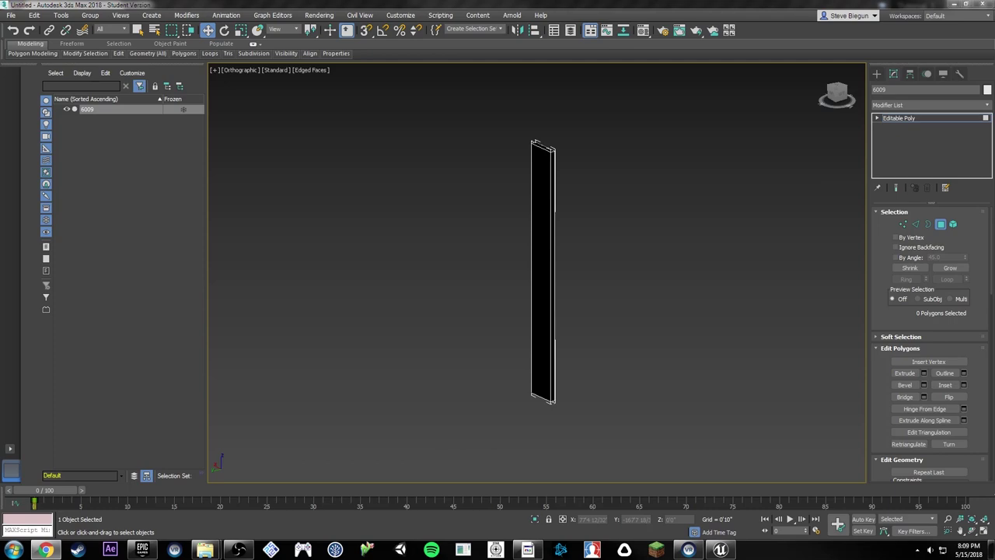
Step: Switch to Chrome and search the web for "interior design walls"
drag(994, 146, 524, 3)
text(architecture)
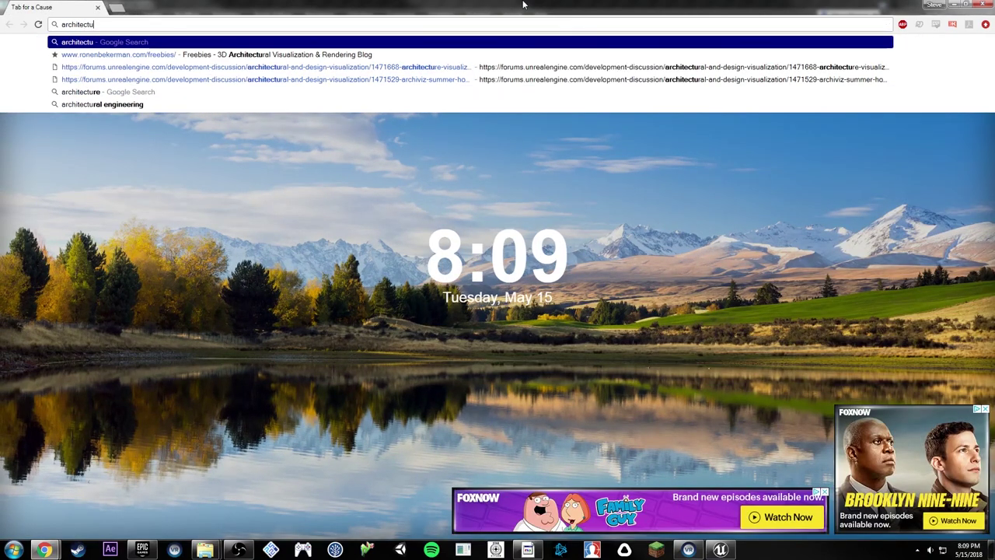
key(ctrl+a)
text(interior desi)
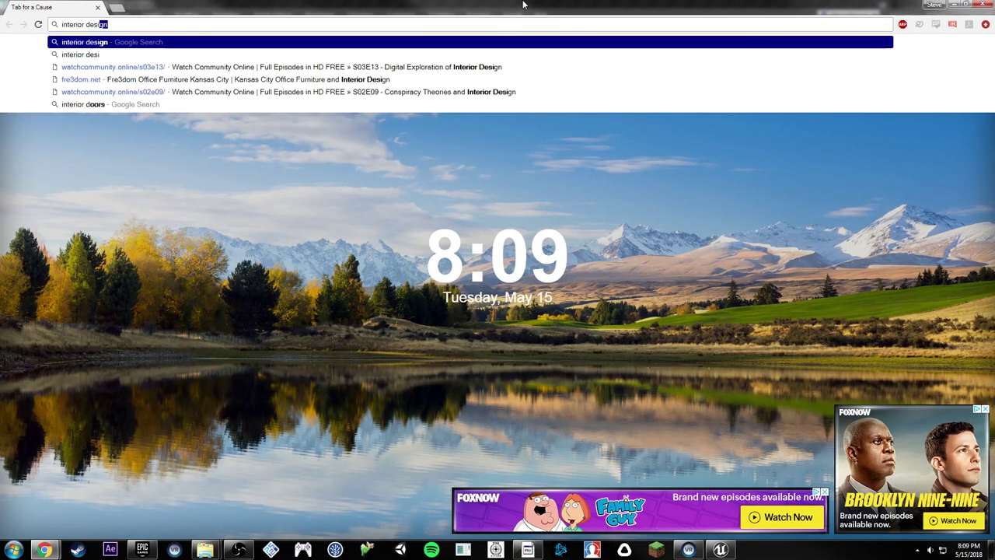
text(gn walls)
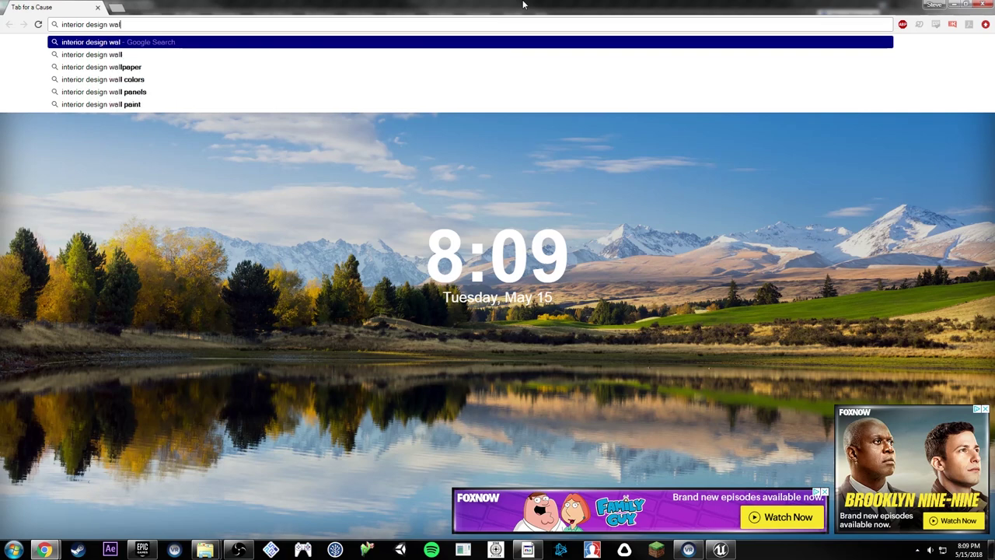
key(Return)
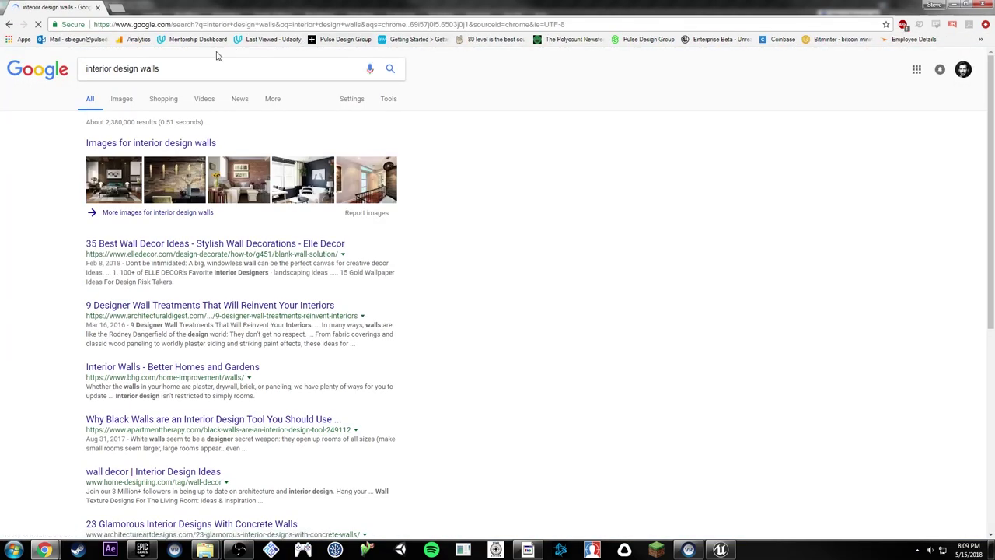
Step: Refine the search to "interior design walls close up" and show the image results
click(205, 65)
text(close up)
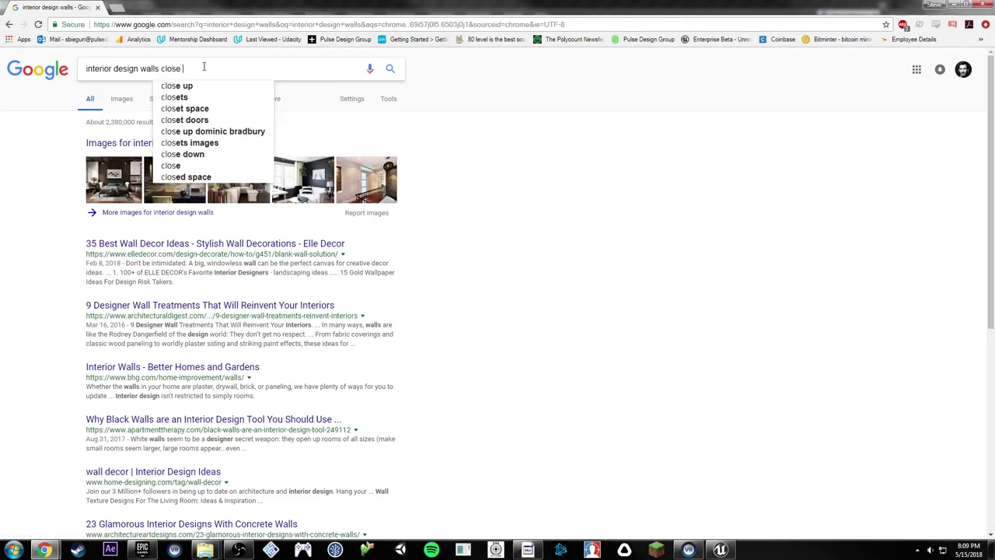
key(Return)
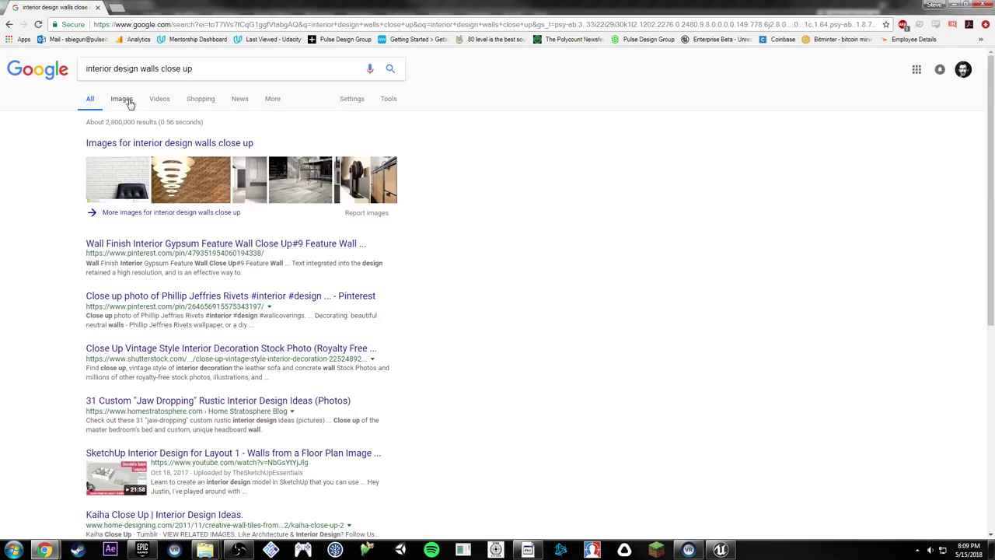
click(122, 99)
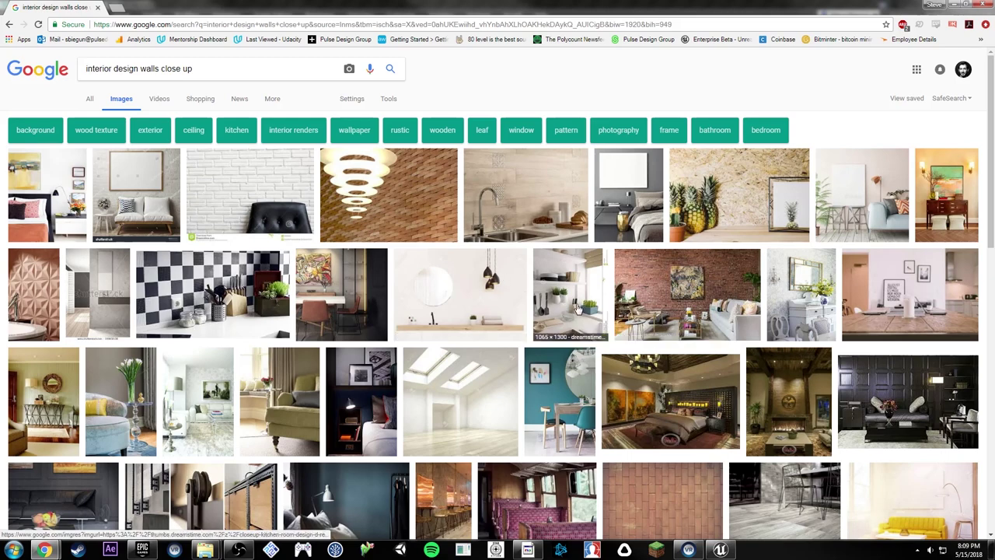
Step: Preview the image of pineapples against a textured wall and open its source page in a new tab
click(722, 224)
right_click(333, 319)
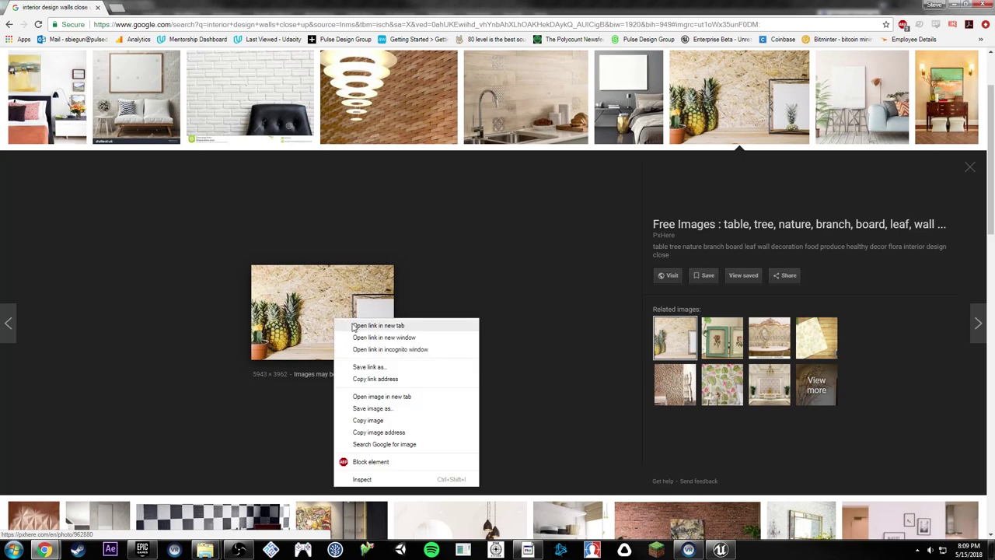
click(357, 324)
Step: Preview the grey bedroom with the blank poster from the image results and open its source page in a new tab
click(639, 107)
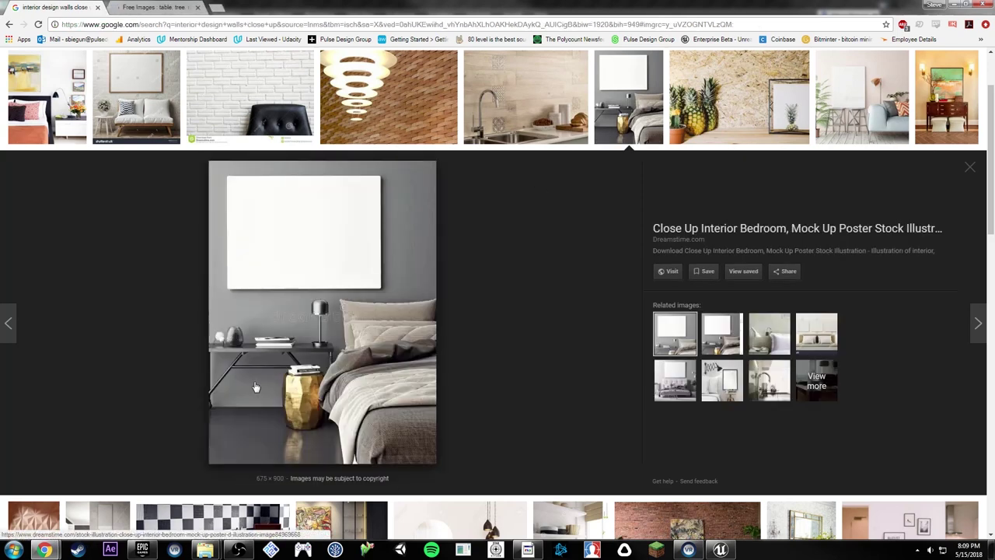
right_click(252, 409)
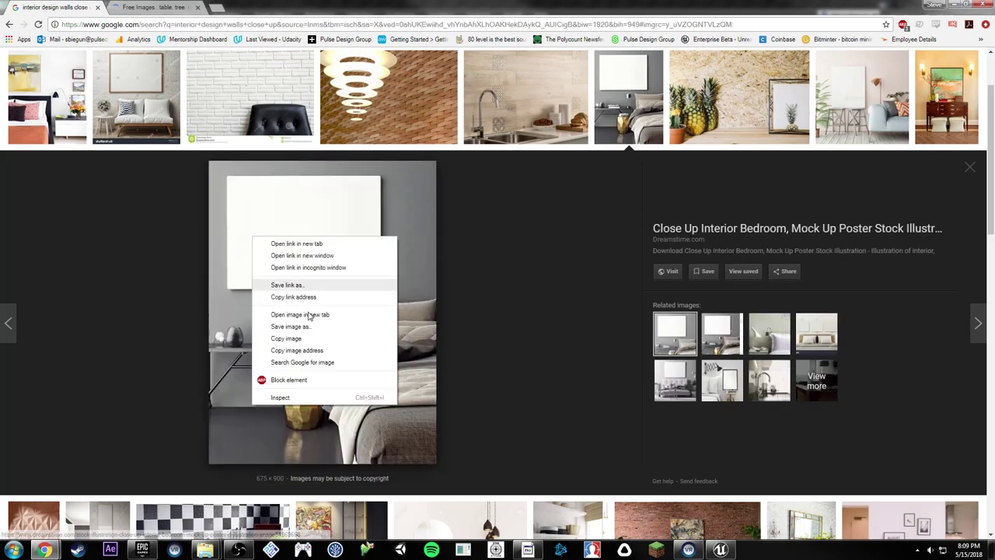
click(317, 247)
Step: Examine the walls in the pineapple and grey bedroom photos on their source pages, dismiss the sign-up prompt and close both pages
click(152, 7)
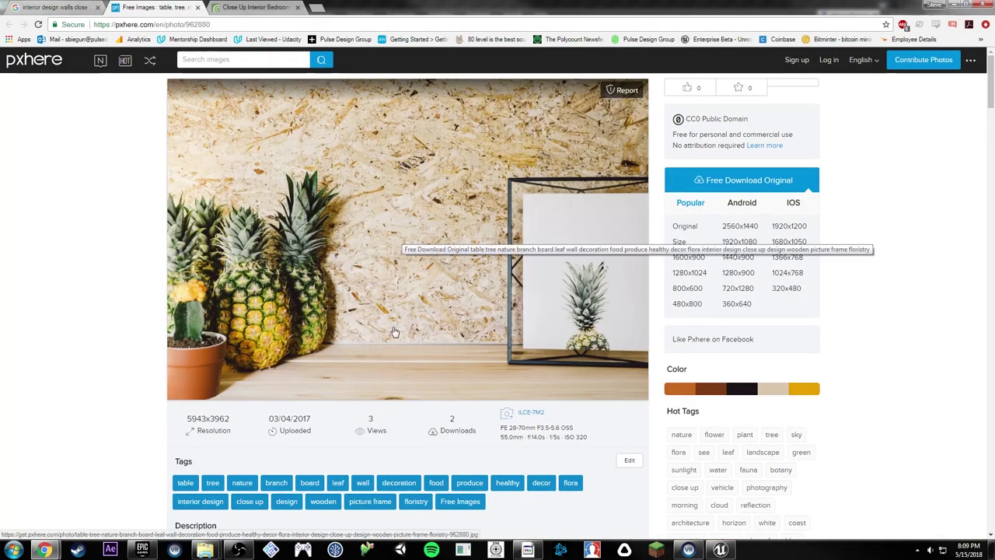
click(250, 7)
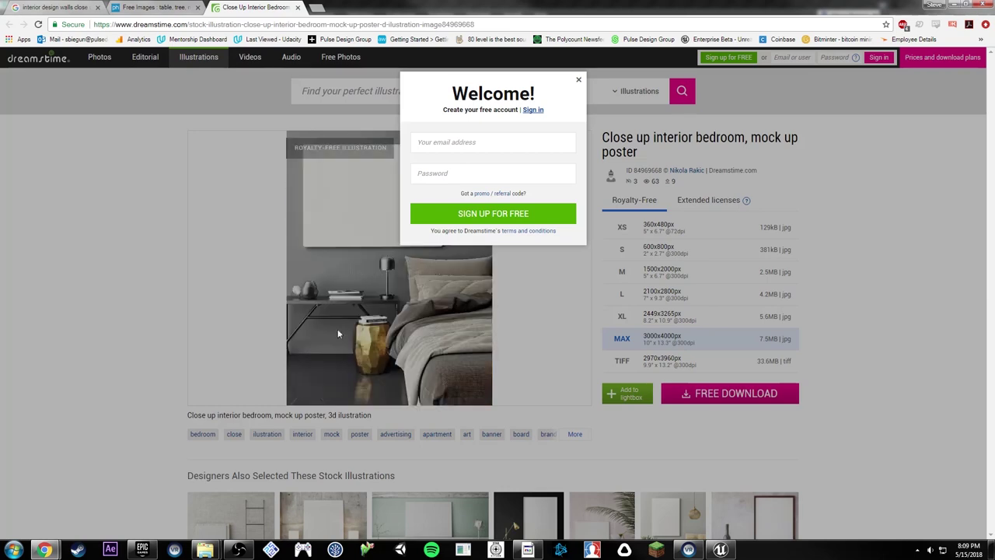
click(579, 81)
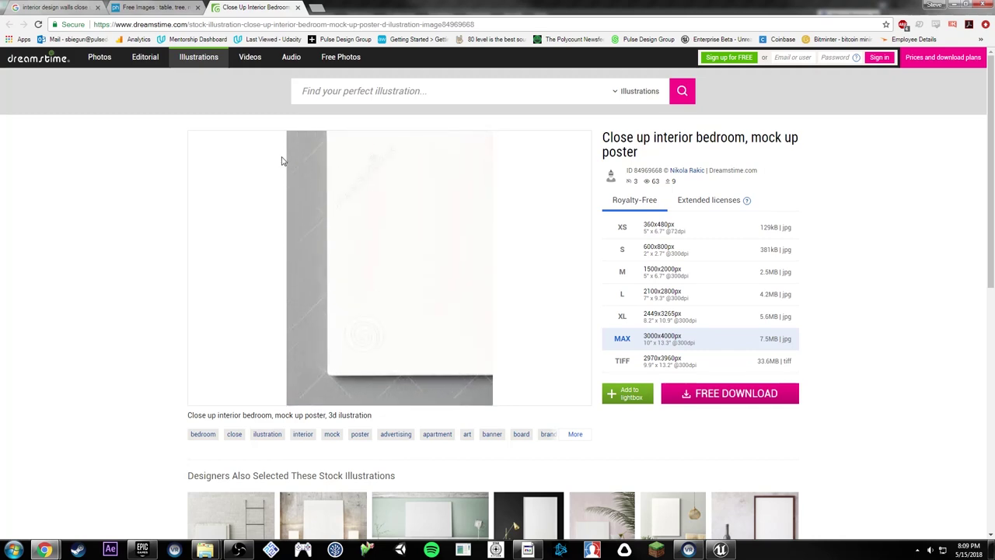
click(298, 8)
click(198, 7)
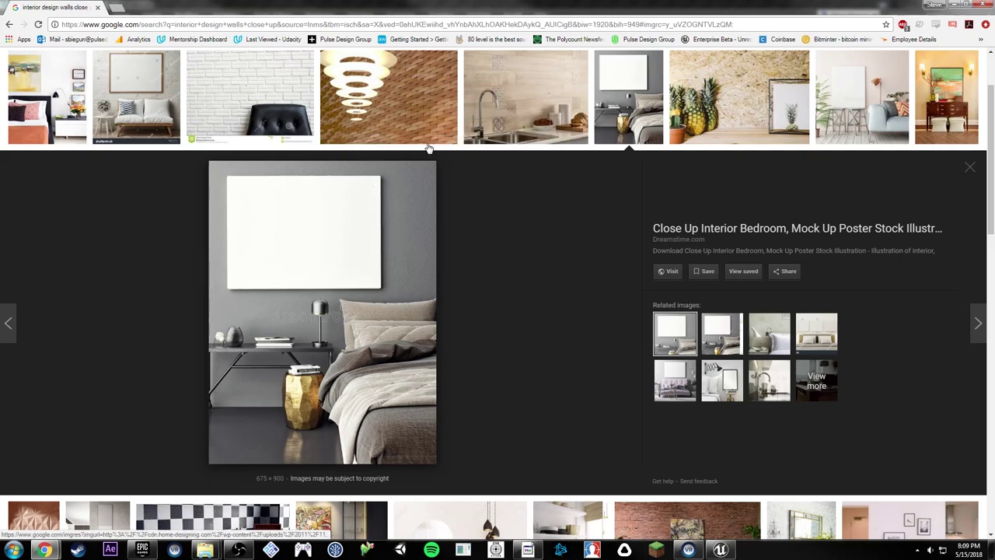
Step: Find the empty white room with skylights in the image results and show its source page in a new tab
scroll(482, 297, down, 5)
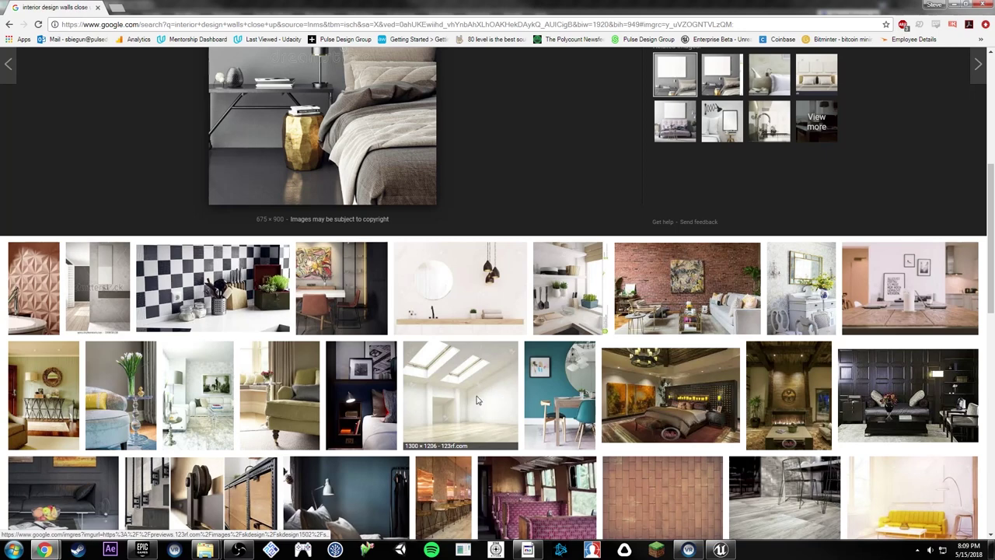
click(477, 401)
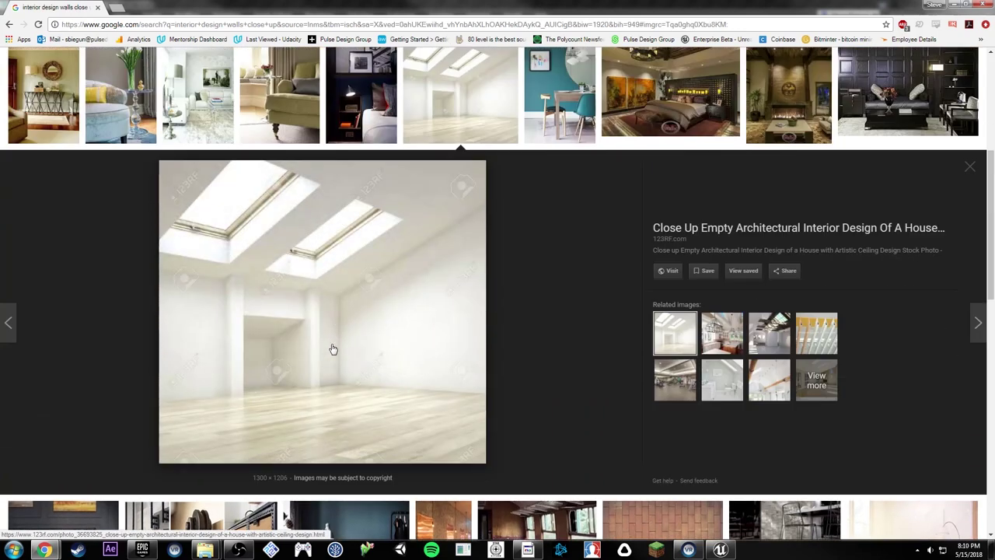
right_click(438, 241)
click(455, 242)
key(ctrl+Tab)
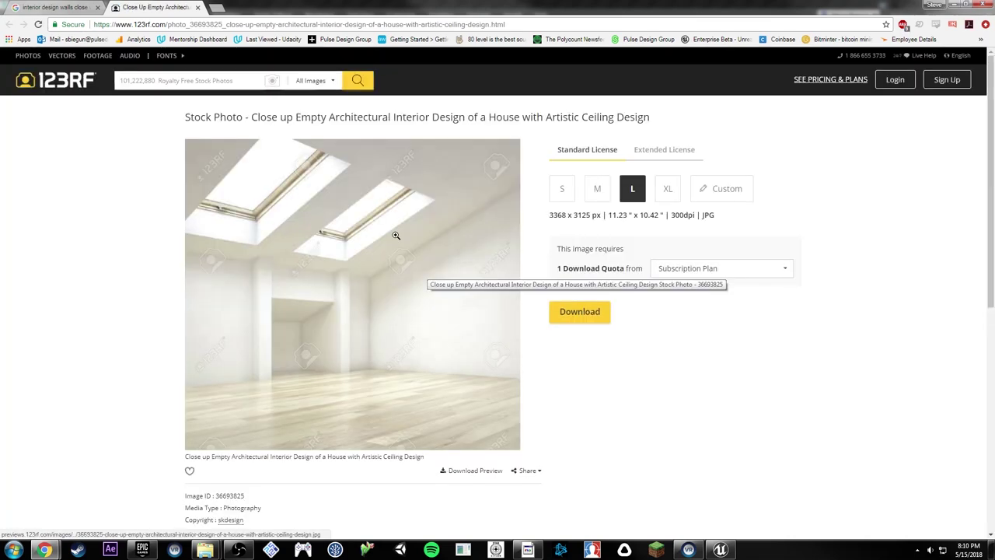
Step: Enlarge the empty room photo to study its wall corners, and close the browser to return to 3ds Max
click(384, 227)
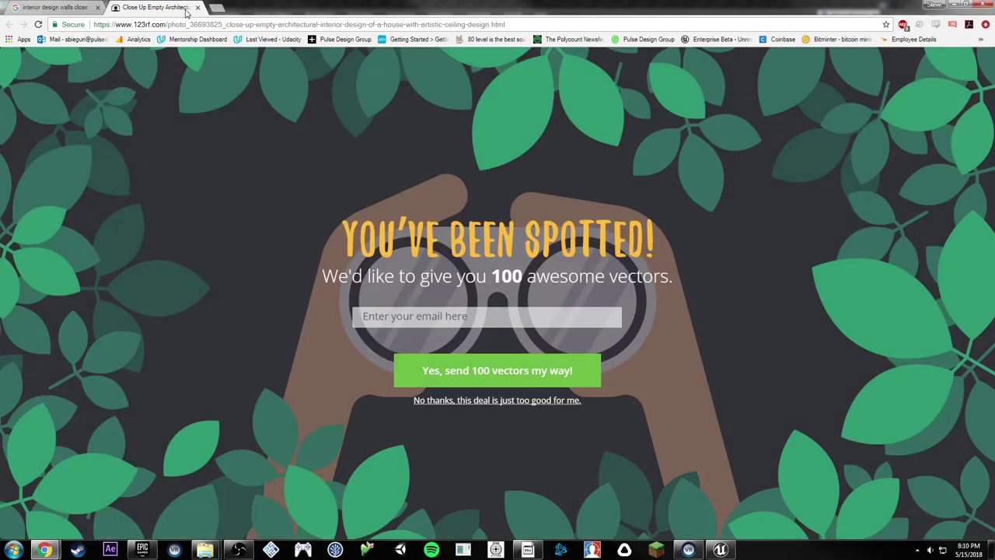
click(197, 7)
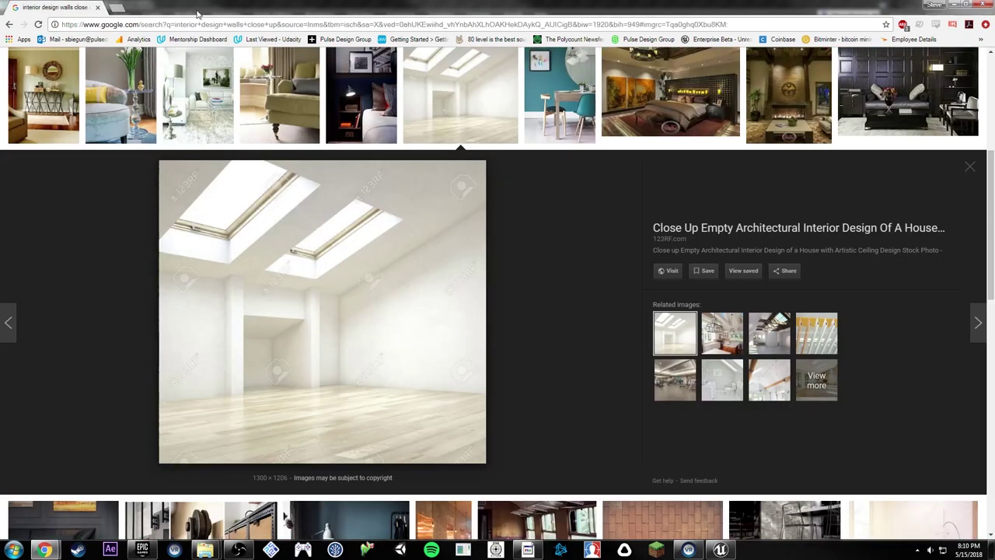
click(97, 8)
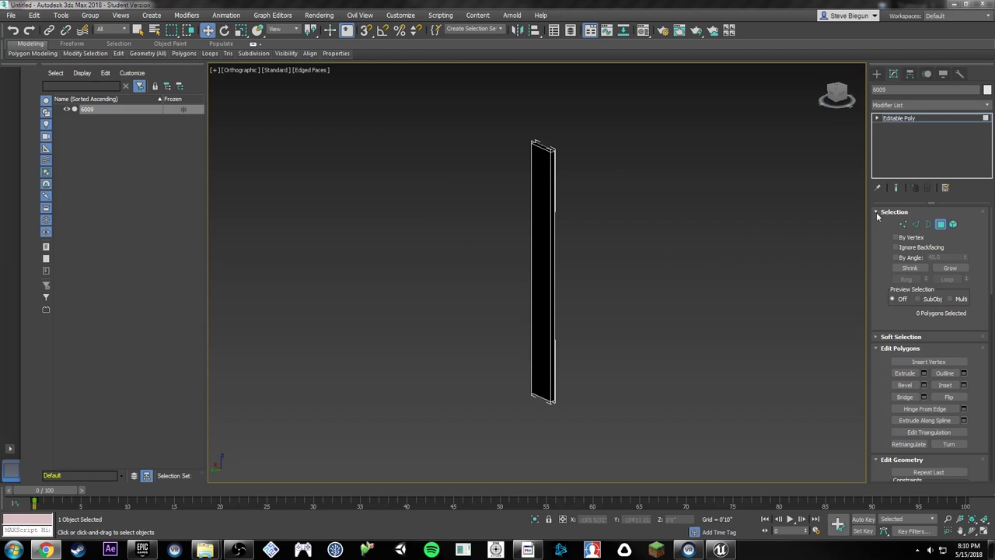
Step: Select the four vertical edges of the 6009 wall in edge sub-object mode
alt+middle_drag(684, 246, 632, 247)
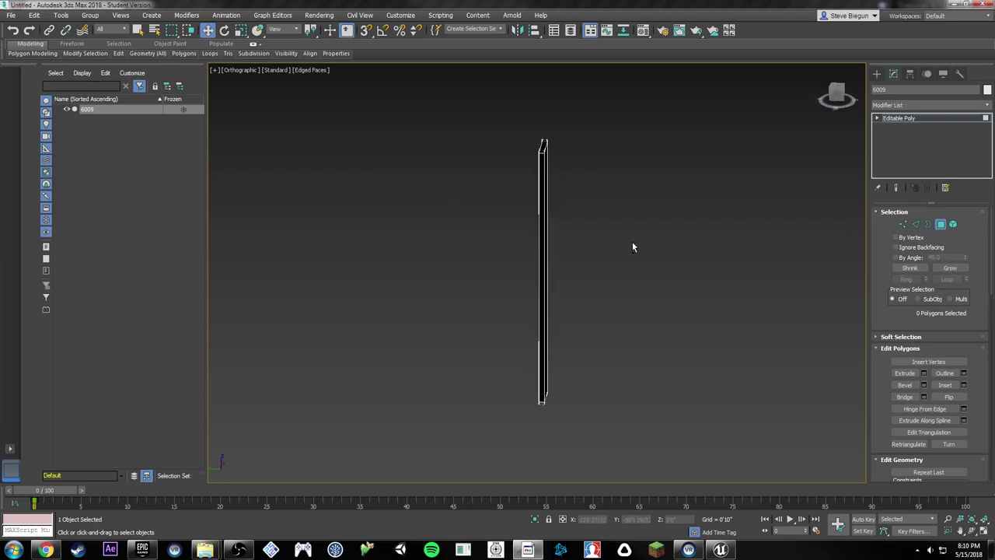
click(914, 225)
drag(617, 206, 514, 238)
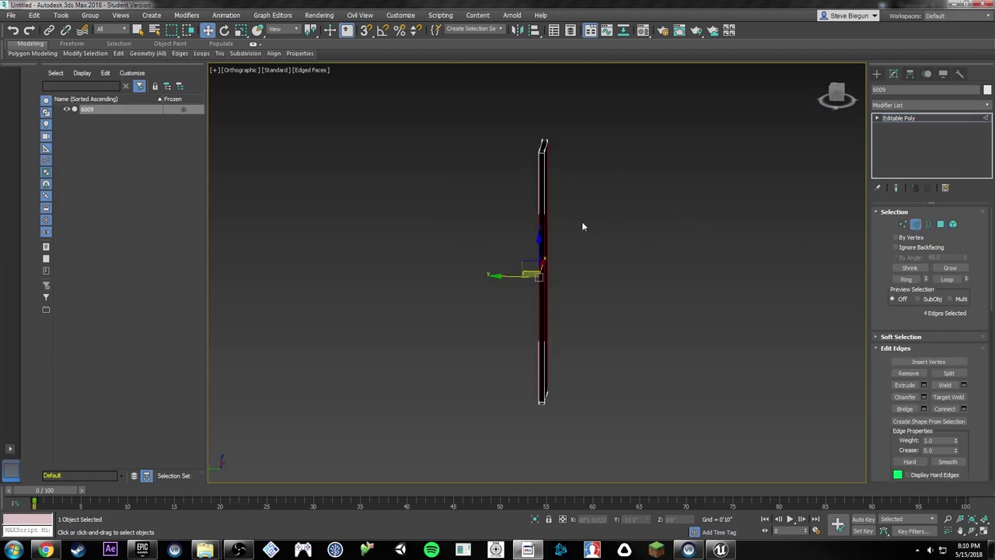
mouse_move(582, 222)
alt+middle_down()
mouse_move(560, 223)
mouse_move(572, 213)
alt+middle_up()
scroll(559, 225, up, 6)
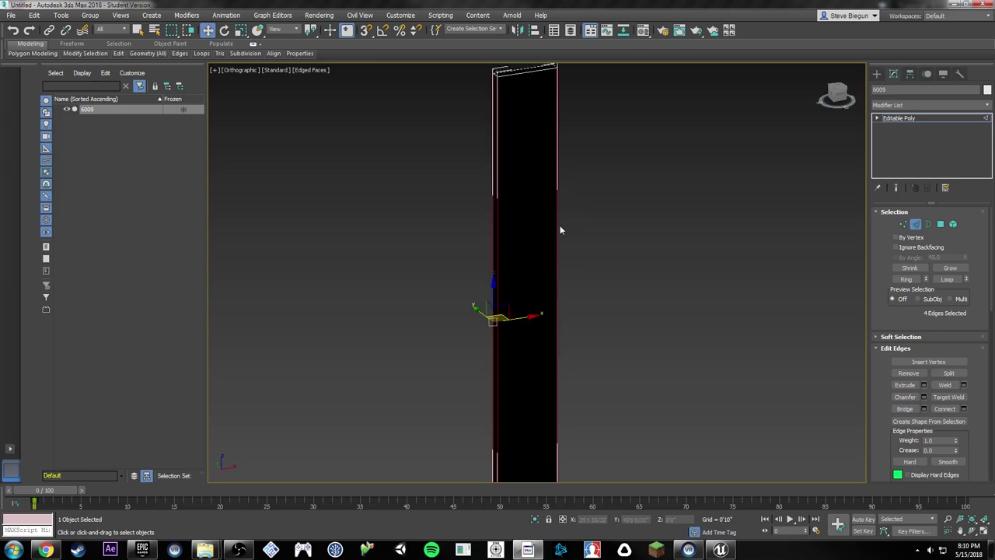
alt+middle_drag(498, 226, 533, 253)
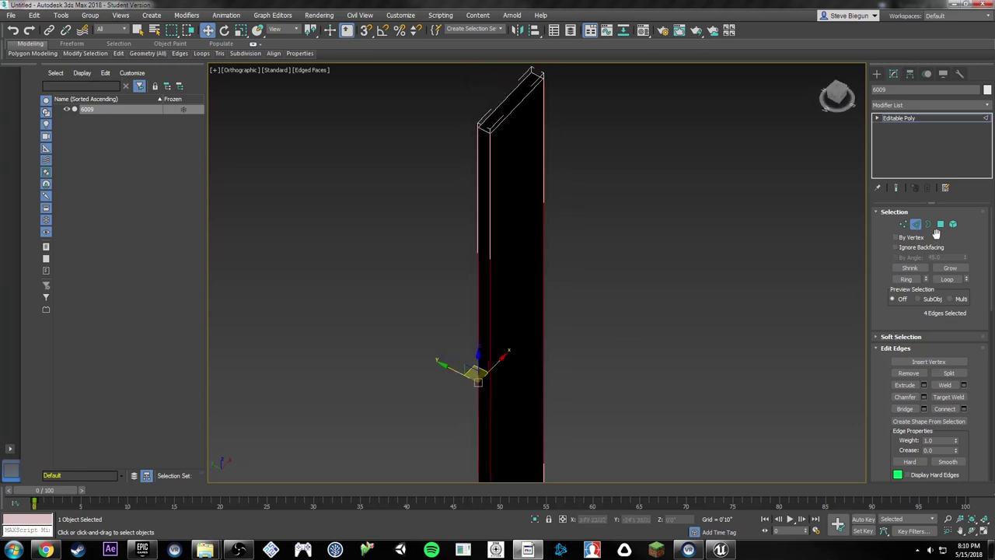
Step: Delete the wall's top and bottom polygons, keeping the sides, and return to editing its four vertical edges
click(940, 224)
click(501, 117)
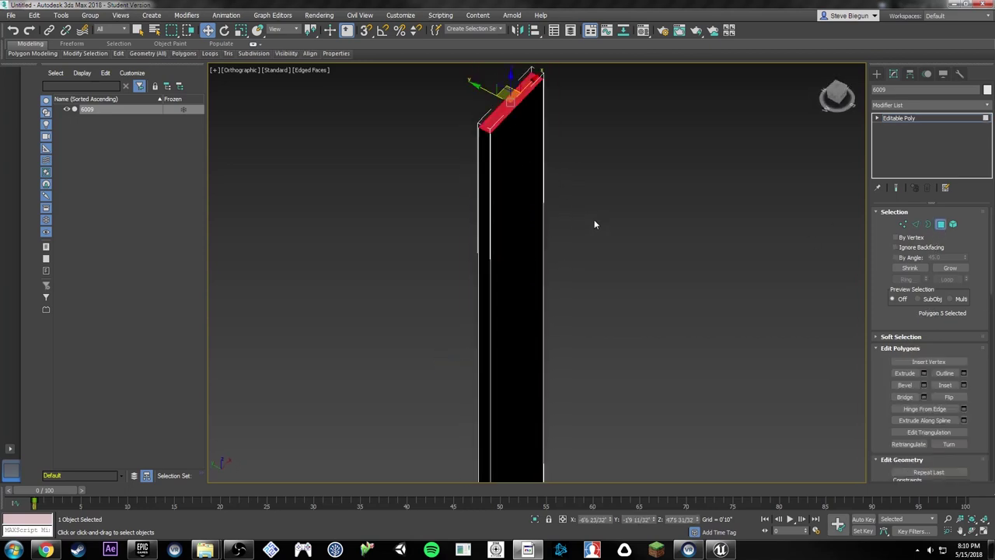
key(ctrl+a)
alt+drag(443, 235, 670, 240)
alt+middle_drag(537, 208, 512, 254)
scroll(516, 252, down, 4)
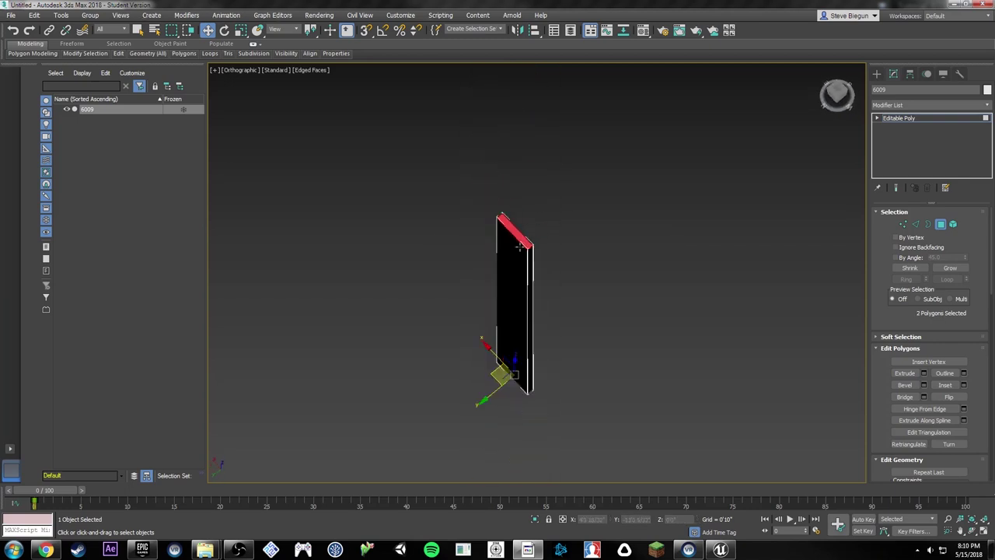
click(540, 257)
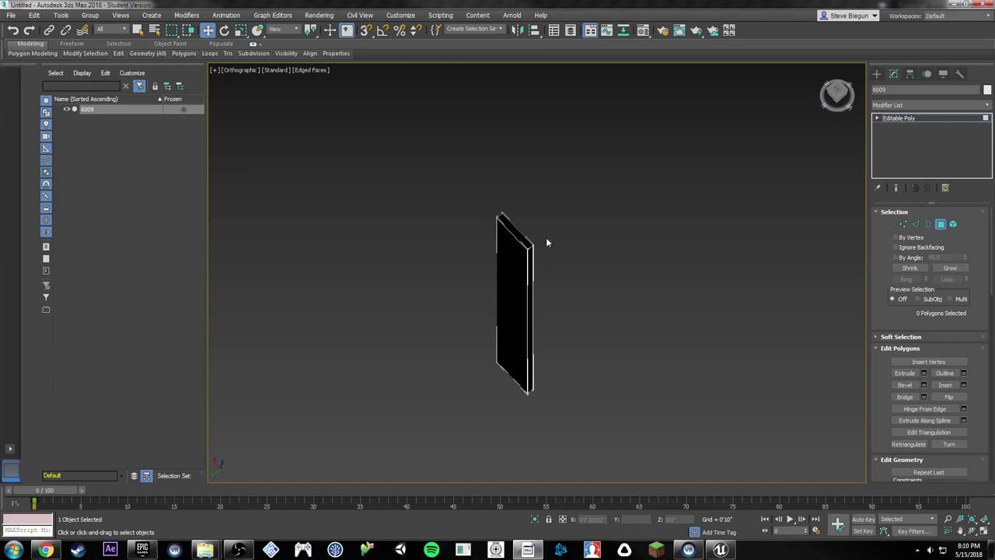
click(915, 224)
scroll(573, 329, up, 4)
alt+middle_drag(569, 324, 512, 262)
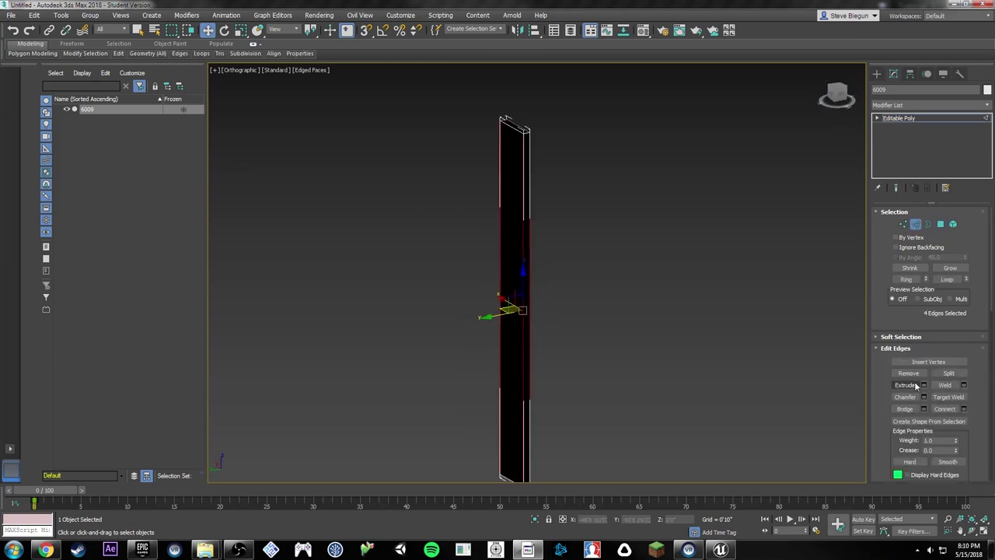
Step: Try a 0'0 23/32" chamfer with one segment on the four vertical edges, inspect a corner and undo it
scroll(519, 267, up, 8)
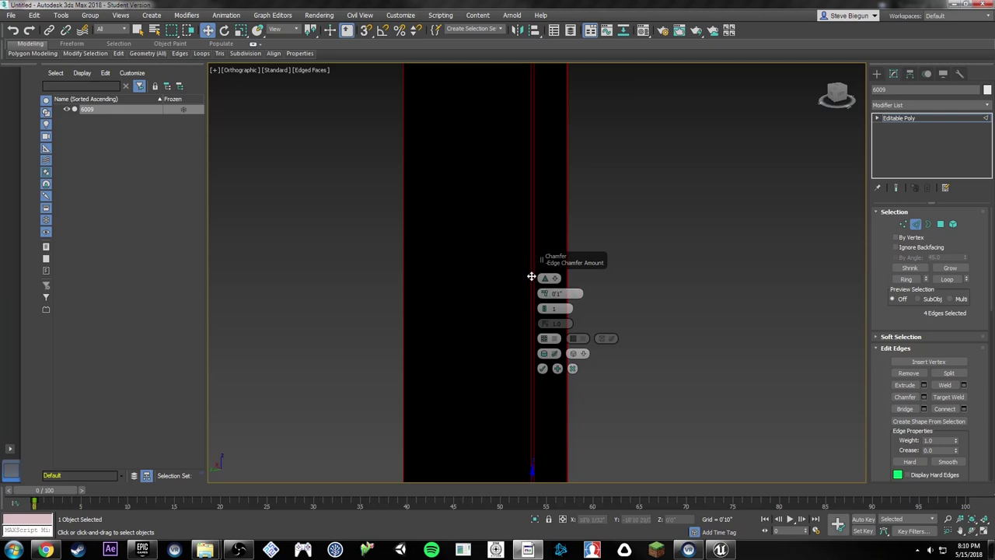
drag(545, 292, 543, 293)
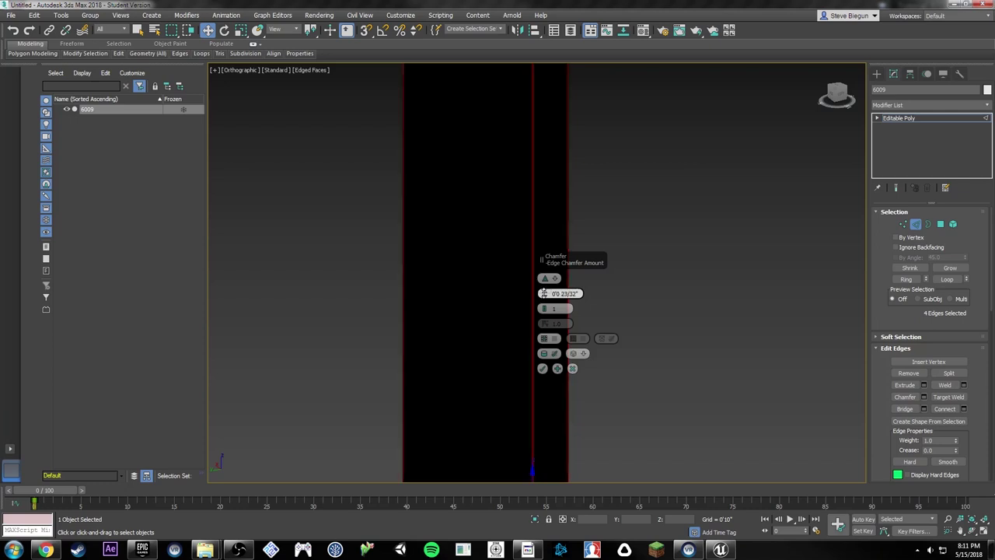
click(542, 368)
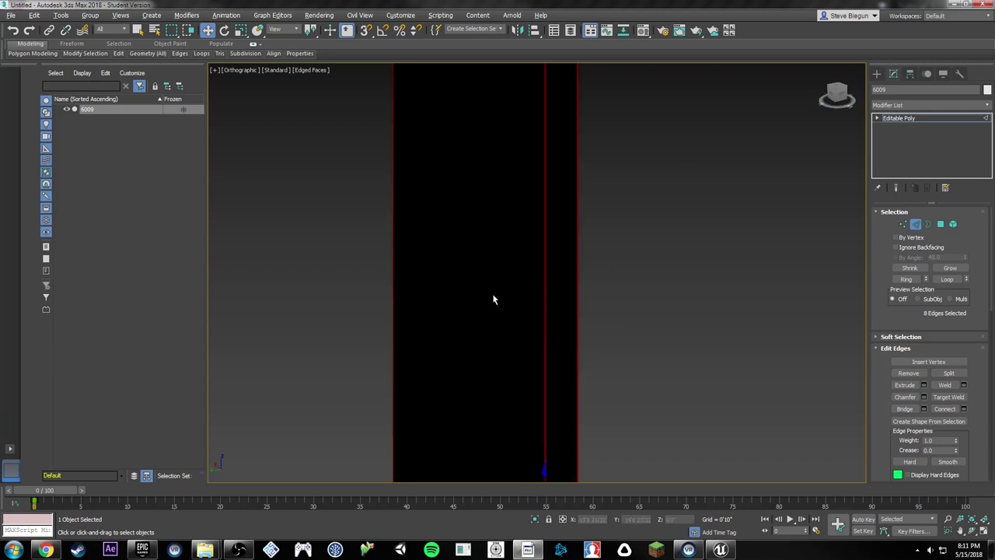
alt+middle_drag(493, 299, 549, 355)
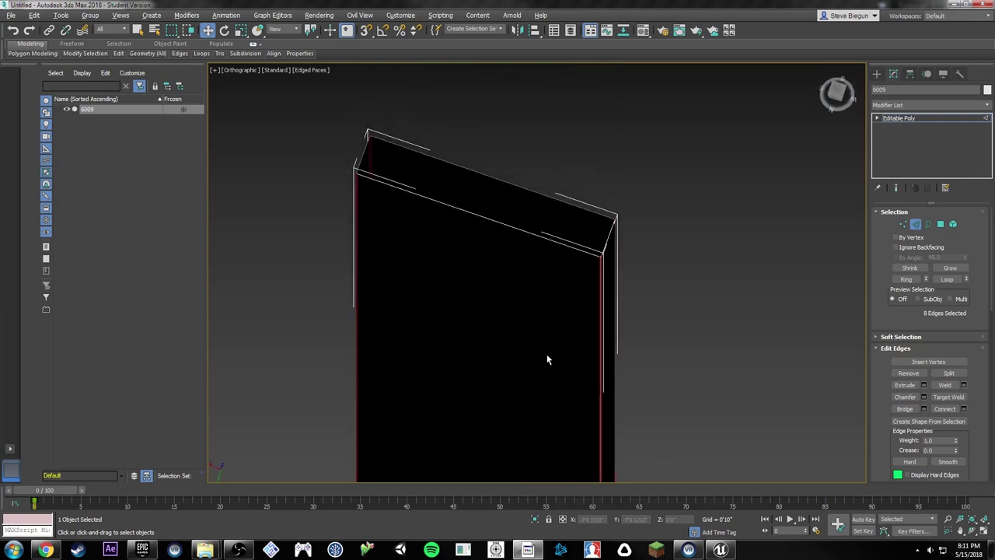
scroll(601, 271, up, 6)
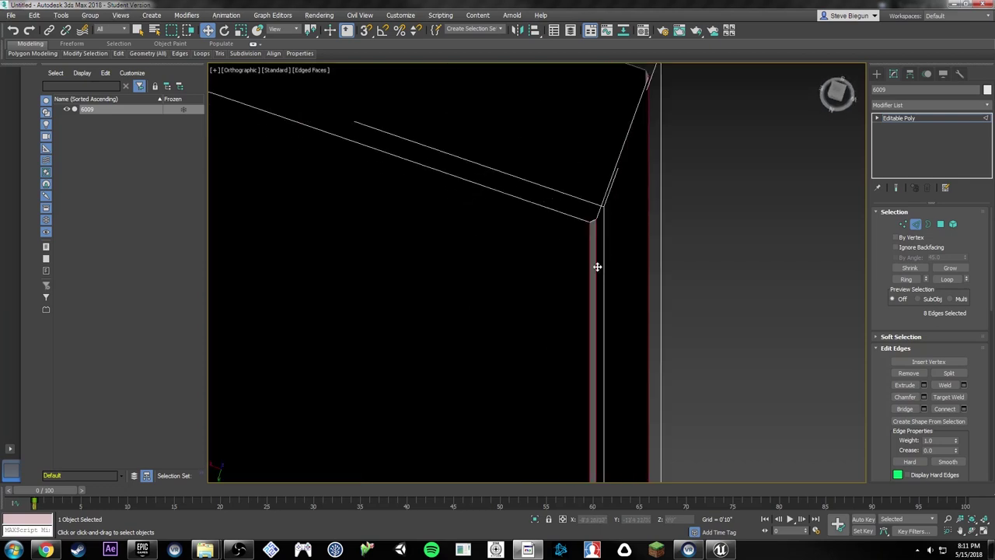
scroll(596, 262, down, 2)
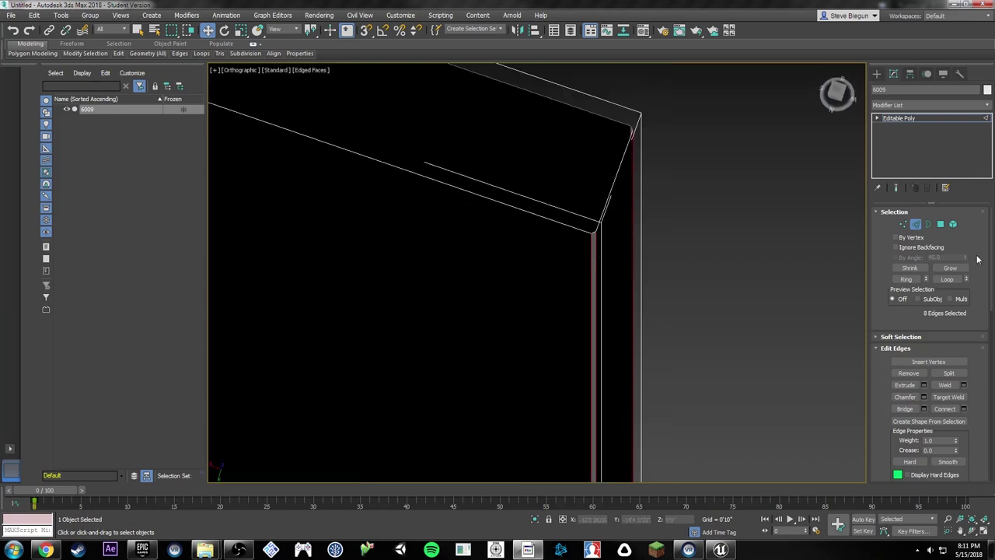
key(ctrl+z)
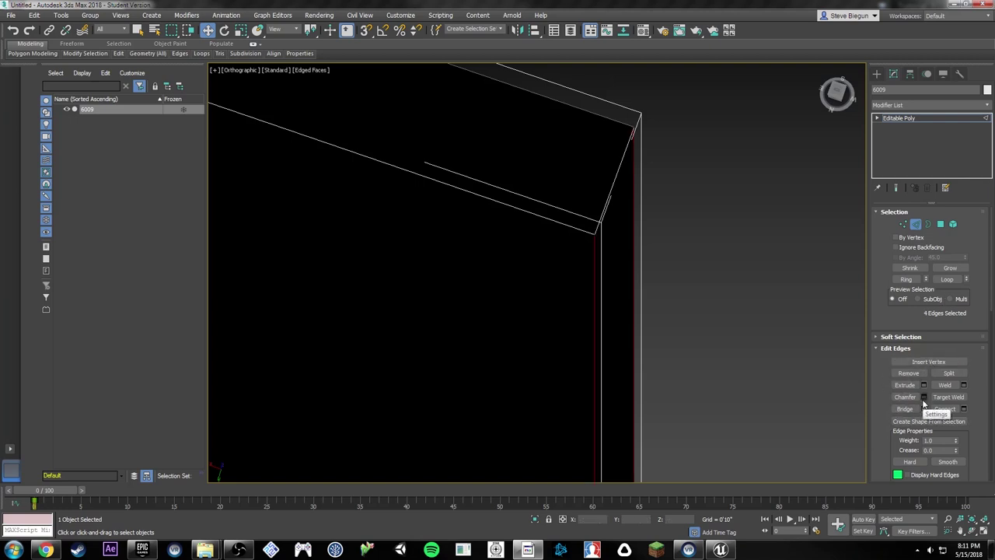
Step: Chamfer the wall's four vertical edges by 0'0 12/32" with one segment
click(923, 397)
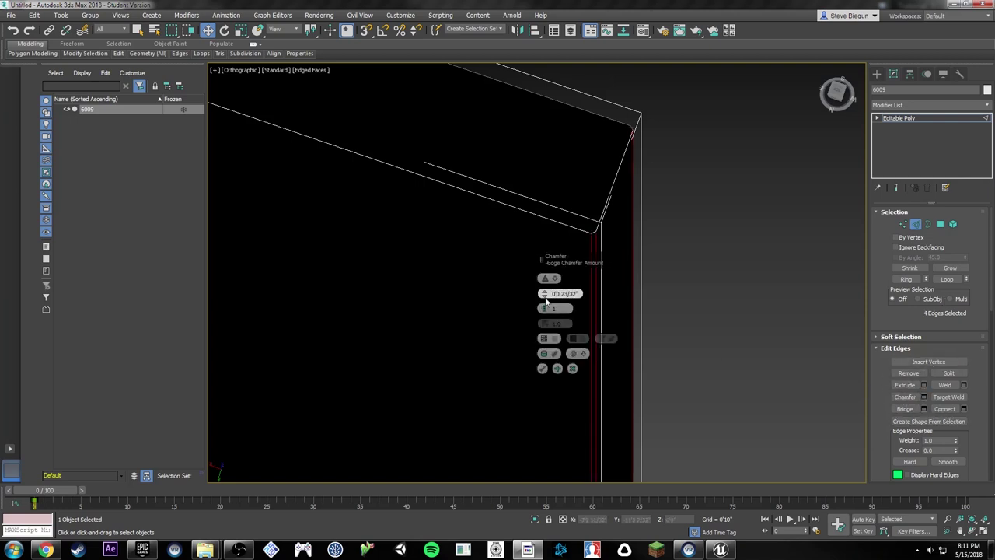
drag(544, 294, 544, 293)
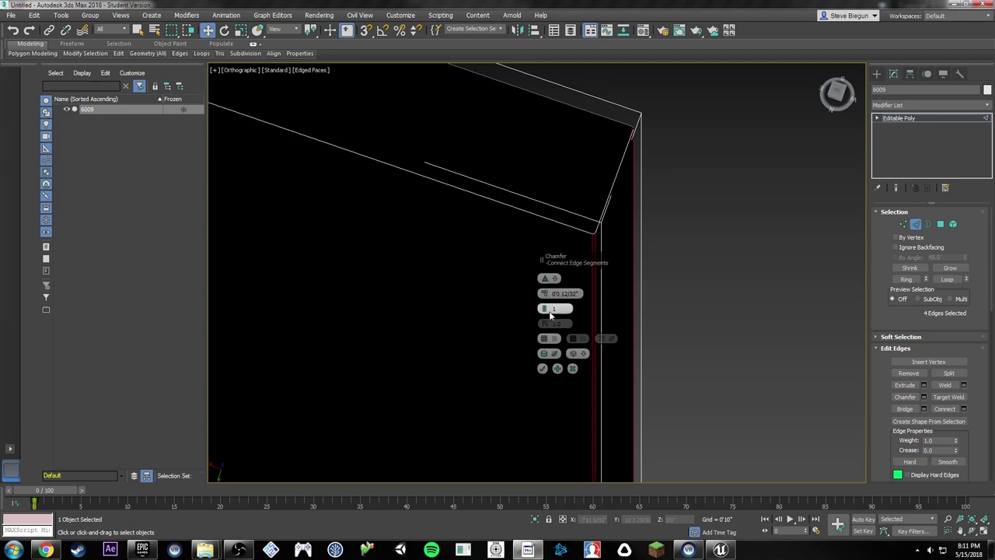
click(543, 368)
scroll(691, 279, down, 3)
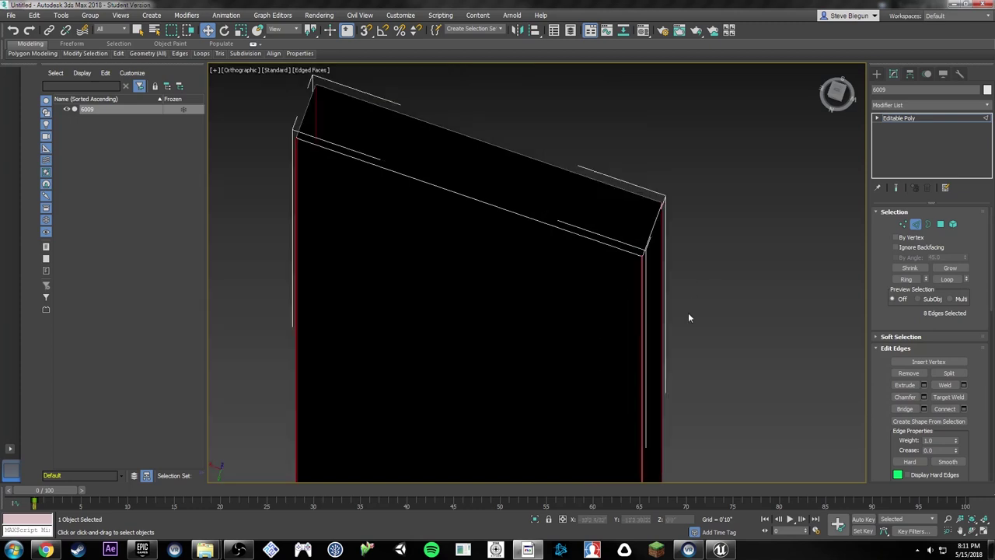
alt+middle_drag(689, 313, 644, 279)
scroll(644, 278, down, 3)
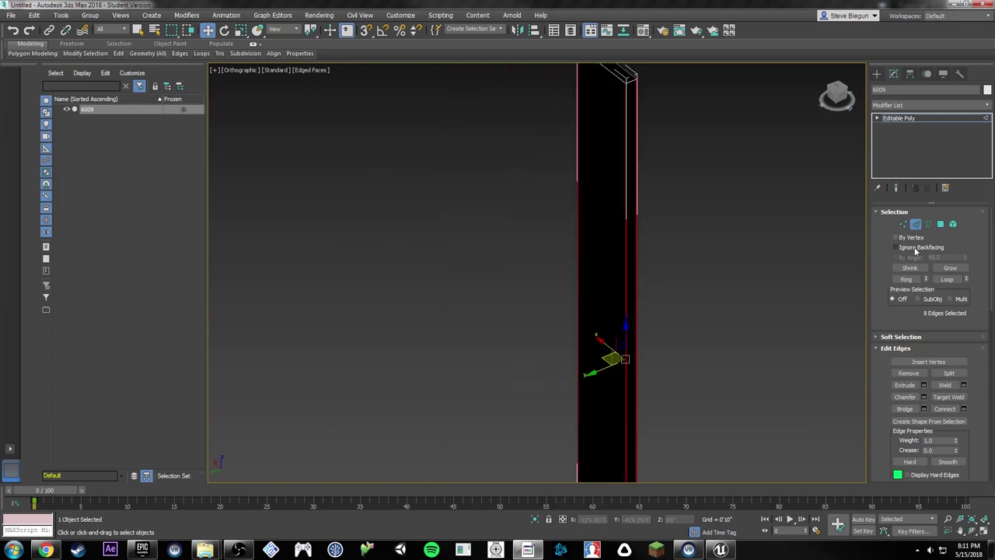
Step: Select all of the wall's side polygons and apply an Edit Normals modifier
click(941, 224)
alt+middle_drag(637, 218, 666, 244)
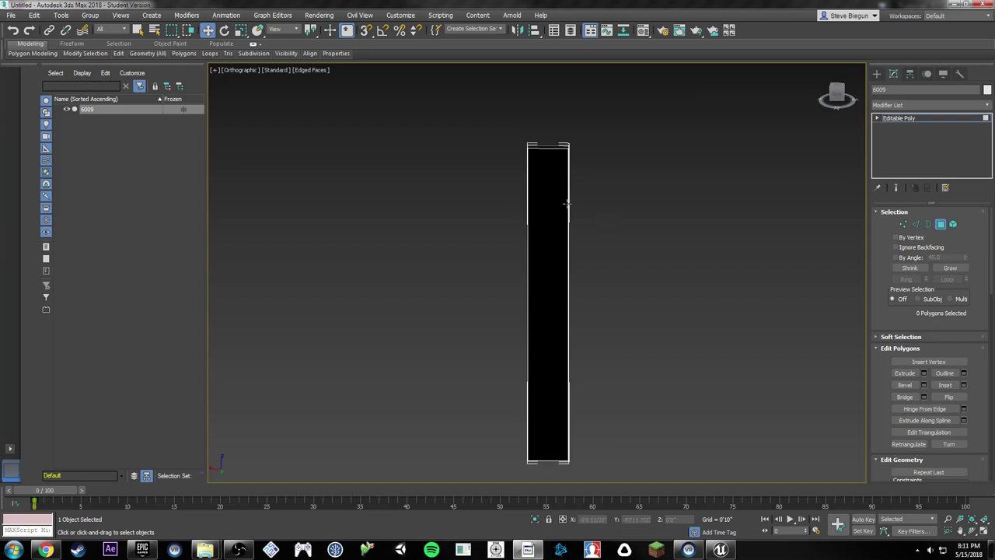
drag(472, 196, 690, 286)
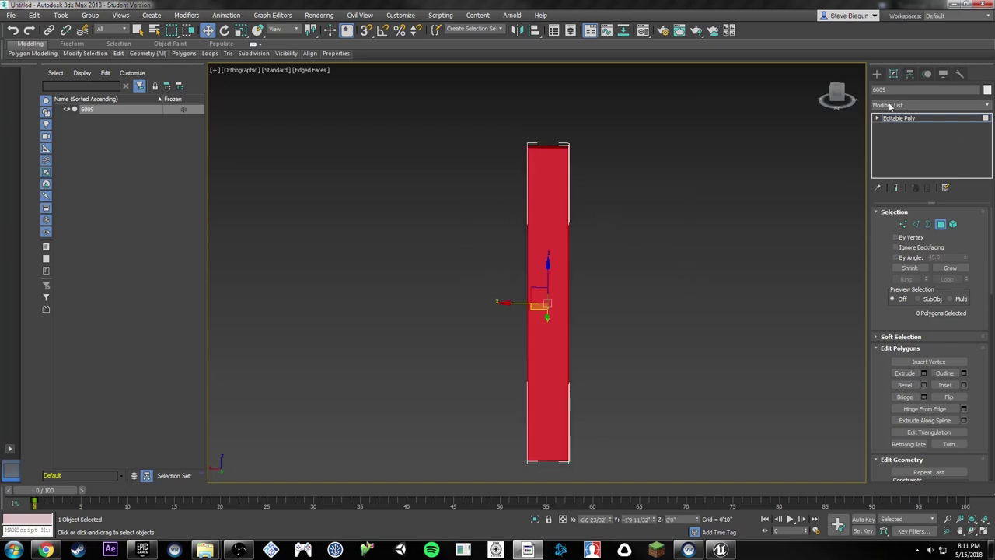
click(988, 107)
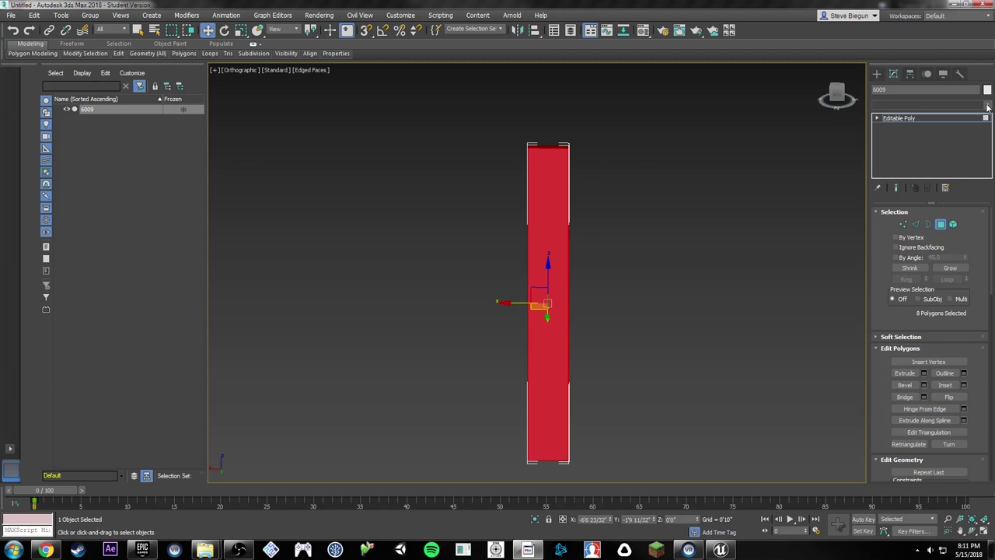
click(896, 115)
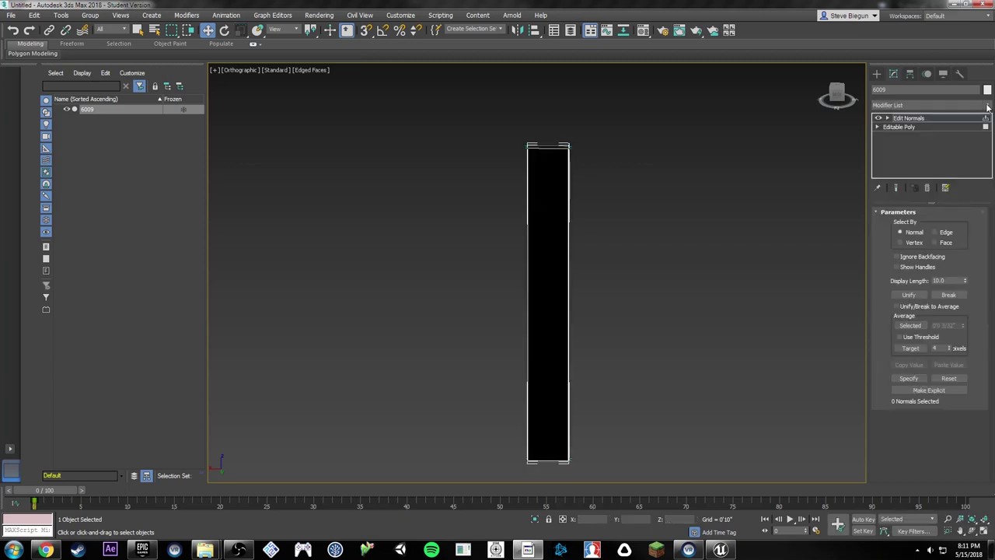
Step: Switch to Chrome, examine the polycount VertexNormal diagram of hard, smooth and mixed shading, and return to 3ds Max
alt+middle_drag(566, 257, 554, 187)
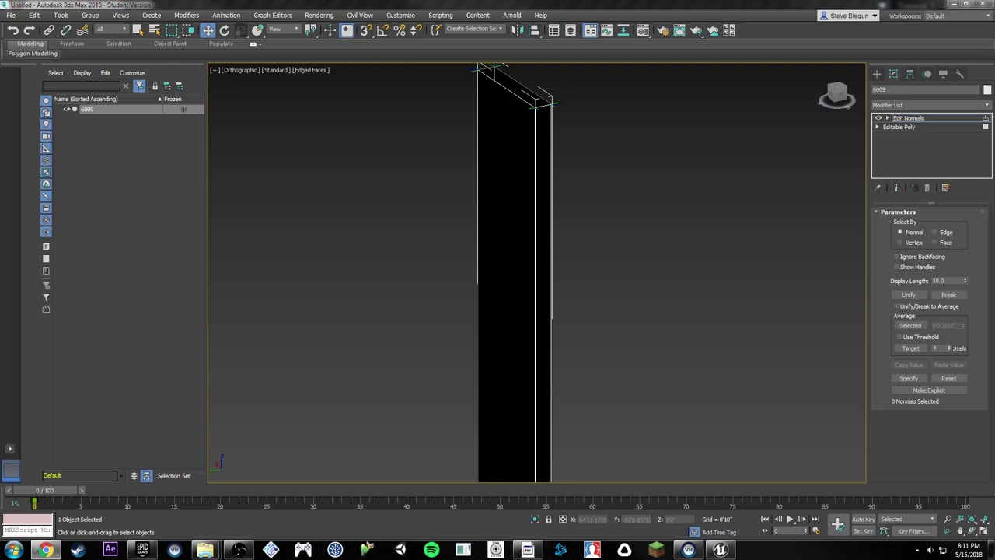
click(45, 549)
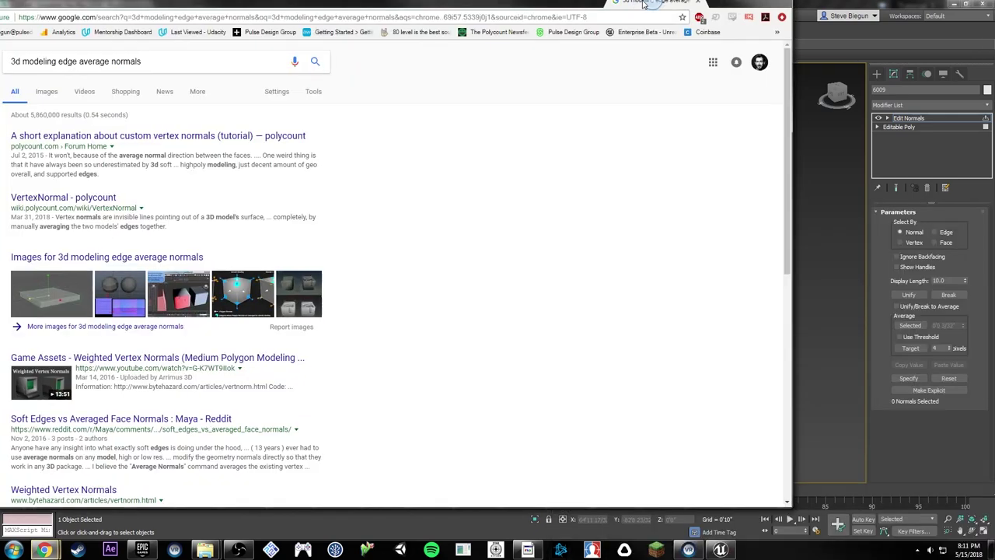
click(311, 311)
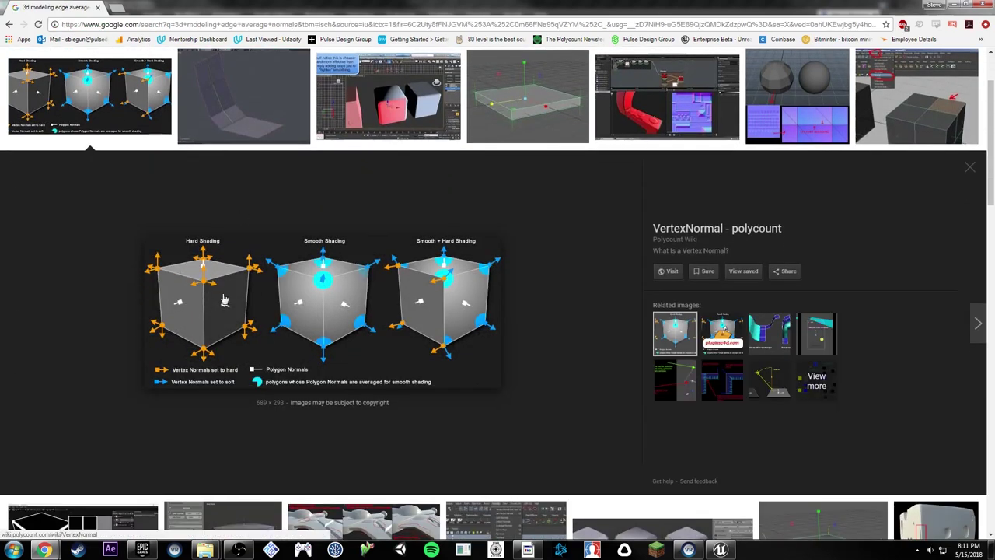
right_click(206, 289)
click(233, 293)
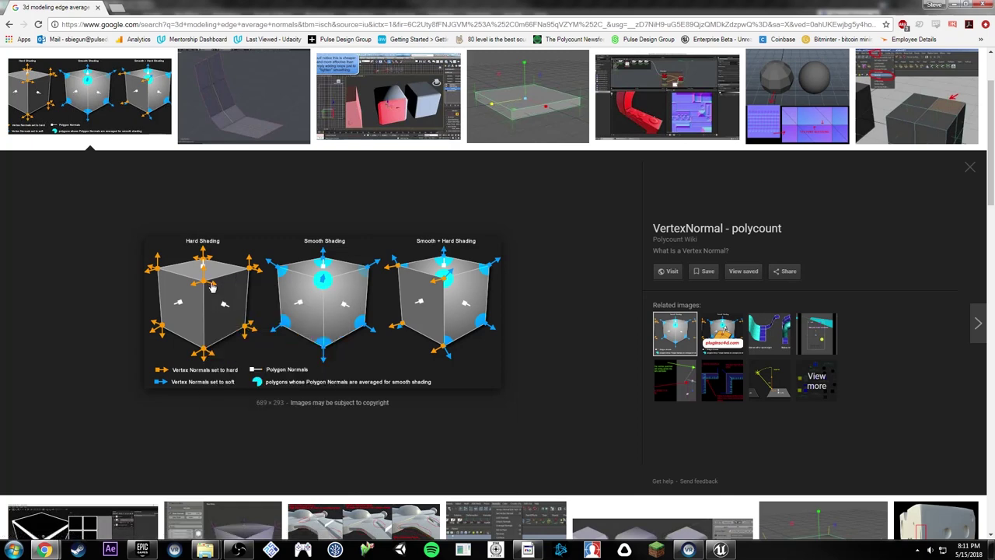
click(122, 6)
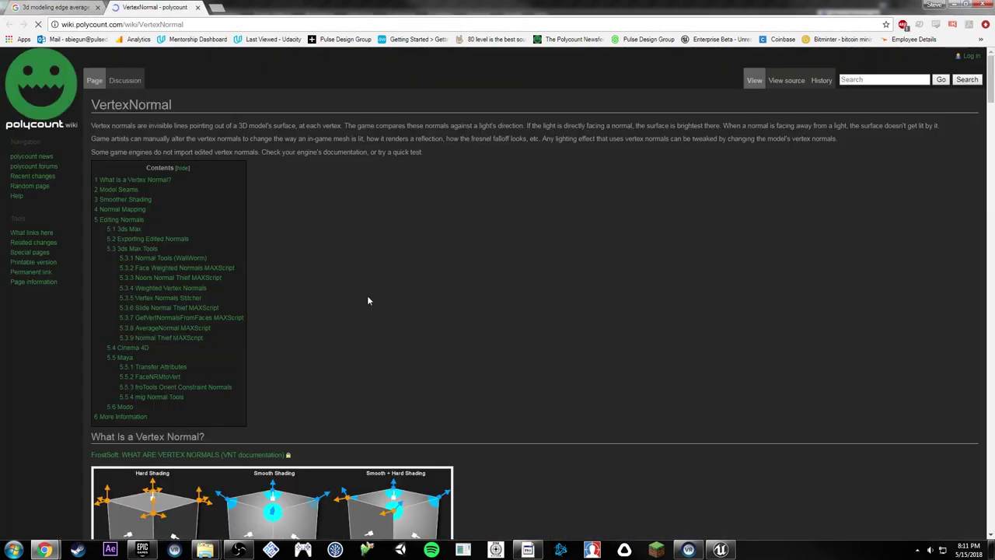
scroll(187, 396, down, 2)
click(182, 410)
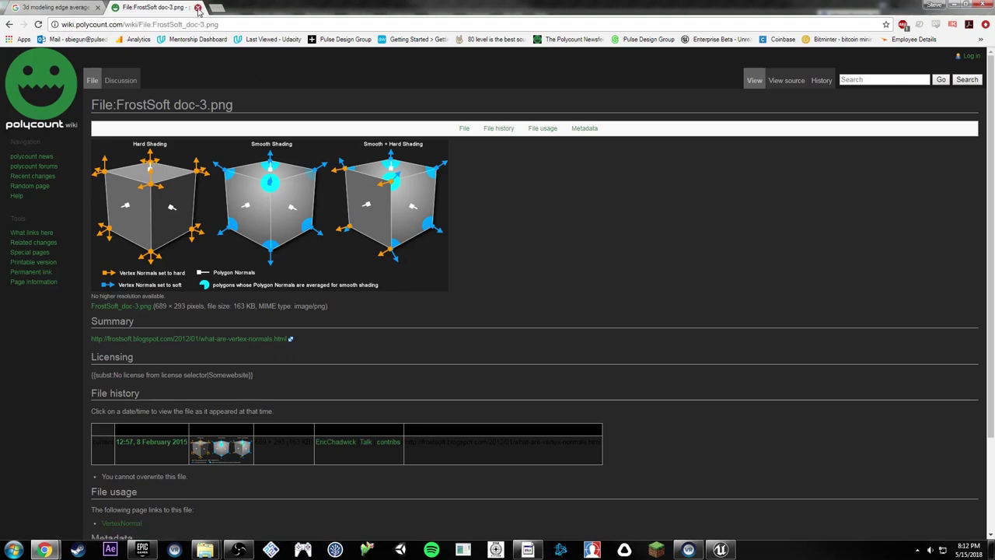
click(197, 7)
click(97, 8)
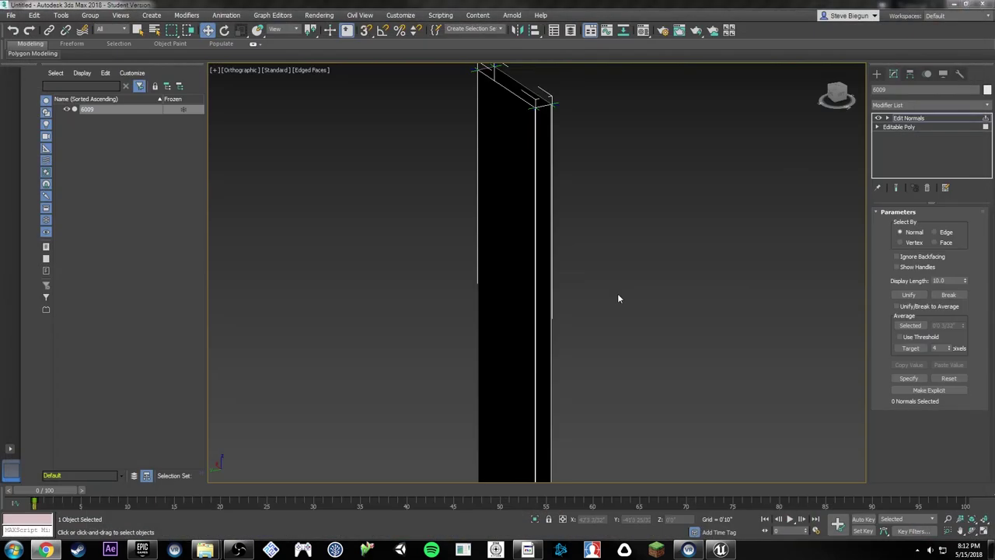
Step: Select the normals of the wall's broad side by face and average the selected normals in Edit Normals
click(936, 242)
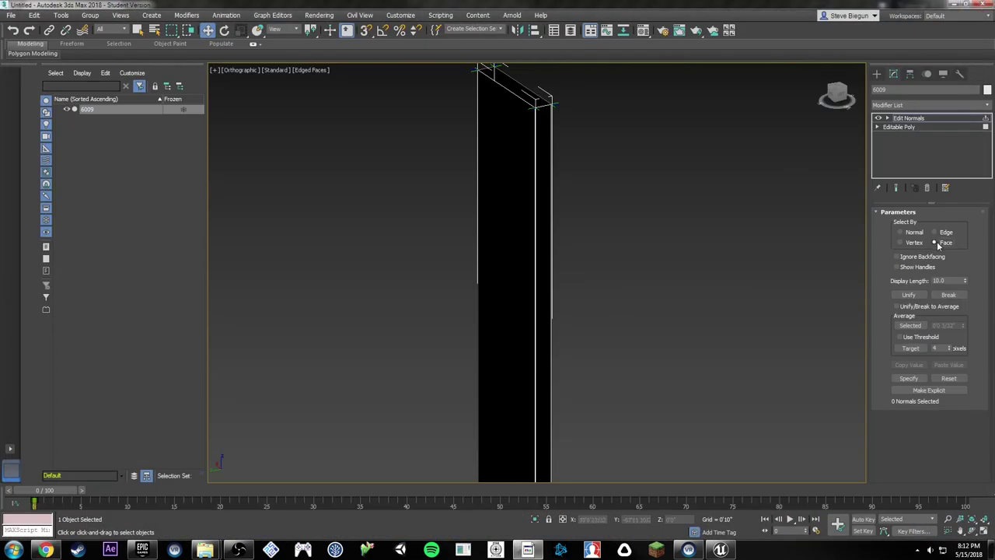
click(497, 253)
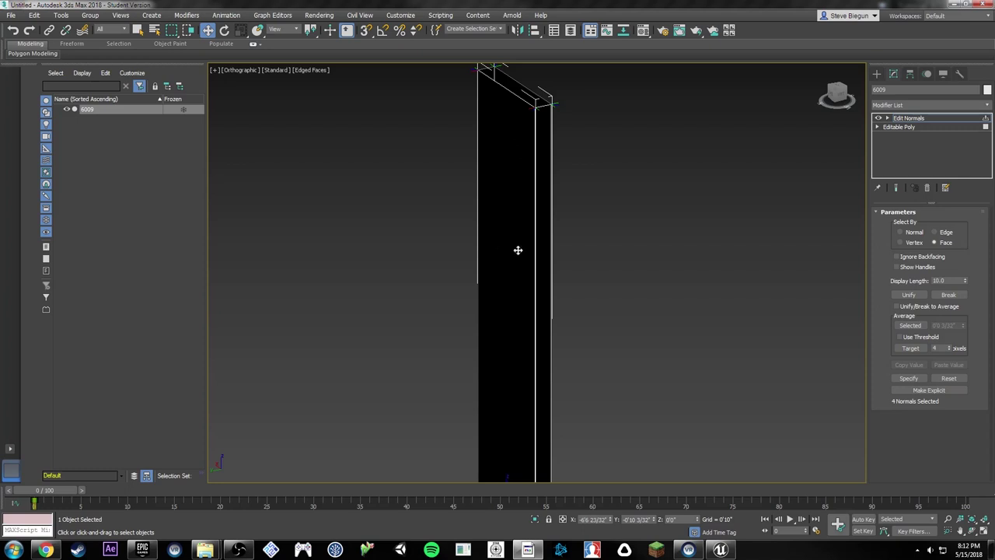
click(909, 324)
alt+middle_drag(636, 248, 518, 245)
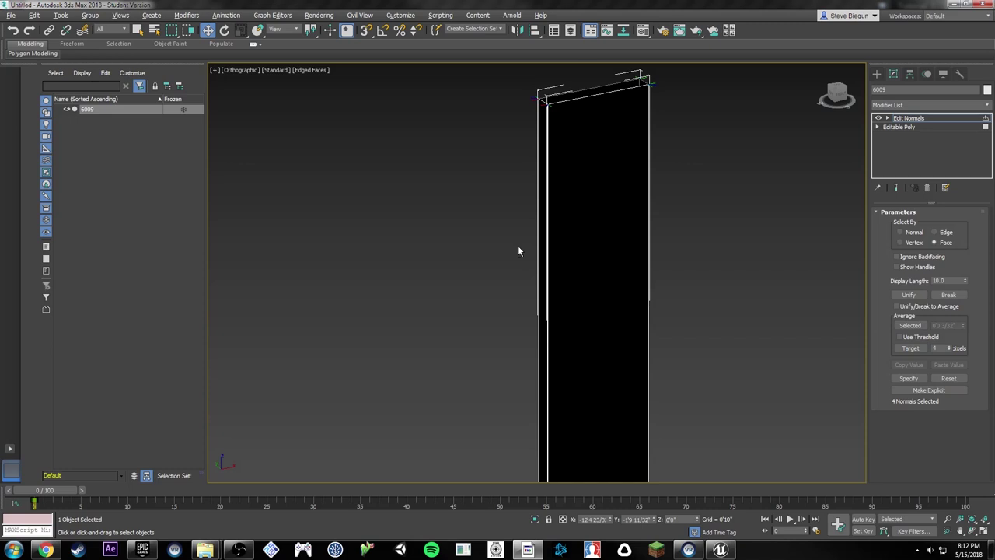
click(914, 324)
alt+middle_drag(739, 269, 642, 259)
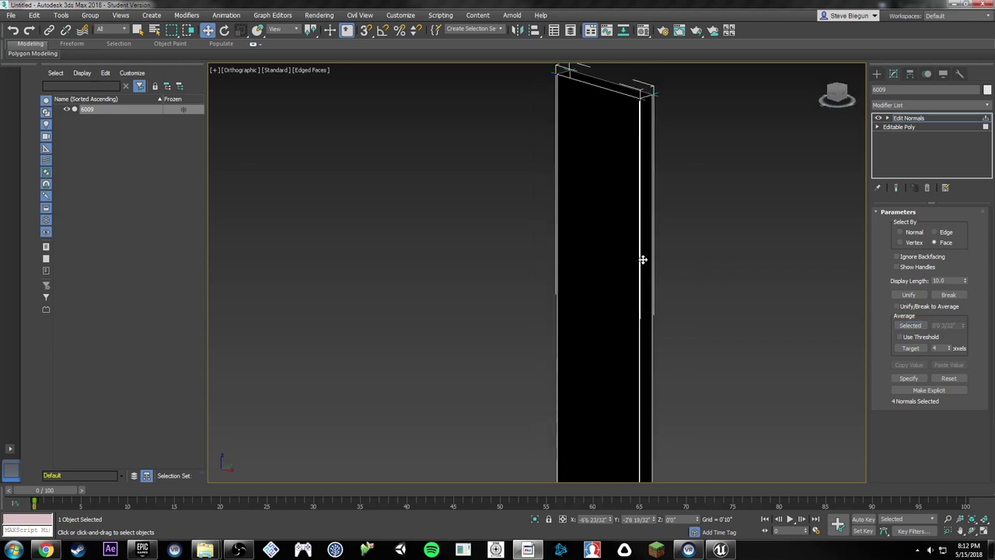
click(899, 326)
alt+middle_drag(778, 270, 677, 226)
Step: Collapse the wall to an Editable Poly and enter polygon editing
right_click(615, 252)
mouse_move(688, 362)
click(738, 366)
click(939, 224)
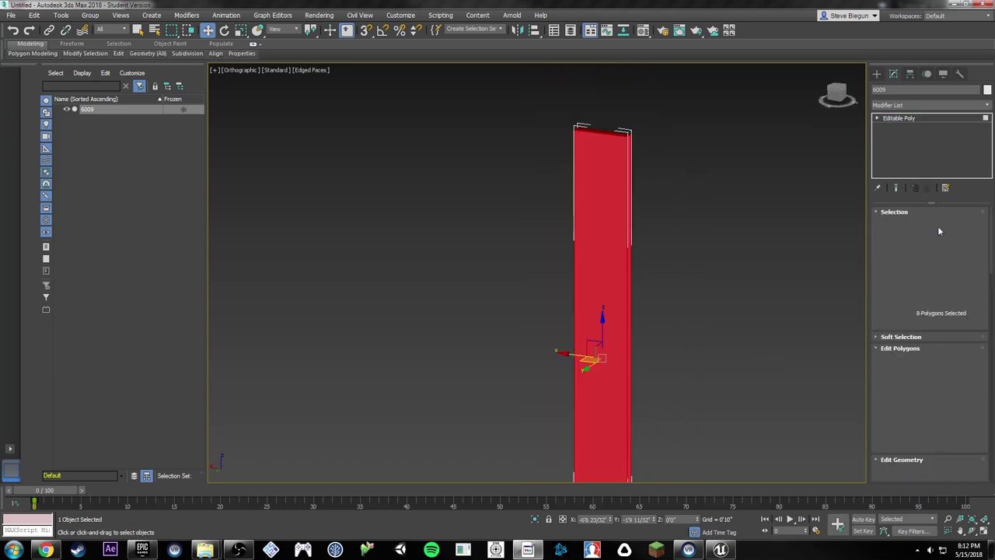
Step: Slice all side polygons horizontally near the wall's upper end with a slice plane
drag(981, 403, 974, 229)
scroll(978, 330, down, 5)
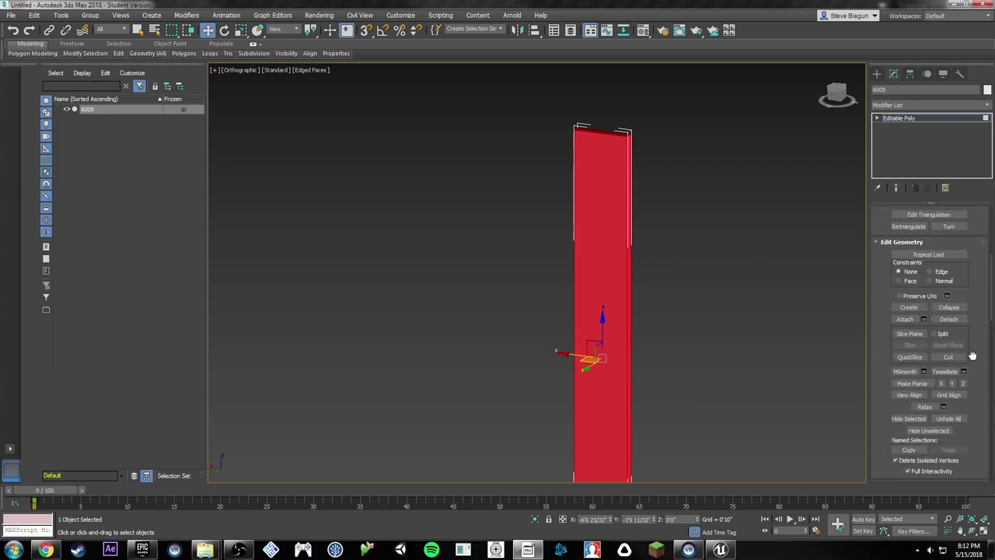
scroll(964, 419, up, 10)
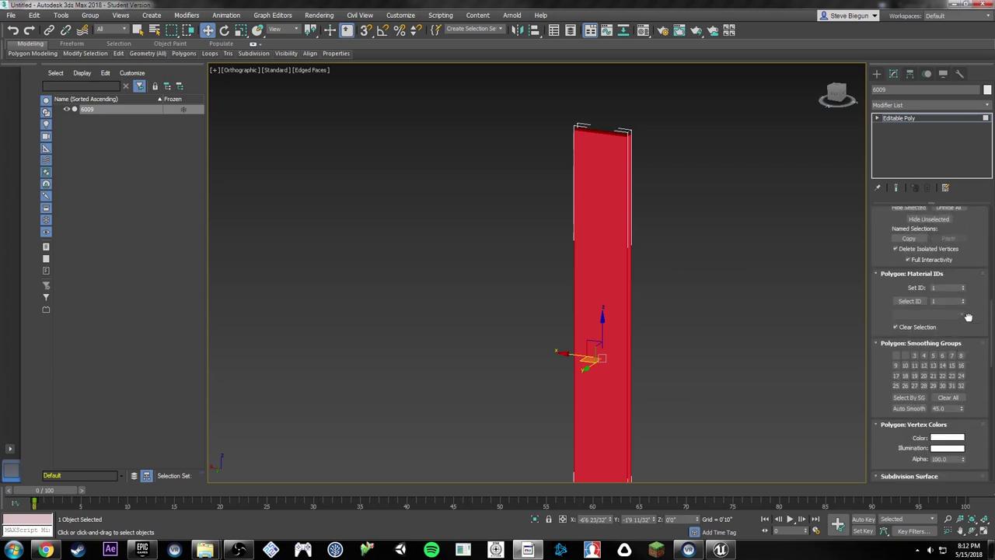
scroll(972, 240, up, 1)
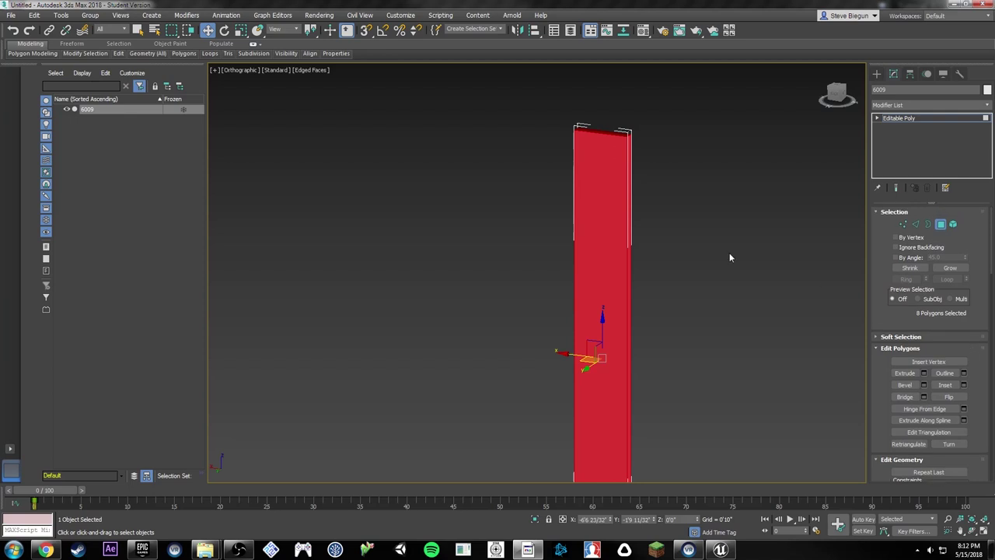
scroll(688, 218, down, 2)
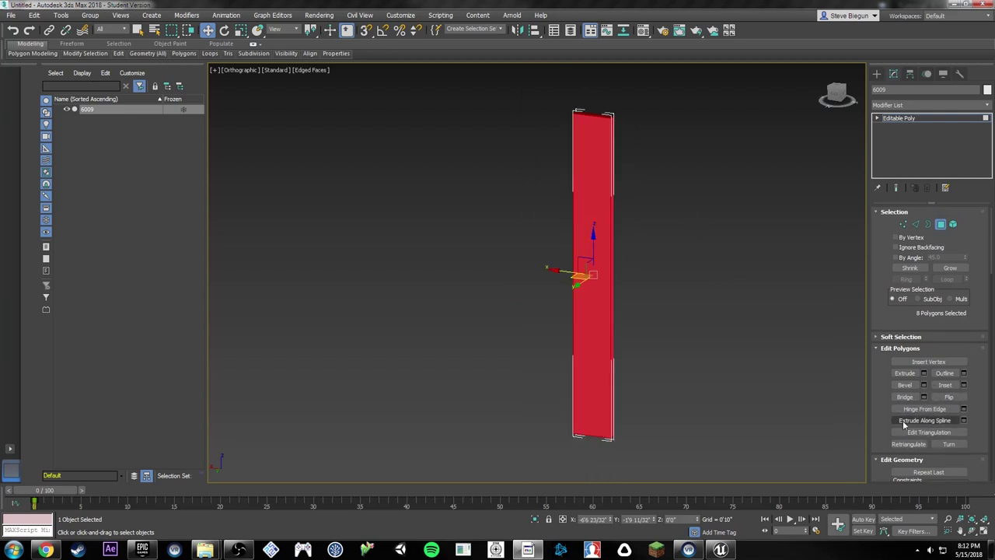
scroll(886, 358, down, 6)
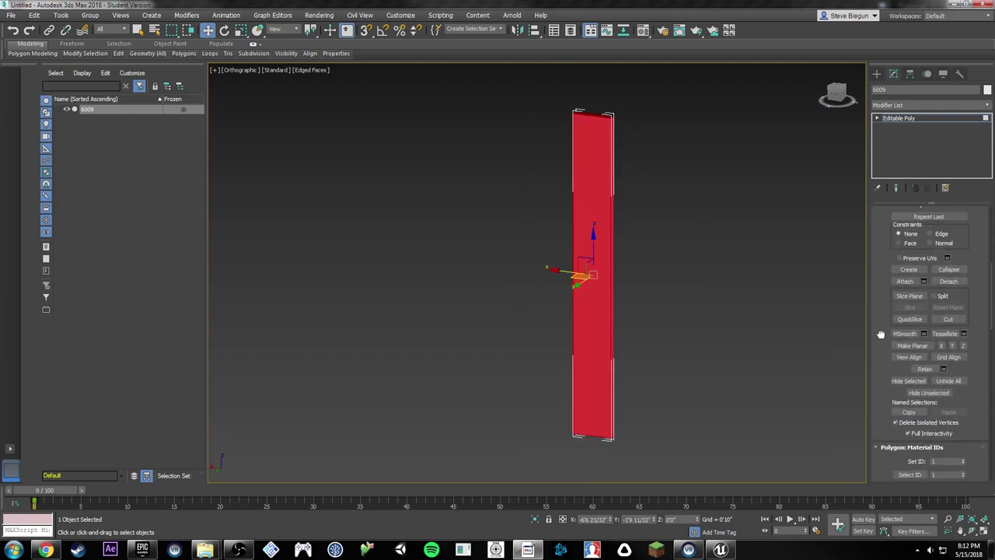
click(910, 297)
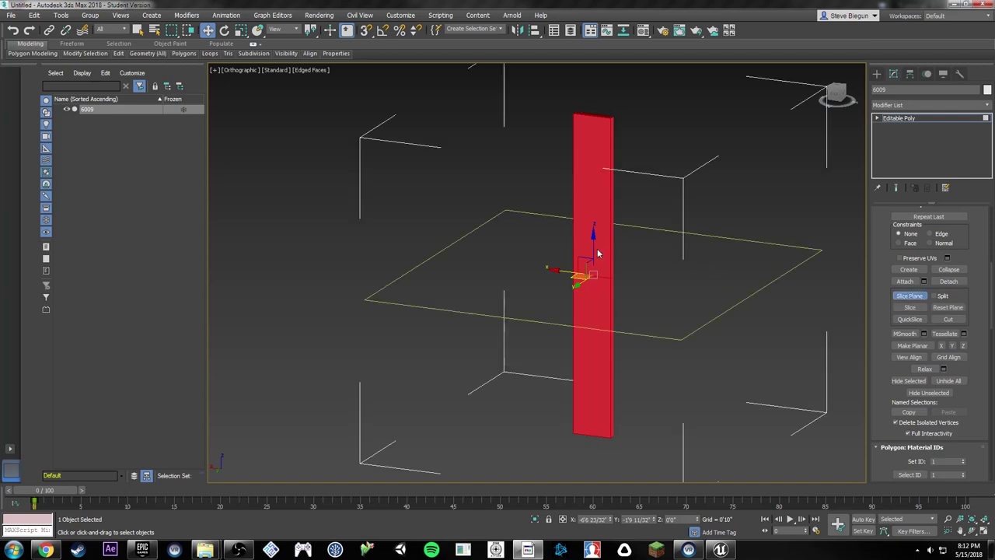
drag(597, 253, 589, 147)
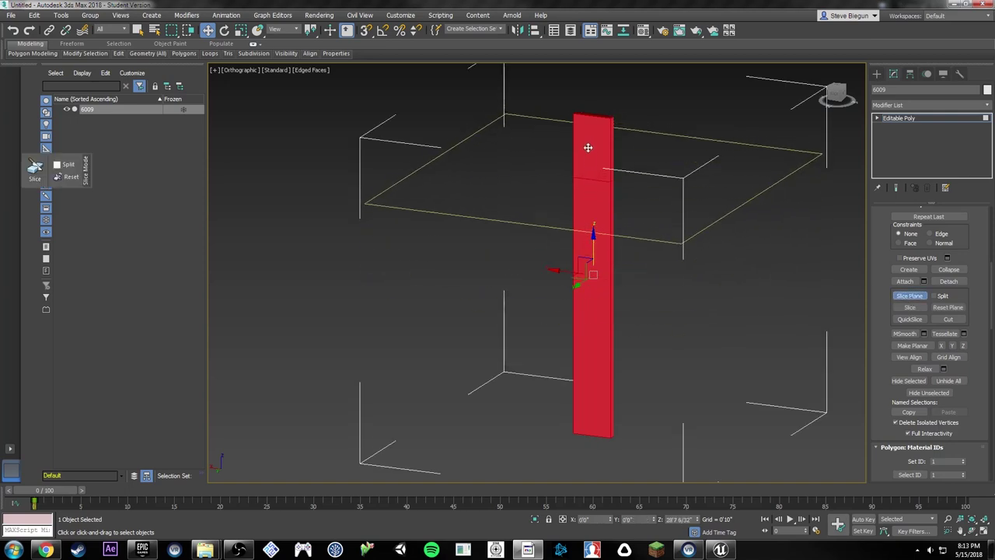
click(910, 309)
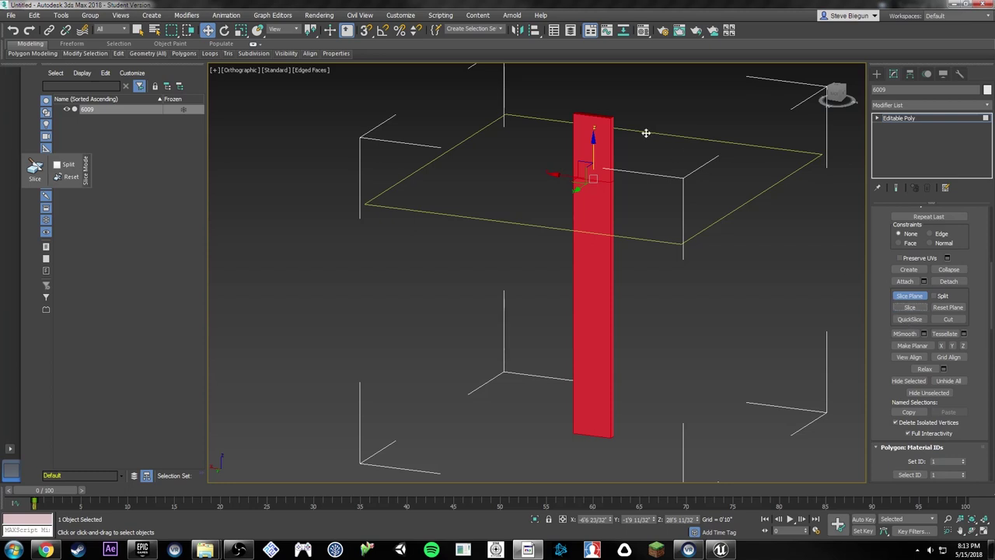
Step: Slice the wall at mid-height and again near its lower end, and leave Slice Plane mode
drag(593, 139, 599, 348)
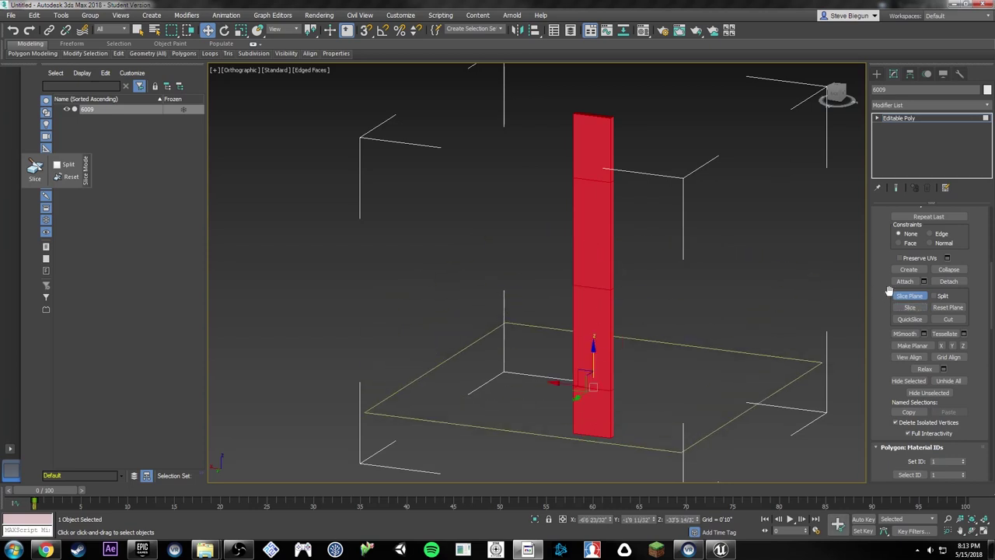
click(910, 308)
click(909, 296)
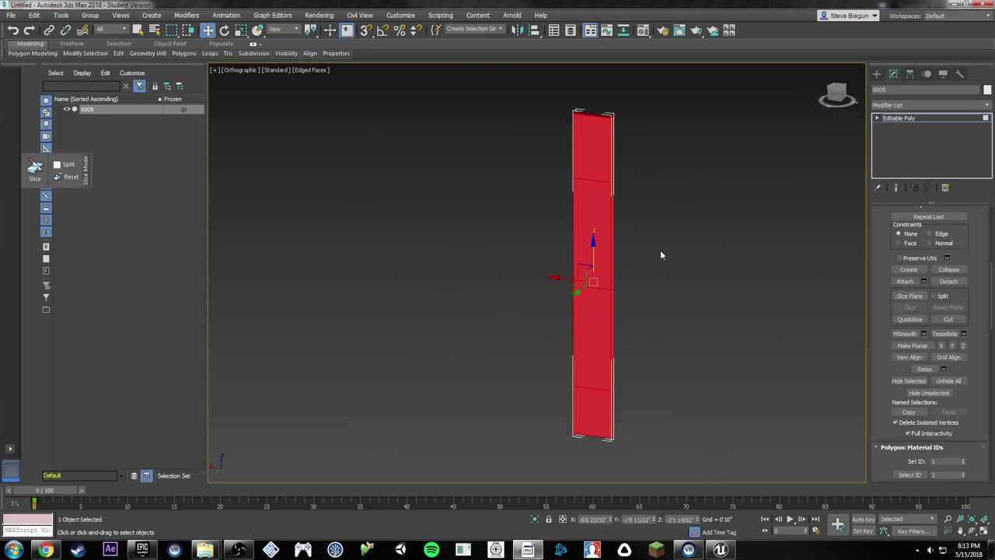
Step: Check at element level whether the sliced wall sections are separate elements
mouse_move(661, 255)
alt+middle_down()
mouse_move(539, 269)
mouse_move(649, 266)
alt+middle_up()
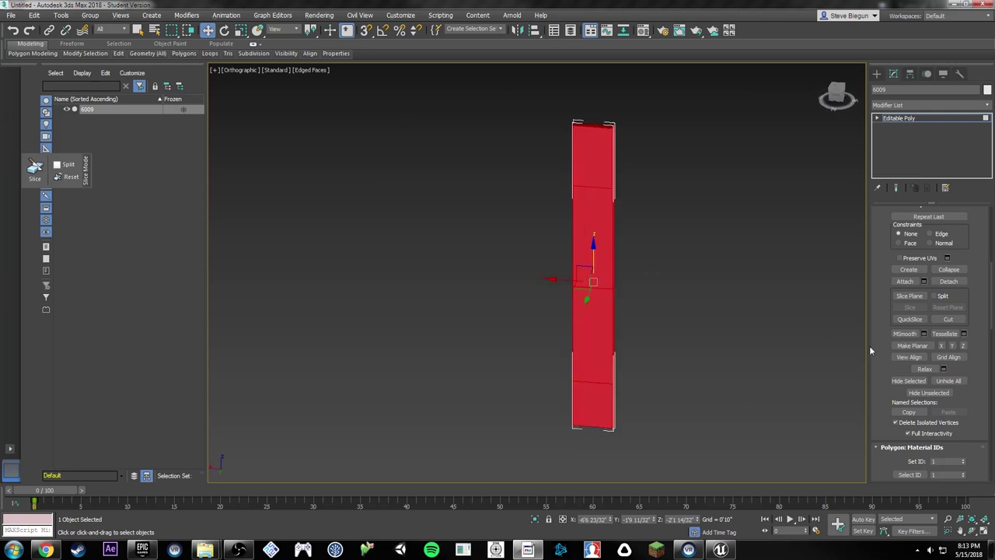
drag(880, 417, 868, 171)
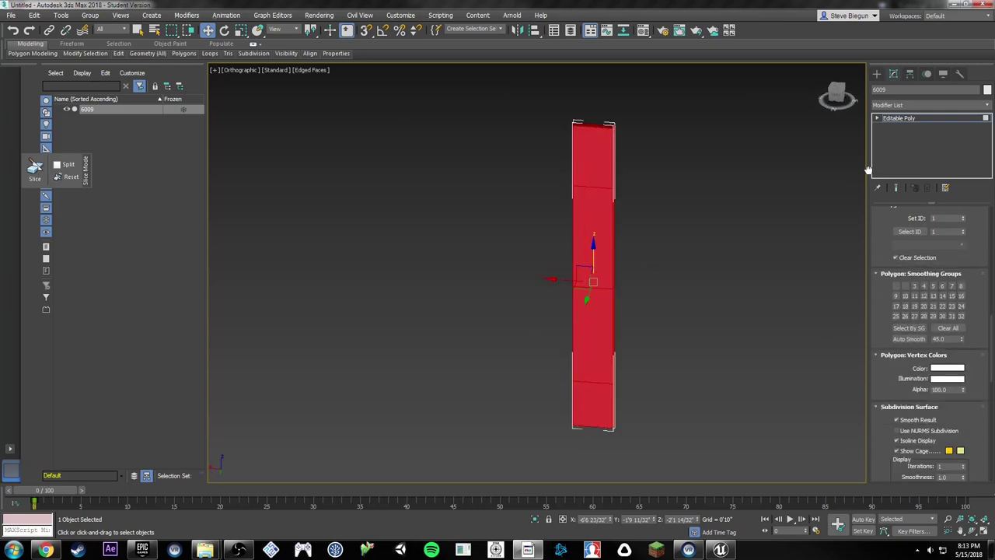
scroll(880, 388, up, 10)
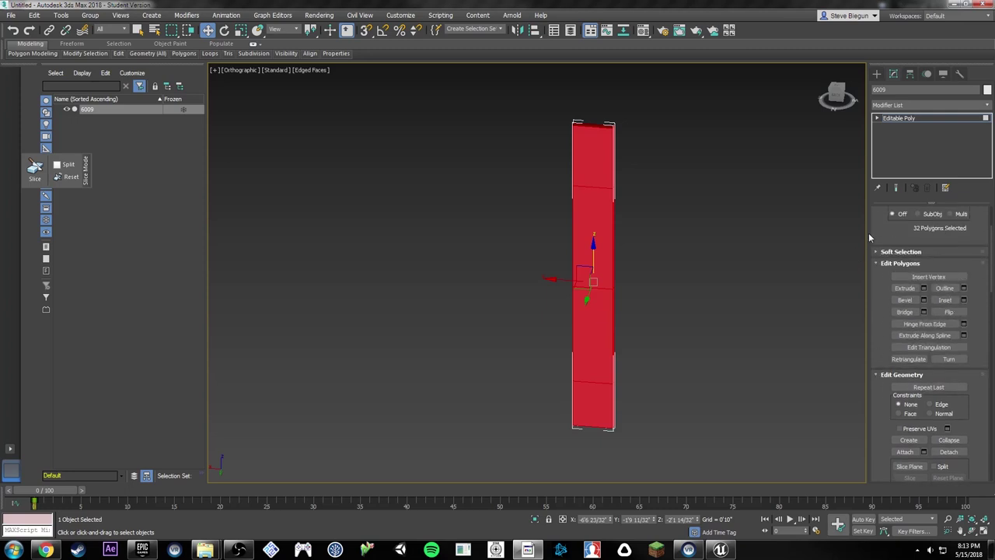
key(5)
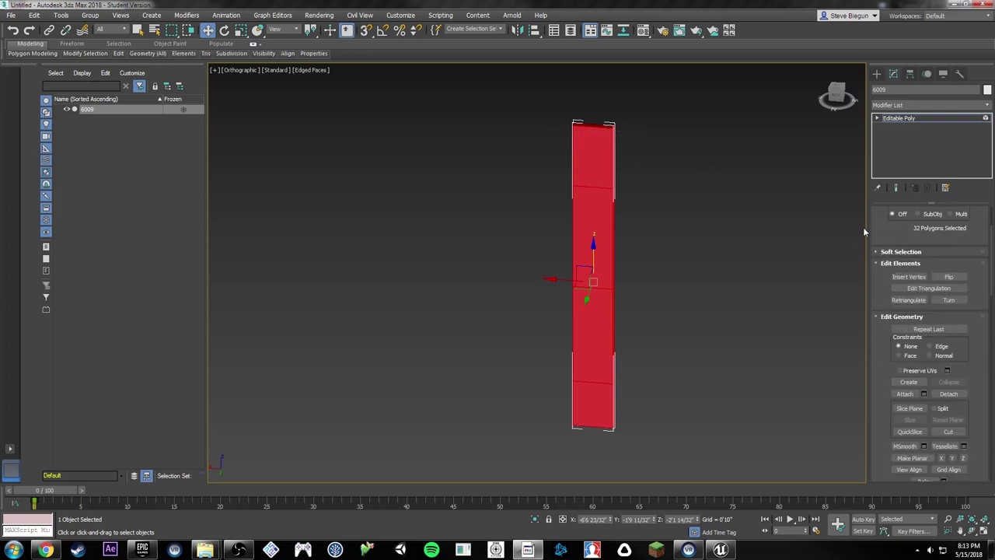
scroll(896, 397, up, 2)
click(699, 212)
click(604, 160)
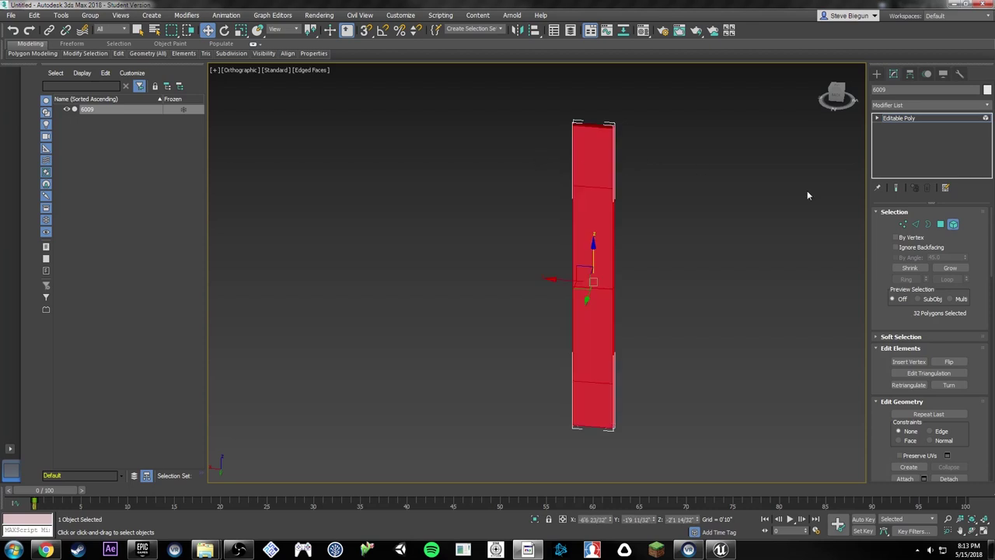
Step: Select the polygons of the wall's top section and detach them as a separate object
key(4)
drag(506, 153, 506, 152)
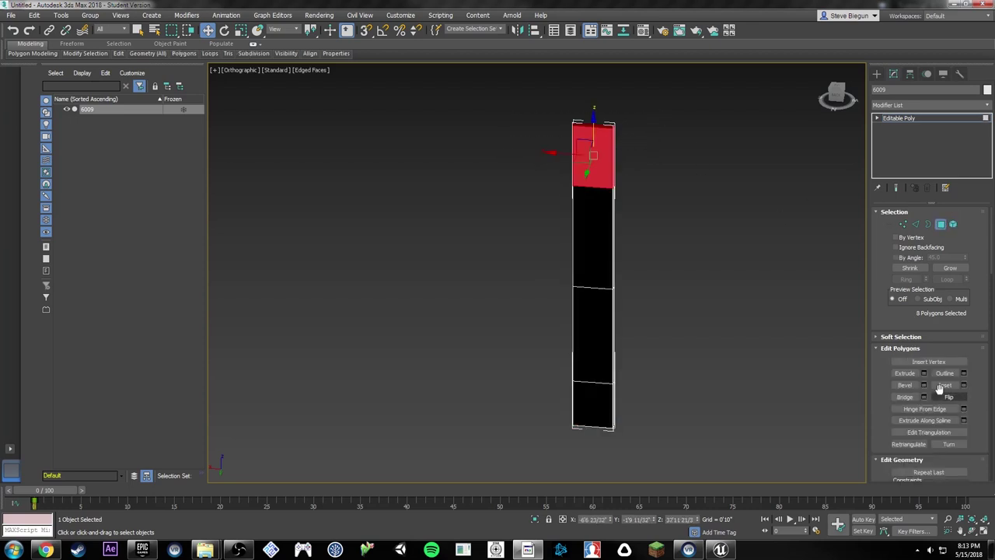
scroll(882, 424, down, 3)
click(949, 392)
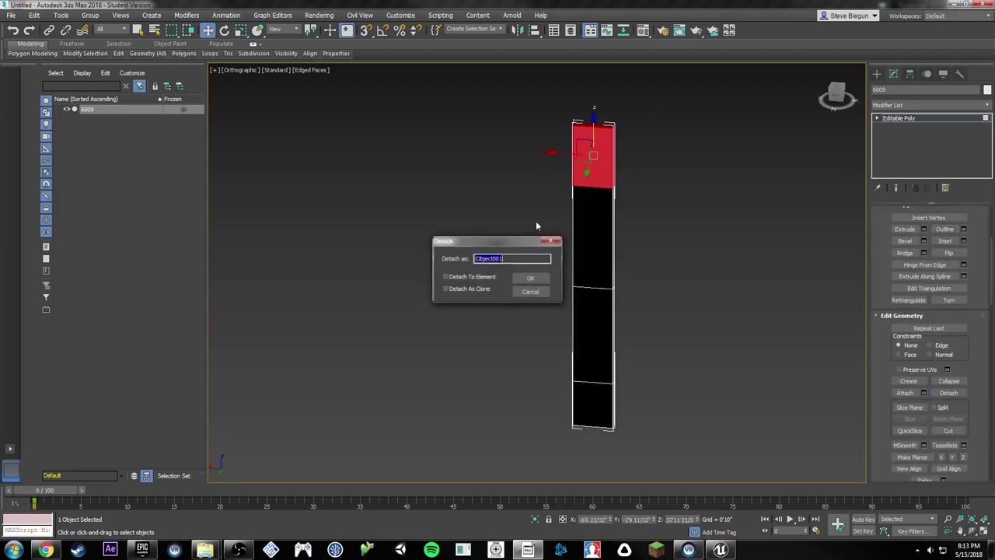
click(526, 275)
Step: Detach the upper-middle and lower-middle wall sections as two separate objects
drag(516, 238, 626, 237)
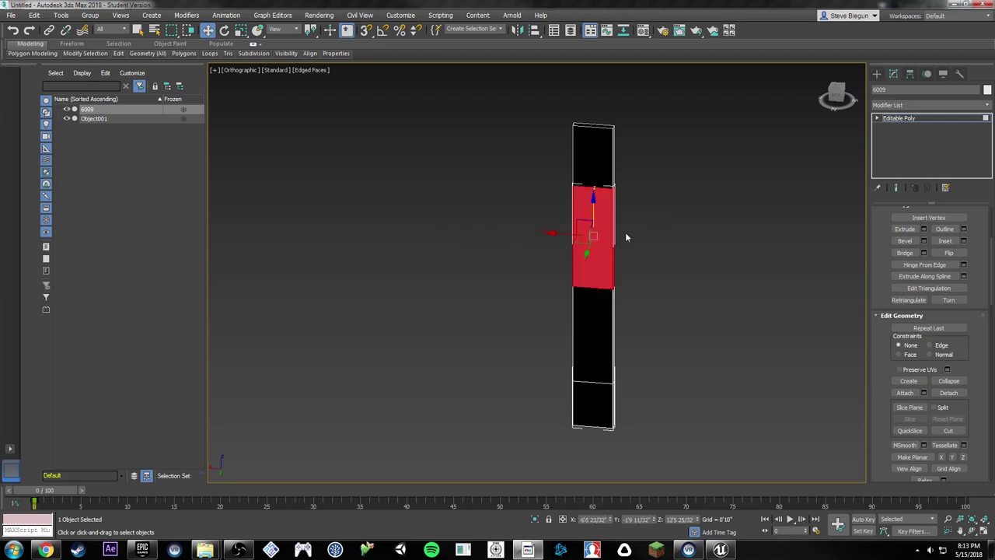
click(948, 393)
click(528, 278)
drag(729, 334, 770, 354)
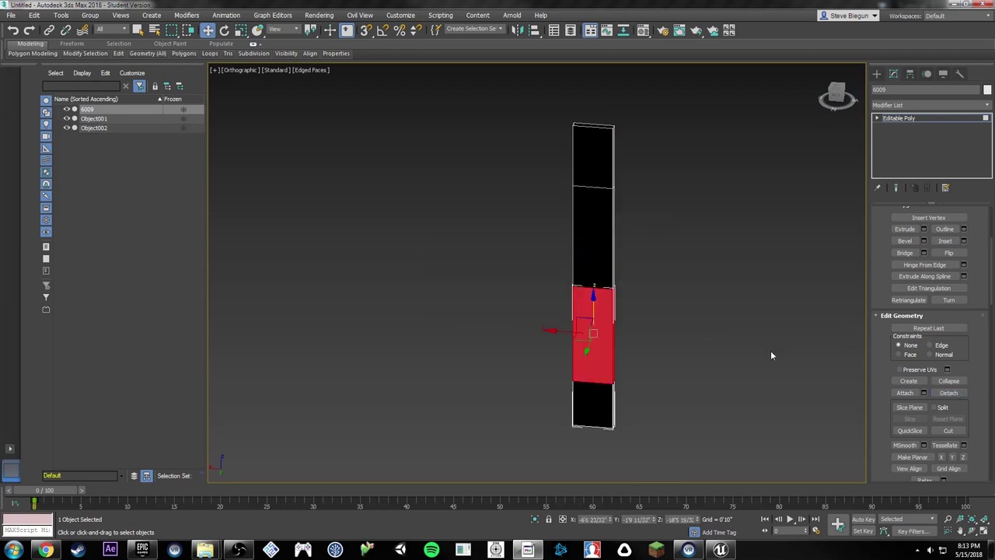
click(942, 393)
click(528, 278)
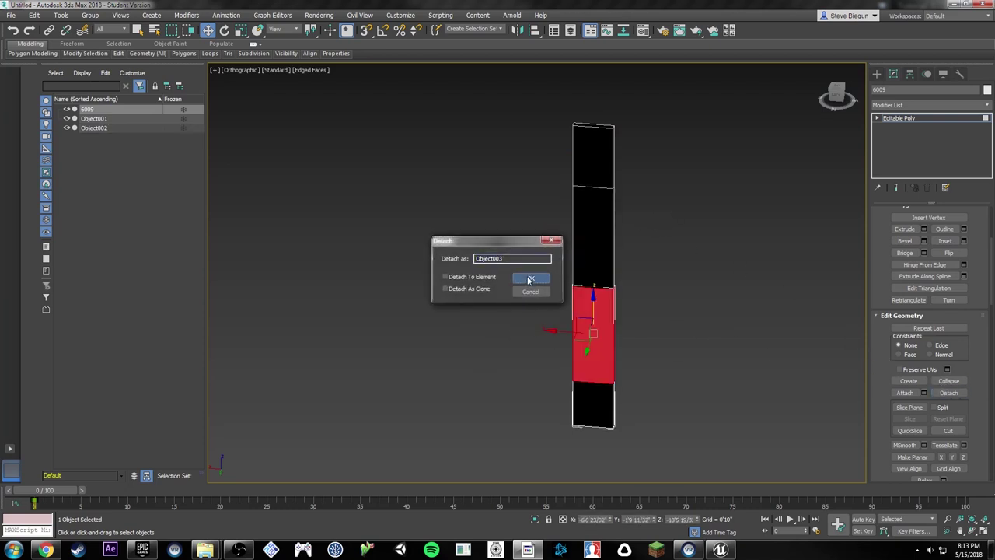
Step: Leave polygon editing and export the wall's bottom section (6009) as TallShape_1 in FBX format to the FBX folder
click(876, 73)
click(34, 15)
mouse_move(11, 14)
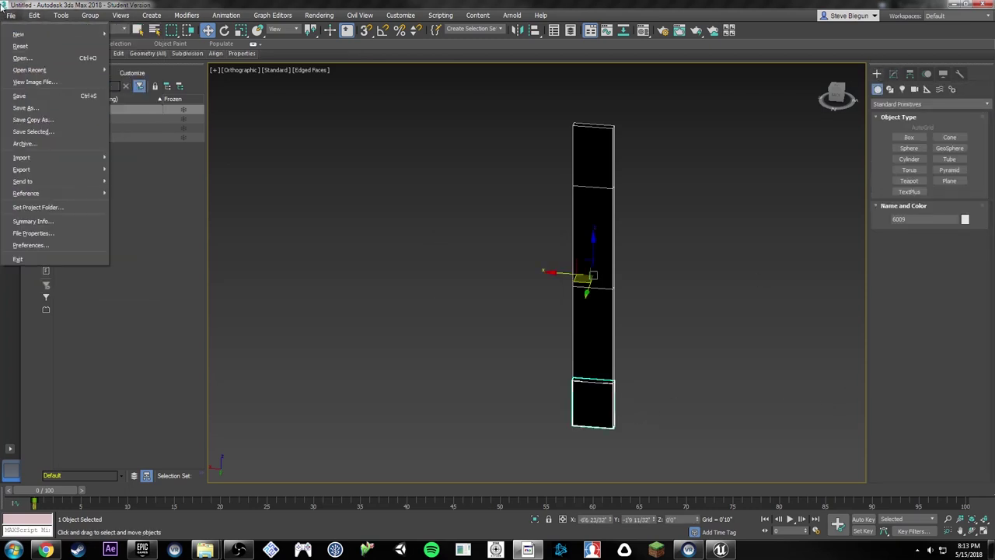
mouse_move(51, 168)
click(148, 188)
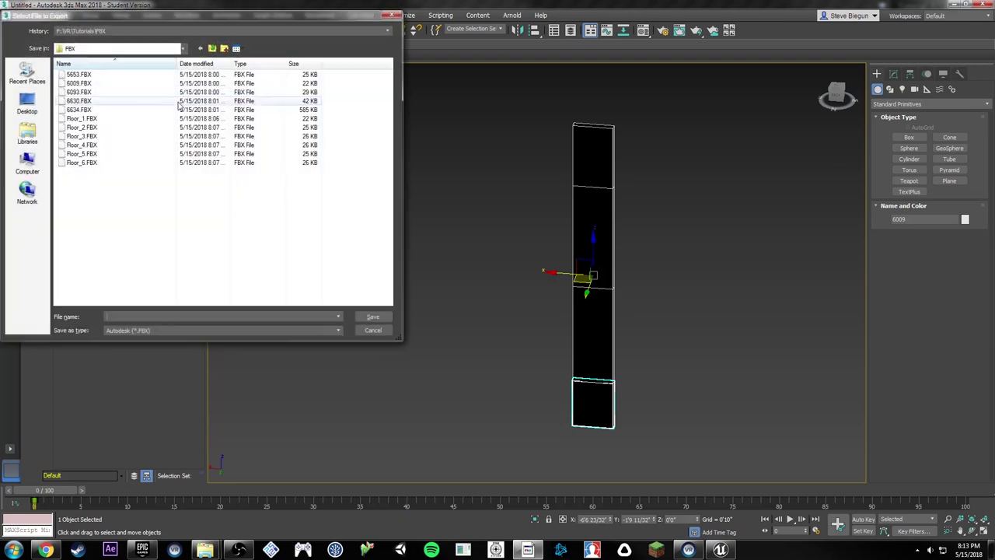
click(108, 119)
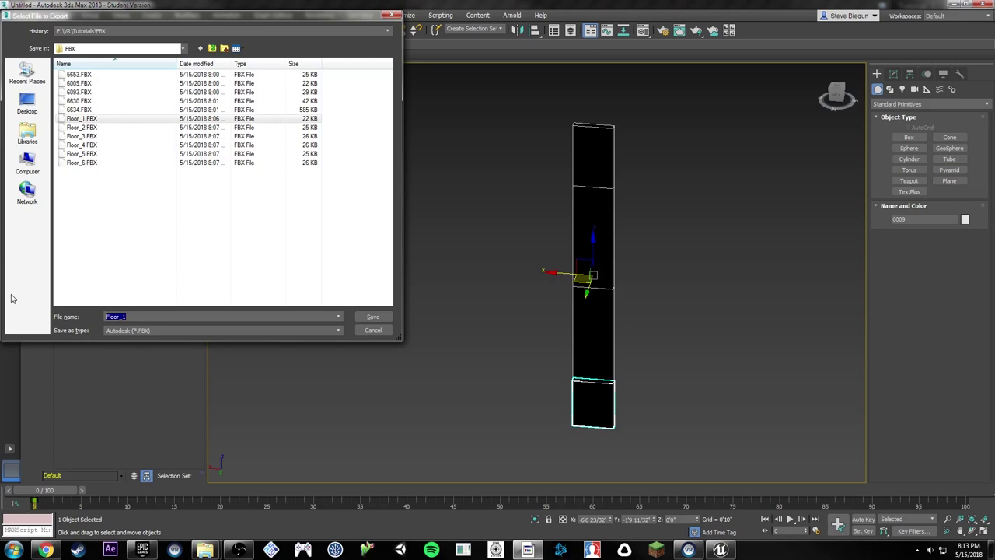
text(TallShape)
key(Return)
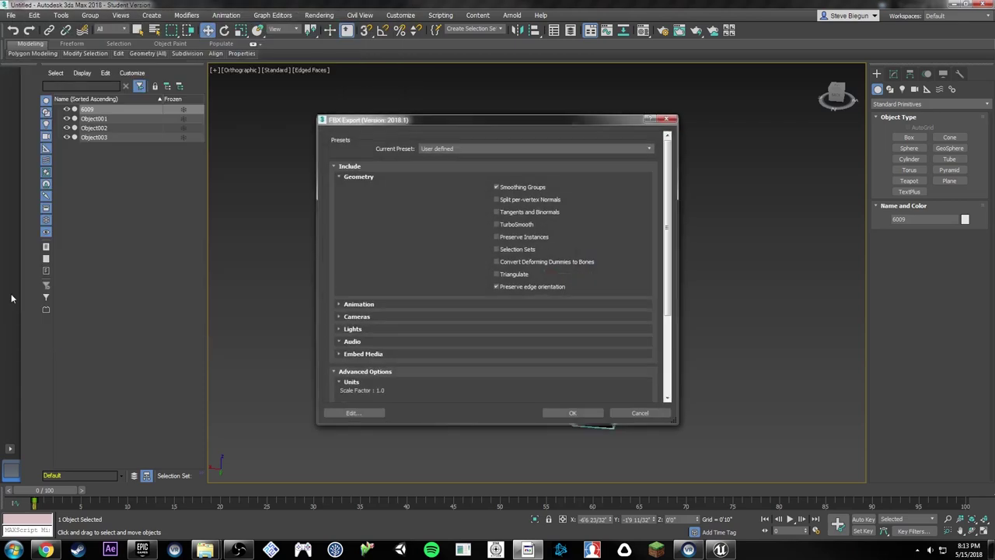
key(Return)
Step: Select the wall's lower-middle section and export only that object as TallShape_2 in FBX format
click(561, 336)
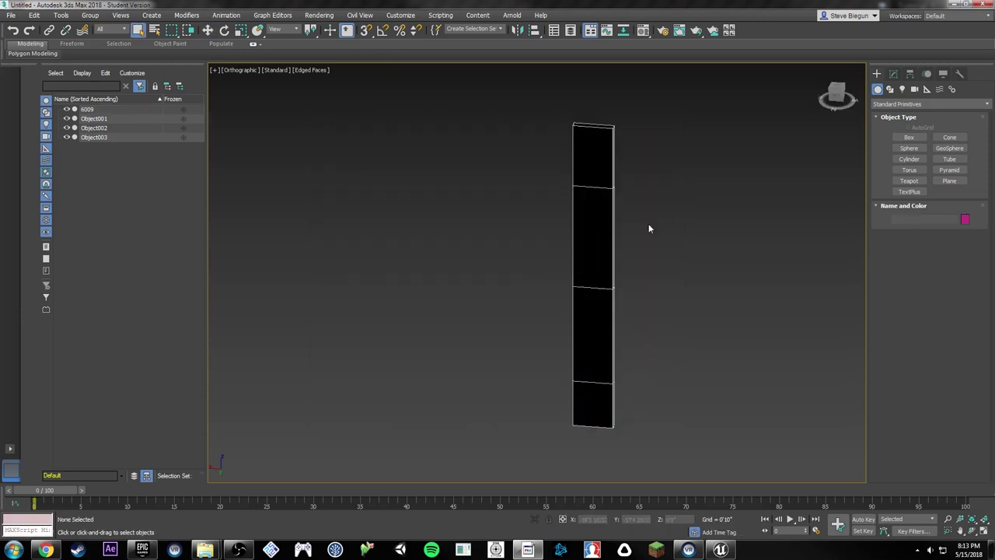
click(593, 311)
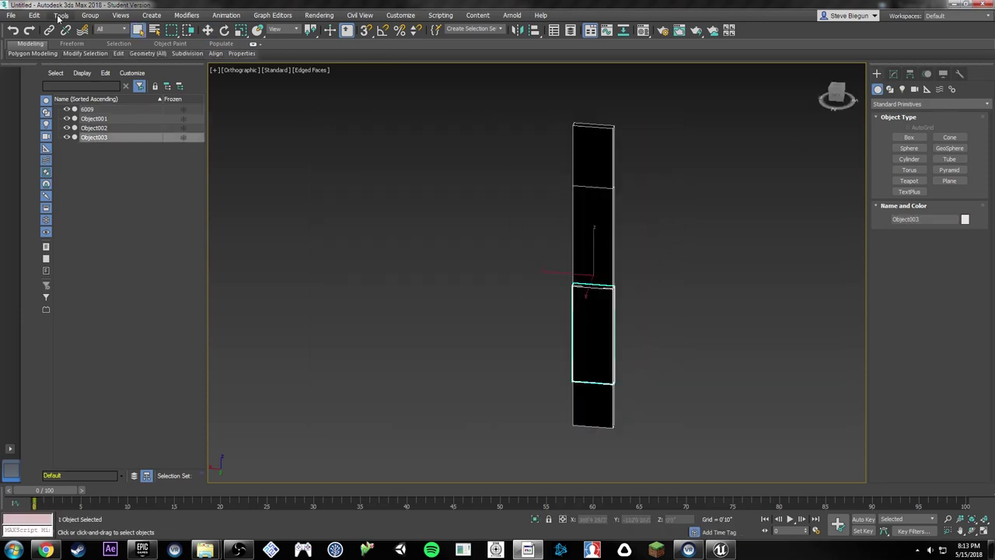
click(14, 17)
mouse_move(48, 166)
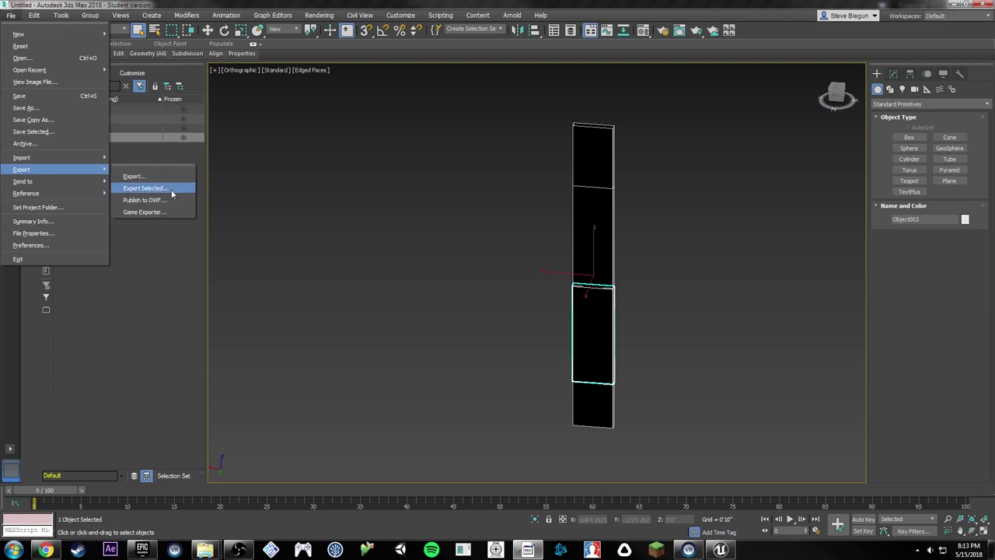
click(167, 192)
click(100, 170)
click(169, 315)
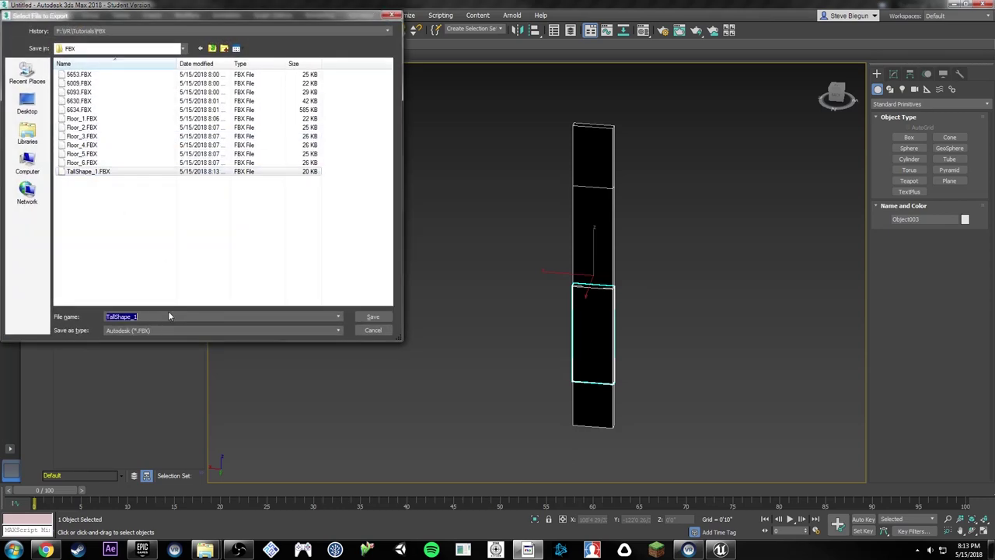
click(172, 315)
key(BackSpace)
key(Return)
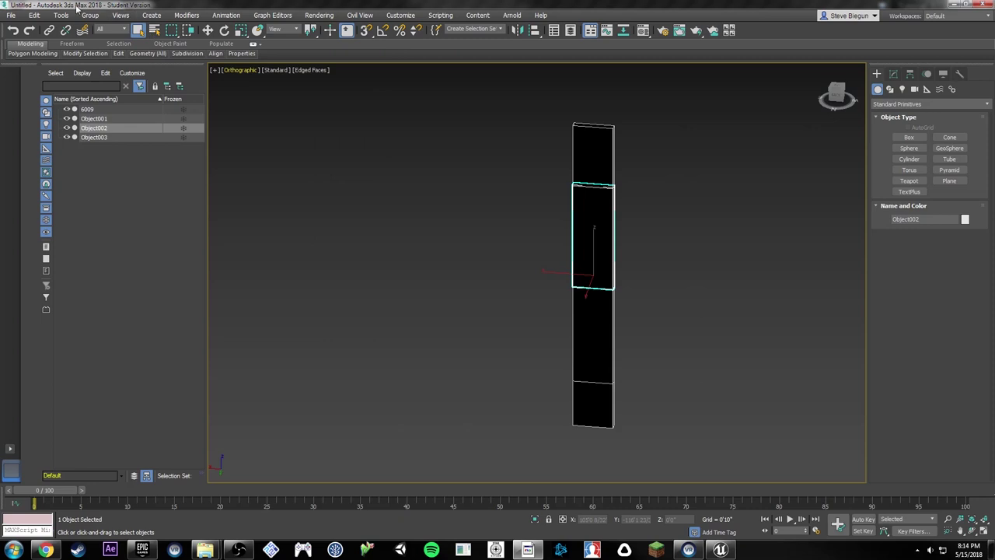
Step: Export the wall's selected upper-middle section as TallShape_3 in FBX format
click(11, 15)
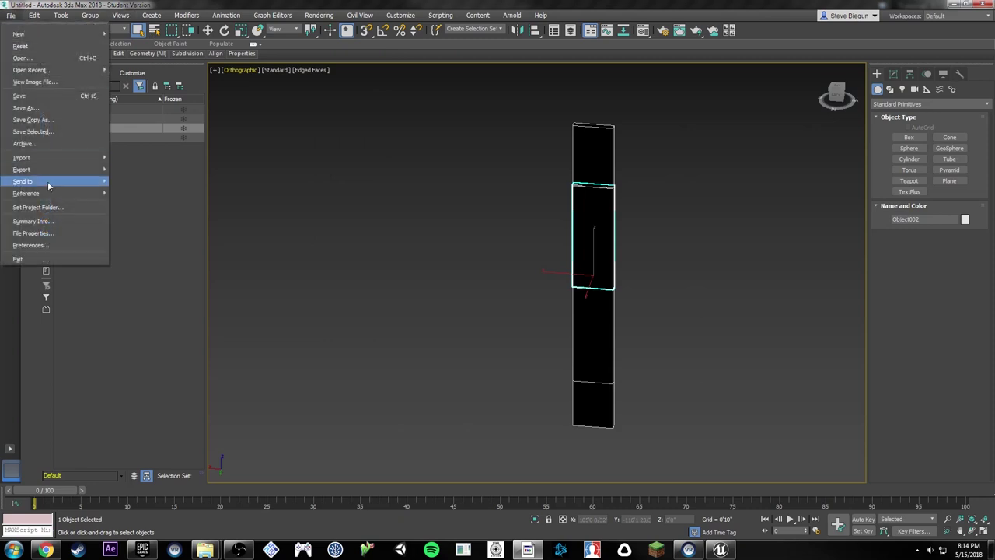
mouse_move(54, 170)
click(137, 188)
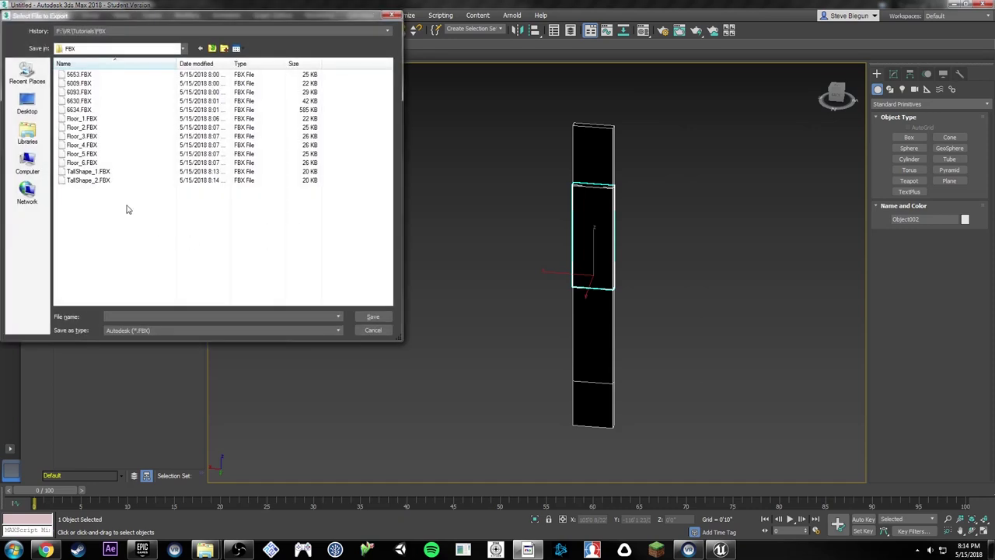
click(122, 180)
click(188, 314)
key(BackSpace)
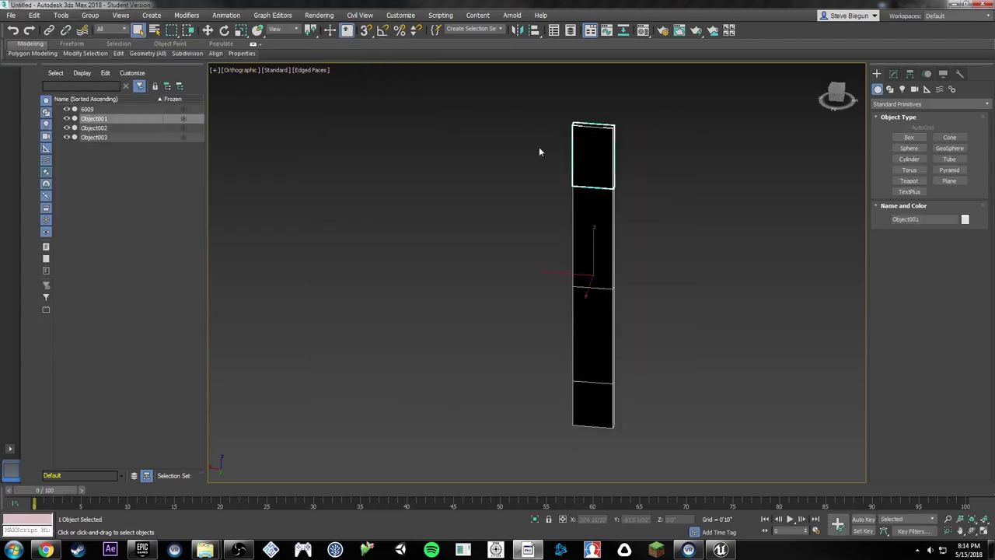
Step: Export the wall's selected top section as TallShape_4 in FBX format
click(11, 15)
mouse_move(67, 169)
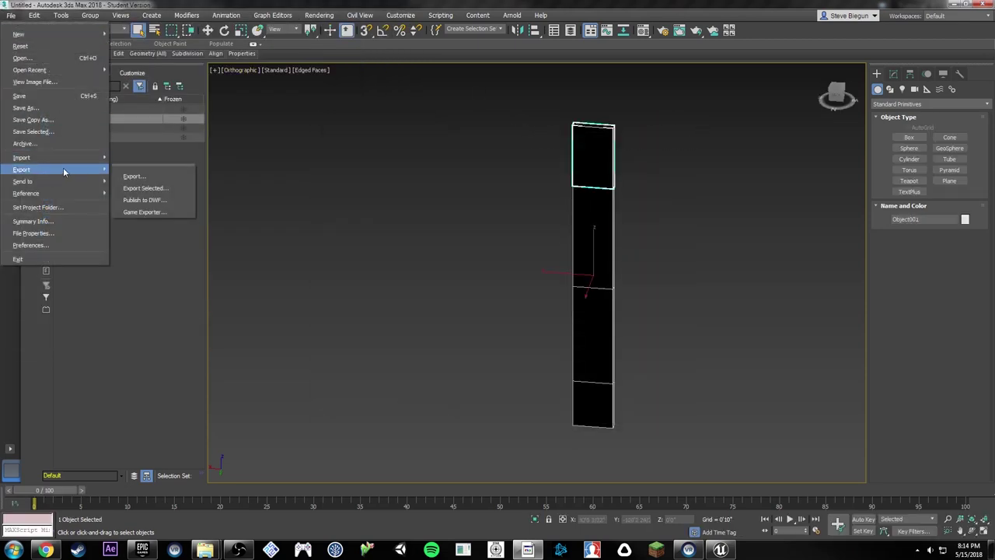
click(152, 188)
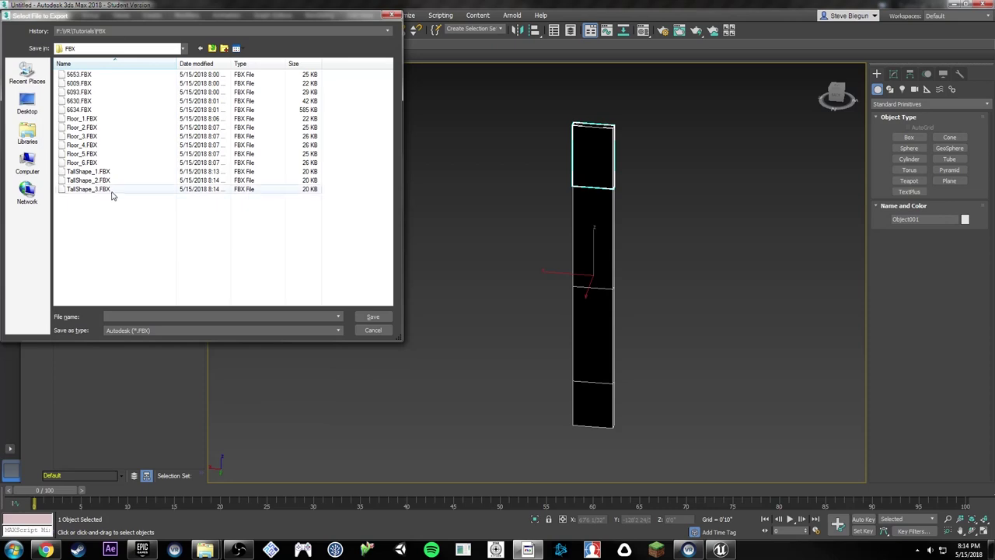
click(108, 189)
click(153, 316)
click(156, 315)
key(BackSpace)
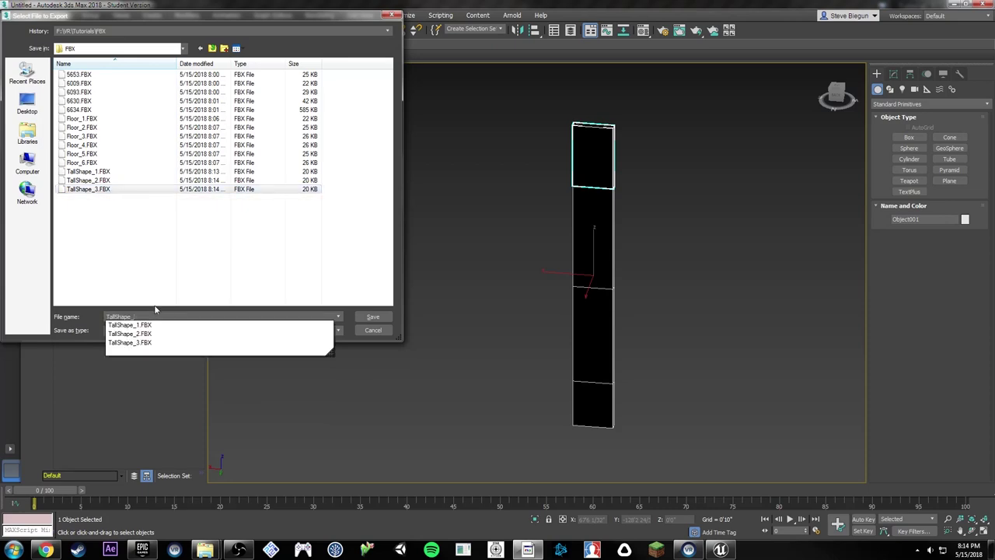
text(4)
key(Return)
key(Return)
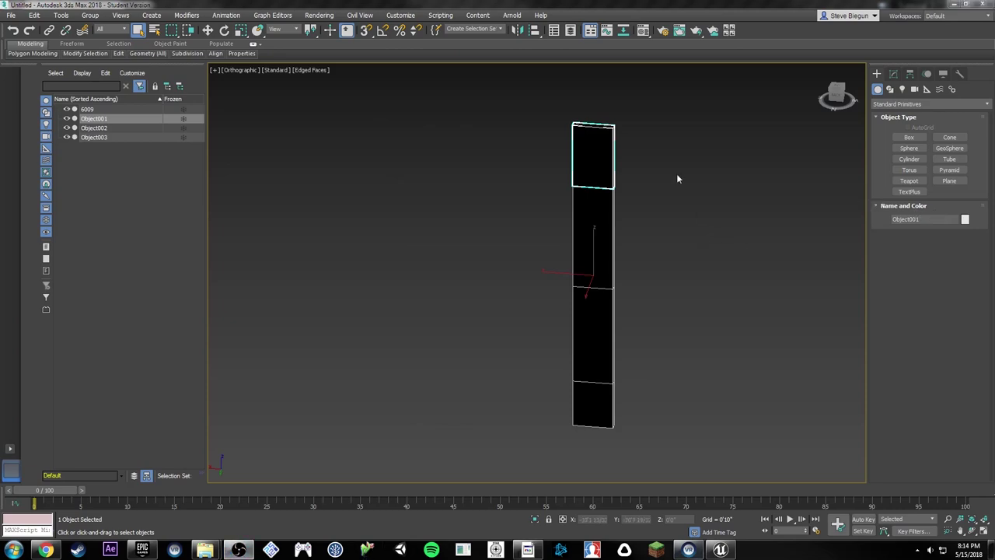
Step: Switch to Unreal Editor, select the original hollow core floor in the level, and locate its mesh in the Content Browser
click(953, 5)
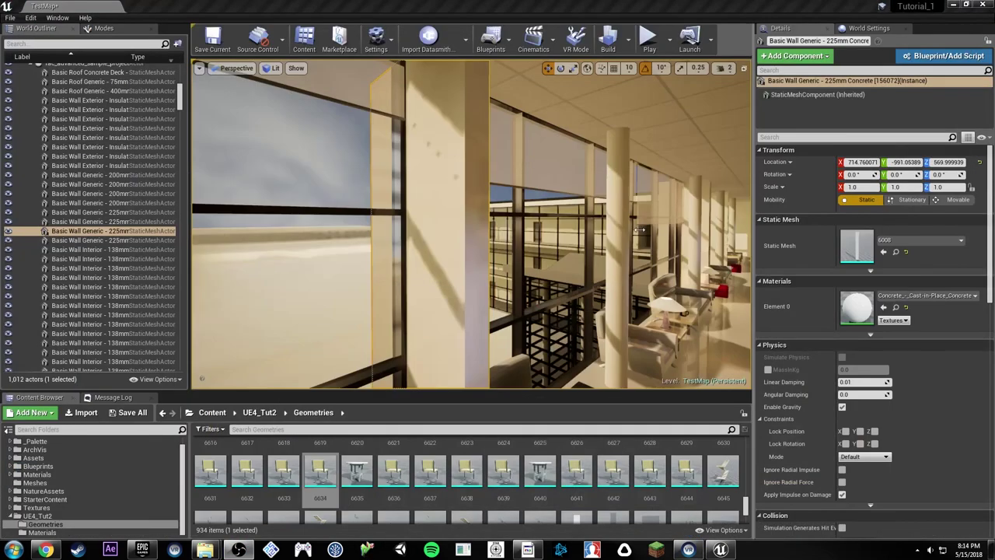
right_drag(638, 230, 591, 261)
right_drag(497, 229, 583, 288)
click(469, 297)
right_drag(469, 297, 435, 300)
right_drag(555, 337, 569, 338)
key(ctrl+b)
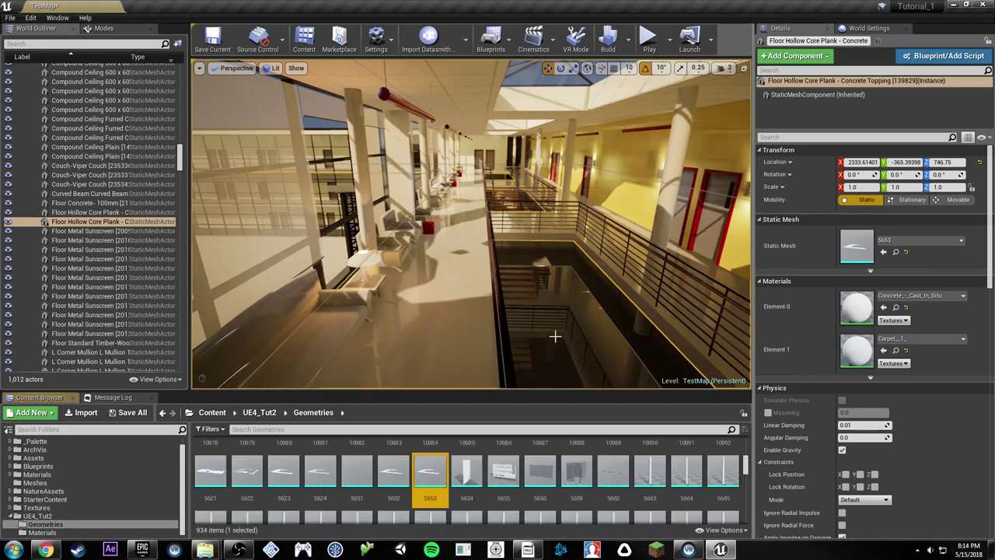
Step: Open the project's Content > Meshes folder as the import destination
click(268, 414)
click(264, 413)
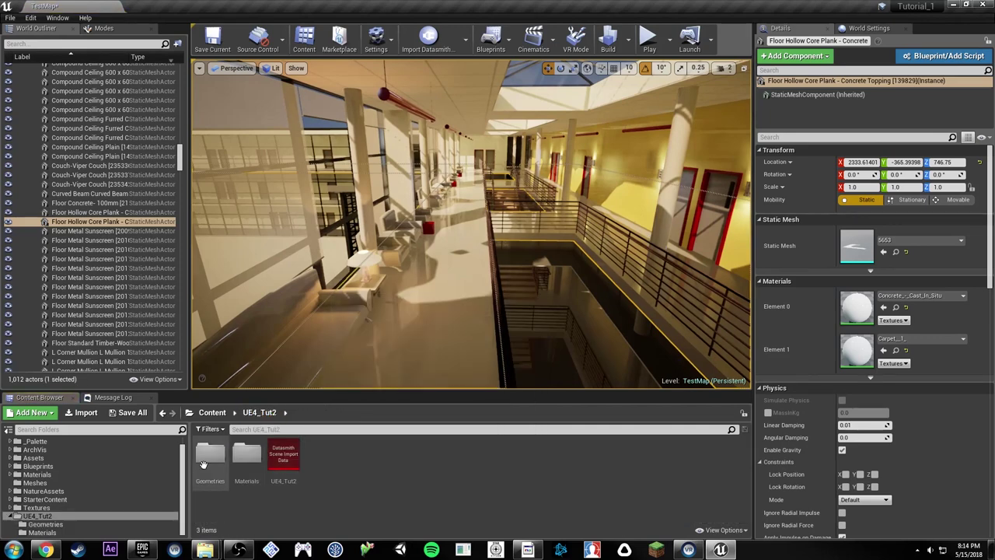
click(211, 413)
double_click(393, 454)
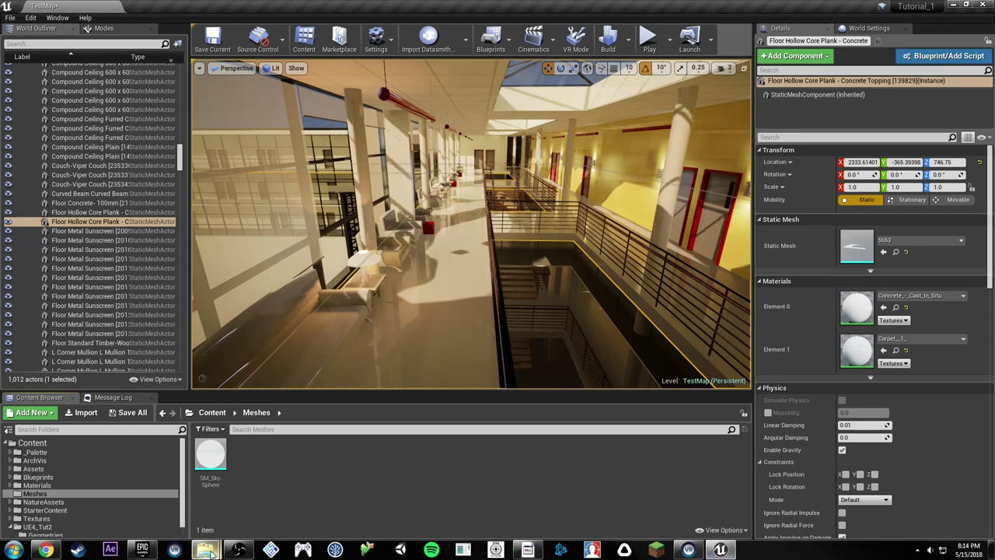
Step: Bring the files Floor_1.FBX to Floor_6.FBX from the FBX folder in Windows Explorer into Unreal's Meshes folder
mouse_move(205, 549)
click(139, 487)
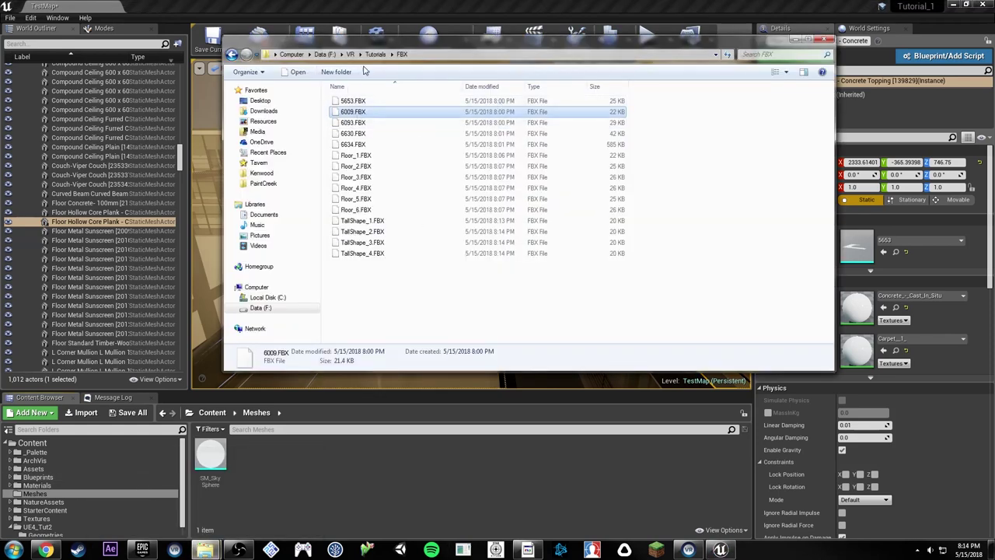
drag(377, 47, 420, 31)
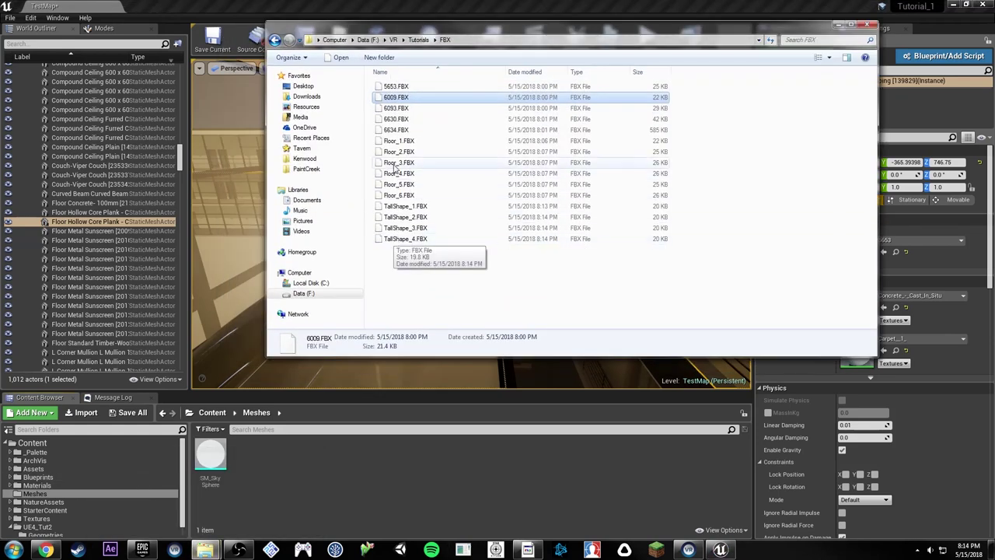
click(398, 141)
shift+click(408, 195)
drag(407, 196, 348, 454)
click(445, 438)
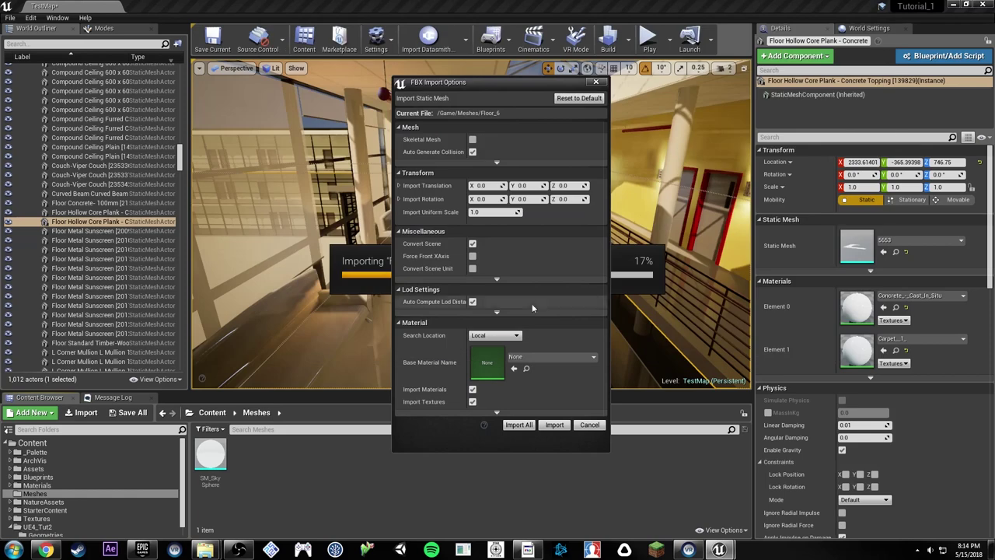
Step: Turn off Auto Generate Collision, keep Generate Lightmap UVs enabled, and import all six floor meshes with these options
click(498, 162)
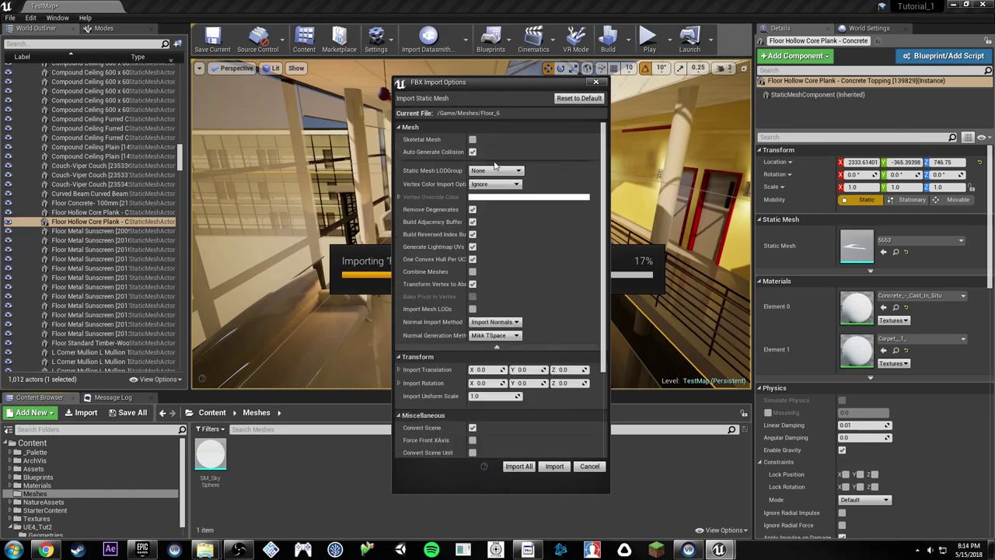
click(472, 151)
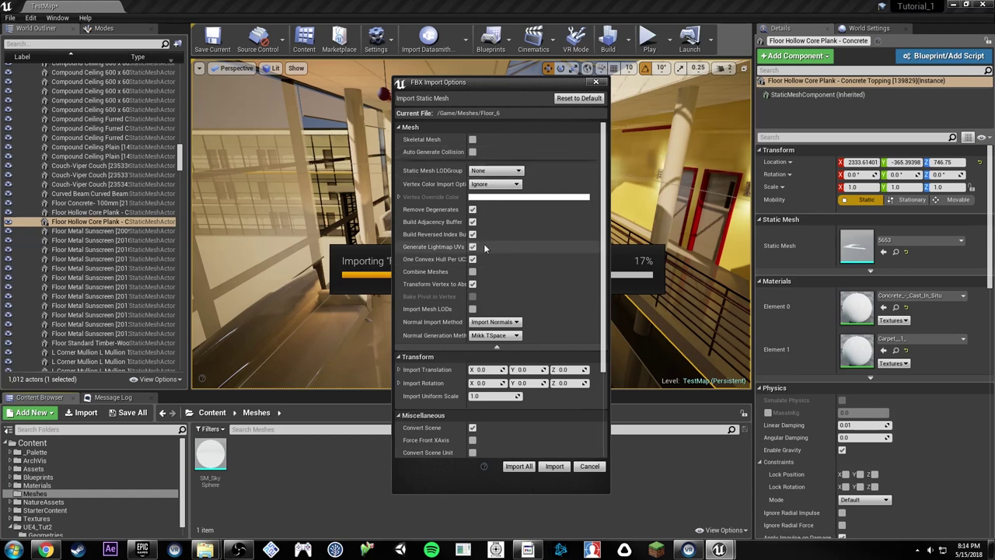
click(473, 246)
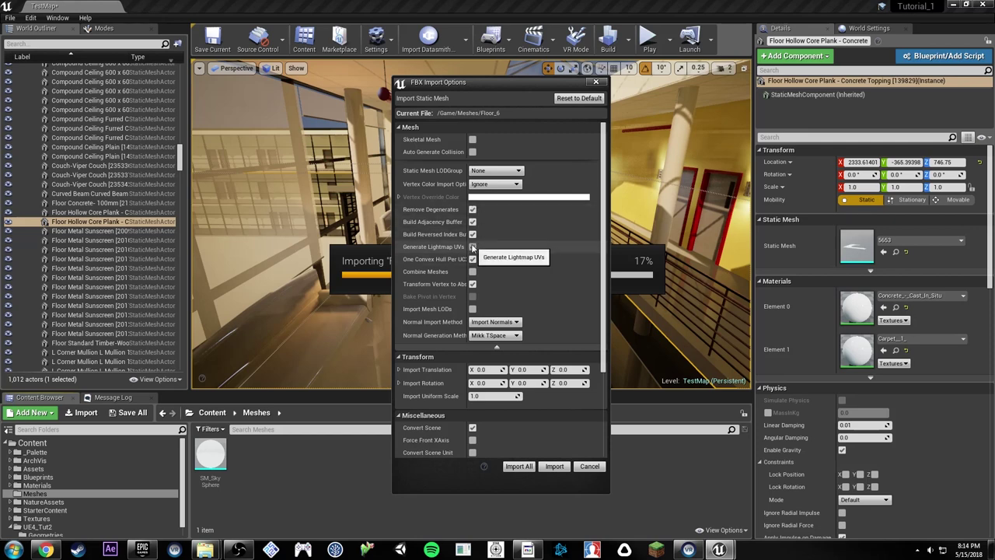
click(472, 247)
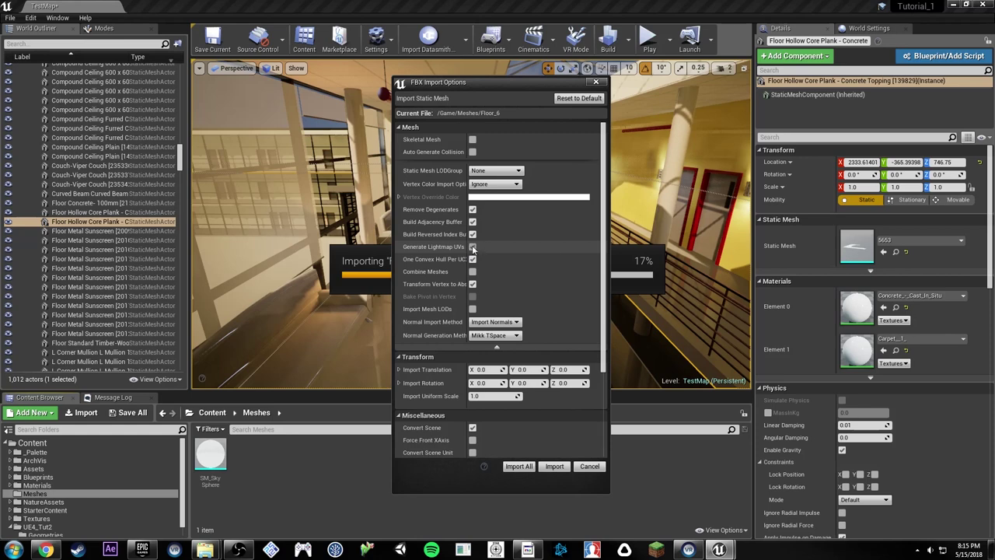
drag(463, 246, 474, 246)
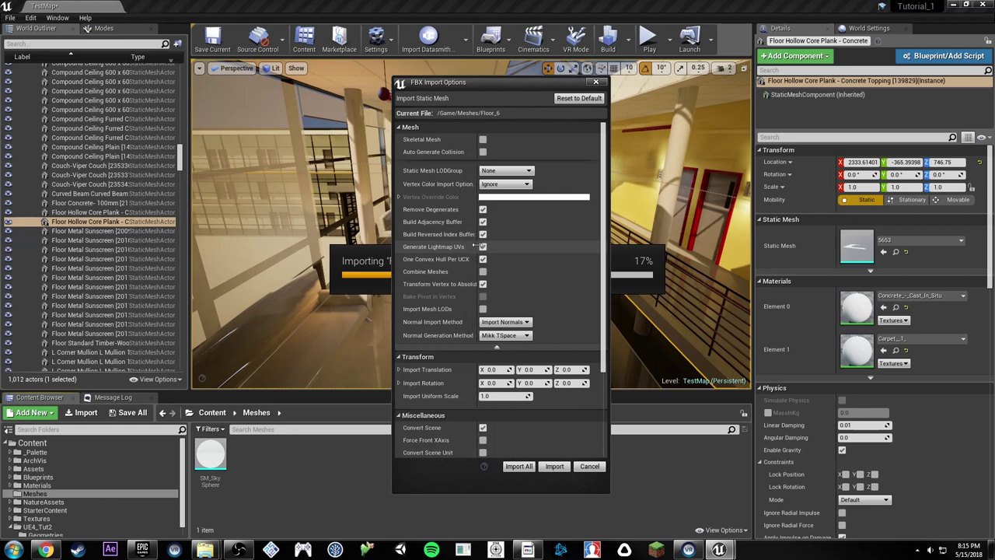
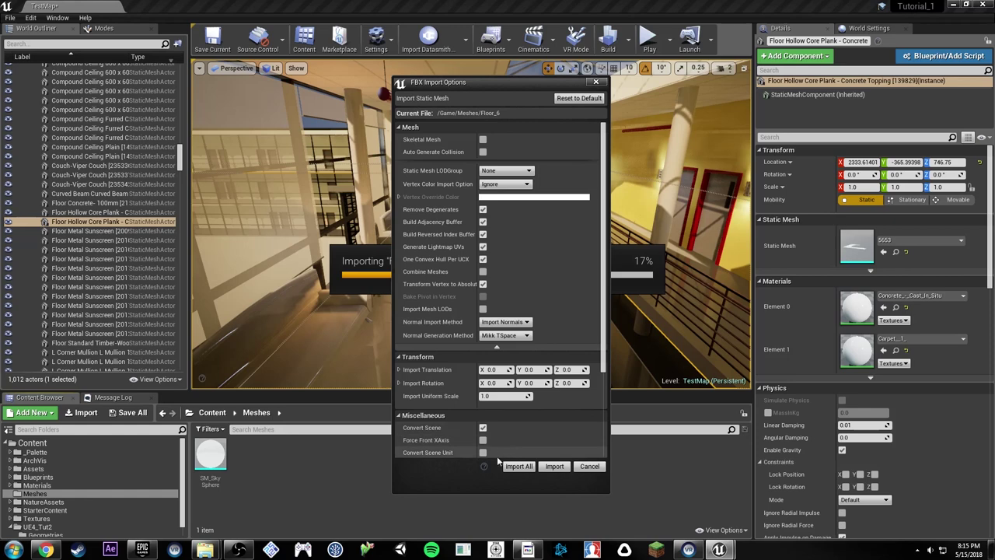
scroll(521, 435, down, 3)
scroll(550, 414, down, 2)
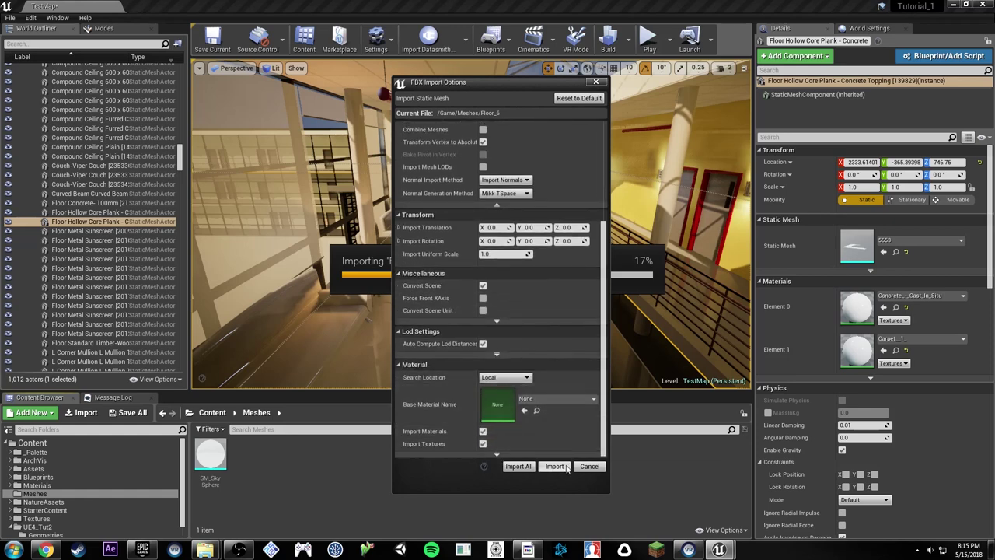
click(519, 466)
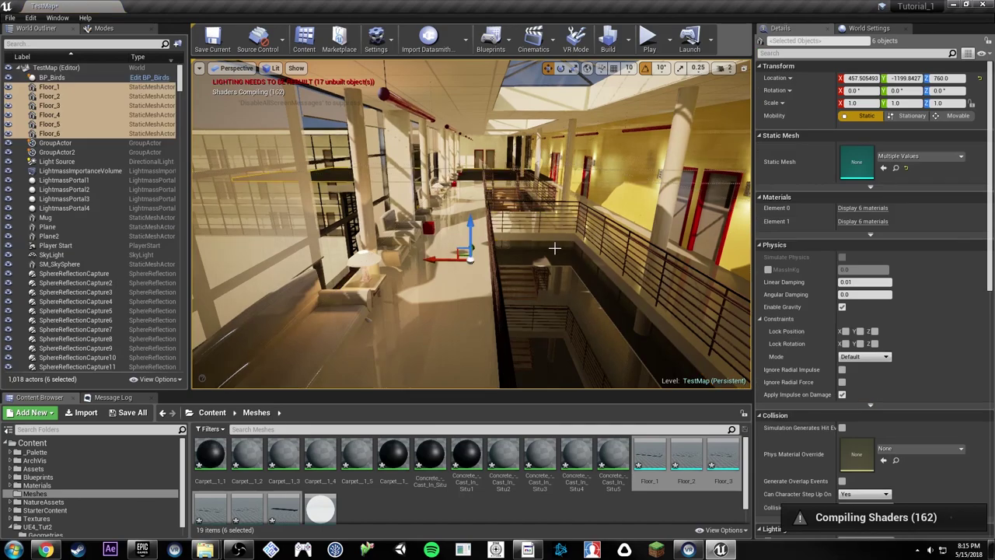
Step: Group the six imported floor pieces, Floor_1 to Floor_6, in the level
right_drag(555, 245, 389, 283)
right_drag(397, 244, 575, 241)
key(ctrl+g)
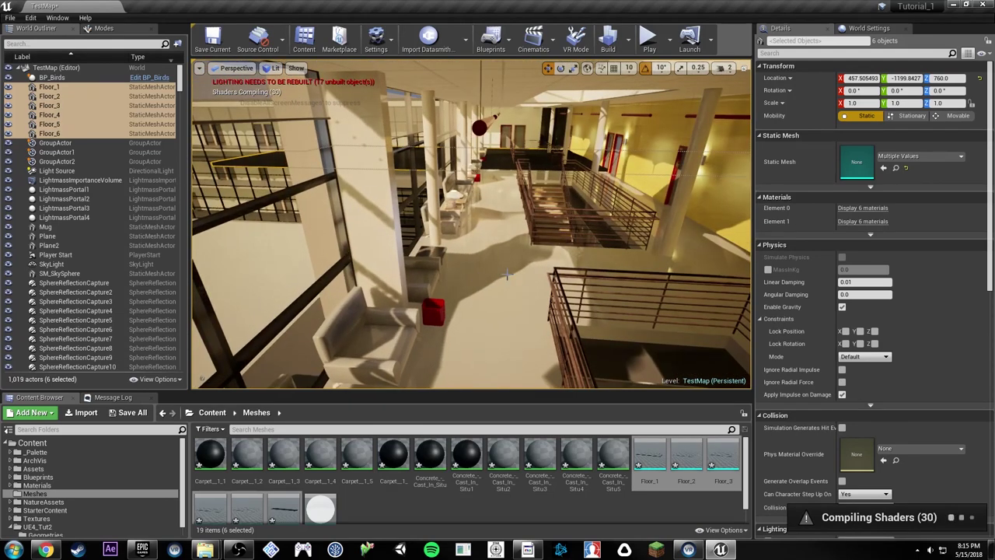
Step: Select the original hollow core floor that uses mesh 5653 and copy its location
click(513, 269)
right_drag(532, 239, 538, 244)
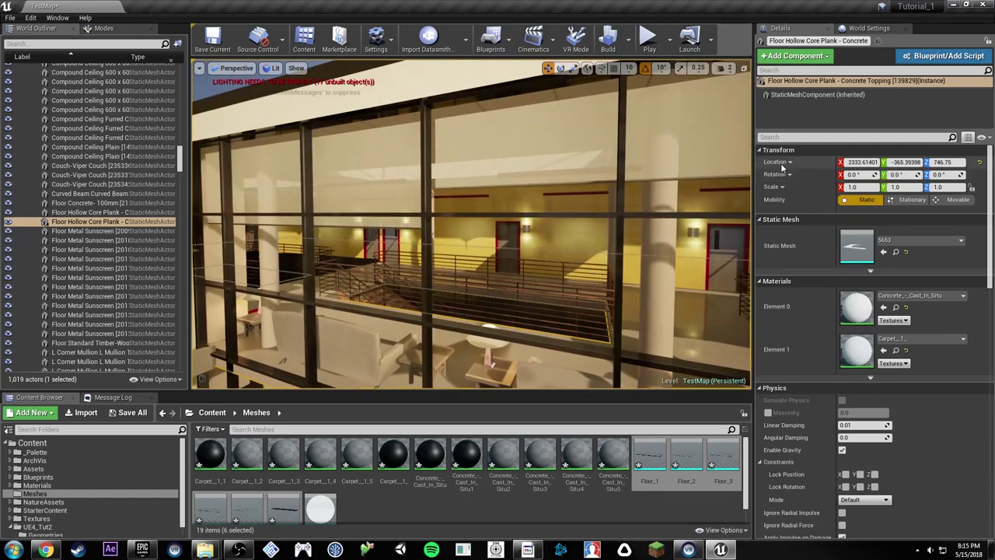
right_click(783, 167)
click(802, 168)
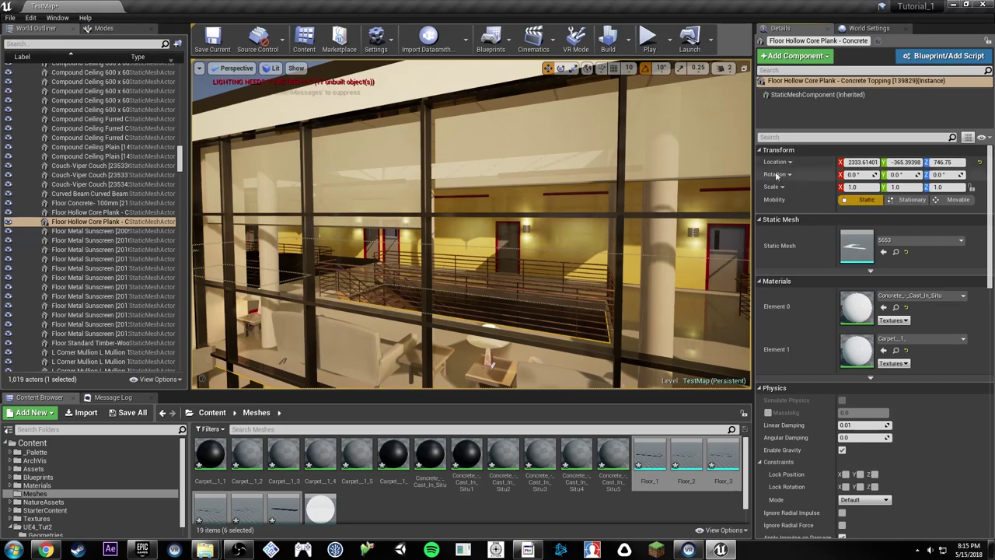
Step: Select the grouped floor pieces and paste the copied location: X 2333.61401, Y -365.39398, Z 746.75
right_drag(591, 221, 583, 224)
right_drag(498, 208, 529, 210)
click(485, 207)
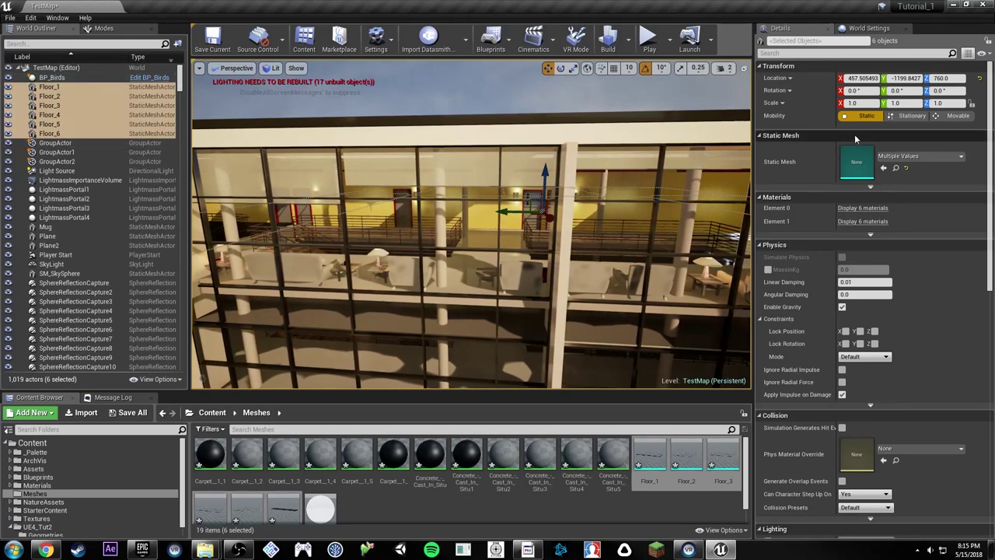
right_click(785, 78)
click(800, 95)
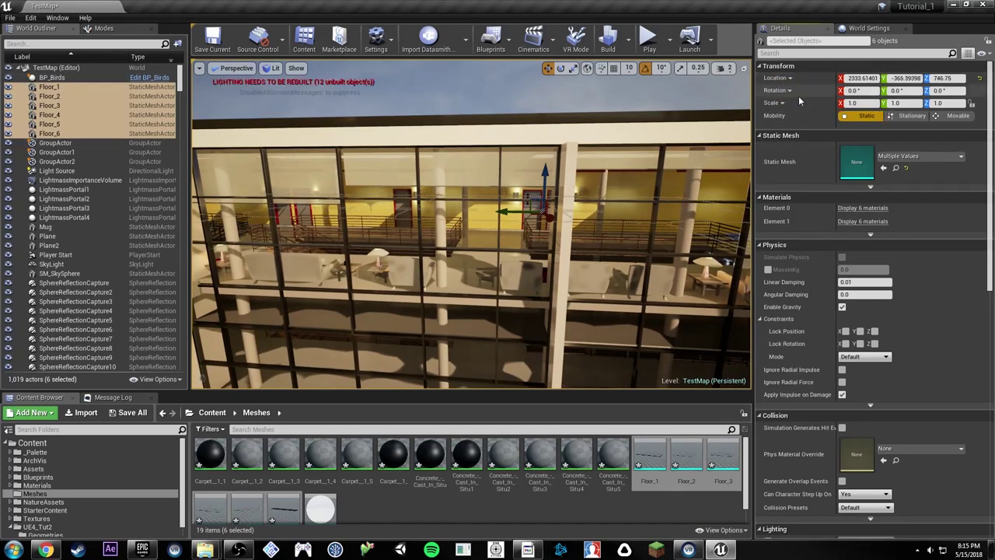
Step: Move the floor group along X to about 3619 so that it overlaps the building's original upper floor
right_drag(661, 187, 580, 232)
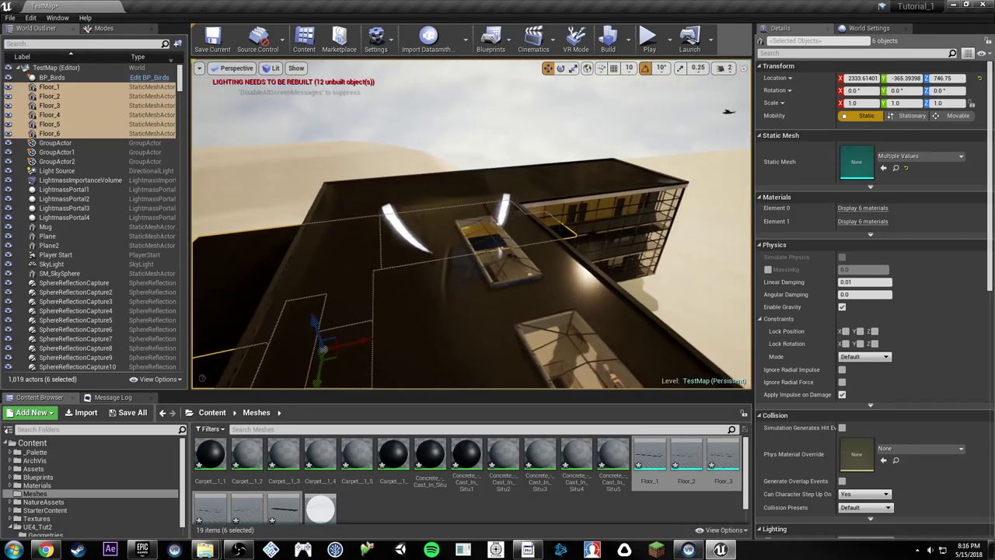
right_drag(492, 237, 514, 247)
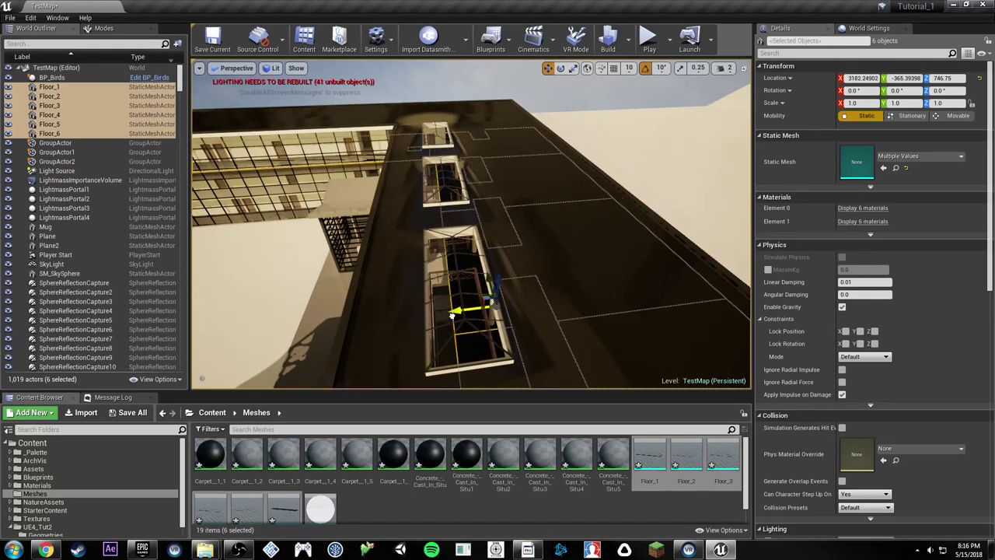
right_drag(378, 324, 578, 428)
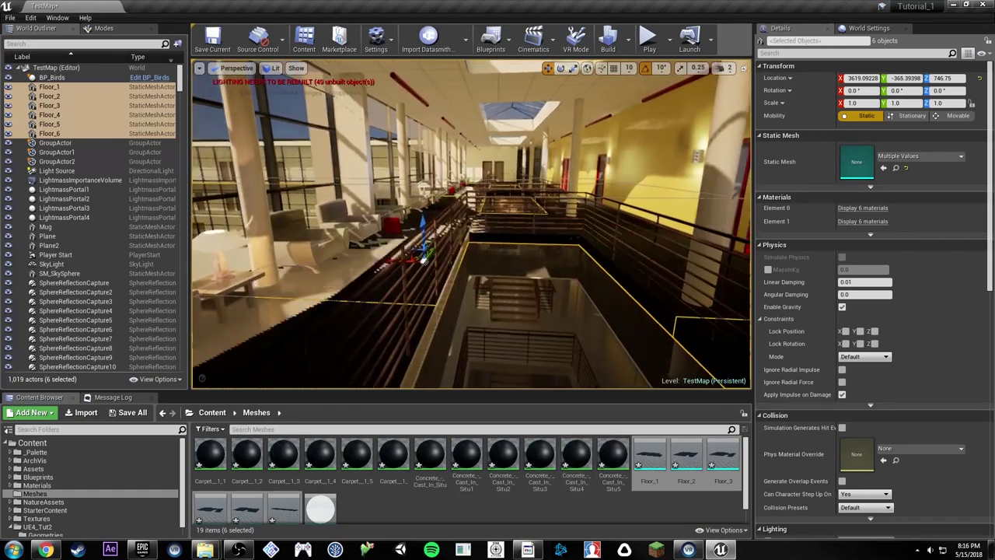
Step: Delete the original hollow core plank floor from the walkway and reselect the grouped floor pieces
click(466, 269)
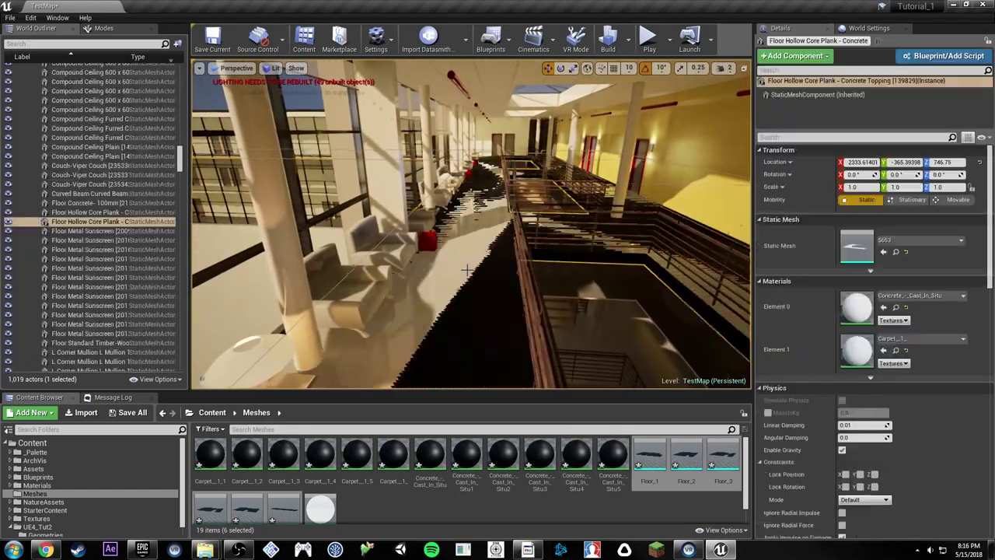
key(Delete)
click(493, 223)
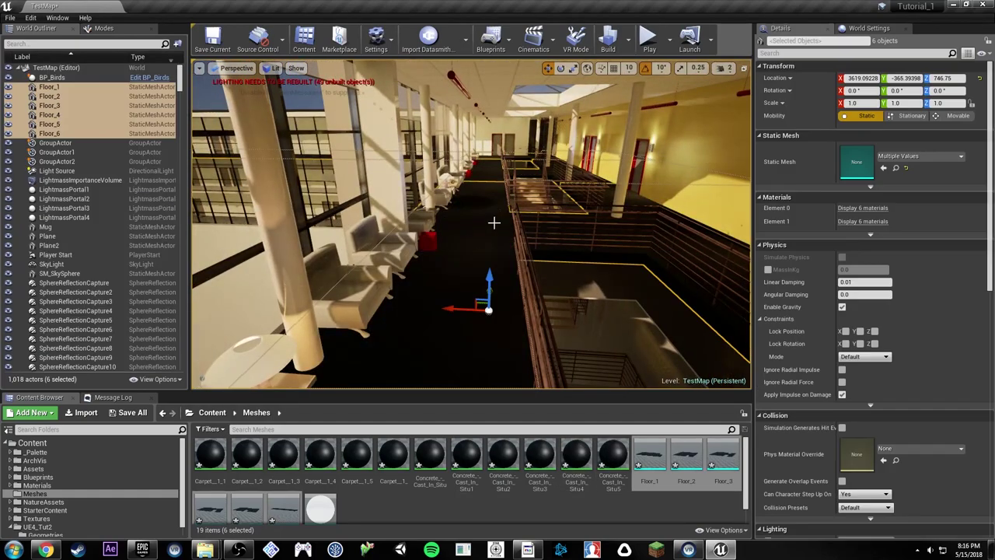
Step: Fine-tune the floor group's X location to about 3612.28 against the surrounding walls and railings
right_drag(492, 222, 518, 241)
key(w)
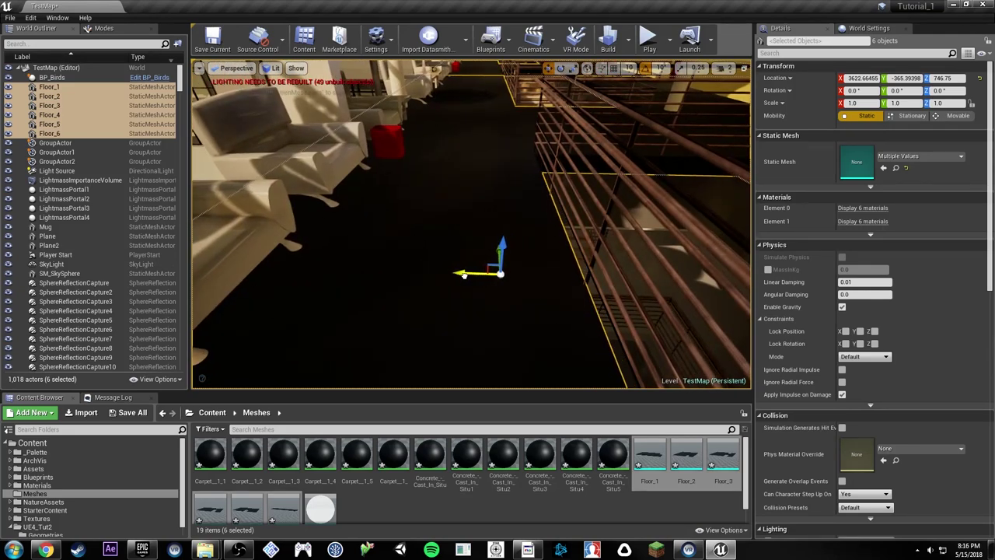
key(s)
mouse_move(467, 275)
right_down()
mouse_move(420, 277)
mouse_move(468, 274)
right_up()
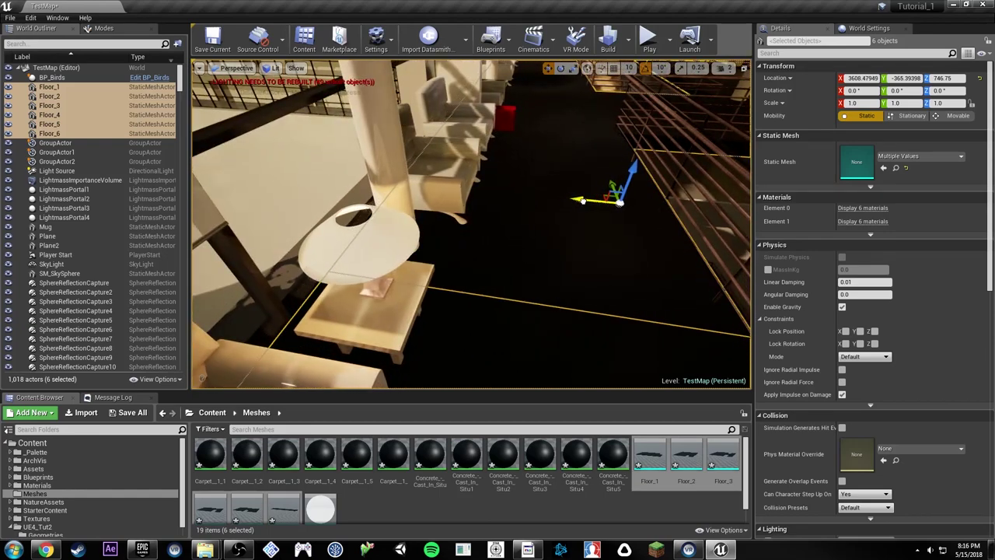
mouse_move(579, 202)
right_down()
mouse_move(649, 175)
mouse_move(797, 172)
mouse_move(578, 200)
right_up()
key(w)
right_drag(512, 169, 512, 168)
Step: Set the group's pivot offset near the floor corner and nudge the group to X about 3614.87 and Y about -367.97
right_click(512, 169)
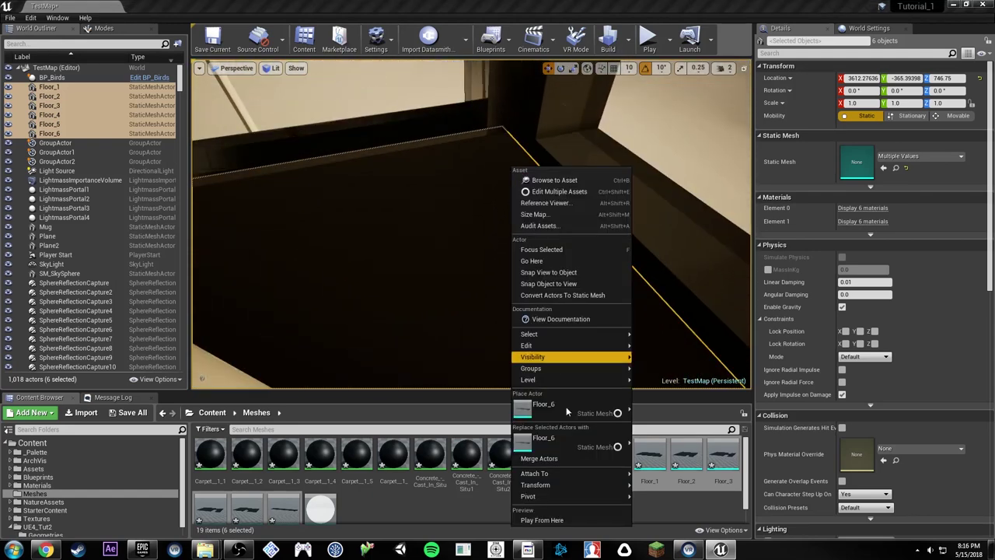
mouse_move(571, 495)
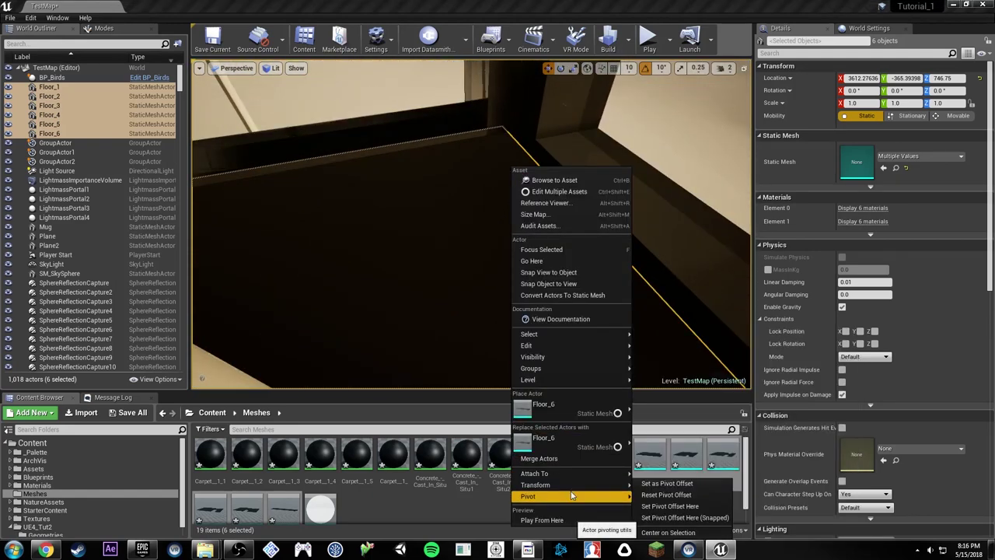
click(668, 506)
right_drag(590, 363, 590, 363)
right_drag(486, 286, 485, 286)
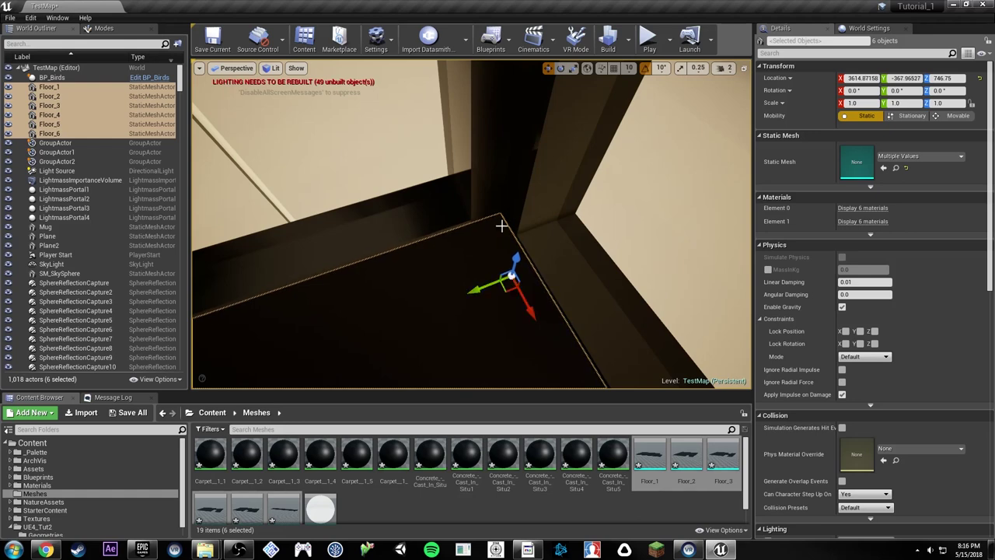
mouse_move(501, 226)
right_down()
mouse_move(560, 225)
mouse_move(481, 213)
mouse_move(521, 227)
mouse_move(502, 215)
right_up()
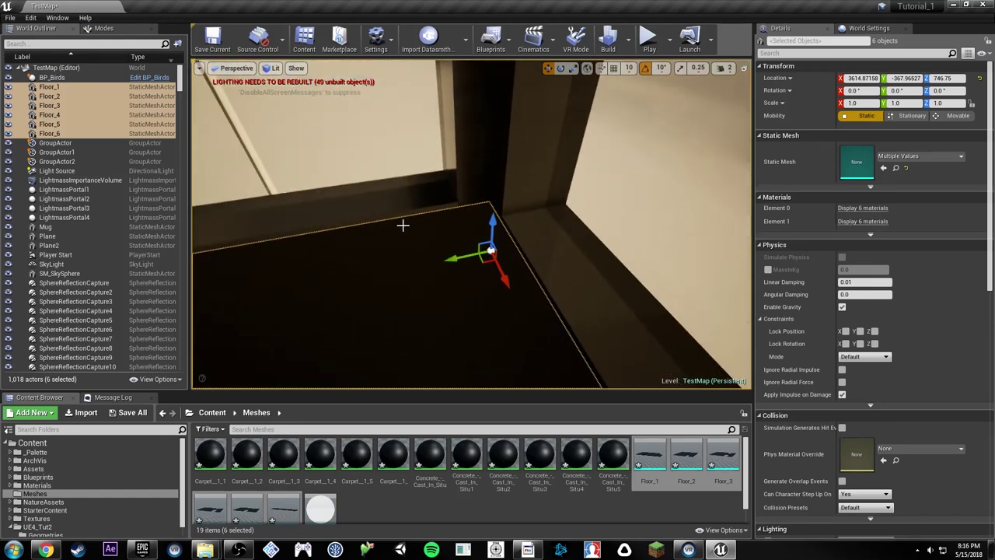
Step: Center the floor group's pivot on the selection, and set its pivot offset at a point on the walkway floor
right_drag(442, 229, 441, 229)
right_drag(506, 181, 506, 180)
right_click(506, 181)
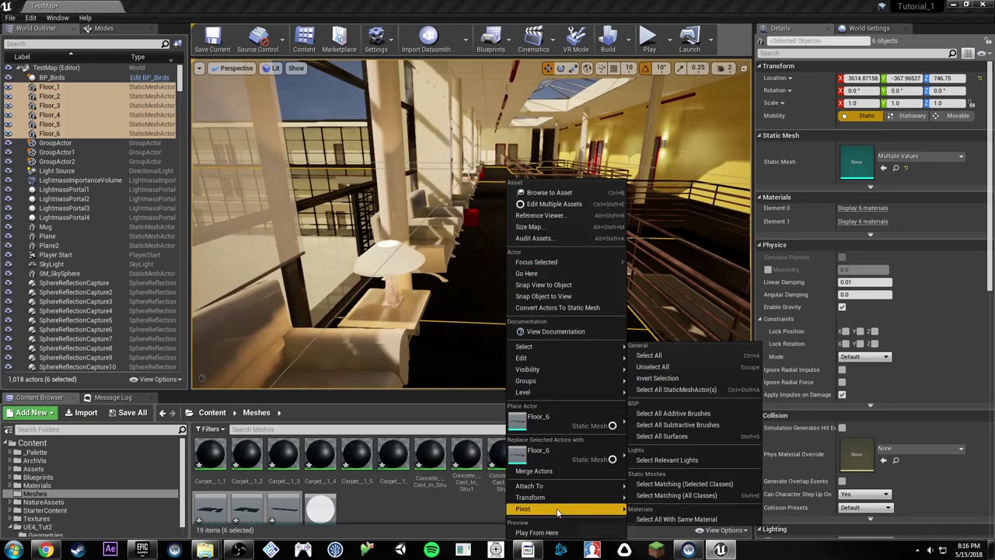
mouse_move(562, 509)
click(668, 532)
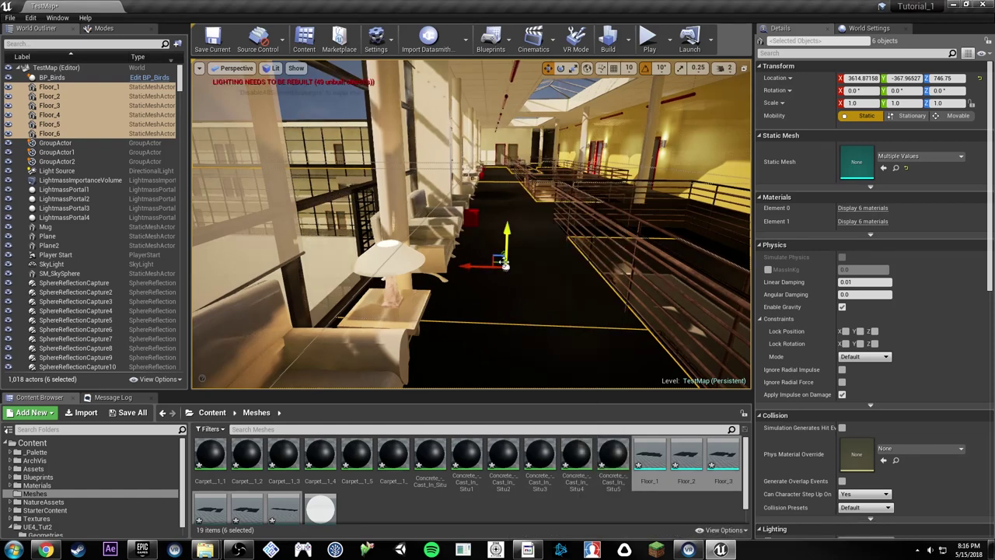
right_click(506, 266)
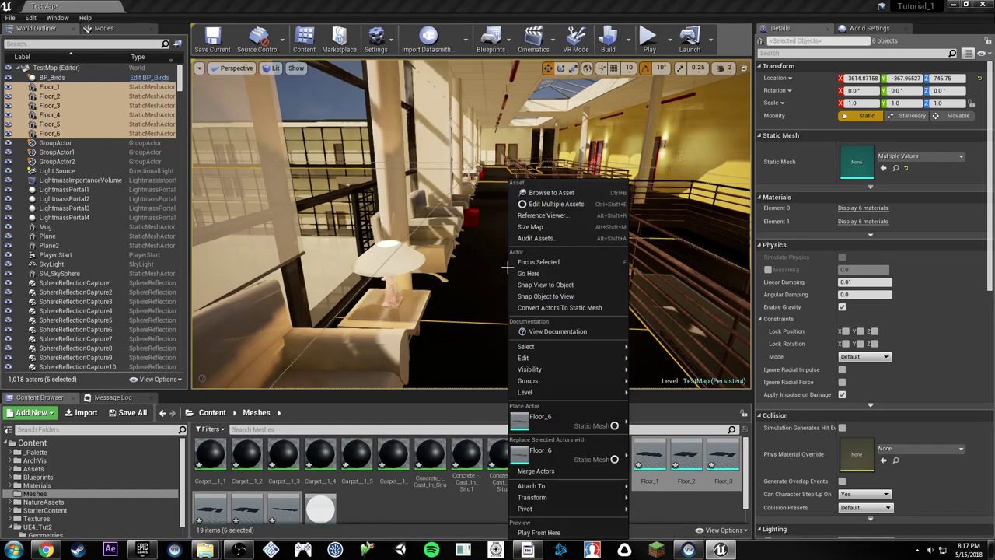
right_click(499, 268)
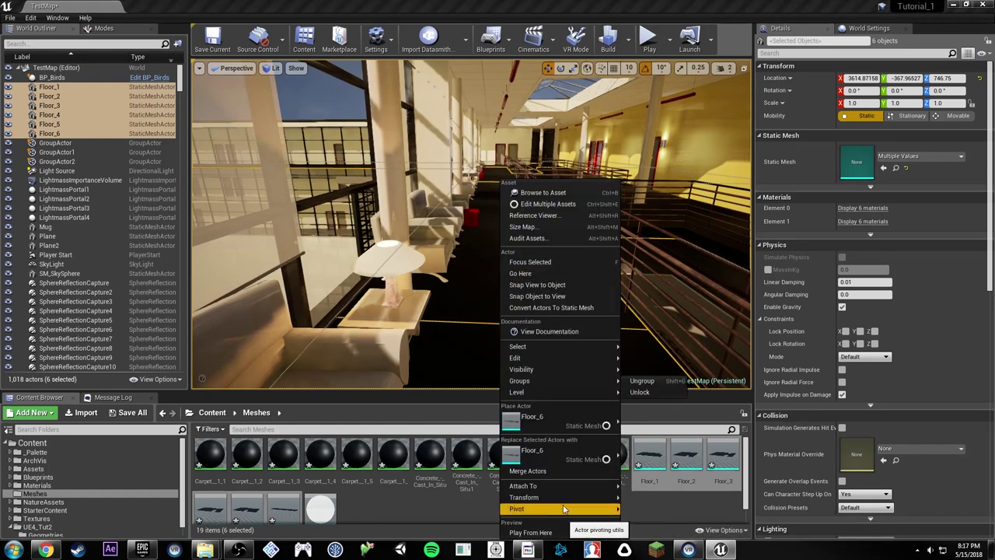
mouse_move(565, 509)
click(642, 508)
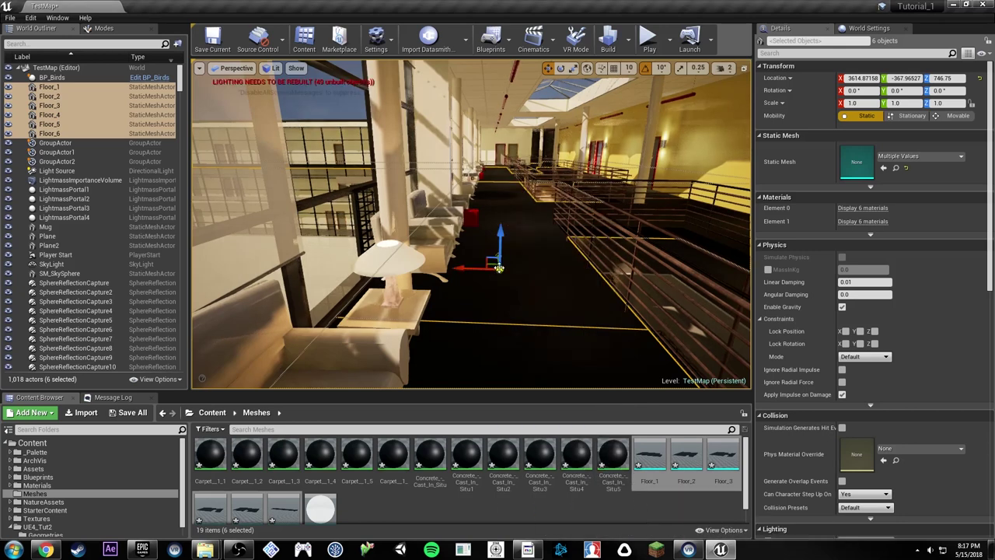
right_click(499, 268)
mouse_move(553, 509)
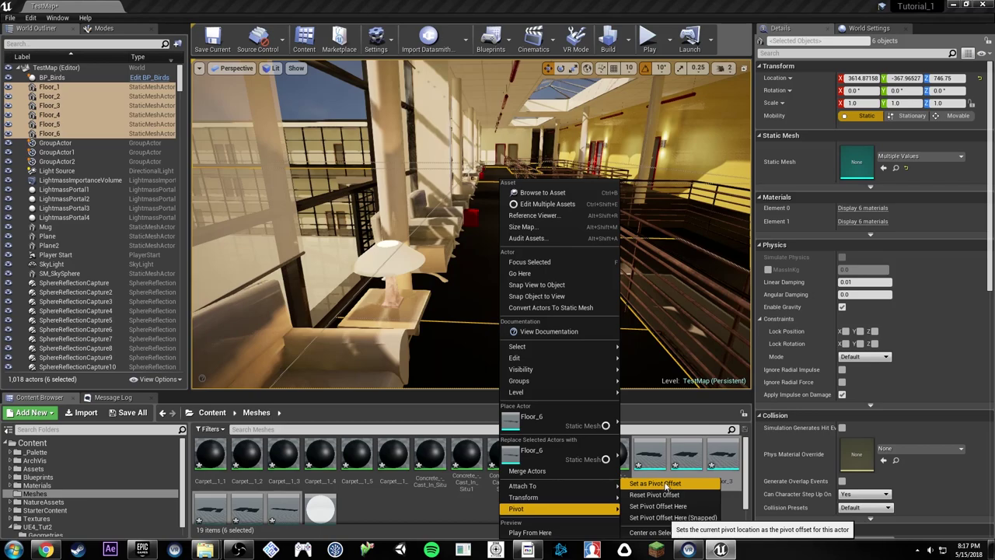
Step: Ungroup the six floor pieces and select the 225 mm concrete wall beside the windows
right_drag(466, 311, 319, 307)
key(shift+g)
key(w)
right_drag(528, 307, 693, 307)
click(470, 225)
right_drag(470, 226, 408, 253)
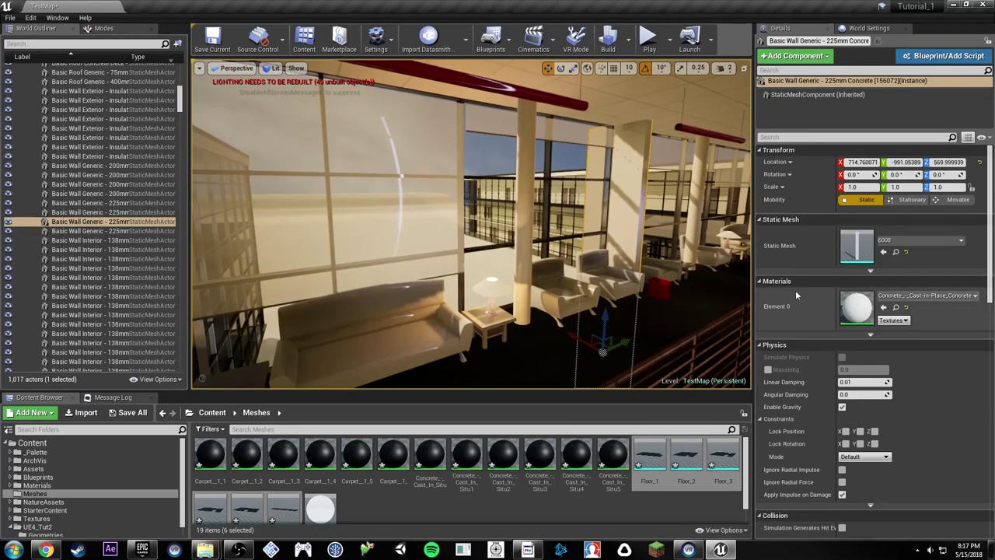
Step: Select the Floor_1 mesh in the Meshes folder and inspect the walkway floor along the railings and seating
click(571, 495)
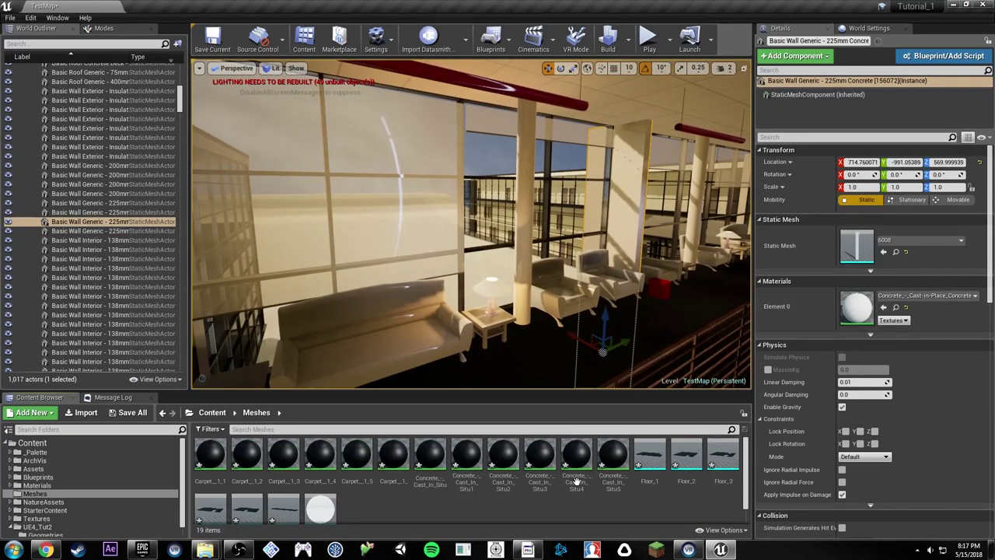
click(609, 452)
click(641, 464)
key(w)
right_drag(606, 311, 696, 304)
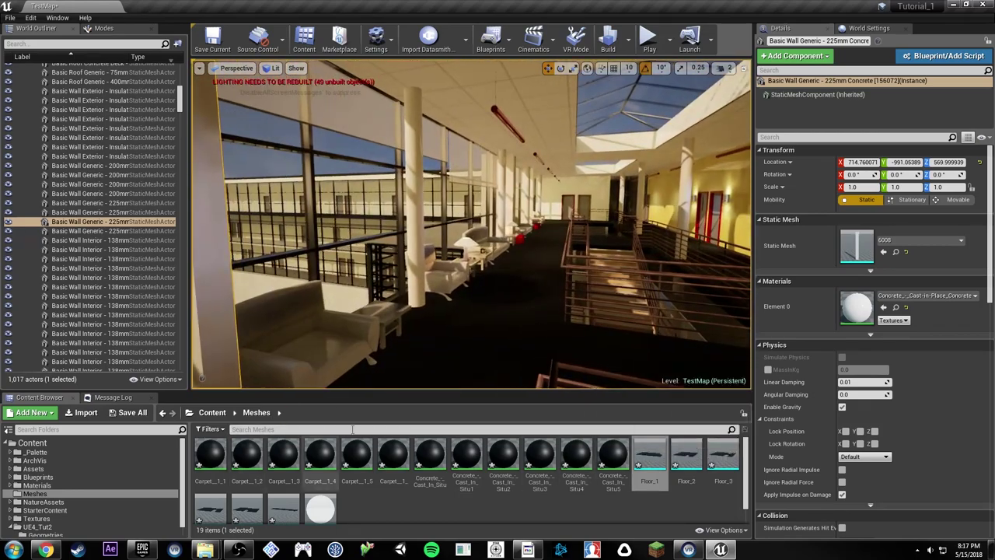
right_drag(626, 334, 590, 350)
key(s)
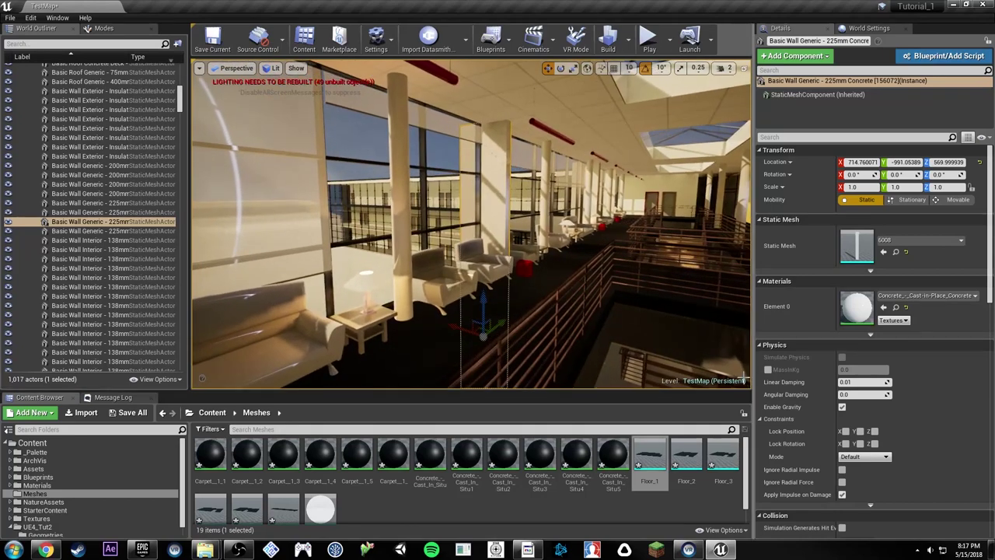
Step: Import TallShape_1.FBX through TallShape_4.FBX into the Meshes folder, applying the same import options to all files
mouse_move(217, 552)
click(162, 495)
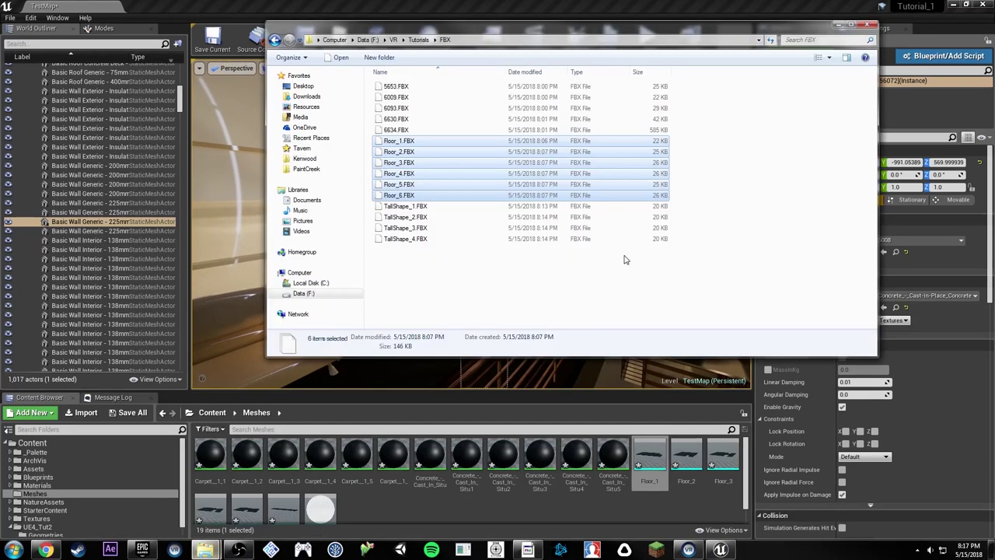
click(435, 208)
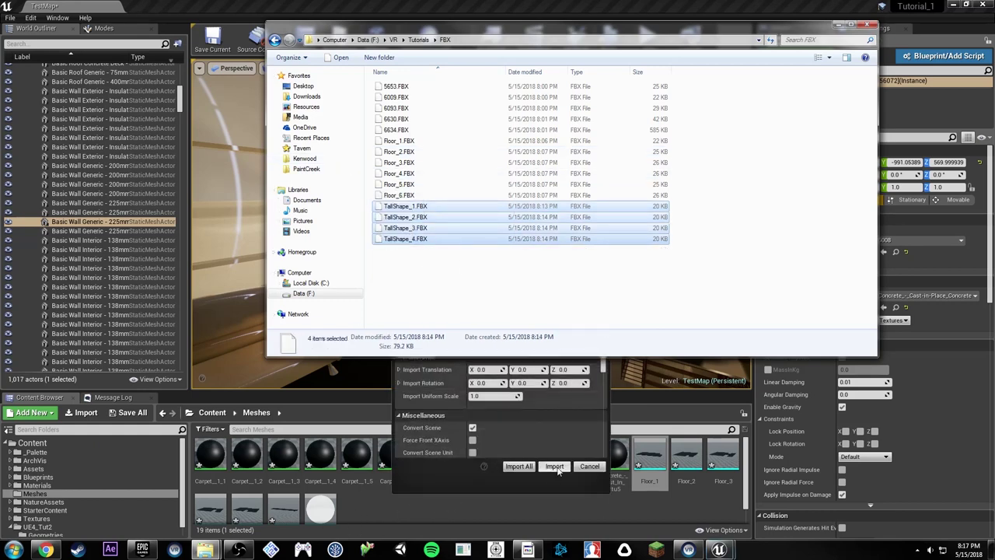
click(517, 486)
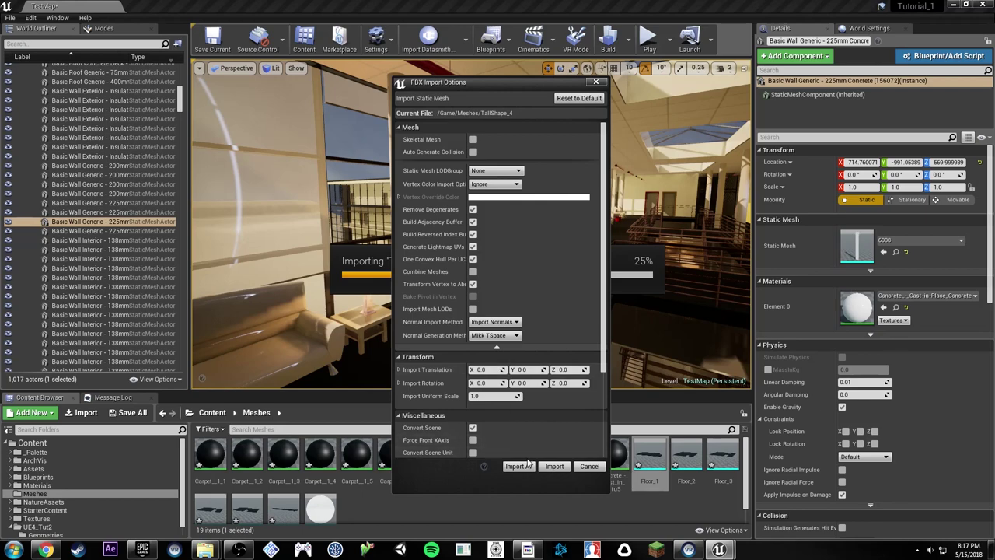
click(516, 466)
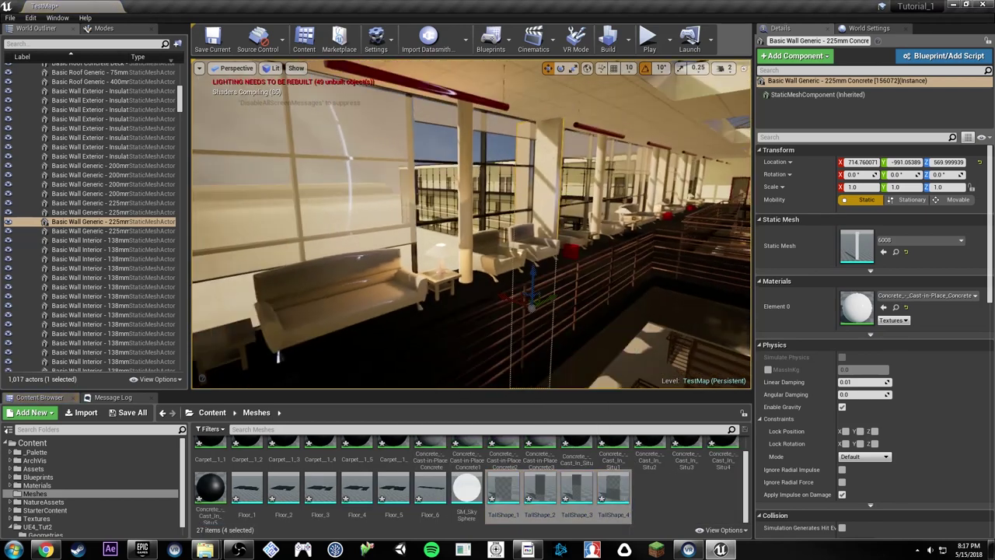
Step: Copy the location of the selected 225mm concrete wall
right_drag(549, 327, 513, 315)
mouse_move(283, 330)
right_down()
mouse_move(206, 330)
mouse_move(276, 330)
right_up()
right_drag(196, 330, 202, 330)
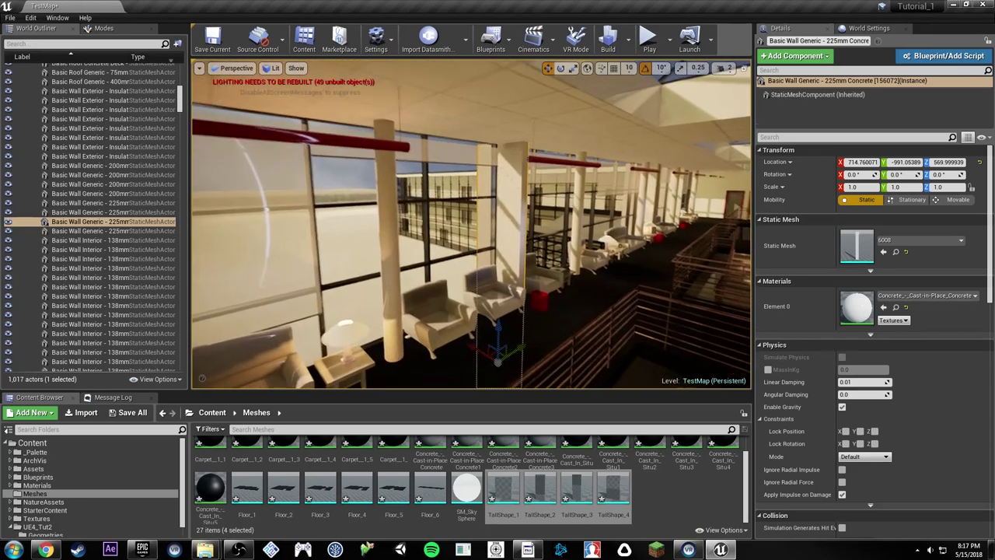
right_click(774, 163)
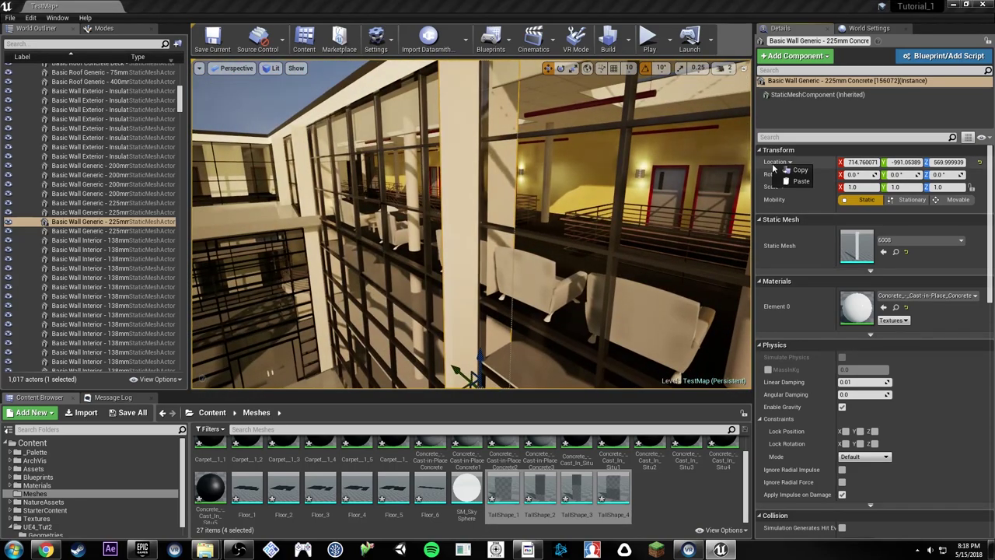
click(788, 171)
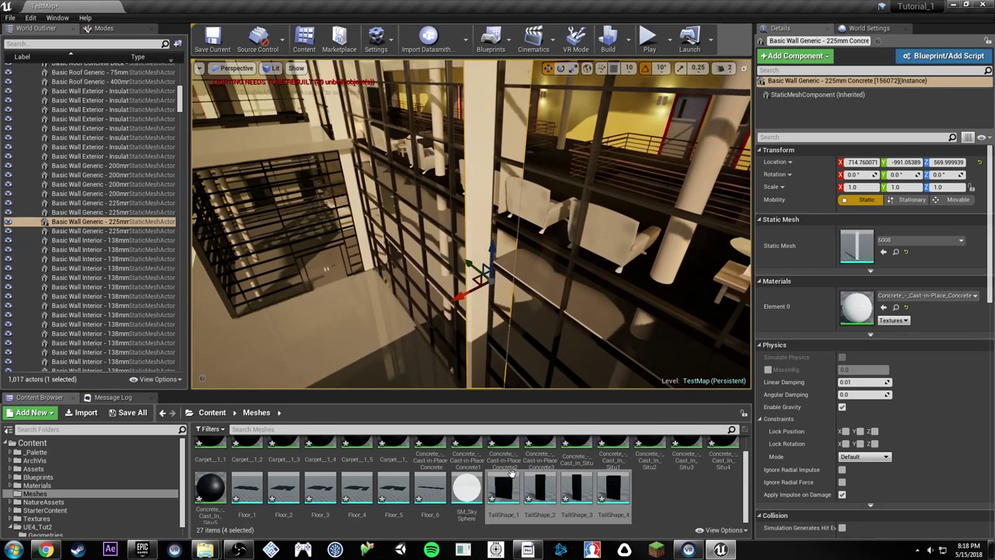
Step: Place TallShape_1 to TallShape_4 in the level together and paste the copied wall location onto them
drag(507, 478, 426, 372)
mouse_move(426, 372)
right_down()
mouse_move(426, 389)
mouse_move(435, 382)
right_up()
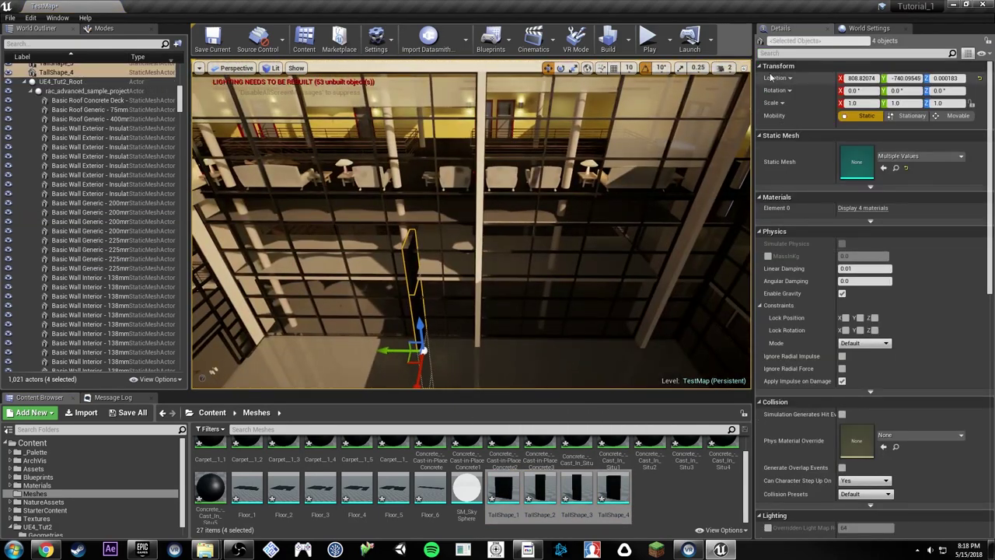
right_click(785, 79)
click(802, 93)
Step: Move the four TallShape pieces out from the original wall to about X 794, Y -1008
right_drag(591, 209, 556, 232)
right_drag(431, 237, 501, 241)
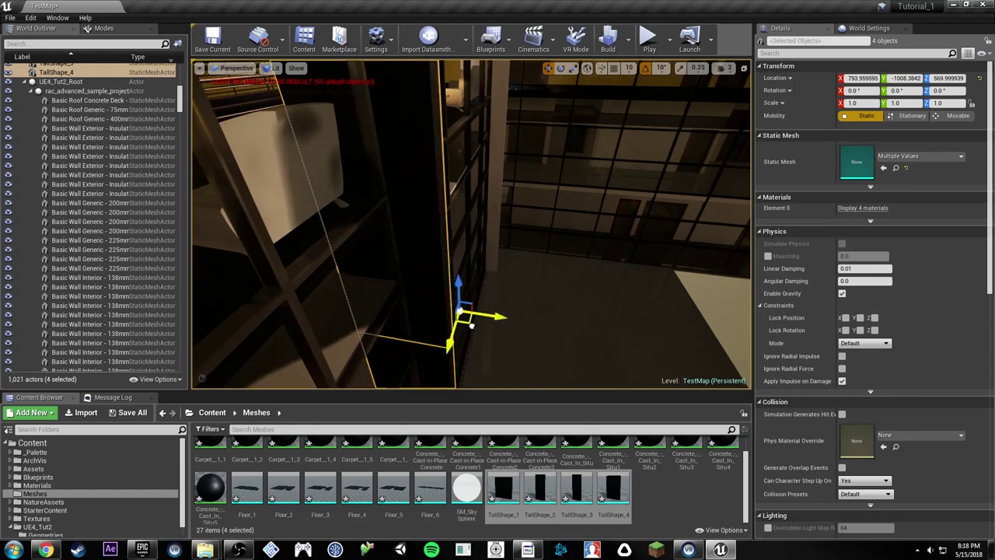
right_drag(471, 325, 400, 283)
right_drag(484, 251, 544, 253)
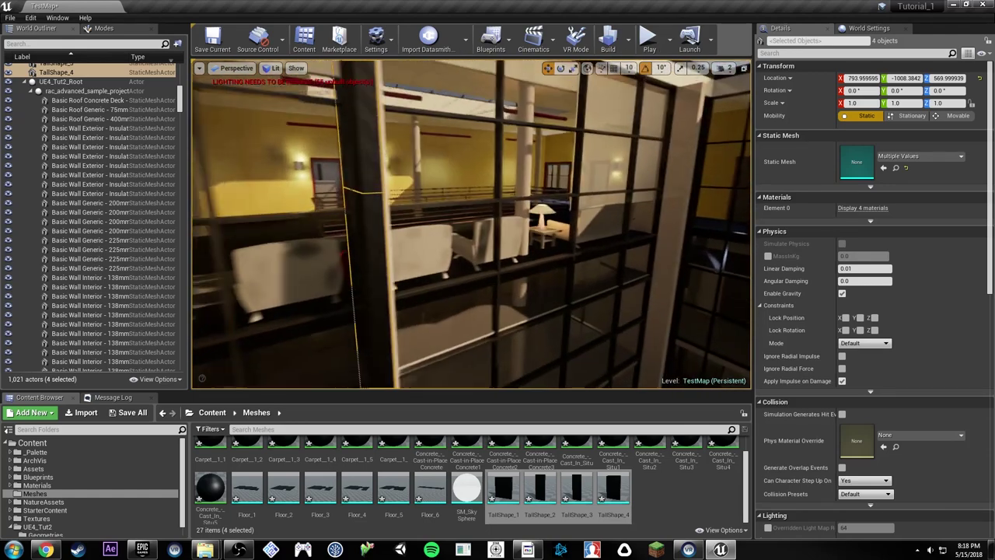
right_drag(432, 323, 661, 241)
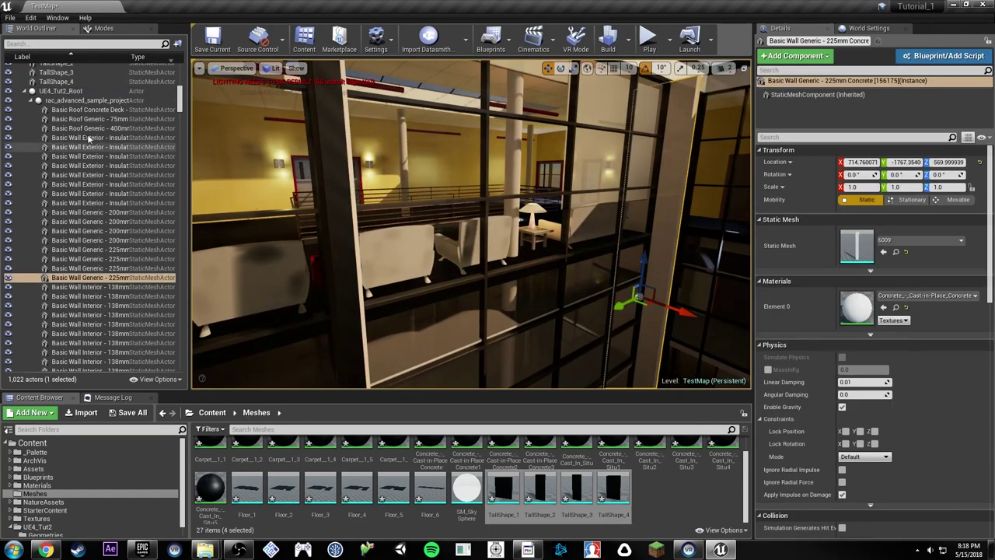
click(76, 102)
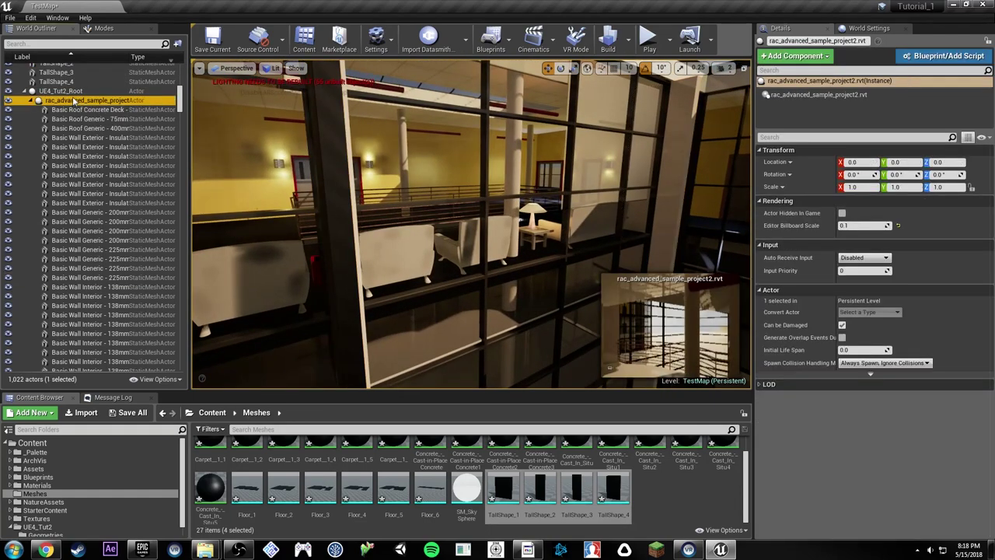
click(68, 92)
click(84, 165)
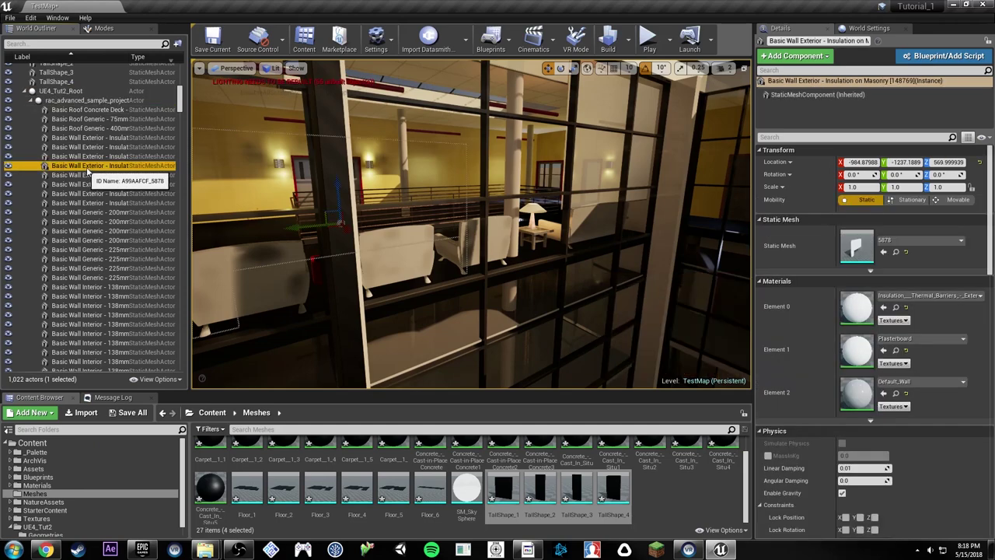
key(f)
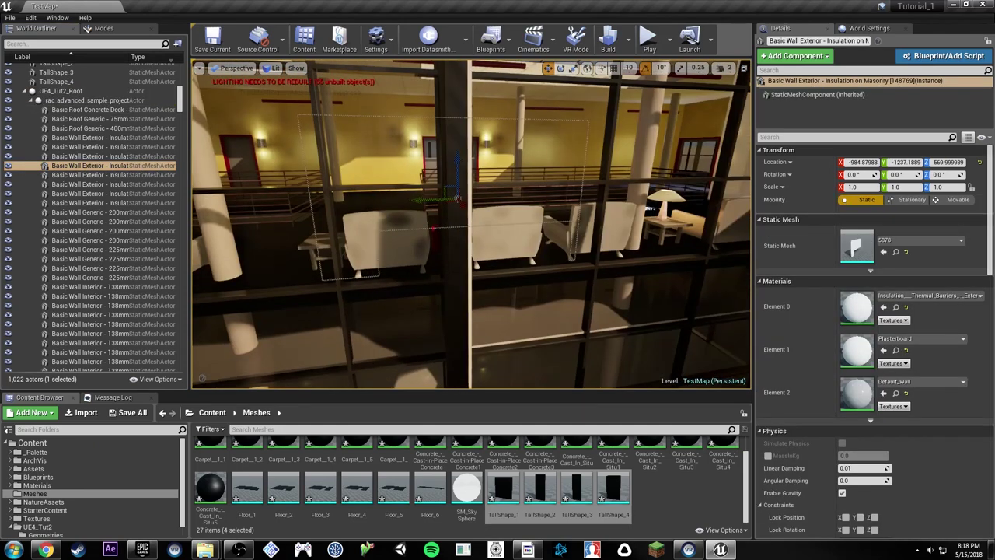
Step: Reselect the four TallShape pieces and shift them along Y to about -1012.3
click(455, 233)
right_drag(455, 233, 450, 288)
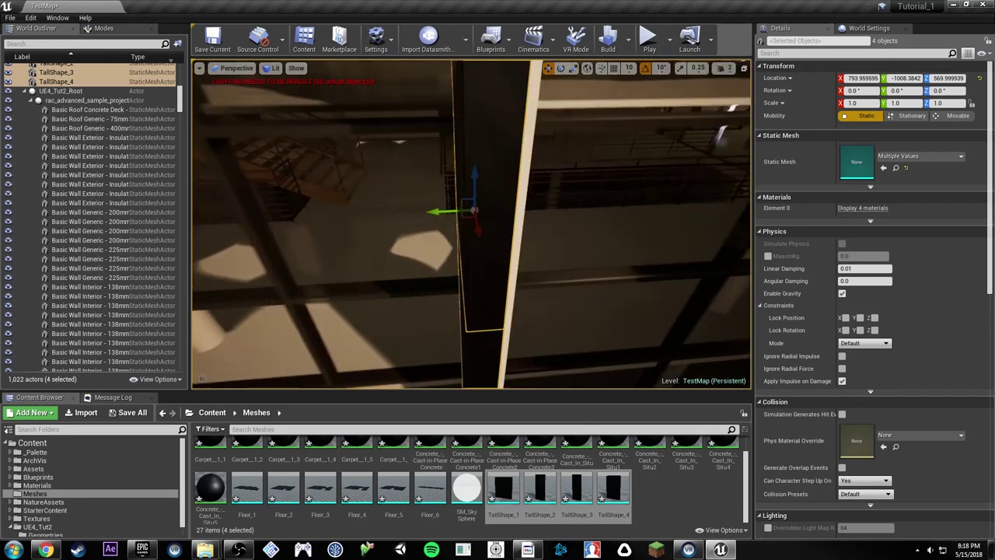
drag(439, 210, 444, 211)
Step: Switch to 3ds Max to inspect the wall model split into four parts, and return to the Unreal level
click(520, 548)
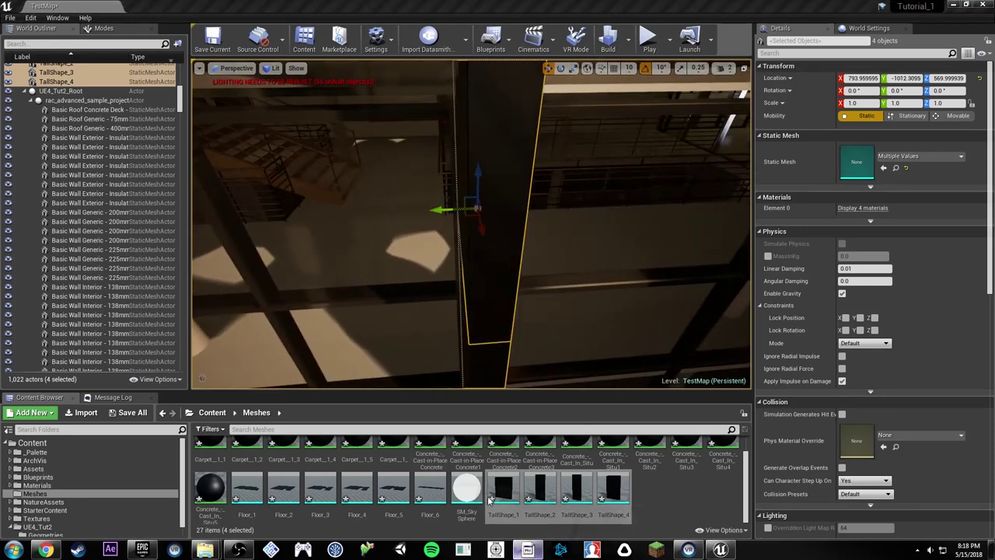
drag(509, 320, 513, 315)
key(w)
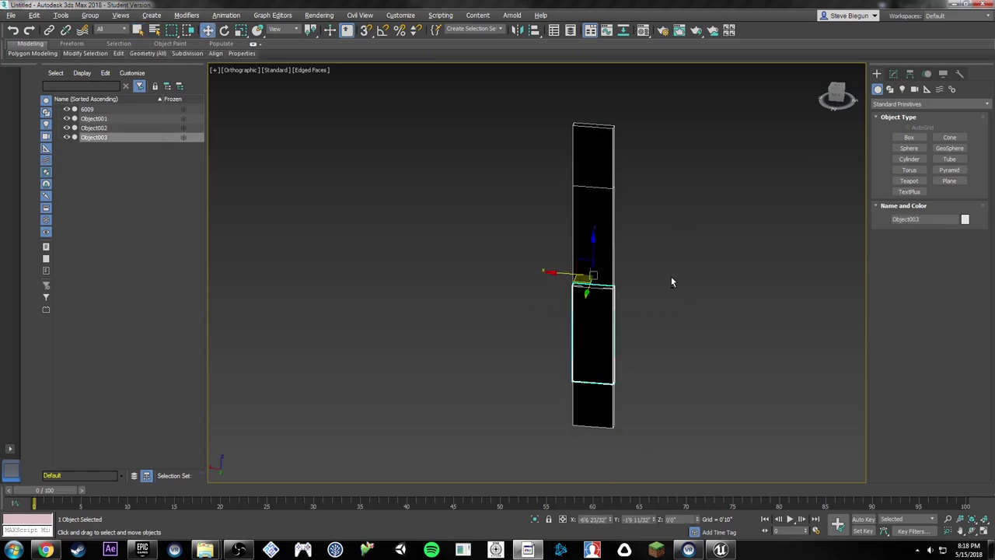
click(721, 549)
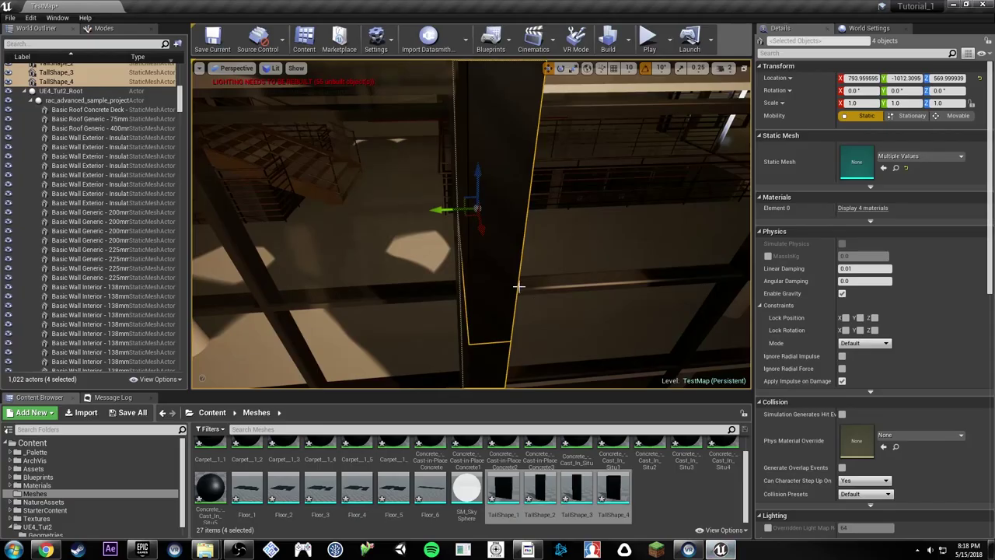
mouse_move(508, 281)
right_down()
mouse_move(491, 272)
mouse_move(509, 281)
right_up()
alt+drag(508, 281, 473, 278)
click(503, 271)
right_drag(503, 271, 502, 271)
key(ctrl+z)
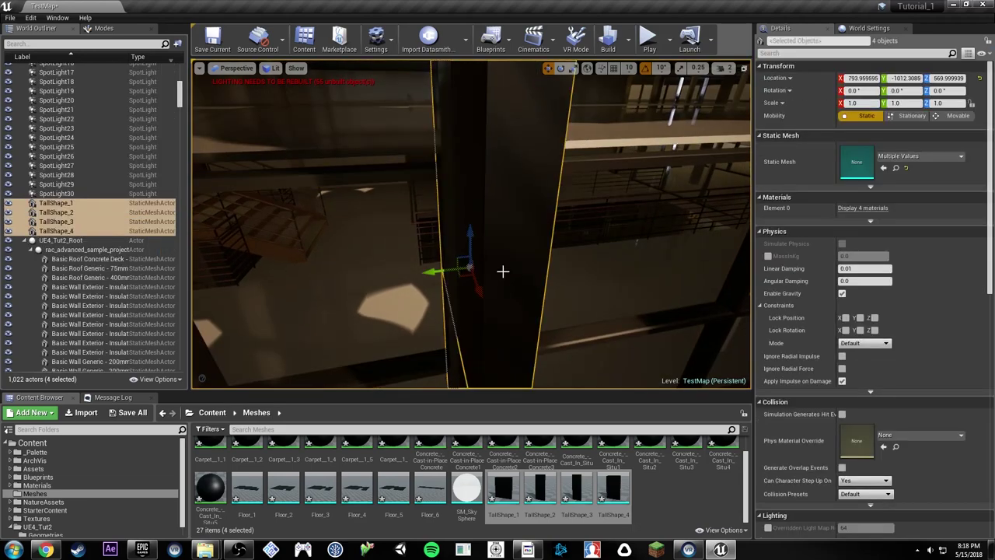
Step: Delete the original 225mm concrete wall beside the four TallShape pieces
click(503, 270)
key(f)
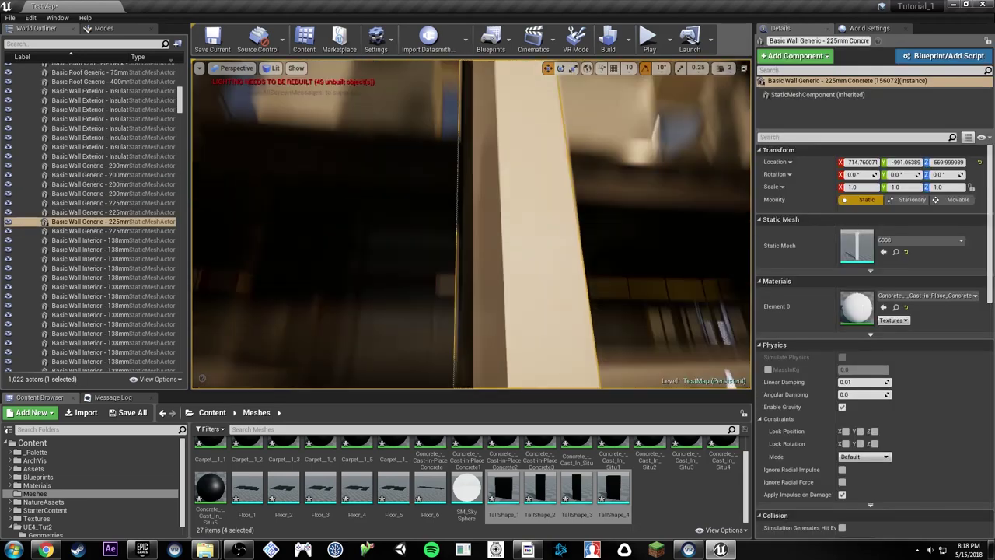
key(Delete)
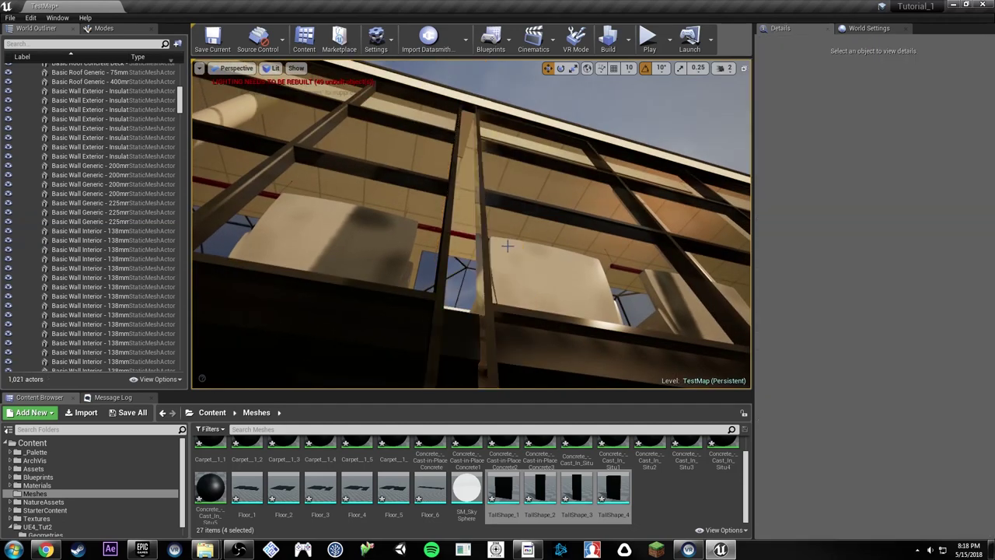
scroll(506, 247, up, 3)
key(ctrl+z)
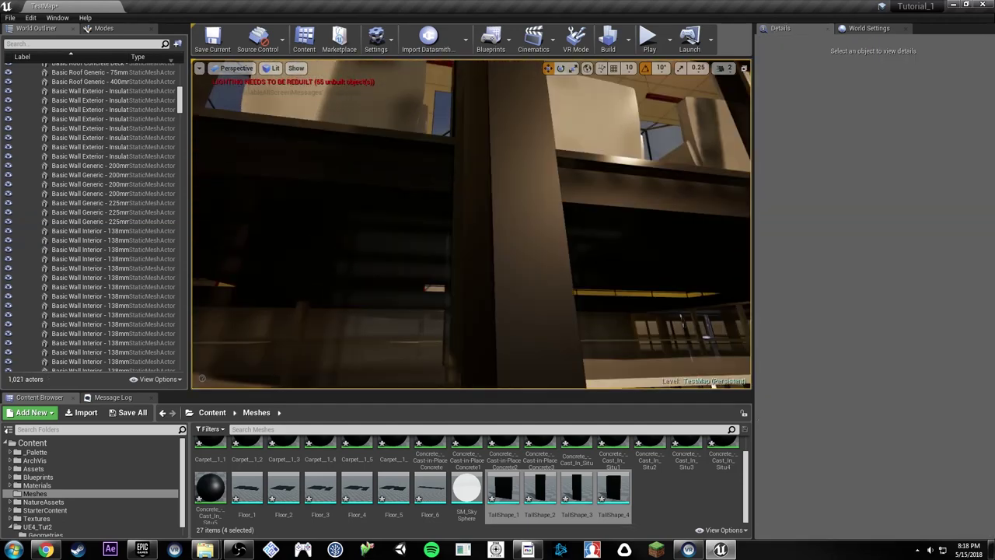
Step: Duplicate the four TallShape pieces beside the wall using mesh 6009 and apply that wall's location (714.76, -1767.35, 570) to the copies
mouse_move(489, 253)
right_down()
mouse_move(504, 276)
mouse_move(508, 267)
mouse_move(489, 254)
right_up()
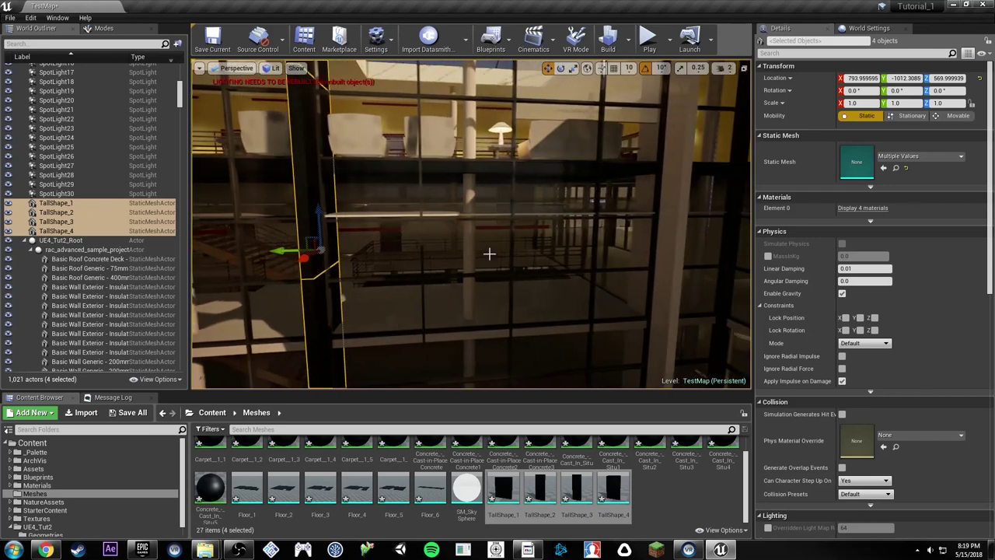
alt+drag(288, 250, 589, 239)
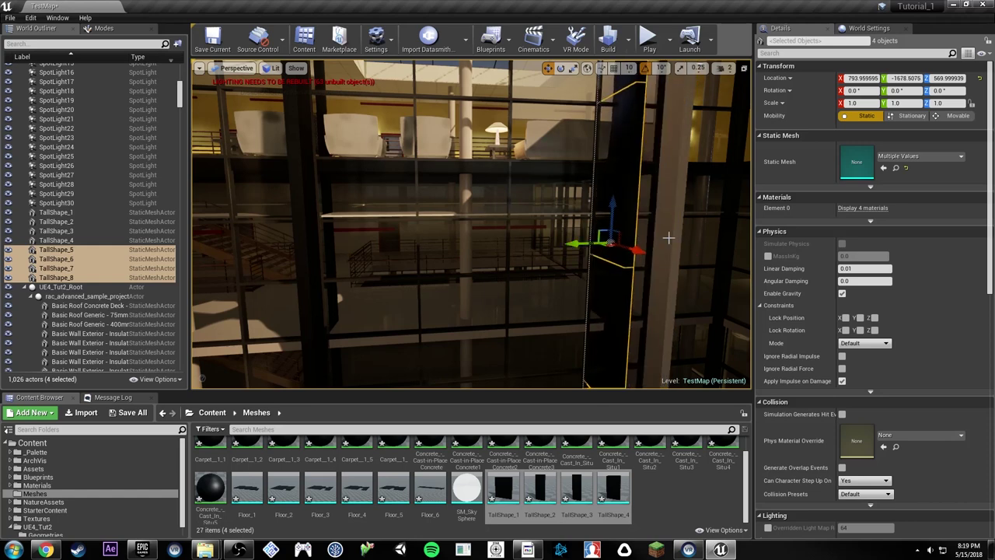
click(669, 237)
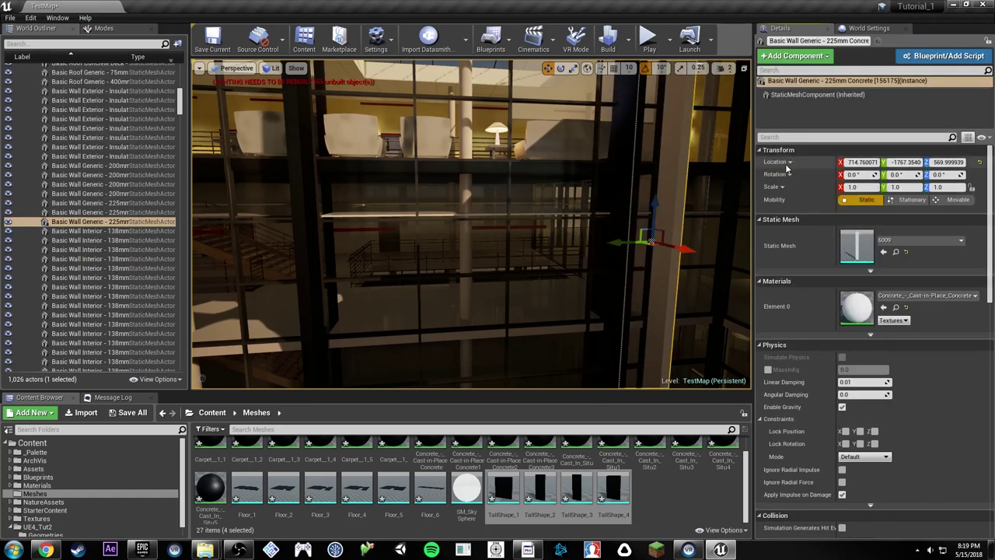
key(ctrl+z)
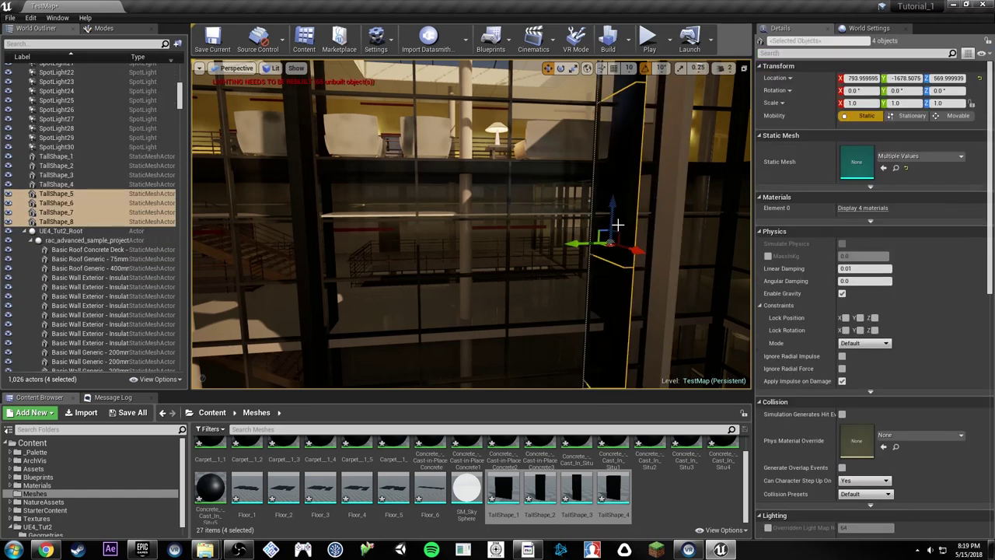
right_click(774, 81)
click(794, 94)
Step: Duplicate the TallShape set toward the wall using mesh 6007 and apply that wall's location (714.76, 68.95, 570) to the copies
right_drag(646, 174, 651, 193)
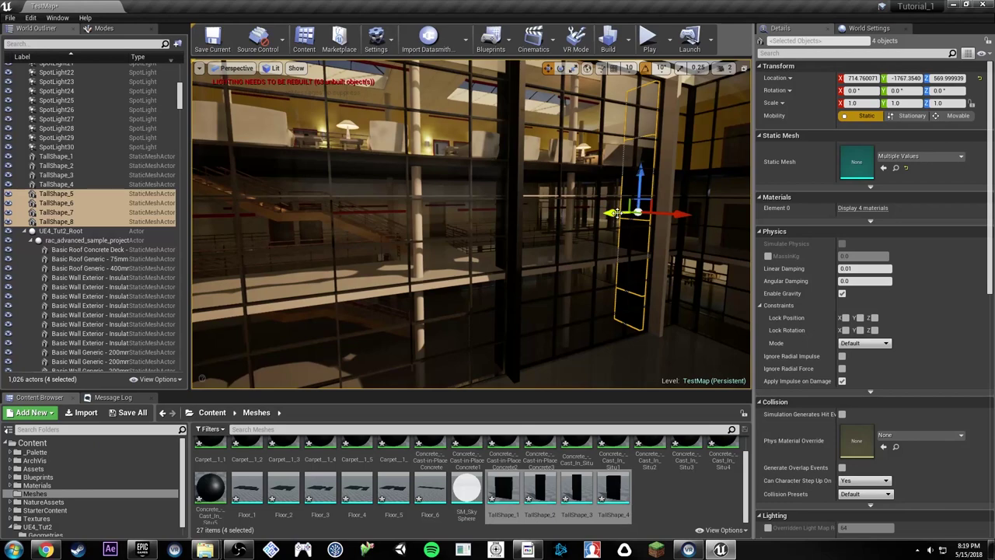
alt+shift+drag(614, 213, 383, 244)
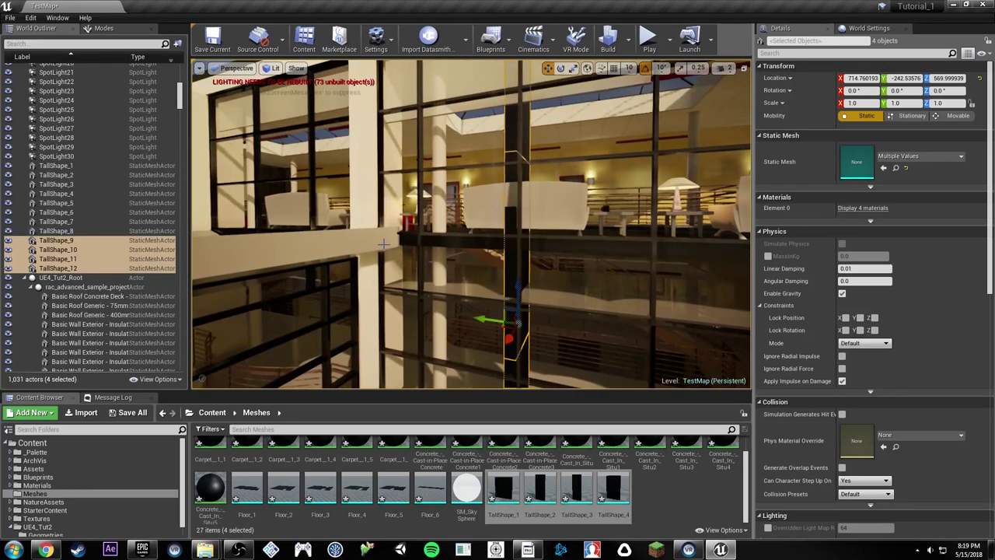
drag(508, 336, 352, 288)
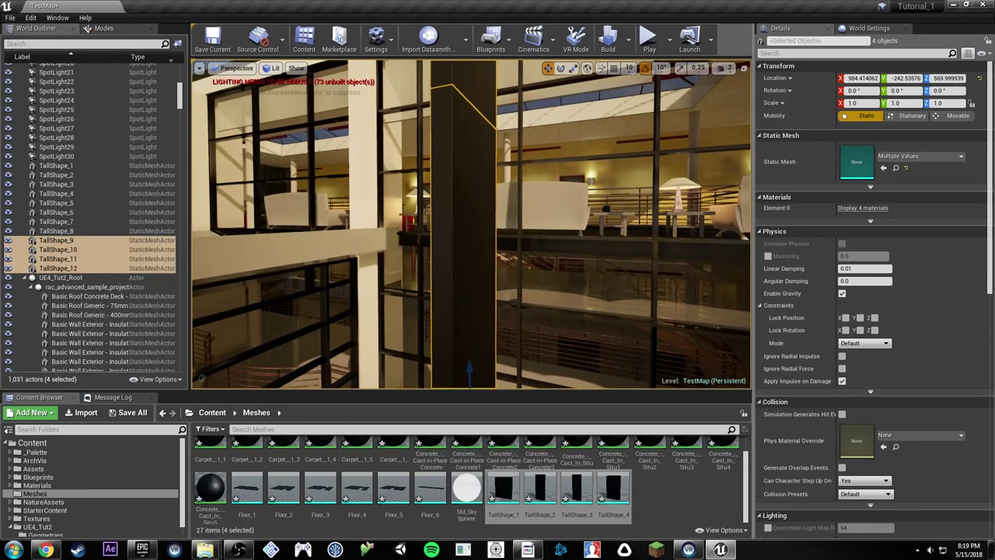
click(367, 185)
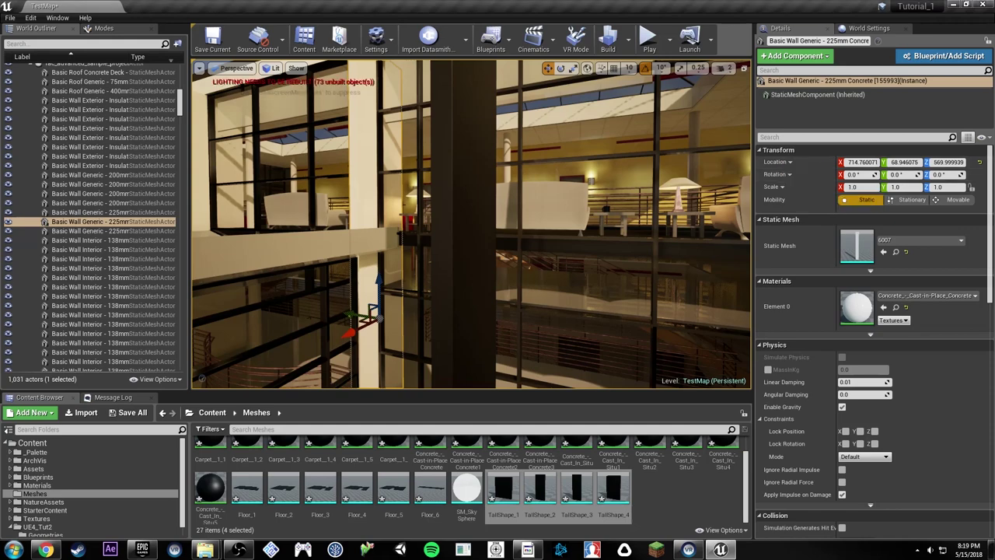
key(ctrl+z)
right_click(781, 80)
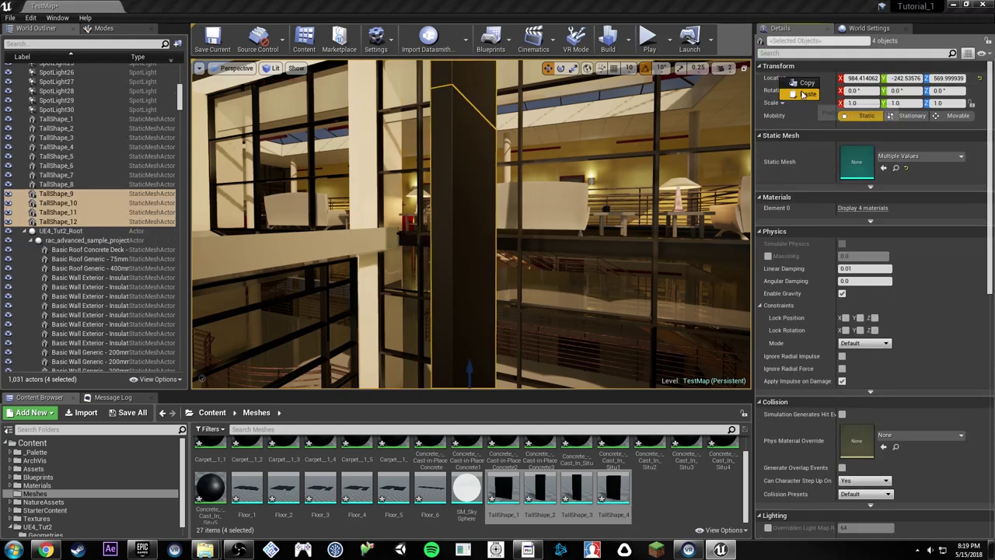
click(805, 94)
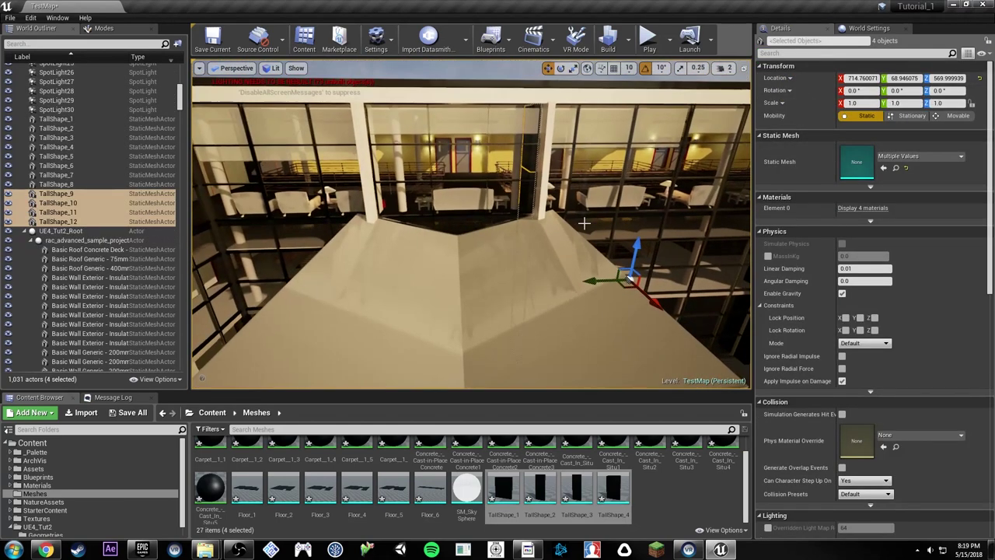
Step: Duplicate the TallShape set toward the wall using mesh 6006 and apply that wall's location (714.76, 668.39, 570) to the copies
alt+drag(599, 283, 427, 271)
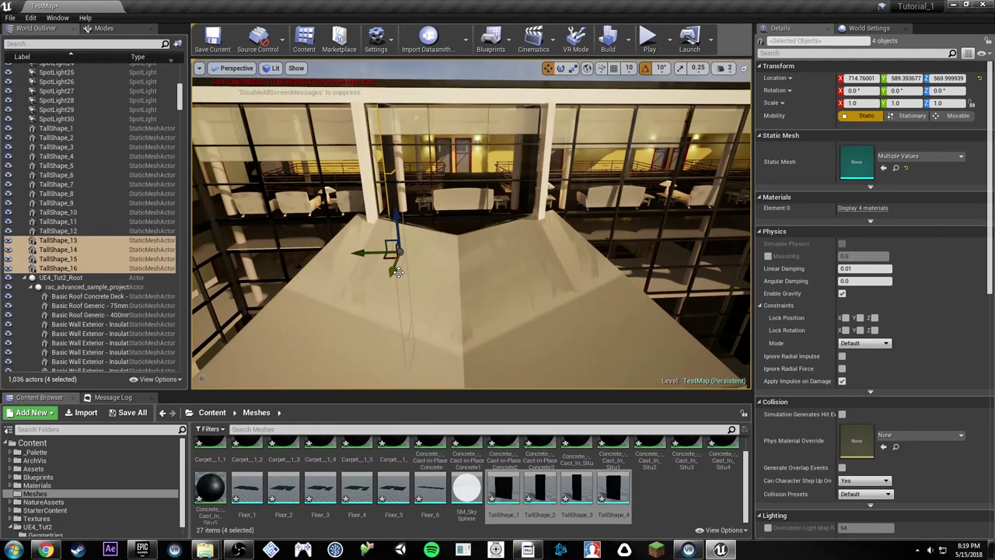
right_drag(394, 284, 507, 229)
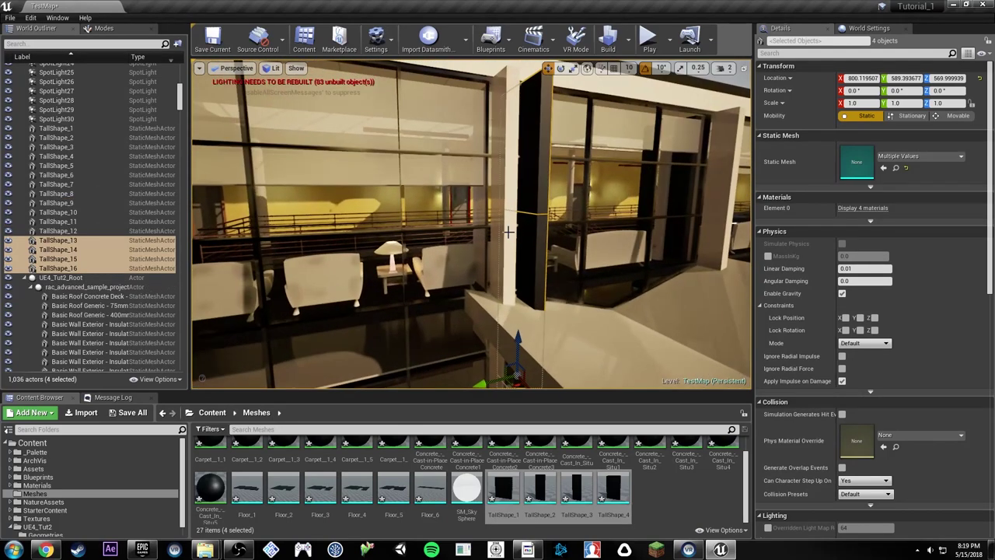
click(508, 229)
right_click(786, 160)
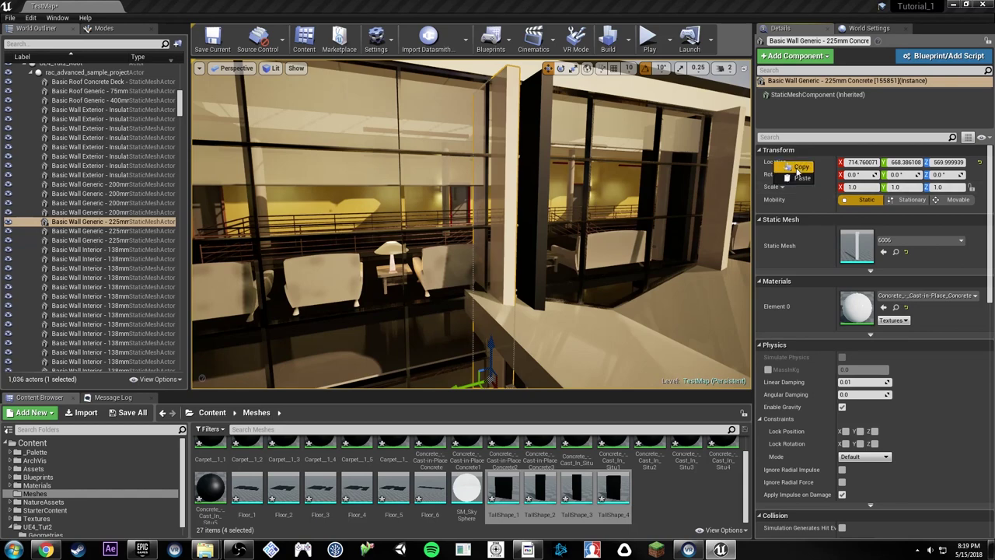
click(800, 168)
key(ctrl+z)
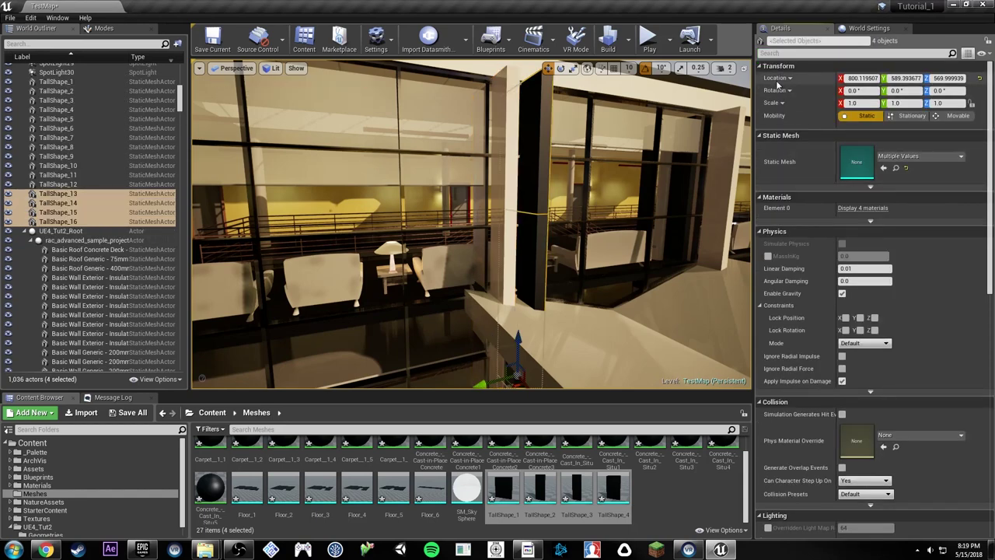
right_click(776, 82)
click(800, 98)
Step: Select the three copied TallShape sets and move them together onto the original walls, to about X 794.05 and about 21 units in negative Y
right_drag(621, 186, 692, 175)
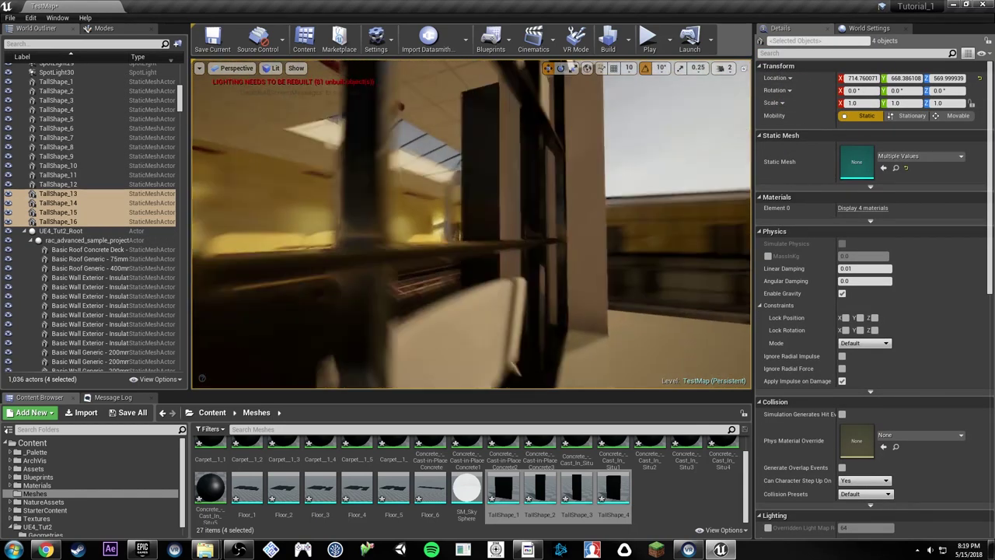
right_drag(599, 202, 587, 188)
ctrl+click(523, 217)
right_drag(523, 217, 583, 227)
ctrl+click(476, 237)
mouse_move(476, 237)
right_down()
mouse_move(594, 236)
mouse_move(468, 236)
right_up()
right_drag(492, 160, 485, 181)
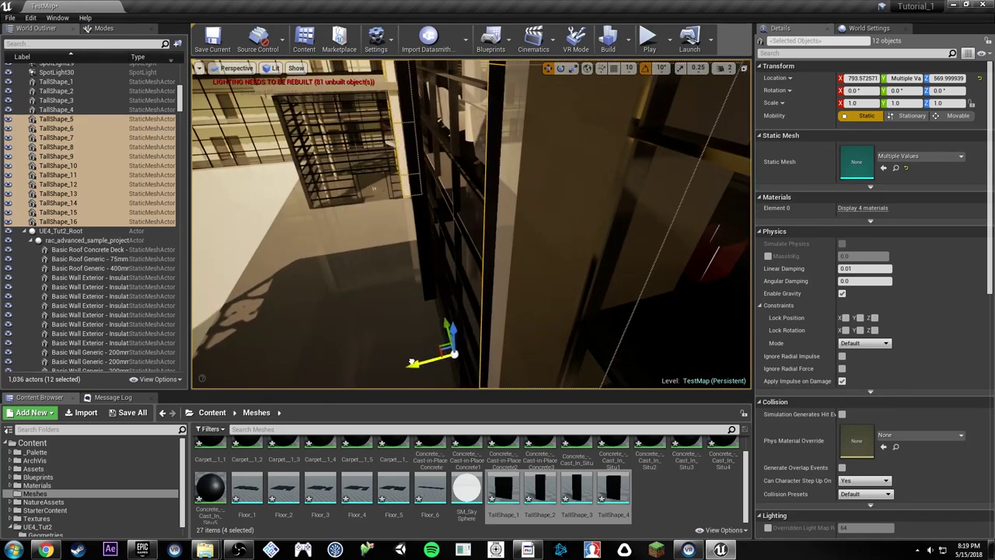
right_drag(418, 335, 418, 334)
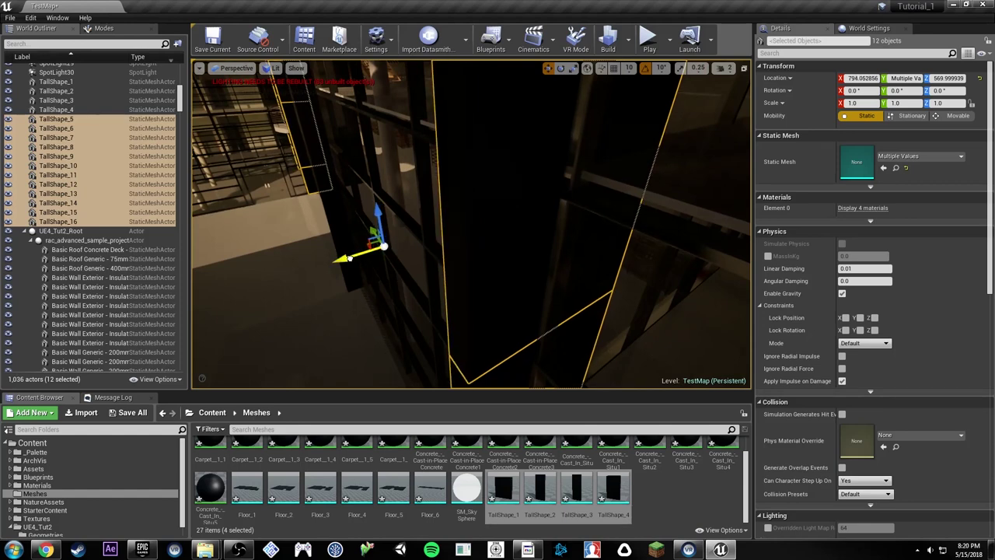
right_drag(336, 261, 336, 262)
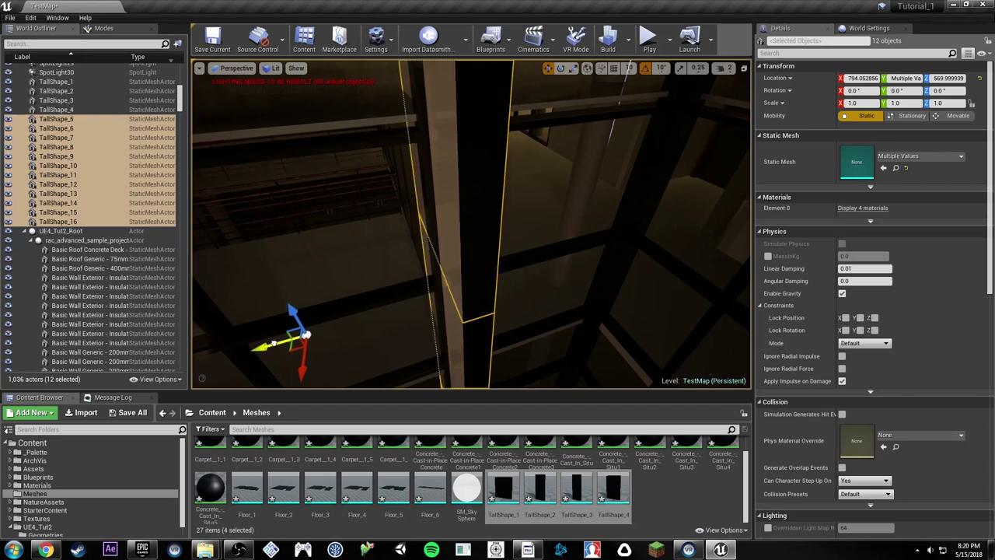
right_drag(273, 343, 273, 343)
Step: Delete the three remaining original 225mm concrete walls while the copied TallShape sets are temporarily hidden
key(h)
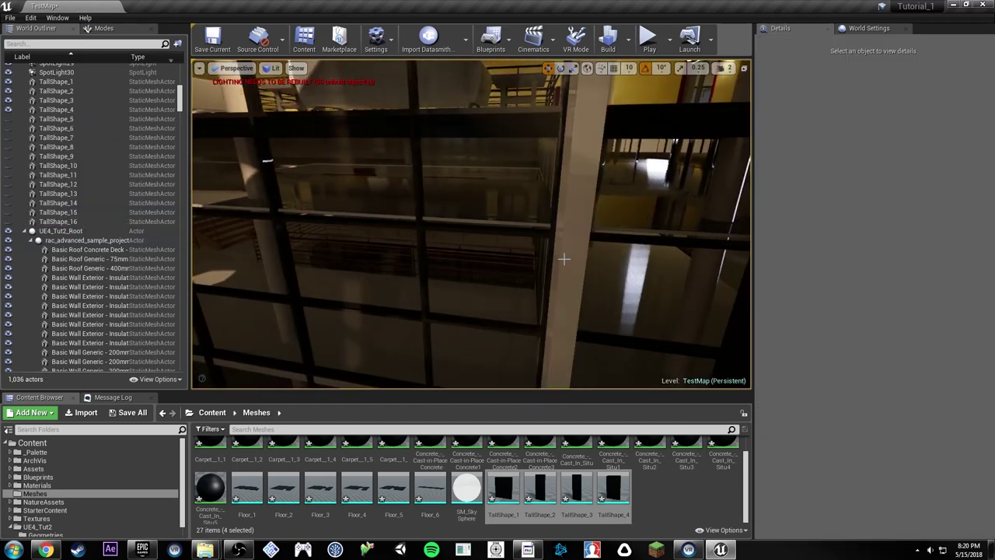
click(565, 259)
right_drag(528, 248, 471, 253)
ctrl+click(503, 252)
key(Delete)
key(w)
click(440, 257)
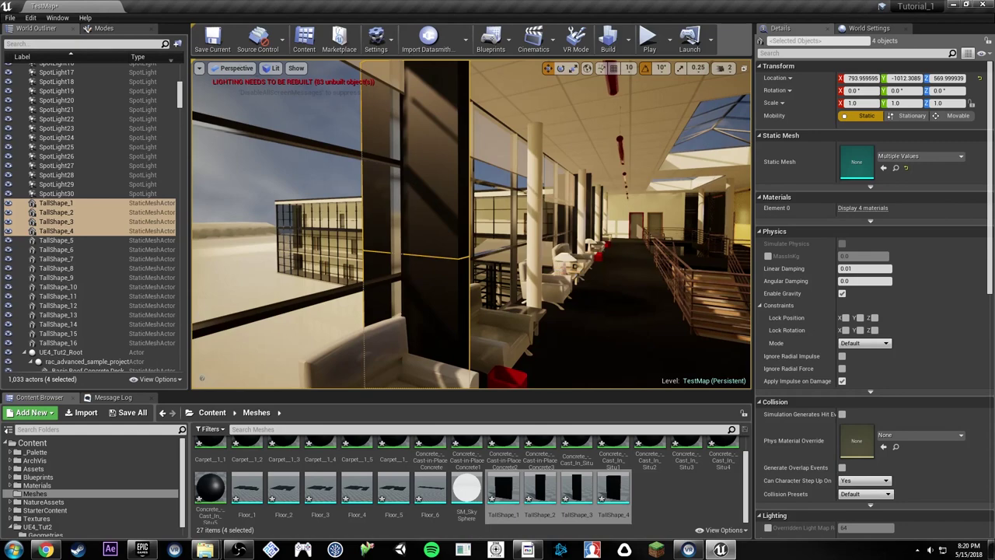
Step: Select the 300mm round concrete column beside the corridor windows and locate its Cast-in-Place Concrete material in the project's assets
right_drag(436, 225, 470, 226)
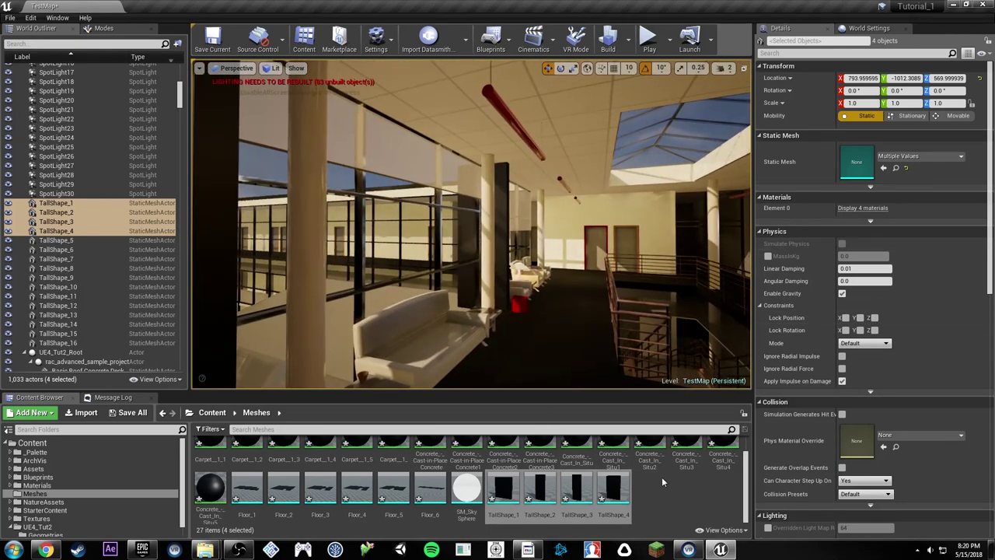
scroll(661, 476, up, 2)
right_drag(573, 349, 505, 350)
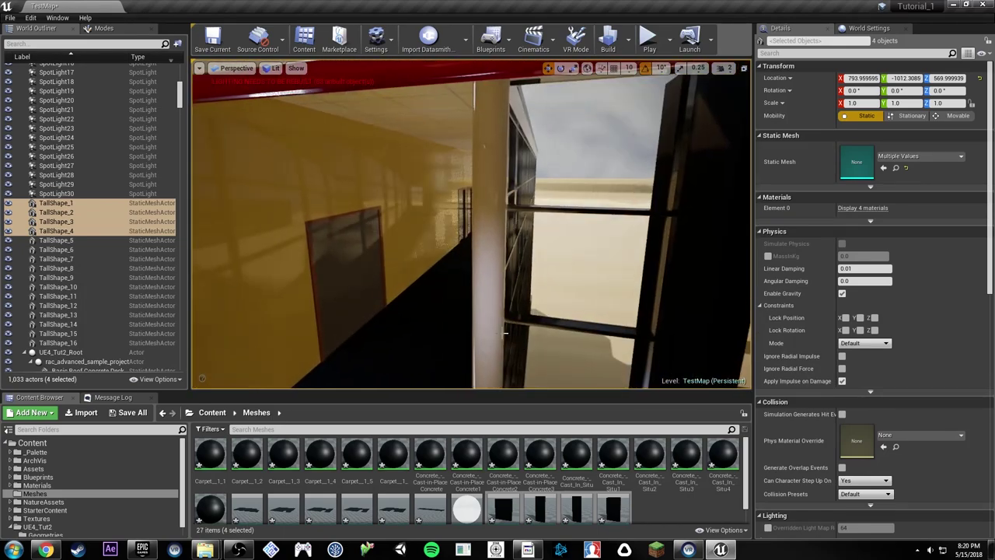
click(469, 321)
click(491, 280)
right_drag(491, 279, 522, 281)
right_drag(451, 233, 482, 233)
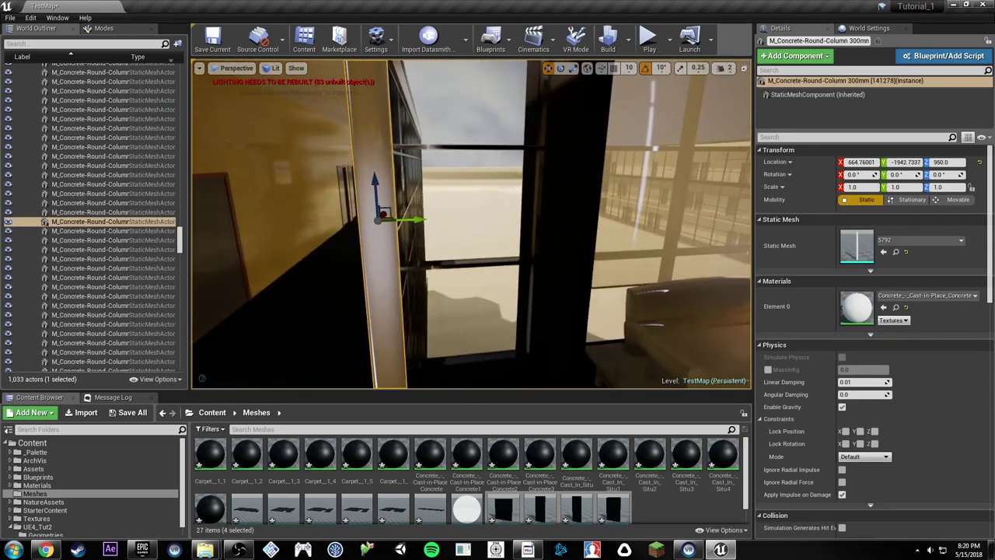
click(897, 308)
Step: Select all 16 TallShape pieces and replace every material on them with Concrete_-_Cast-in-Place_Concrete
click(573, 271)
right_drag(573, 271, 638, 276)
ctrl+click(614, 270)
ctrl+click(499, 275)
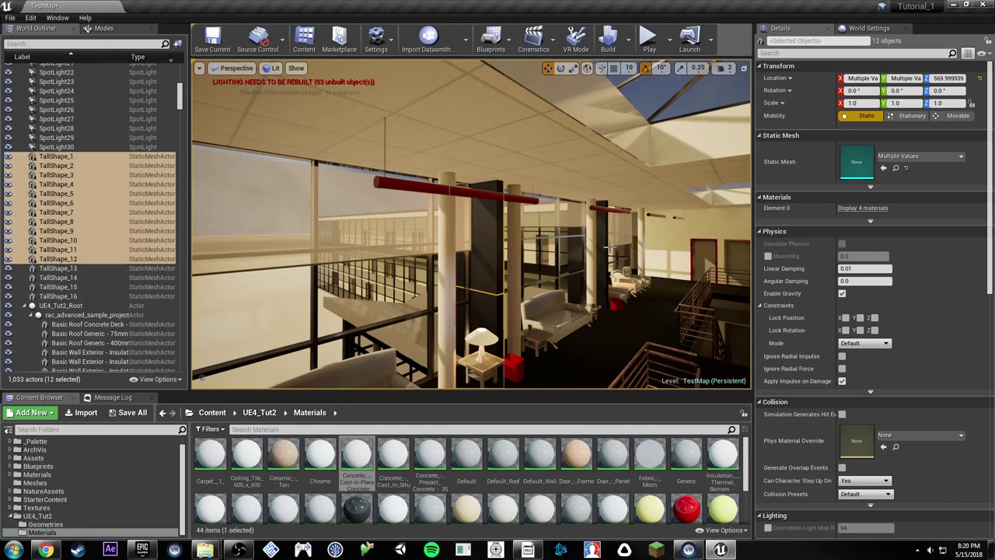
ctrl+click(610, 247)
click(850, 210)
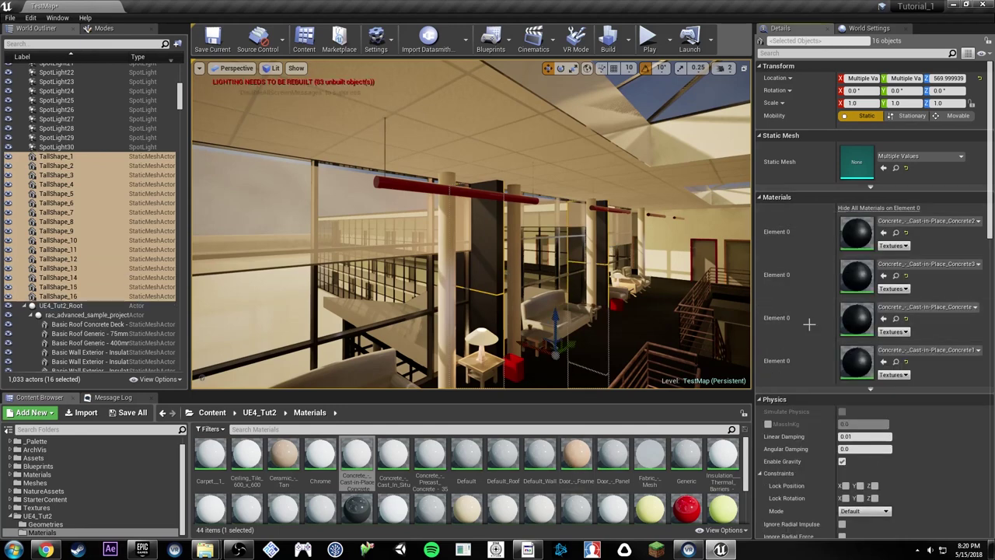
drag(349, 480, 861, 281)
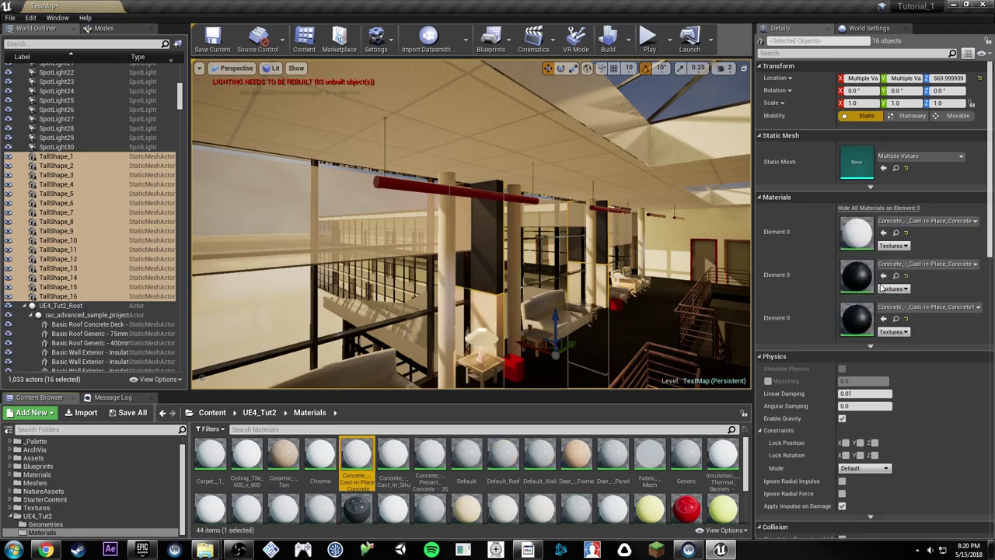
drag(361, 465, 849, 284)
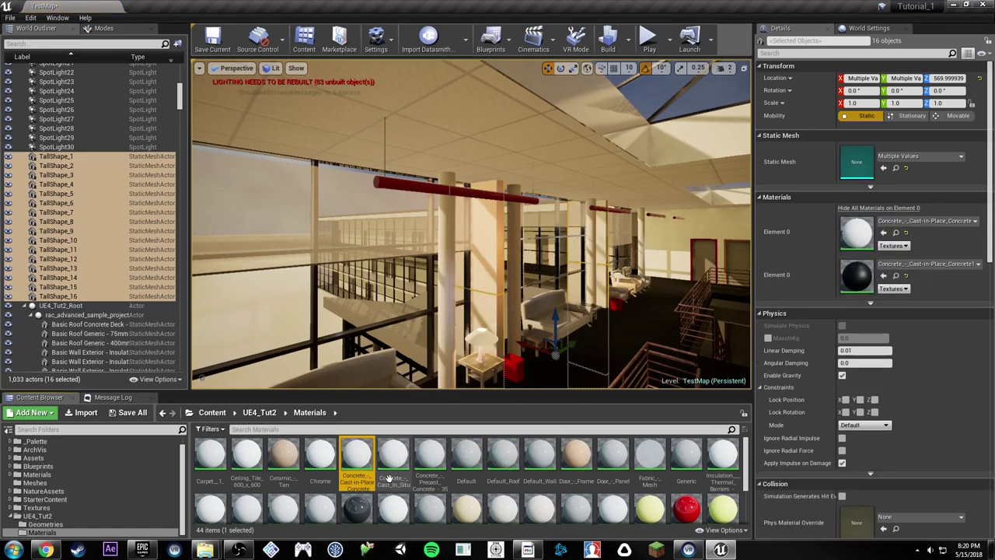
drag(362, 460, 878, 288)
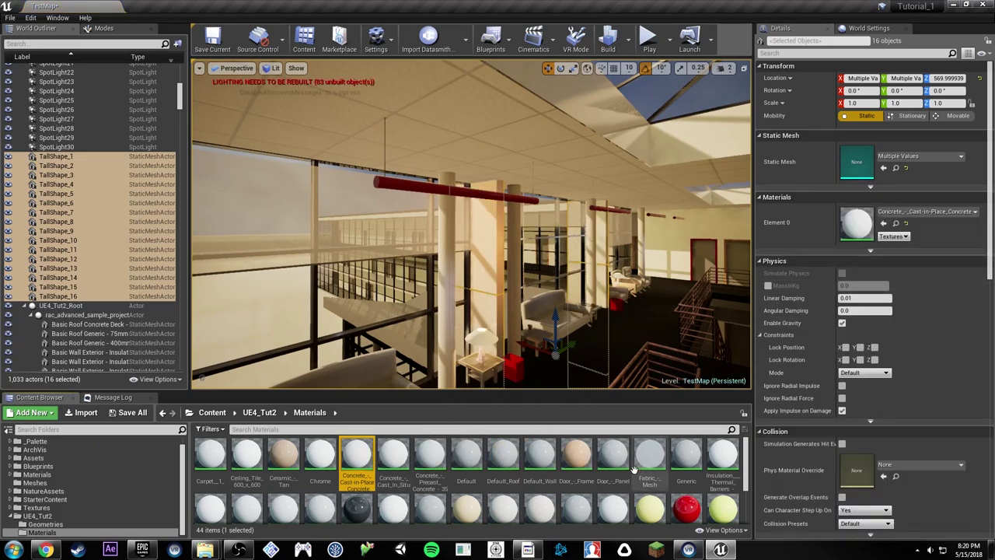
Step: Examine the TallShape walls along the upper corridor, checking how their surfaces meet the adjoining geometry and catch the light
right_drag(573, 315, 326, 292)
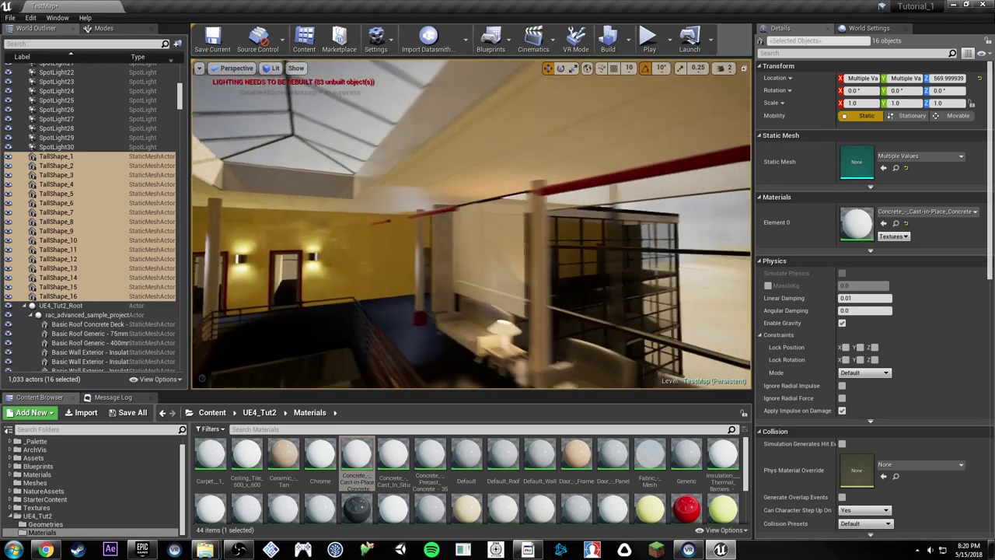
right_drag(489, 210, 472, 224)
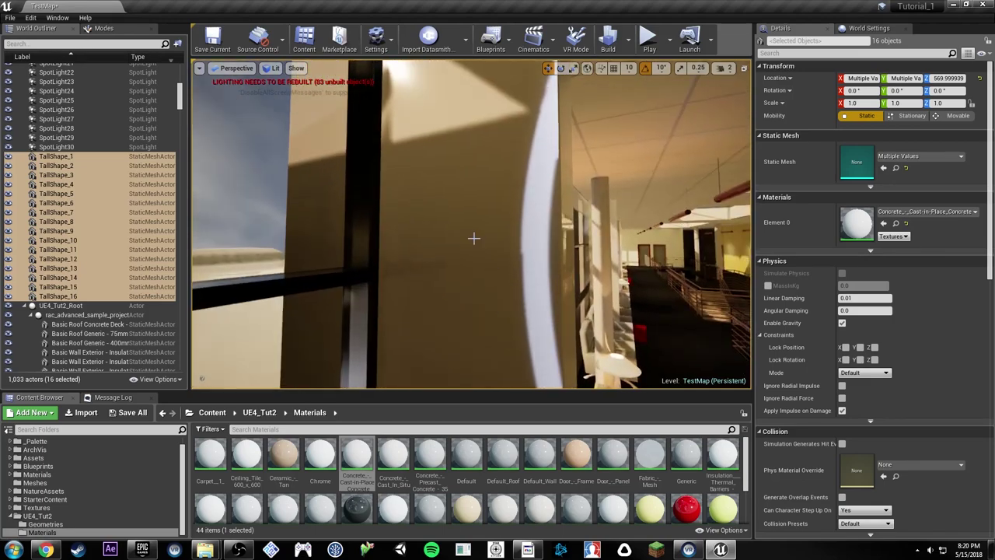
right_drag(530, 264, 532, 256)
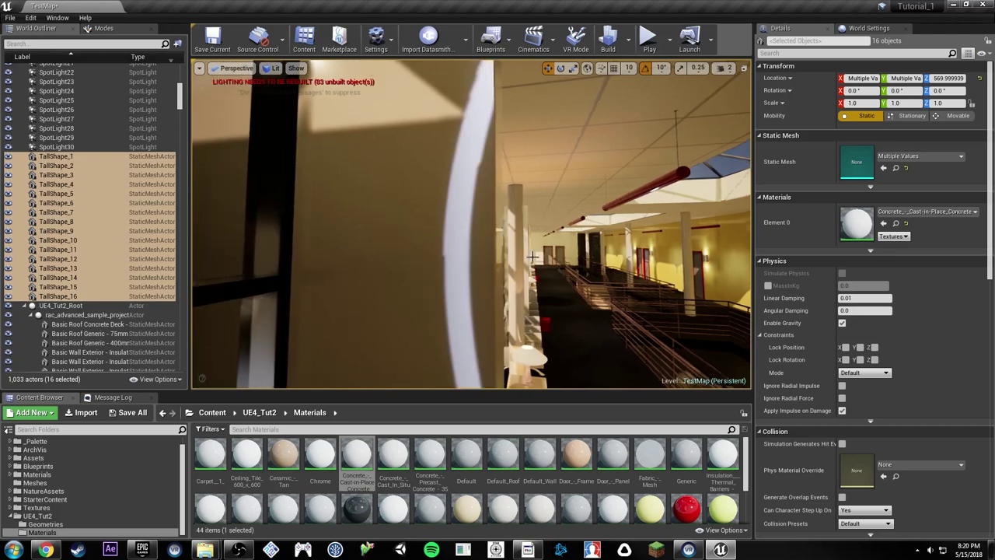
click(444, 253)
right_drag(445, 253, 468, 240)
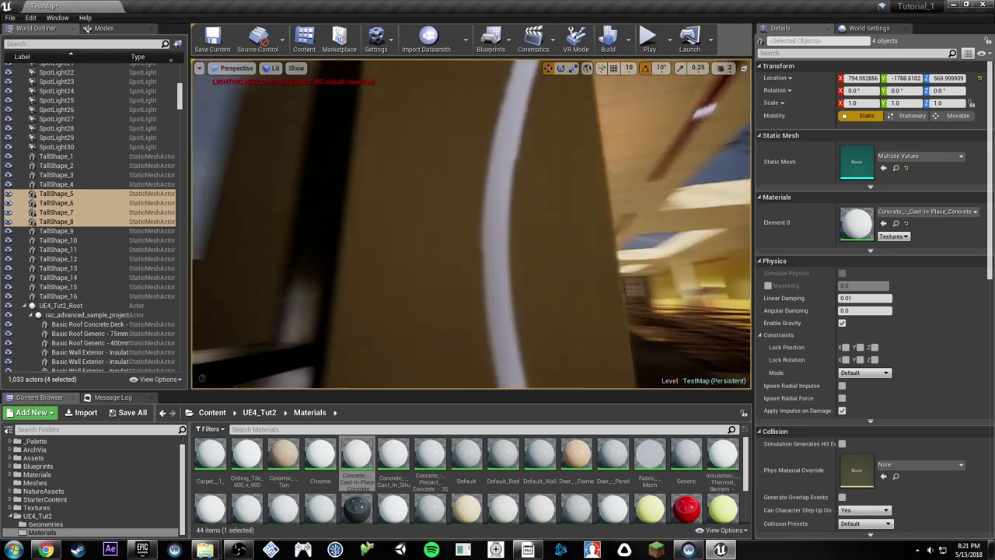
right_drag(468, 240, 409, 257)
click(409, 257)
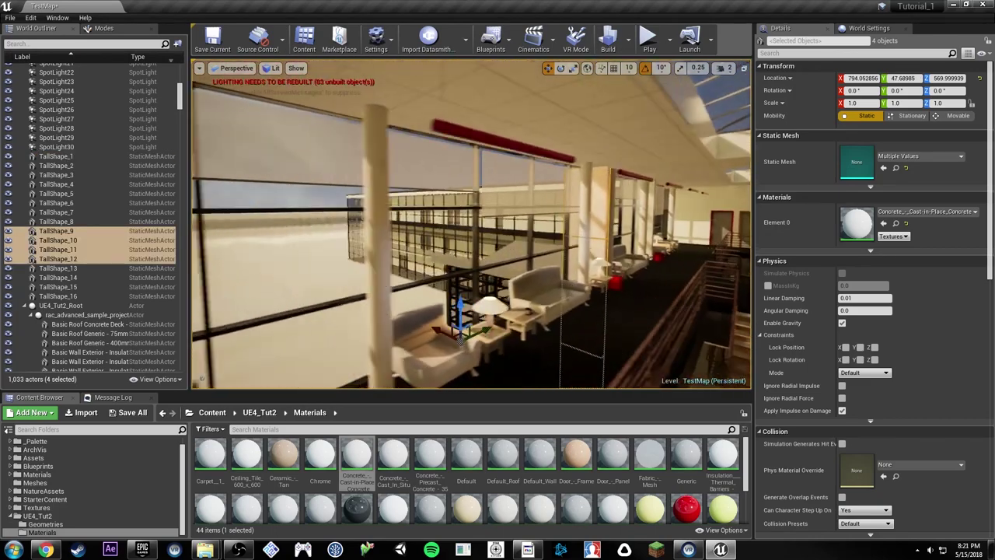
right_drag(557, 220, 557, 220)
click(657, 212)
right_drag(657, 212, 657, 212)
Step: Switch to 3ds Max and reset the scene
click(532, 549)
click(529, 550)
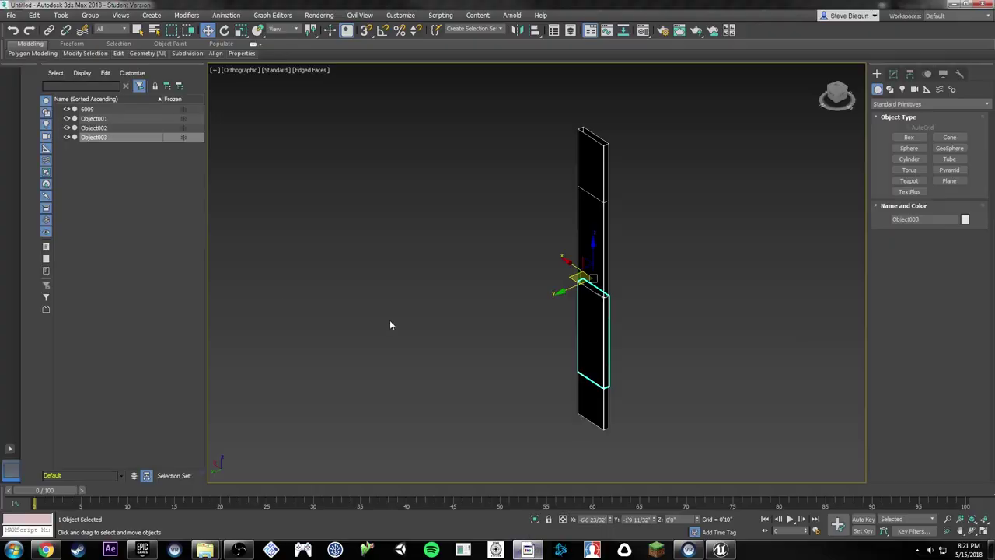
click(11, 15)
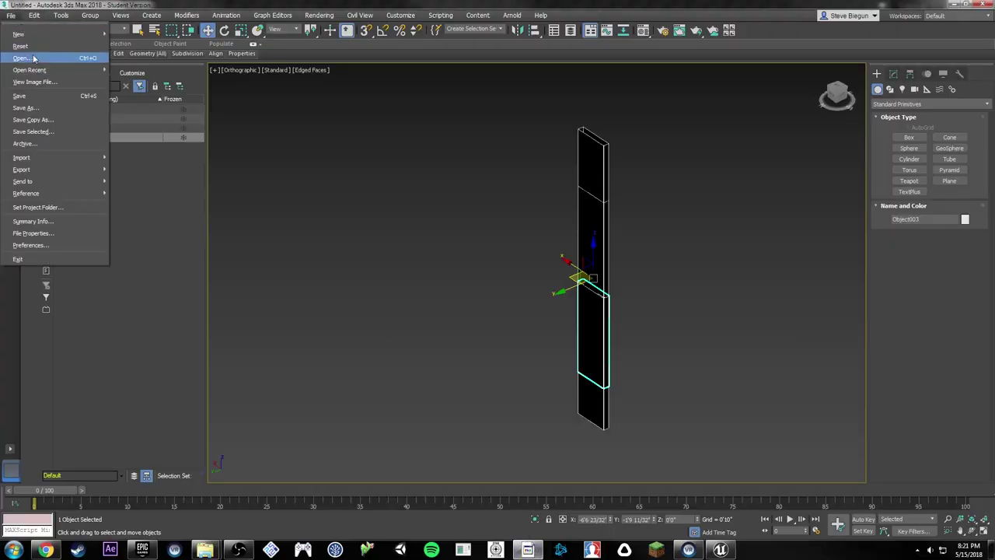
click(20, 46)
click(493, 294)
click(471, 292)
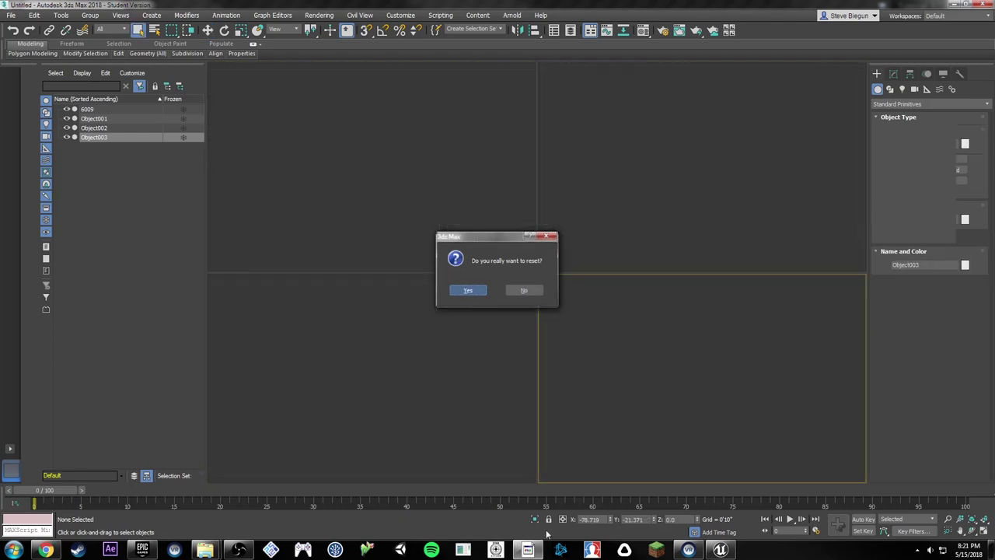
Step: Import 6093.FBX from the Tutorials FBX folder into the empty scene
mouse_move(199, 551)
click(173, 499)
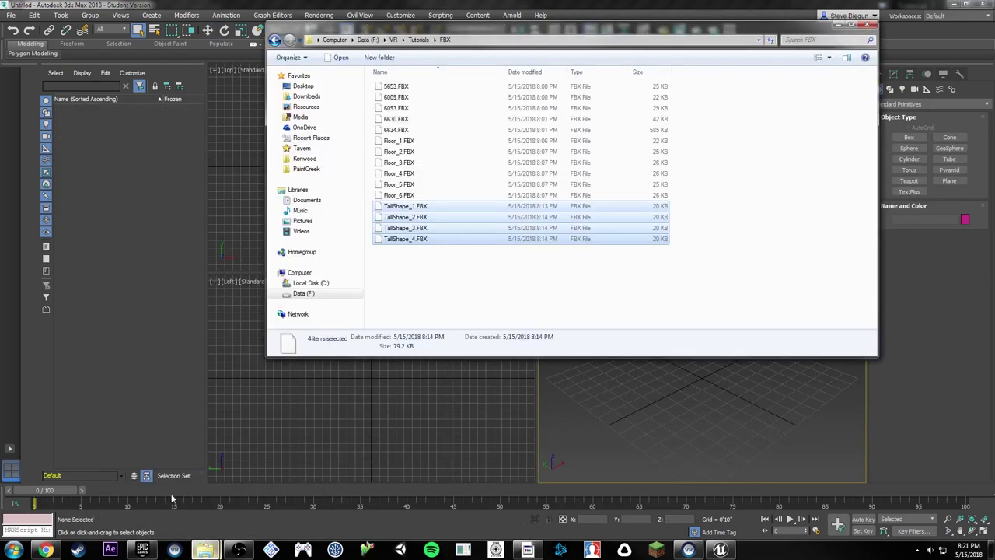
click(390, 109)
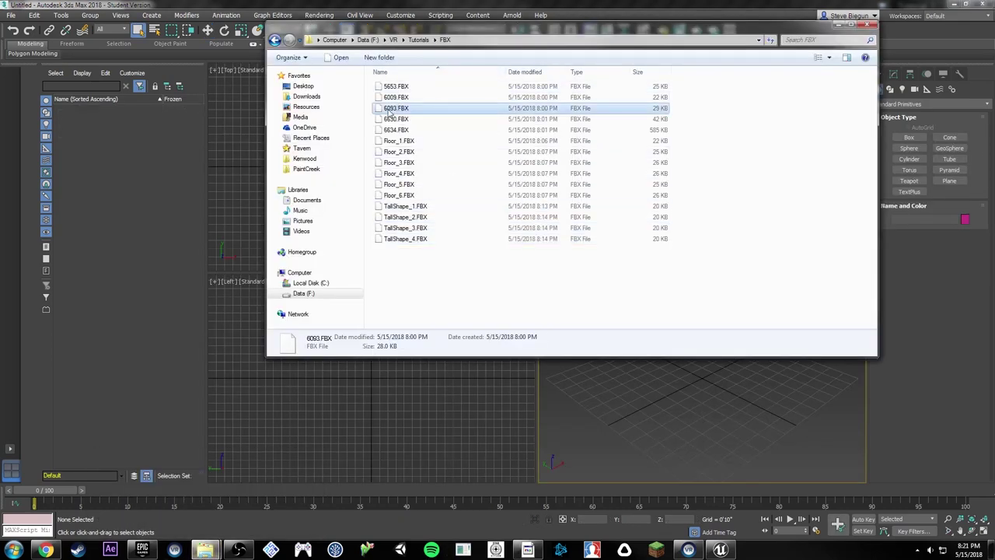
drag(440, 117, 686, 397)
click(723, 390)
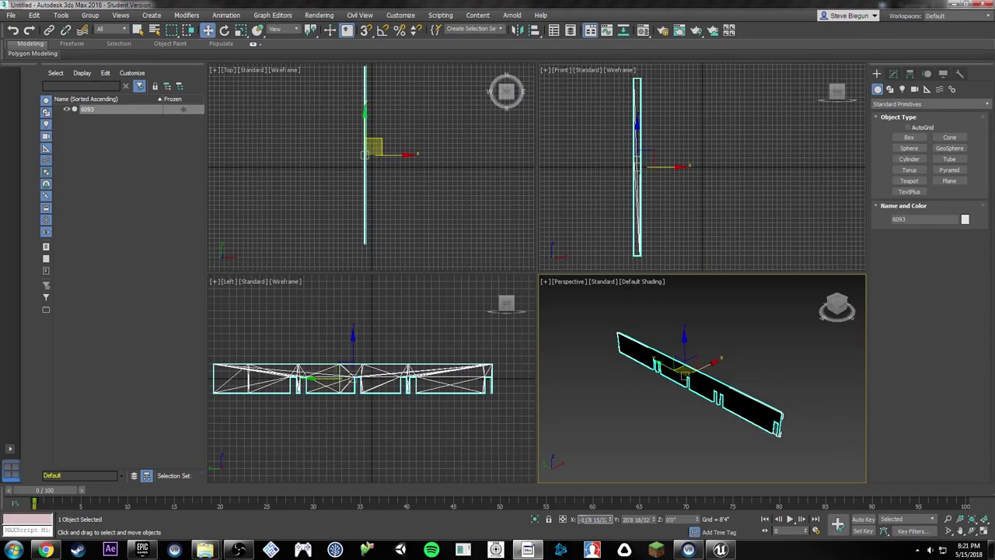
Step: Centre the imported 6093 wall on the origin by setting its X and Y position to 0'0"
key(Tab)
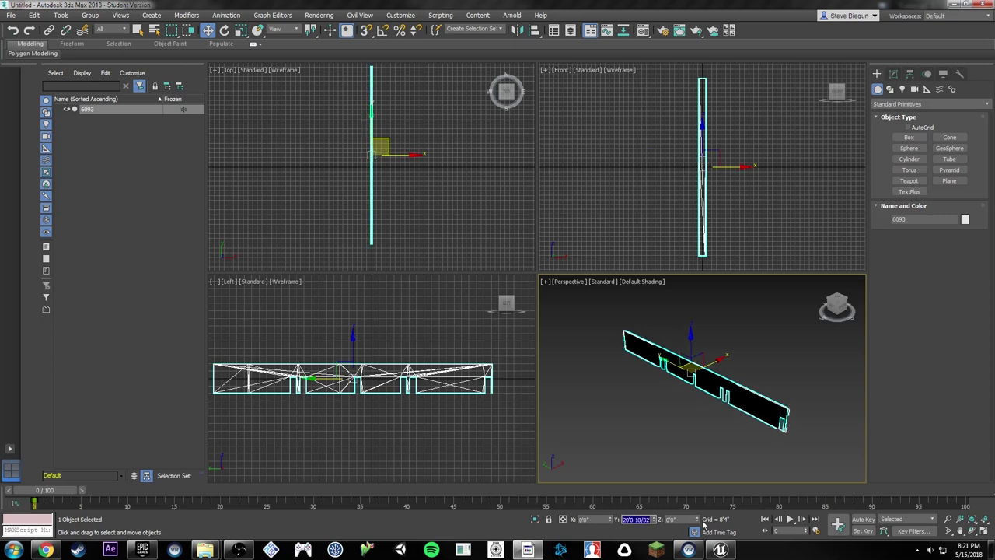
text(0'0)
key(Return)
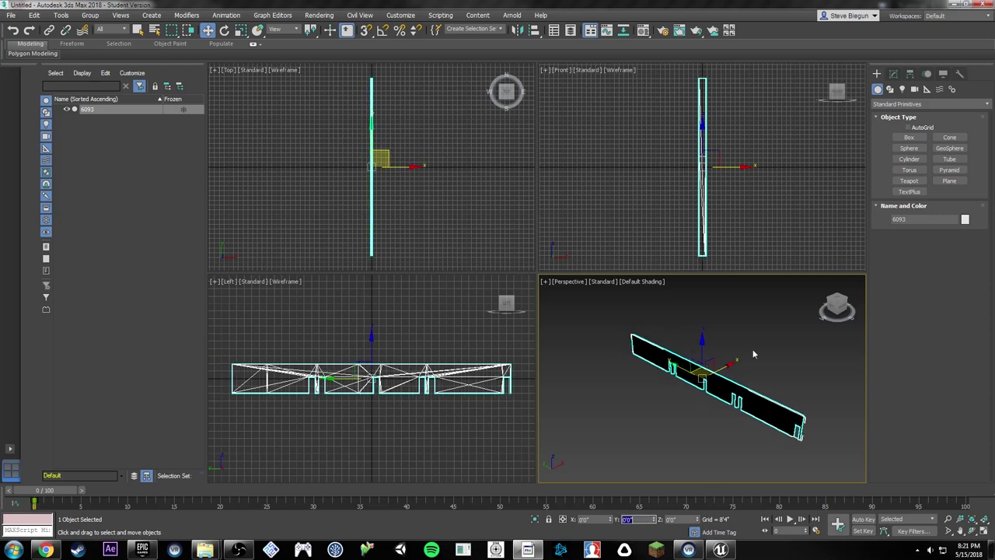
Step: Maximize the perspective view with edged faces shown and examine the 6093 wall's edges around its openings
key(alt+w)
click(311, 70)
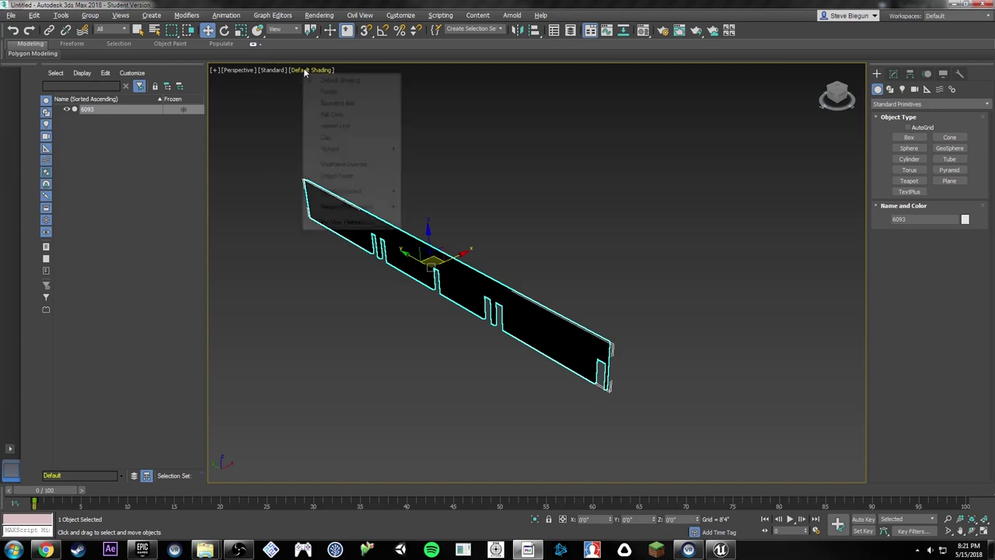
click(346, 179)
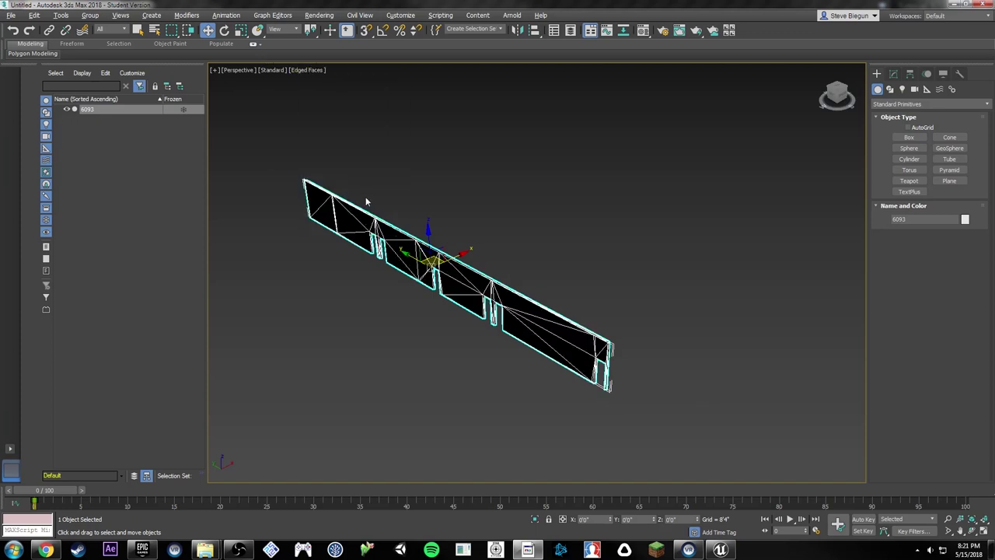
middle_drag(382, 212, 500, 215)
scroll(499, 216, up, 2)
scroll(543, 236, down, 2)
scroll(644, 266, up, 1)
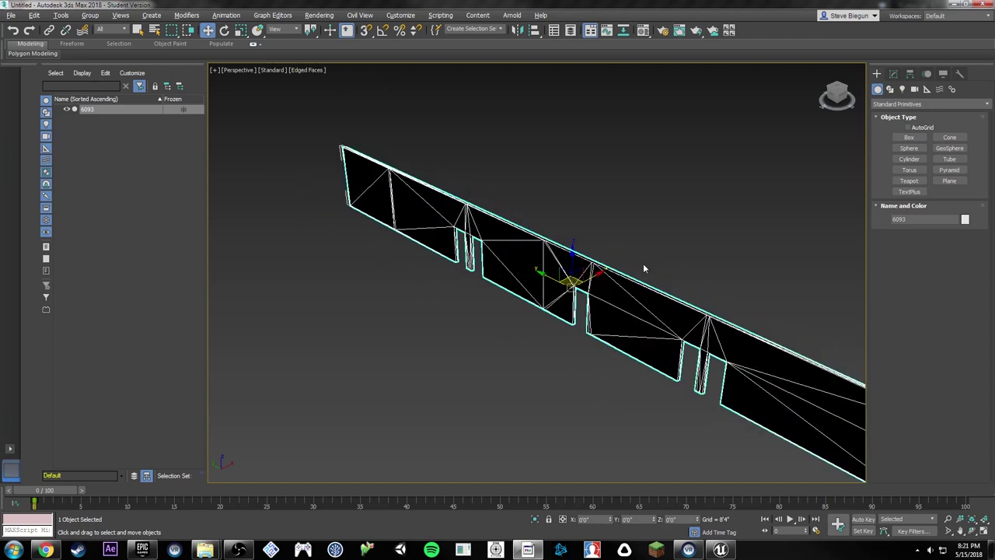
middle_drag(617, 232, 568, 222)
scroll(567, 225, up, 2)
scroll(565, 257, down, 1)
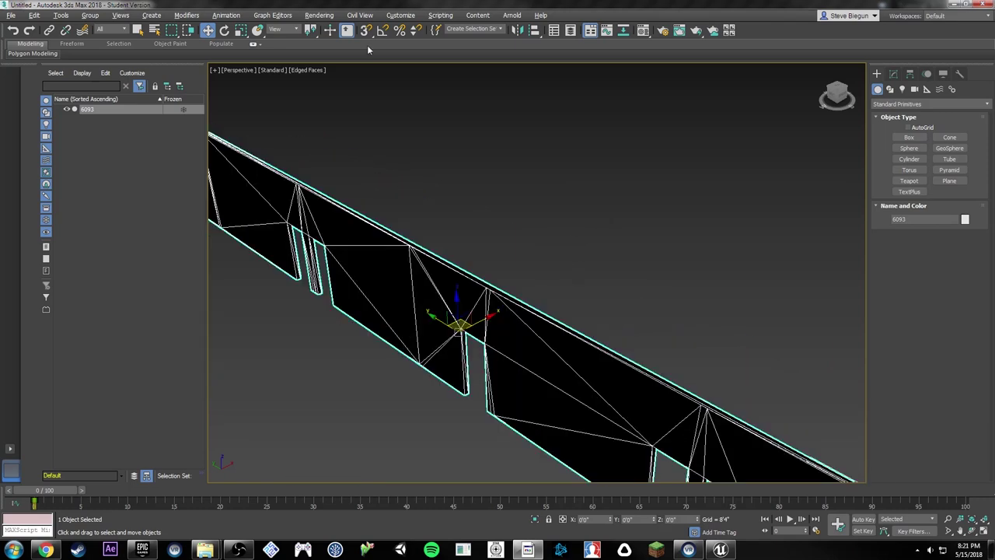
Step: Convert wall 6093 to an Editable Poly and apply Quadrify All, checking the edges around the door openings
right_click(488, 288)
mouse_move(544, 392)
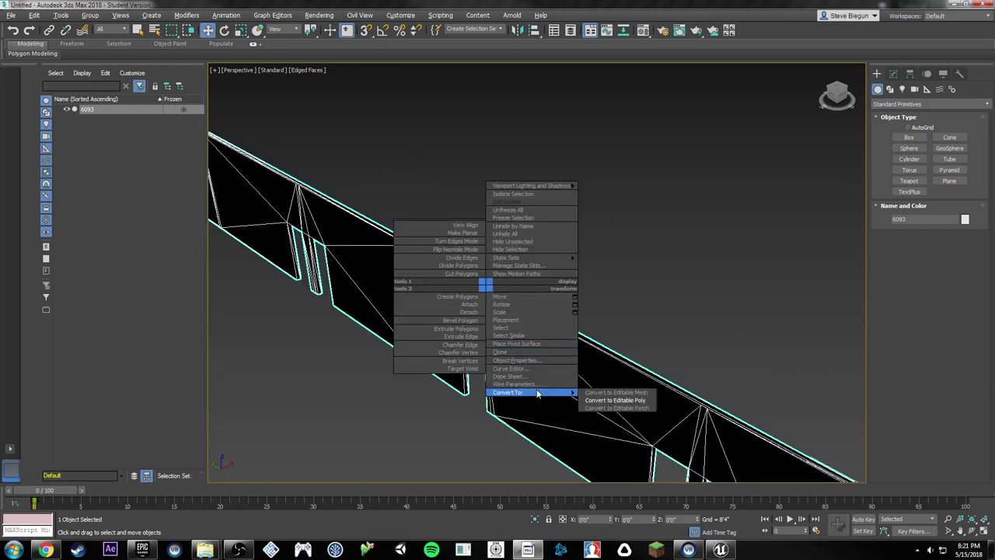
click(615, 395)
mouse_move(148, 53)
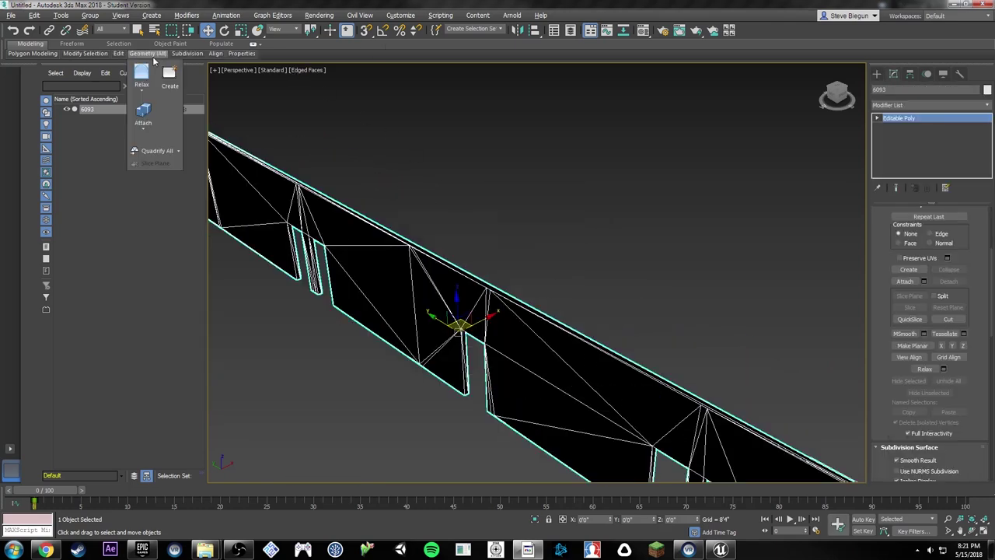
click(154, 151)
alt+middle_drag(594, 260, 402, 263)
scroll(403, 262, up, 5)
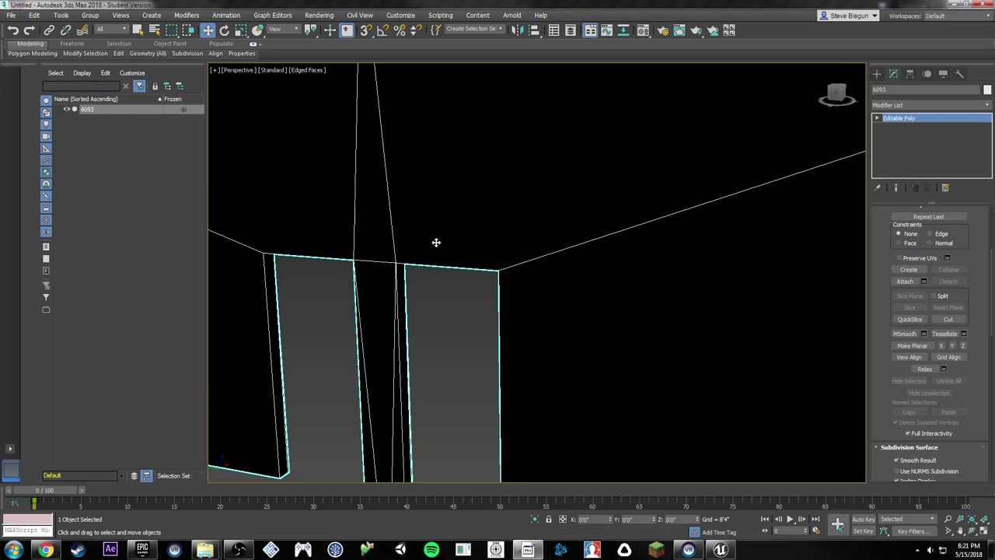
alt+middle_drag(430, 306, 521, 289)
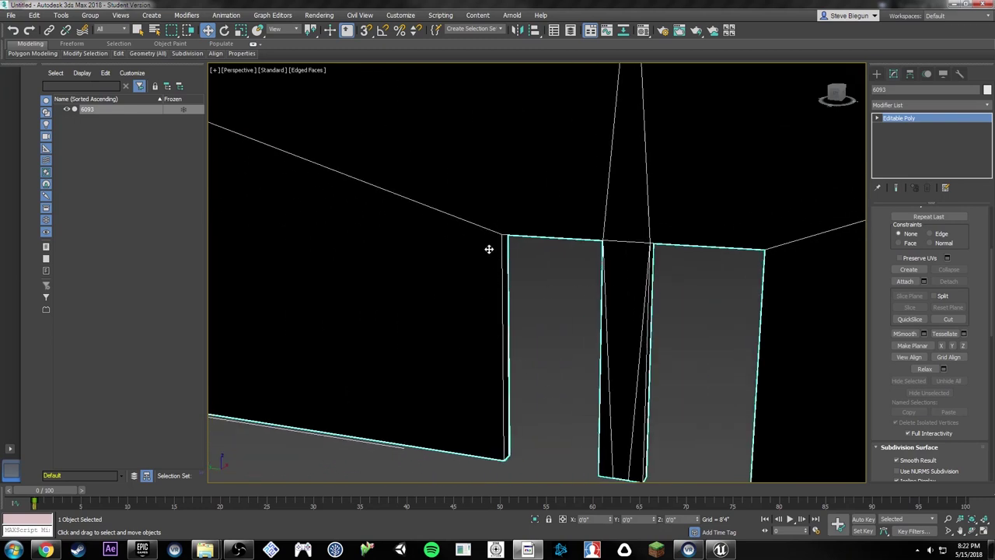
scroll(547, 257, down, 5)
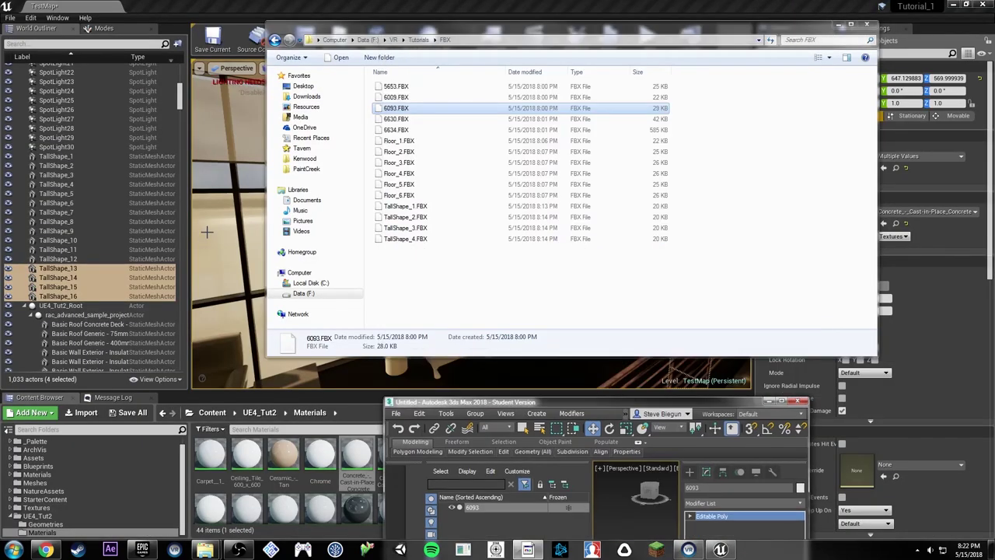
Step: Switch to Unreal and examine the yellow wall with its doors across the upper floor
click(206, 228)
key(w)
mouse_move(305, 175)
right_down()
mouse_move(357, 170)
mouse_move(306, 175)
right_up()
click(351, 199)
key(w)
right_drag(454, 209, 528, 209)
key(s)
key(w)
right_drag(471, 224, 497, 208)
key(s)
key(w)
key(s)
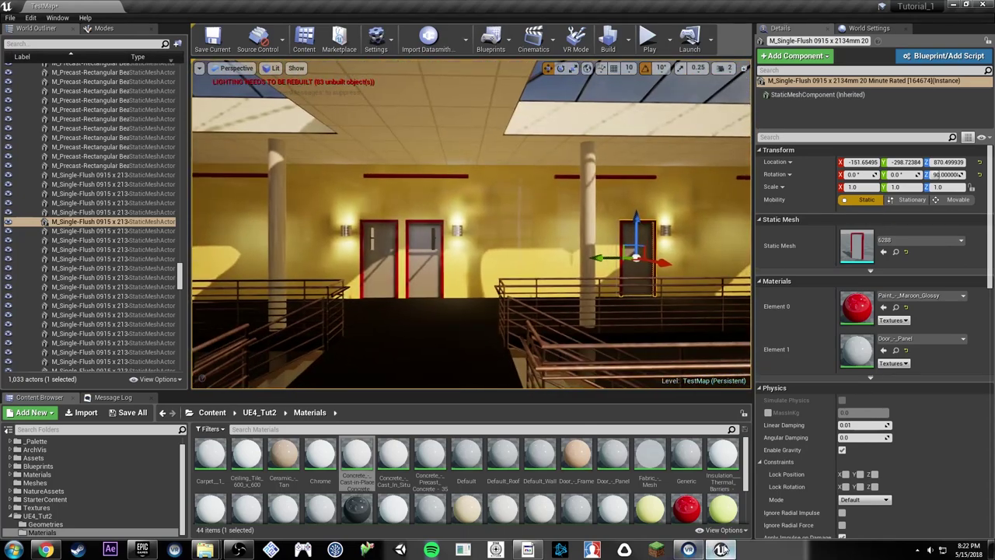
Step: Switch back to 3ds Max, deselect wall 6093 and examine its full length from several angles
mouse_move(721, 549)
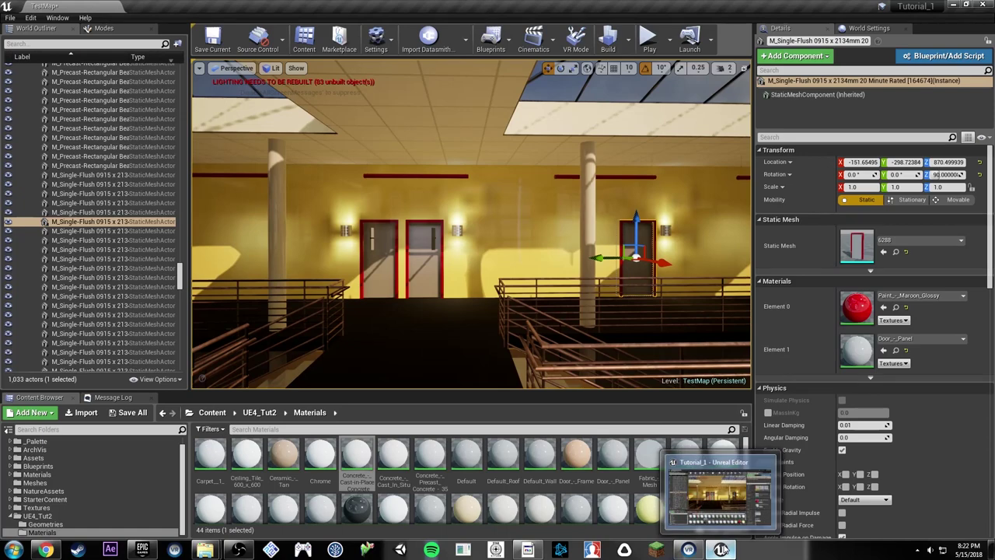
click(528, 549)
double_click(595, 402)
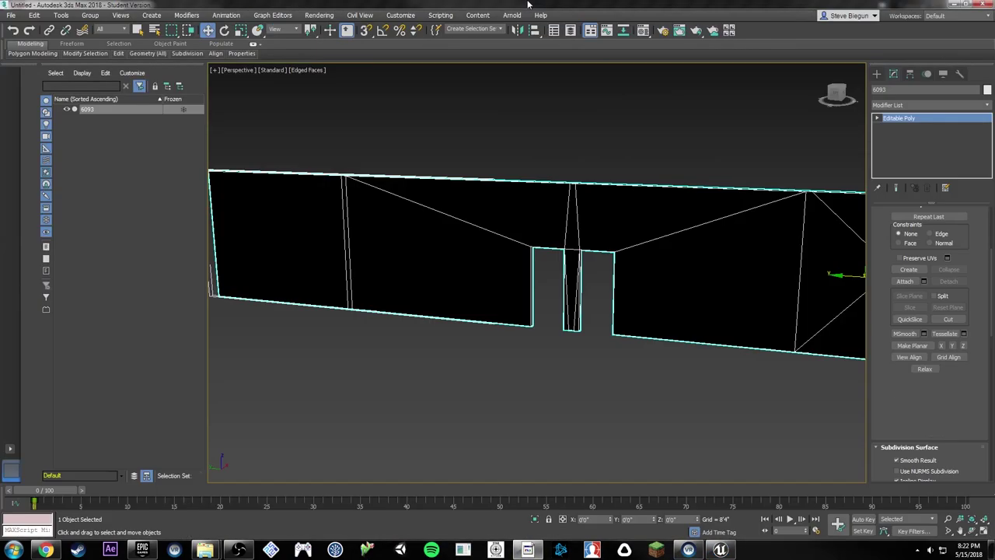
right_click(601, 276)
click(485, 393)
scroll(609, 329, down, 5)
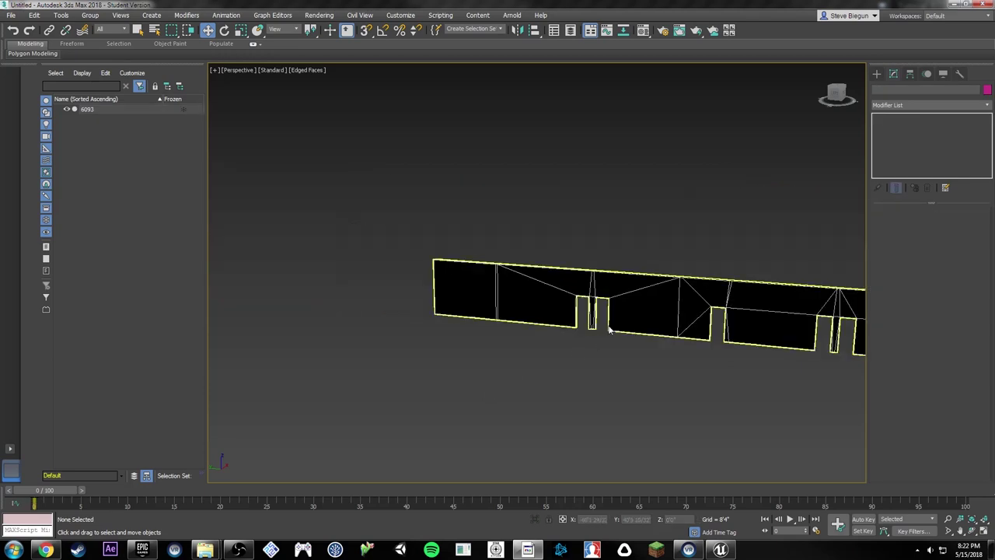
alt+middle_drag(611, 329, 505, 316)
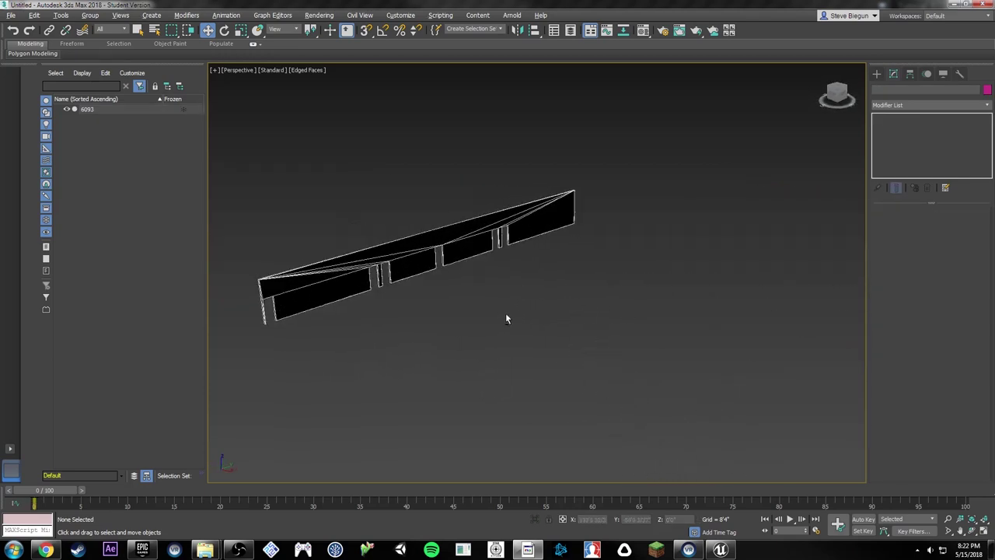
scroll(426, 245, up, 3)
alt+middle_drag(489, 227, 727, 229)
Step: Select all edges of wall 6093 at edge level and inspect them along the wall
click(484, 290)
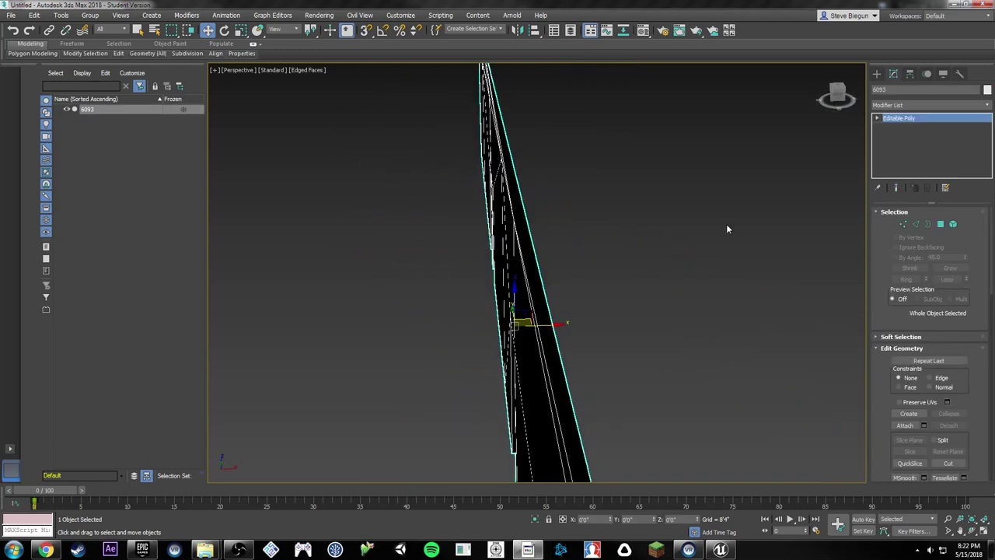
click(916, 224)
key(ctrl+a)
alt+middle_drag(562, 242, 490, 259)
scroll(506, 240, down, 5)
scroll(501, 311, up, 5)
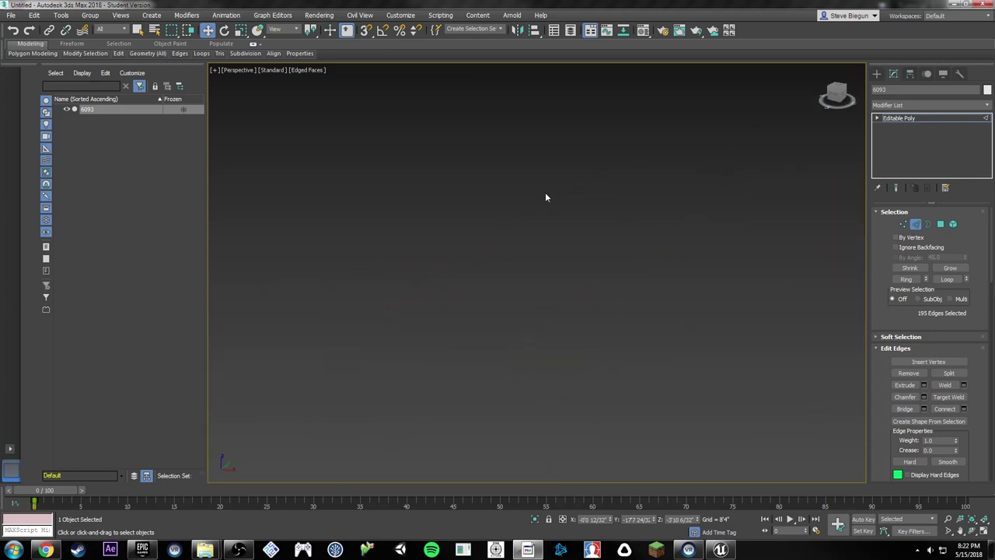
key(z)
middle_drag(431, 305, 514, 270)
scroll(489, 356, up, 2)
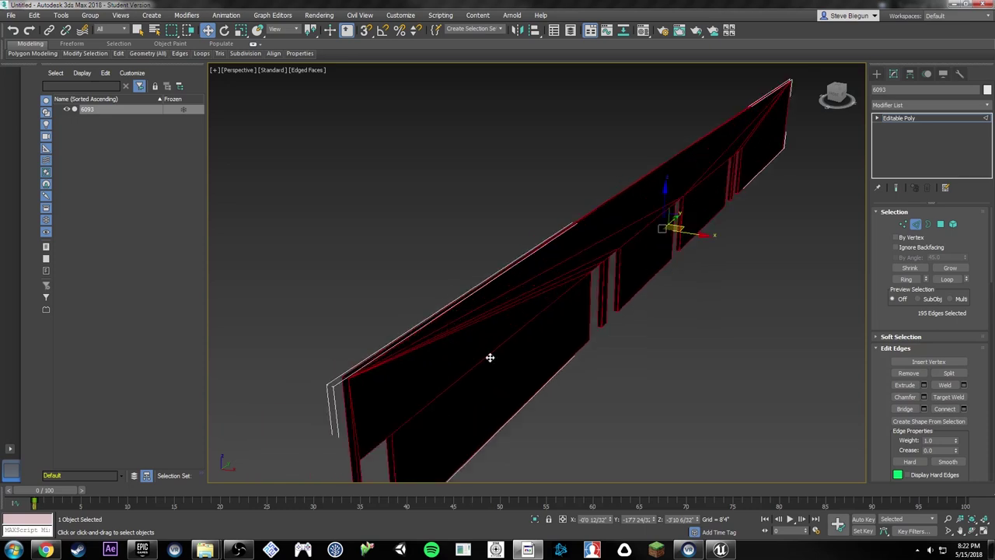
alt+middle_drag(408, 296, 526, 268)
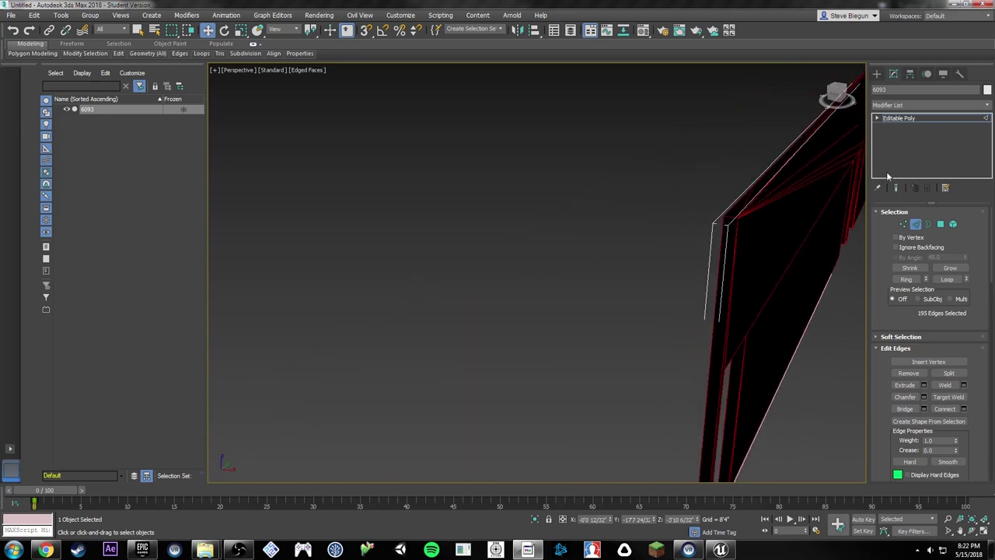
Step: Select the four top corner vertices at the two ends of the wall
click(900, 223)
click(725, 215)
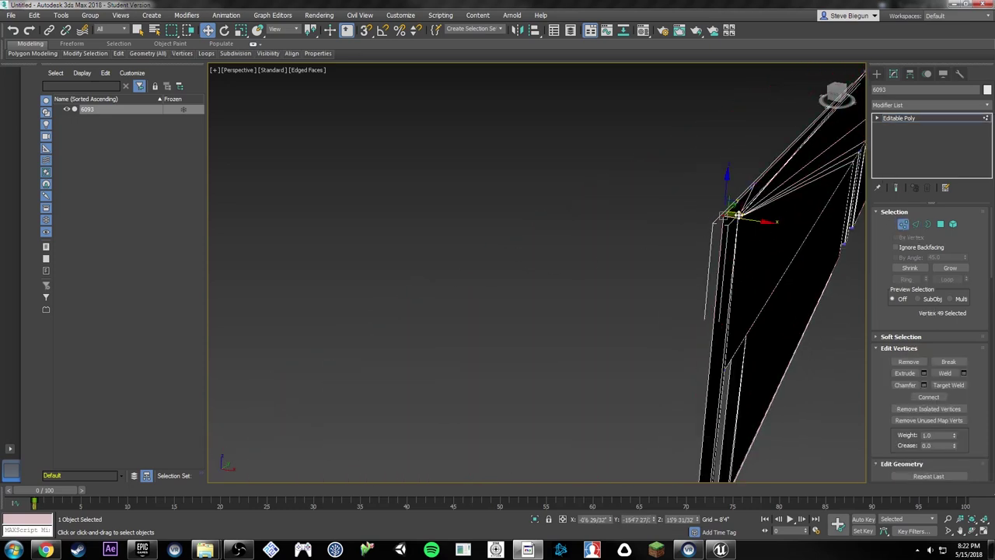
ctrl+click(739, 215)
middle_drag(739, 215, 539, 340)
scroll(539, 339, down, 3)
middle_drag(716, 178, 520, 348)
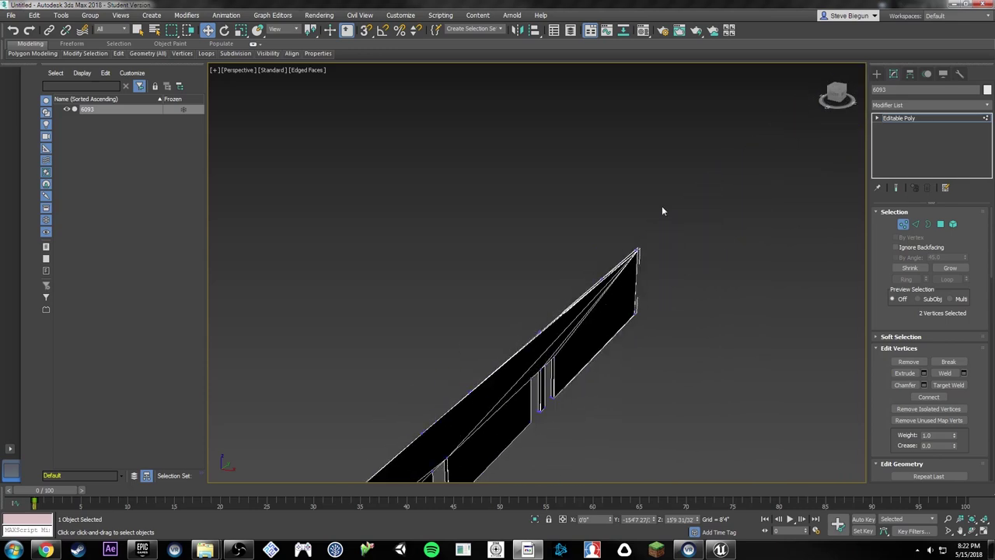
scroll(673, 247, up, 10)
scroll(679, 275, down, 3)
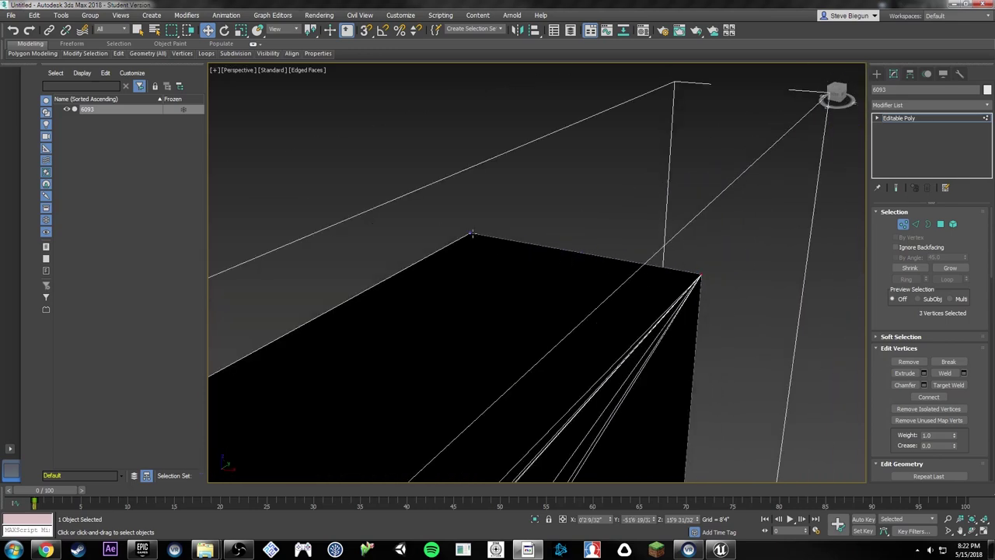
alt+middle_drag(607, 290, 616, 238)
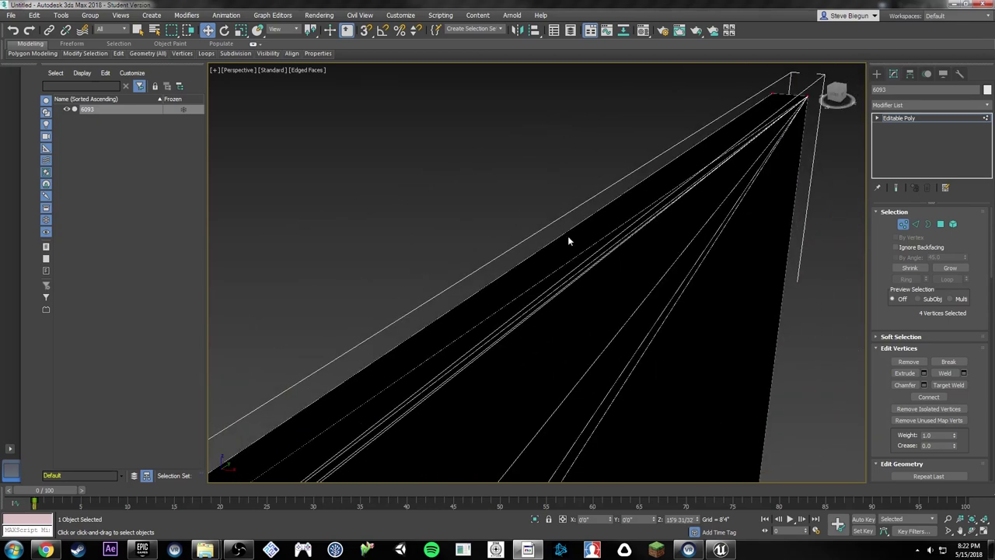
scroll(513, 306, down, 1)
Step: Select three narrow polygons along the top face of the wall at polygon level
click(941, 223)
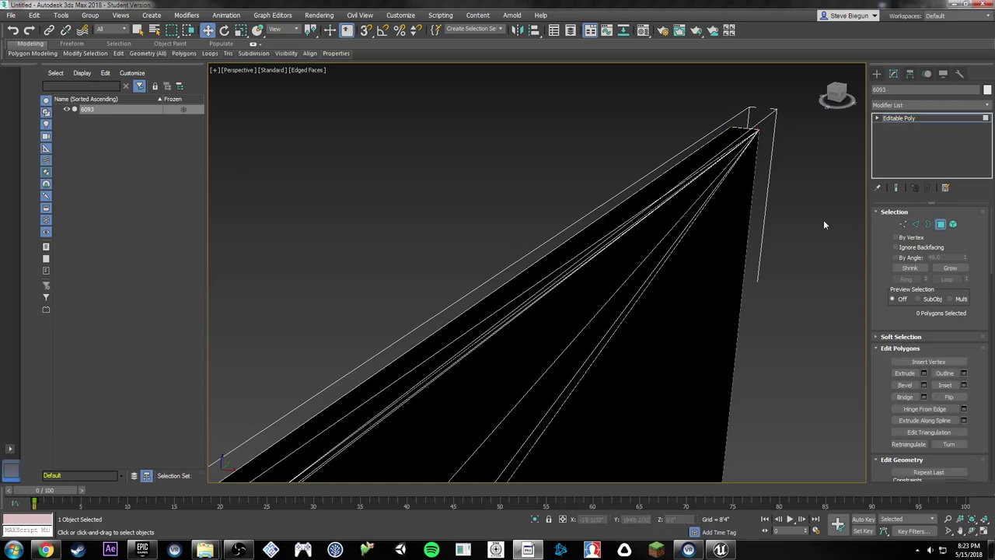
click(638, 206)
middle_drag(447, 289, 614, 213)
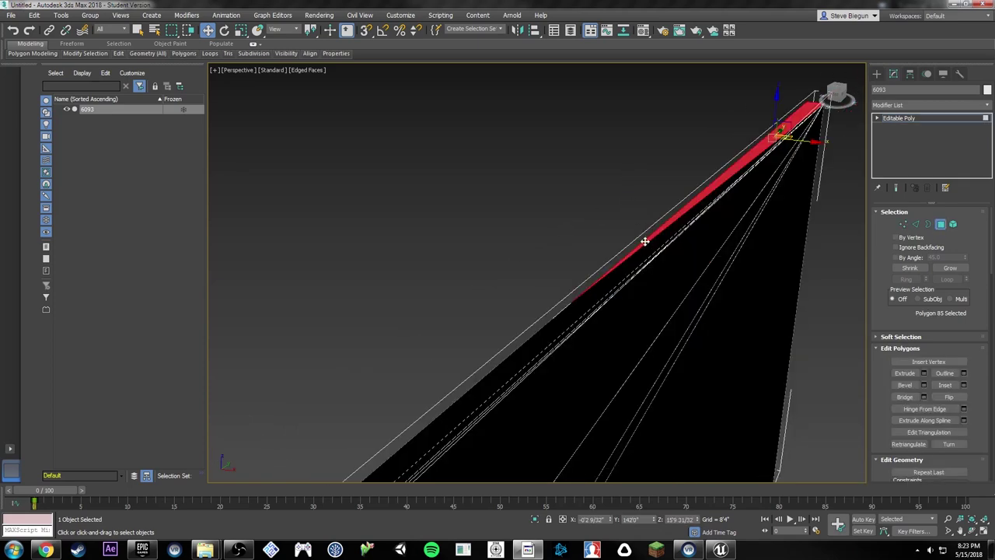
ctrl+click(611, 268)
alt+middle_drag(612, 272, 715, 174)
ctrl+click(549, 251)
scroll(549, 251, down, 3)
middle_drag(554, 250, 676, 179)
middle_drag(598, 253, 627, 244)
scroll(627, 244, down, 3)
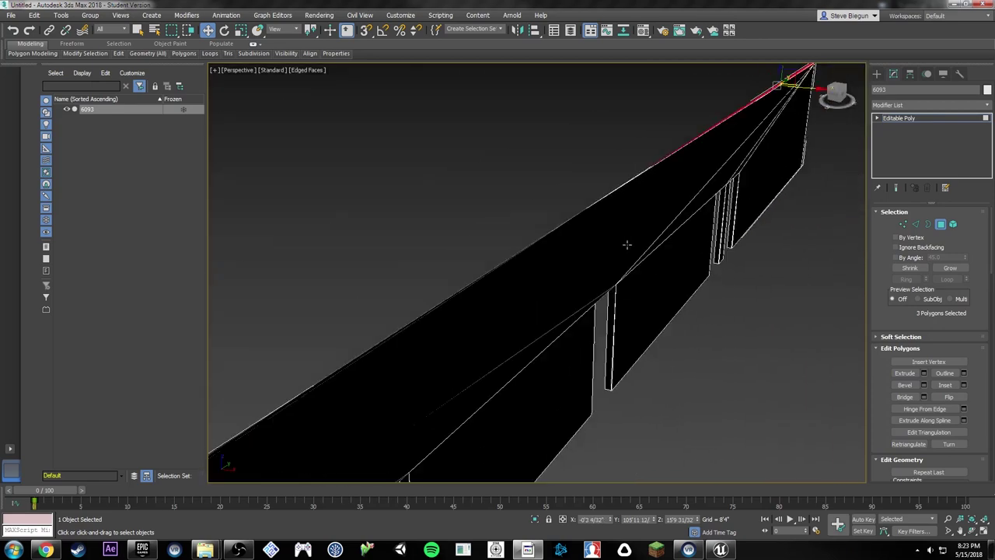
Step: Change to an orthographic view and add the next thin polygon of the wall's top to the selection
key(u)
scroll(554, 266, up, 3)
scroll(498, 305, up, 3)
scroll(587, 210, up, 3)
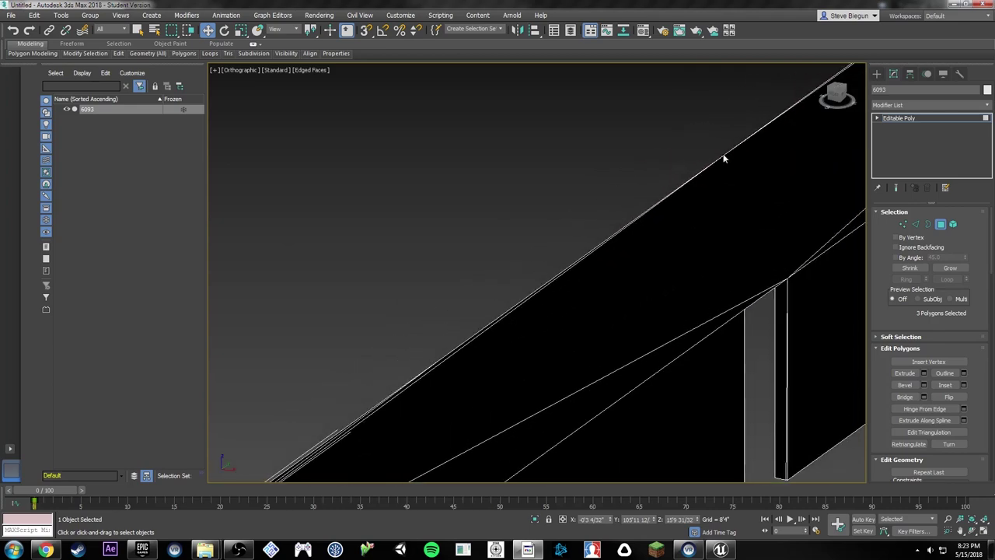
scroll(639, 249, up, 2)
scroll(596, 259, up, 2)
scroll(631, 251, up, 2)
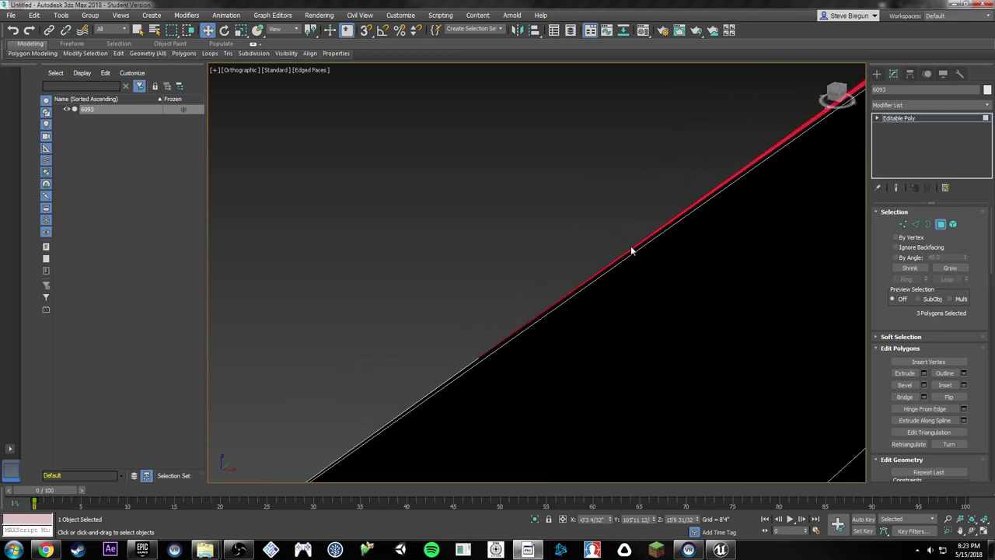
middle_drag(569, 310, 555, 310)
ctrl+click(547, 312)
scroll(547, 311, up, 4)
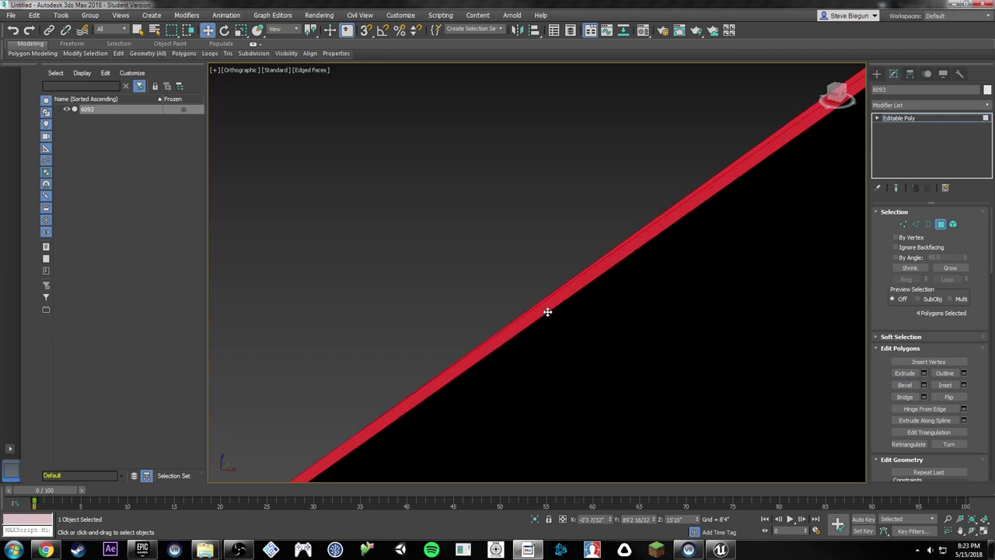
Step: Look at the wall from directly above and add a fifth polygon to the selection
scroll(547, 312, down, 6)
alt+middle_drag(532, 324, 731, 326)
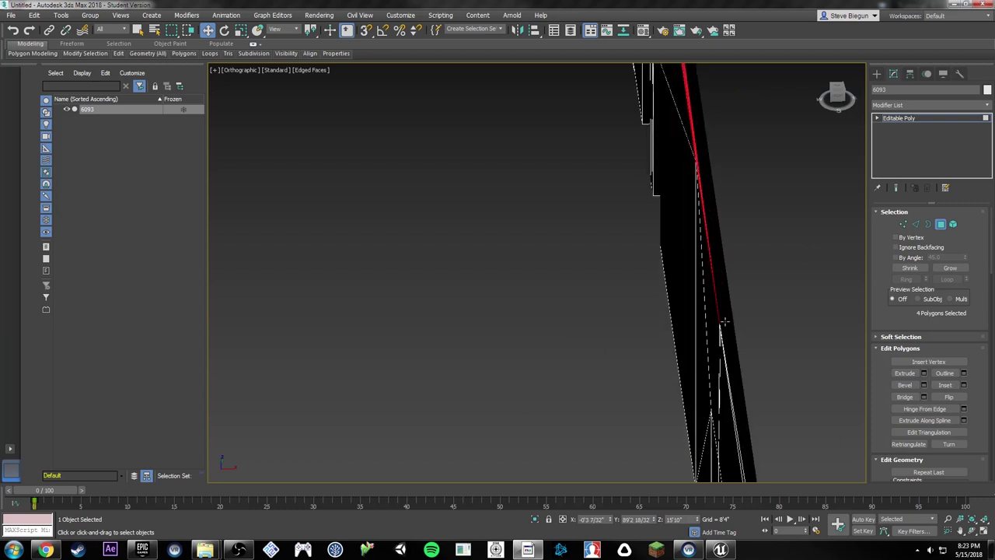
middle_drag(735, 268, 643, 365)
scroll(625, 165, down, 2)
middle_drag(620, 136, 563, 245)
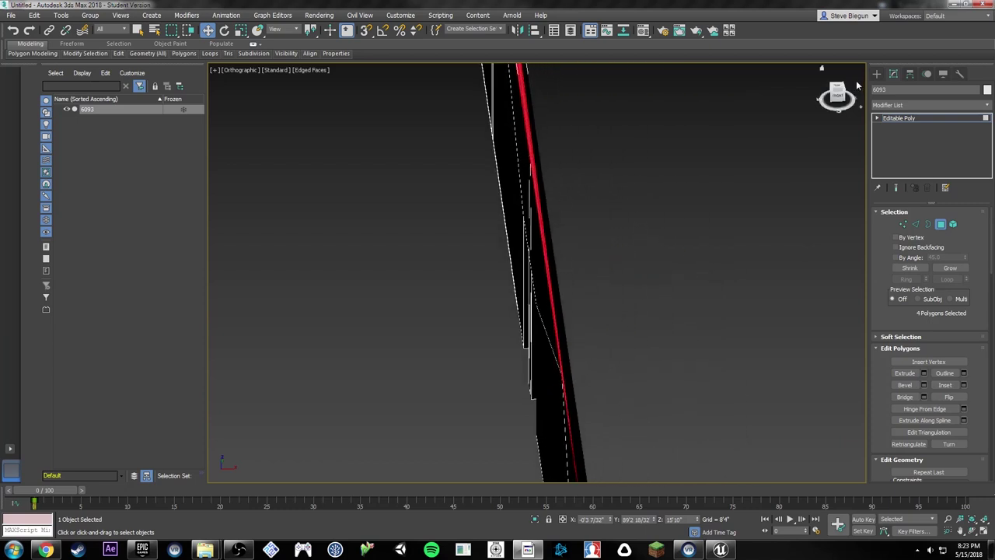
click(836, 90)
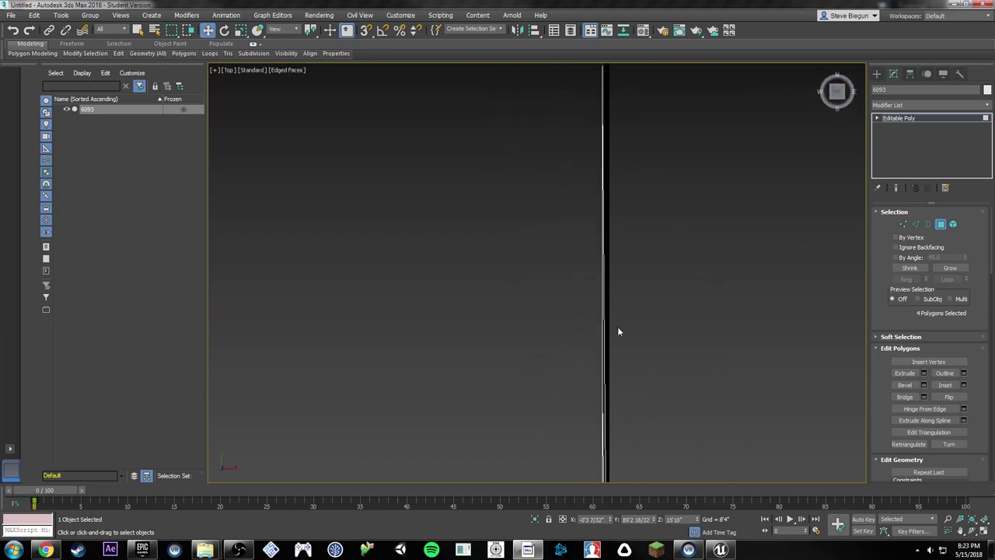
ctrl+click(619, 162)
alt+middle_drag(619, 162, 599, 313)
scroll(477, 293, down, 5)
scroll(598, 313, up, 5)
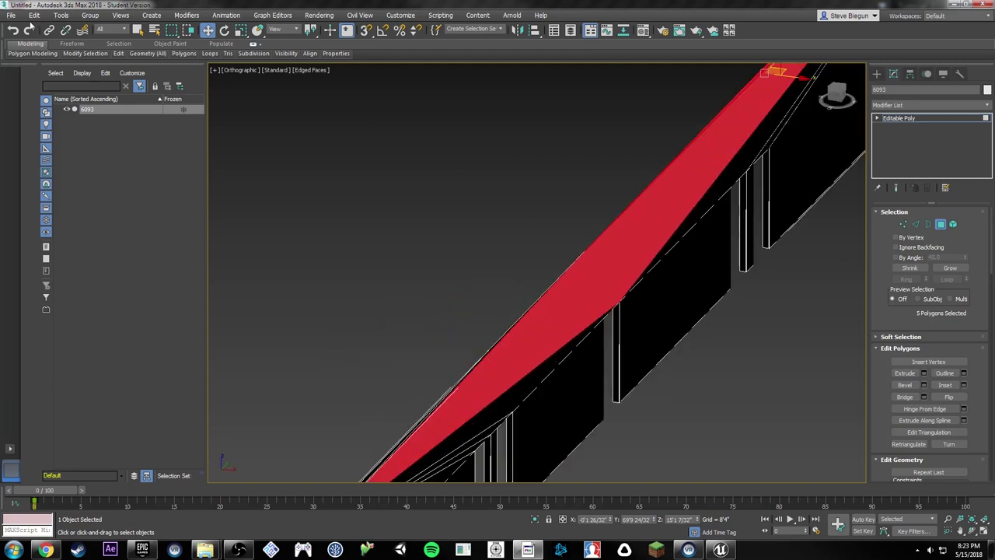
Step: Reset the scene without saving the changes and maximize the perspective view
click(11, 15)
click(23, 44)
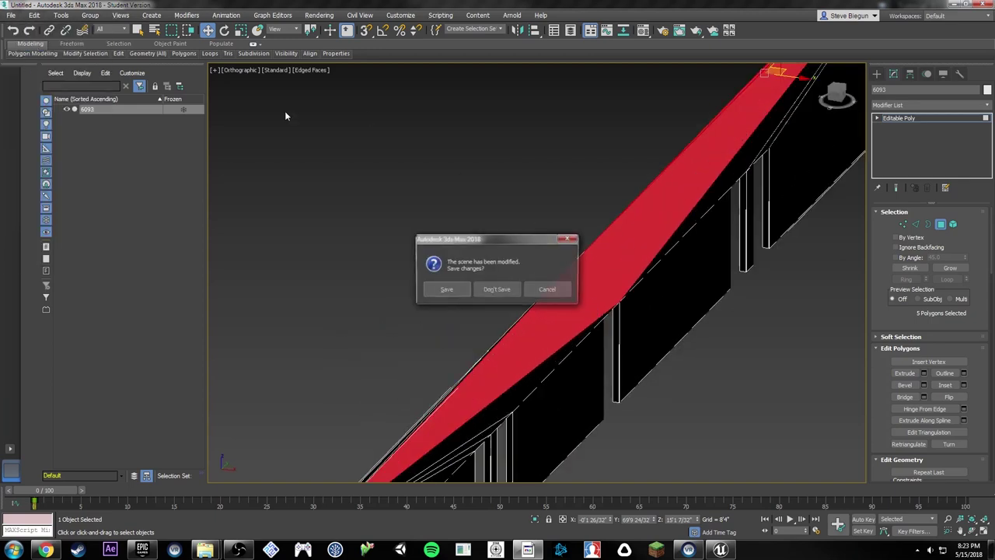
click(494, 289)
click(466, 290)
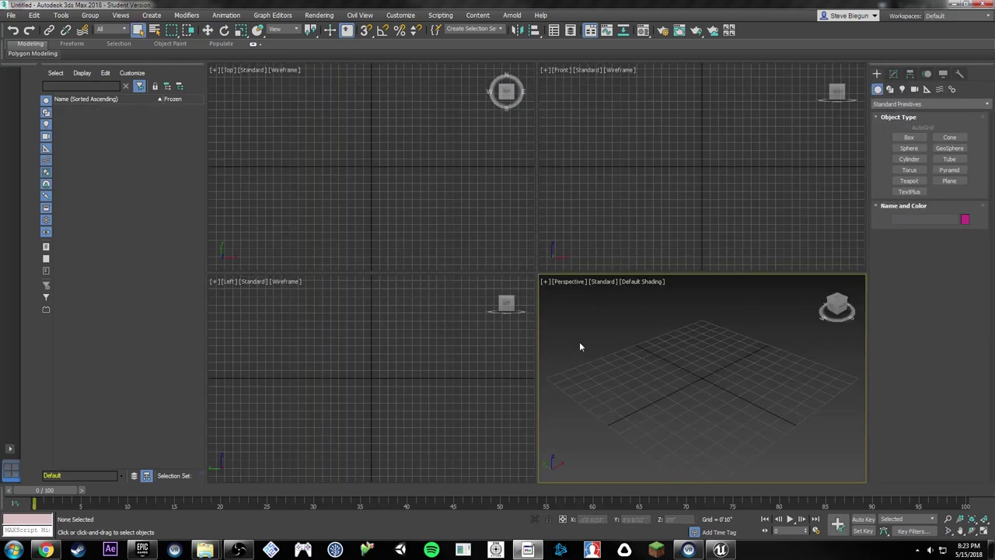
key(alt+w)
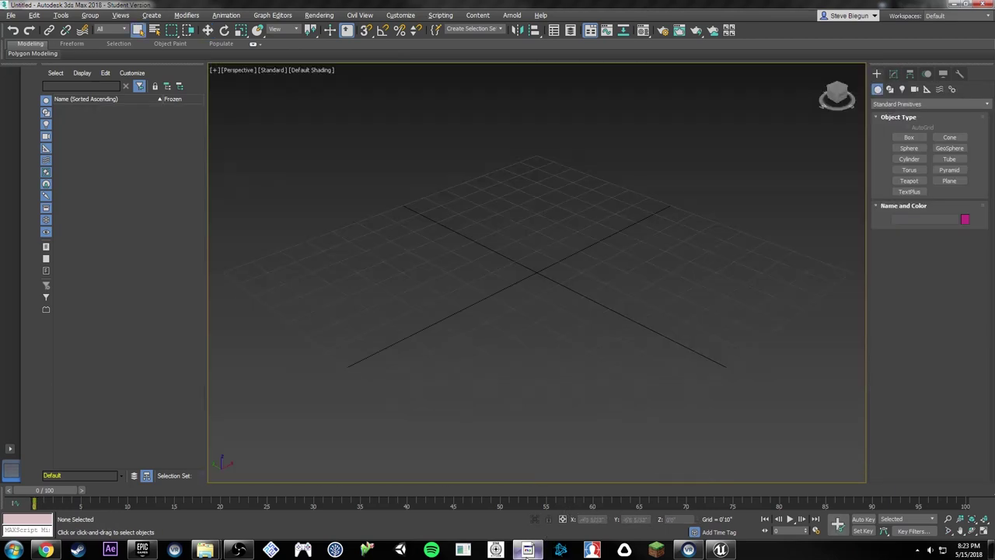
Step: Import 6093.FBX again from the FBX folder into the reset scene
mouse_move(200, 548)
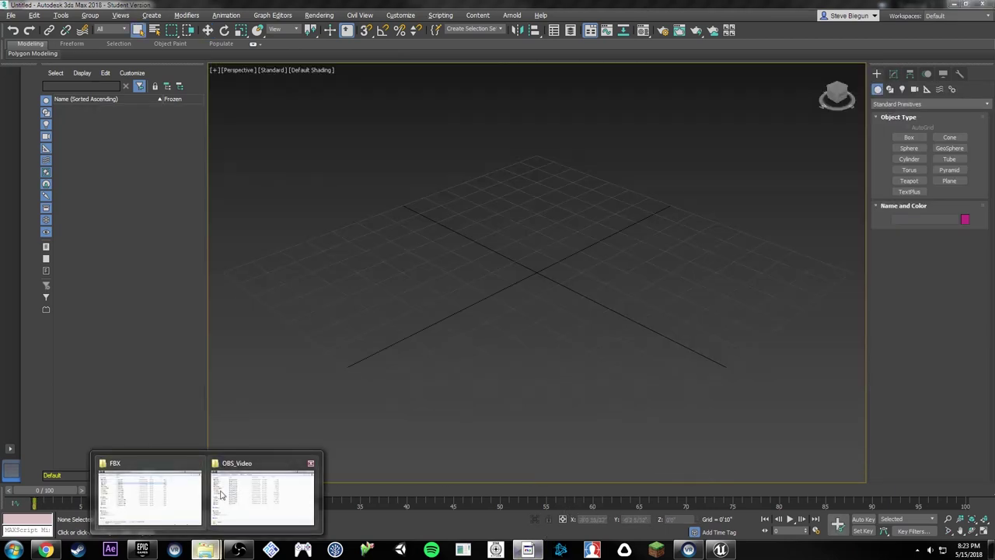
click(148, 466)
drag(394, 111, 575, 390)
click(595, 394)
Step: Set the reimported wall's X and Y position to 0 and display it in an orthographic view
key(w)
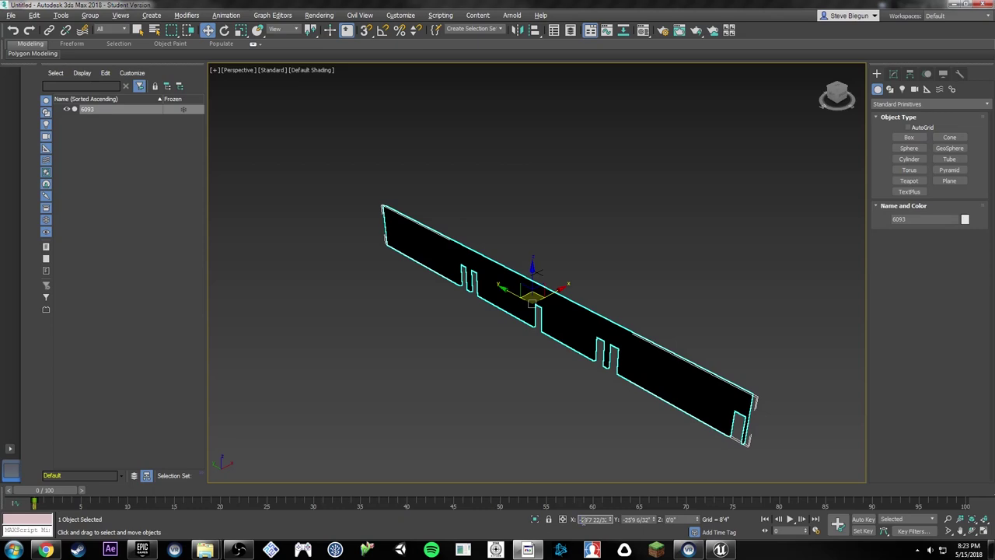
key(Tab)
text(0)
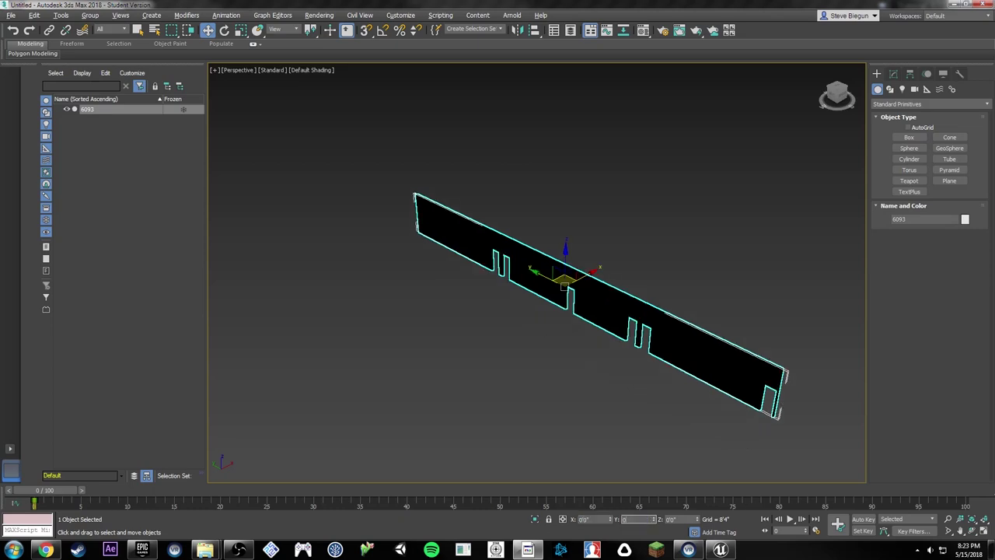
key(Return)
middle_drag(539, 291, 565, 302)
key(u)
scroll(566, 304, up, 5)
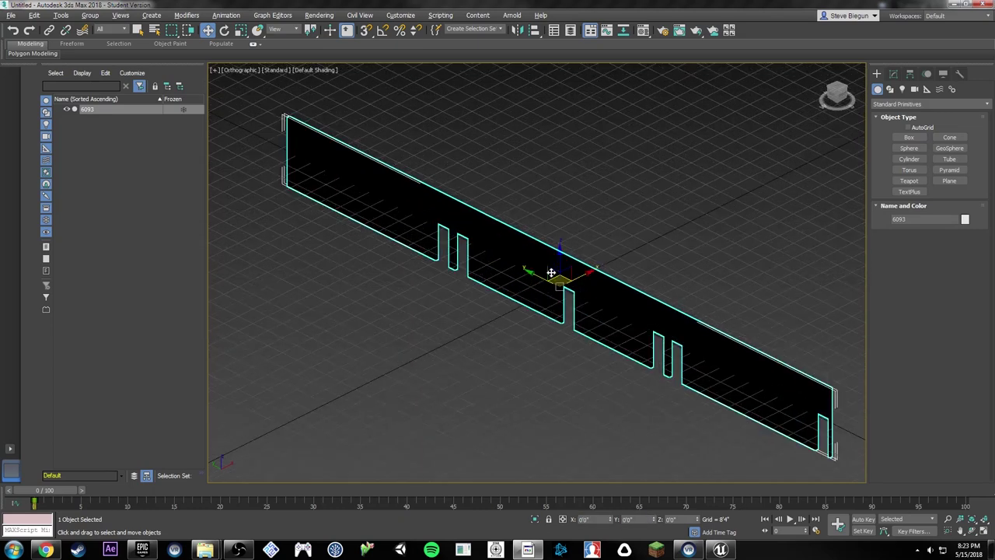
Step: Hide the viewport grid and switch the wall's display to Edged Faces
alt+middle_drag(597, 260, 566, 259)
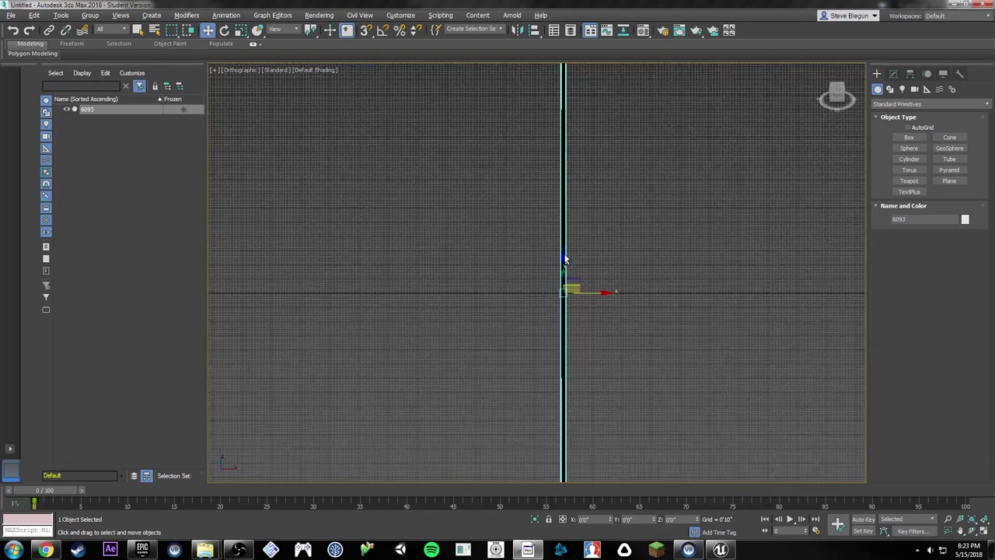
key(g)
alt+middle_drag(645, 262, 611, 251)
scroll(612, 251, down, 2)
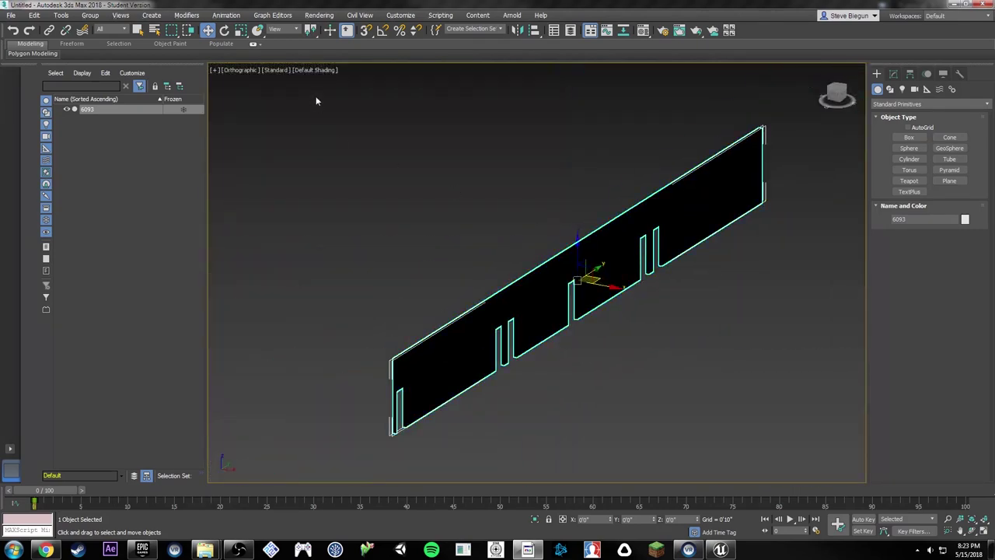
click(314, 70)
click(365, 175)
scroll(513, 266, up, 2)
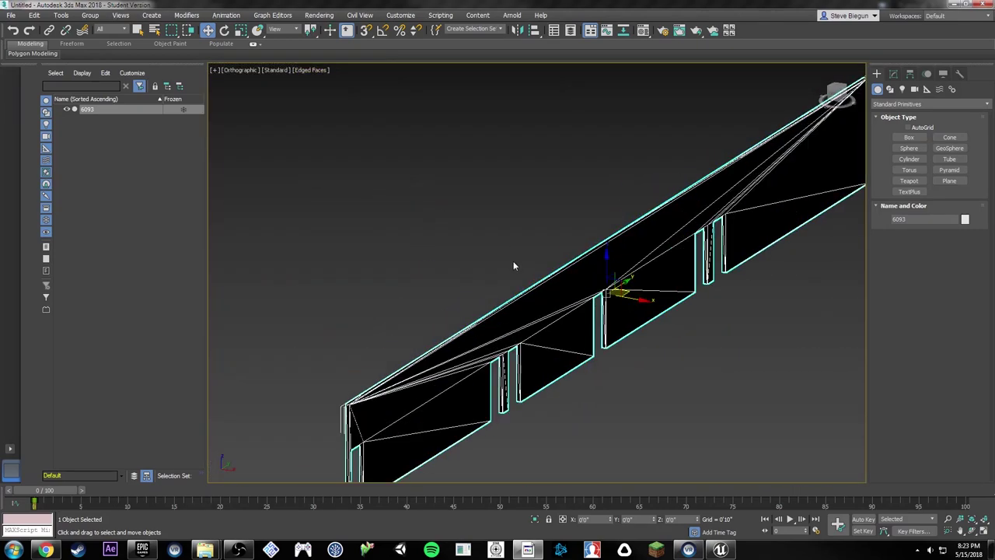
Step: In polygon mode, select only the narrow polygons along the wall's top edge and delete them
click(893, 75)
click(942, 227)
alt+middle_drag(732, 255, 670, 234)
scroll(691, 231, down, 4)
drag(439, 217, 836, 247)
drag(826, 321, 514, 257)
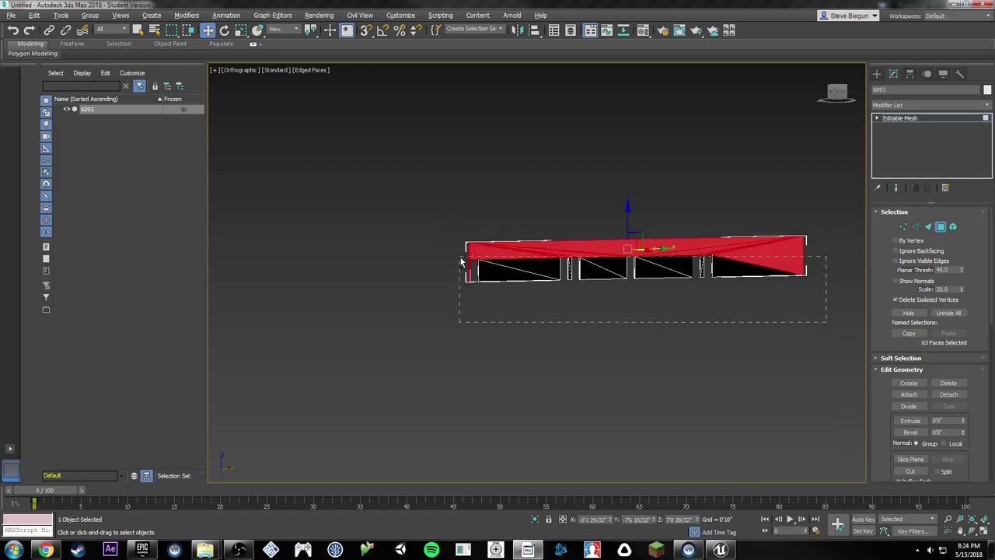
drag(448, 253, 449, 248)
alt+middle_drag(448, 249, 716, 233)
scroll(657, 238, up, 2)
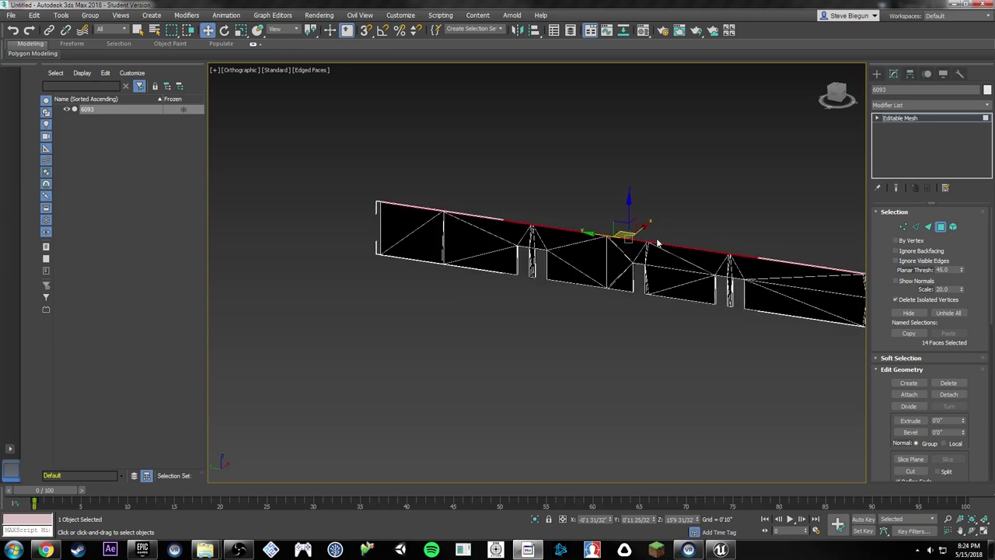
scroll(598, 243, up, 3)
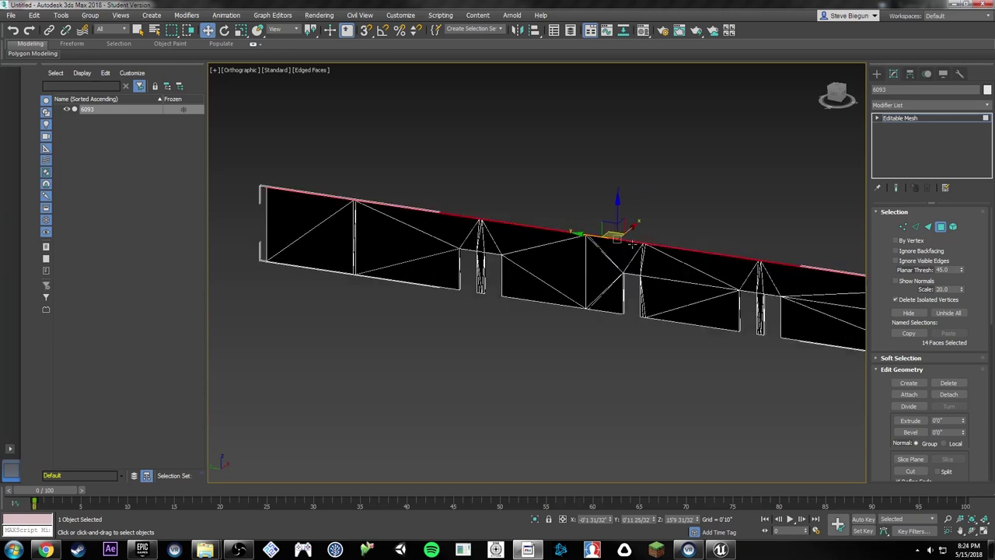
key(Delete)
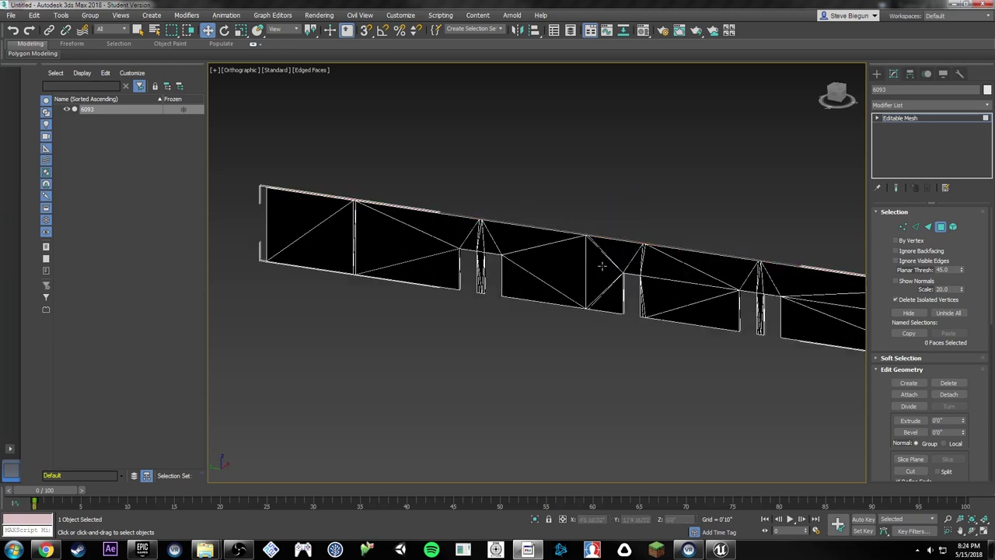
Step: Select only the narrow polygons along the wall's bottom edge and delete them
mouse_move(564, 274)
alt+middle_down()
mouse_move(593, 257)
mouse_move(624, 276)
mouse_move(563, 266)
alt+middle_up()
scroll(593, 256, down, 4)
drag(815, 261, 818, 269)
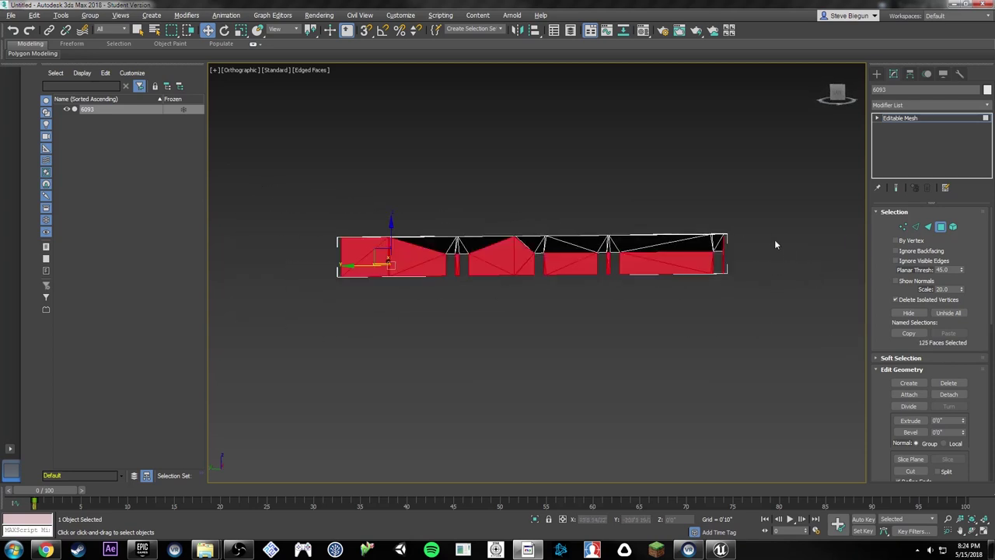
drag(480, 268, 302, 270)
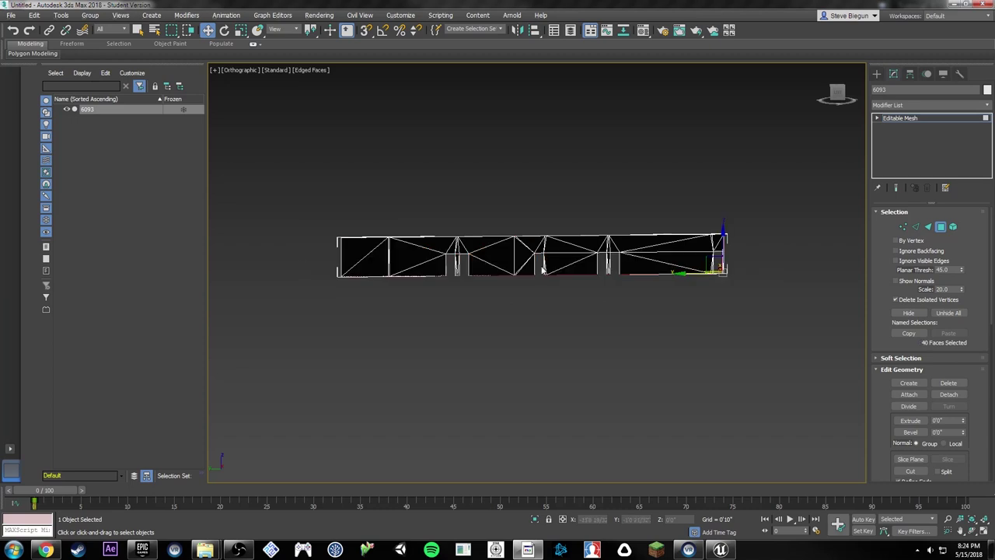
alt+middle_drag(544, 271, 560, 215)
key(Delete)
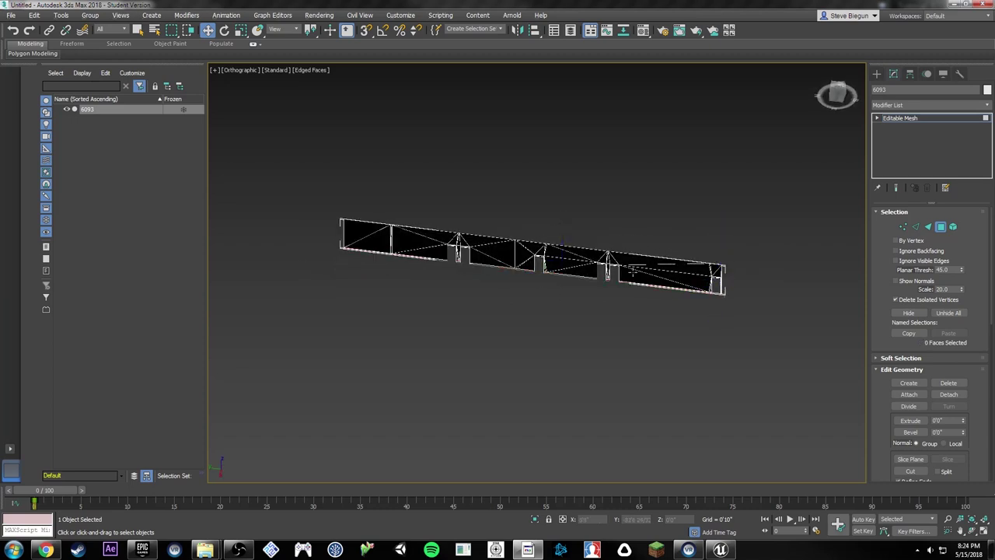
Step: Inspect the inner faces of the door openings and switch to the Left view
alt+middle_drag(558, 256, 494, 250)
scroll(466, 233, up, 5)
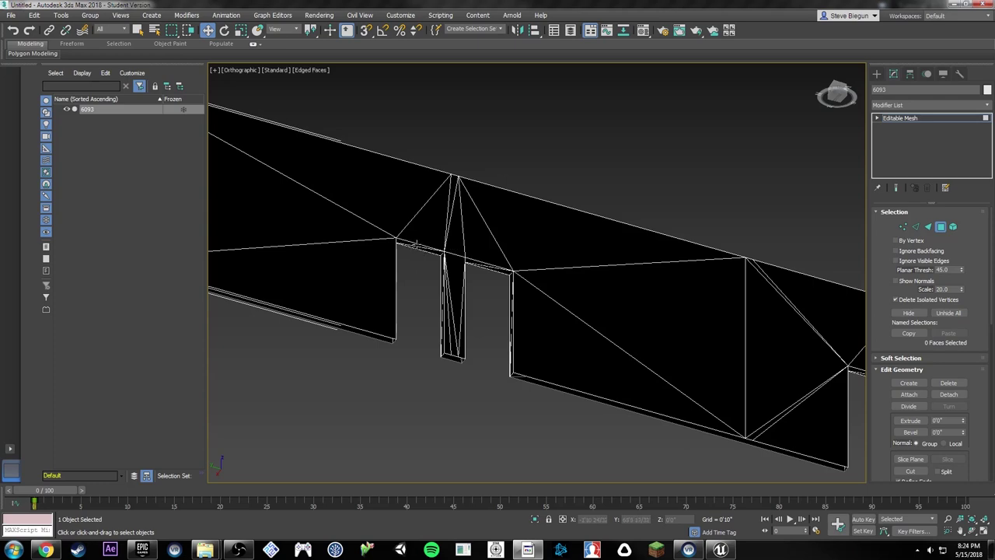
scroll(416, 243, up, 3)
scroll(472, 266, down, 5)
alt+middle_drag(473, 263, 573, 248)
scroll(442, 249, down, 4)
scroll(564, 282, up, 4)
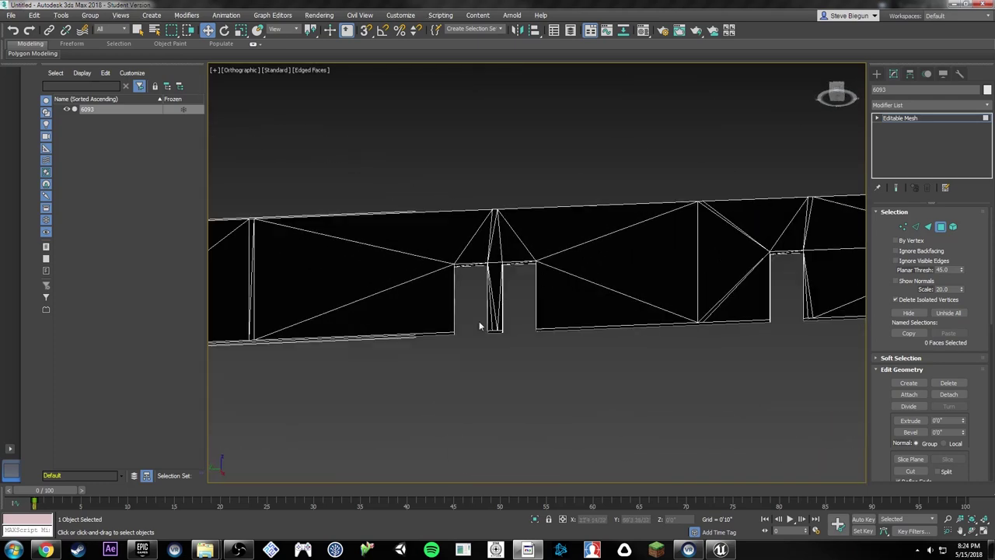
alt+middle_drag(479, 327, 618, 276)
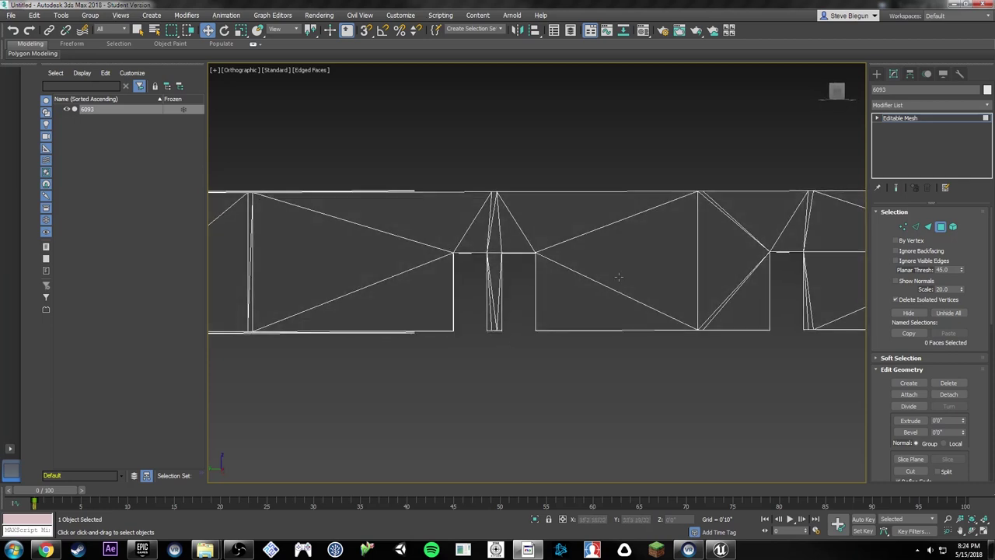
click(829, 101)
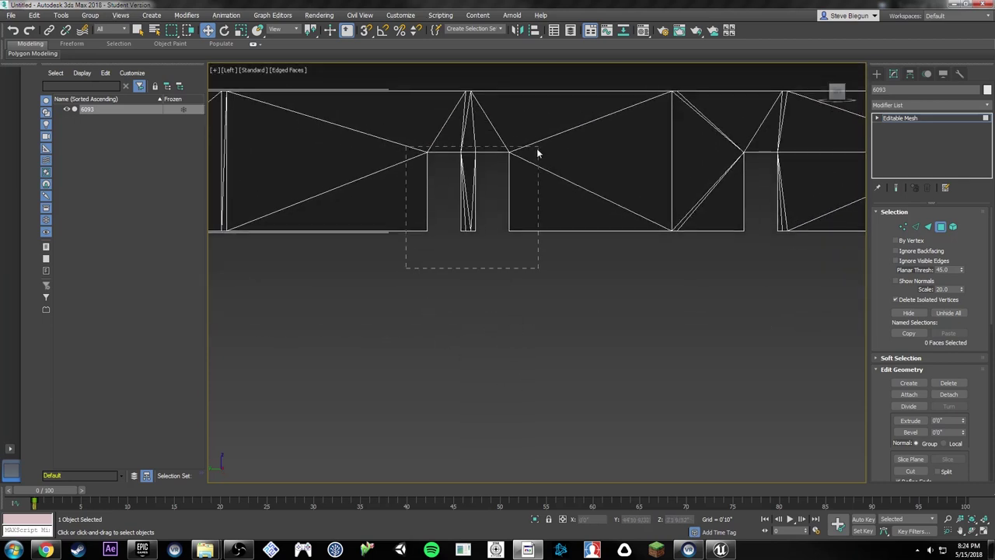
Step: Select the inner side polygons of the first pair of door openings, excluding the wall's large front and back faces
drag(536, 153, 537, 152)
alt+drag(376, 132, 382, 70)
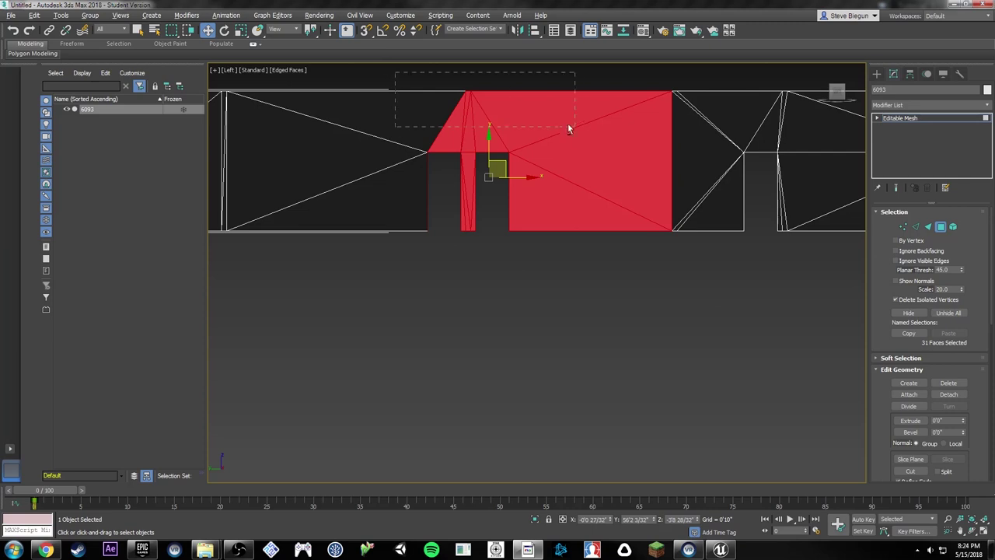
alt+drag(567, 124, 585, 133)
alt+drag(565, 281, 545, 96)
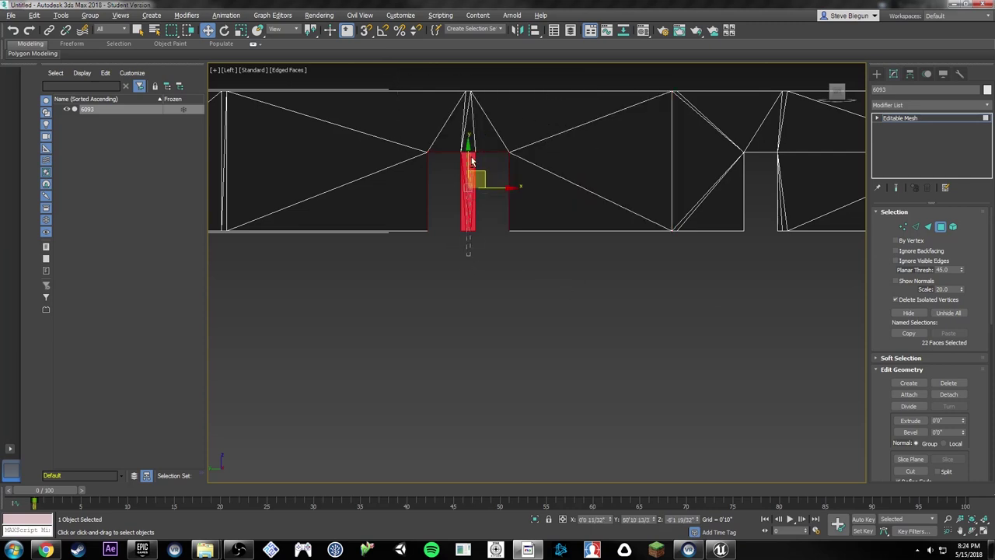
alt+drag(471, 161, 470, 135)
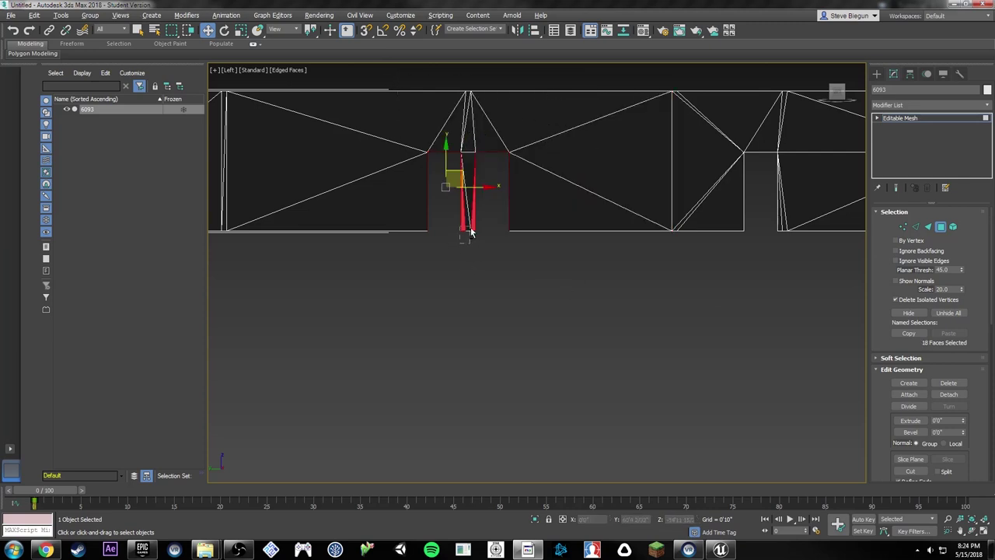
alt+drag(475, 225, 481, 232)
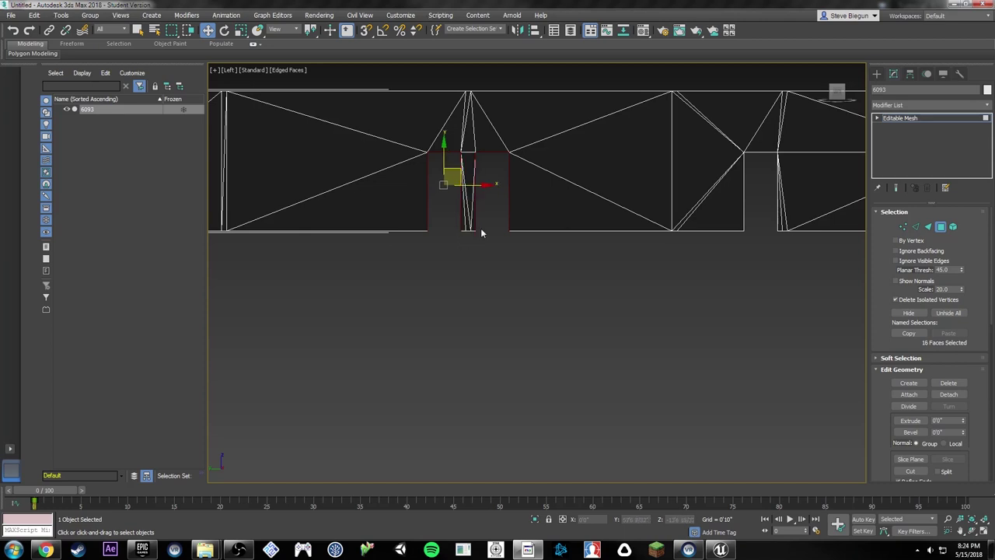
Step: Add the inner side polygons of the single middle opening to the selection, excluding the surrounding wall faces
mouse_move(722, 231)
middle_down()
mouse_move(586, 231)
mouse_move(540, 246)
middle_up()
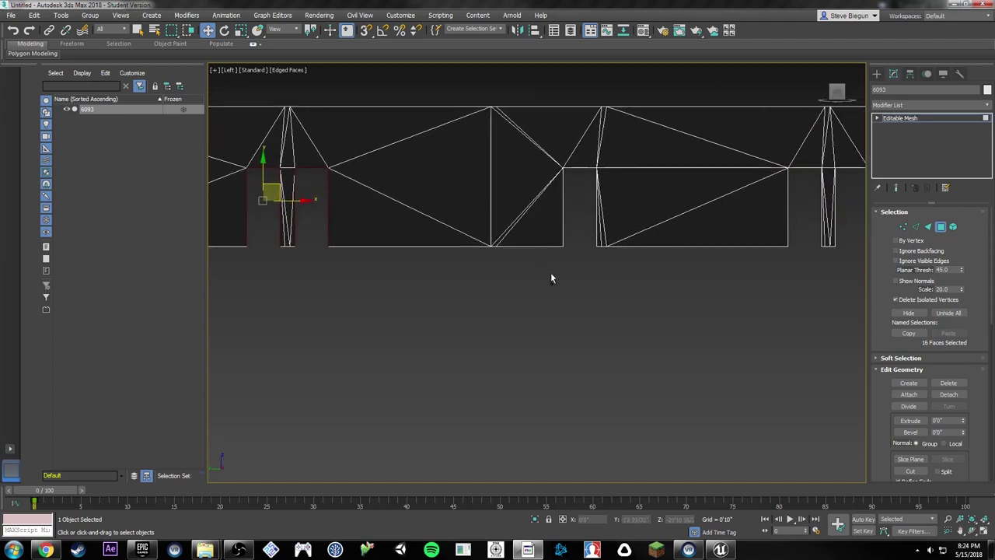
ctrl+drag(550, 272, 606, 160)
alt+drag(551, 119, 555, 98)
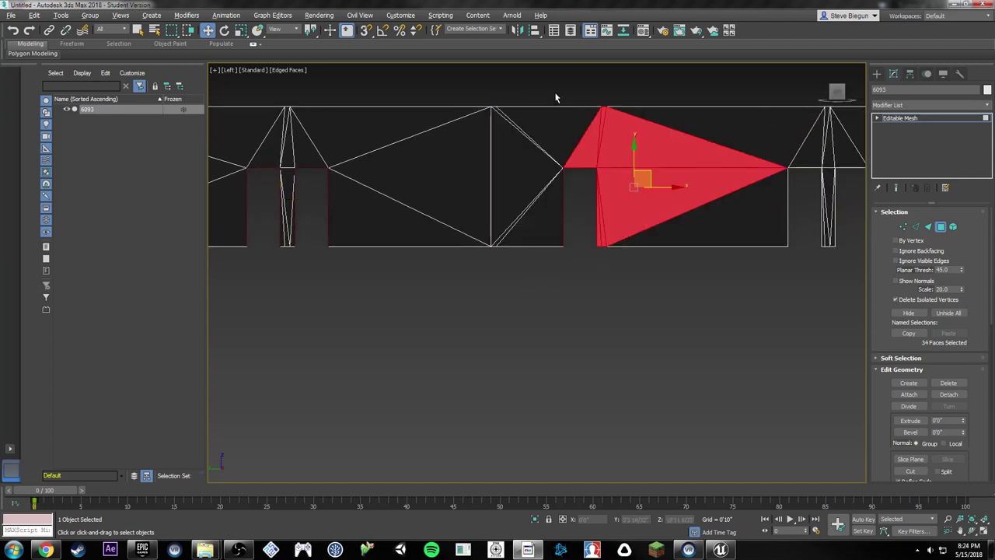
alt+drag(654, 153, 653, 153)
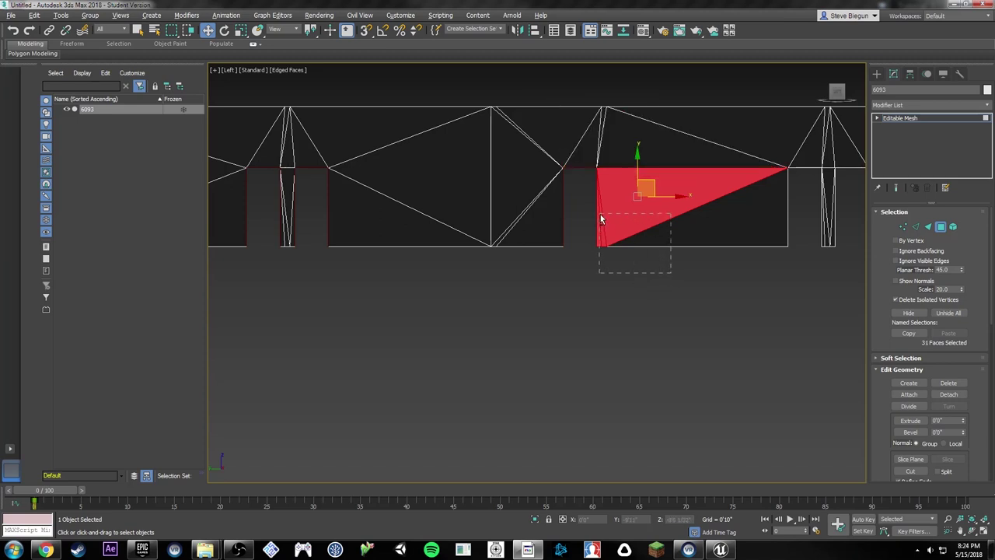
alt+drag(600, 219, 600, 219)
Step: Add the inner side polygons of the second pair of door openings to the selection, excluding the surrounding wall faces
middle_drag(761, 279, 537, 285)
drag(537, 284, 626, 181)
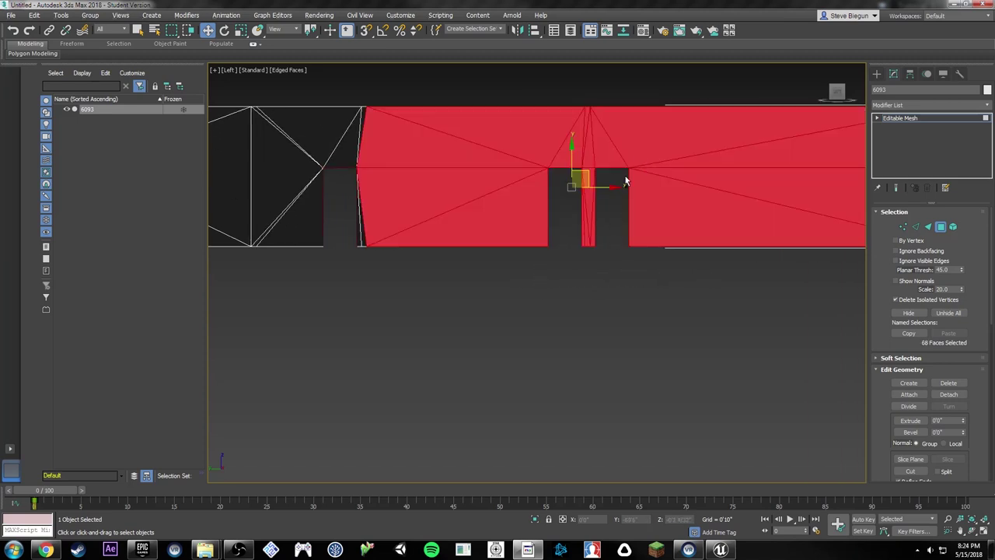
alt+drag(532, 94, 532, 94)
alt+drag(528, 95, 697, 145)
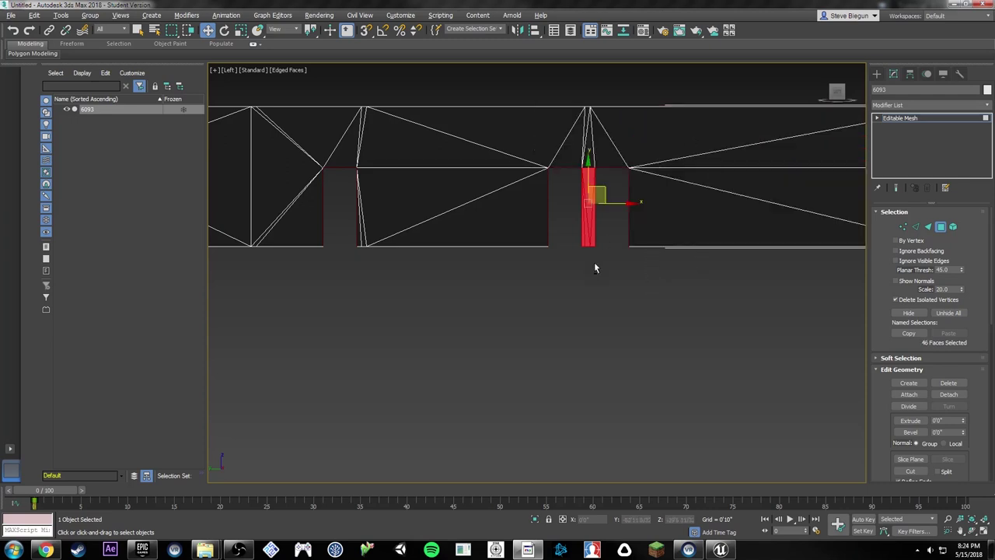
alt+drag(586, 245, 591, 159)
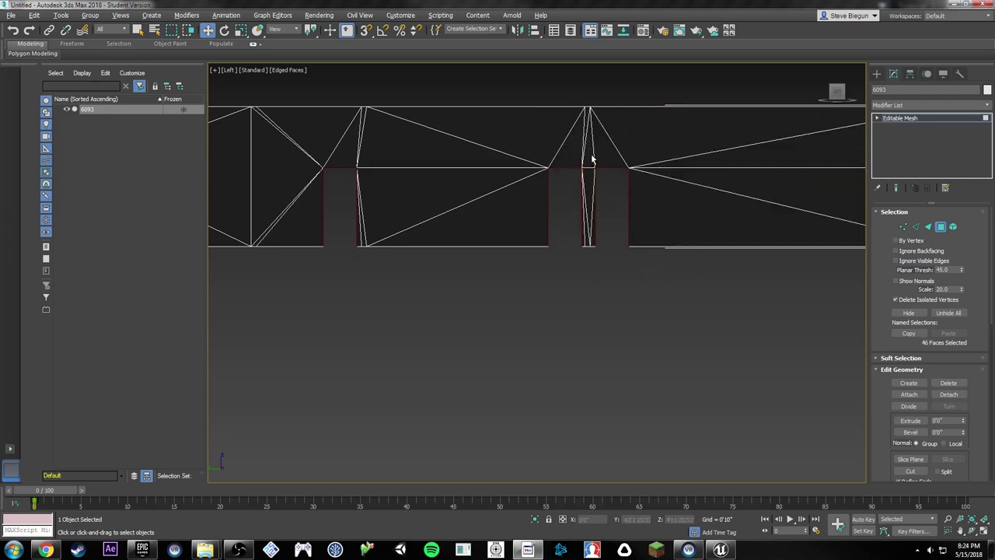
Step: Add the inner side polygons of the opening at the wall's end to the selection, excluding the adjoining front and back faces
scroll(591, 252, up, 3)
scroll(591, 253, down, 2)
mouse_move(590, 225)
alt+middle_down()
mouse_move(620, 217)
mouse_move(571, 220)
alt+middle_up()
scroll(683, 213, up, 3)
middle_drag(689, 220, 793, 233)
click(837, 95)
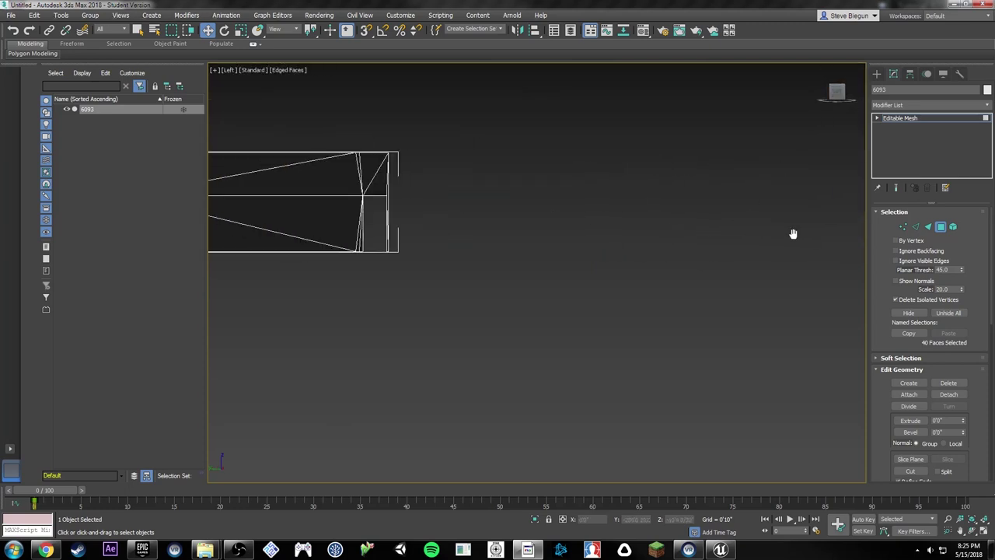
scroll(793, 235, down, 4)
scroll(540, 232, up, 8)
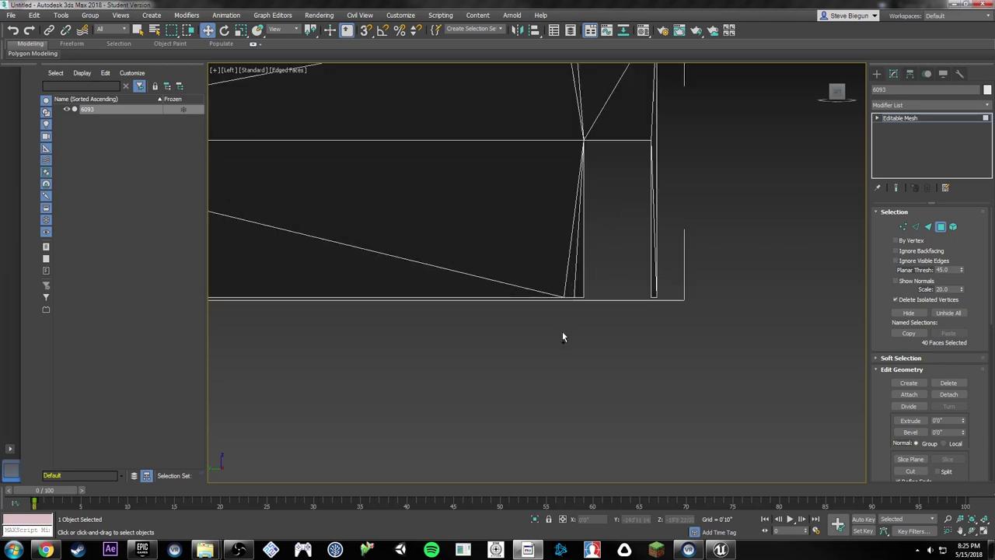
drag(562, 332, 636, 168)
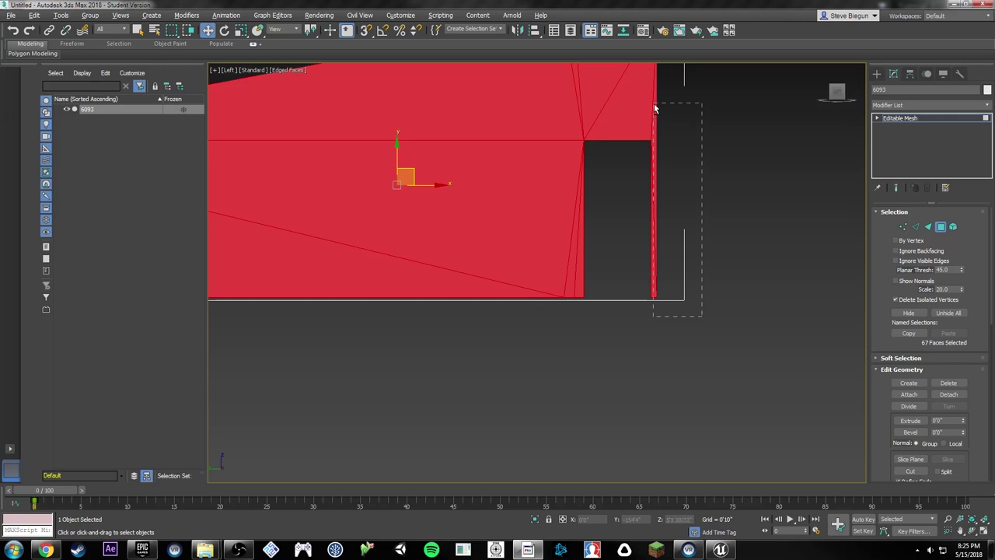
alt+drag(654, 109, 652, 116)
alt+drag(512, 284, 513, 98)
middle_drag(726, 131, 726, 214)
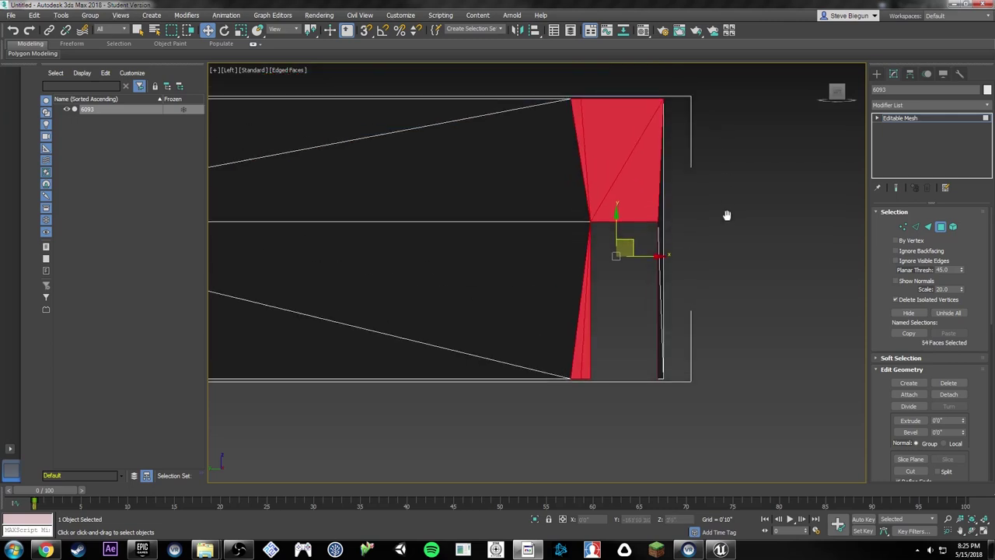
alt+drag(559, 140, 560, 142)
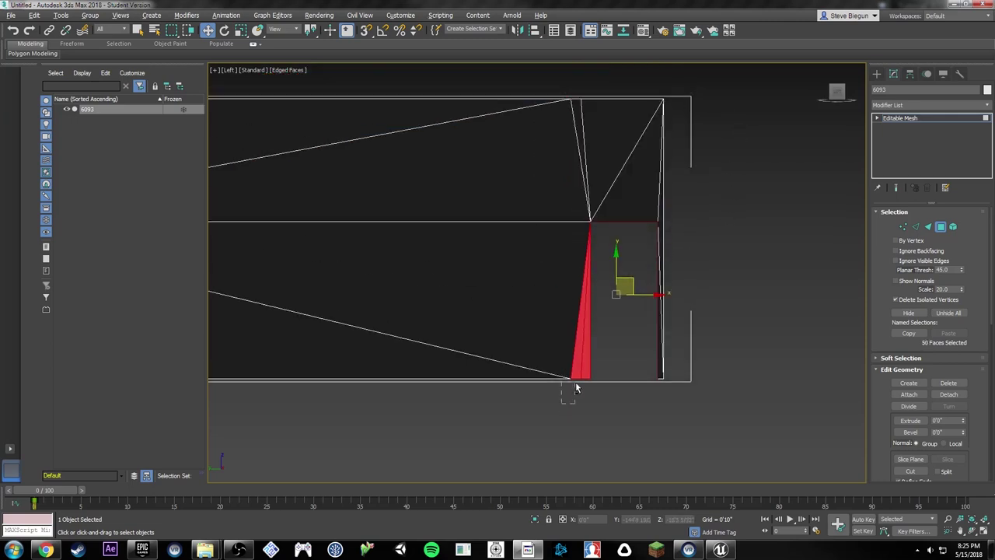
alt+drag(586, 355, 587, 354)
Step: Adjust the selection at the wall's end cap beside the last opening, excluding the adjoining front and back faces
scroll(691, 303, down, 2)
alt+middle_drag(691, 303, 672, 311)
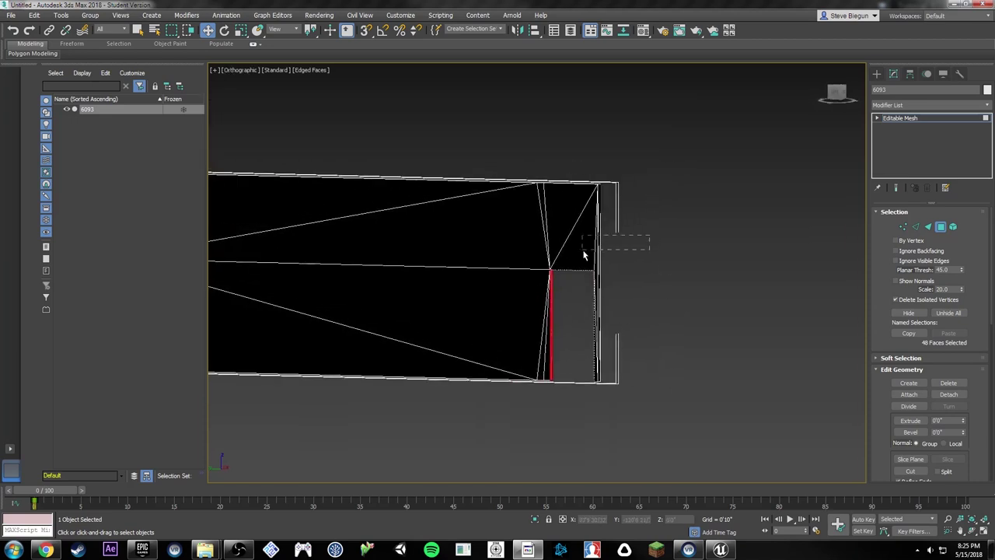
ctrl+drag(584, 255, 582, 257)
alt+middle_drag(582, 257, 639, 149)
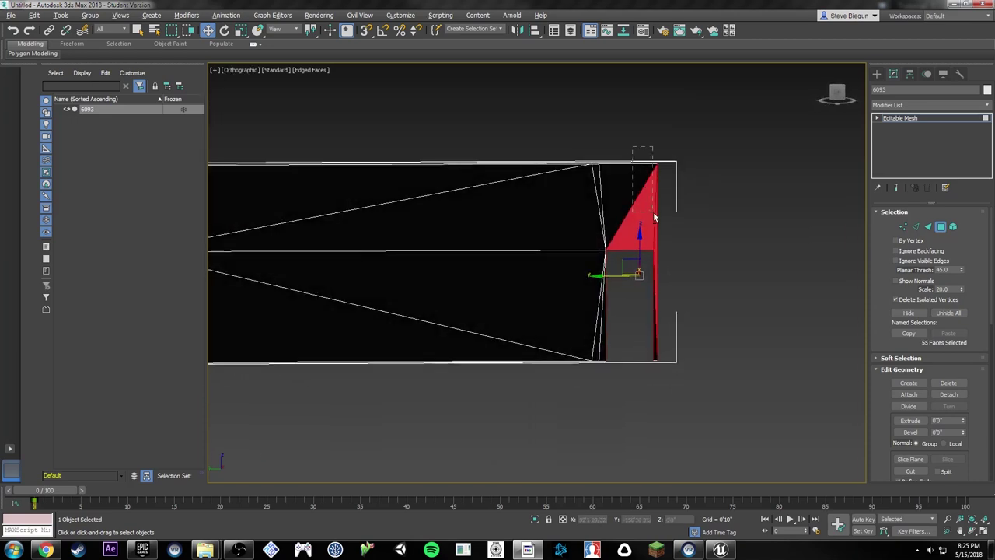
alt+drag(654, 217, 653, 224)
scroll(661, 216, up, 3)
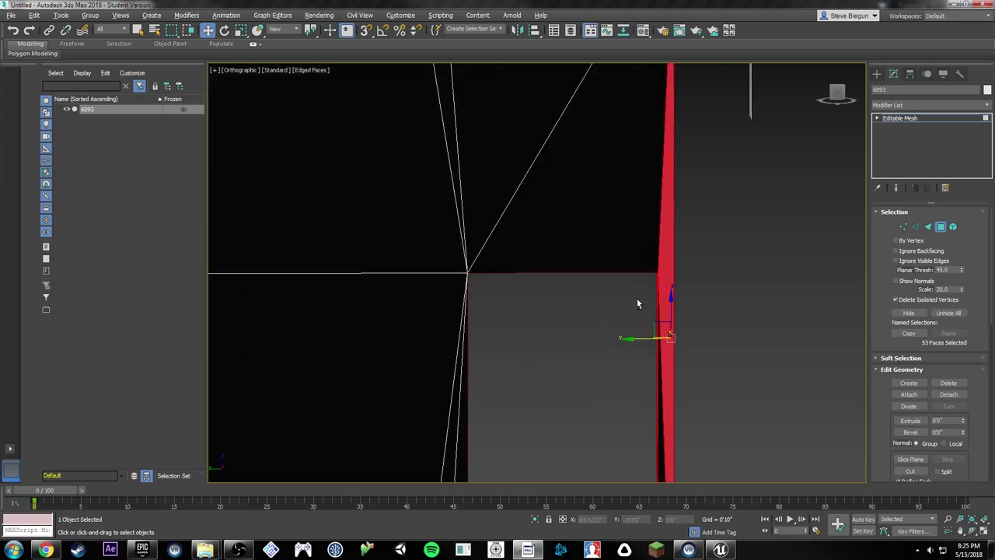
middle_drag(673, 344, 681, 268)
alt+click(677, 274)
Step: Add the end-cap polygons at the wall's opposite end, excluding the large faces, and delete all selected opening and end-cap polygons
scroll(676, 273, down, 10)
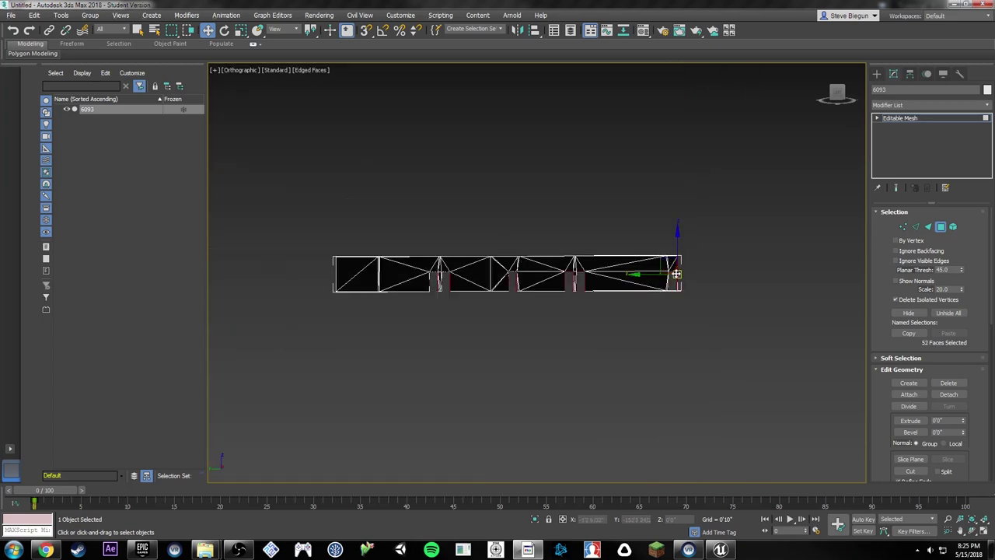
middle_drag(462, 252, 645, 255)
scroll(548, 265, up, 9)
ctrl+drag(390, 280, 437, 313)
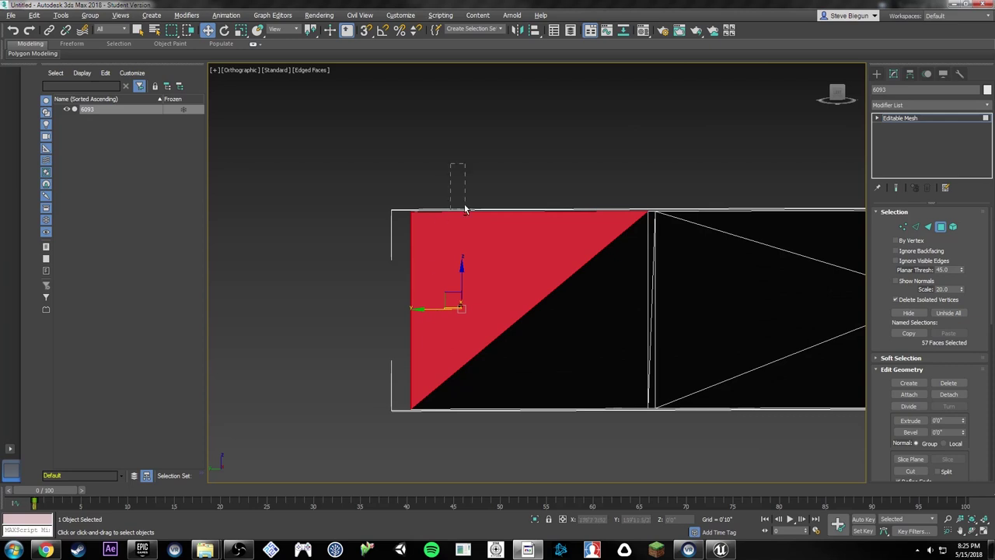
alt+drag(465, 207, 467, 213)
scroll(498, 308, down, 7)
alt+middle_drag(689, 291, 574, 311)
click(724, 338)
key(Delete)
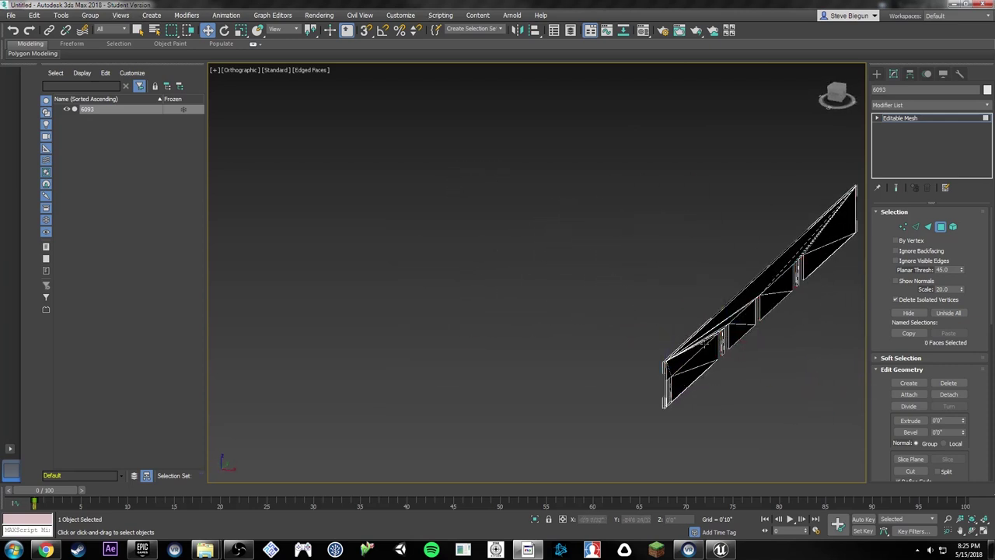
Step: Select one large side of wall 6093 as an element and detach it as a separate object named Object001
alt+middle_drag(703, 346, 803, 335)
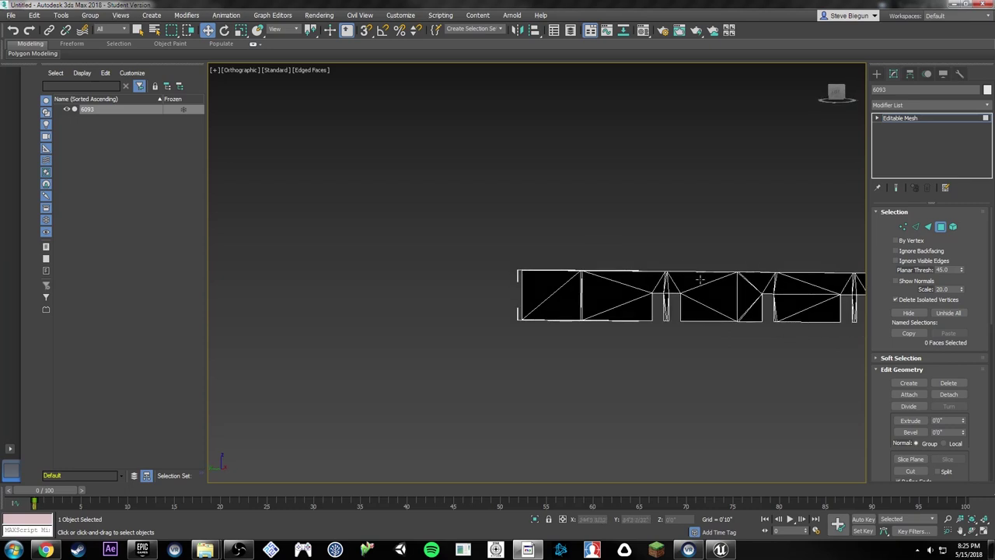
middle_drag(699, 279, 569, 265)
middle_drag(818, 271, 712, 273)
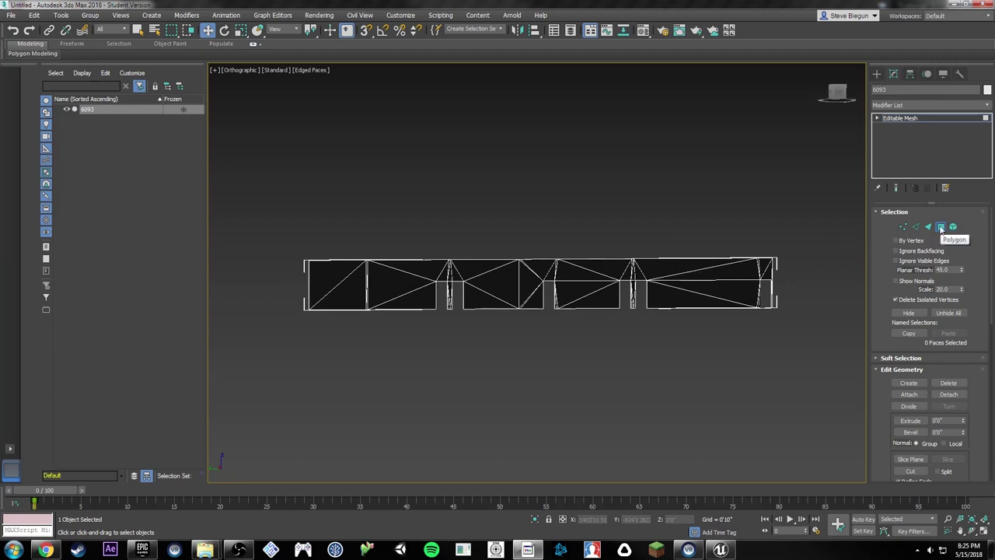
click(949, 229)
click(650, 273)
alt+middle_drag(651, 273, 598, 339)
scroll(598, 339, up, 3)
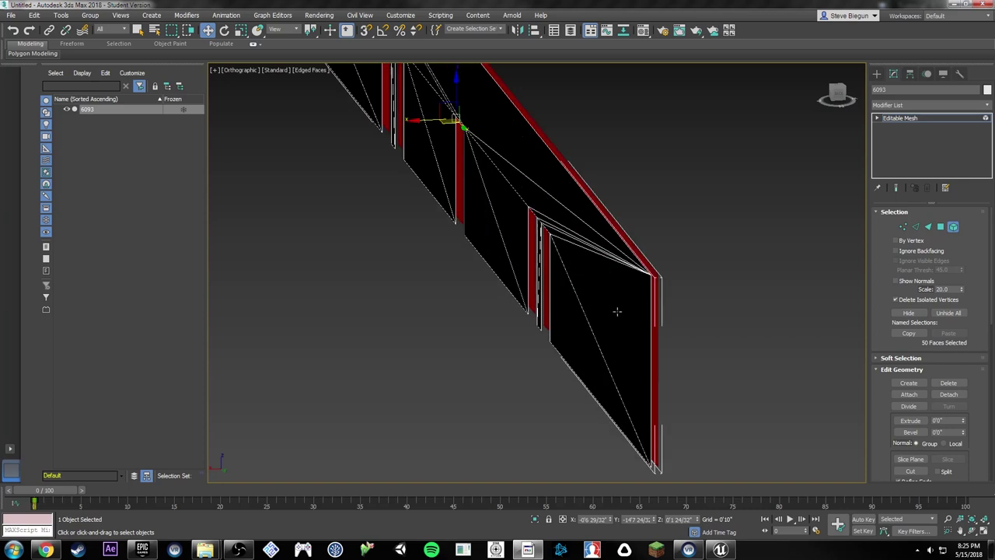
scroll(658, 307, up, 2)
alt+middle_drag(658, 306, 657, 357)
scroll(874, 429, down, 5)
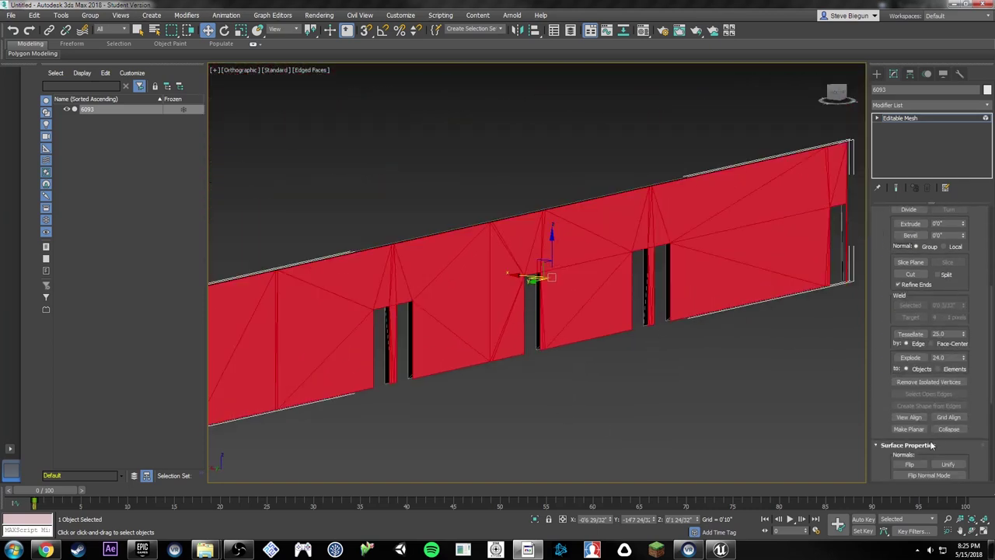
scroll(924, 350, up, 5)
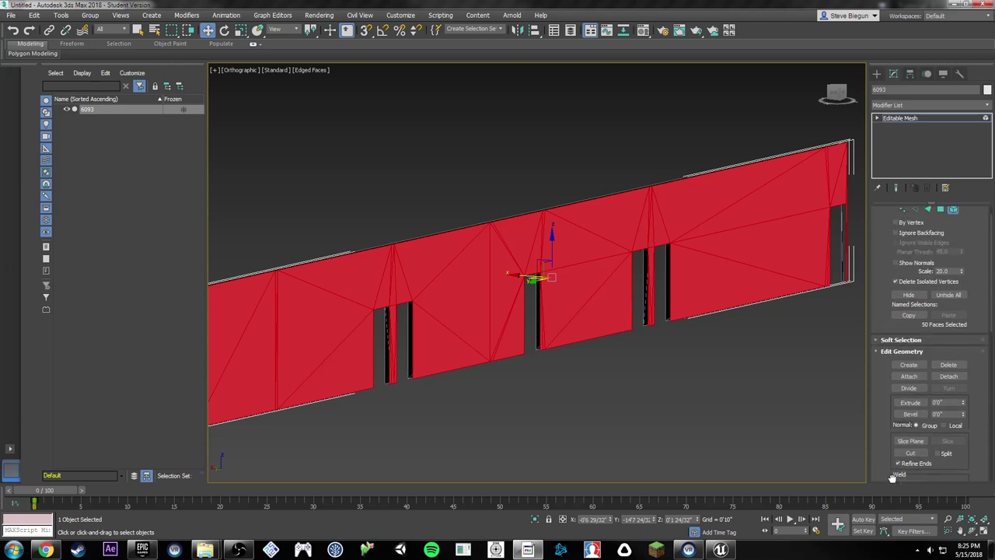
click(949, 375)
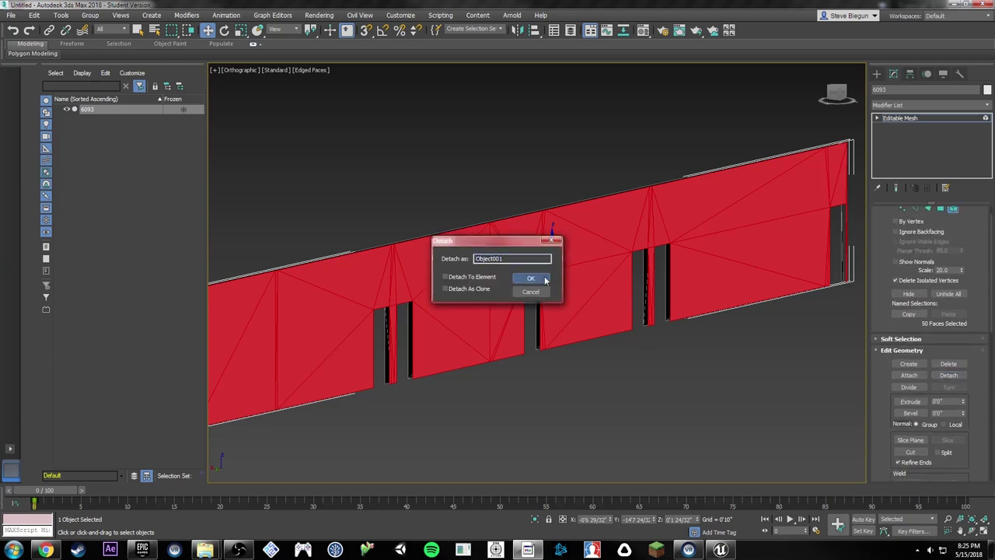
click(544, 280)
Step: Switch to the Unreal Editor and examine the yellow upper-floor walls around the doors and railings
scroll(640, 276, down, 5)
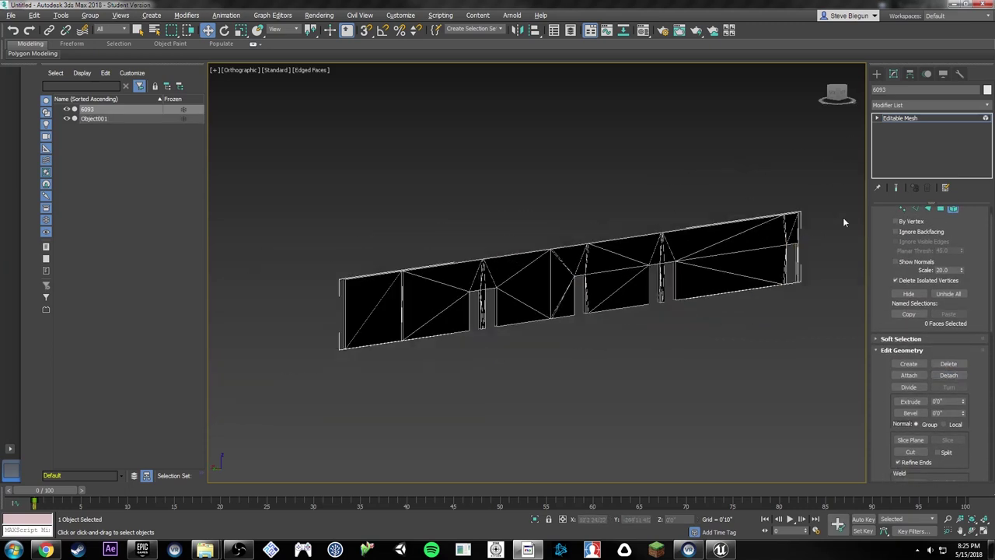
alt+middle_drag(775, 238, 693, 239)
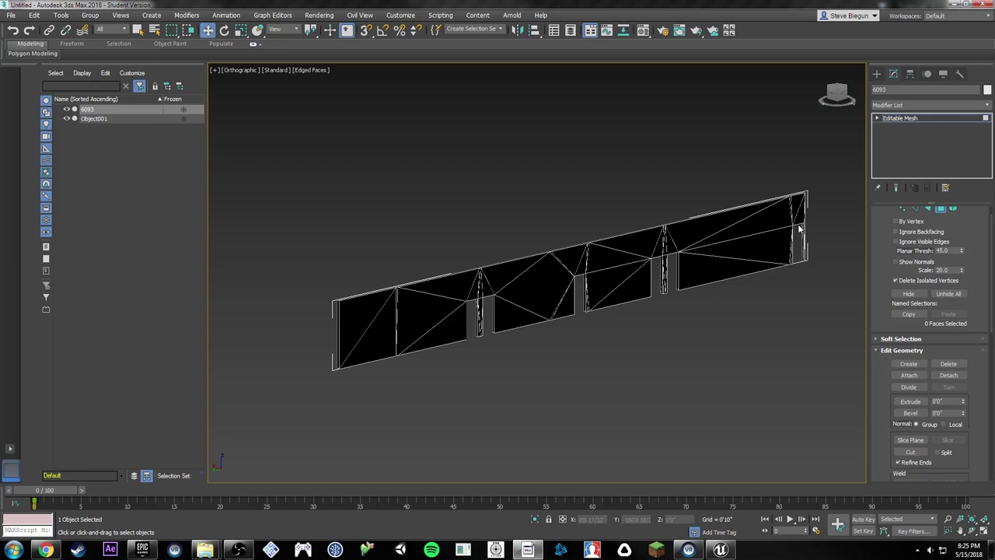
click(721, 550)
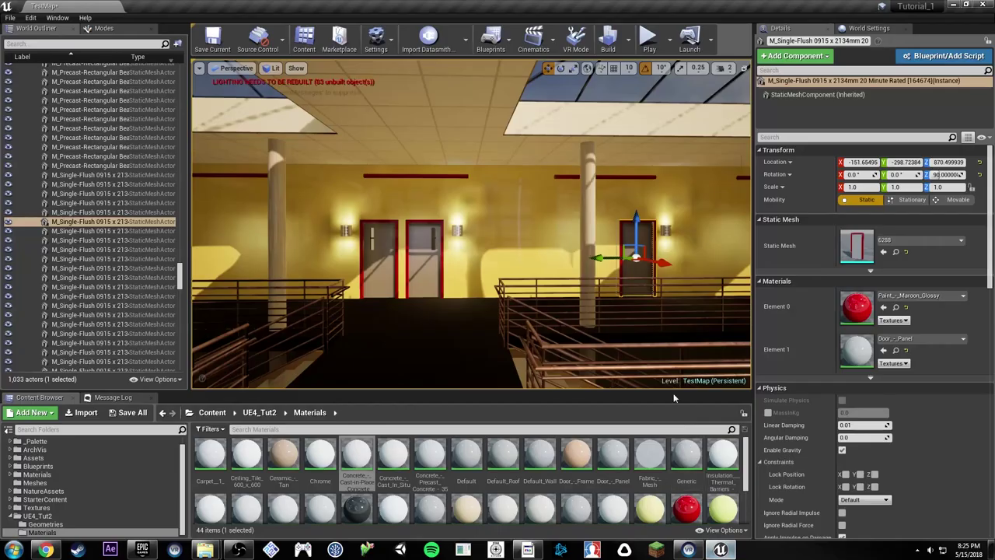
right_drag(657, 334, 583, 257)
key(w)
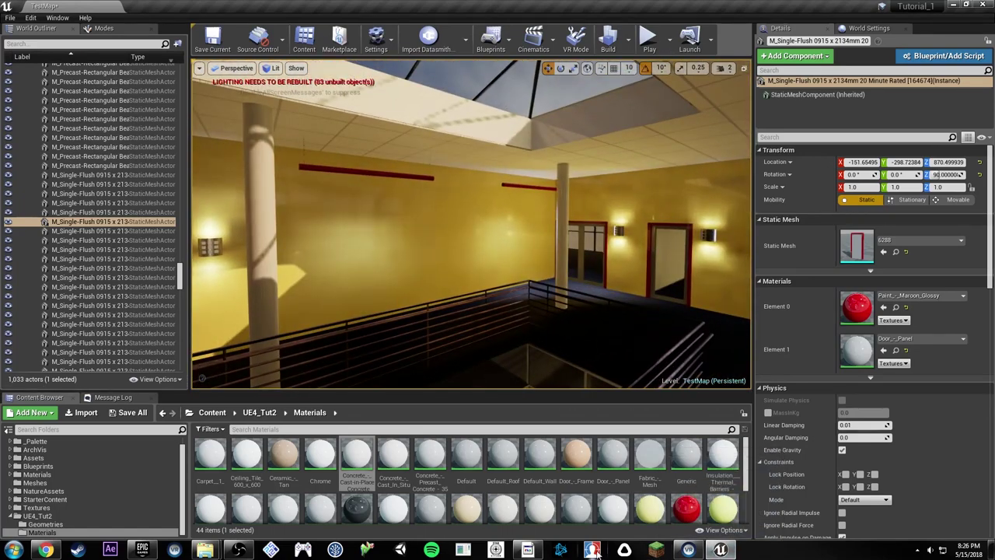
Step: Switch back to 3ds Max, leave polygon editing of wall 6093, and select the detached Object001
click(526, 550)
alt+middle_drag(534, 306, 652, 302)
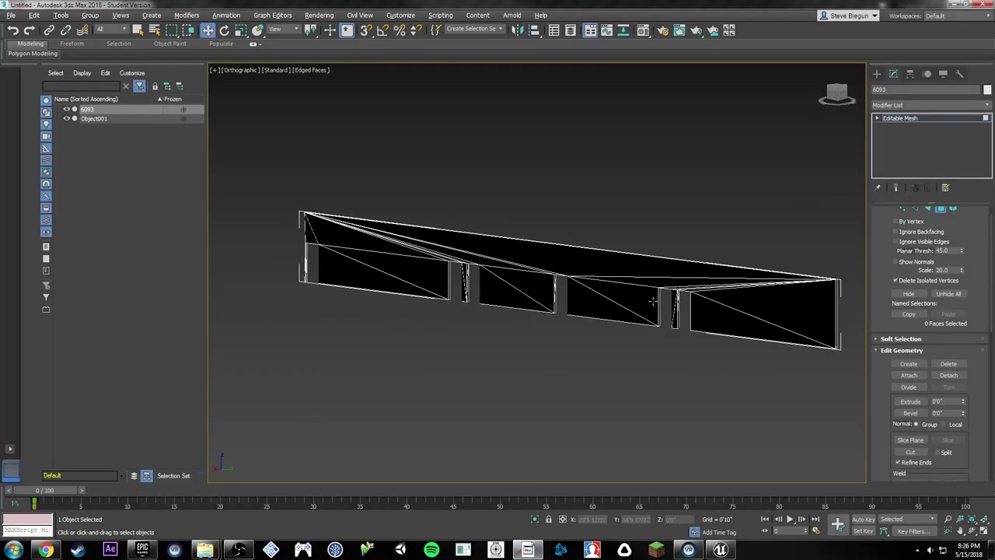
click(614, 310)
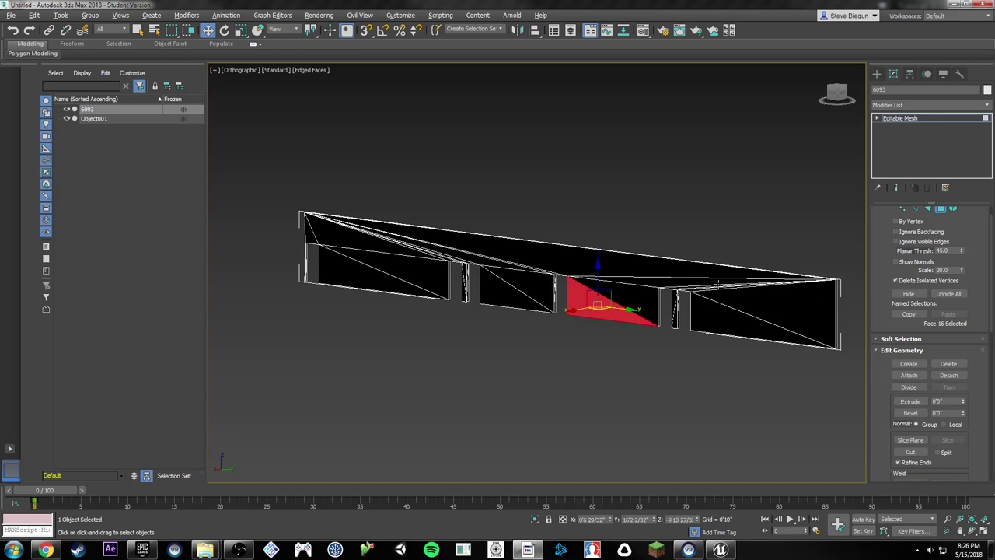
alt+middle_drag(737, 270, 659, 283)
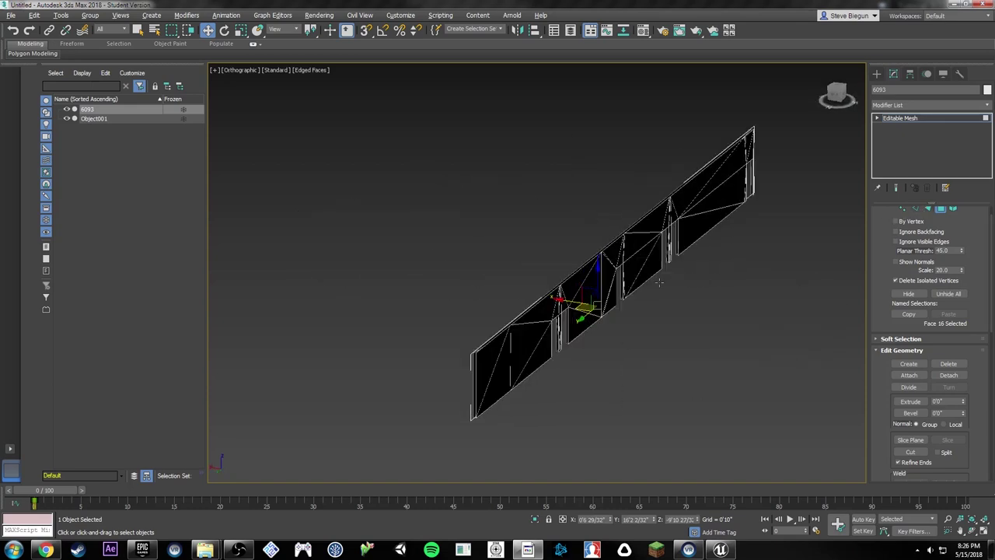
click(876, 75)
click(635, 260)
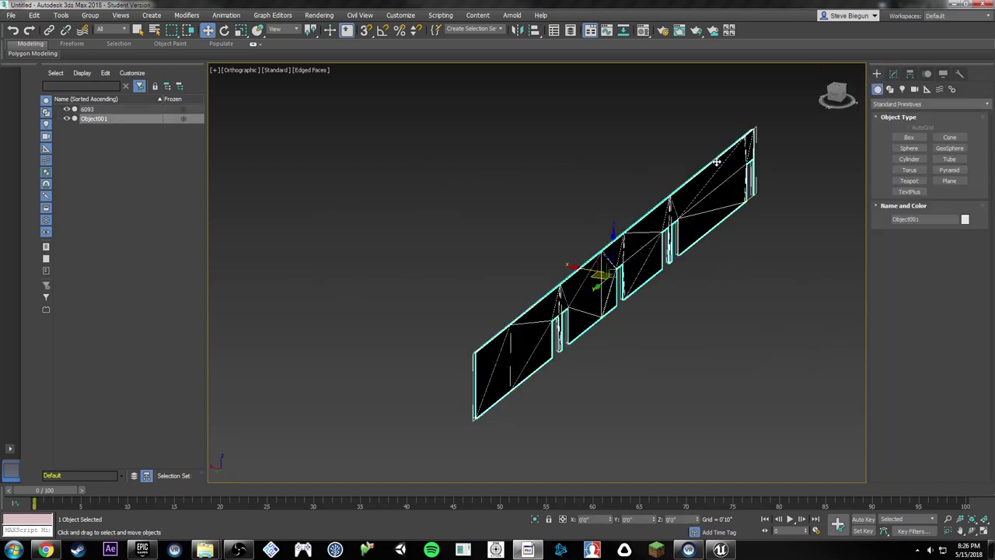
mouse_move(604, 272)
alt+middle_down()
mouse_move(657, 260)
mouse_move(614, 233)
mouse_move(614, 268)
mouse_move(680, 259)
mouse_move(610, 265)
alt+middle_up()
key(Delete)
key(ctrl+z)
Step: Export the selected Object001 to the FBX folder as an FBX file named Wall_1, keeping the current export options
click(892, 74)
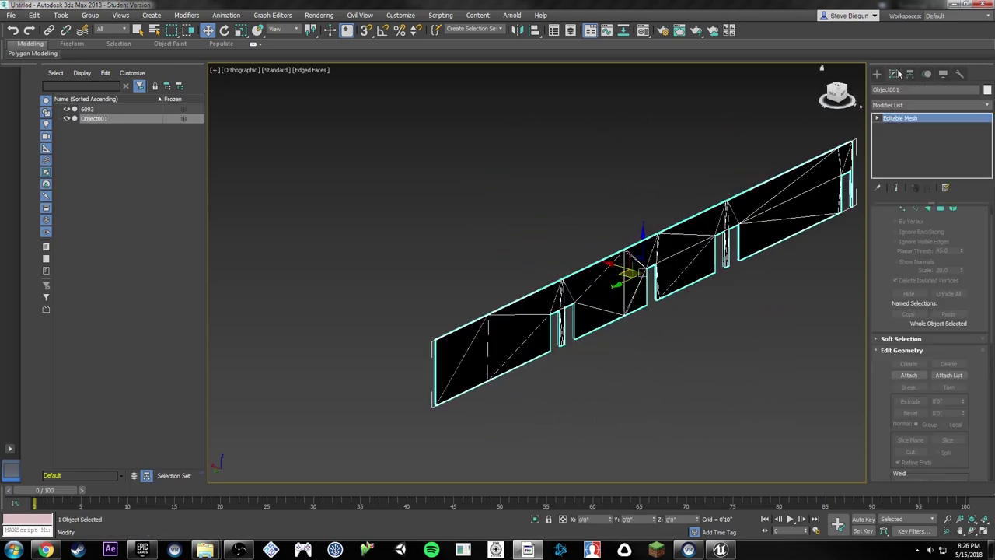
click(941, 211)
mouse_move(682, 253)
alt+middle_down()
mouse_move(724, 239)
mouse_move(696, 242)
alt+middle_up()
click(10, 15)
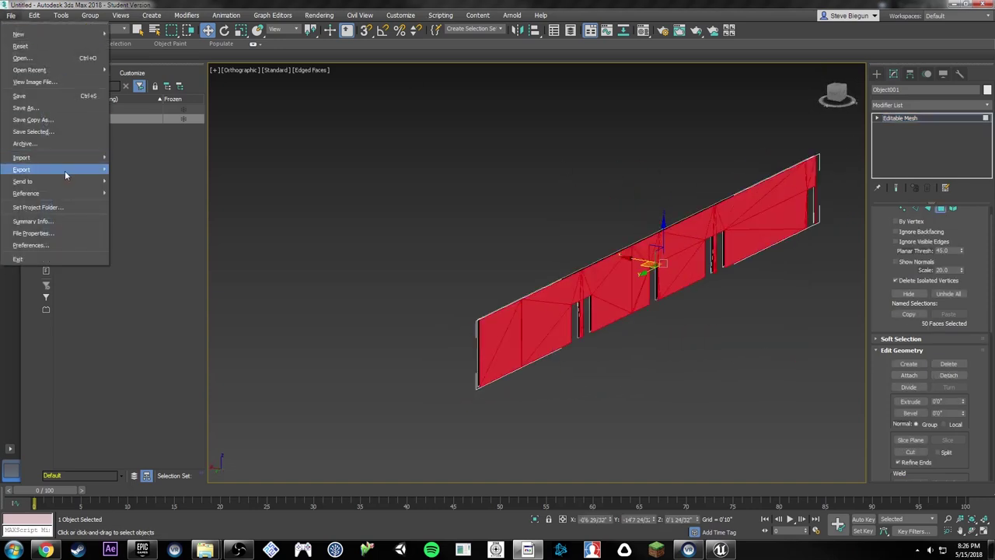
mouse_move(65, 170)
click(127, 184)
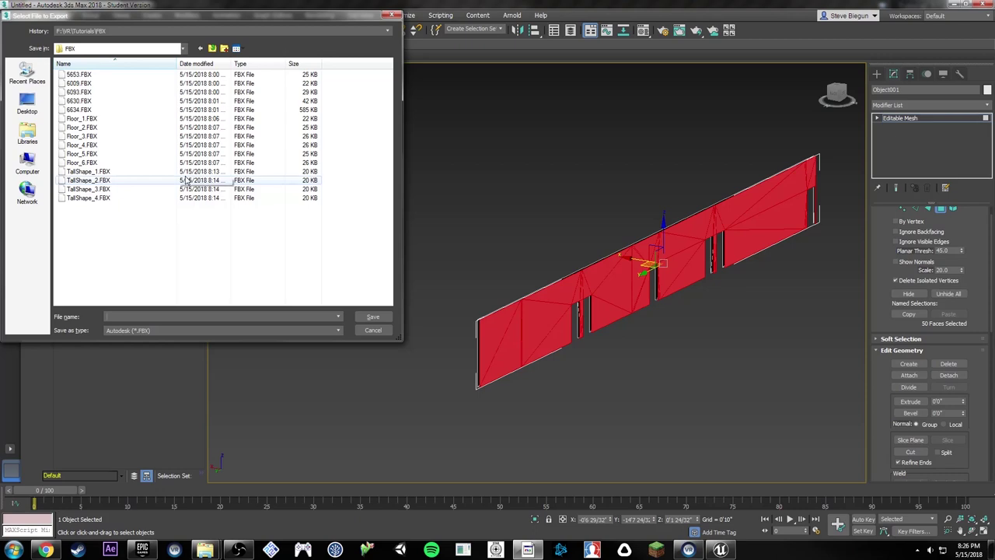
text(Wall_1)
key(Return)
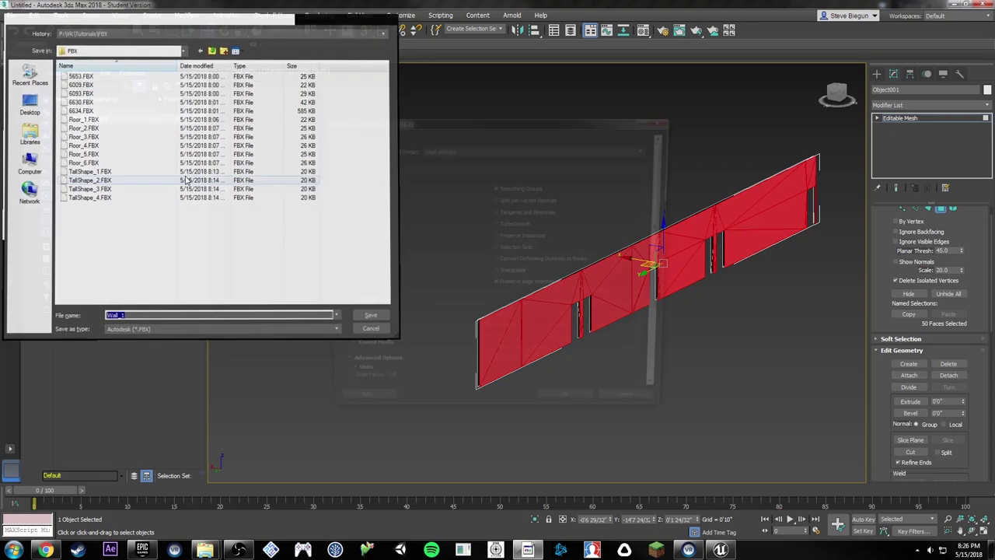
click(569, 413)
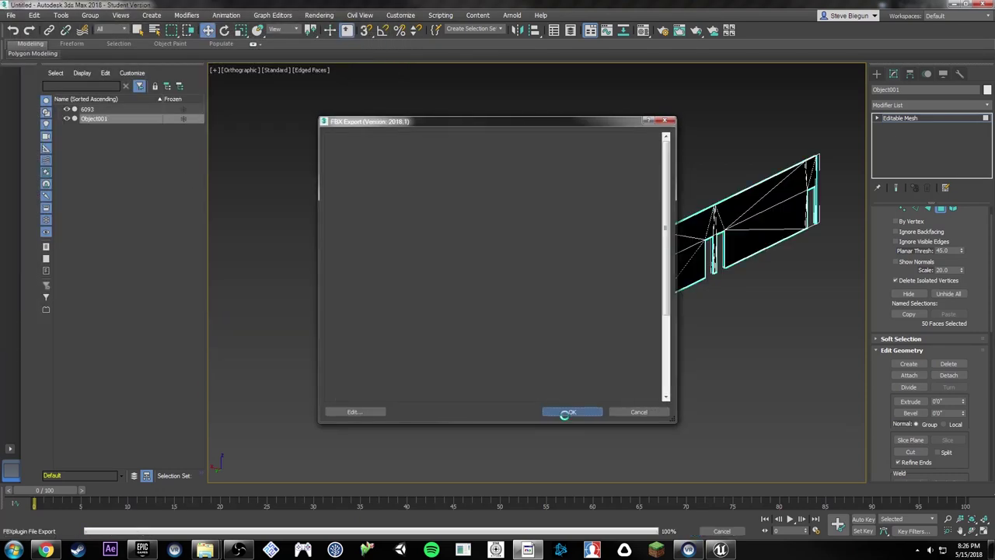
Step: Hide the exported Object001 so only the other wall side remains displayed
alt+middle_drag(614, 262, 651, 260)
right_click(667, 258)
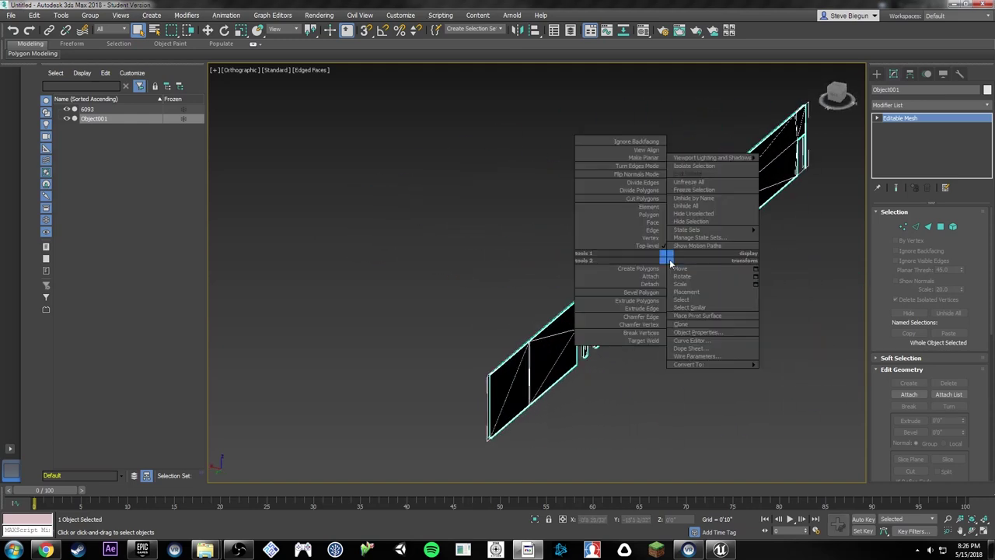
click(687, 221)
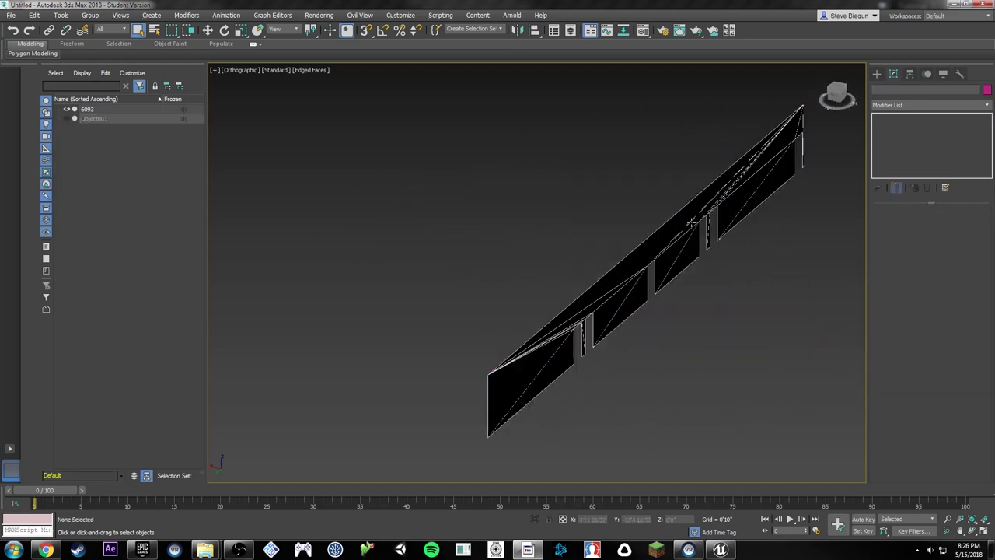
Step: Select all polygons of the remaining wall side 6093 in polygon mode
alt+middle_drag(687, 222, 629, 235)
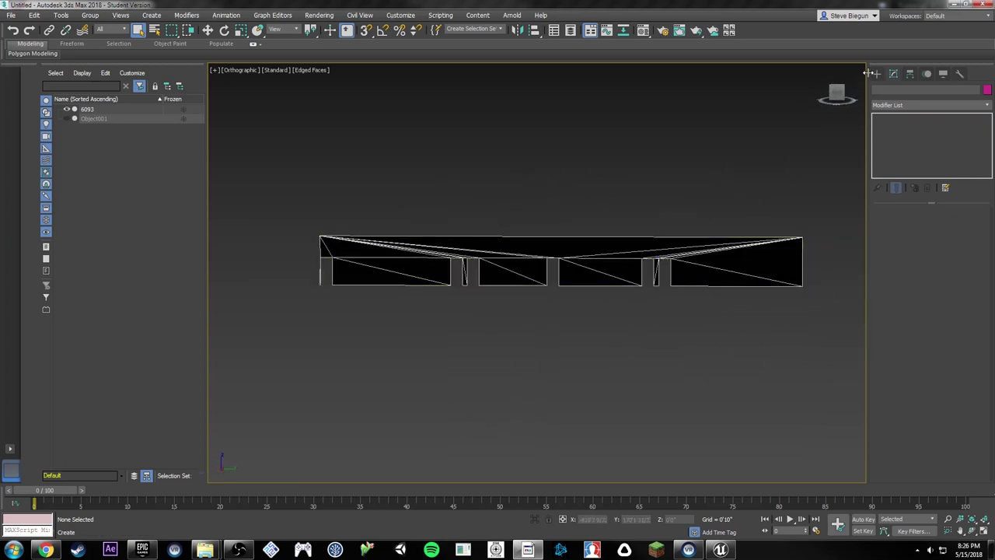
click(743, 241)
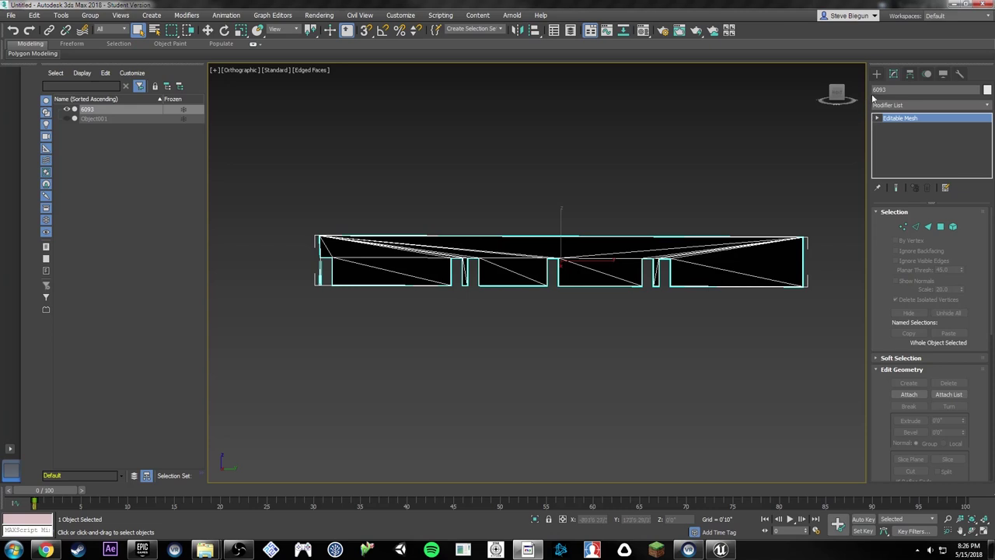
click(877, 74)
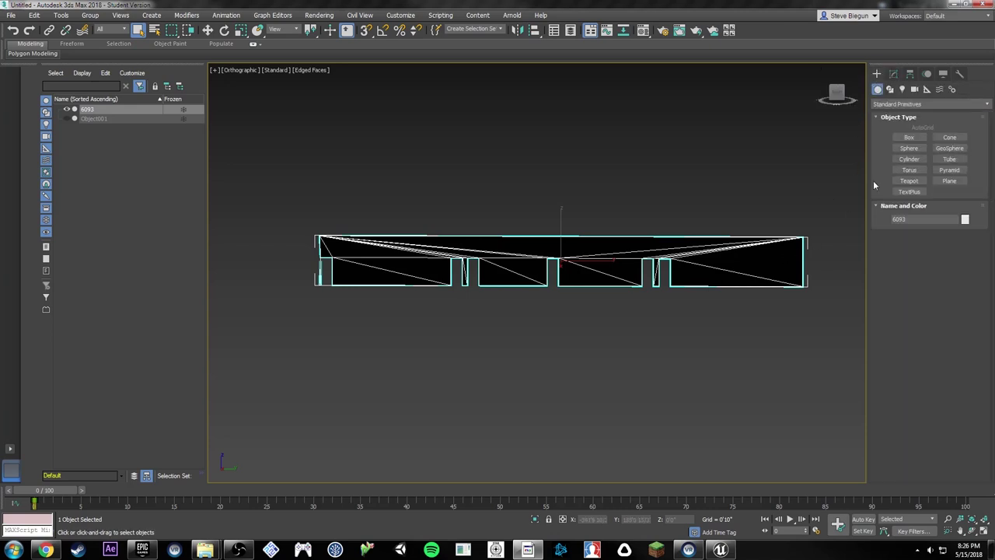
click(894, 74)
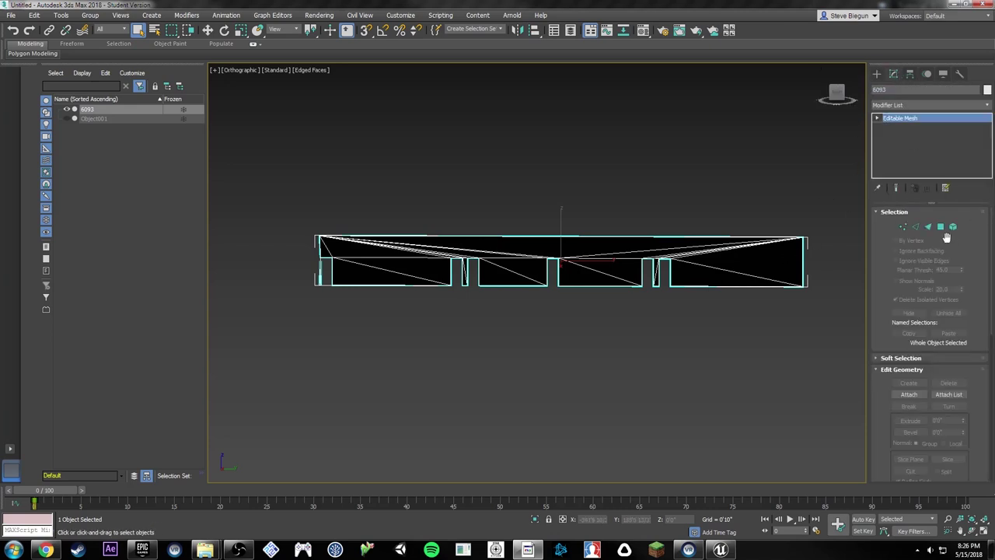
click(940, 227)
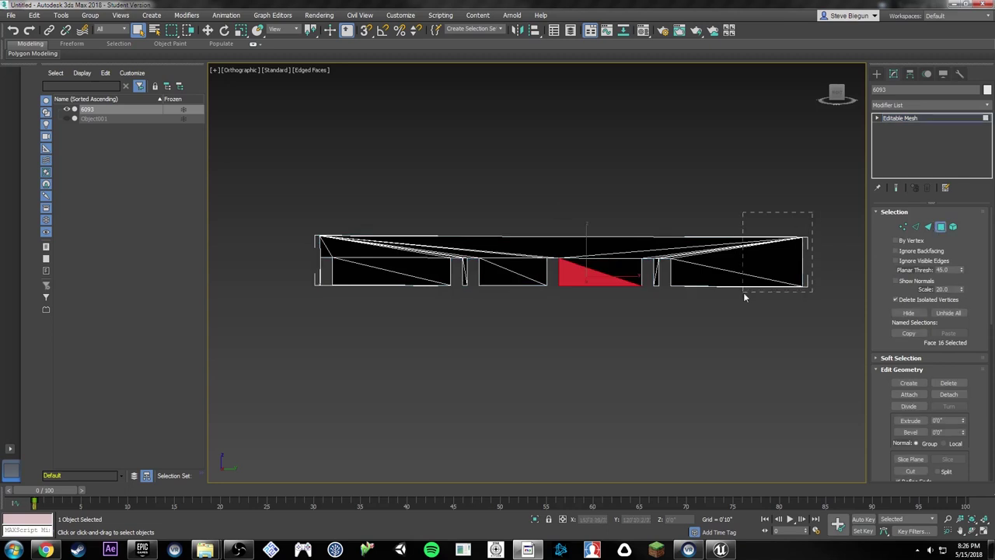
mouse_move(743, 292)
mouse_down()
mouse_move(708, 307)
mouse_move(731, 303)
mouse_up()
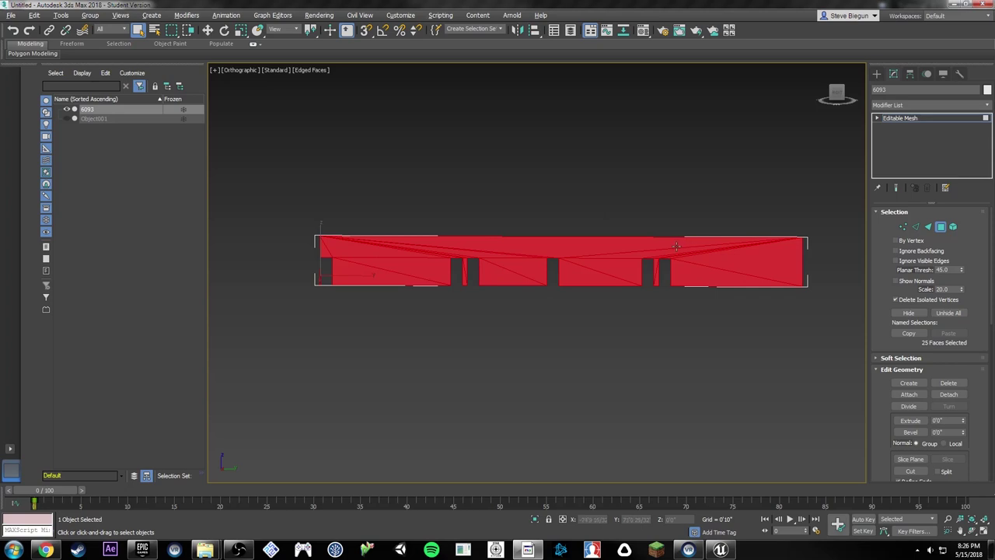
mouse_move(677, 246)
alt+middle_down()
mouse_move(696, 263)
mouse_move(677, 250)
alt+middle_up()
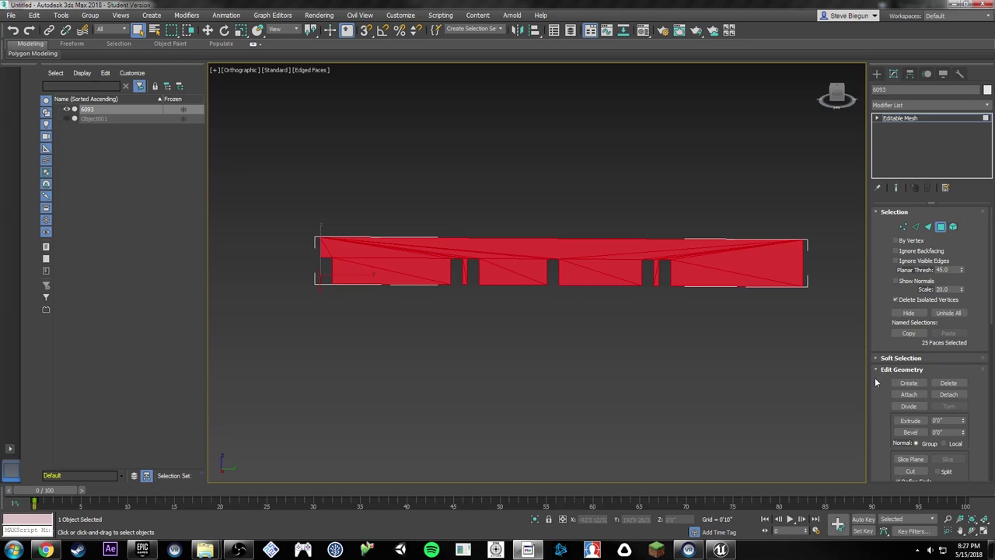
Step: Convert wall 6093 to an Editable Poly and return to polygon editing with all its polygons selected
scroll(883, 406, down, 6)
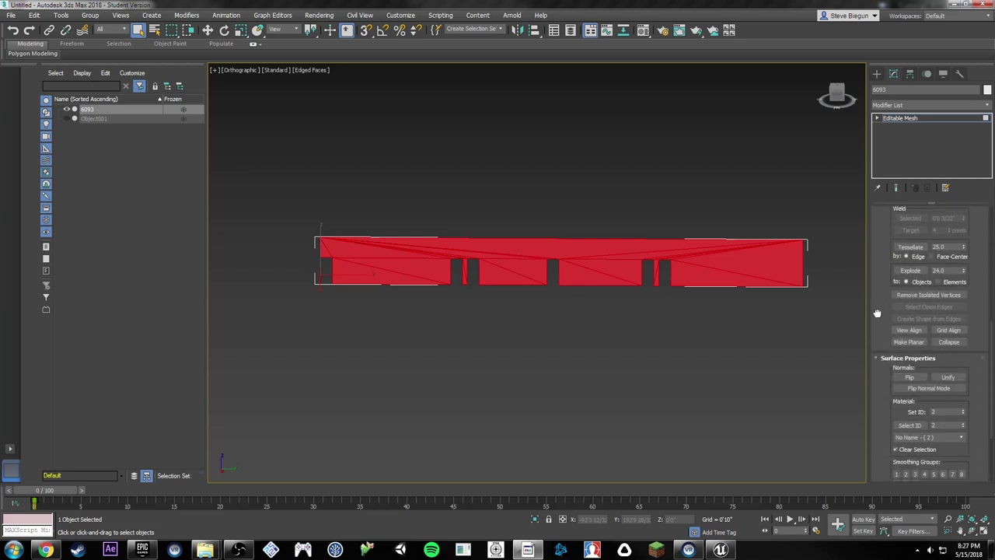
scroll(871, 270, up, 8)
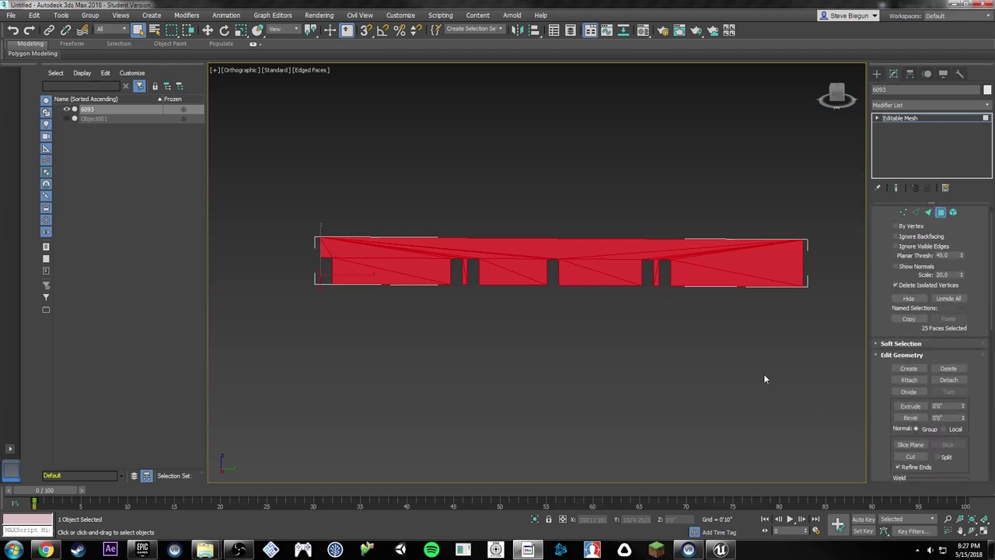
right_click(752, 274)
click(876, 387)
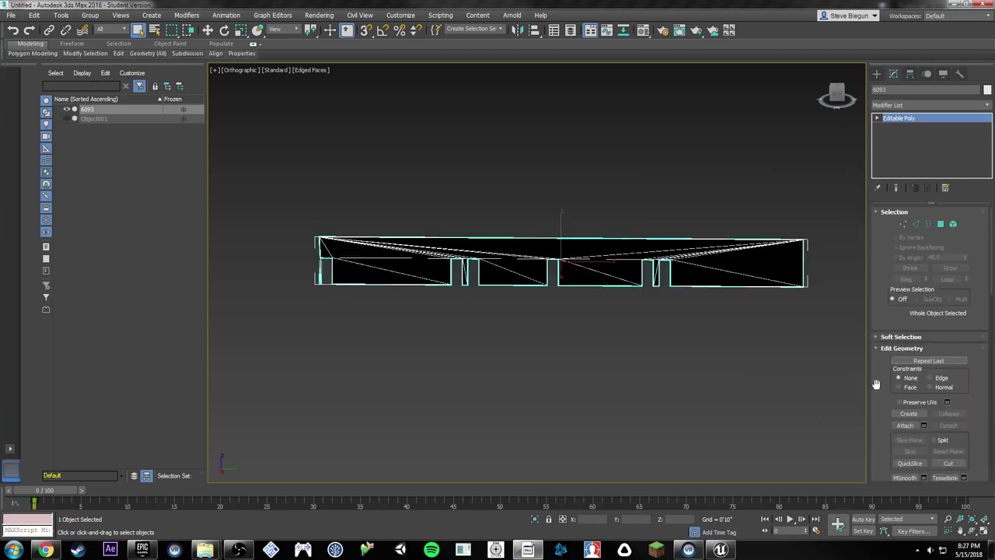
click(939, 225)
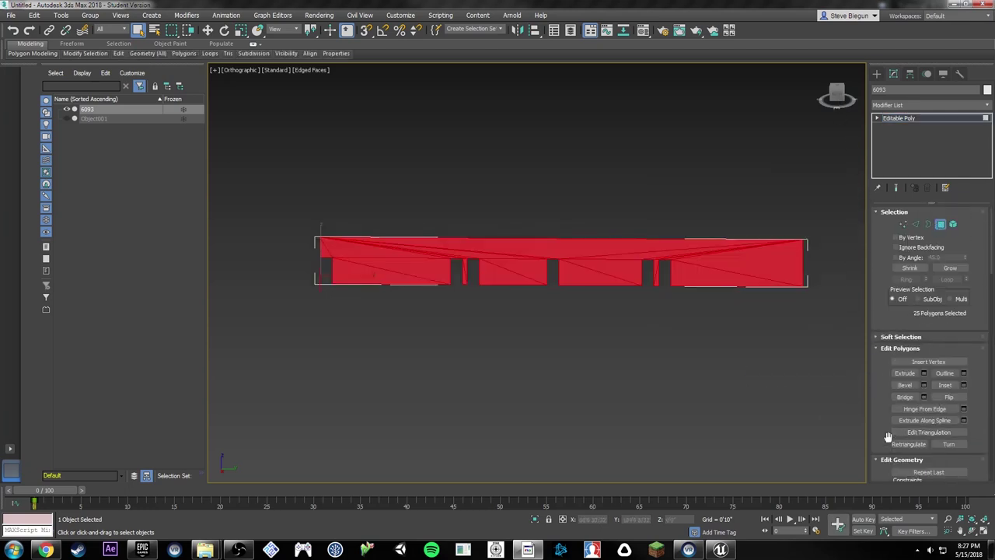
Step: Activate the Slice Plane on wall 6093 and rotate it 90 degrees about X with angle snapping to stand vertically
scroll(900, 338, down, 5)
click(909, 377)
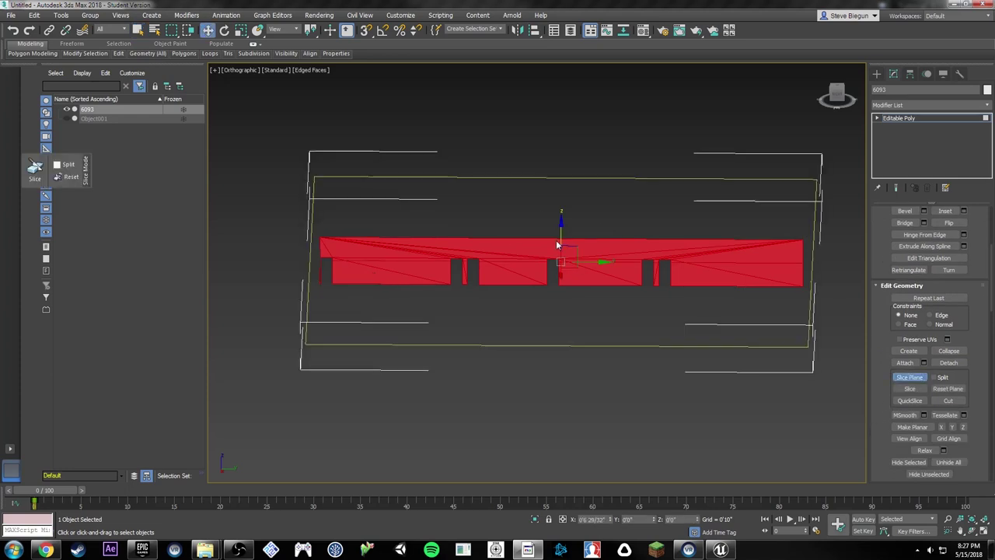
key(e)
drag(588, 238, 555, 208)
key(ctrl+z)
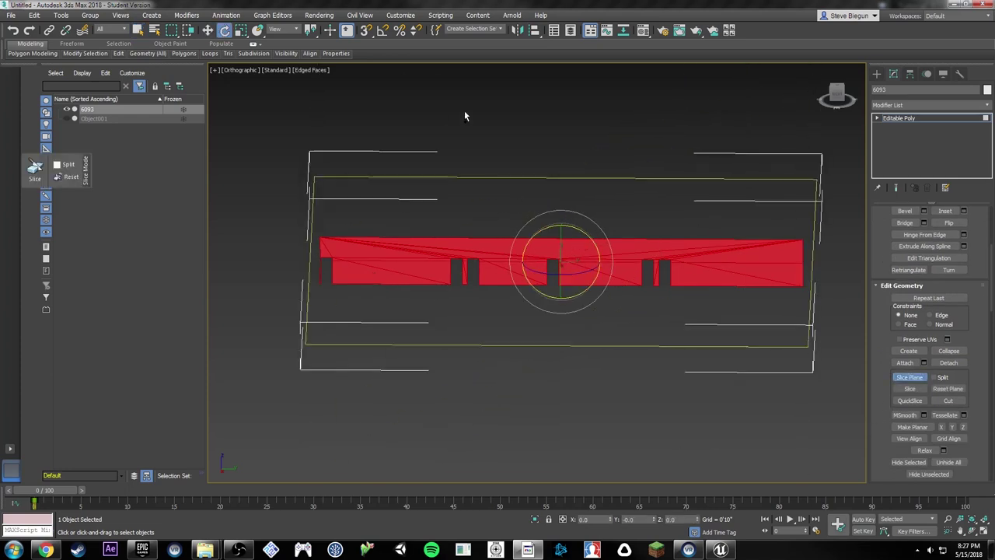
key(a)
drag(583, 232, 539, 213)
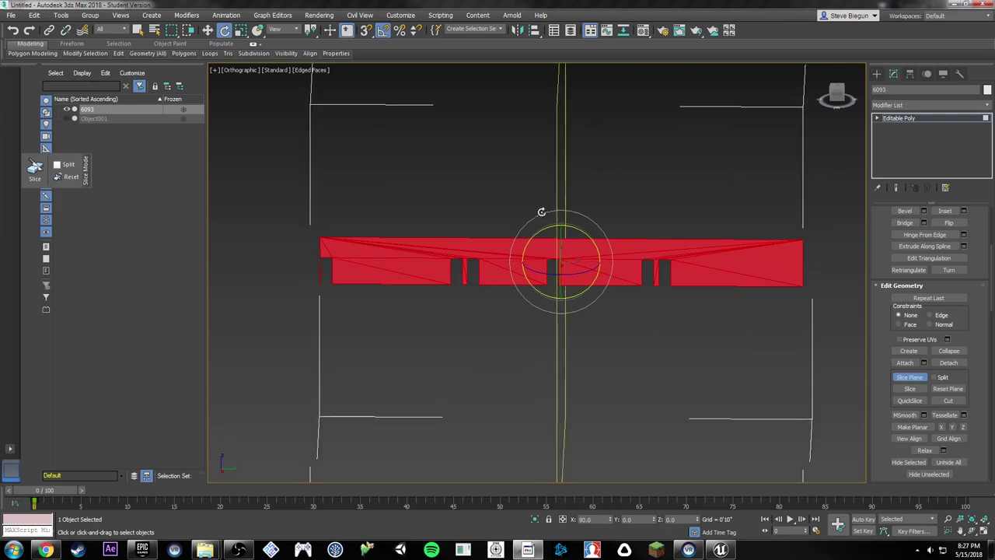
Step: Move the vertical slice plane along Y and slice wall 6093 through its solid right-hand section and above the opening left of the right-hand narrow pillar
key(w)
drag(593, 272, 673, 262)
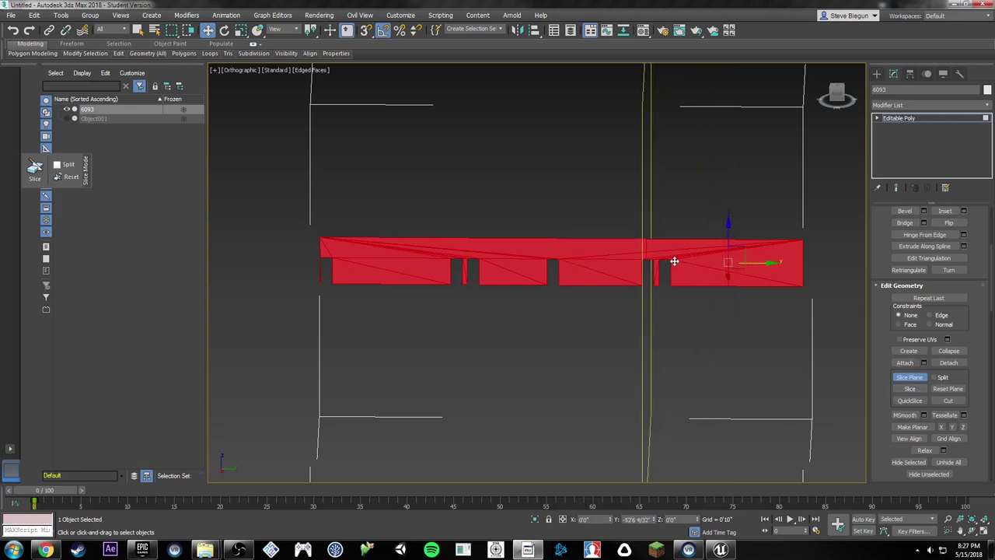
click(907, 389)
drag(687, 263, 593, 264)
click(910, 389)
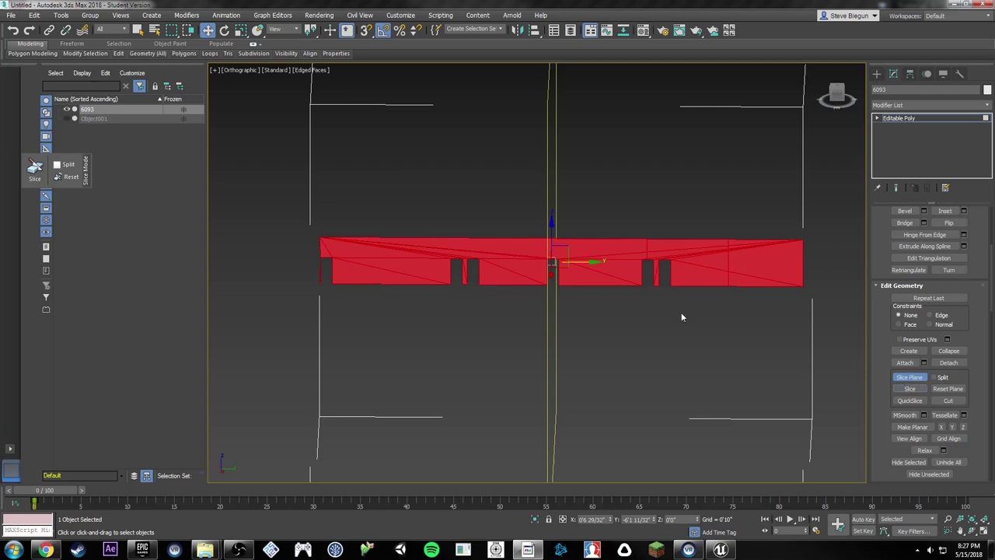
Step: Center the slice plane over the wall's middle opening and slice the wall there
scroll(556, 261, up, 8)
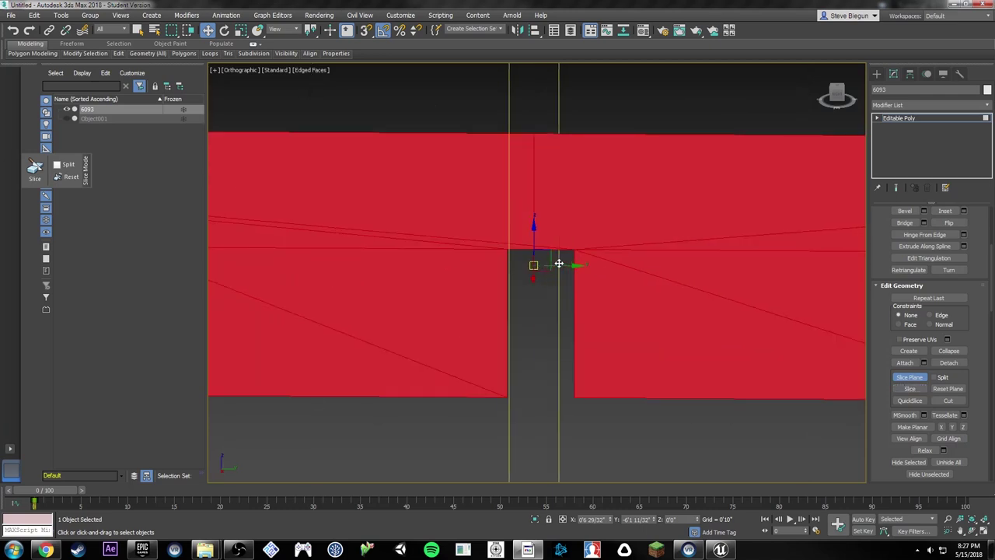
mouse_move(576, 268)
mouse_down()
mouse_move(630, 267)
mouse_move(583, 267)
mouse_up()
click(905, 390)
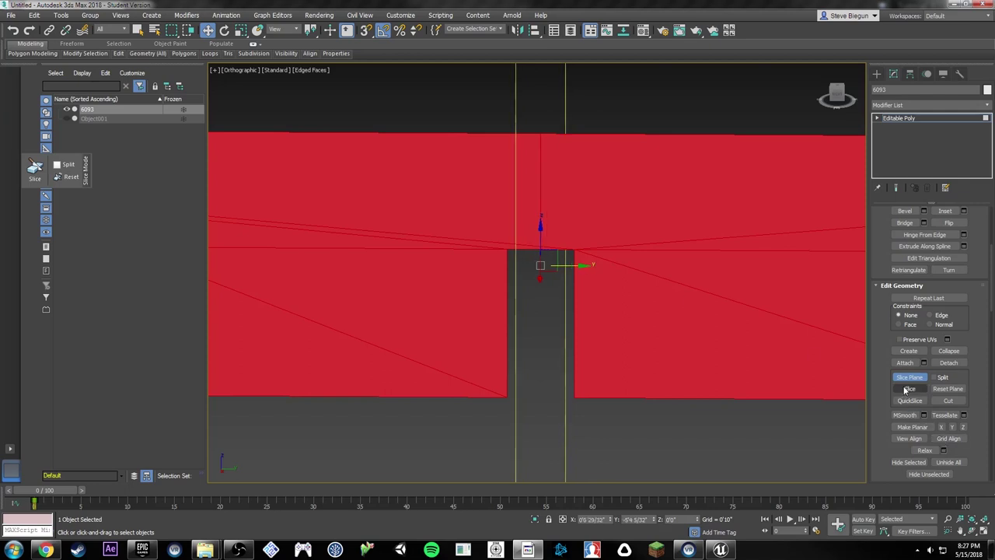
Step: Slice the wall above the opening beside the long left-hand section, and leave Slice Plane mode
scroll(638, 346, down, 3)
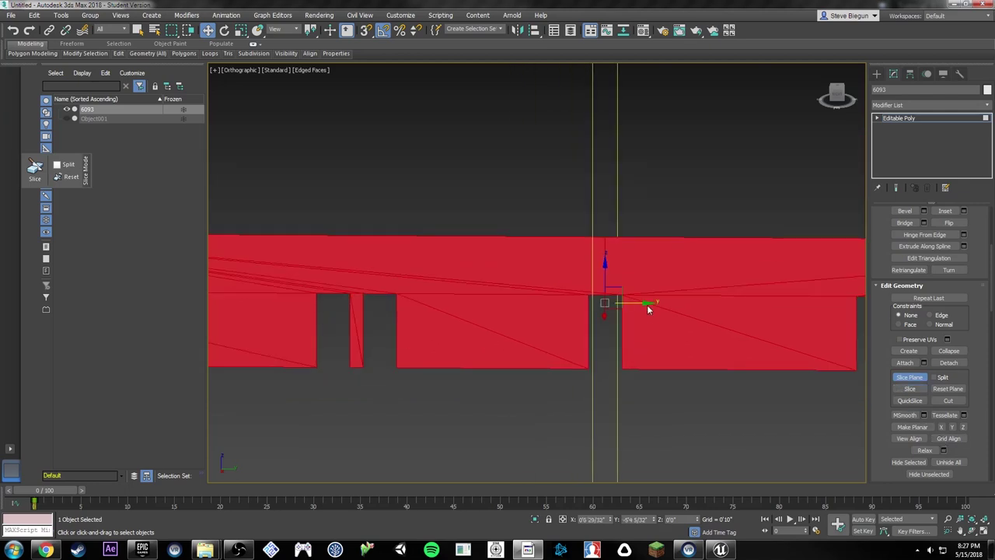
drag(647, 304, 368, 311)
middle_drag(367, 311, 662, 308)
click(919, 390)
middle_drag(564, 329, 653, 327)
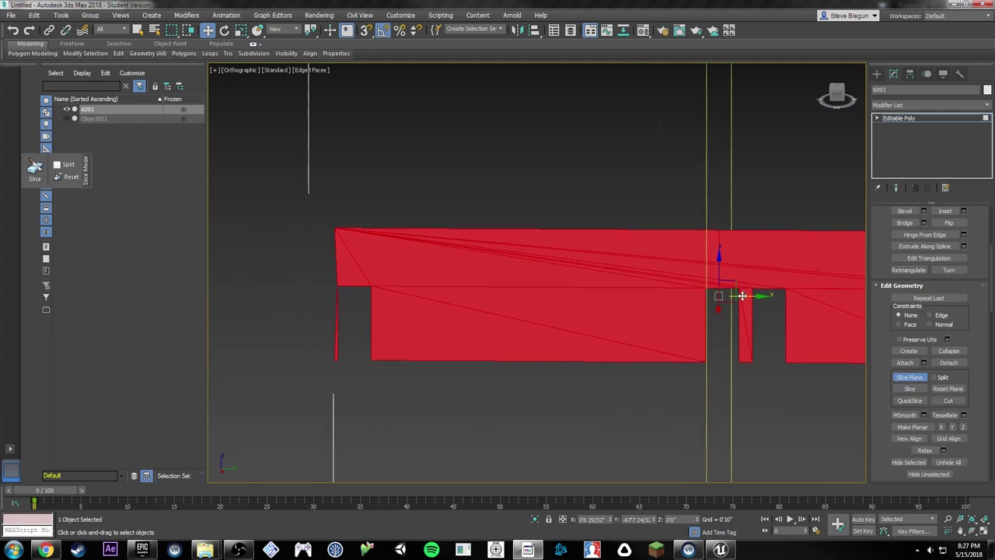
click(906, 379)
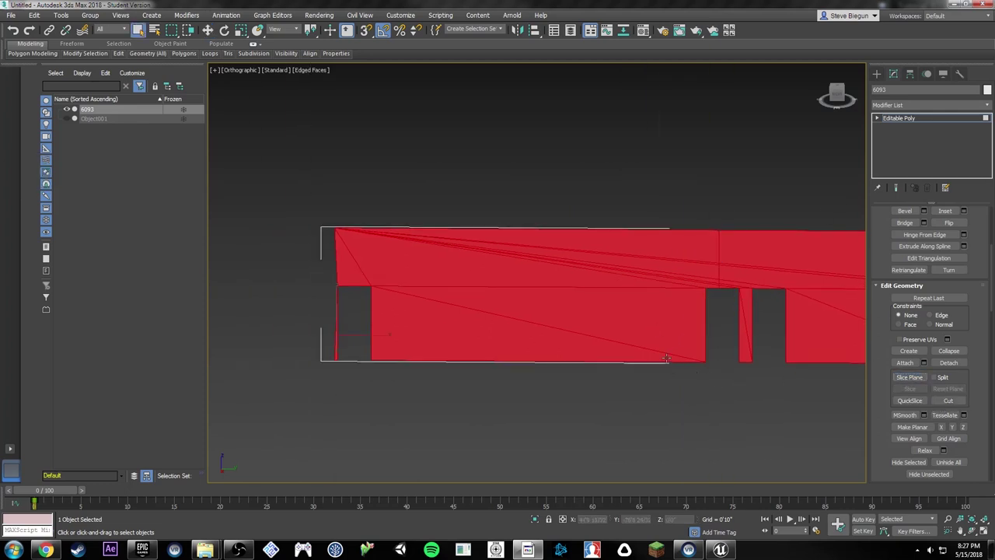
Step: Detach the polygons of the wall's left end section, up to the first slice, as a separate object
middle_drag(666, 358, 609, 362)
scroll(599, 346, down, 2)
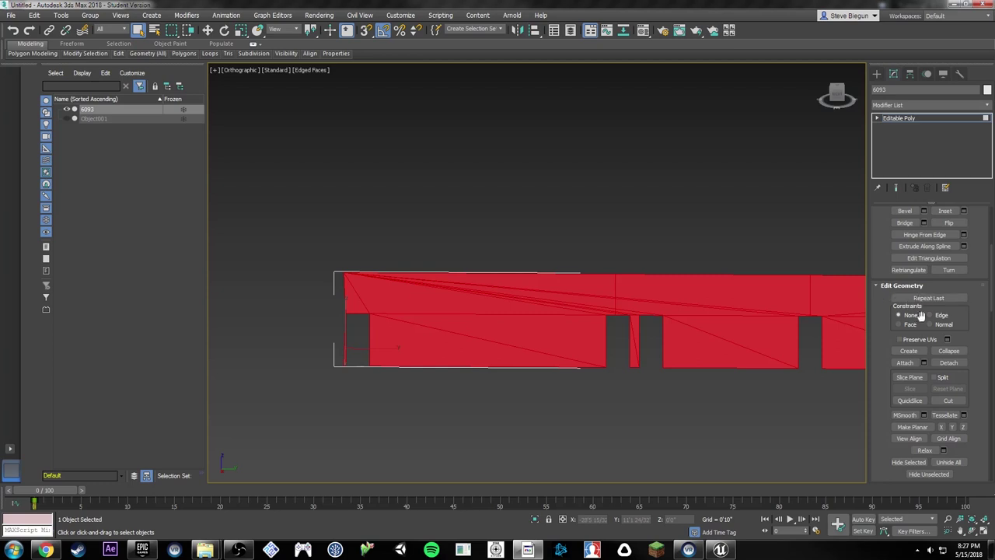
click(948, 362)
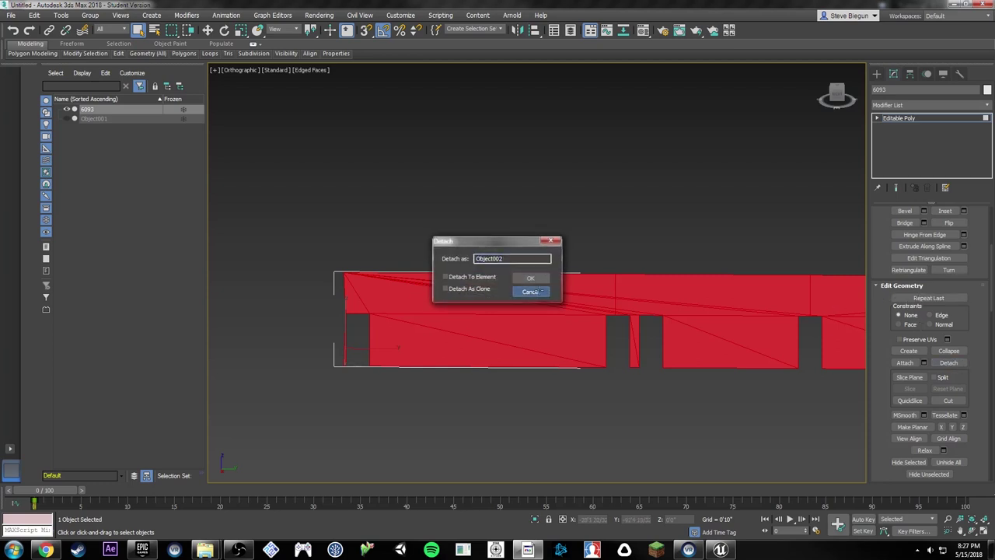
click(528, 290)
drag(545, 384, 612, 416)
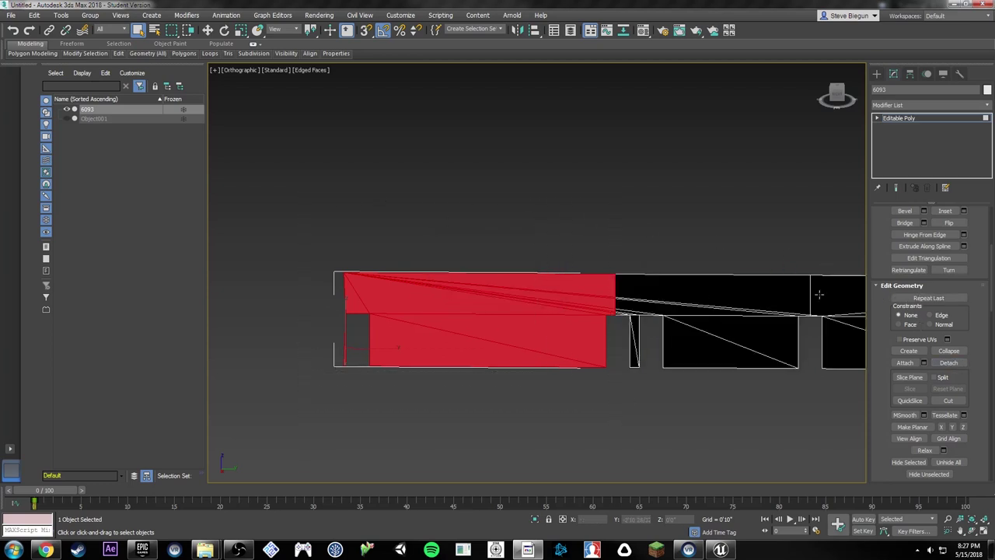
click(948, 362)
click(528, 278)
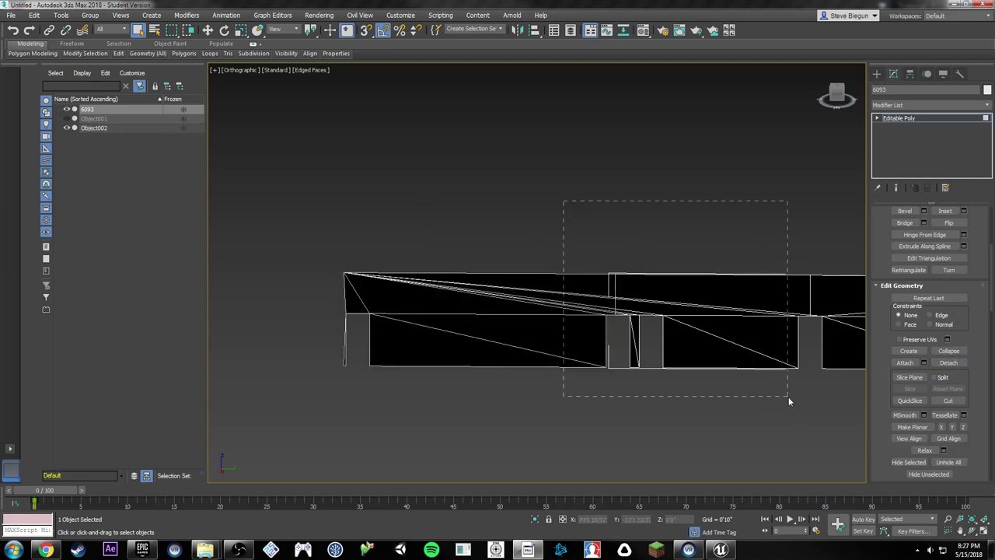
Step: Detach the second wall section, containing the left-hand narrow pillar, as a separate object
drag(788, 401, 804, 401)
middle_drag(806, 328, 658, 323)
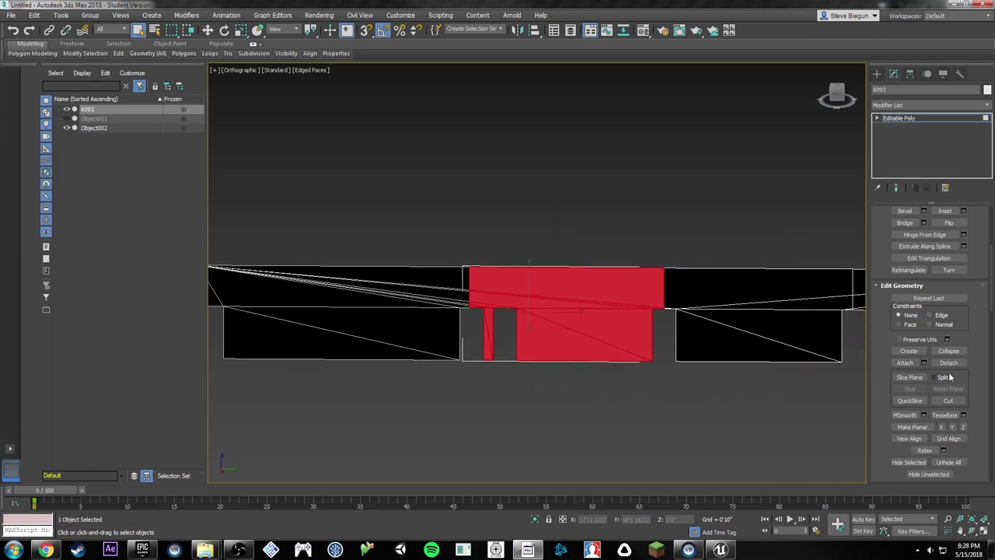
click(948, 362)
click(529, 280)
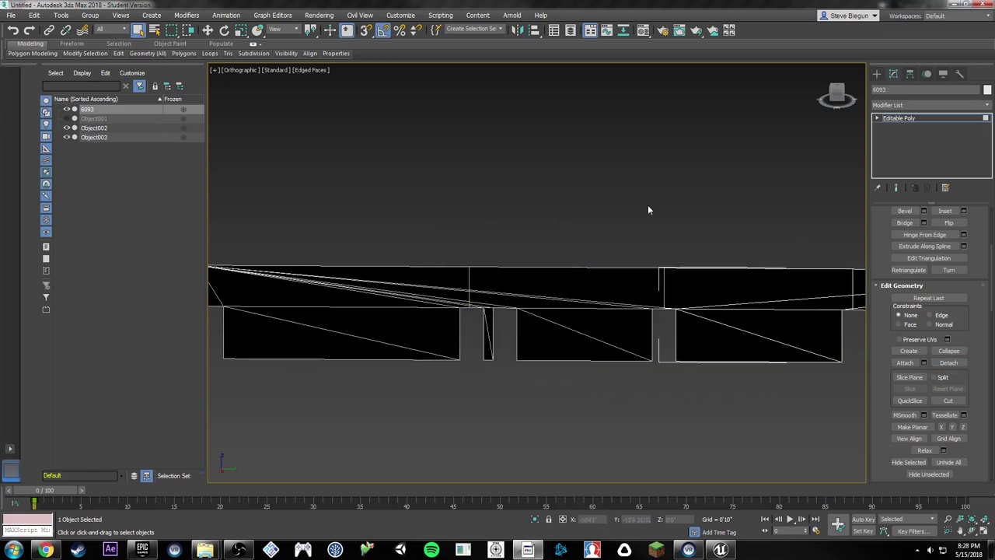
Step: Detach the third wall section, between the middle opening and the next slice, as a separate object
middle_drag(648, 210, 417, 210)
drag(610, 372, 625, 385)
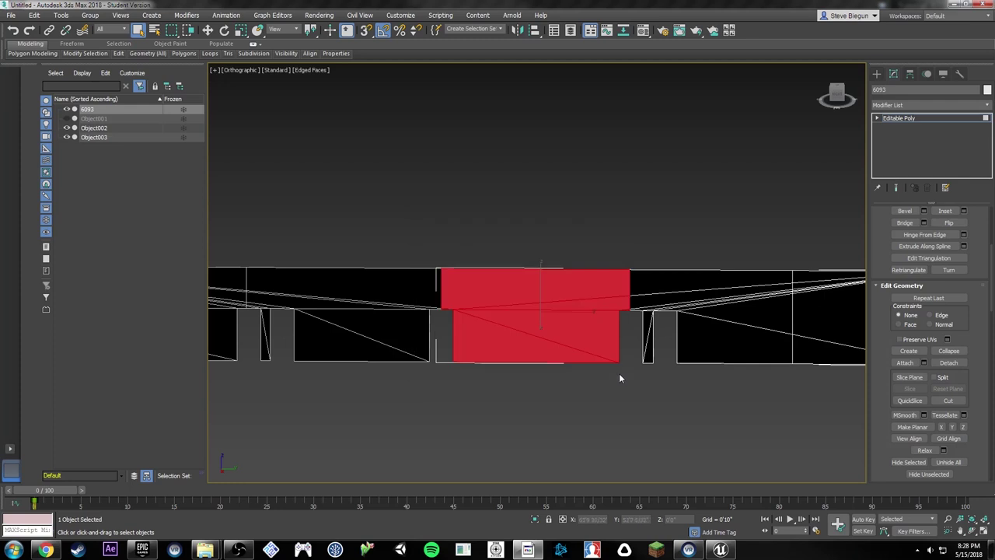
click(948, 363)
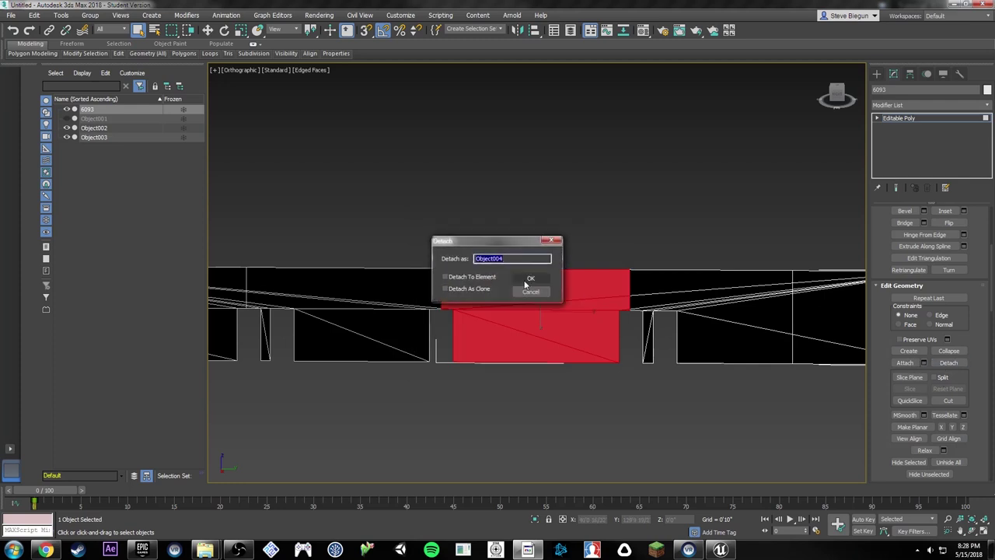
click(528, 286)
Step: Detach the fourth wall section, containing the right-hand narrow pillar, as a separate object
drag(614, 245, 731, 331)
drag(794, 376, 794, 376)
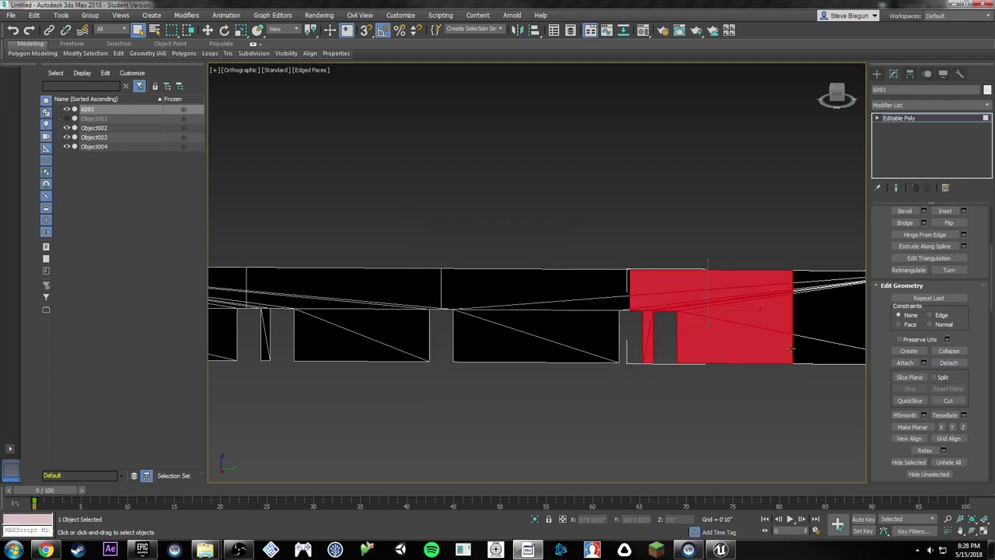
middle_drag(778, 334, 604, 334)
click(948, 363)
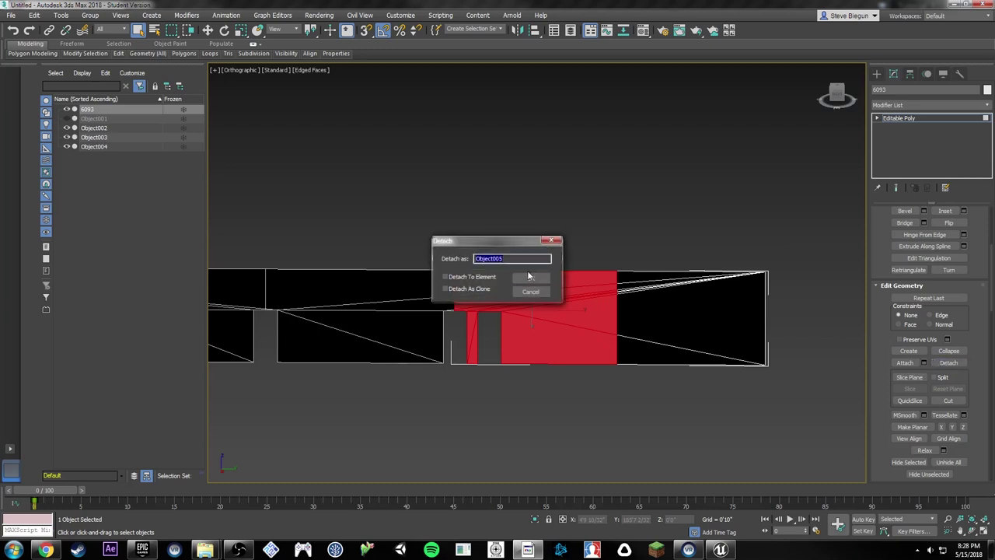
click(529, 278)
Step: Select the polygons of the solid end section that remains in wall 6093
drag(575, 222, 827, 404)
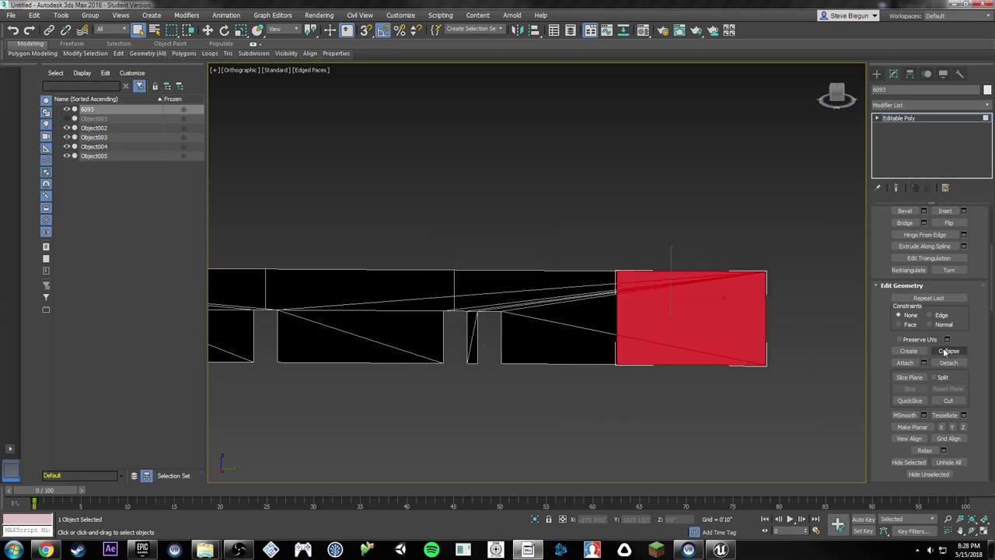
scroll(544, 253, down, 5)
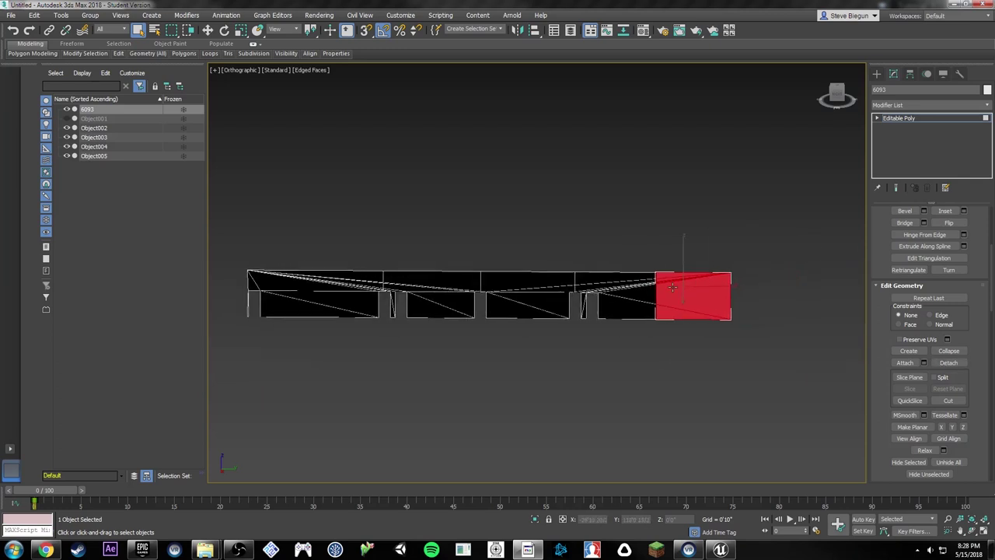
scroll(781, 268, up, 5)
scroll(525, 205, down, 2)
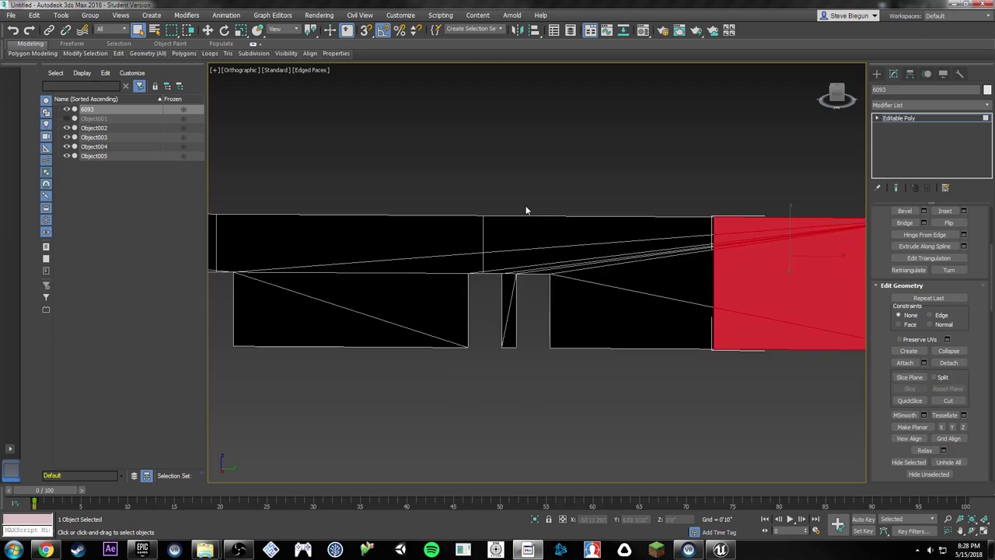
Step: Leave polygon editing of wall 6093 and enter polygon mode on the detached Object005 with its polygons selected
click(877, 73)
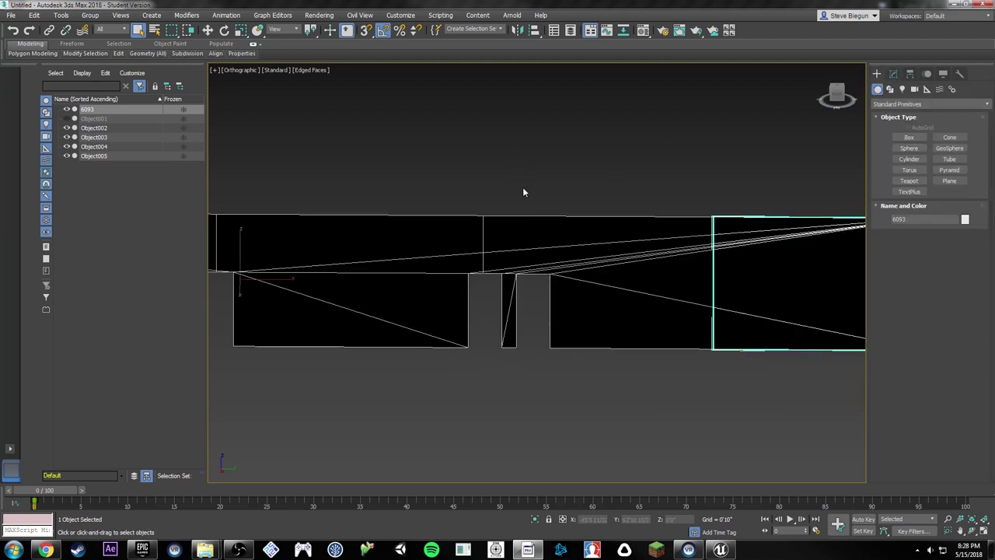
drag(571, 244, 576, 259)
scroll(534, 203, down, 4)
middle_drag(434, 198, 561, 200)
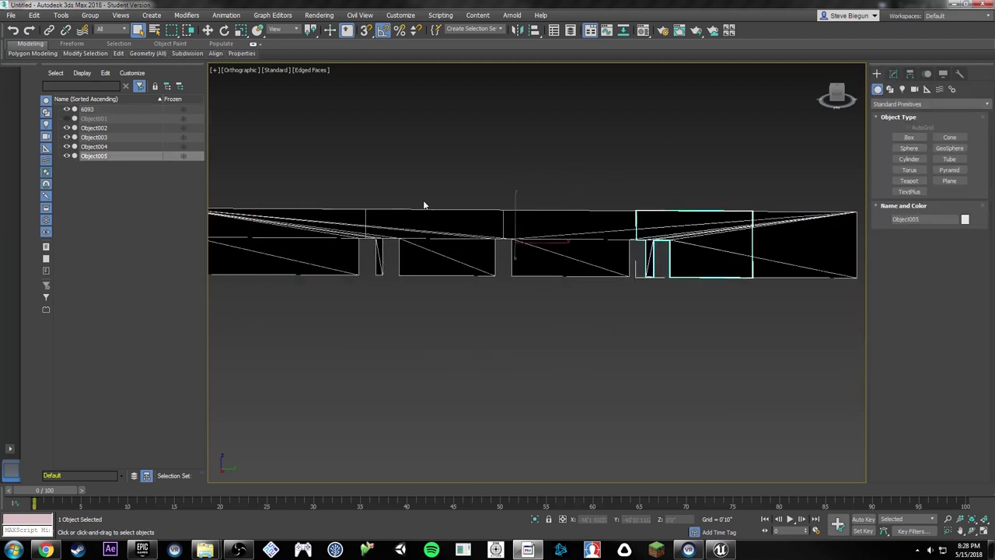
middle_drag(423, 214, 482, 216)
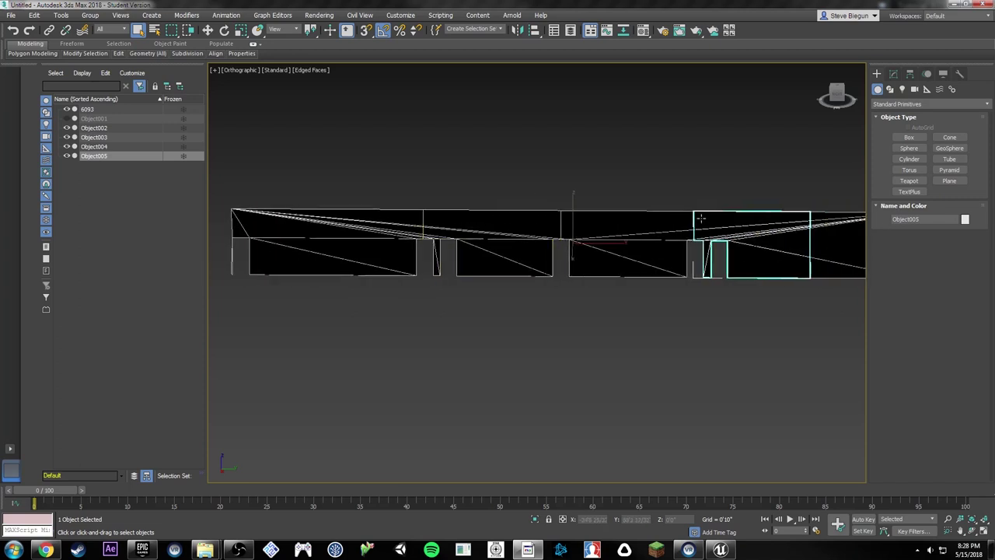
scroll(749, 228, up, 4)
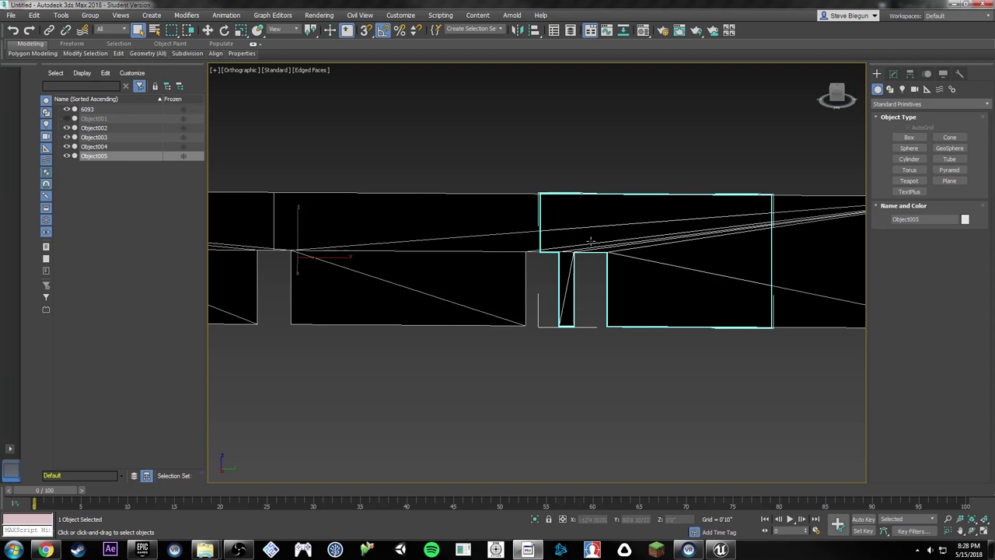
click(894, 73)
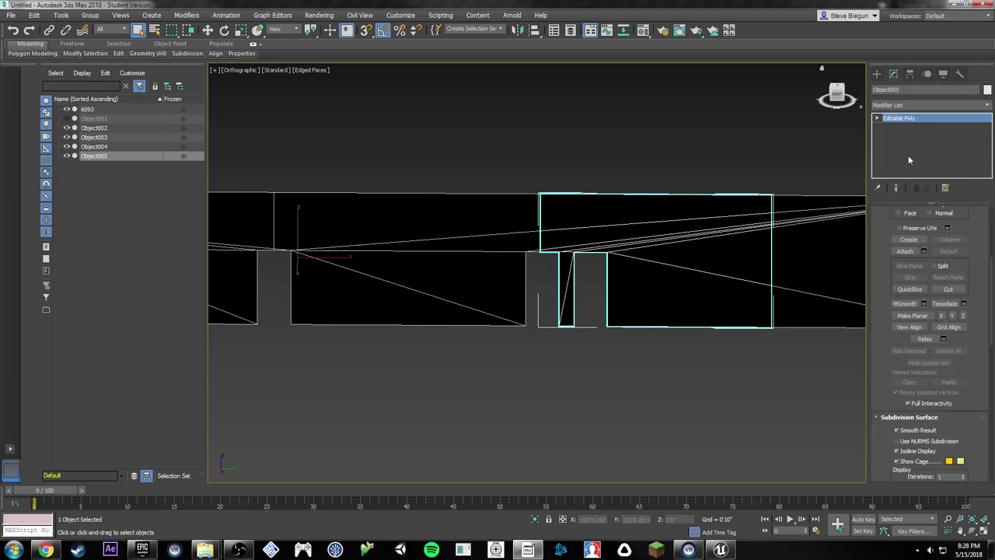
scroll(942, 232, up, 5)
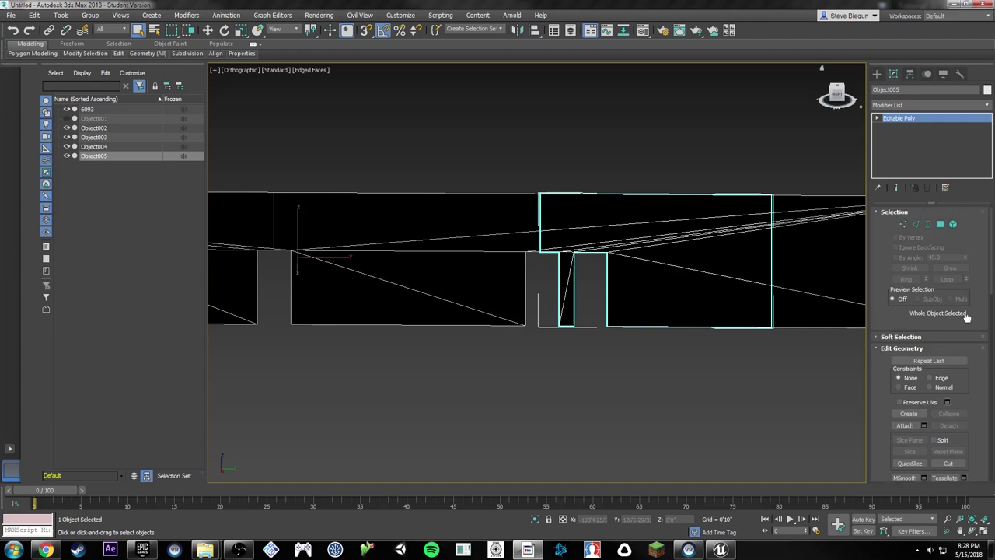
click(940, 224)
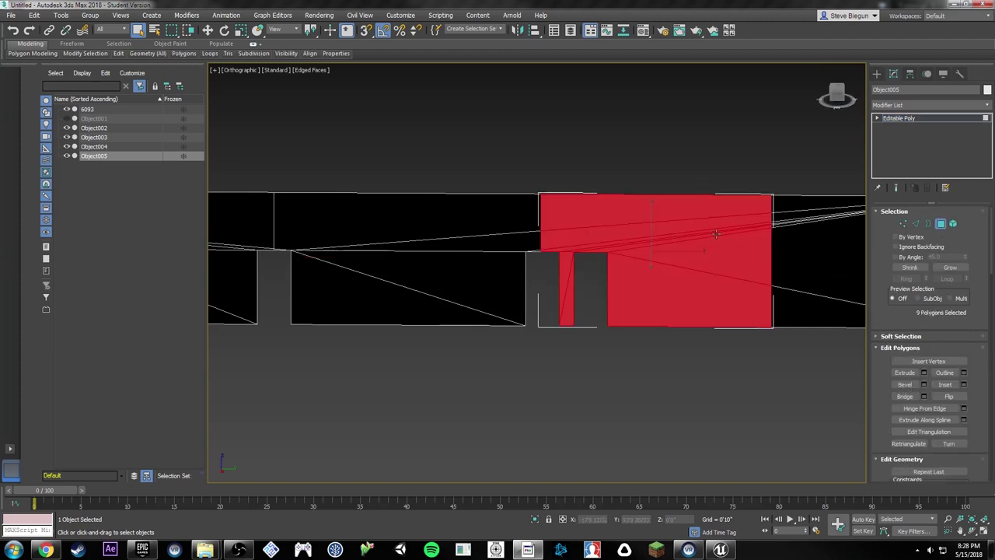
Step: Apply an Unwrap UVW modifier to Object005 and switch it to polygon selection
click(988, 109)
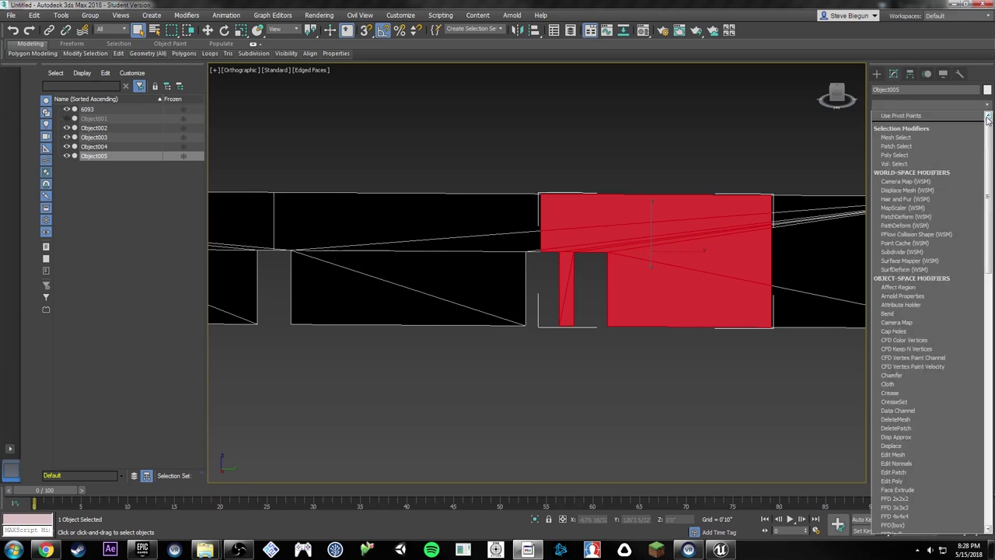
scroll(935, 309, down, 8)
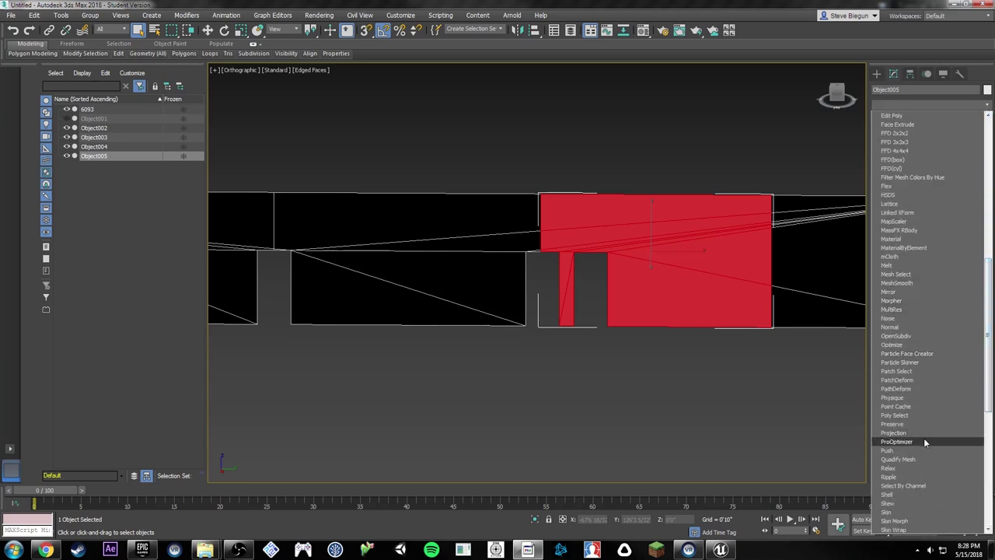
scroll(920, 437, down, 4)
scroll(991, 328, down, 5)
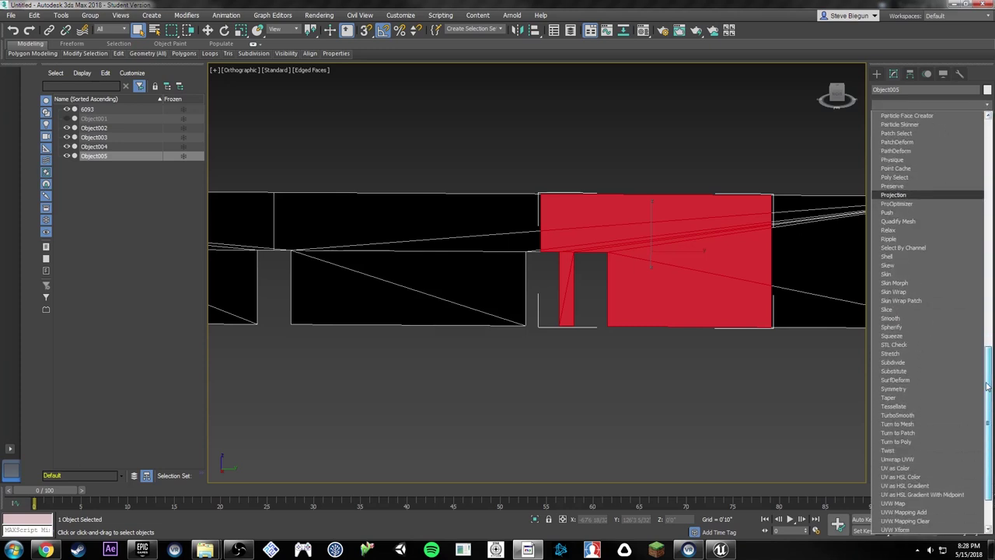
click(915, 458)
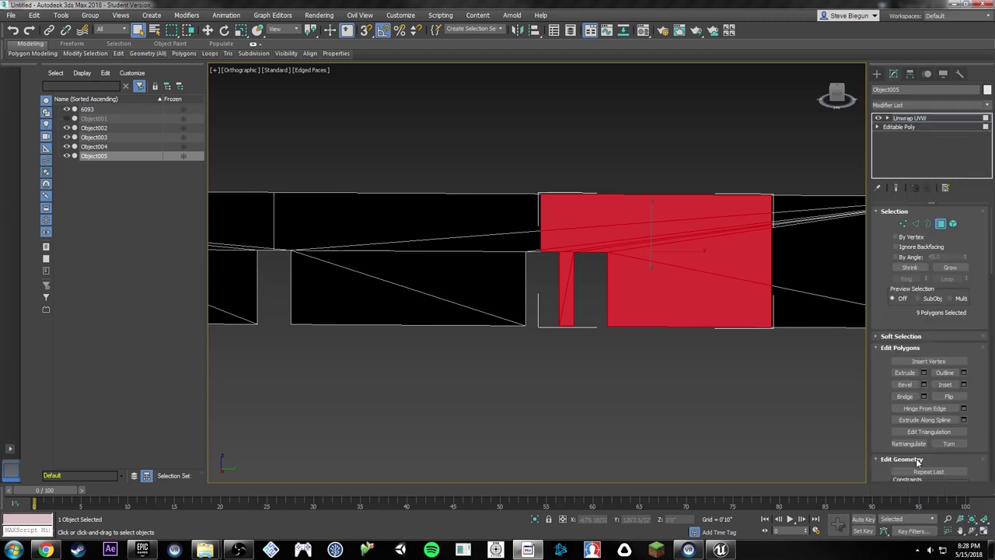
click(930, 229)
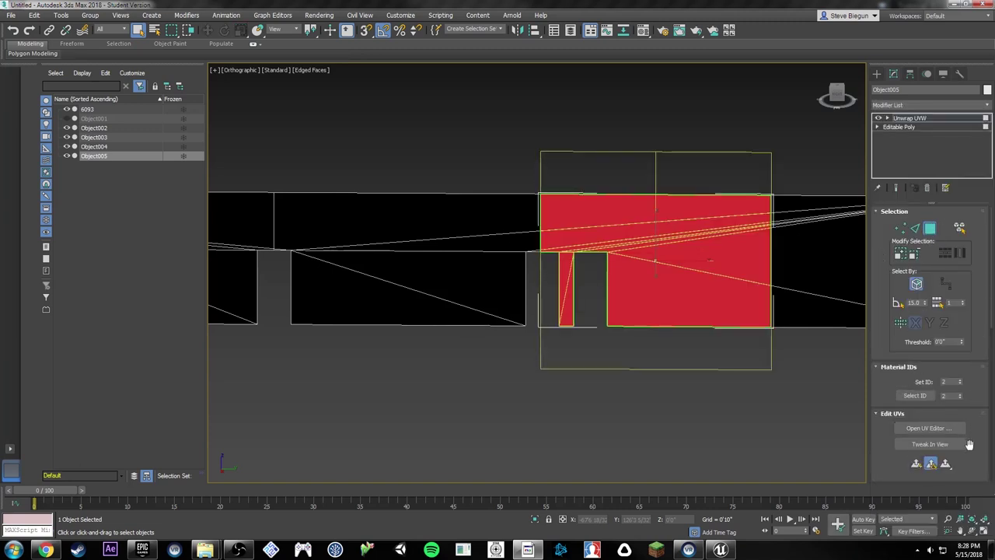
Step: Set the Unwrap UVW map channel to 2 and open the UV editor for Object005
scroll(964, 419, down, 3)
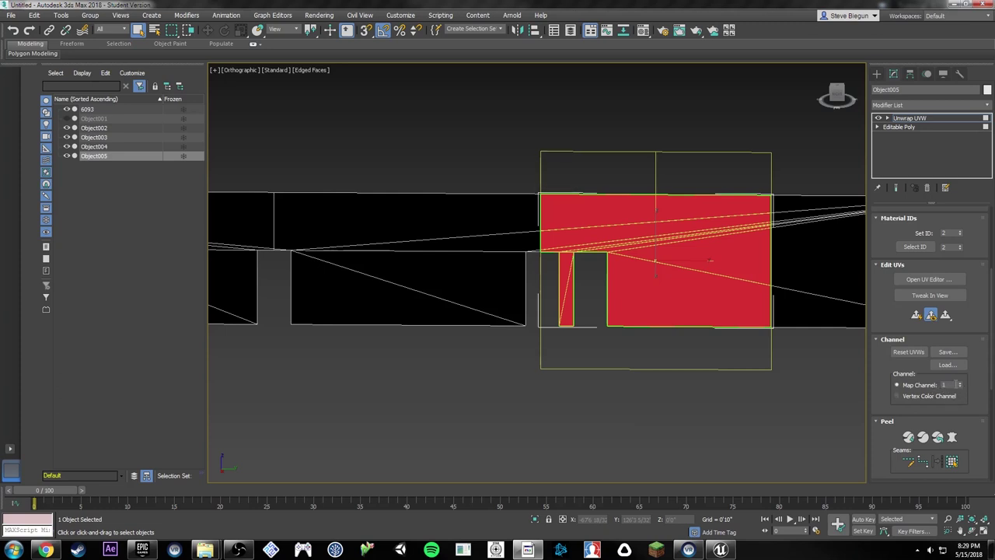
click(960, 383)
click(445, 307)
click(930, 279)
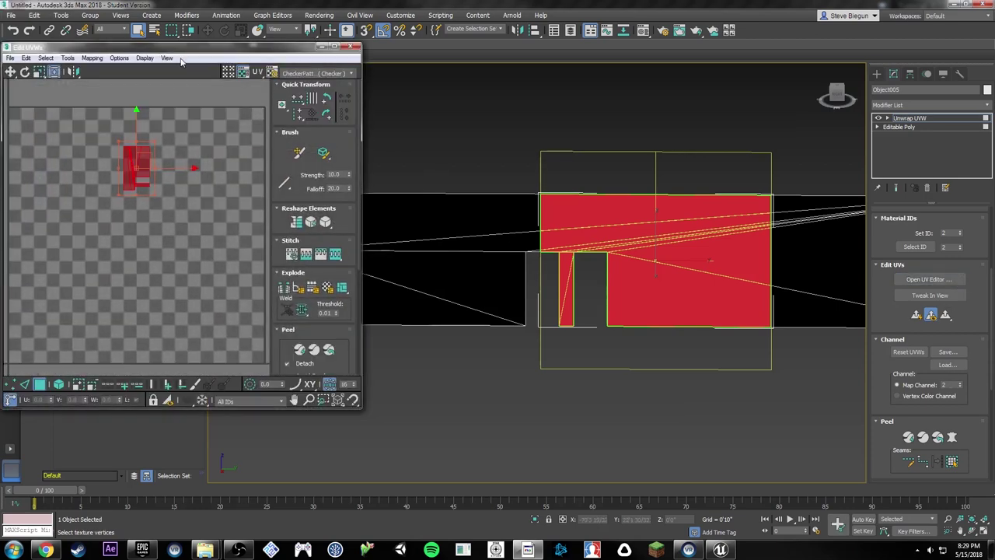
drag(191, 48, 339, 97)
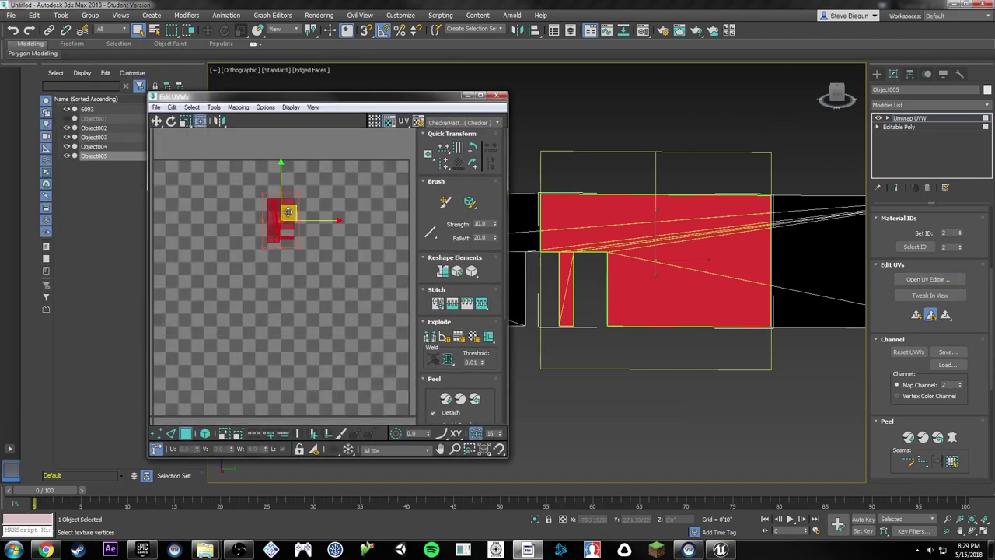
Step: Switch to Unreal Editor and open static mesh 6093 of the yellow interior wall for inspection
scroll(288, 212, down, 2)
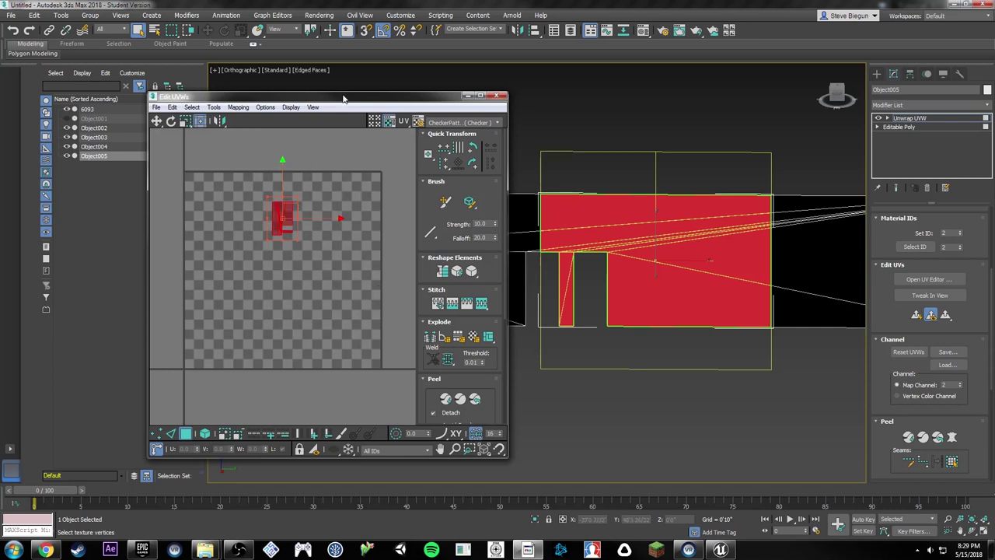
drag(344, 98, 994, 99)
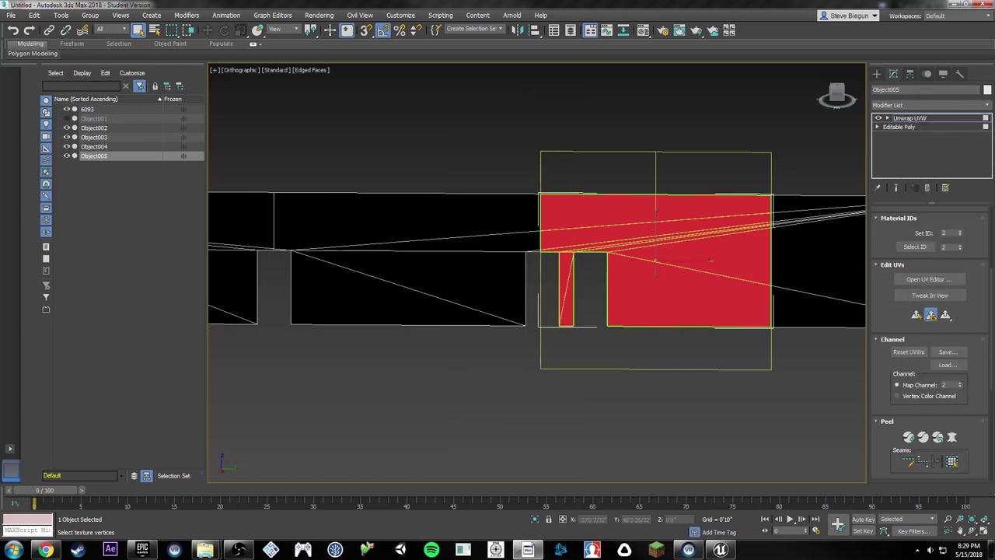
click(592, 549)
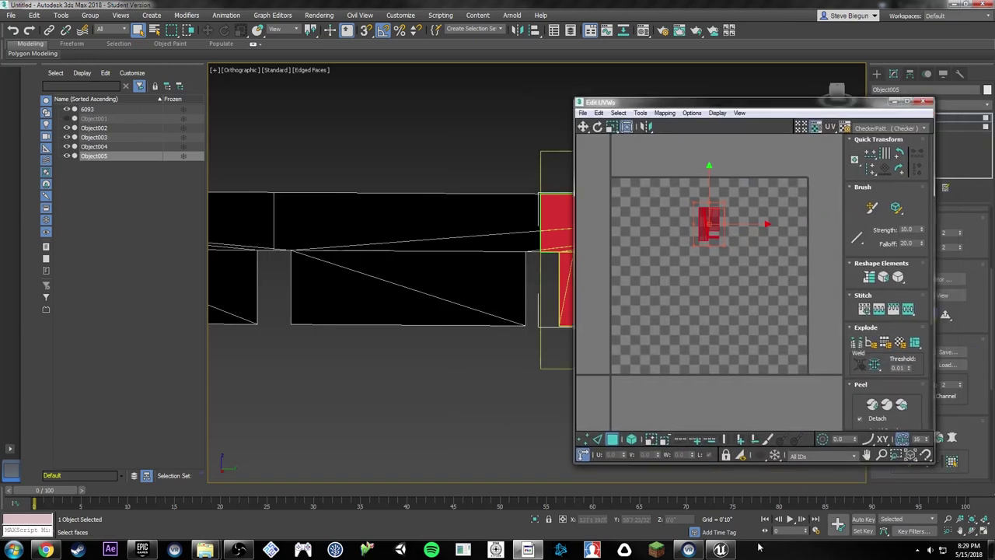
click(720, 549)
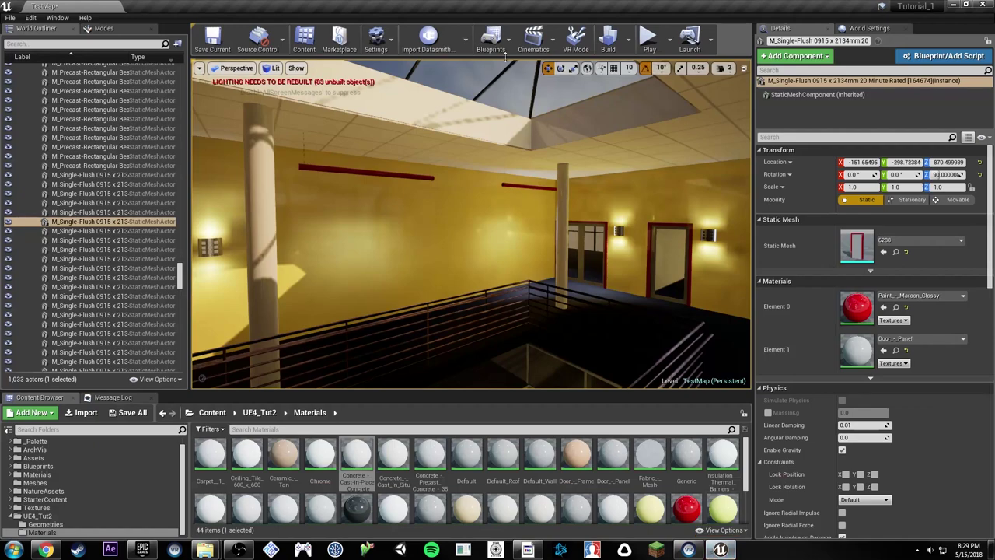
click(480, 237)
double_click(852, 240)
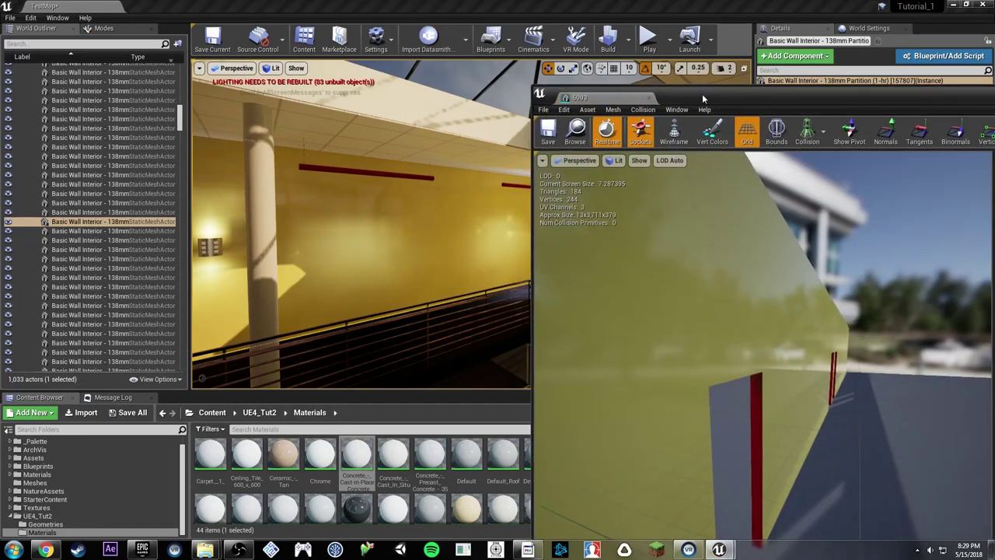
Step: Display UV channel 2 of mesh 6093, examine how its lightmap layout is packed, and close the mesh editor
drag(702, 93, 263, 24)
click(585, 66)
click(591, 126)
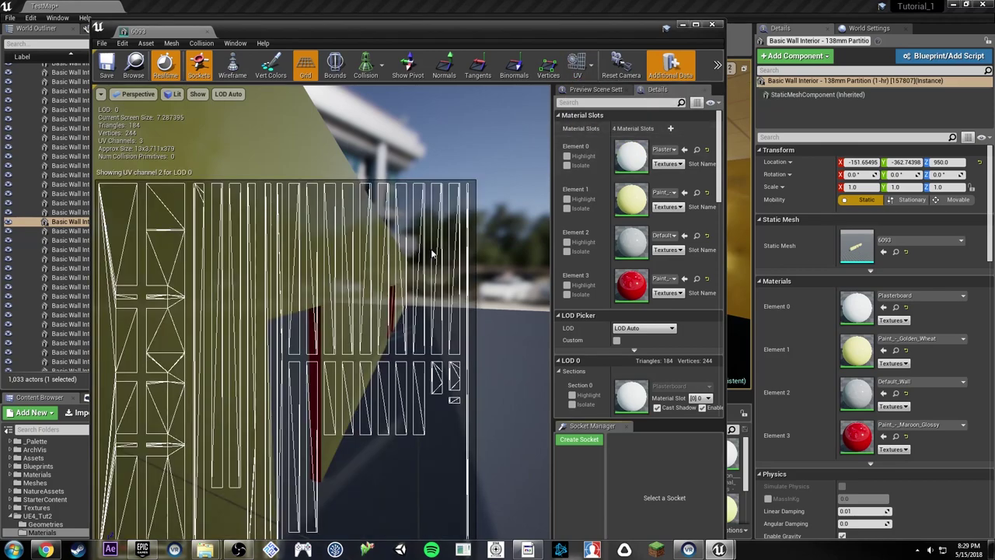
drag(396, 291, 377, 297)
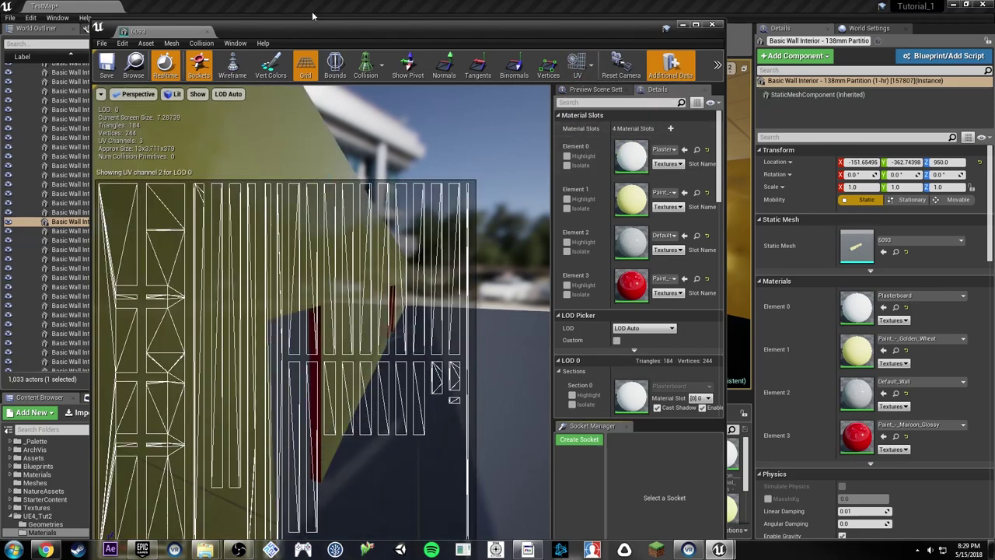
drag(307, 32, 258, 0)
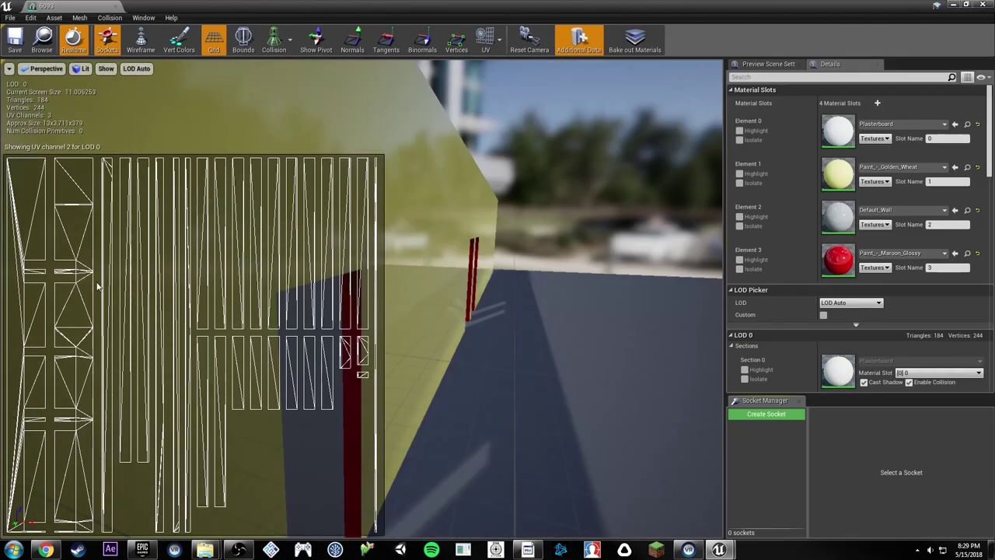
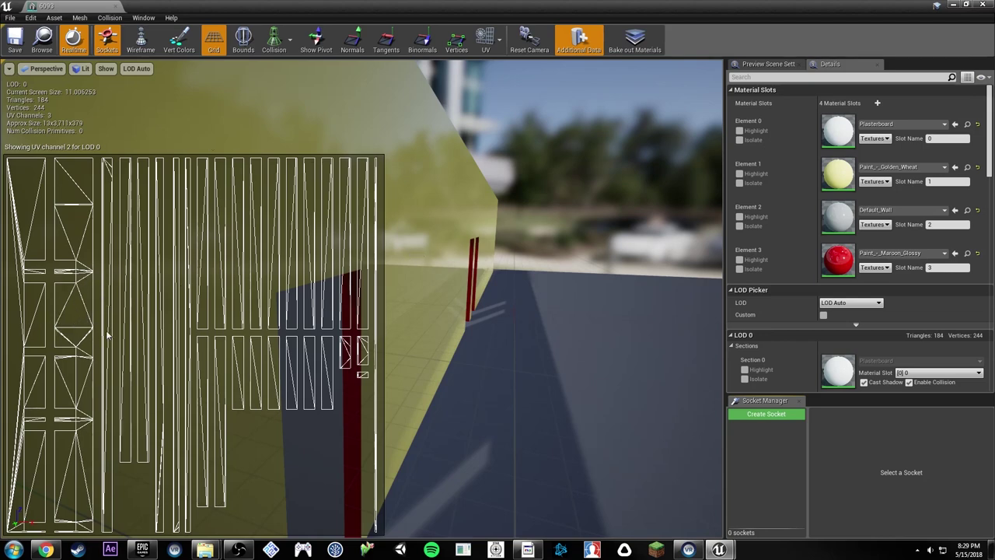
click(116, 6)
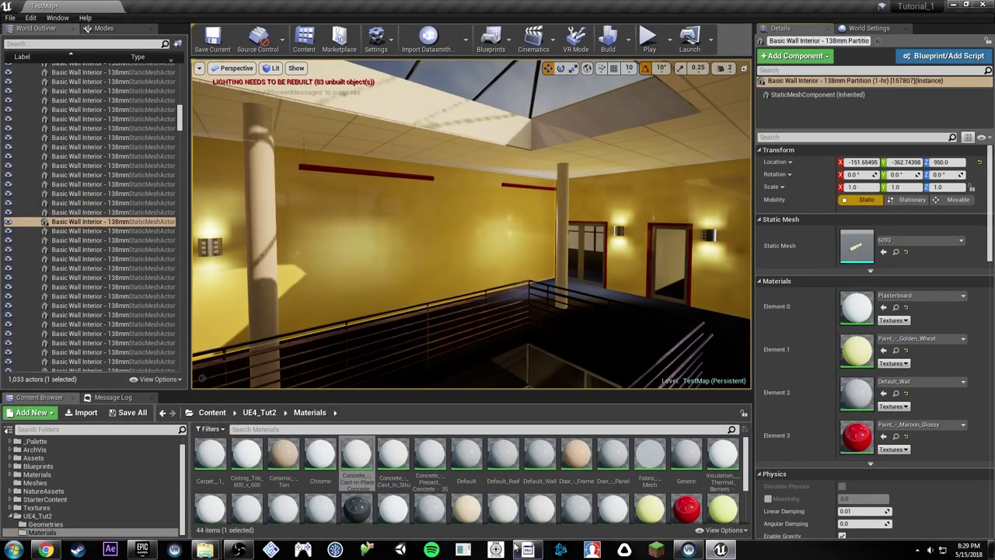
Step: Switch back to 3ds Max and flatten-map Object005's UVs with a 45 polygon angle threshold, 0.001 spacing, and normalize, rotate and fill holes enabled
click(525, 549)
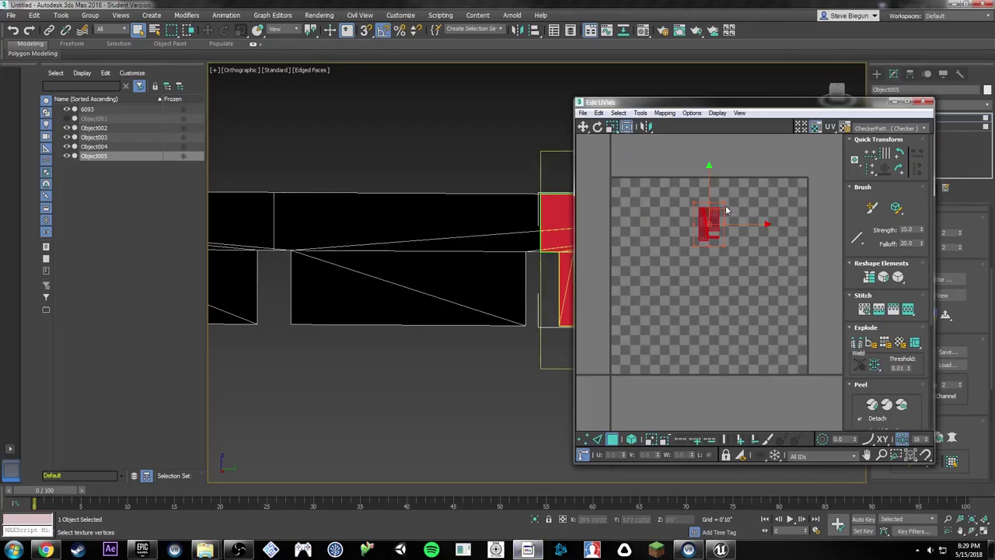
click(664, 113)
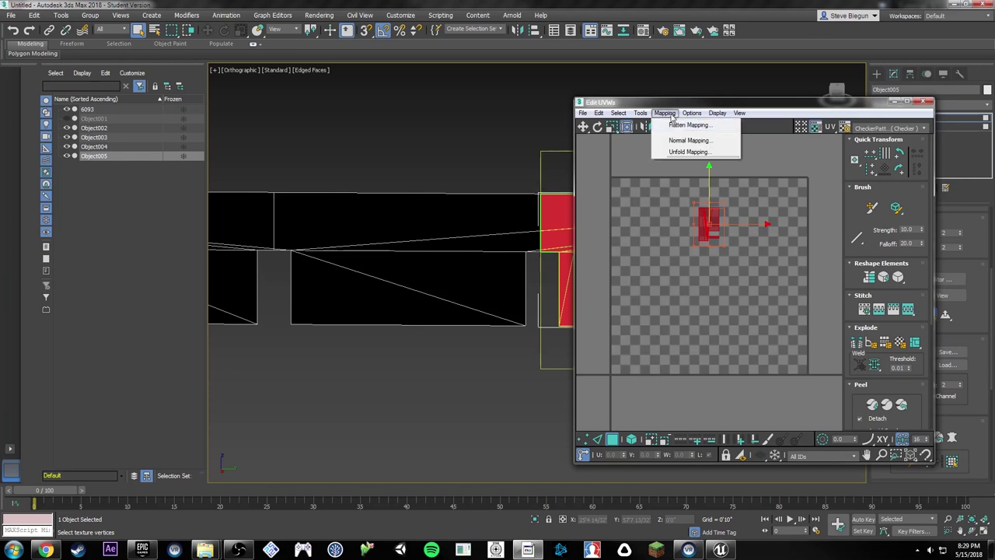
click(678, 125)
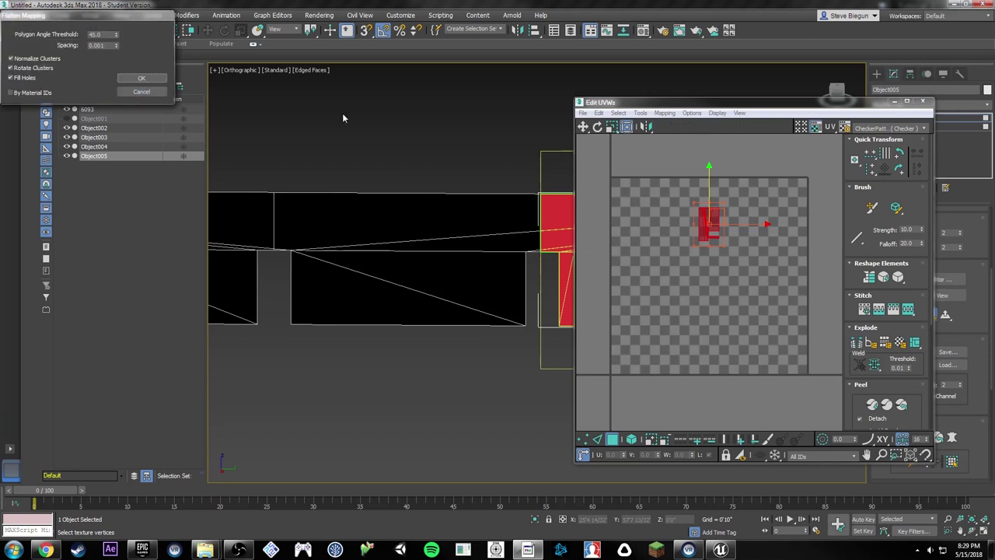
drag(118, 14, 561, 153)
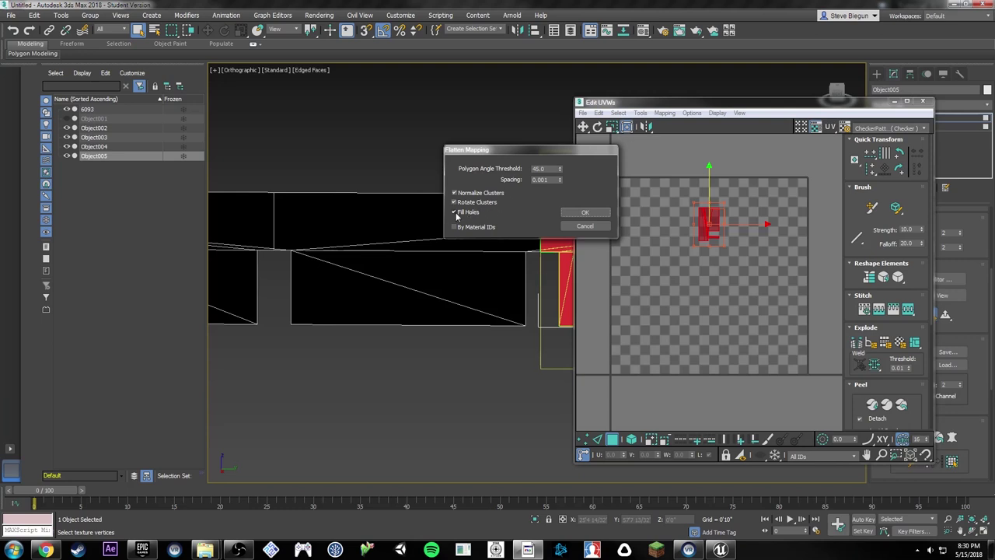
click(584, 213)
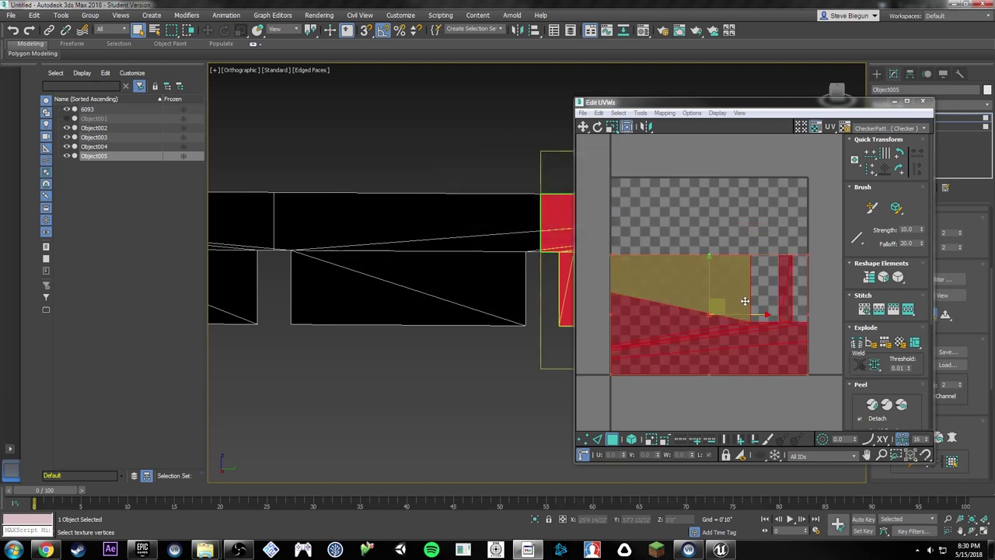
Step: Close the UV editor and leave the Unwrap UVW editing of Object005
click(784, 237)
drag(749, 104, 694, 76)
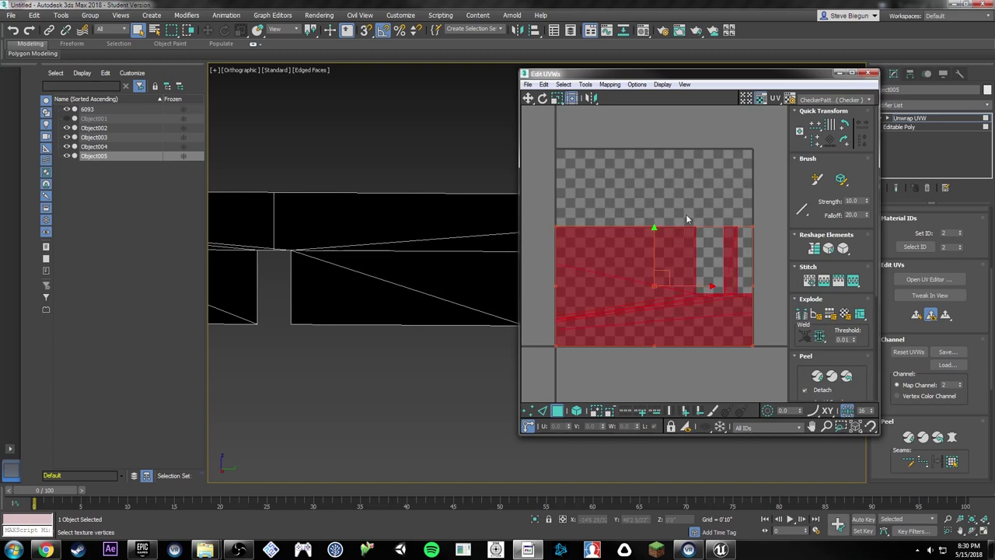
click(871, 73)
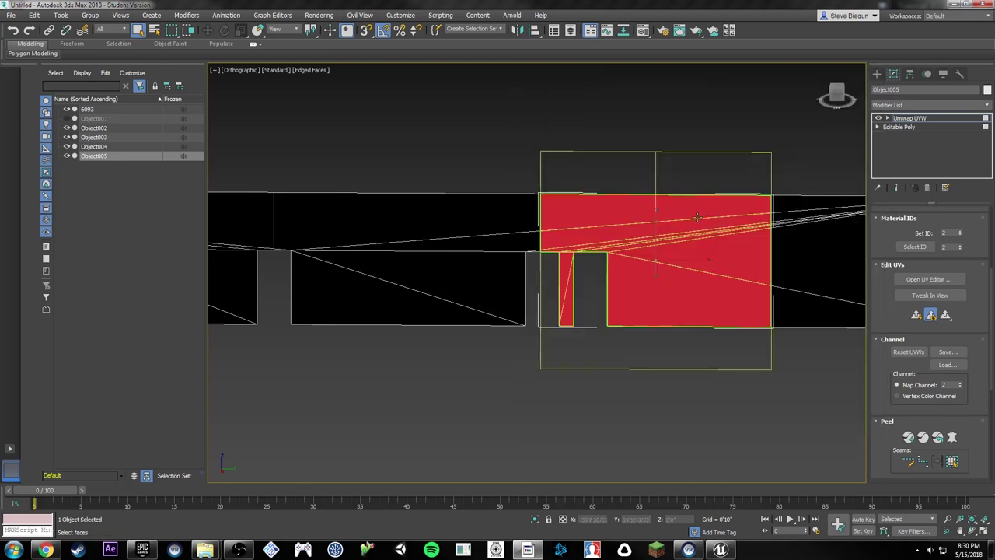
alt+middle_drag(681, 188, 722, 226)
scroll(739, 220, down, 5)
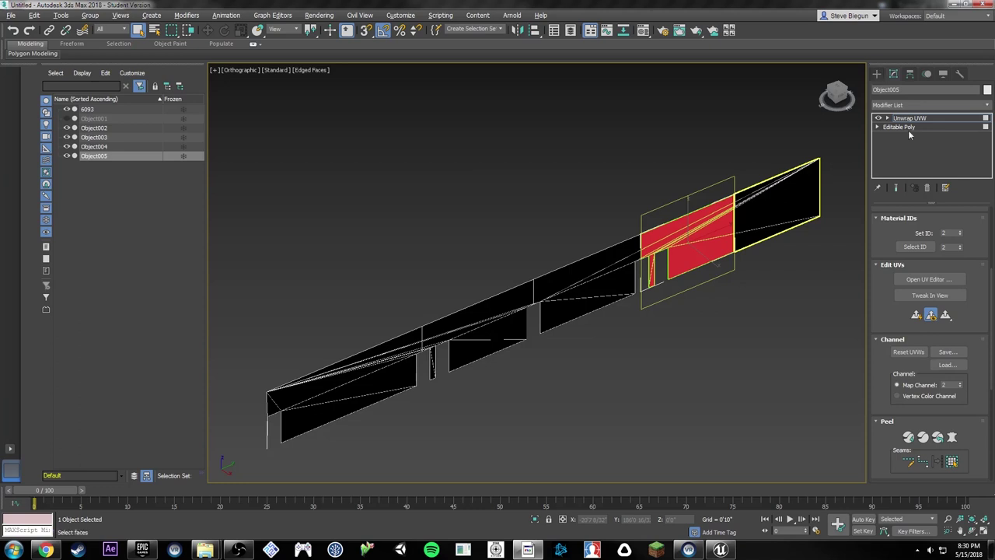
click(876, 73)
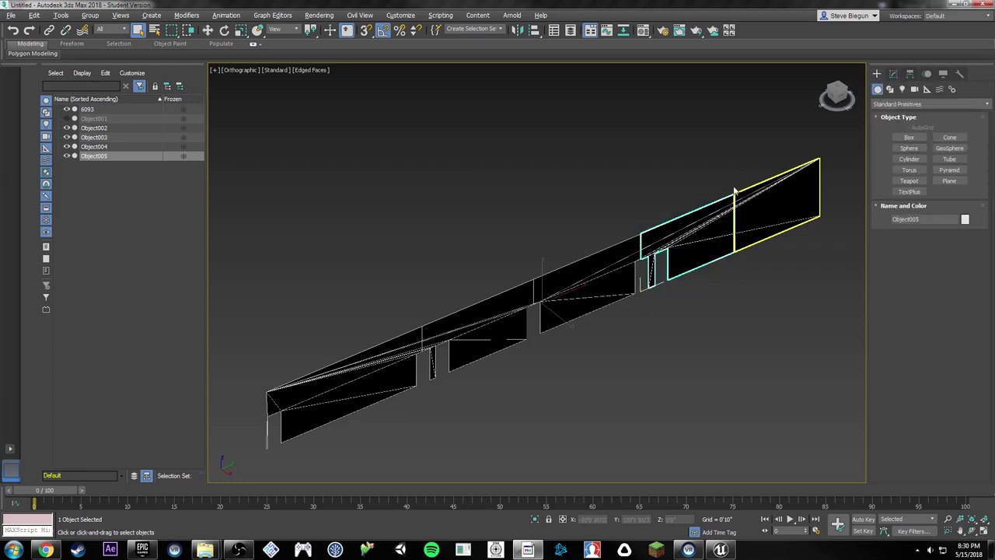
alt+middle_drag(736, 191, 681, 198)
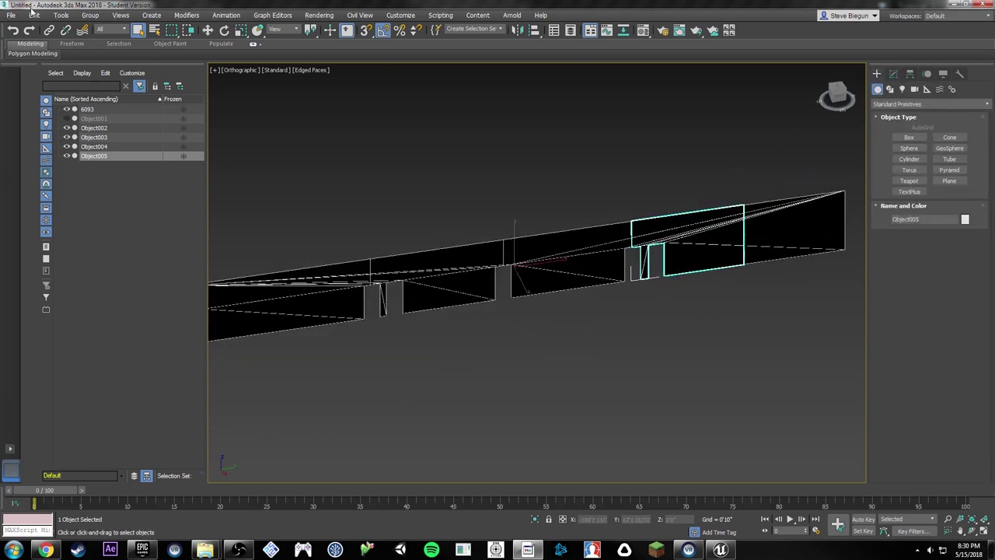
middle_drag(529, 195, 649, 188)
Step: Export only Object002, the end section of the wall, as Wall_2.FBX into the FBX folder
click(454, 262)
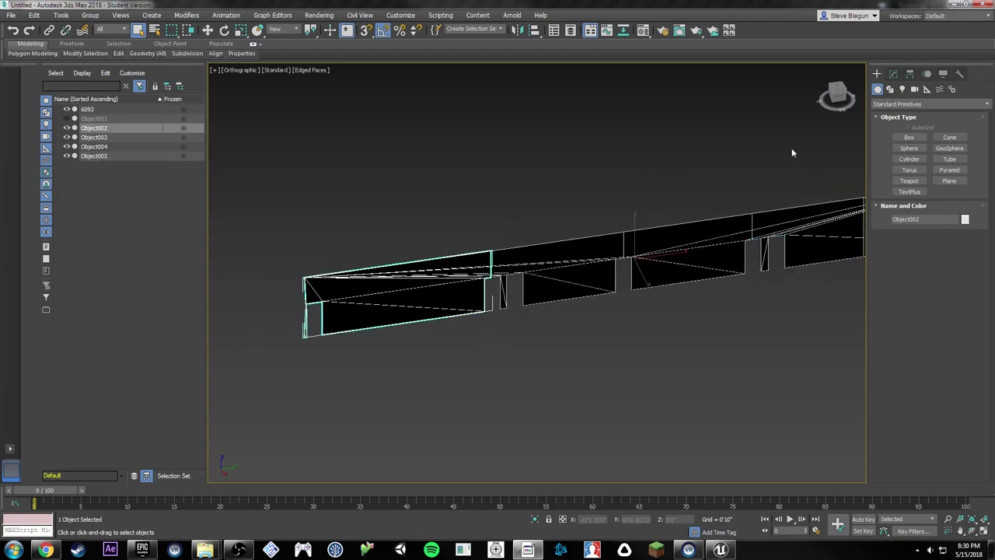
click(893, 73)
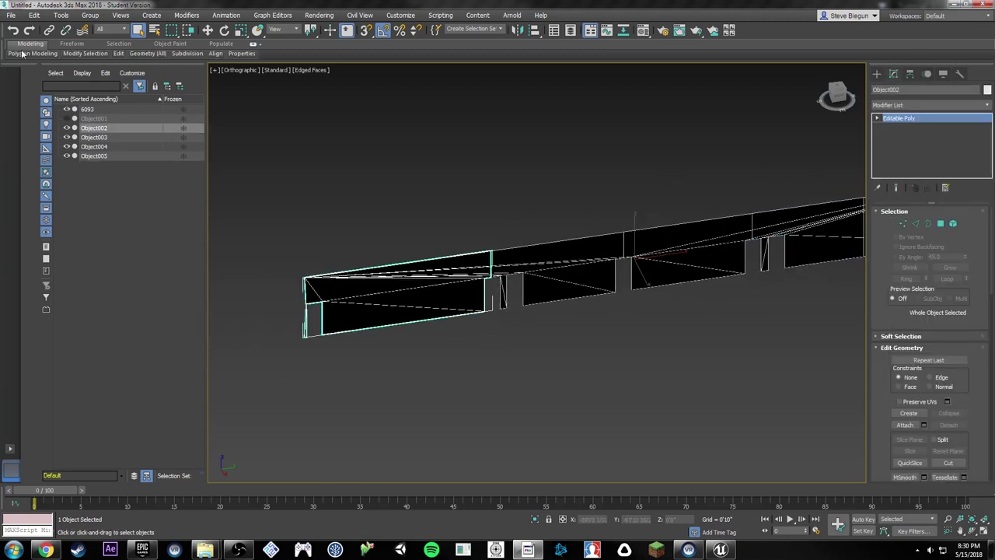
click(11, 14)
mouse_move(60, 168)
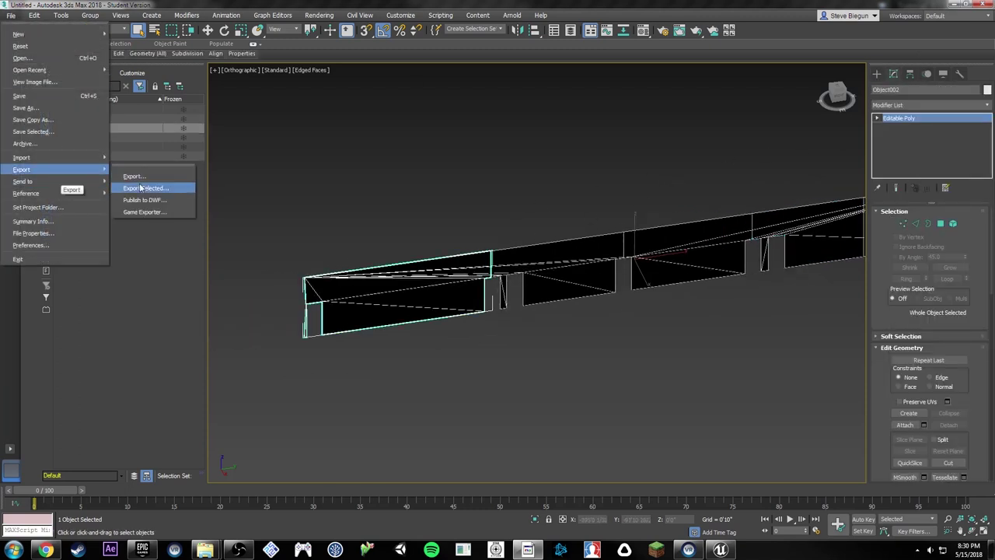
click(141, 188)
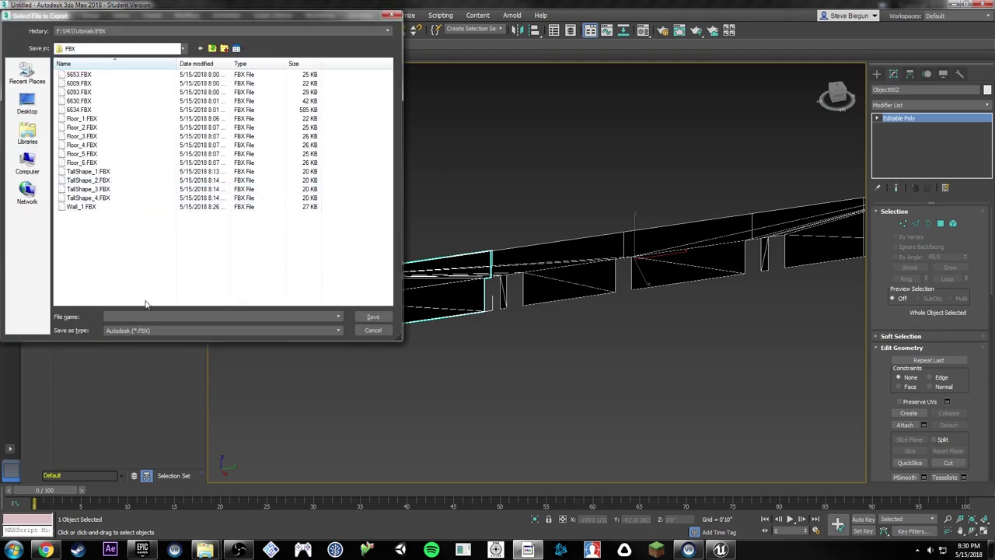
click(81, 206)
click(155, 317)
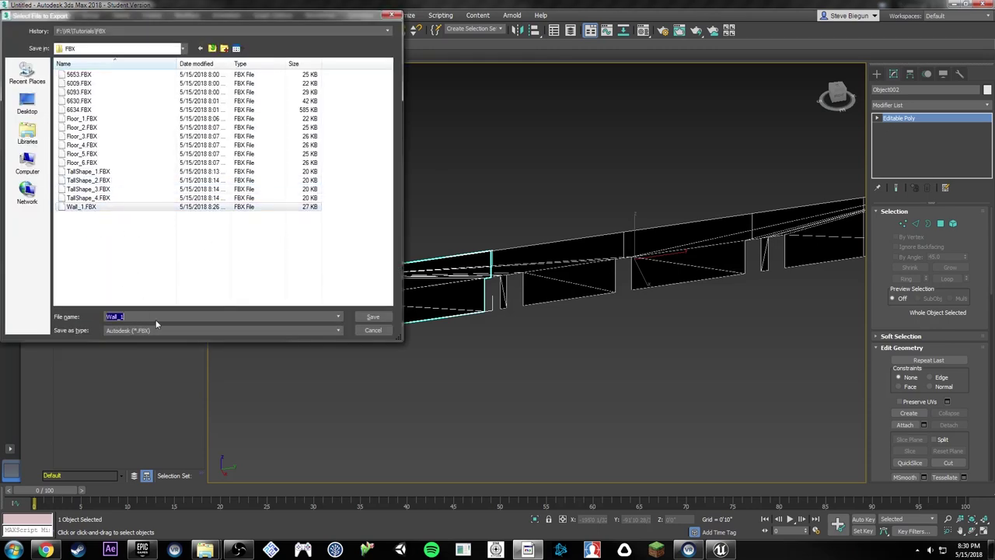
click(163, 319)
key(Return)
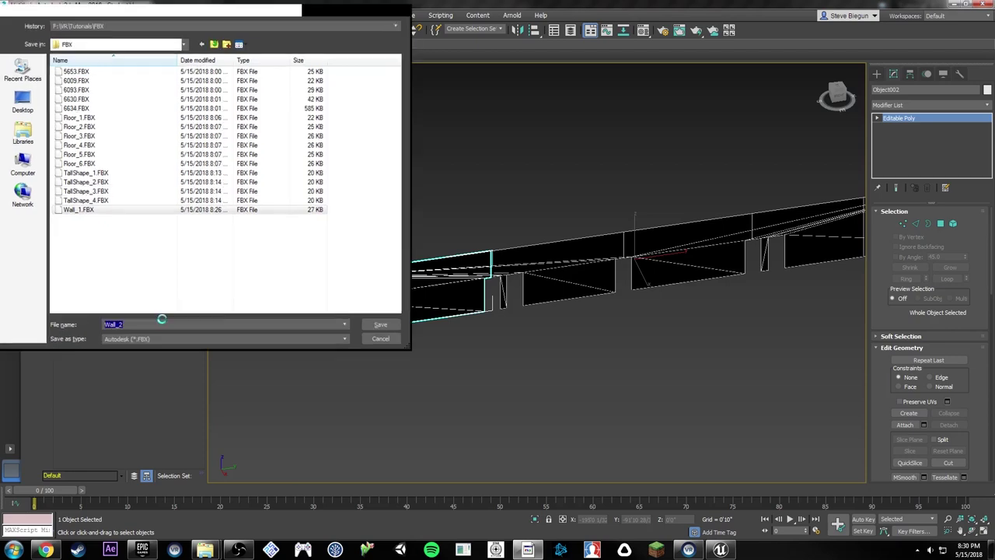
click(573, 411)
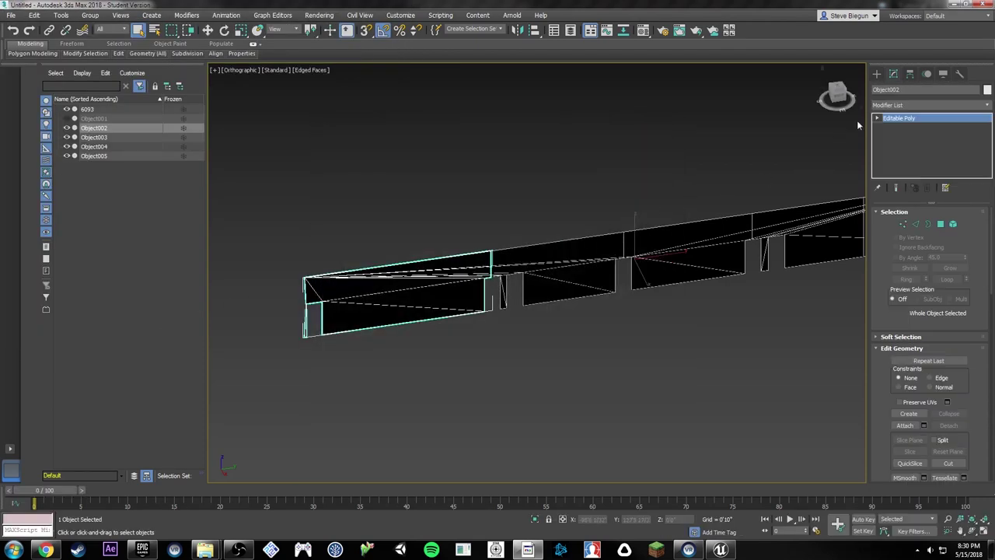
Step: Export only Object003, the wall section next to Object002, as Wall_3.FBX into the FBX folder
click(555, 257)
click(11, 15)
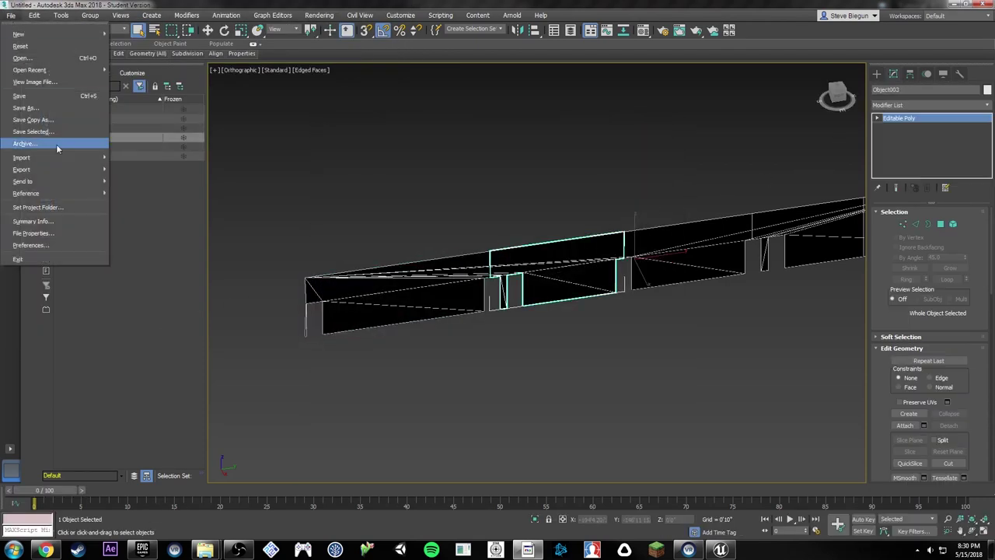
mouse_move(54, 170)
click(144, 189)
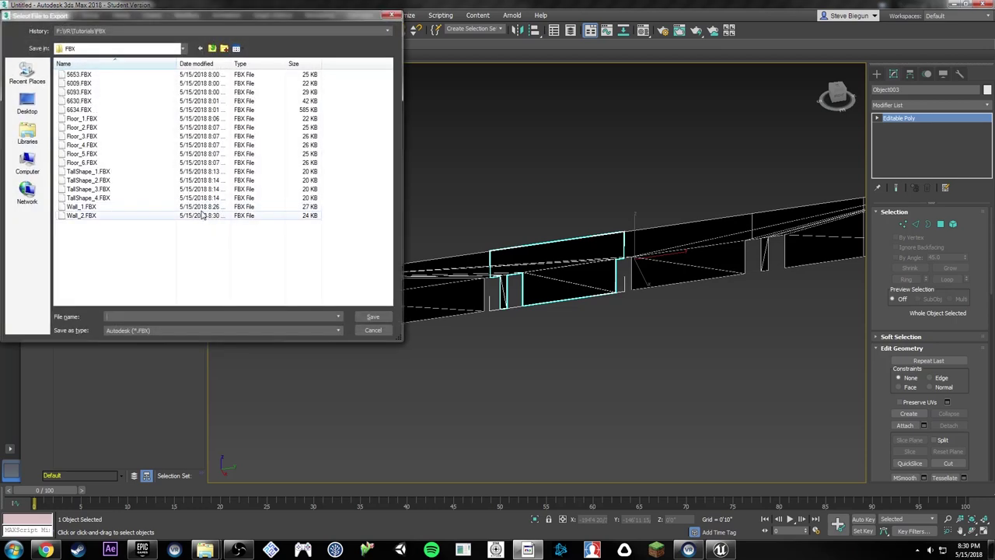
click(113, 217)
click(148, 316)
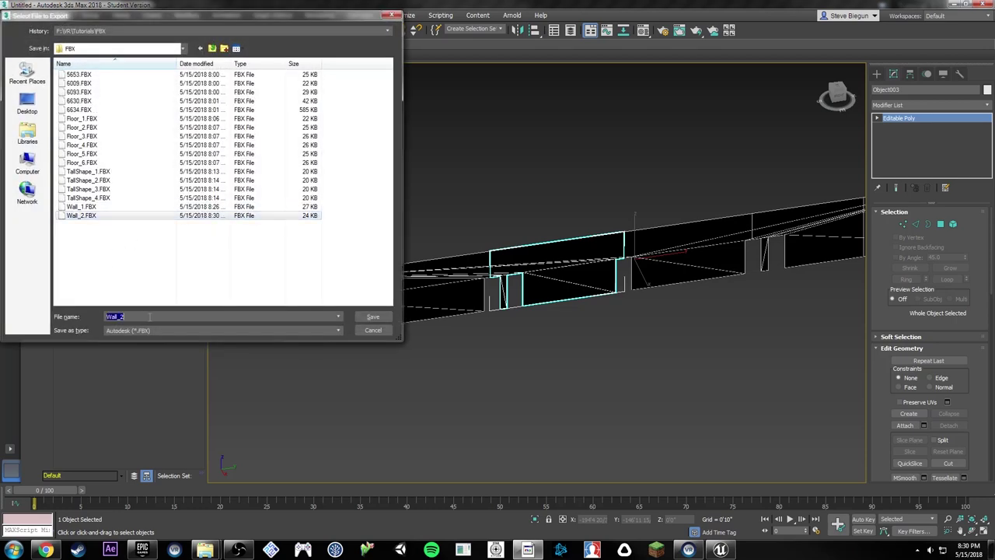
key(BackSpace)
text(3)
key(Return)
key(Return)
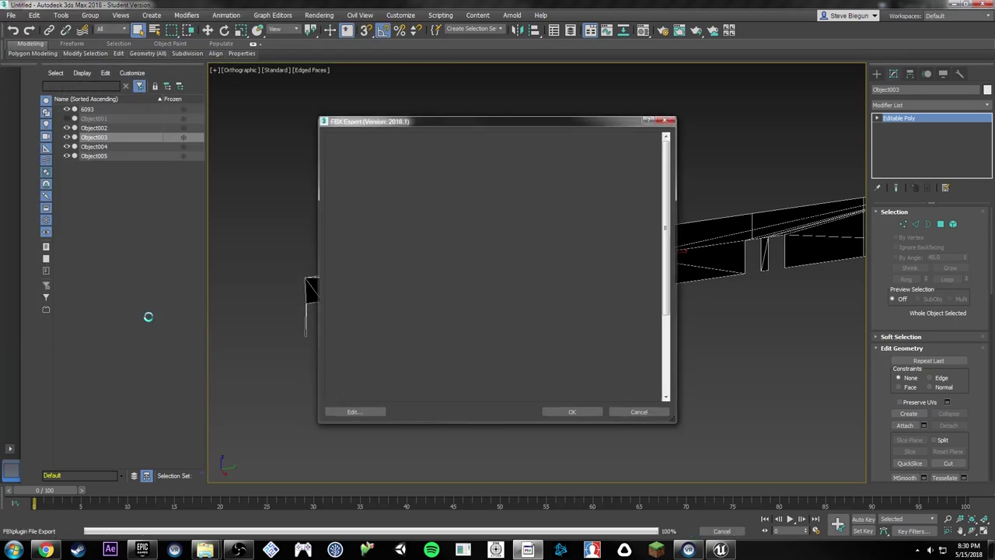
Step: Export only Object004, the wall section next to Object003, as Wall_4.FBX into the FBX folder
click(675, 231)
click(11, 15)
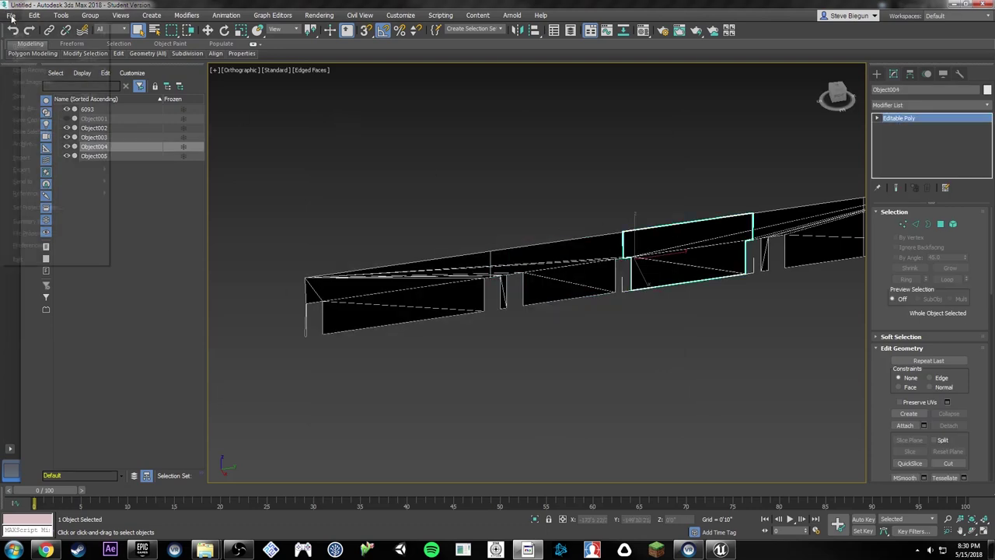
mouse_move(47, 172)
click(140, 185)
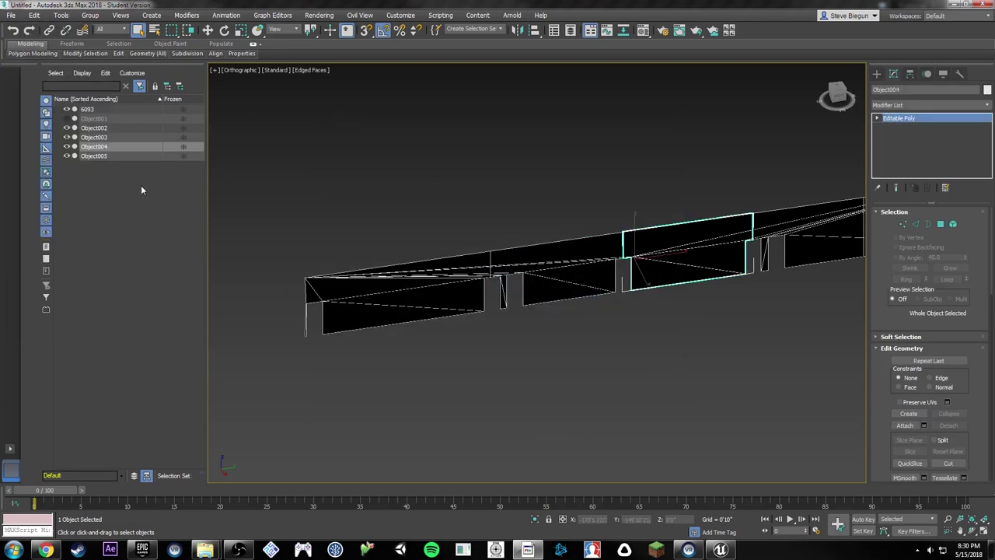
click(137, 315)
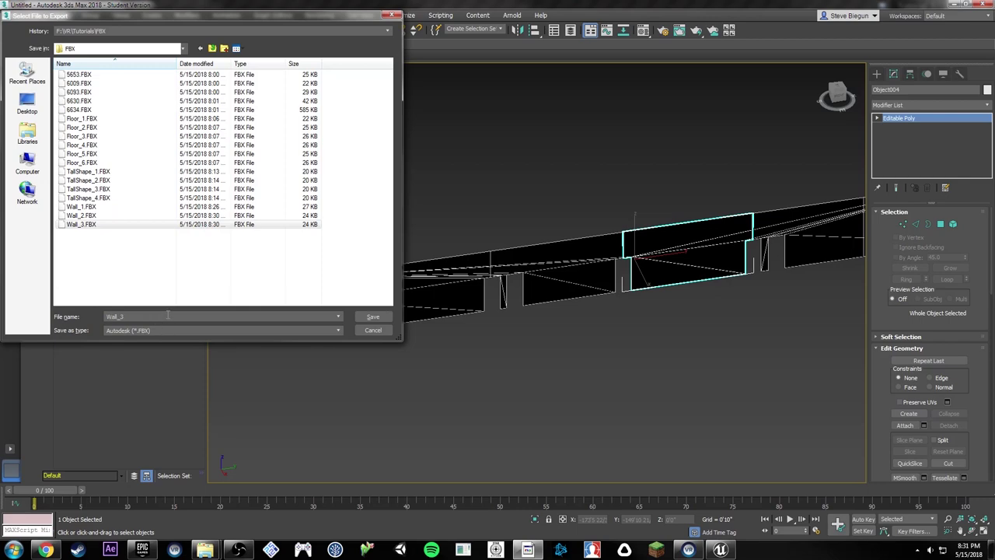
key(BackSpace)
text(4)
key(Return)
key(Return)
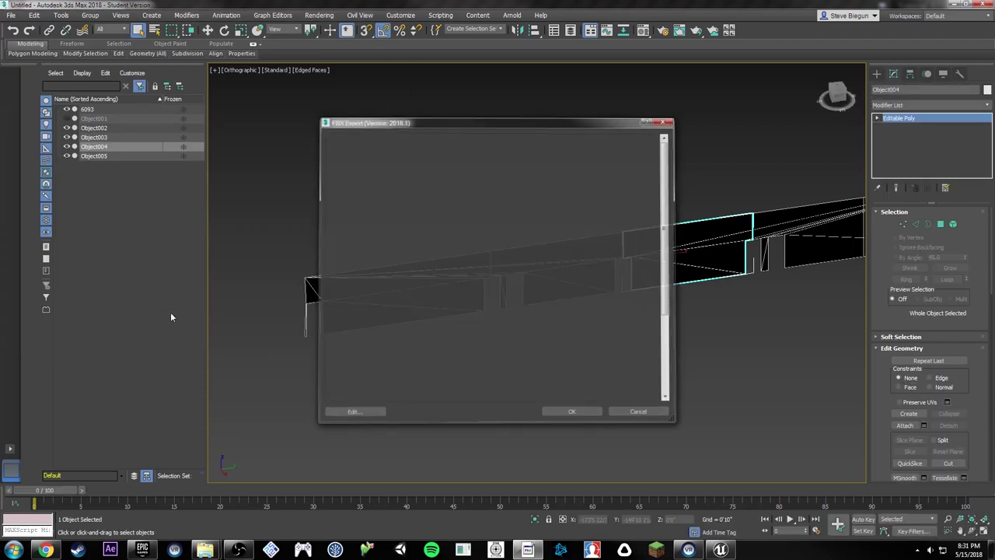
Step: Export only Object005, the wall section next to Object004, as Wall_5.FBX into the FBX folder
click(618, 234)
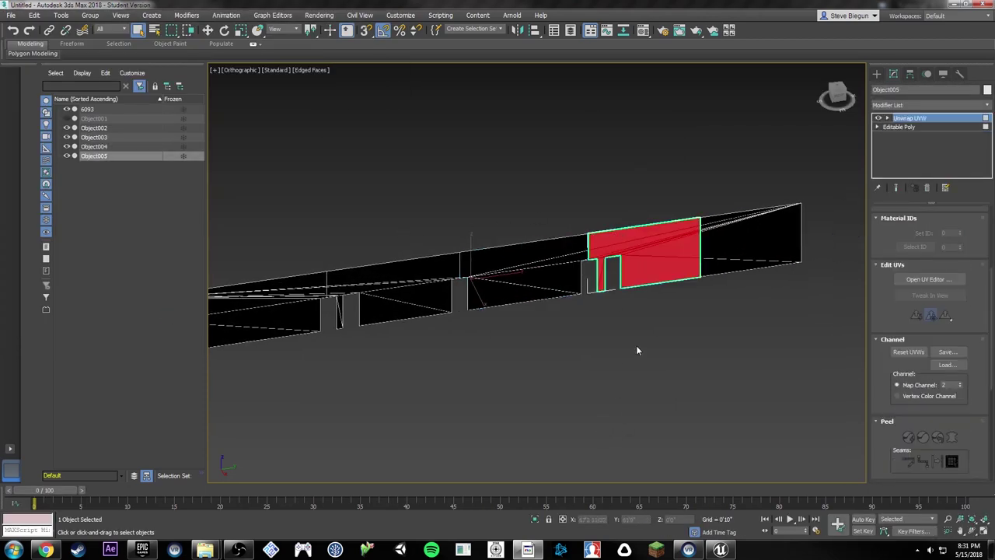
click(877, 74)
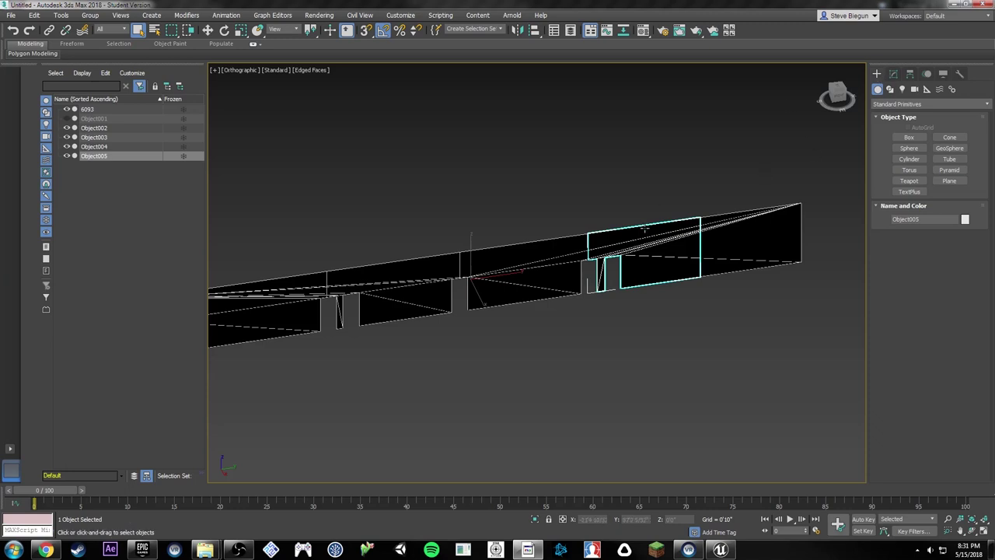
key(w)
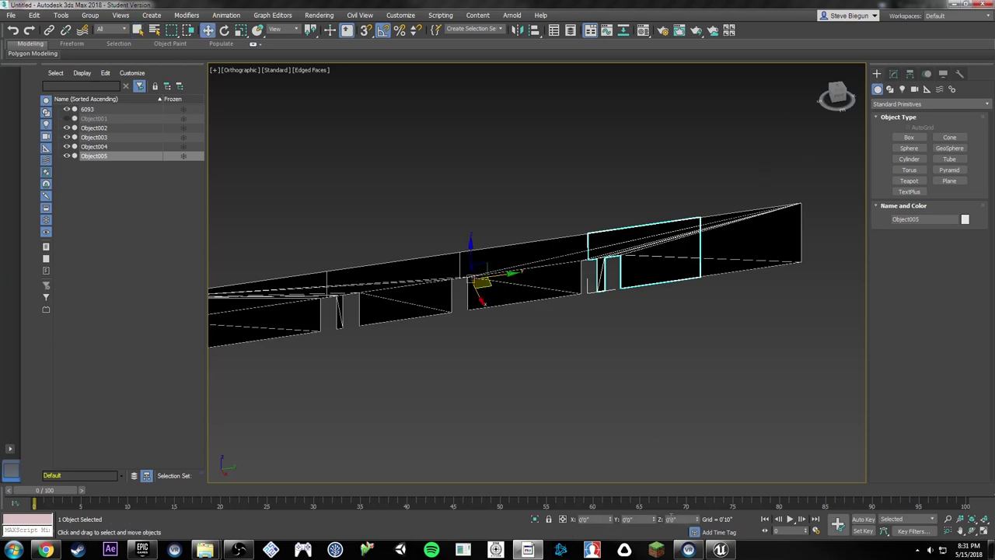
click(11, 16)
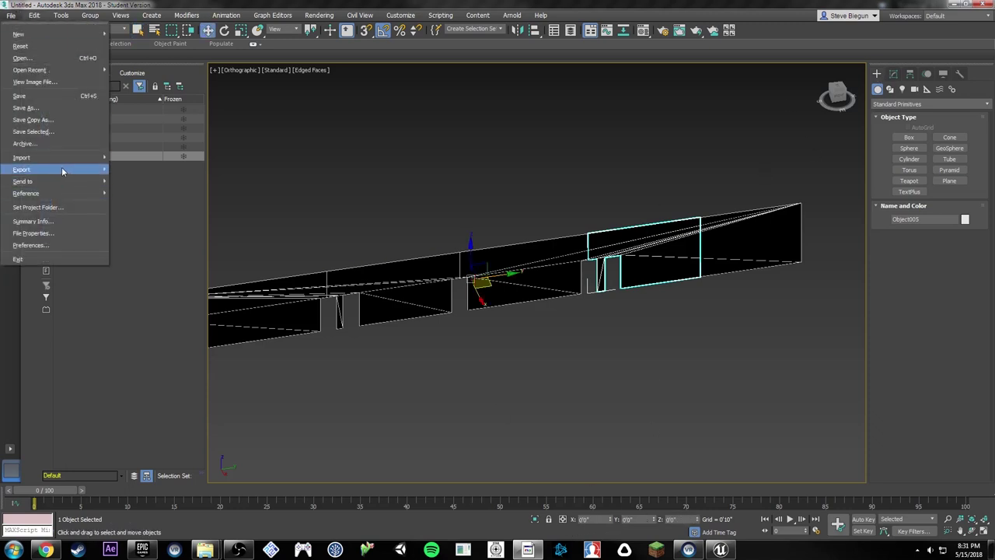
mouse_move(63, 171)
click(153, 187)
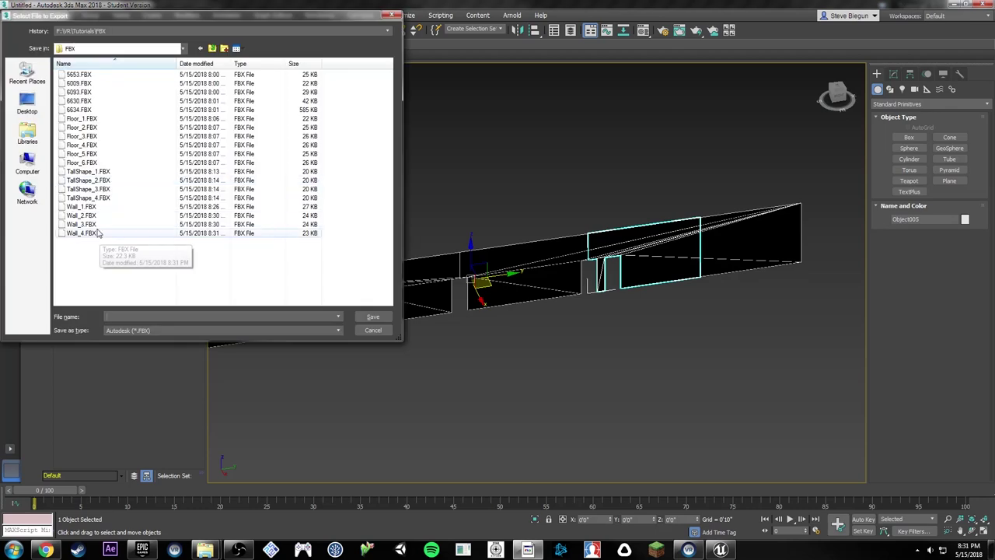
click(81, 234)
click(157, 316)
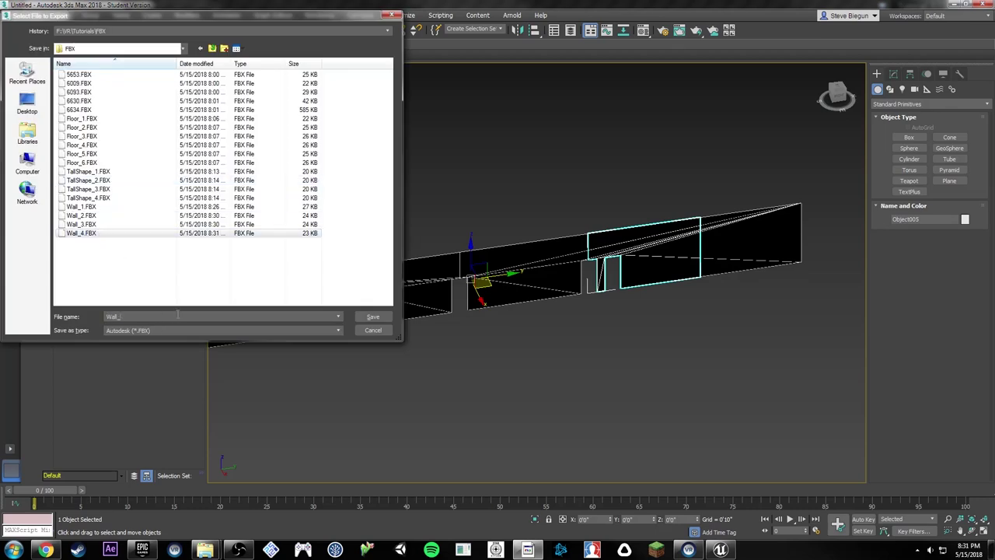
text(5)
key(Return)
key(Return)
Step: Export only 6093, the remaining end section of the wall, as Wall_6.FBX into the FBX folder
click(727, 230)
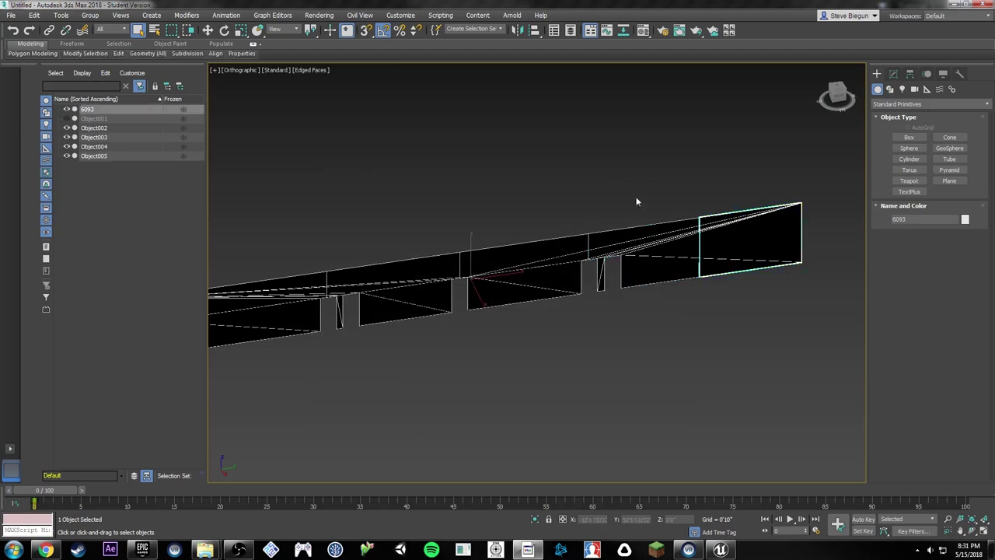
click(11, 14)
mouse_move(63, 170)
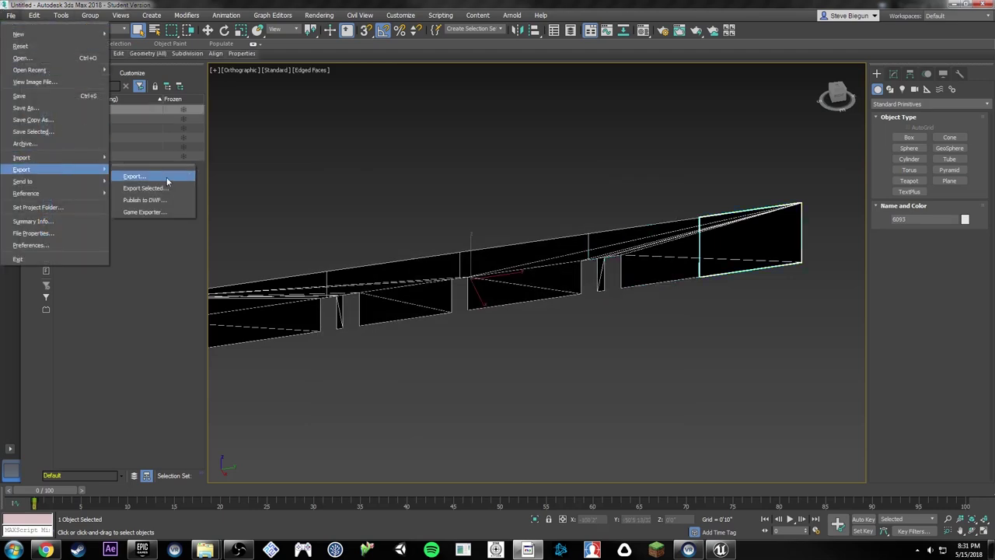
click(166, 177)
click(82, 242)
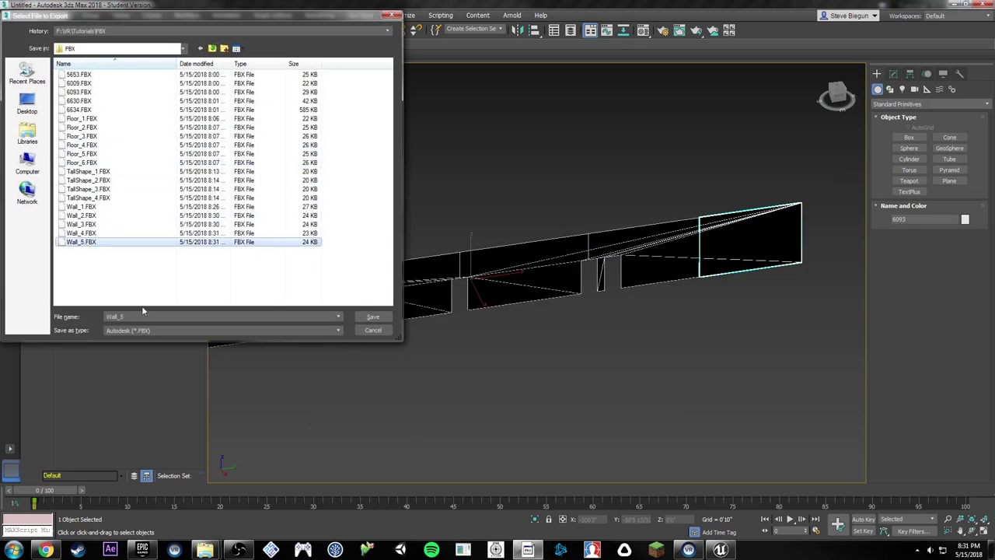
double_click(172, 317)
key(BackSpace)
text(6)
key(Return)
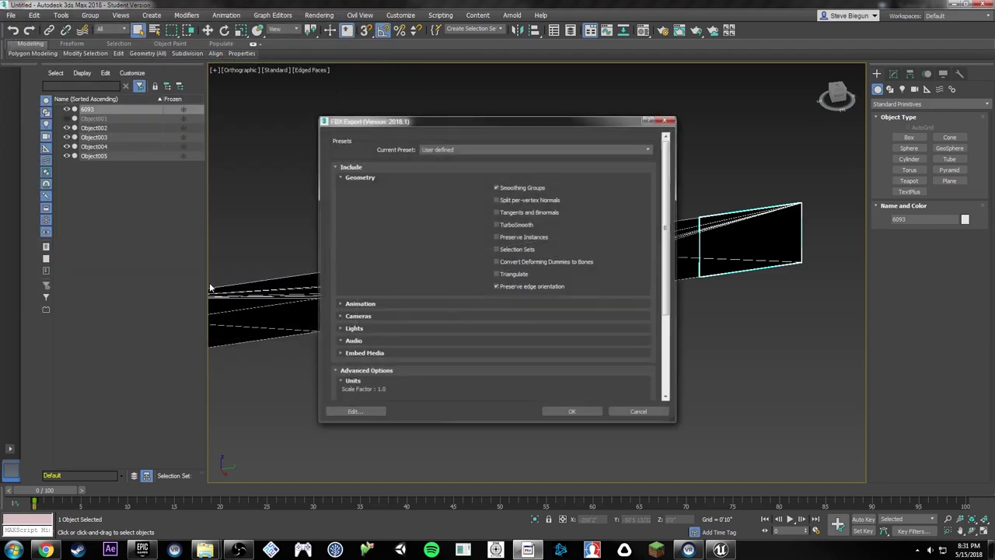
key(Return)
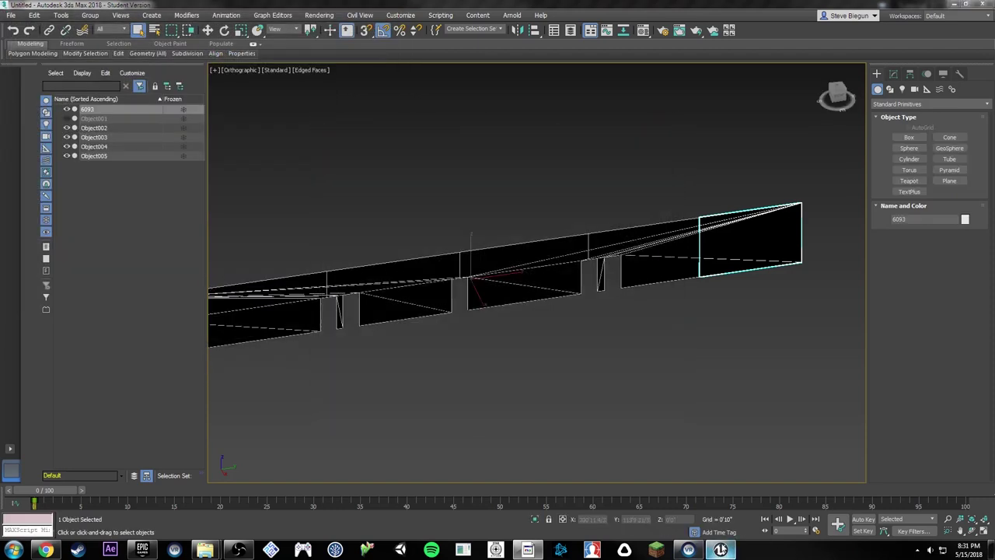
Step: Switch to Unreal and bring Wall_1.FBX through Wall_6.FBX from the FBX folder into the project's Meshes folder for import
click(720, 550)
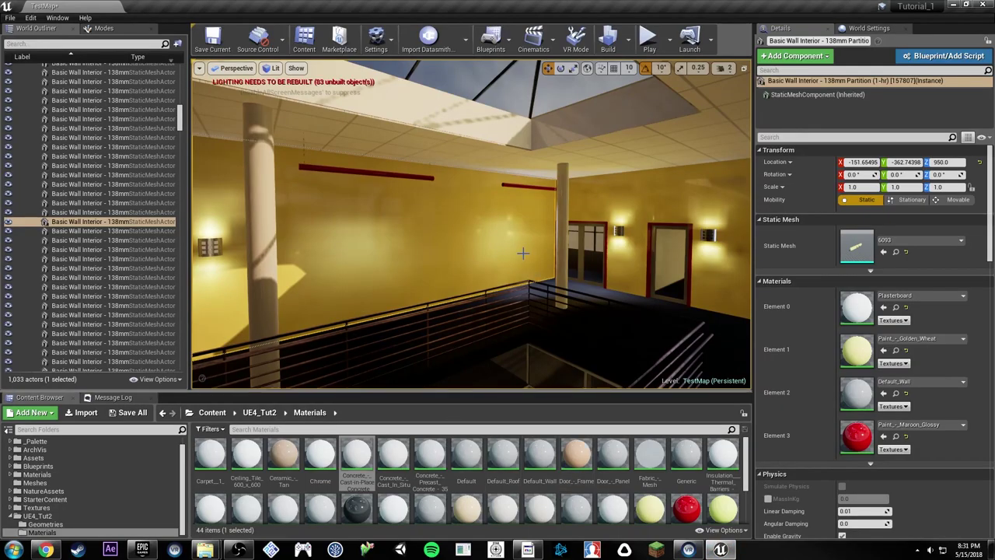
right_drag(524, 253, 314, 350)
click(35, 482)
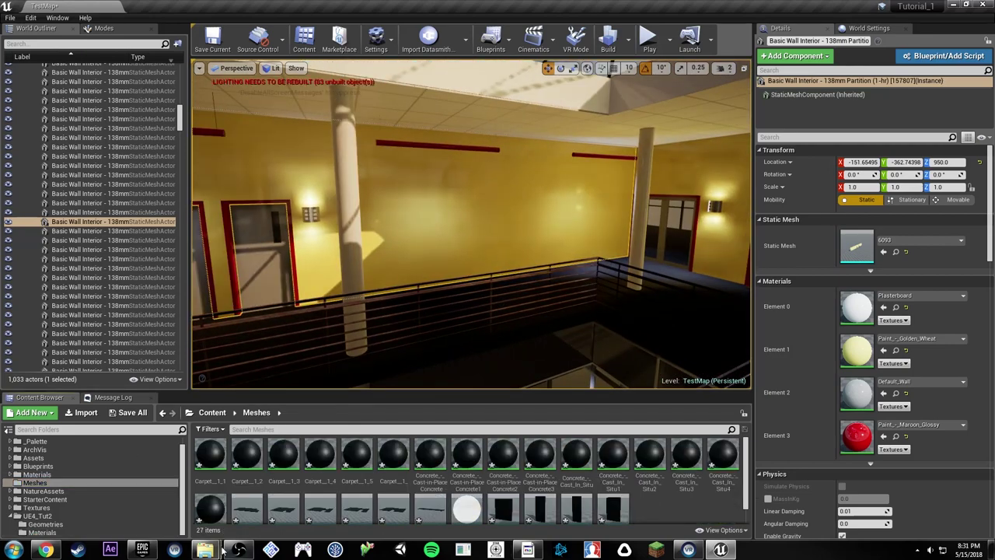
mouse_move(204, 549)
click(125, 490)
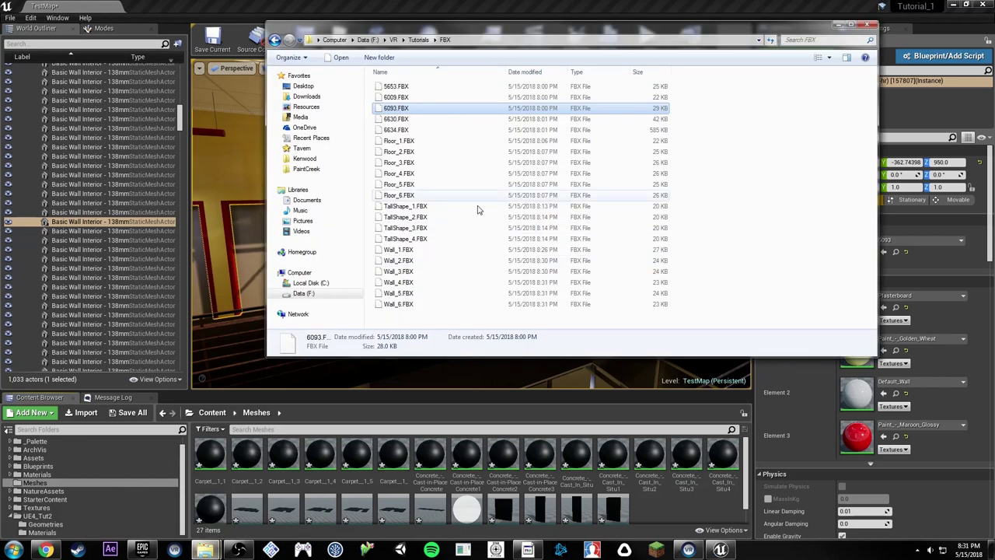
click(398, 250)
shift+click(397, 304)
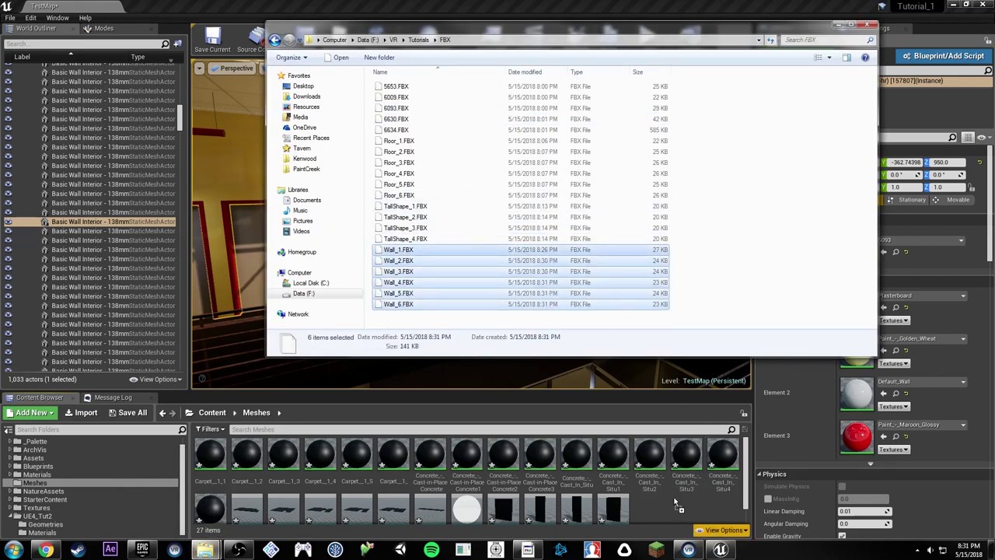
drag(659, 266, 672, 505)
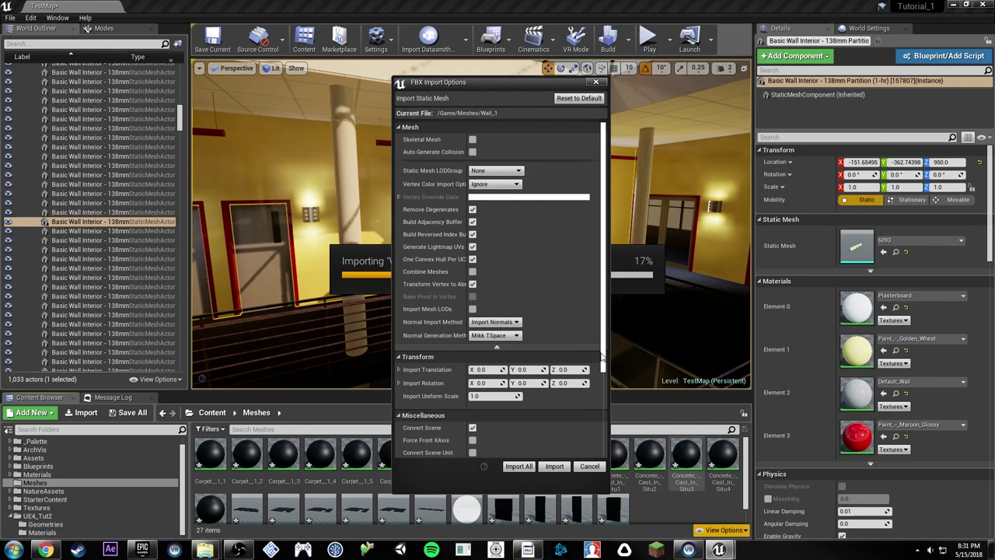
Step: Turn off importing materials and textures in the FBX options and import all the wall meshes
drag(602, 355, 604, 472)
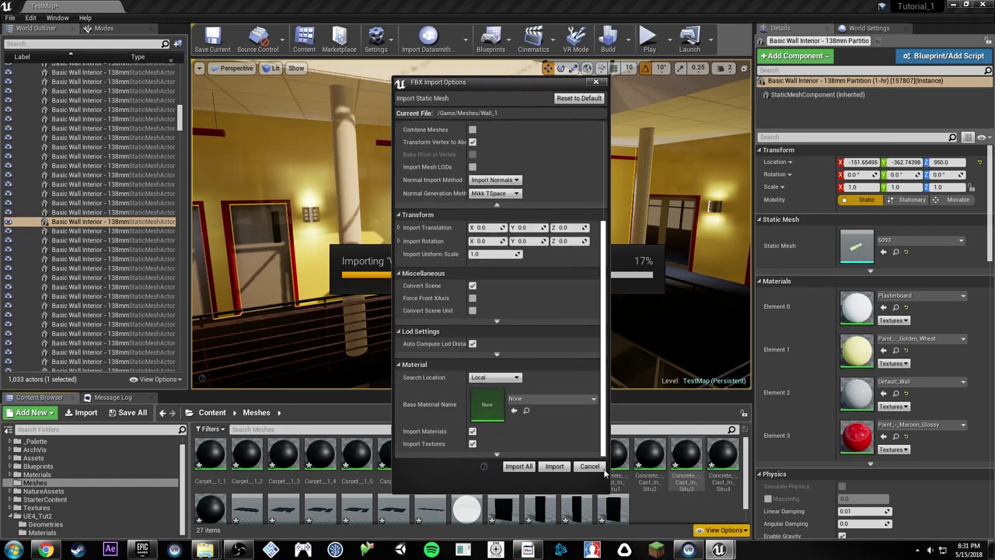
click(471, 431)
click(471, 443)
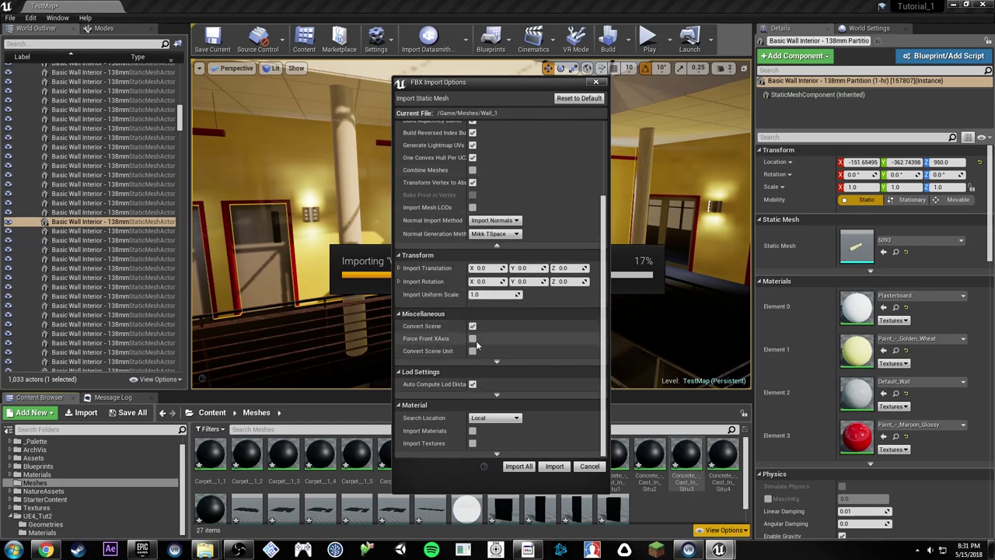
click(496, 363)
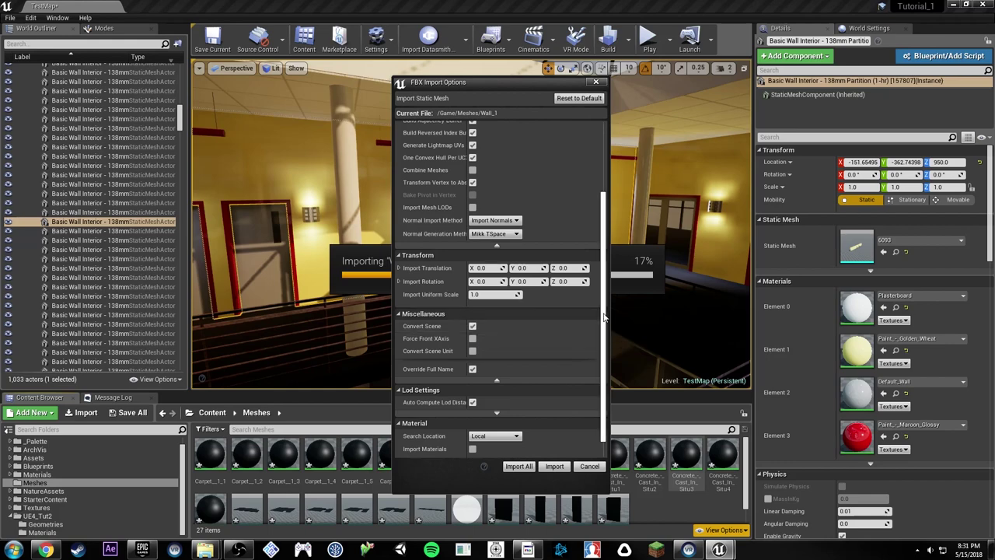
scroll(581, 331, up, 3)
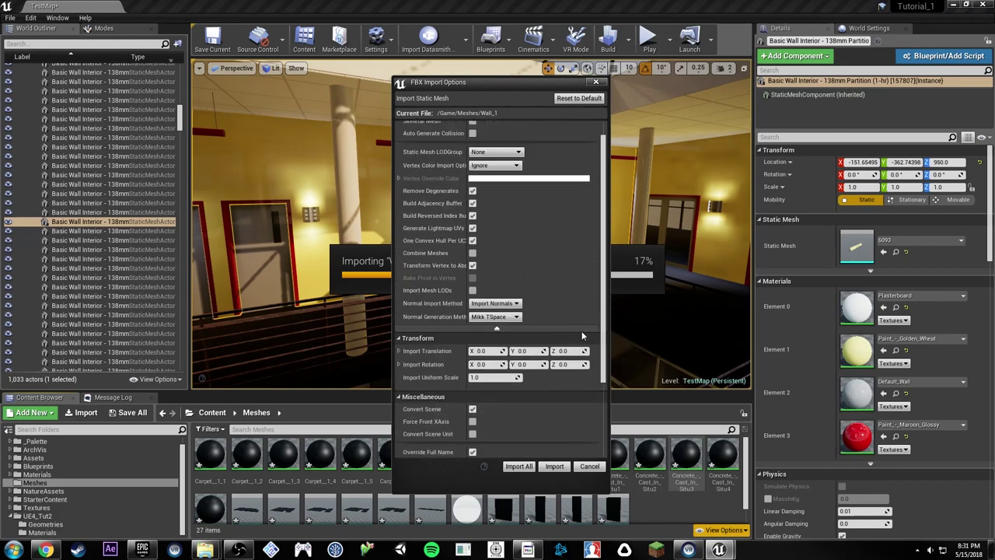
click(519, 466)
Step: Place the six imported Wall meshes in the level and give them the location copied from the original wall 6093
right_drag(661, 373, 475, 384)
right_click(772, 163)
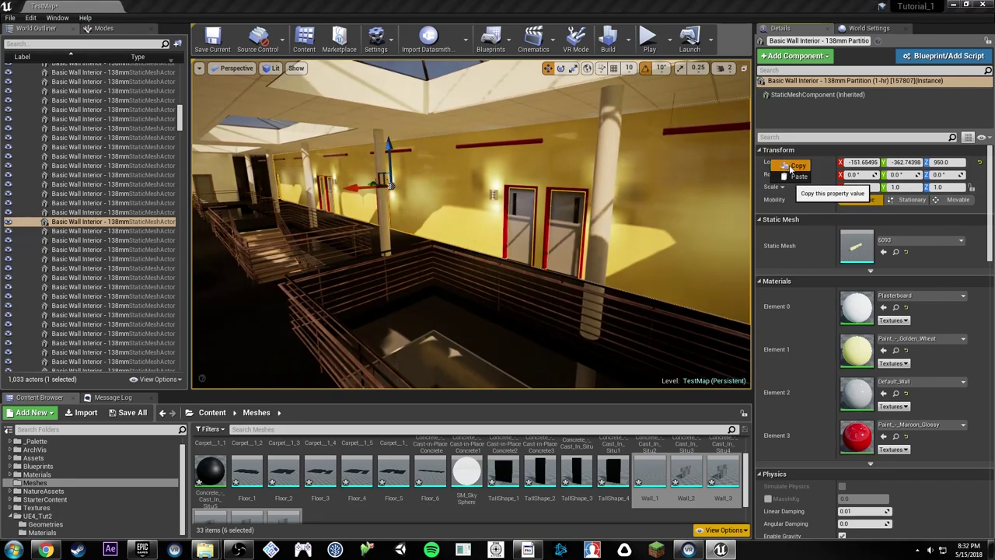
click(790, 167)
drag(685, 468, 477, 268)
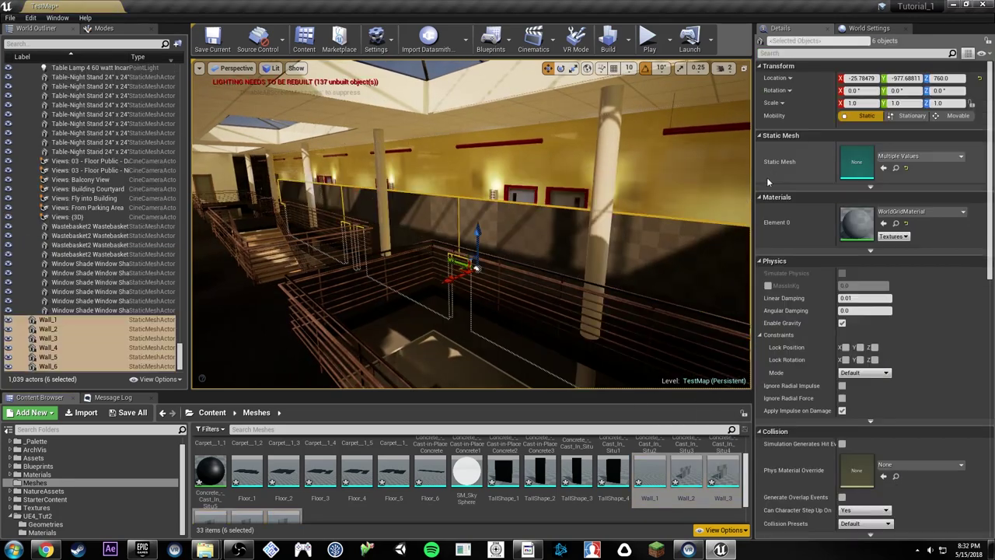
right_click(778, 80)
click(797, 96)
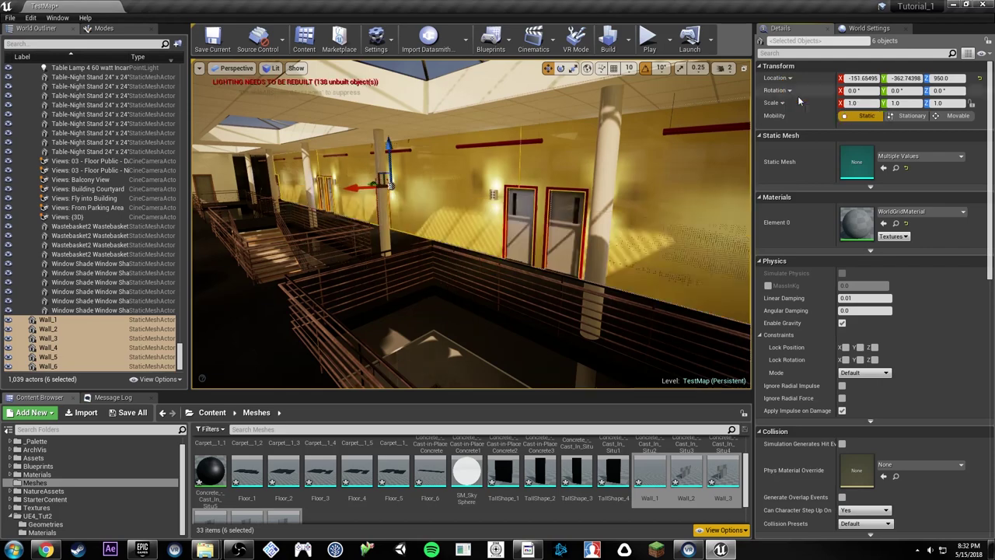
Step: Delete the original 6093 wall that overlaps the new sections and unhide the new walls
key(f)
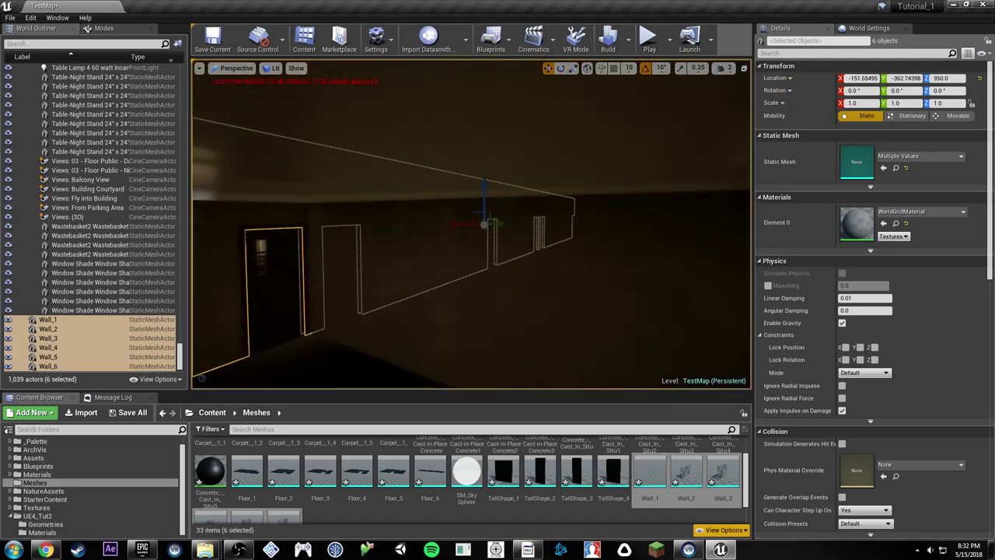
right_drag(471, 233, 498, 227)
mouse_move(567, 201)
right_down()
mouse_move(544, 208)
mouse_move(567, 201)
right_up()
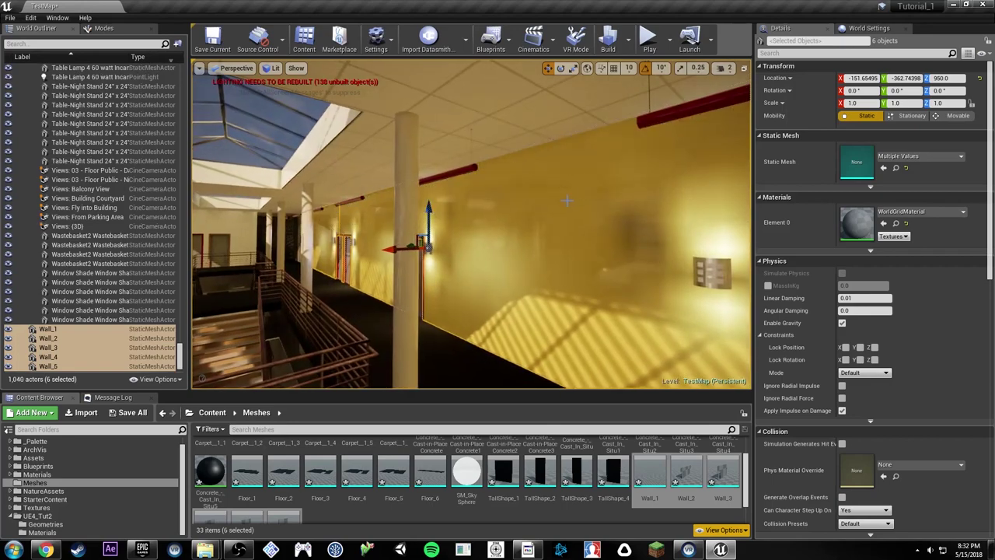
key(Escape)
click(487, 235)
key(Delete)
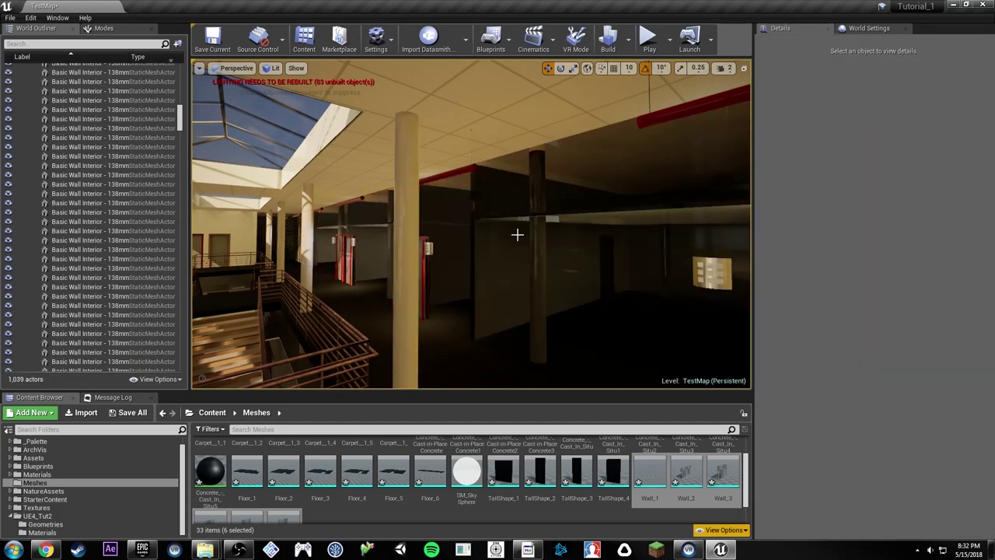
key(ctrl+h)
Step: Locate the Paint_-_Golden_Wheat material in the project's Materials folder from a neighbouring wall that uses it
right_drag(517, 234, 327, 251)
click(536, 226)
click(896, 351)
click(447, 251)
Step: Apply the Paint_-_Golden_Wheat material to four of the new wall sections along the balcony corridor
drag(654, 471, 611, 290)
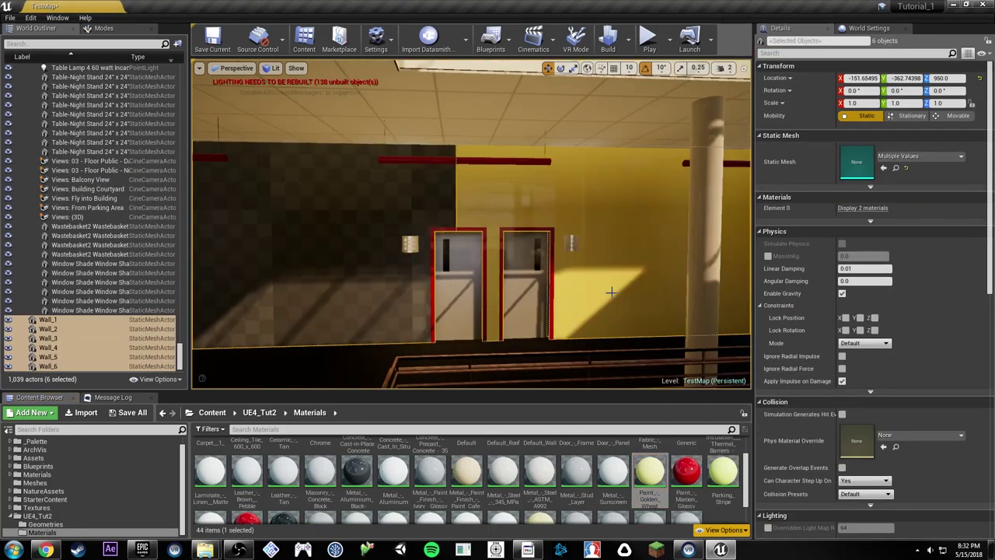
right_drag(611, 291, 474, 290)
drag(650, 471, 565, 335)
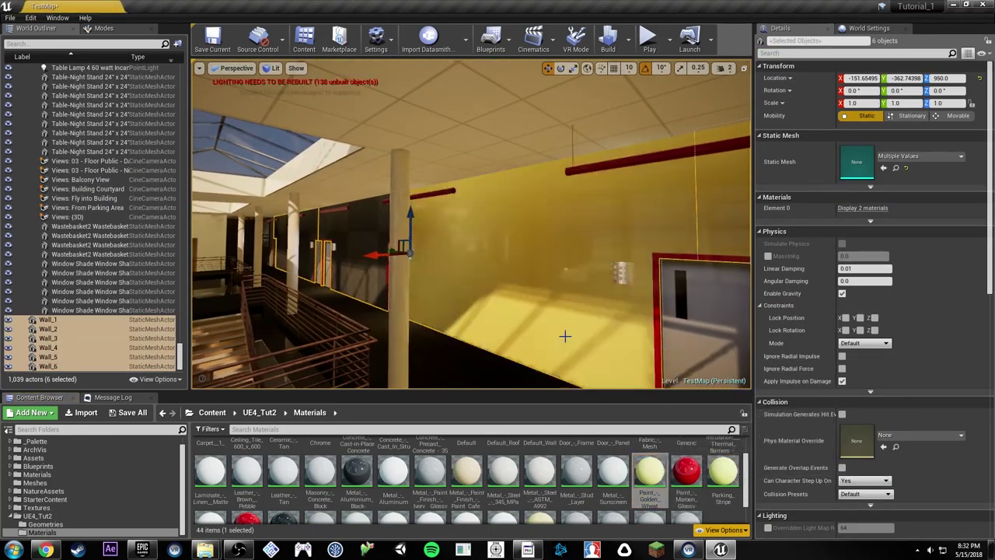
right_drag(564, 335, 579, 331)
drag(637, 479, 483, 300)
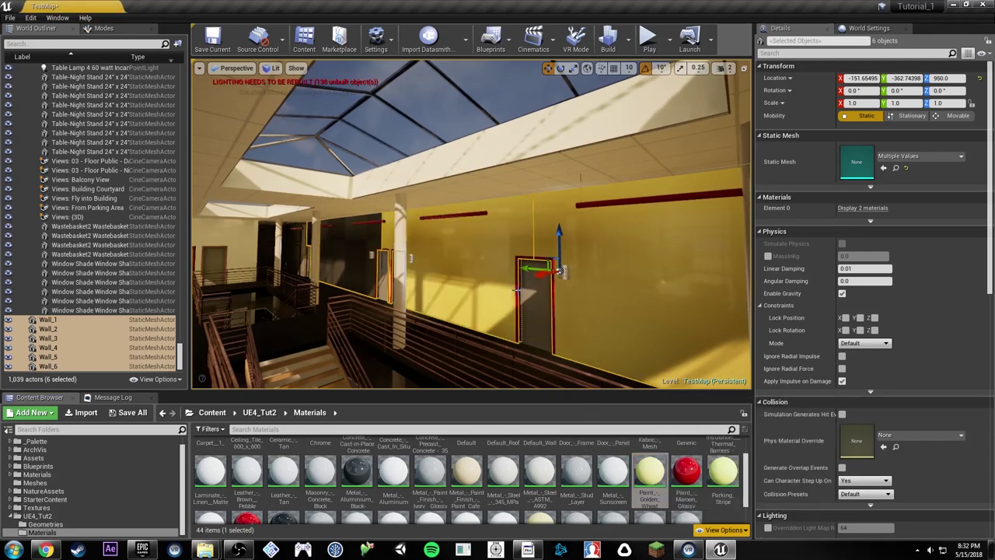
right_drag(529, 288, 467, 288)
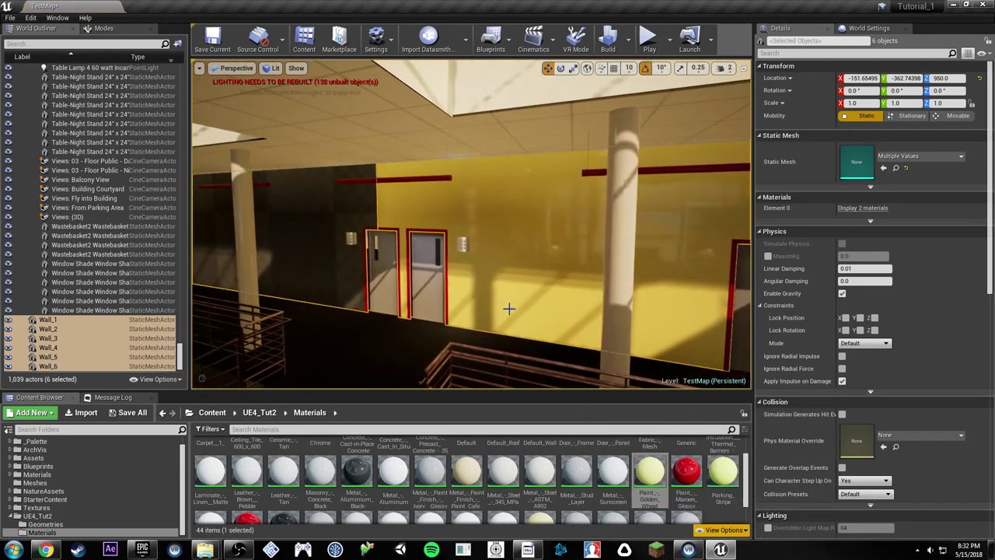
drag(647, 470, 317, 286)
Step: Locate the Default_Wall material through wall 6279 in the dark room and apply it to the adjoining checkered wall section
right_drag(318, 286, 210, 286)
mouse_move(399, 242)
right_down()
mouse_move(377, 242)
mouse_move(399, 242)
right_up()
click(456, 238)
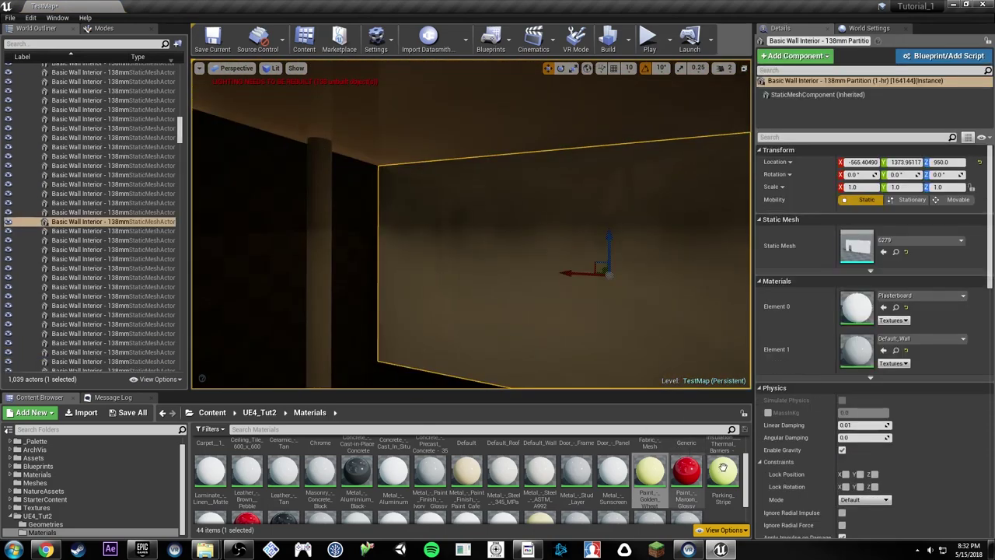
click(895, 307)
click(897, 351)
right_drag(622, 310, 481, 311)
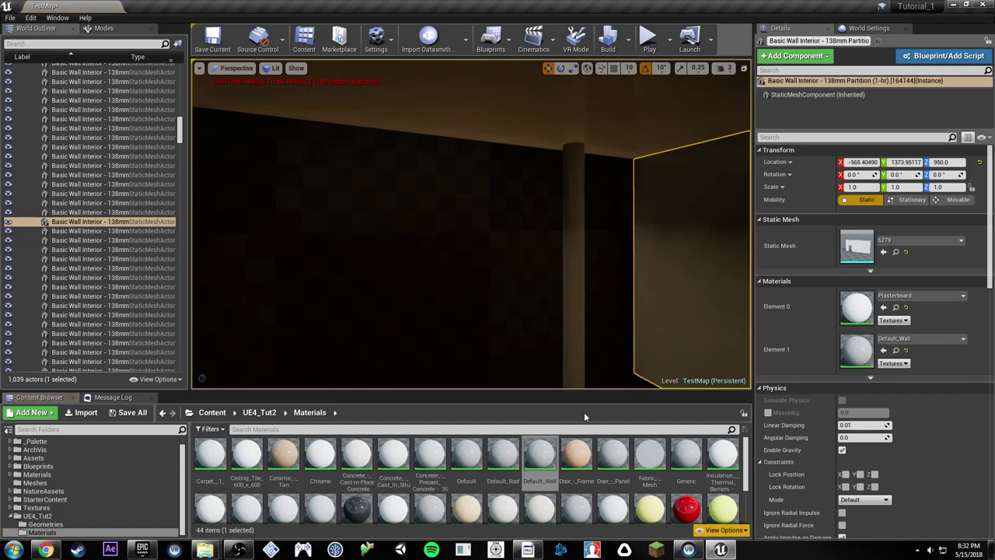
drag(540, 459, 404, 299)
Step: Locate Paint_-_Golden_Wheat through Wall_5 and apply it to the unpainted wall section next to it
right_drag(404, 299, 546, 268)
click(557, 269)
click(606, 256)
mouse_move(606, 256)
right_down()
mouse_move(660, 255)
mouse_move(645, 256)
right_up()
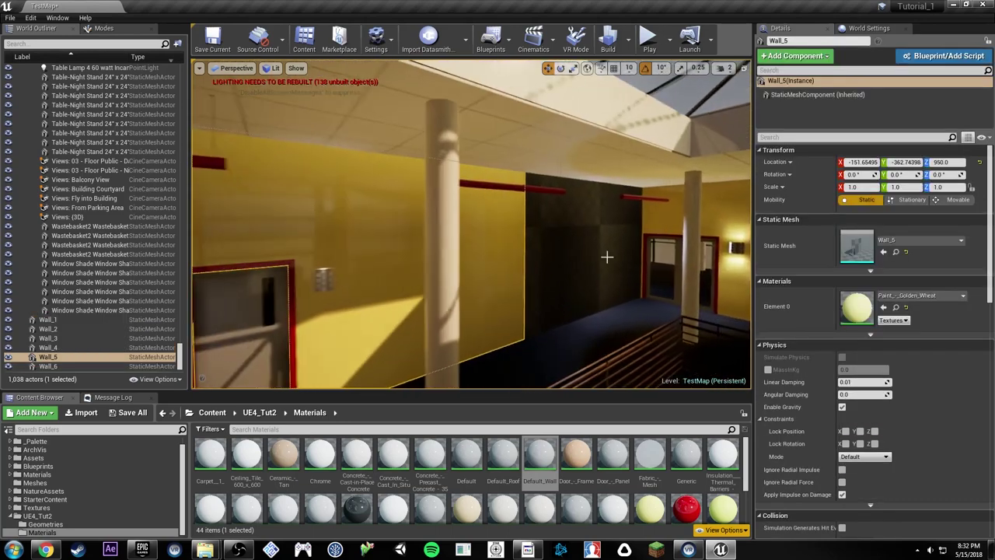
click(895, 307)
mouse_move(651, 504)
mouse_down()
mouse_move(604, 345)
mouse_move(560, 304)
mouse_up()
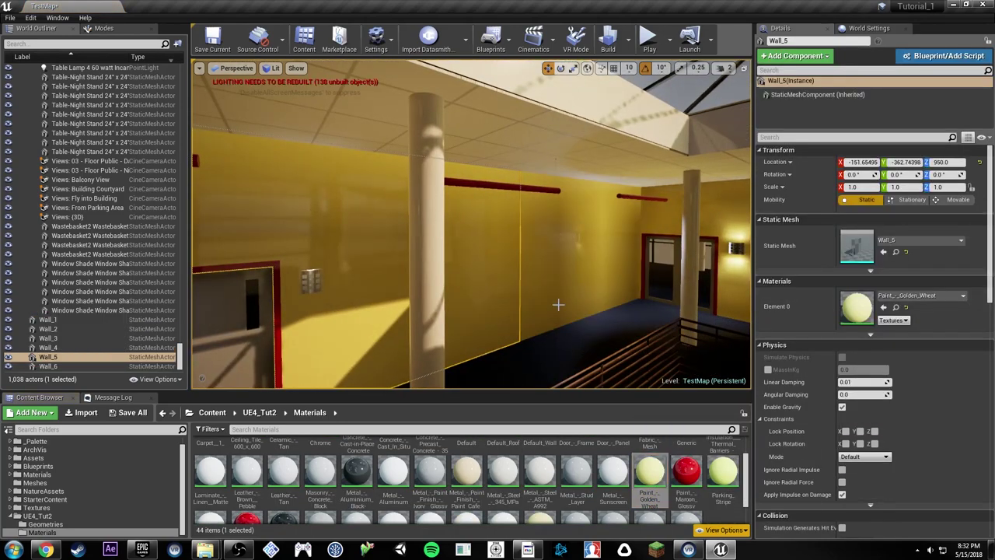
right_drag(559, 304, 512, 296)
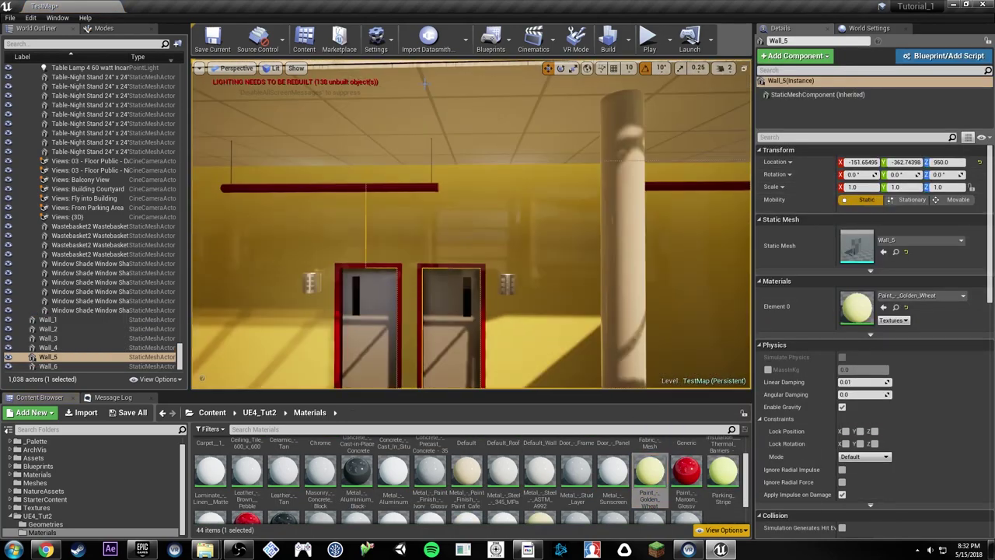
Step: Open the Wall_5 static mesh and compare the layouts of its UV channels 1, 2 and 3
double_click(849, 249)
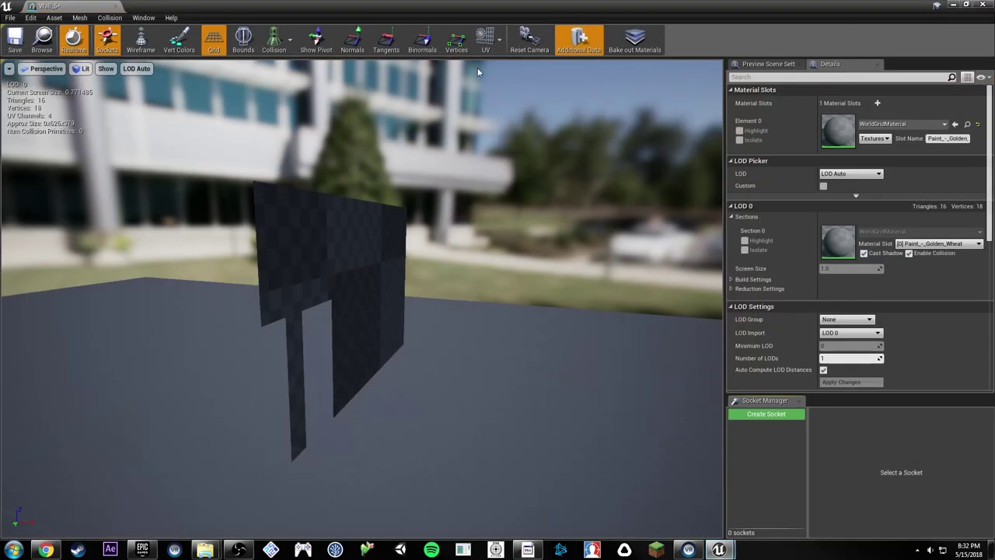
click(485, 39)
click(499, 110)
click(485, 39)
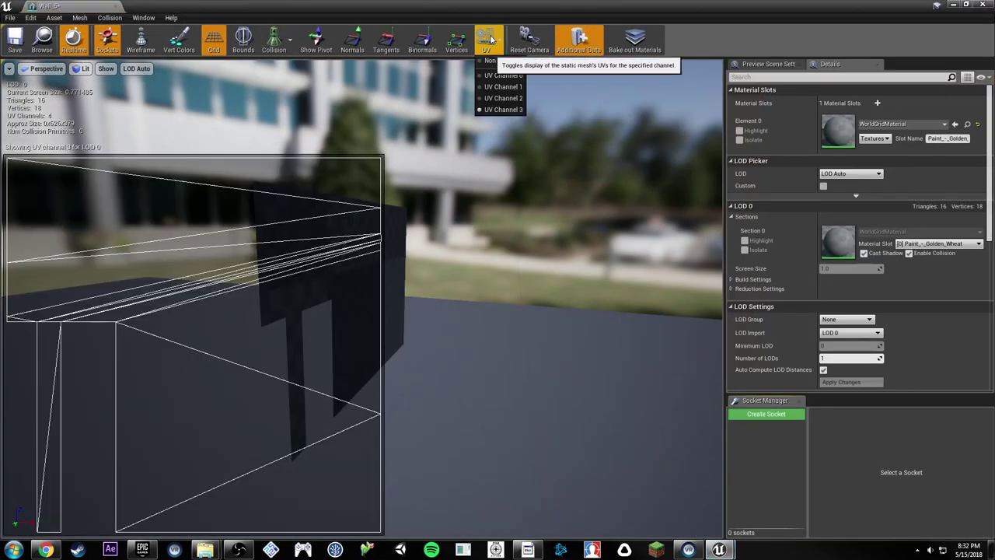
click(499, 100)
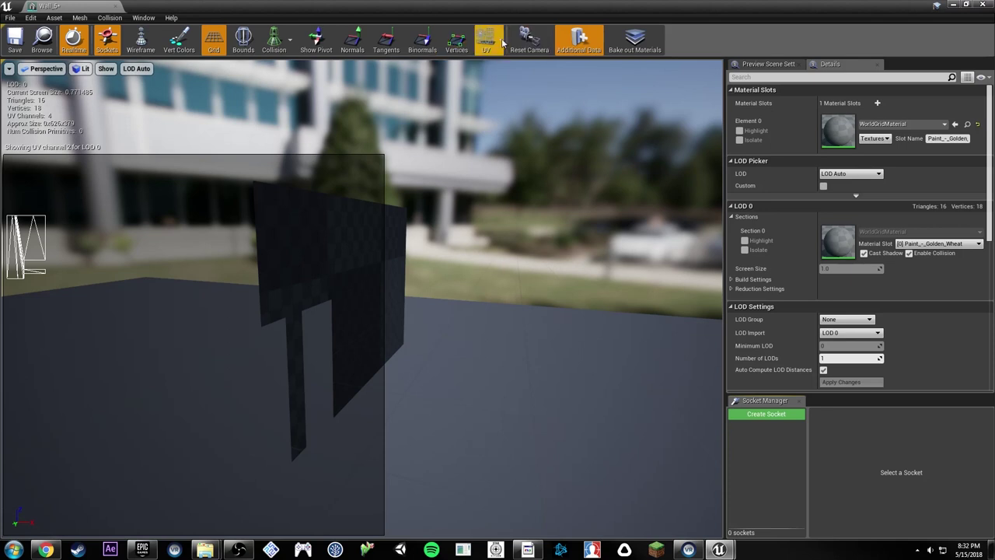
click(500, 41)
click(501, 86)
click(487, 39)
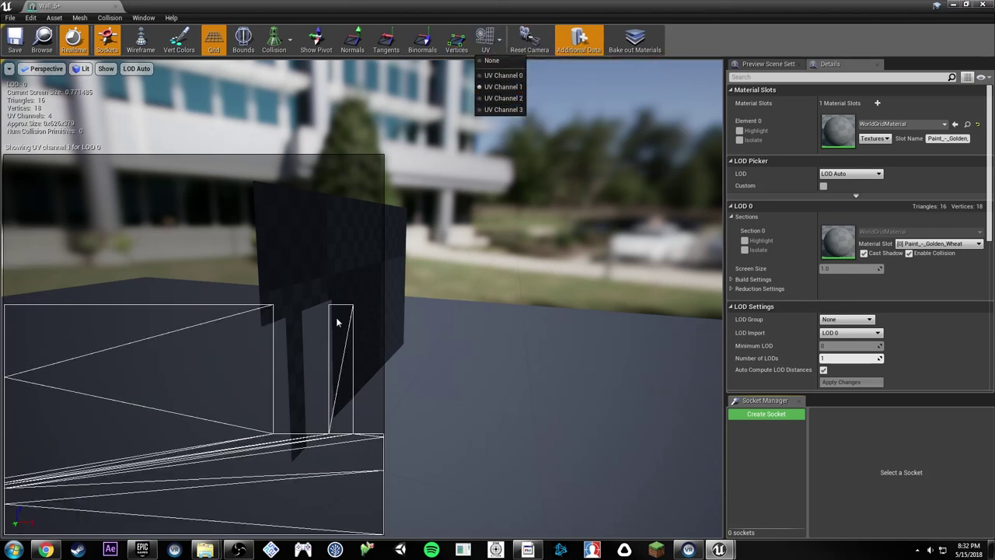
click(486, 110)
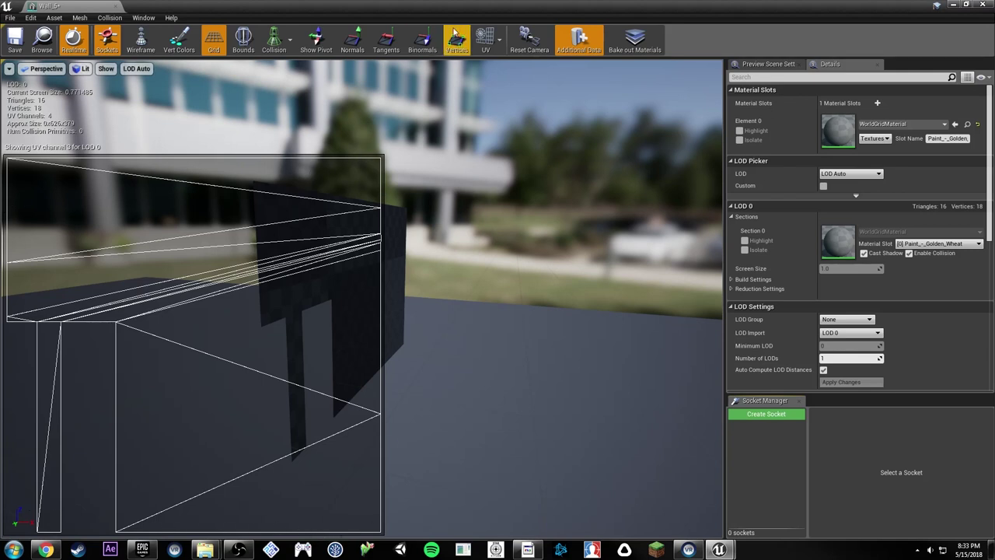
click(487, 37)
click(489, 86)
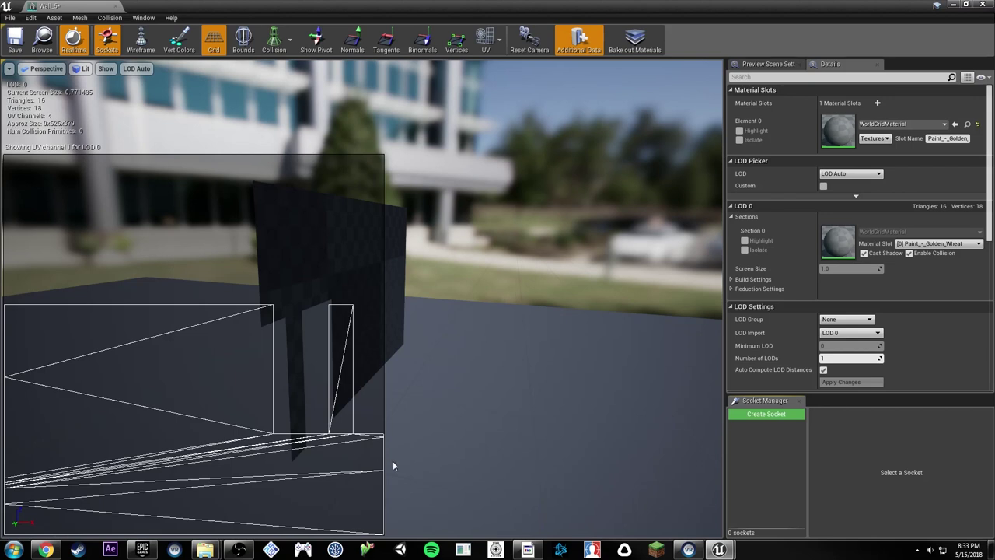
click(483, 39)
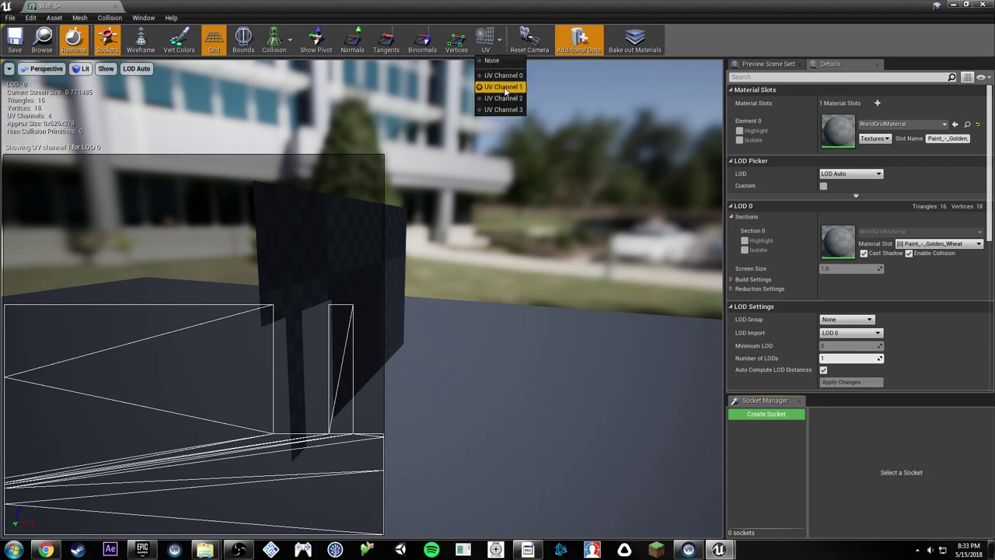
click(492, 118)
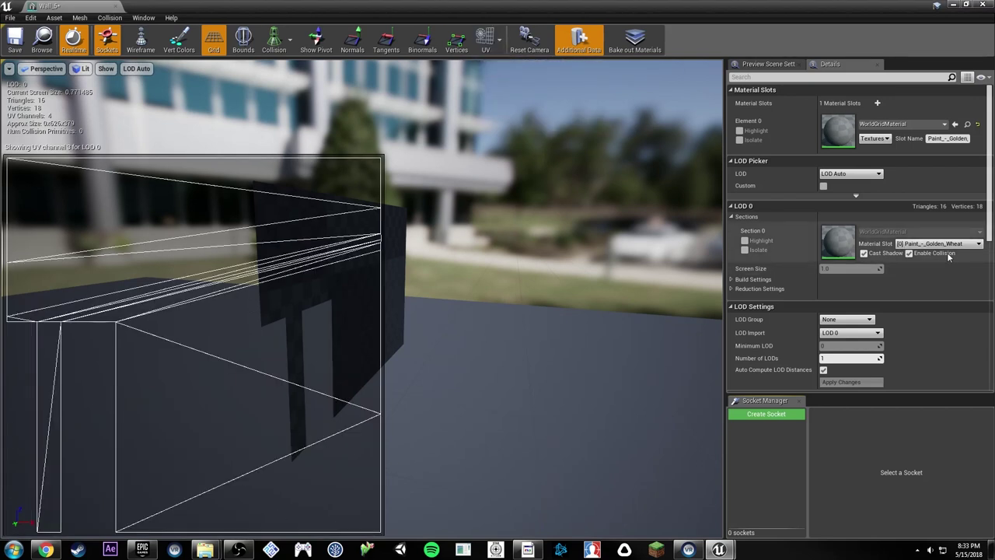
Step: Check Wall_5's light map coordinate index in the advanced general settings against its UV channels, and save and close the mesh
scroll(978, 271, down, 5)
scroll(979, 271, down, 3)
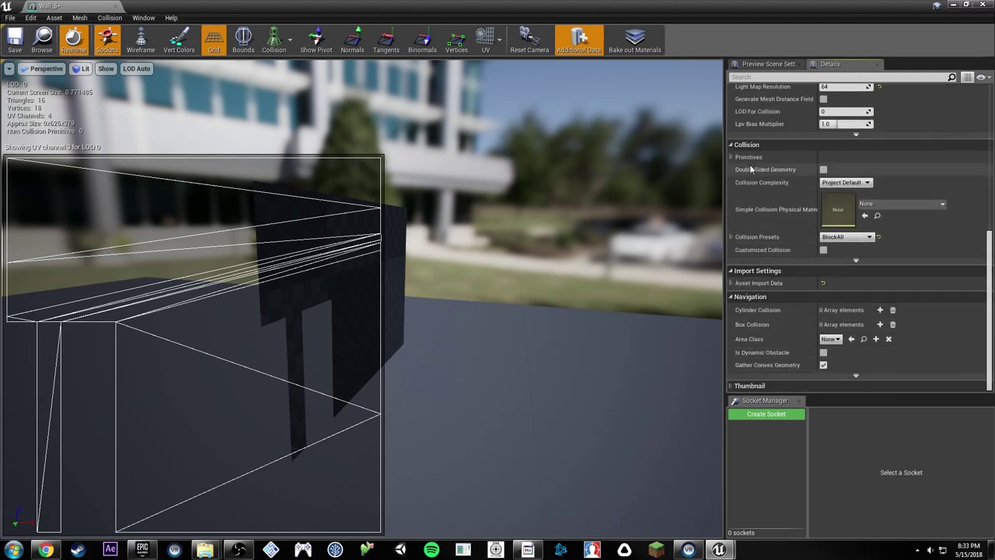
scroll(853, 190, up, 3)
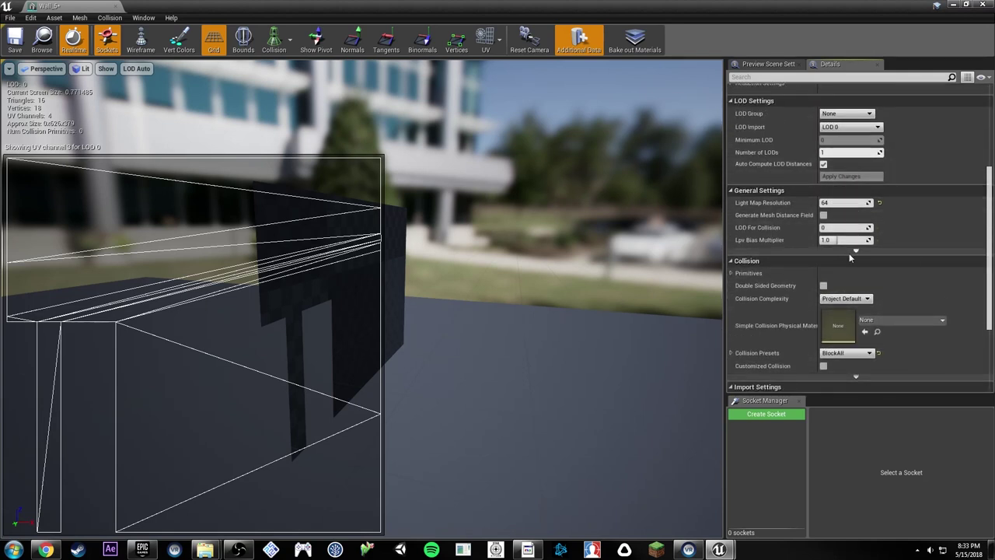
click(858, 251)
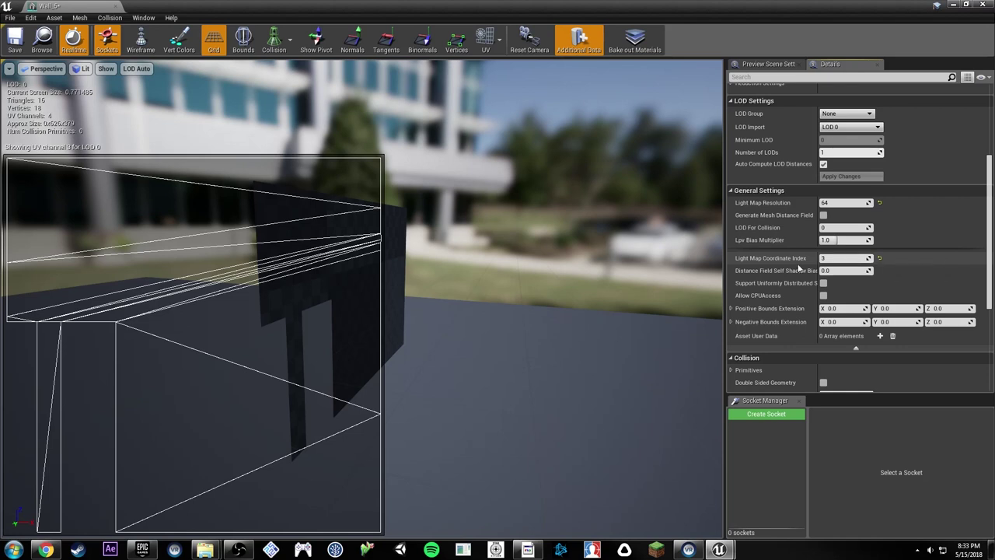
click(488, 33)
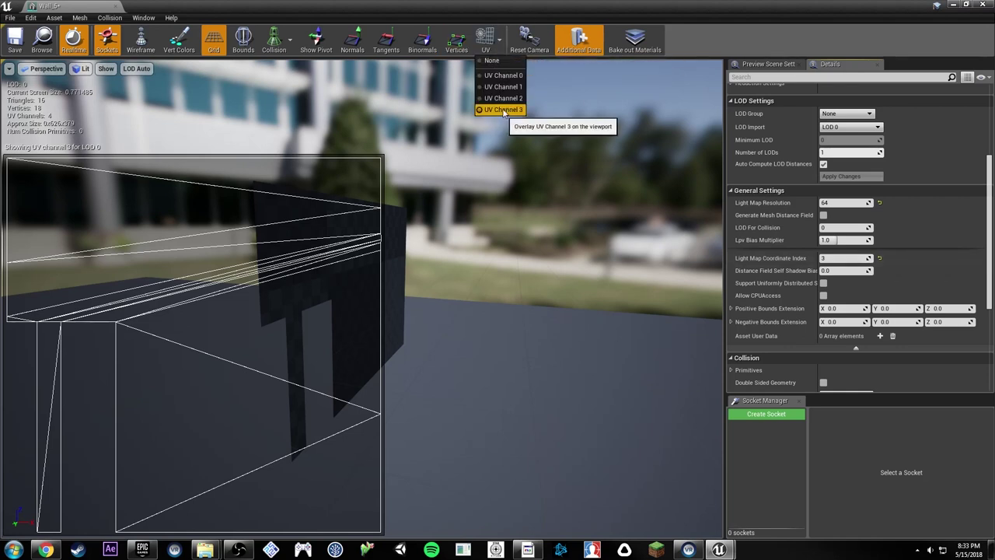
click(487, 45)
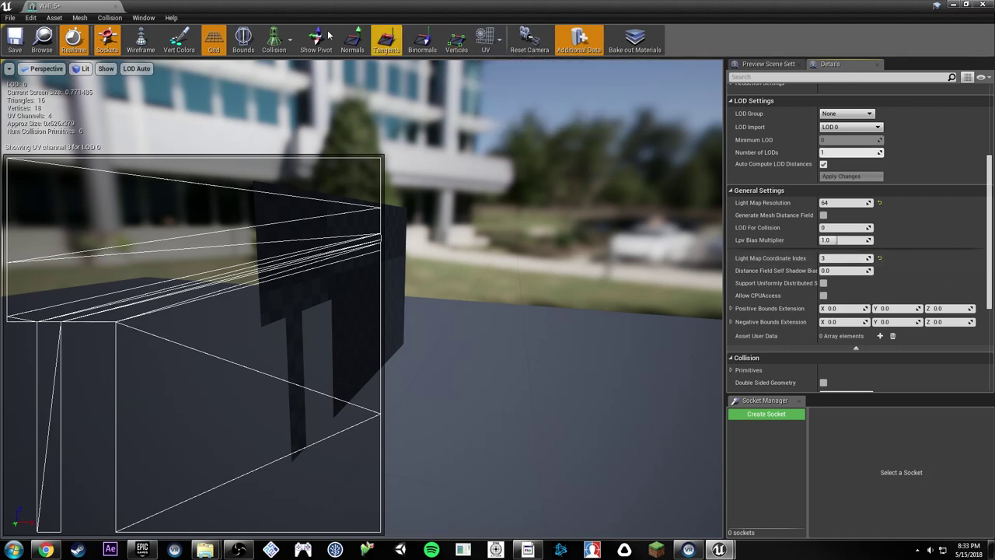
click(14, 40)
click(116, 6)
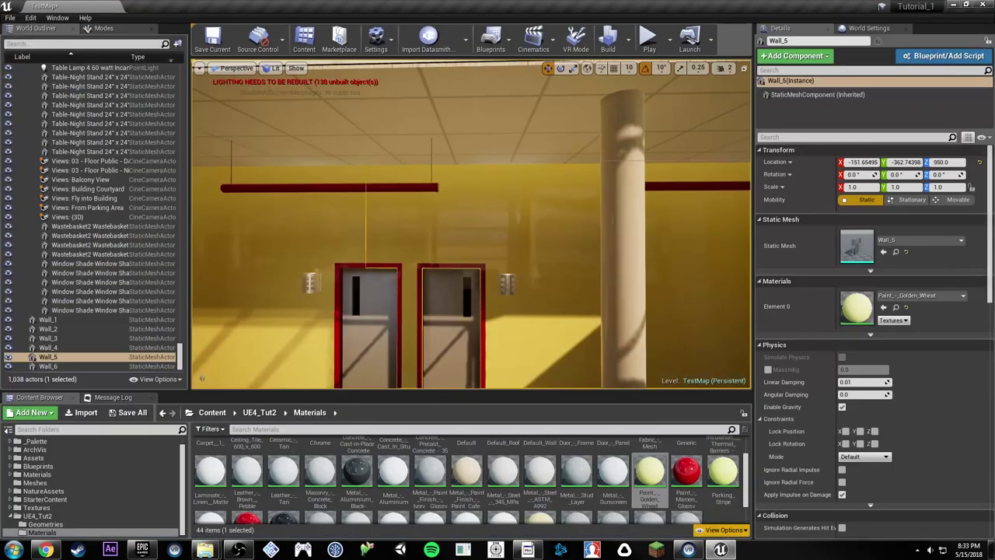
Step: Open the Wall_4 mesh from the balcony wall and examine its light map coordinate index and UV Channel 3 layout
right_drag(471, 225, 583, 229)
click(482, 229)
click(476, 229)
click(540, 229)
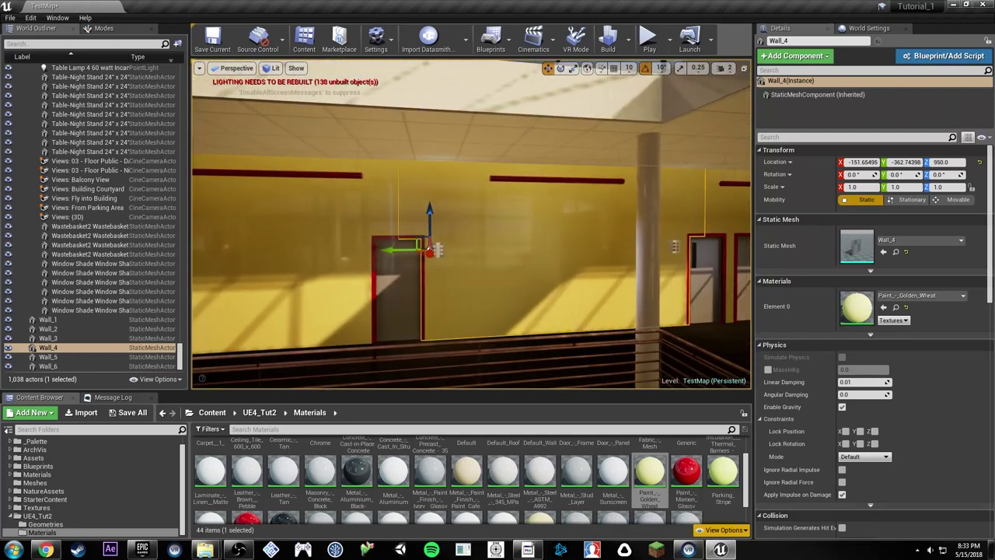
right_drag(647, 248, 711, 248)
key(ctrl+e)
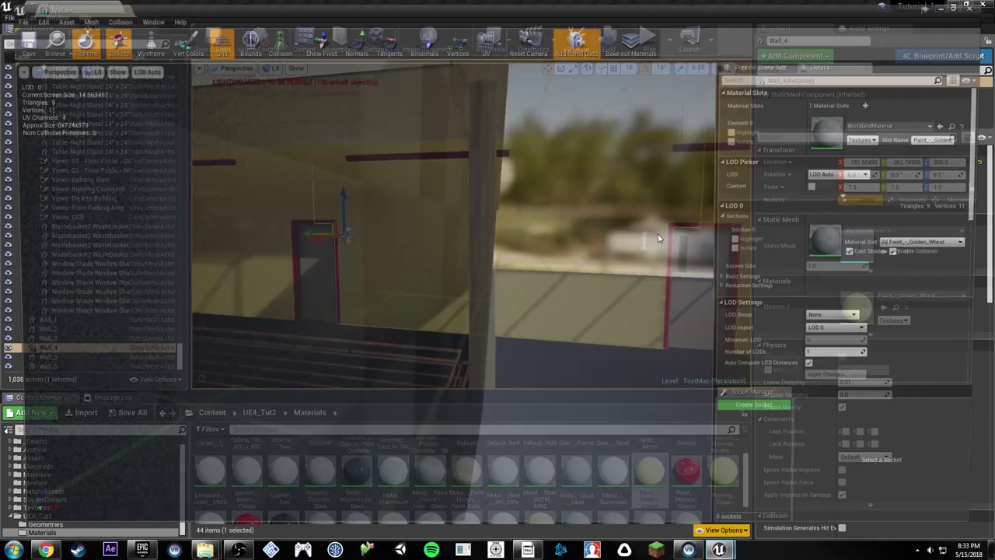
scroll(927, 315, down, 5)
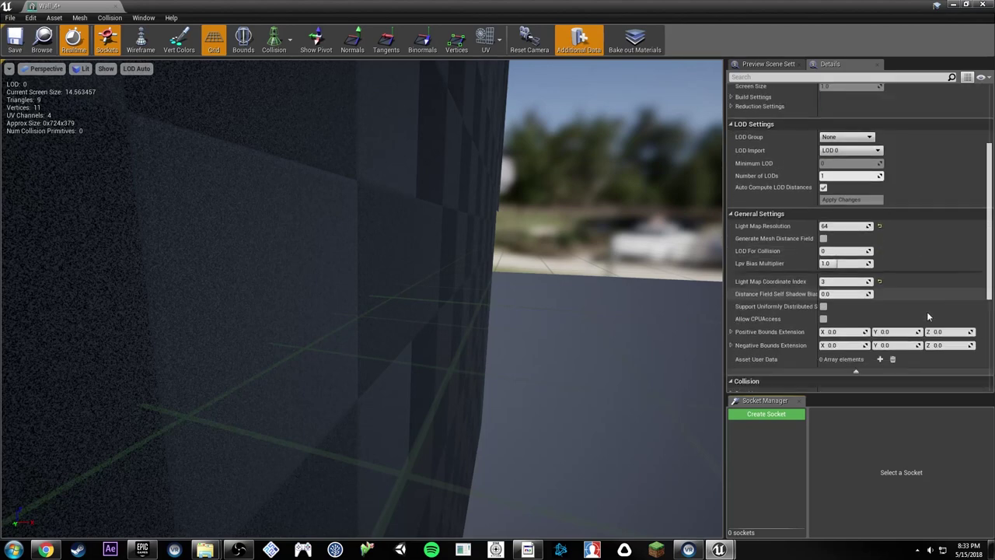
scroll(927, 316, down, 2)
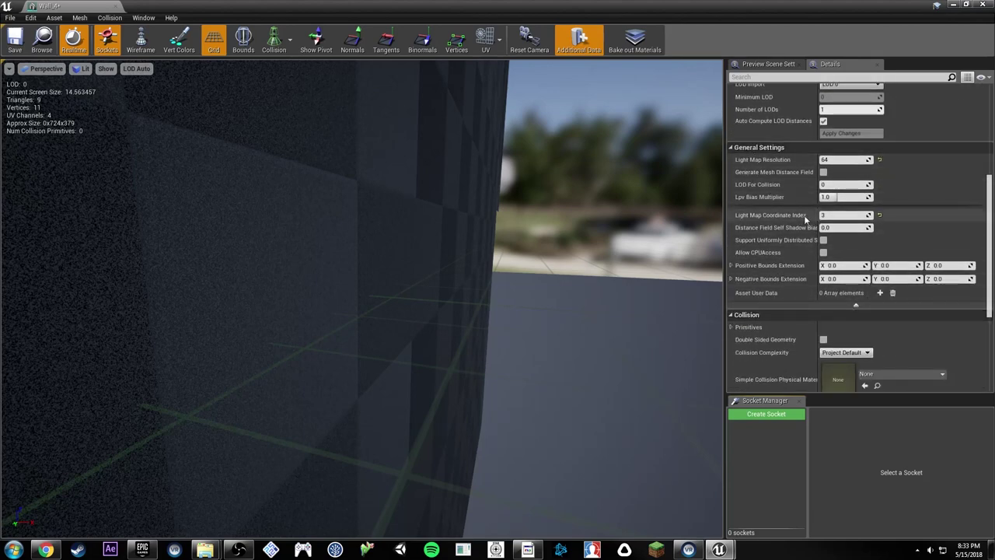
click(480, 35)
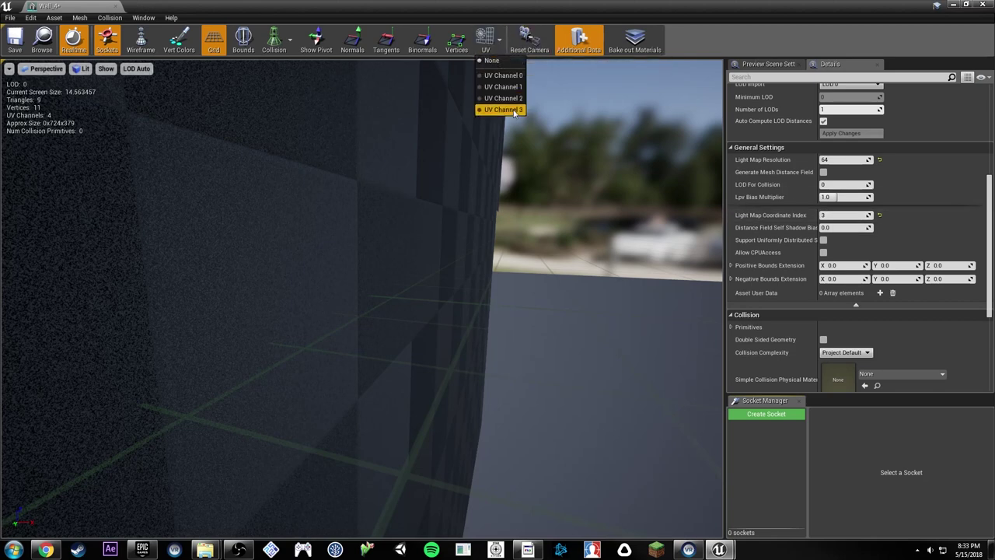
click(505, 108)
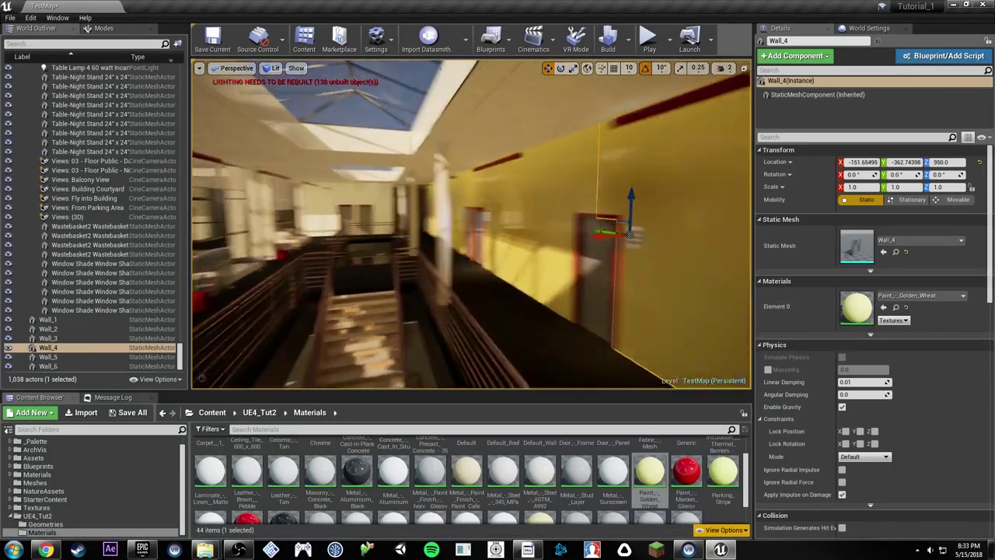
Step: View the repainted balcony corridor and save the TestMap level
right_drag(471, 225, 575, 233)
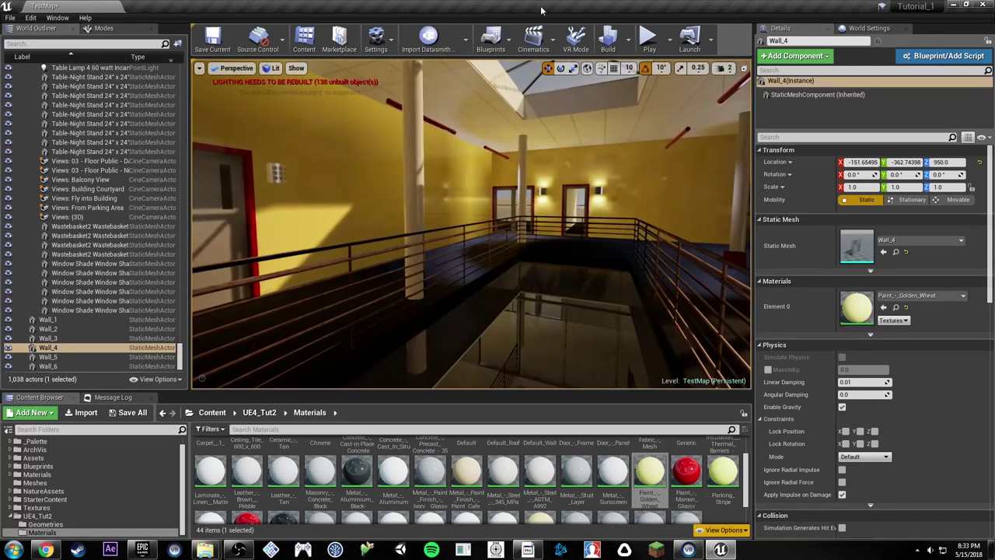
click(11, 17)
click(31, 108)
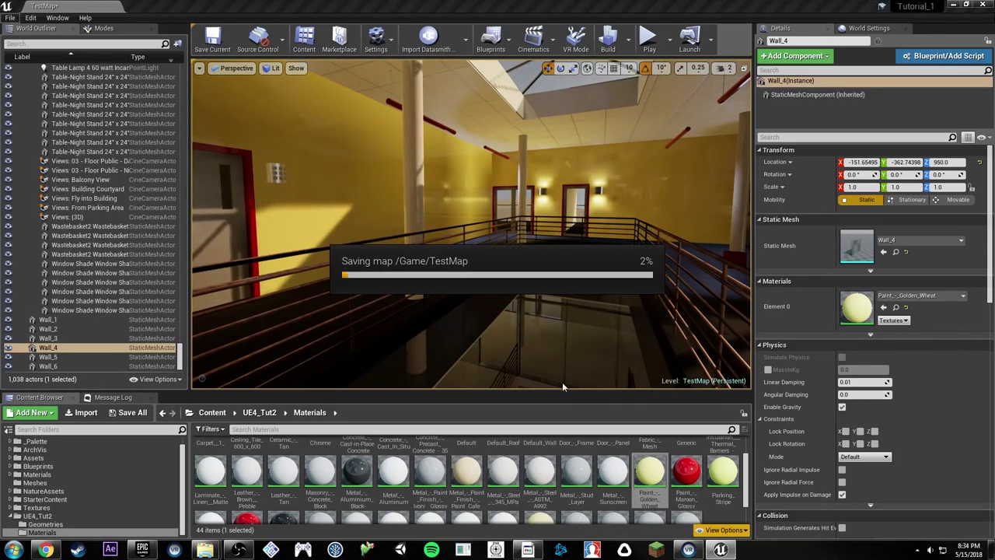
Step: Switch to 3ds Max and reset the scene, discarding the unsaved wall changes
click(534, 549)
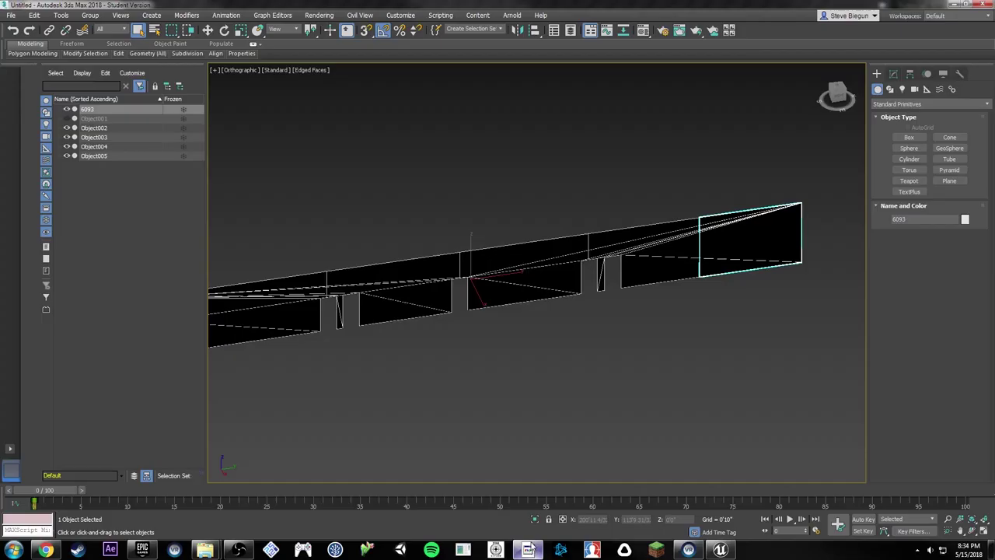
click(32, 15)
mouse_move(10, 15)
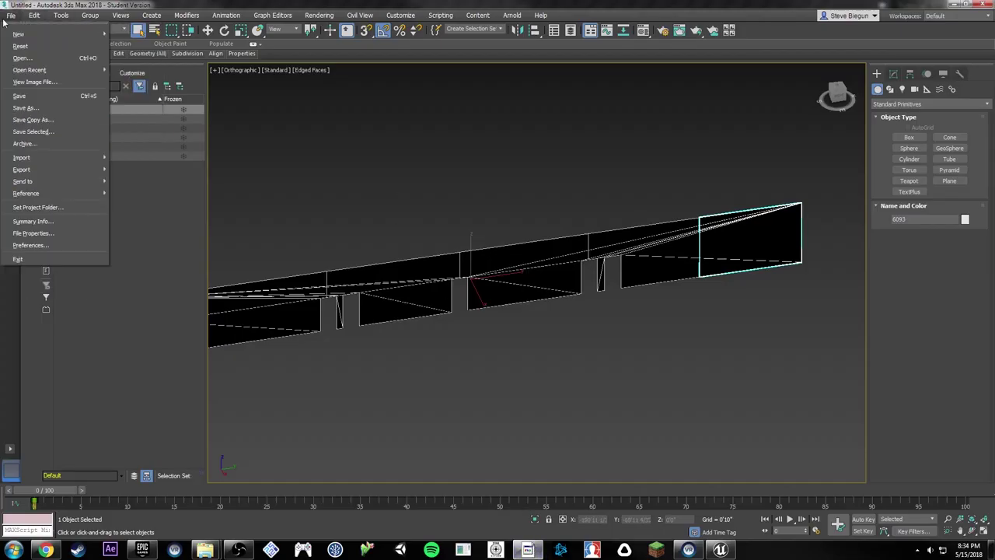
click(20, 46)
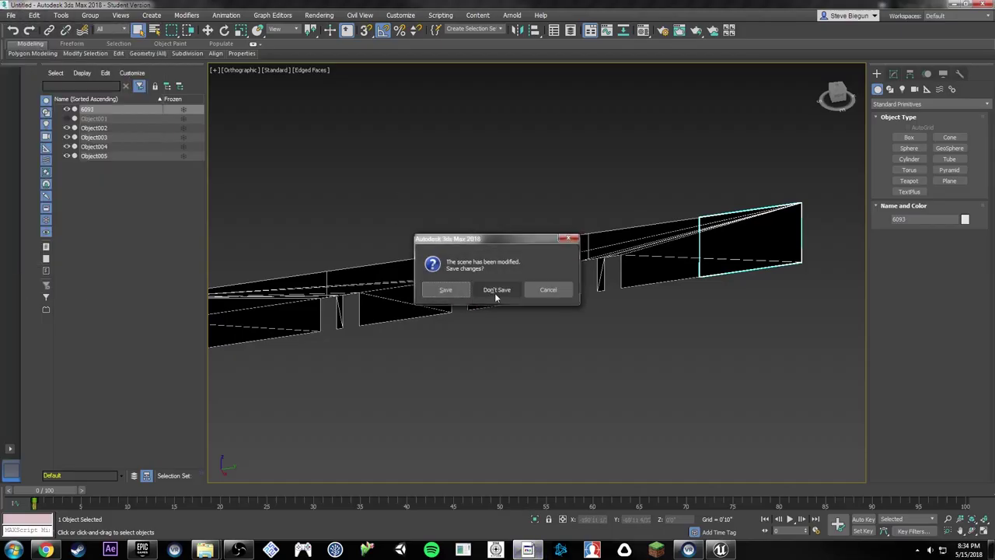
click(498, 289)
click(479, 293)
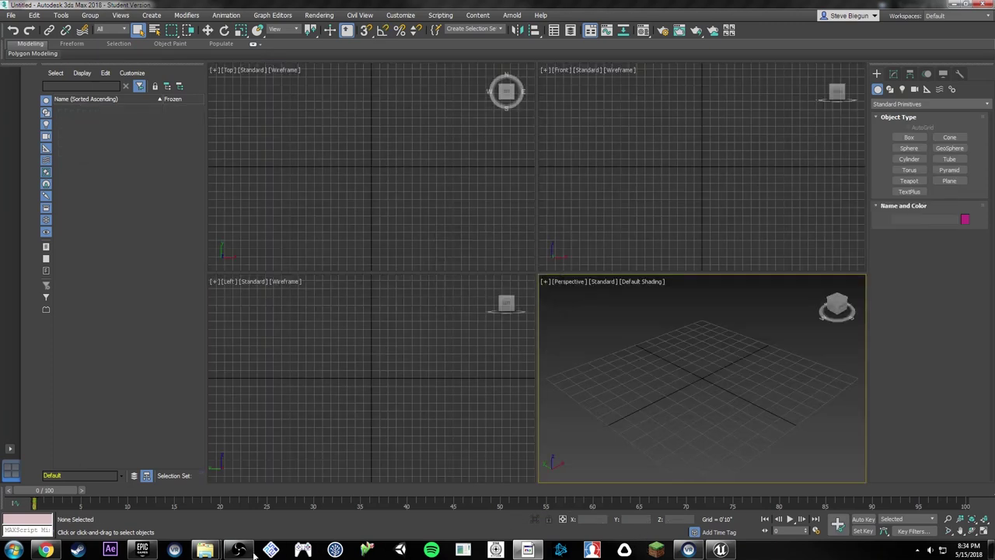
Step: Import 6630.FBX from the Tutorials FBX folder into the empty scene
mouse_move(206, 550)
click(178, 501)
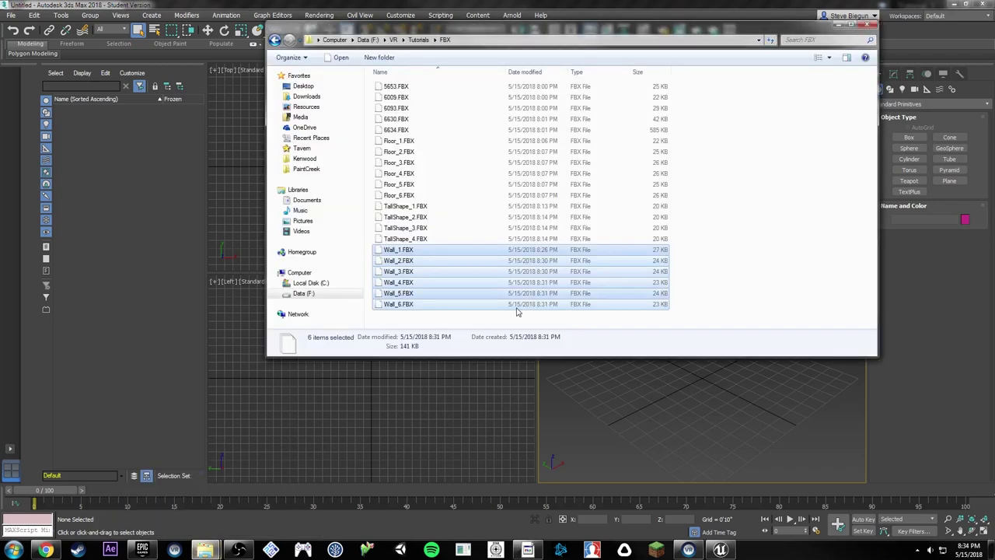
click(406, 217)
click(398, 119)
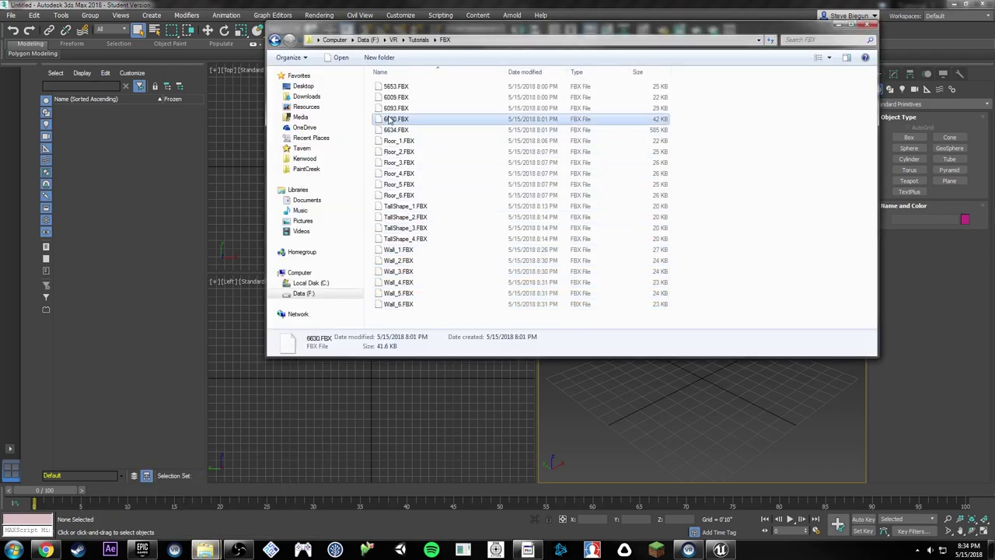
drag(390, 119, 715, 382)
click(731, 391)
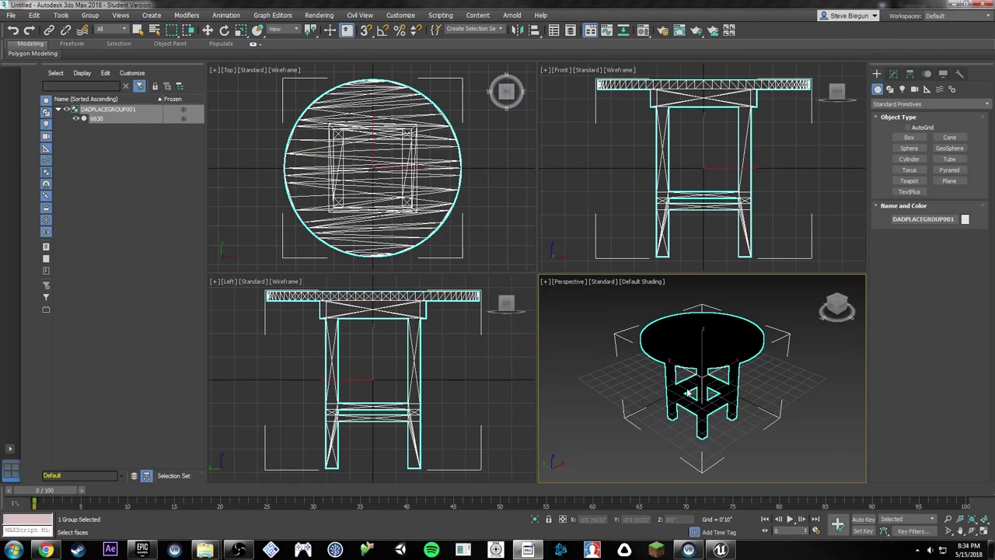
Step: Free table 6630 from its imported group and set its X and Y positions to 0
click(718, 455)
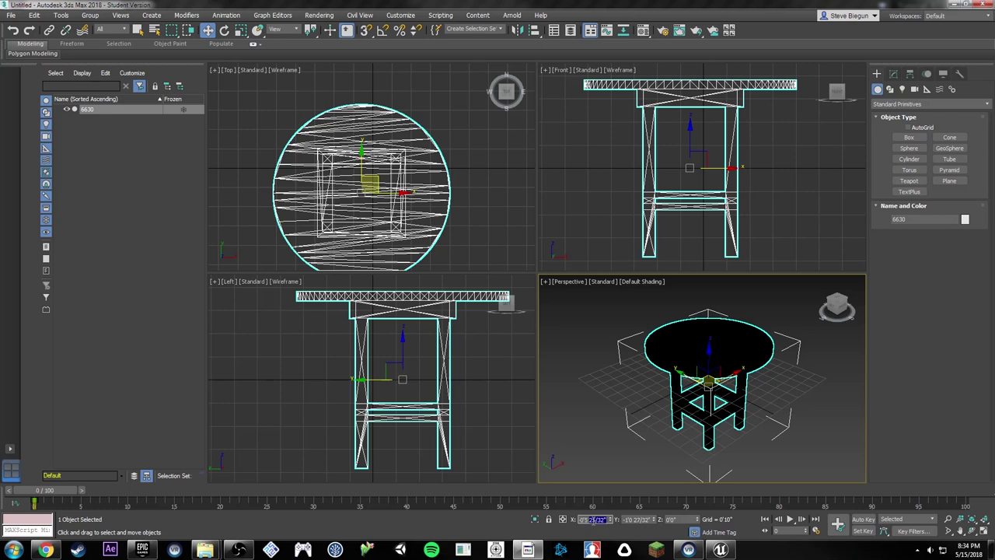
text(0)
key(Tab)
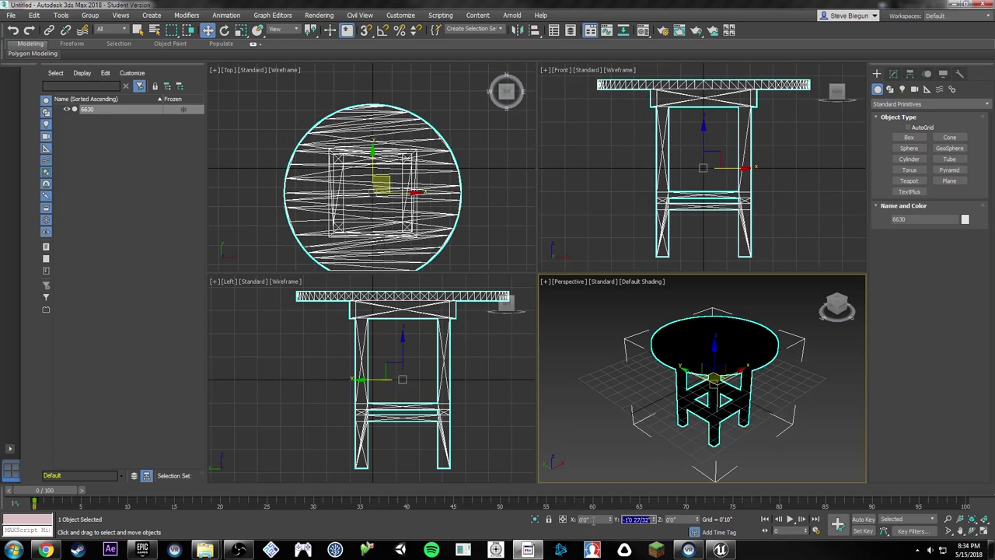
text(0)
key(Return)
Step: Maximize the perspective viewport as an orthographic view without the grid, and display the table with Edged Faces
key(alt+w)
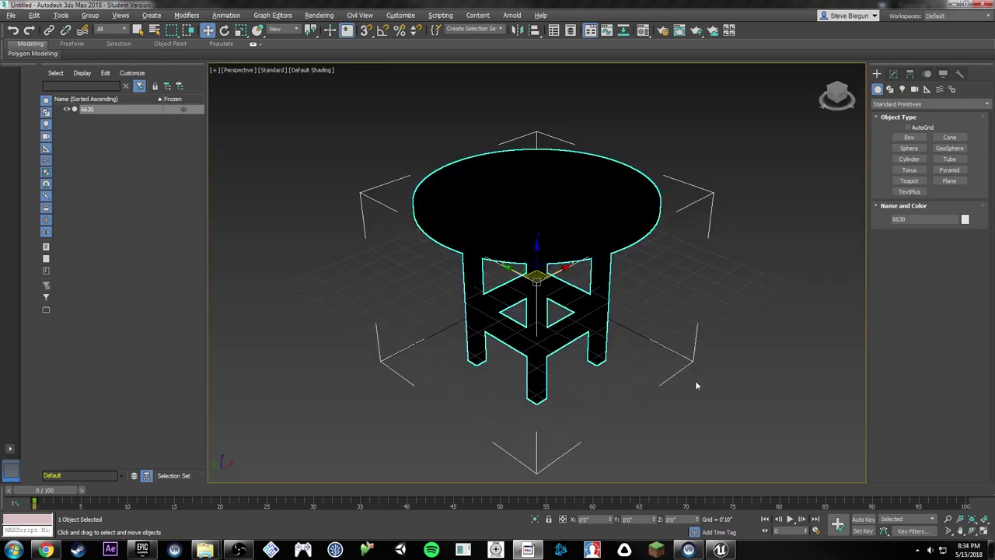
key(u)
key(g)
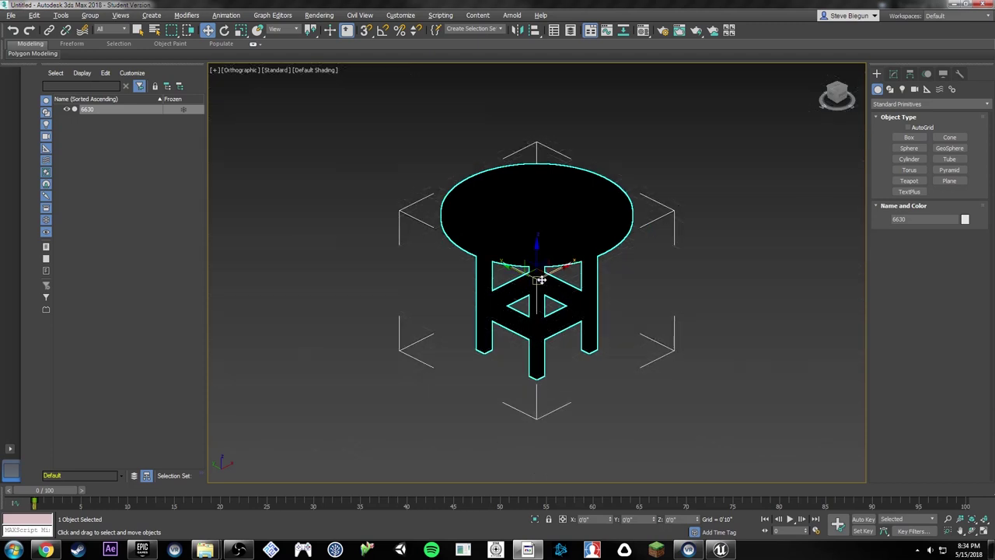
click(313, 70)
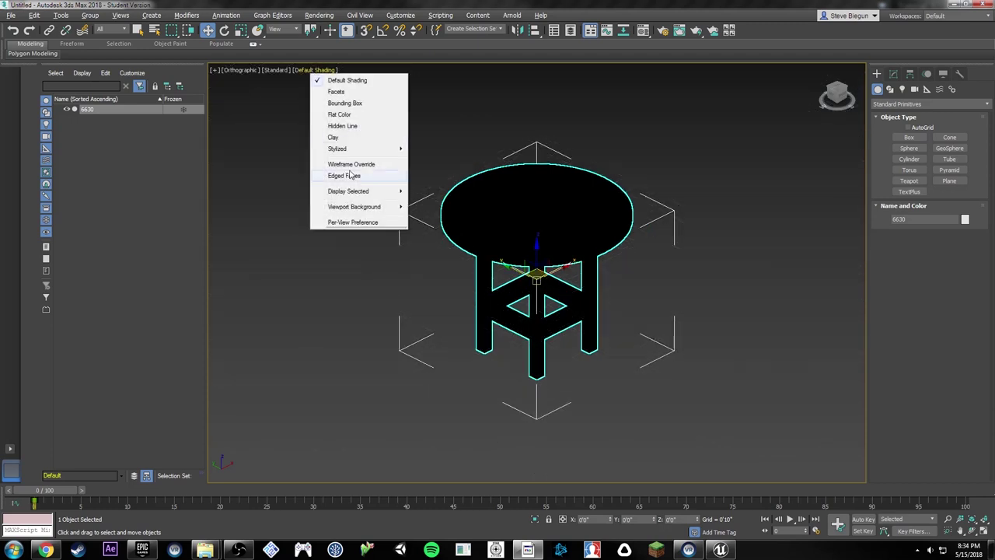
click(345, 176)
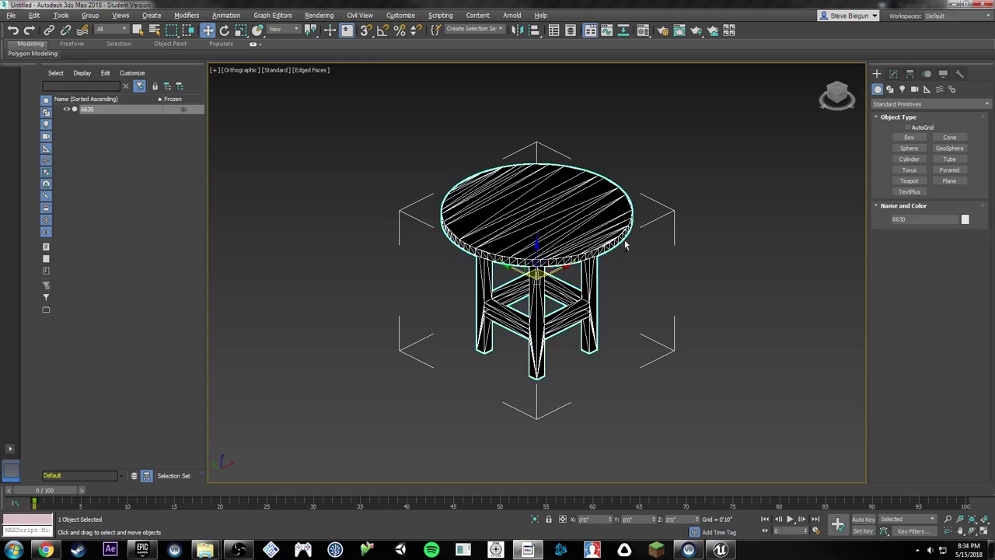
Step: Convert table 6630 to an Editable Poly
alt+middle_drag(626, 245, 640, 176)
scroll(567, 222, up, 6)
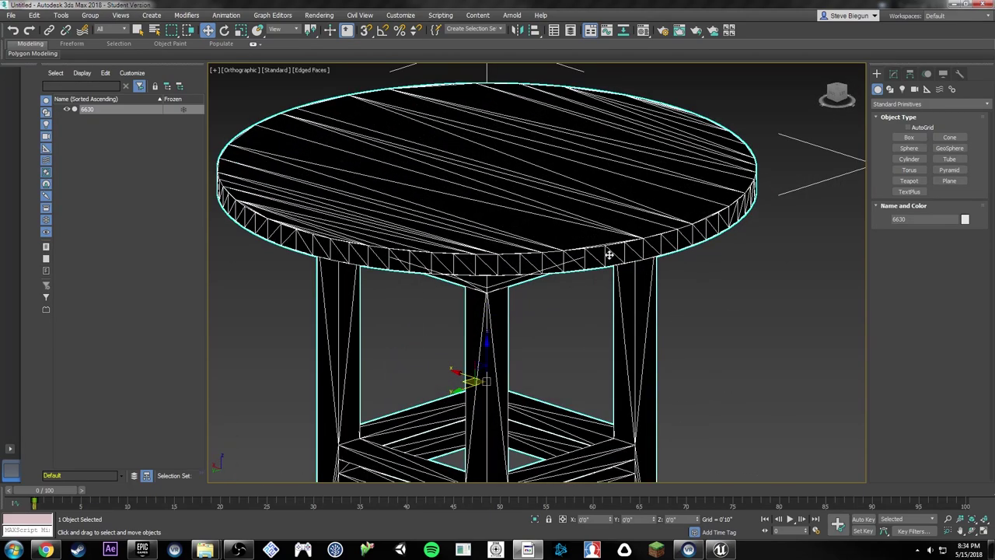
alt+middle_drag(609, 254, 472, 235)
scroll(545, 264, down, 5)
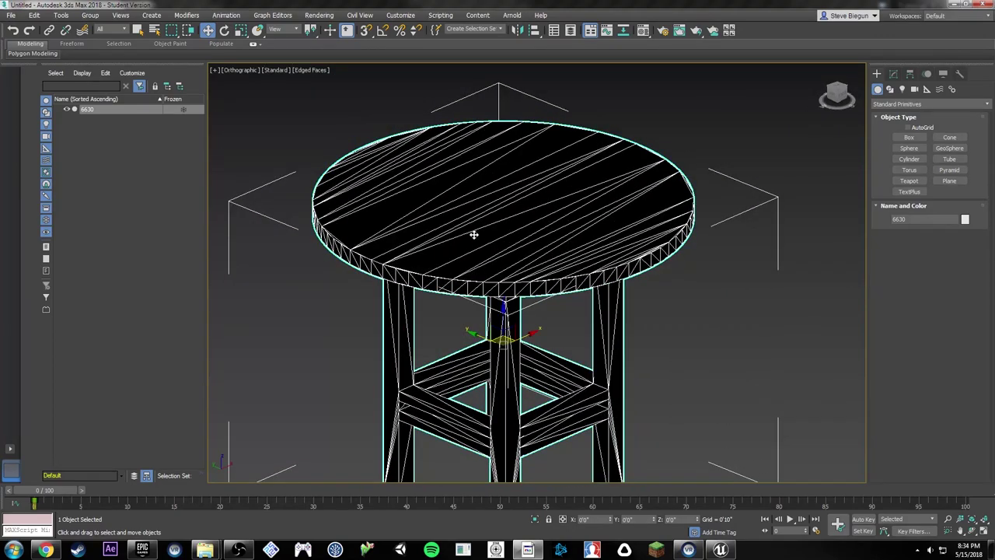
scroll(540, 272, up, 4)
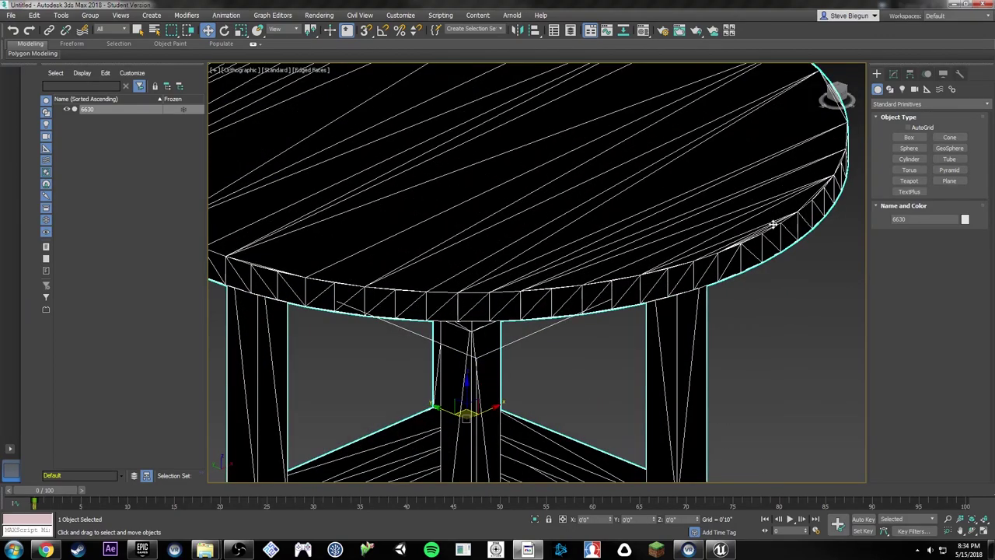
scroll(701, 243, down, 5)
alt+middle_drag(701, 242, 649, 221)
right_click(372, 139)
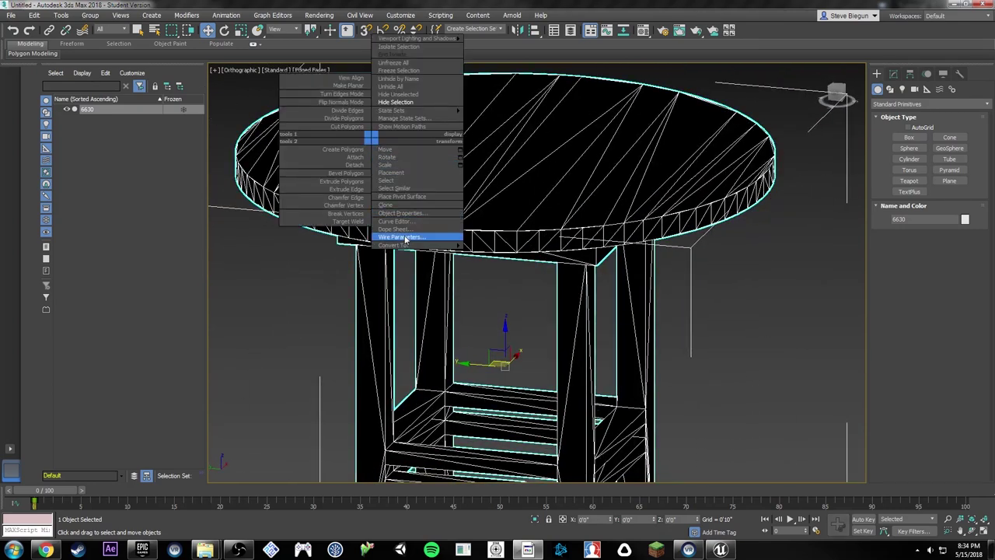
mouse_move(400, 246)
click(513, 250)
Step: Try Quadrify All on the whole table mesh to clean up its triangulation, then undo it
alt+middle_drag(546, 231, 545, 200)
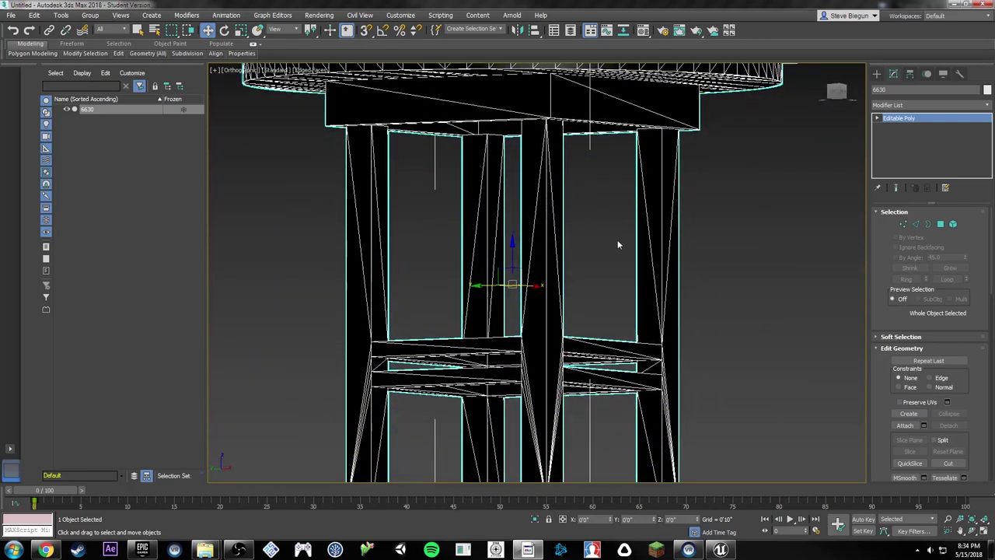
mouse_move(144, 54)
click(149, 151)
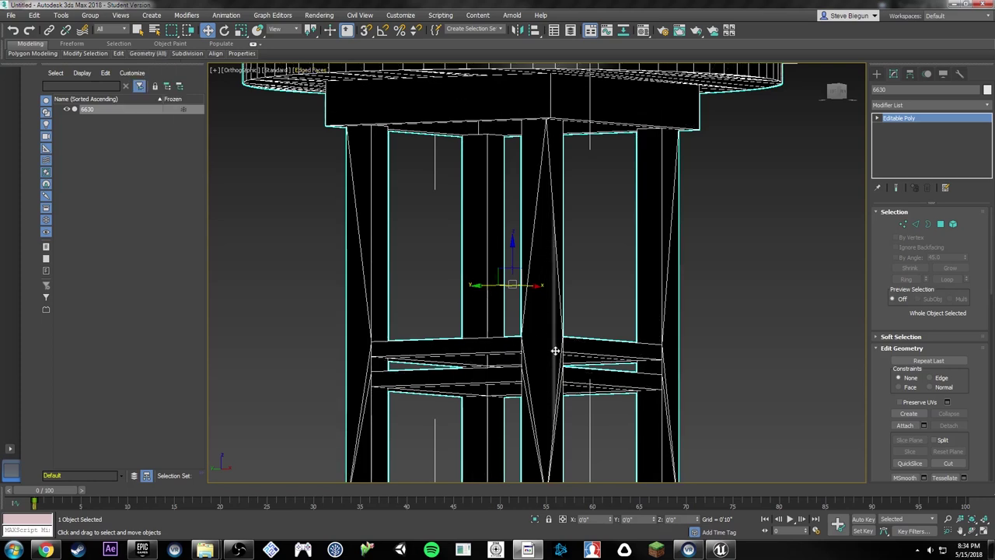
alt+middle_drag(555, 349, 543, 260)
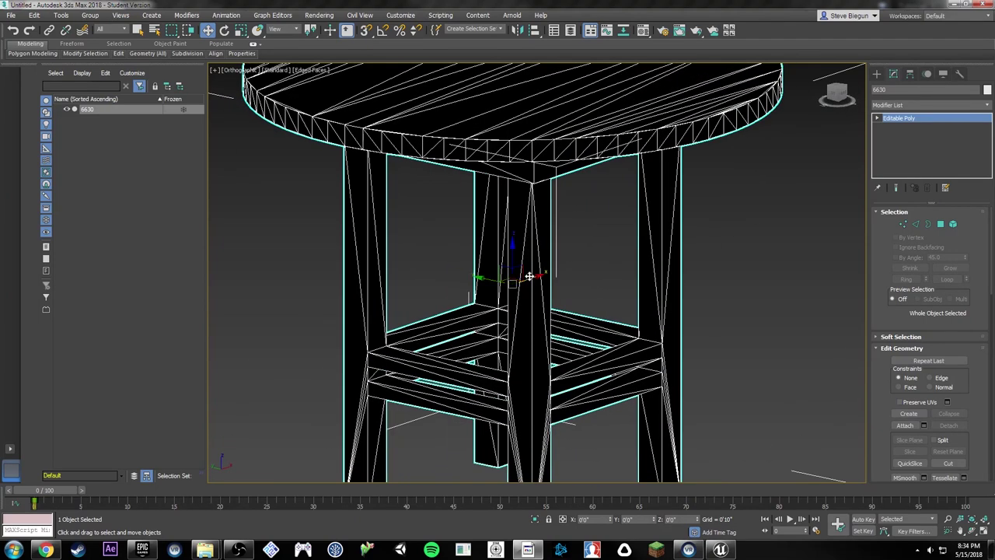
mouse_move(148, 57)
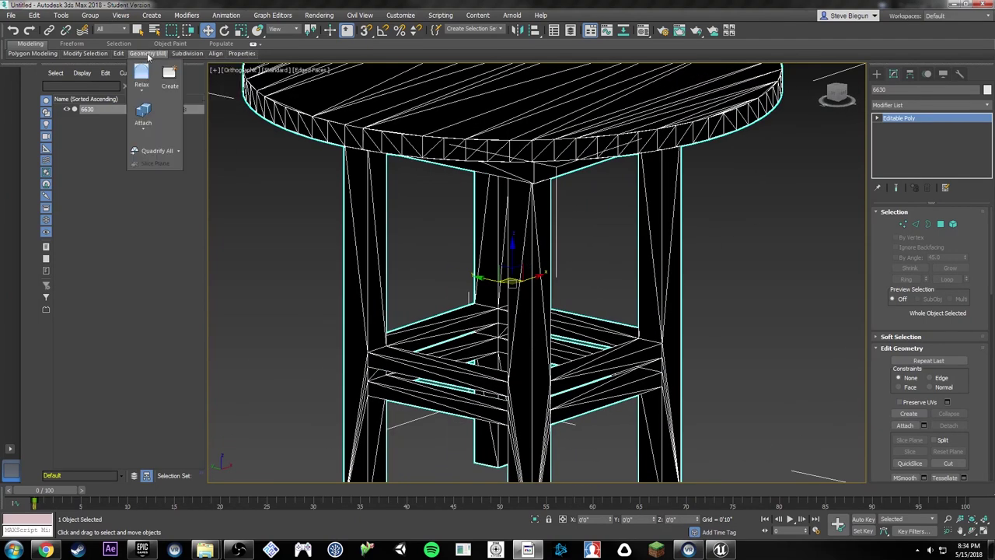
click(155, 150)
alt+middle_drag(515, 344, 597, 268)
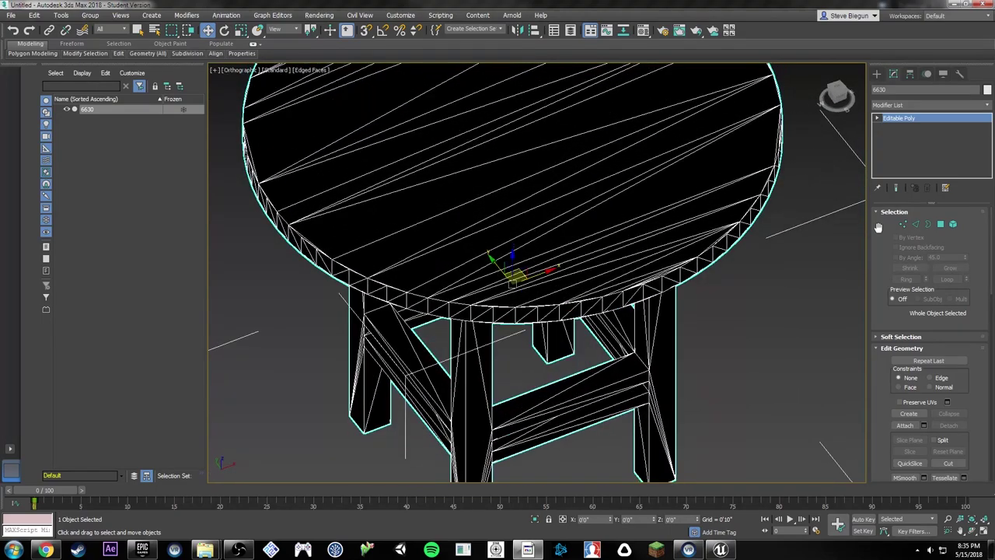
Step: Select the round tabletop as an element and look at it from the front
click(941, 224)
click(953, 223)
click(642, 226)
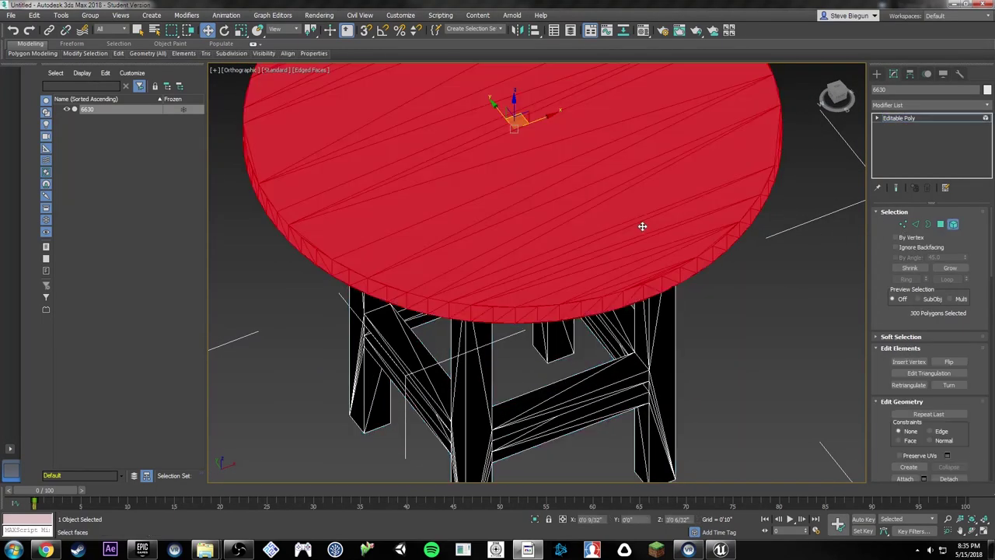
alt+middle_drag(637, 276, 524, 194)
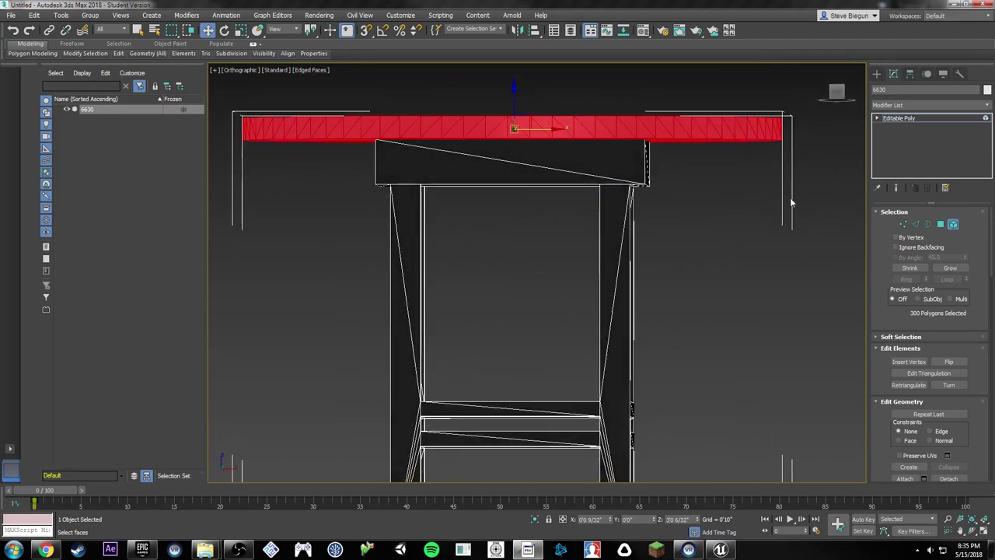
middle_drag(582, 116, 682, 132)
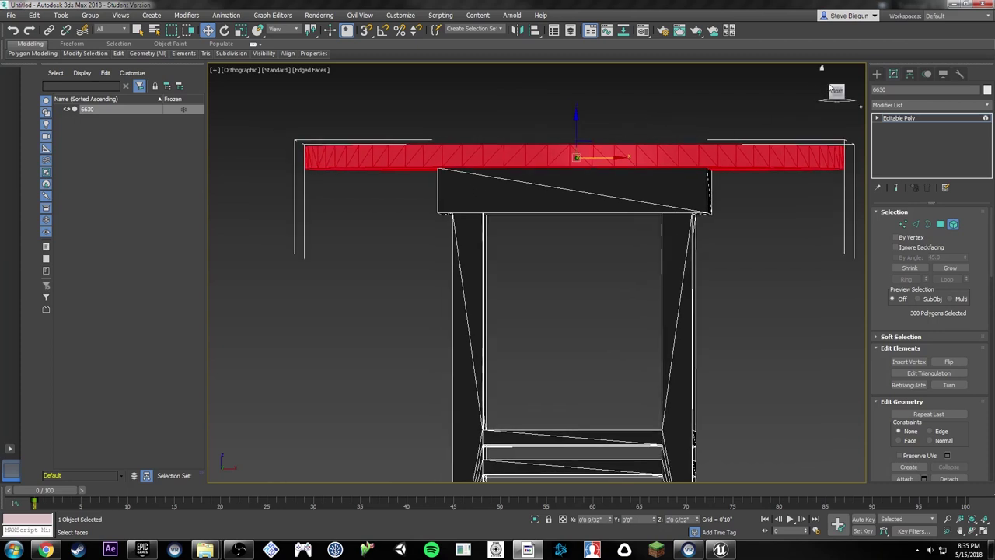
click(836, 92)
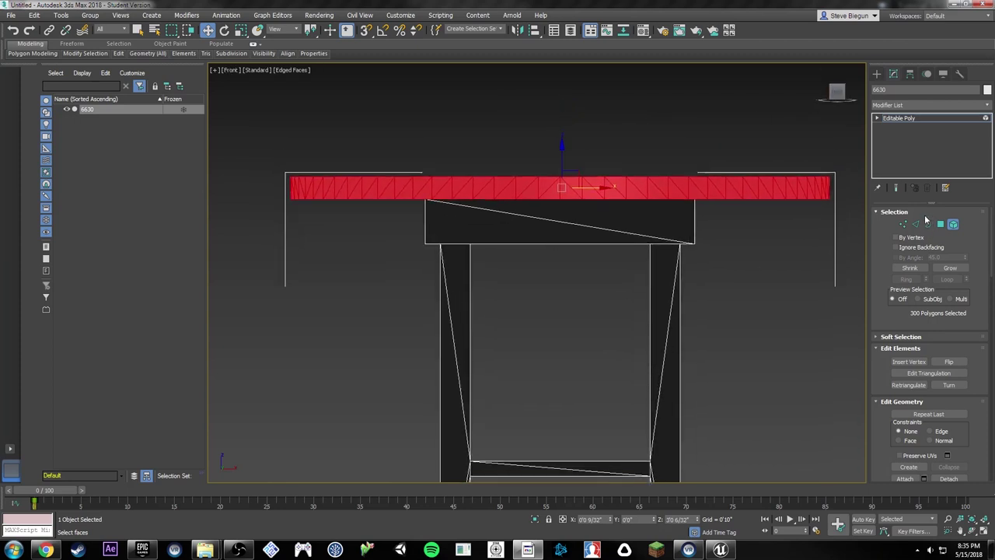
Step: Try to isolate the tabletop's upper-face edges by selection, then pick single diagonal edges on that face
click(916, 225)
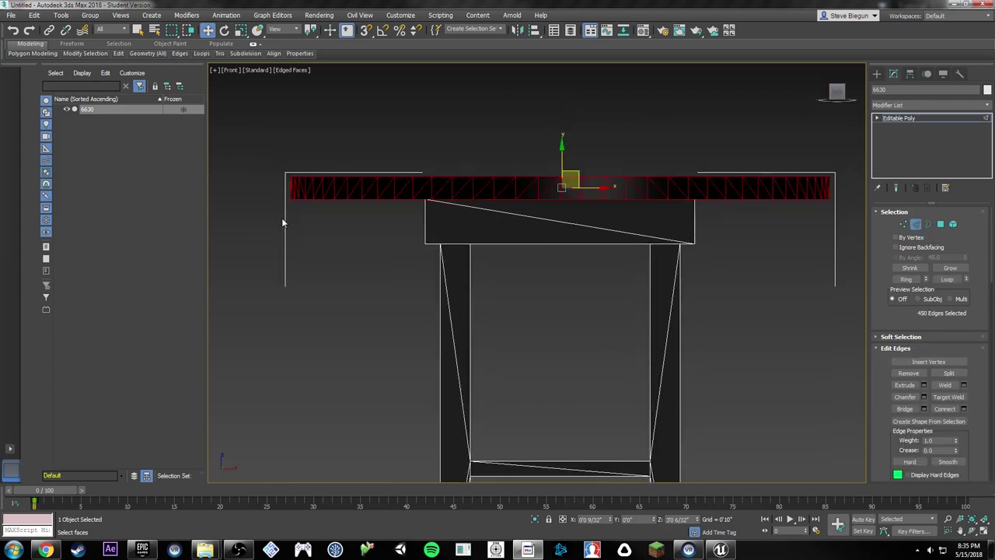
drag(268, 246, 835, 190)
alt+middle_drag(651, 192, 690, 220)
scroll(671, 189, down, 3)
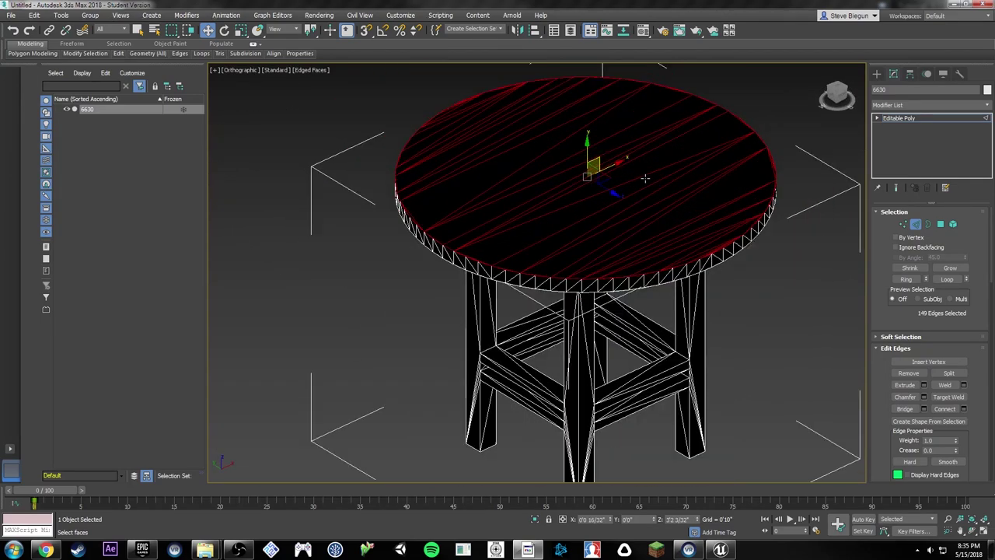
alt+middle_drag(596, 146, 554, 148)
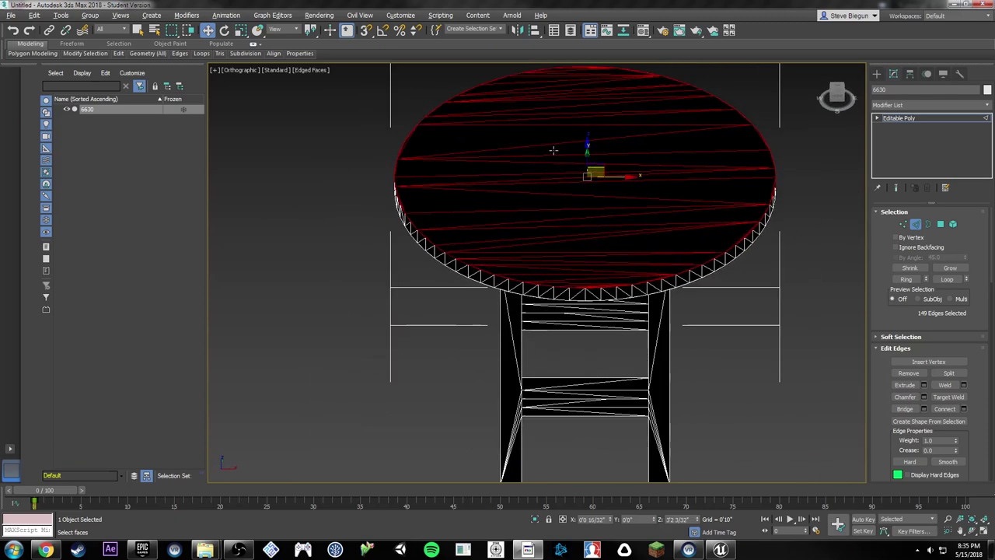
click(554, 146)
click(536, 136)
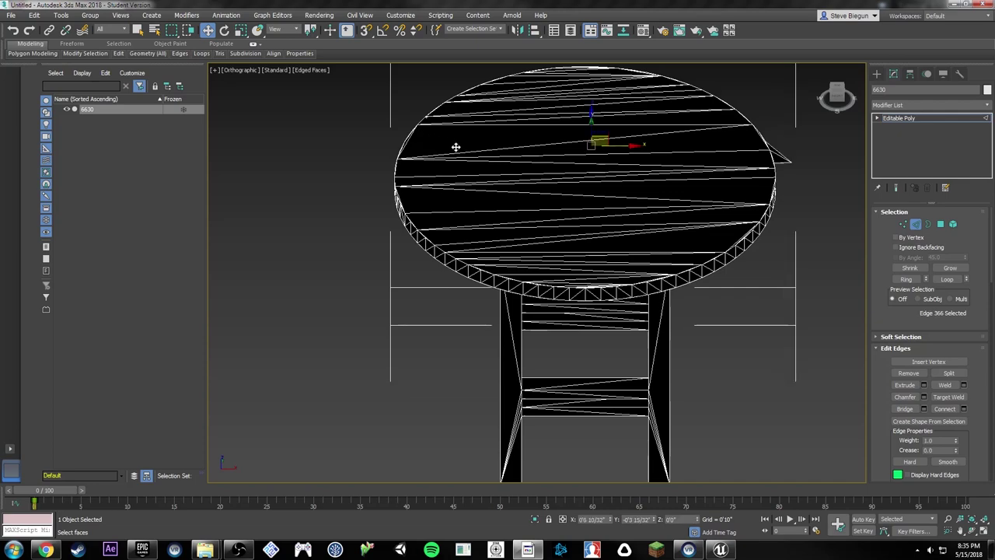
click(575, 145)
Step: In the front view, select all table polygons except the tabletop's upper face and hide them
alt+middle_drag(653, 179, 757, 111)
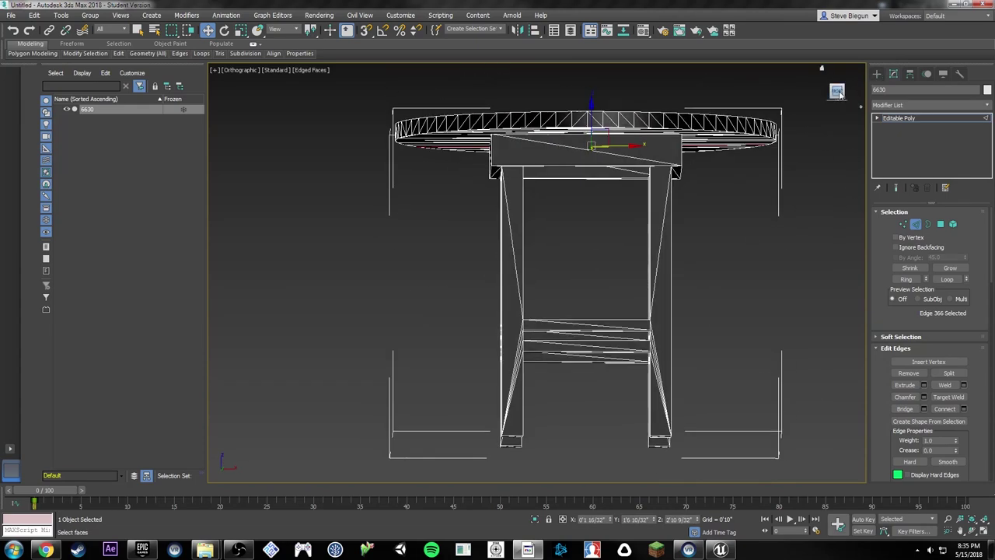
click(837, 92)
middle_drag(719, 146, 722, 175)
scroll(722, 175, down, 2)
click(940, 225)
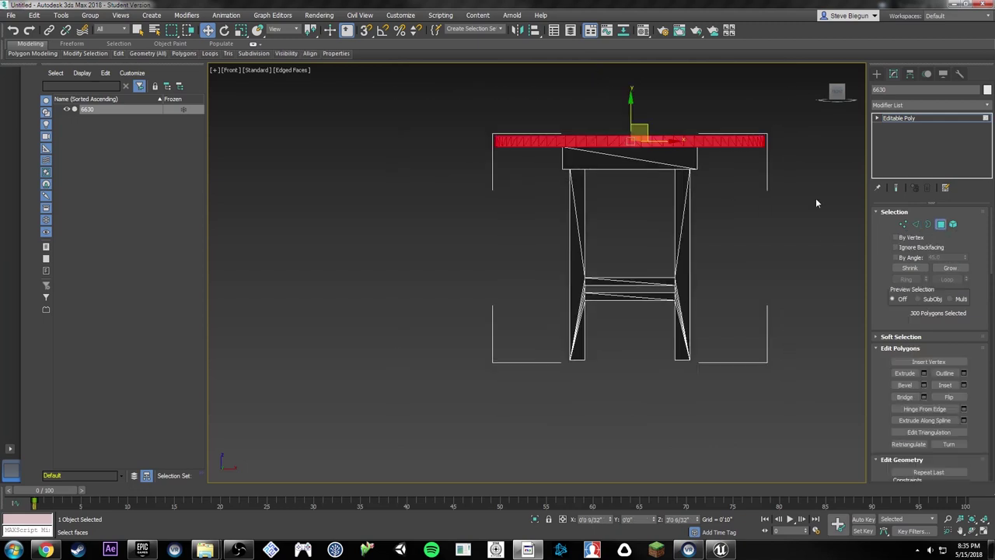
drag(815, 197, 552, 166)
drag(450, 149, 449, 148)
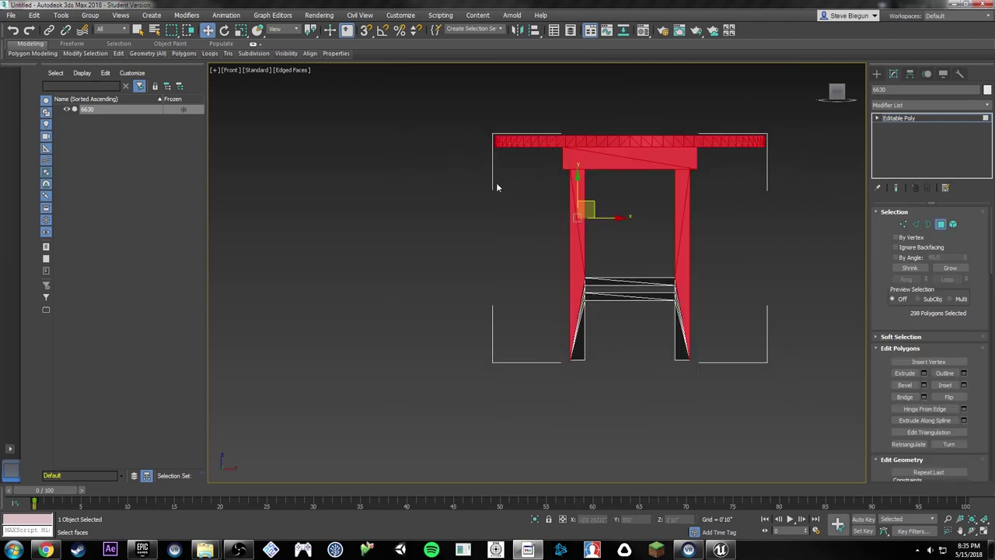
ctrl+drag(774, 235, 810, 215)
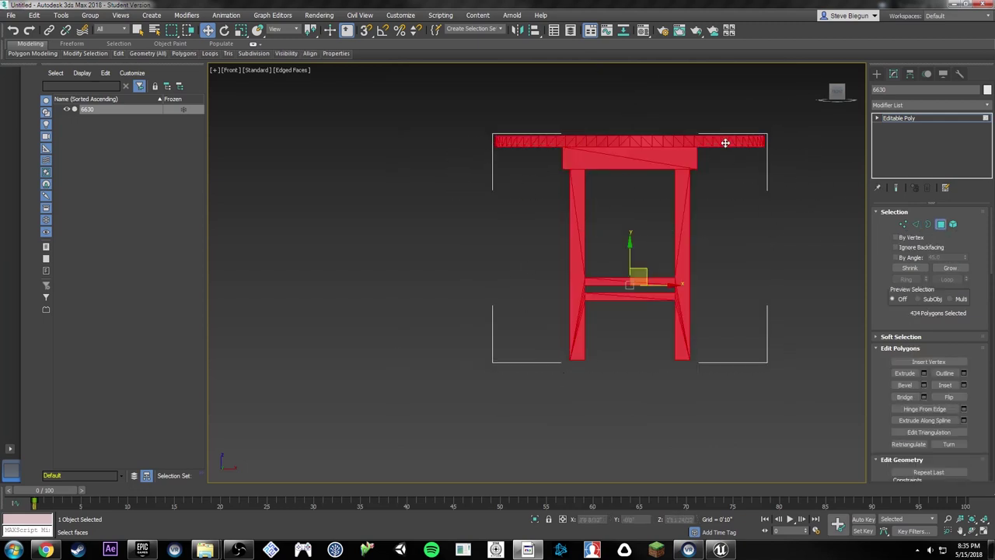
drag(880, 435, 886, 289)
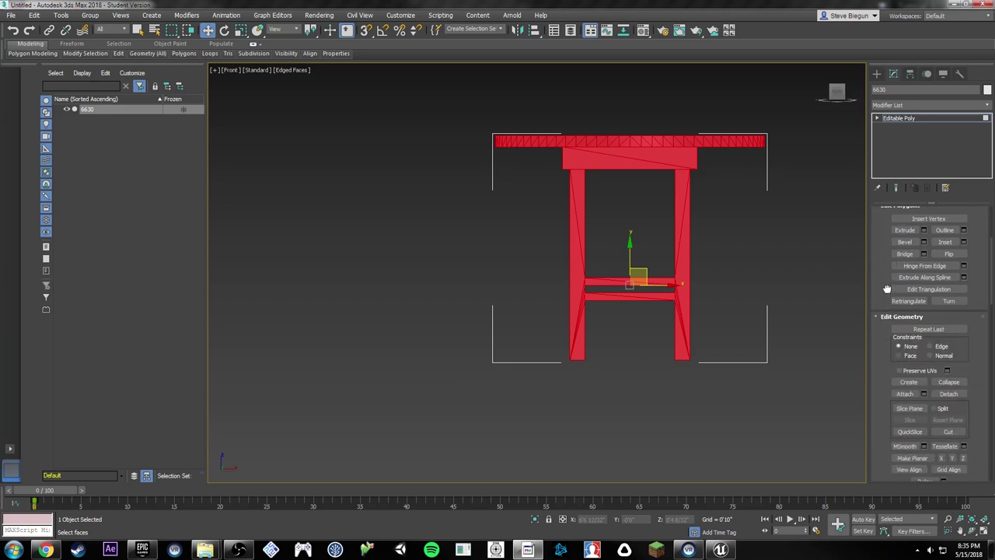
drag(894, 400, 889, 293)
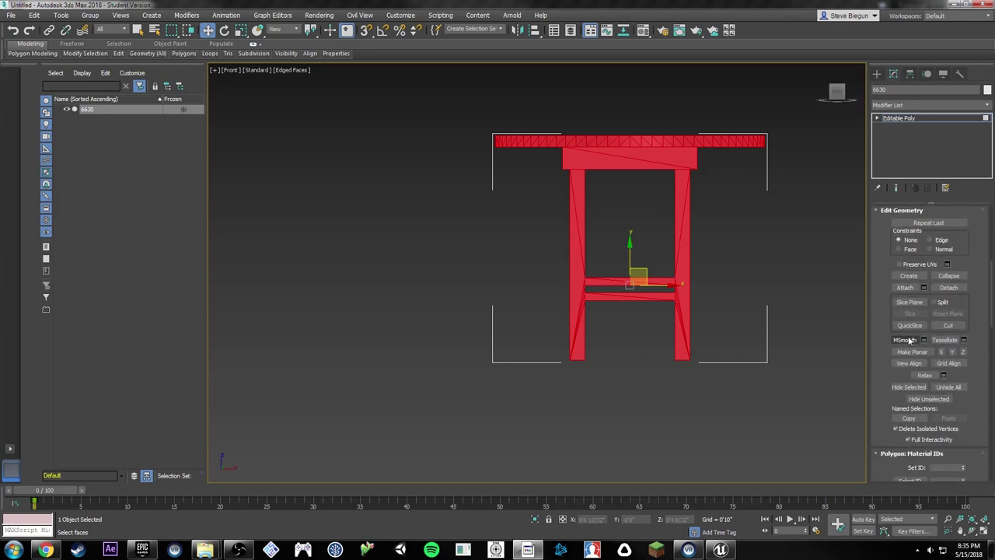
click(914, 387)
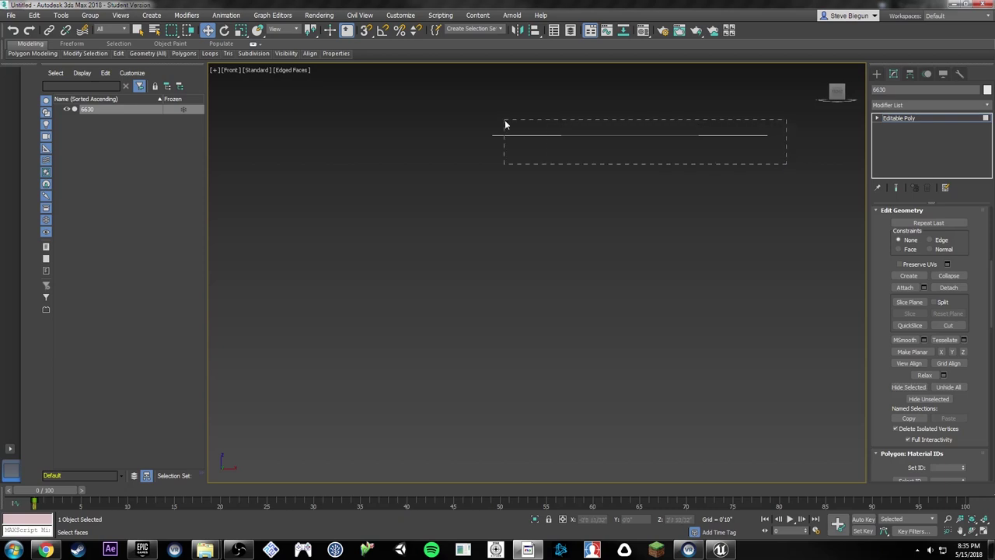
Step: Select the diagonal edges crossing the middle of the tabletop's upper face and remove them
drag(505, 124, 505, 125)
alt+middle_drag(592, 133, 648, 260)
scroll(890, 261, up, 5)
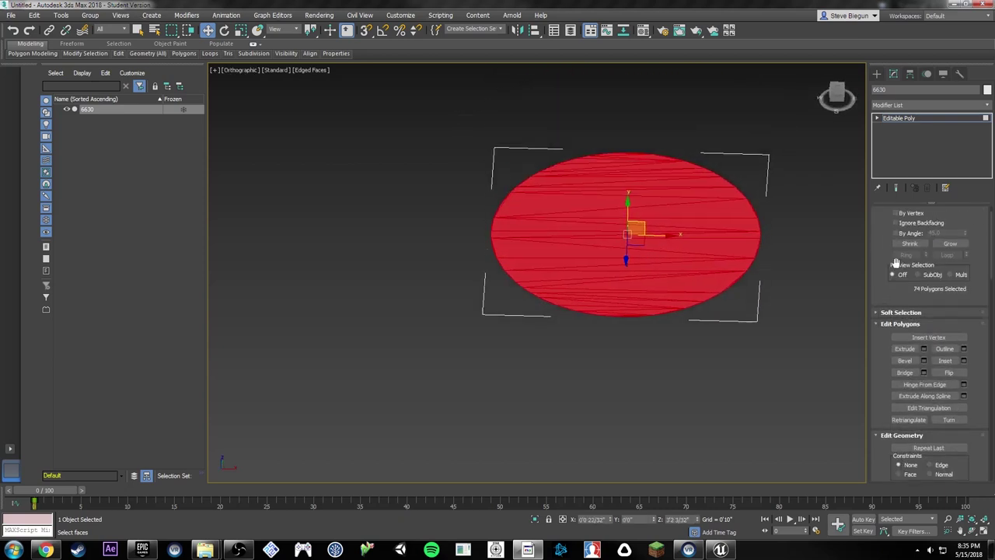
scroll(894, 264, up, 1)
click(915, 218)
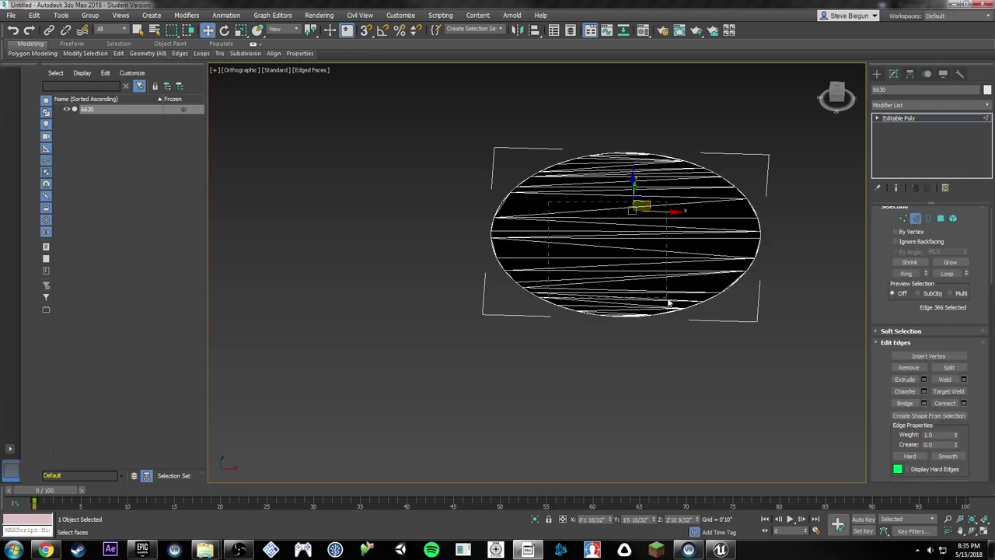
drag(668, 303, 668, 303)
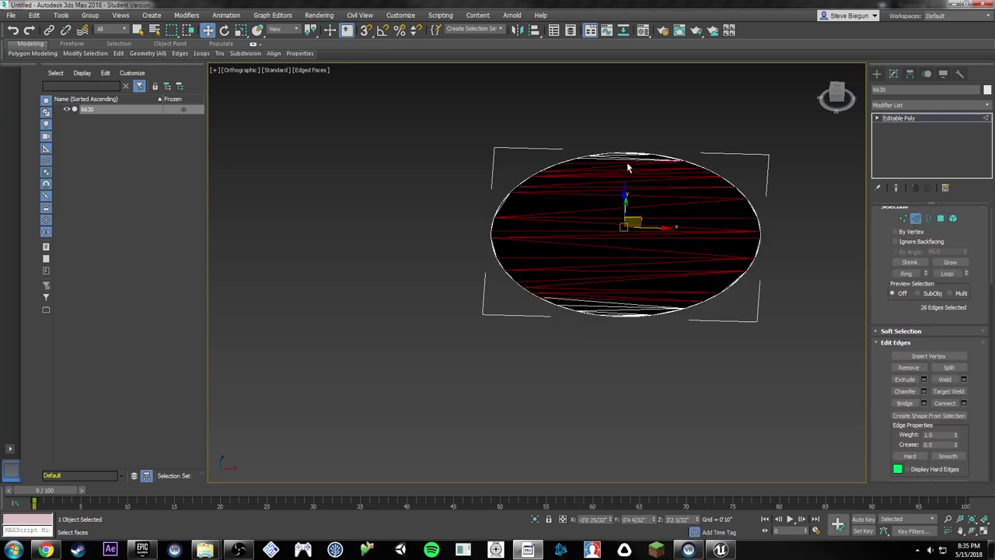
key(ctrl+d)
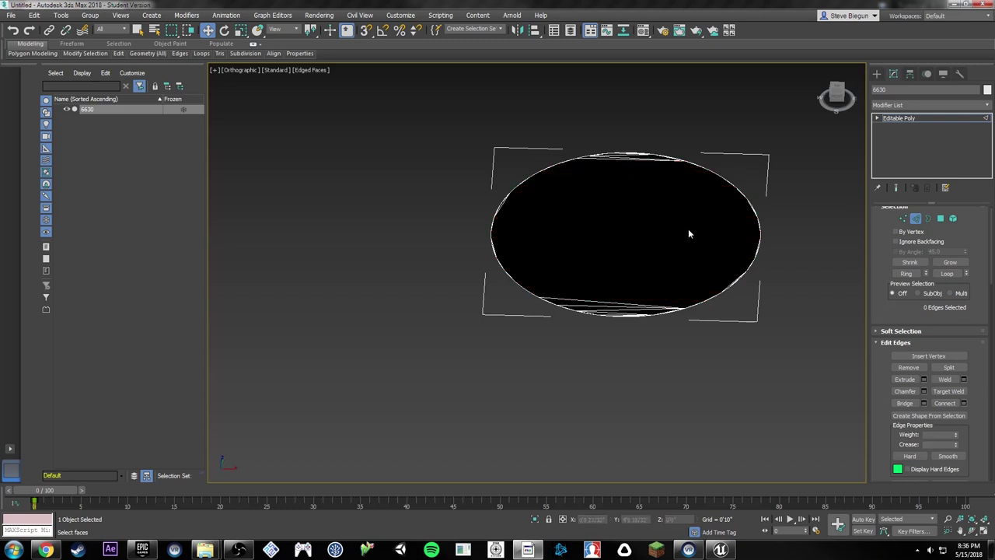
Step: Select the leftover diagonal edges near the front rim of the tabletop's upper face and remove them
scroll(644, 264, up, 5)
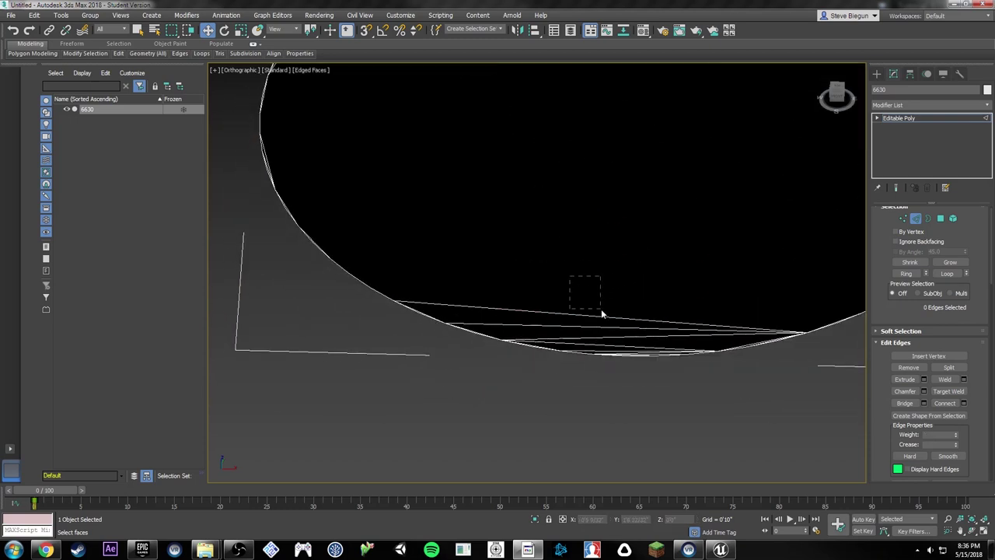
drag(651, 354, 649, 350)
scroll(645, 359, up, 5)
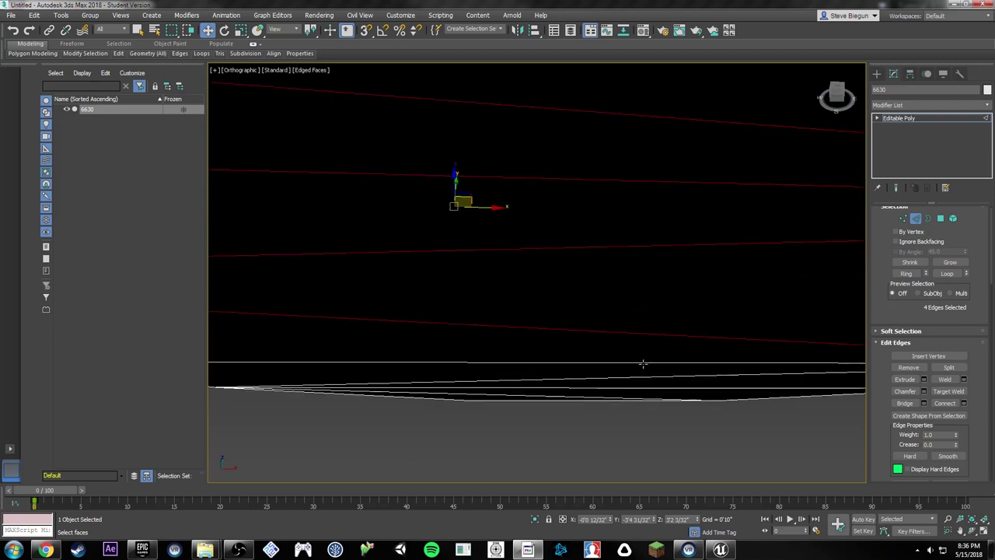
drag(568, 346, 524, 394)
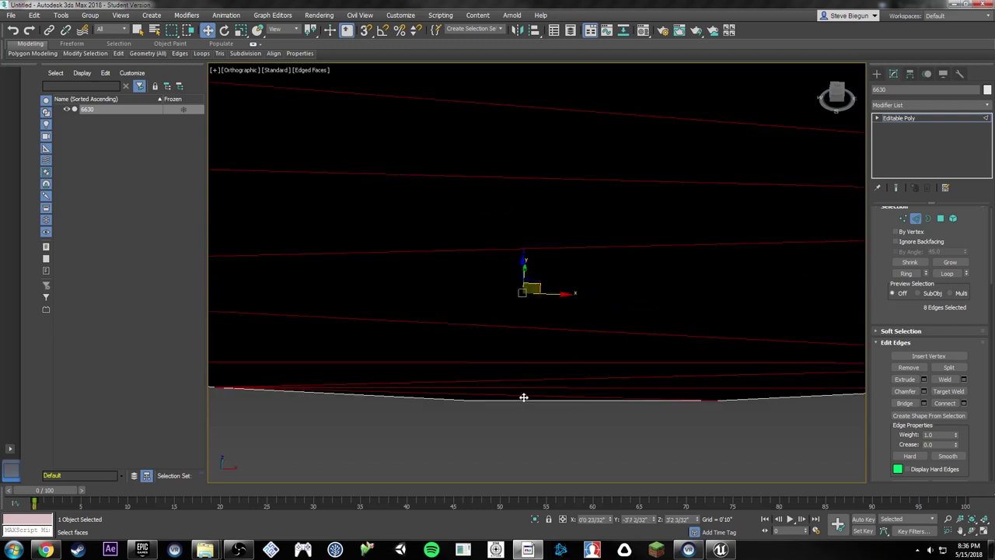
scroll(535, 352, down, 3)
click(542, 349)
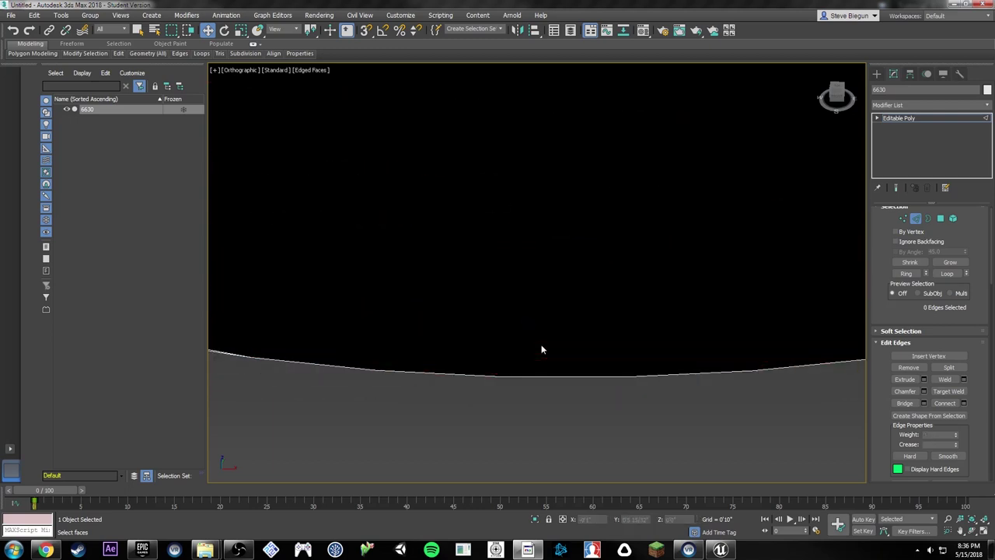
Step: Select the leftover diagonal edges along the front-right rim of the tabletop's upper face
scroll(541, 349, down, 7)
middle_drag(673, 195, 585, 303)
scroll(584, 300, up, 10)
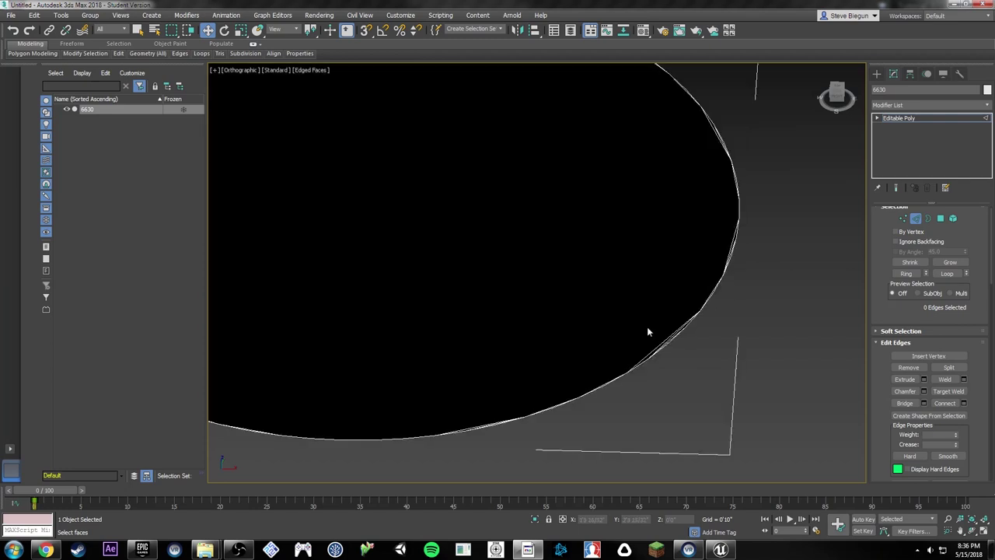
drag(702, 353, 728, 403)
scroll(690, 325, down, 5)
middle_drag(685, 208, 546, 323)
scroll(667, 268, up, 5)
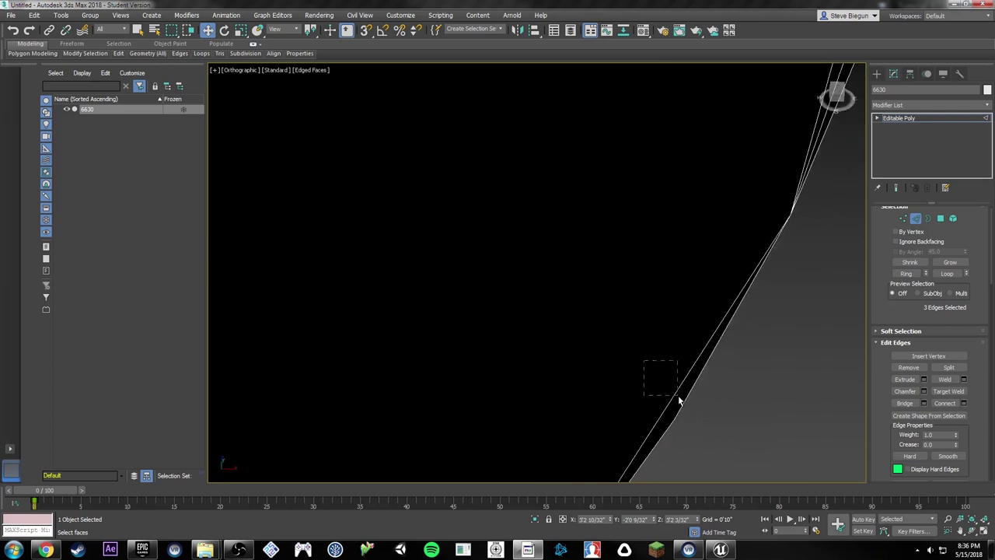
ctrl+drag(679, 397, 679, 397)
middle_drag(655, 244, 600, 310)
middle_drag(647, 191, 613, 277)
ctrl+drag(617, 313, 638, 330)
scroll(595, 257, down, 5)
middle_drag(583, 168, 593, 261)
scroll(629, 298, up, 3)
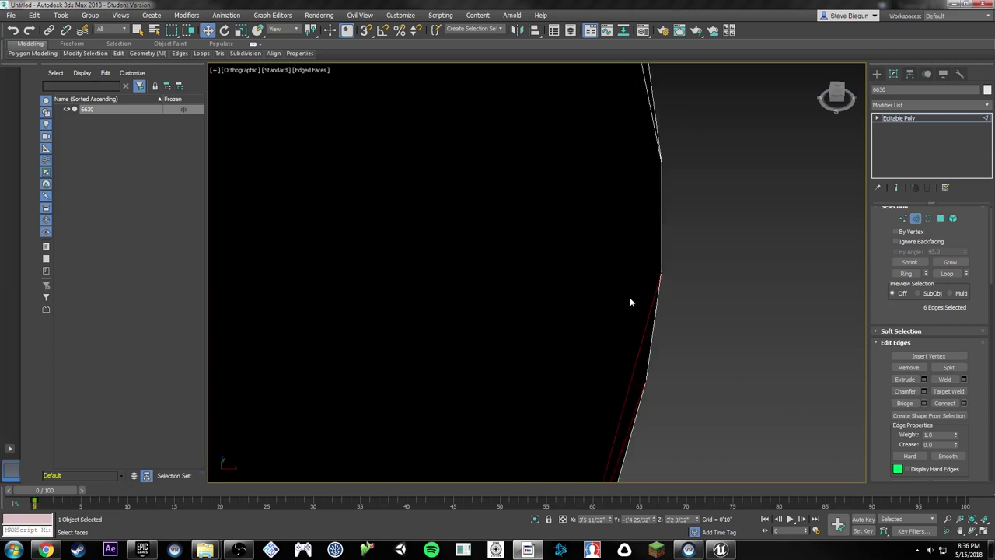
Step: Add the thin diagonal edges along the right side of the tabletop's rim to the edge selection
alt+middle_drag(629, 298, 601, 276)
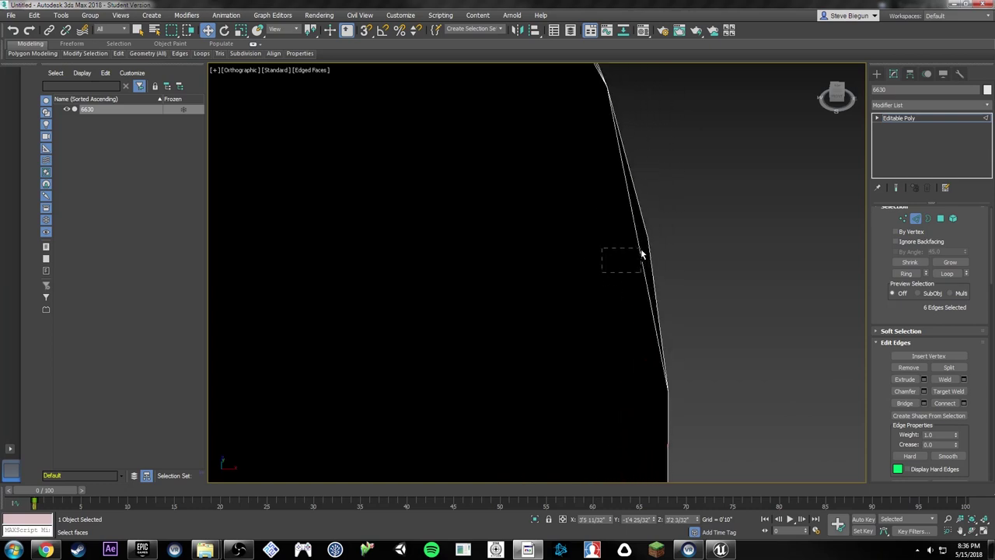
ctrl+drag(642, 253, 642, 253)
alt+middle_drag(575, 229, 590, 280)
ctrl+drag(637, 242, 637, 243)
alt+middle_drag(638, 244, 633, 311)
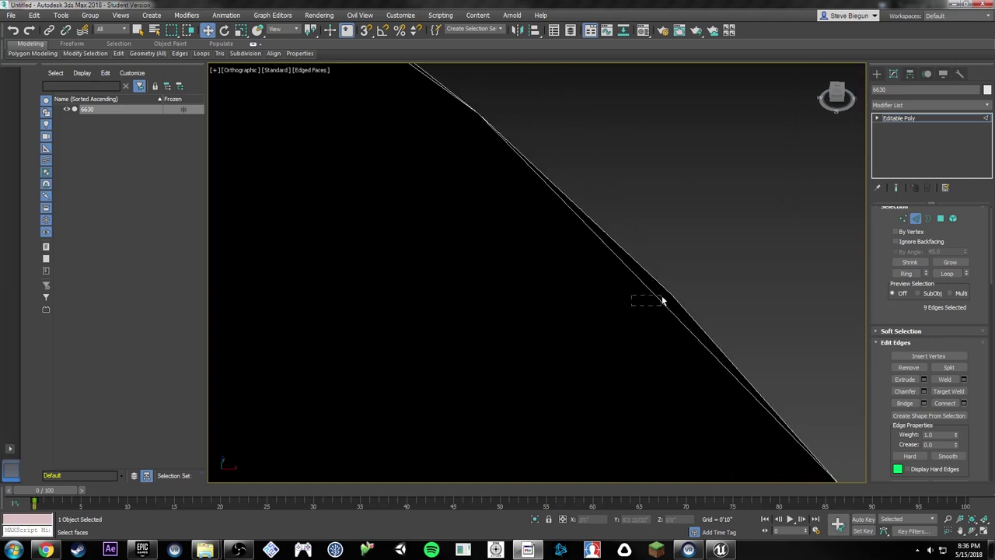
Step: Extend the edge selection with the diagonal edges along the rear-right curve of the tabletop's rim
ctrl+drag(661, 299, 662, 300)
alt+middle_drag(663, 300, 553, 256)
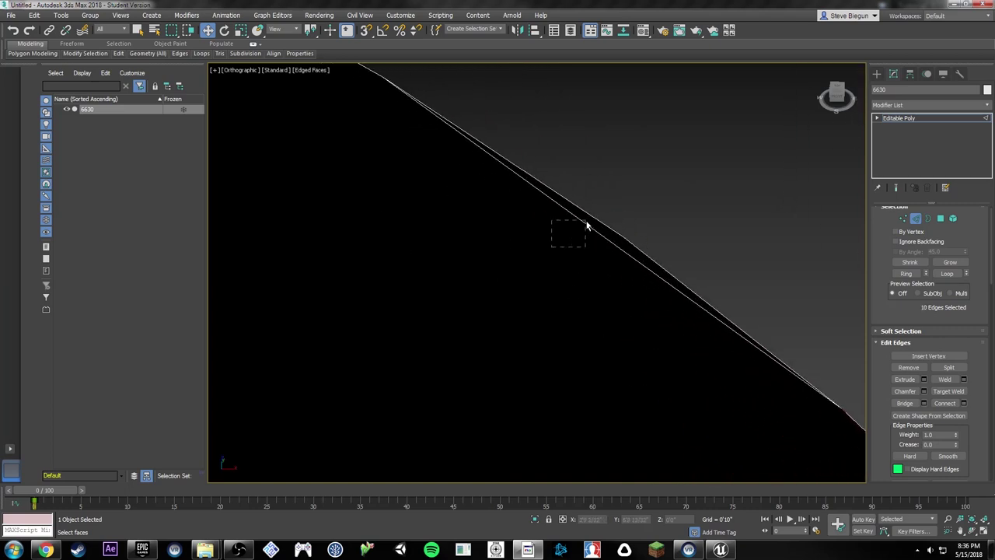
ctrl+drag(586, 225, 588, 226)
alt+middle_drag(588, 226, 515, 206)
ctrl+drag(554, 200, 557, 193)
alt+middle_drag(557, 193, 544, 228)
Step: Add the diagonal edges running along the rear rim of the tabletop's upper face to the selection
ctrl+drag(436, 153, 436, 153)
alt+middle_drag(437, 153, 626, 205)
ctrl+drag(626, 205, 603, 162)
alt+middle_drag(603, 162, 657, 218)
ctrl+drag(636, 193, 635, 195)
alt+middle_drag(635, 195, 587, 250)
ctrl+click(384, 189)
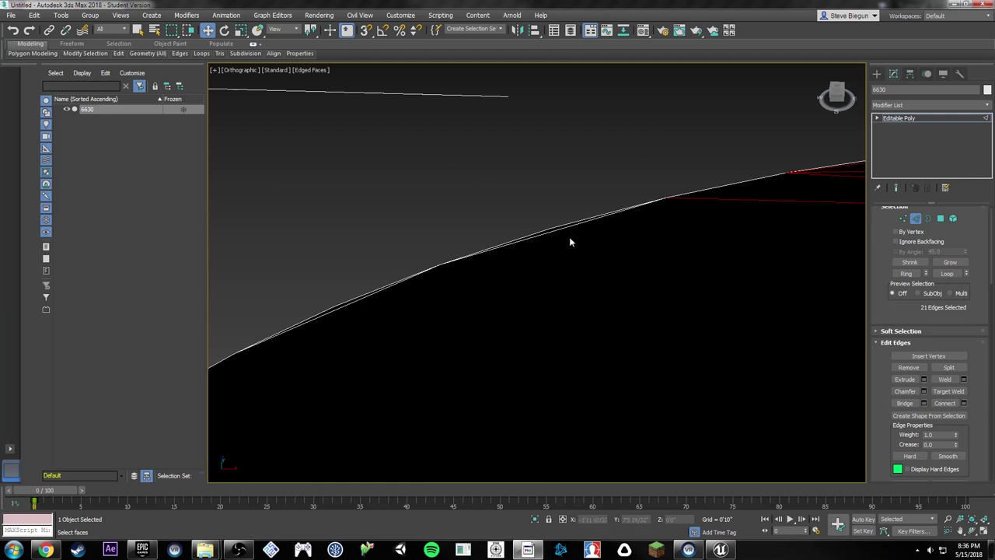
Step: Add the diagonal edges along the rear-left curve of the tabletop's rim to the selection
ctrl+click(558, 233)
alt+middle_drag(558, 226, 674, 189)
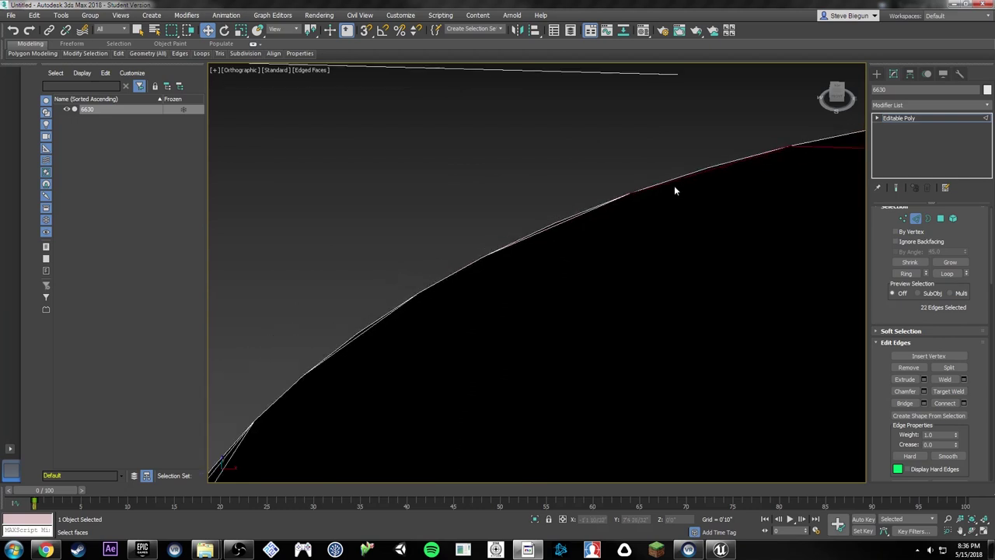
scroll(556, 237, up, 4)
ctrl+click(551, 202)
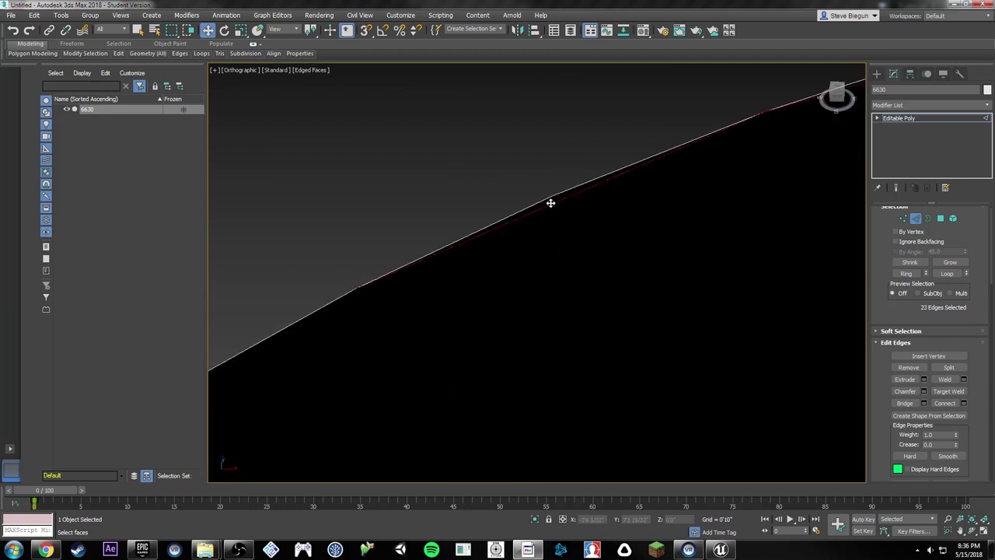
alt+middle_drag(551, 202, 669, 203)
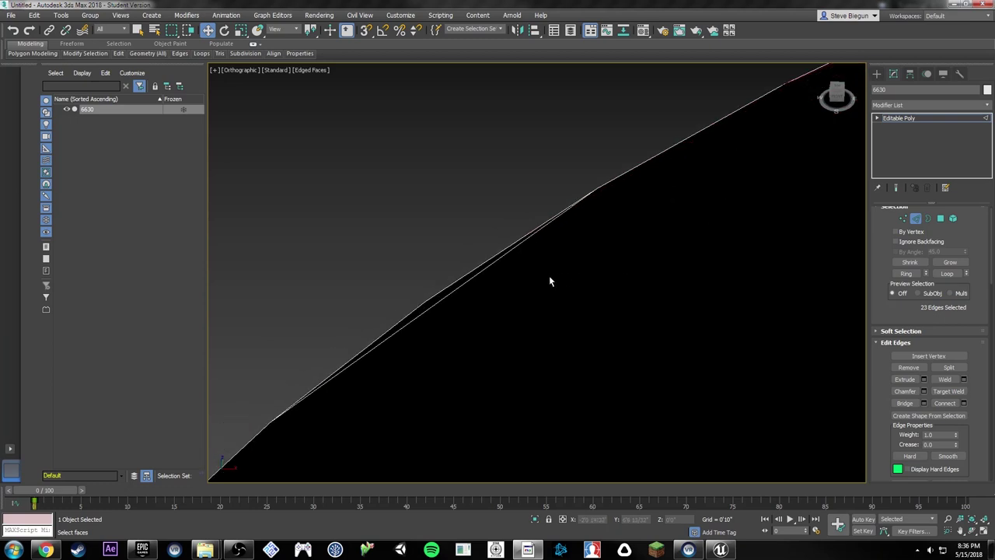
ctrl+click(464, 292)
alt+middle_drag(457, 289, 568, 277)
ctrl+drag(544, 279, 542, 277)
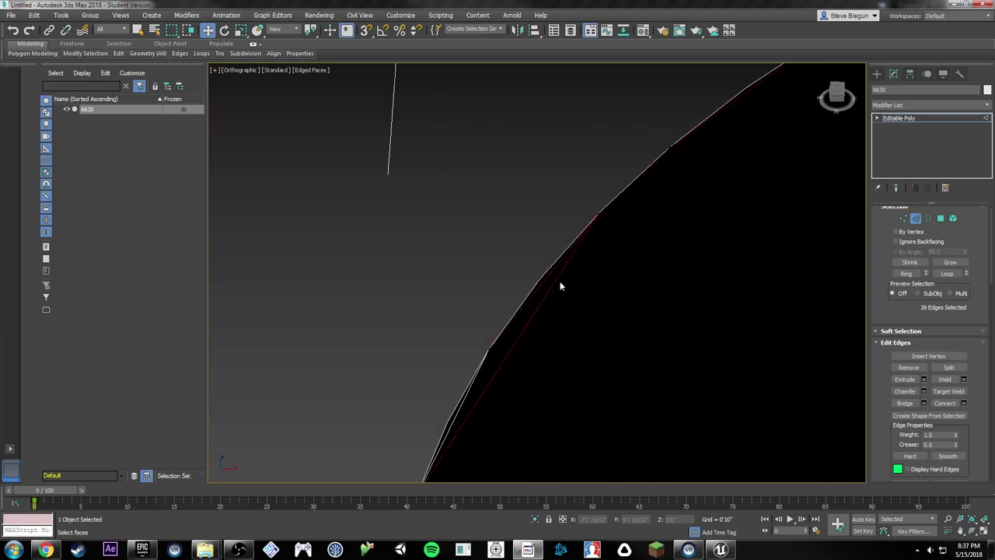
Step: Continue the edge selection with the diagonal edges along the left side of the tabletop's rim
middle_drag(560, 284, 635, 145)
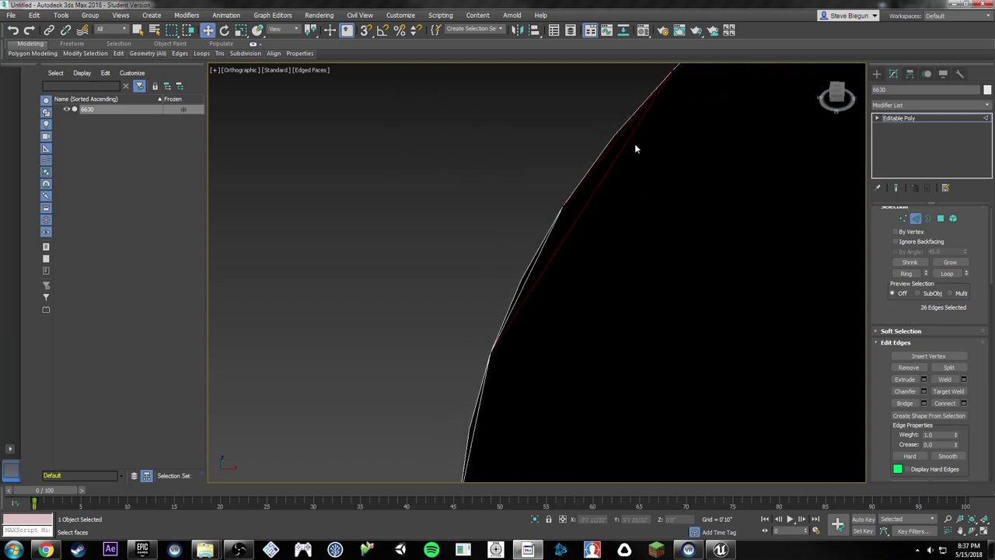
ctrl+click(530, 283)
alt+middle_drag(529, 283, 514, 333)
ctrl+click(493, 277)
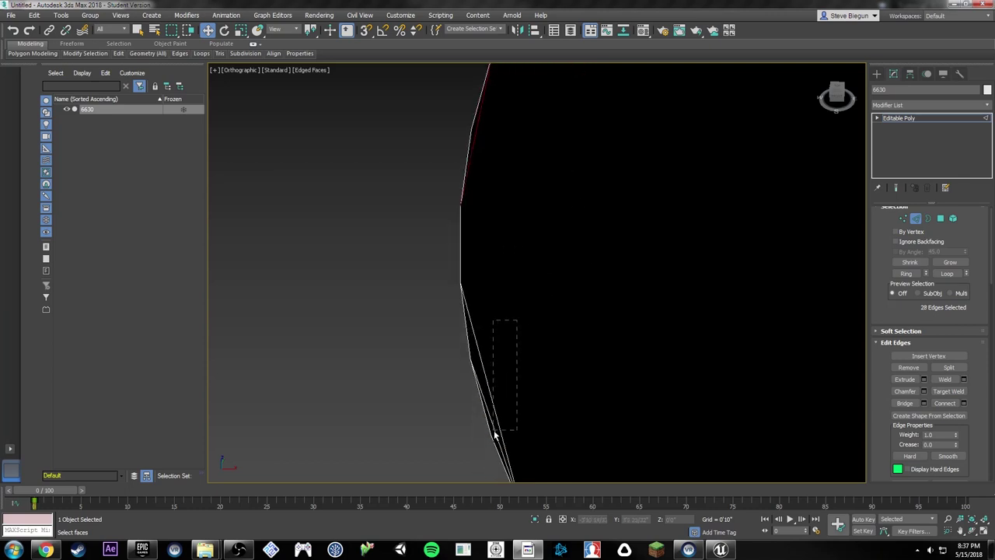
Step: Add the redundant chord edges along the front-left section of the round tabletop's rim to the edge selection
ctrl+drag(494, 435, 494, 434)
alt+middle_drag(620, 348, 496, 253)
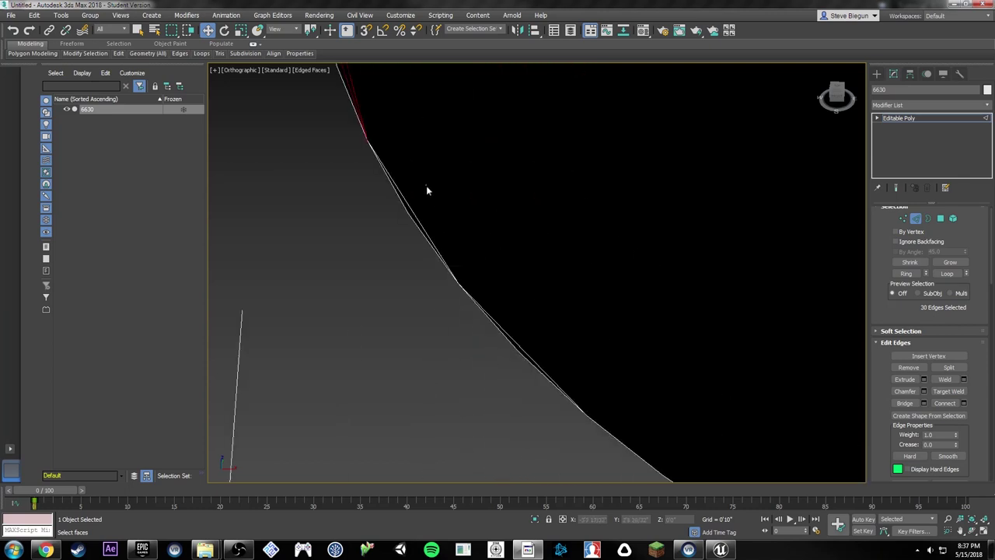
ctrl+click(529, 360)
alt+middle_drag(529, 360, 613, 354)
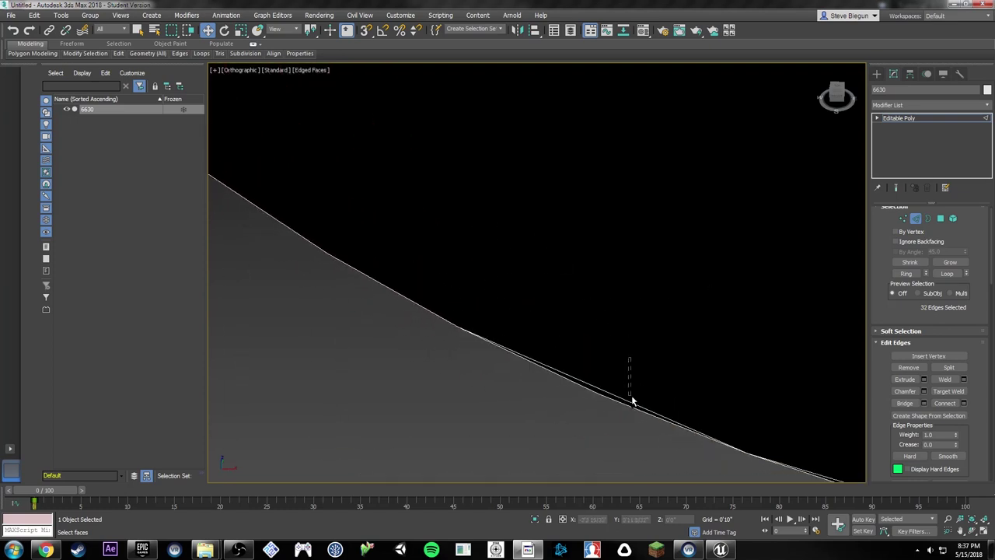
alt+middle_drag(613, 402, 549, 291)
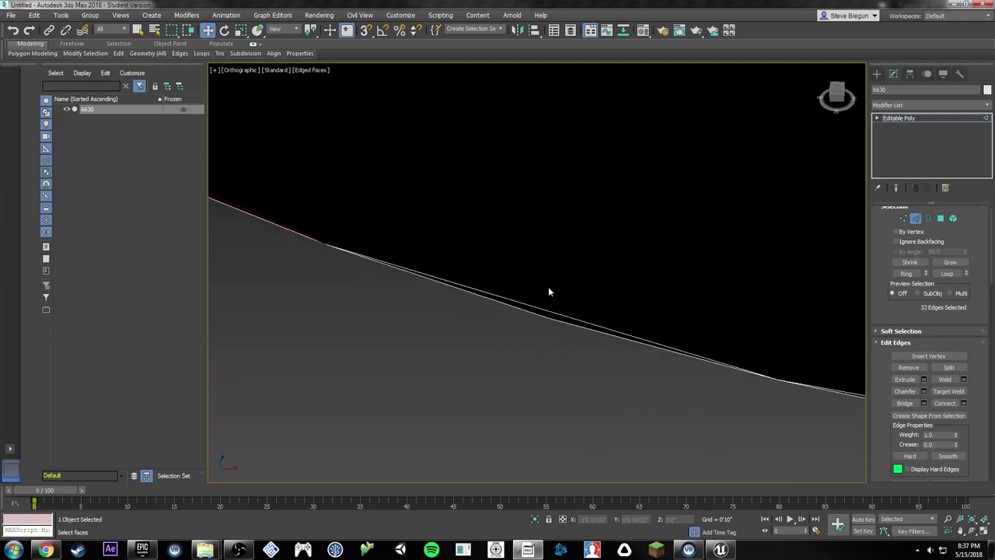
ctrl+click(547, 318)
ctrl+click(252, 214)
middle_drag(673, 312, 455, 237)
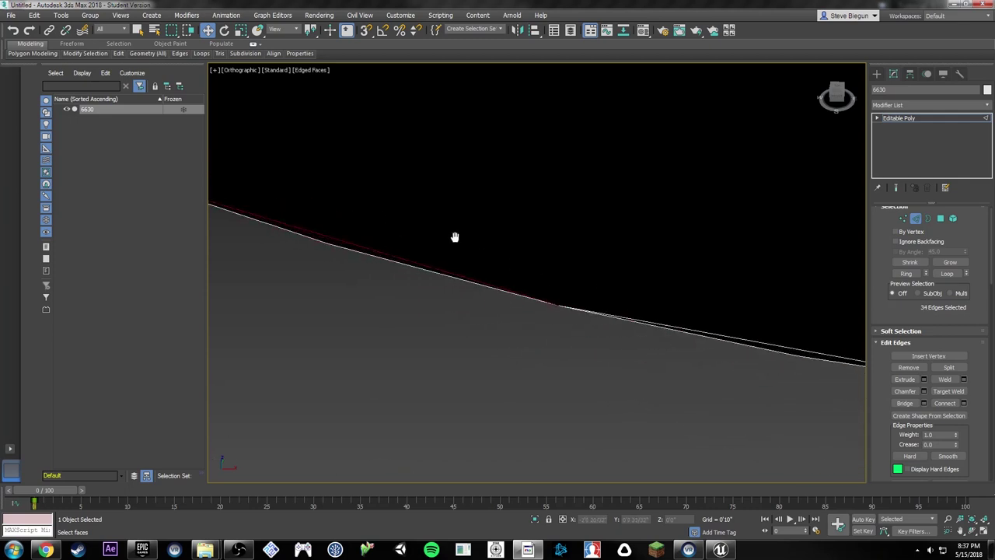
ctrl+click(818, 360)
alt+middle_drag(817, 360, 615, 265)
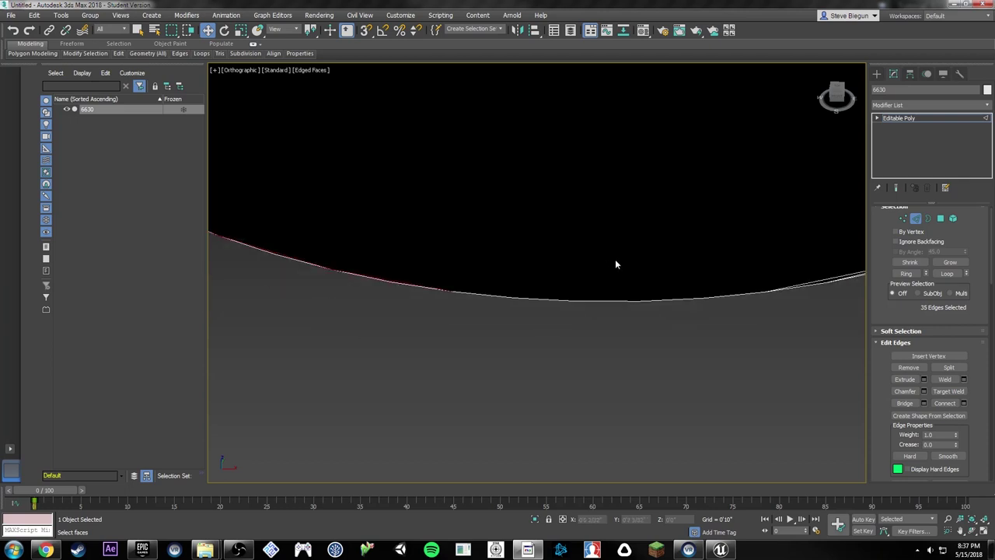
Step: Extend the edge selection with the redundant chord edges along the front-right section of the tabletop's rim
alt+middle_drag(764, 267, 614, 289)
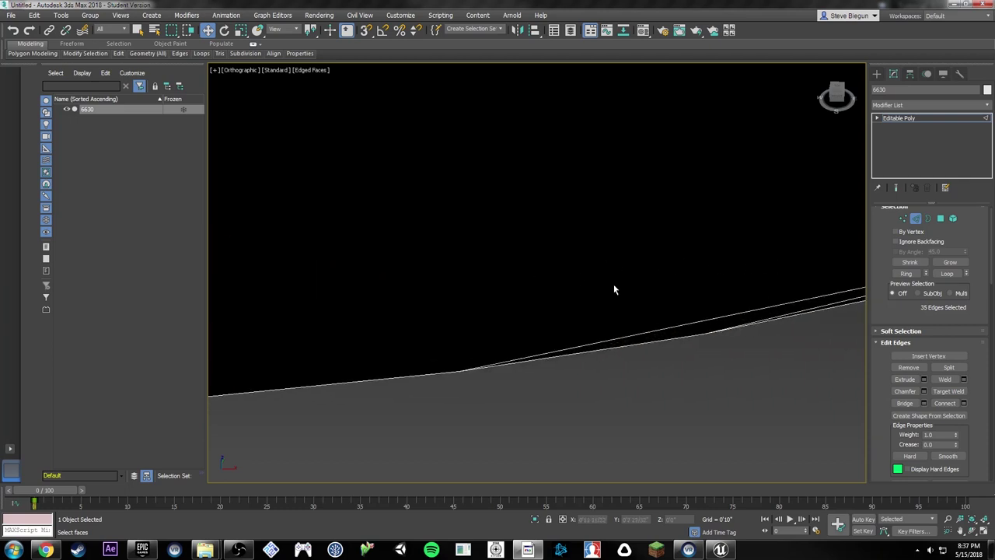
ctrl+click(716, 327)
alt+middle_drag(699, 289, 545, 268)
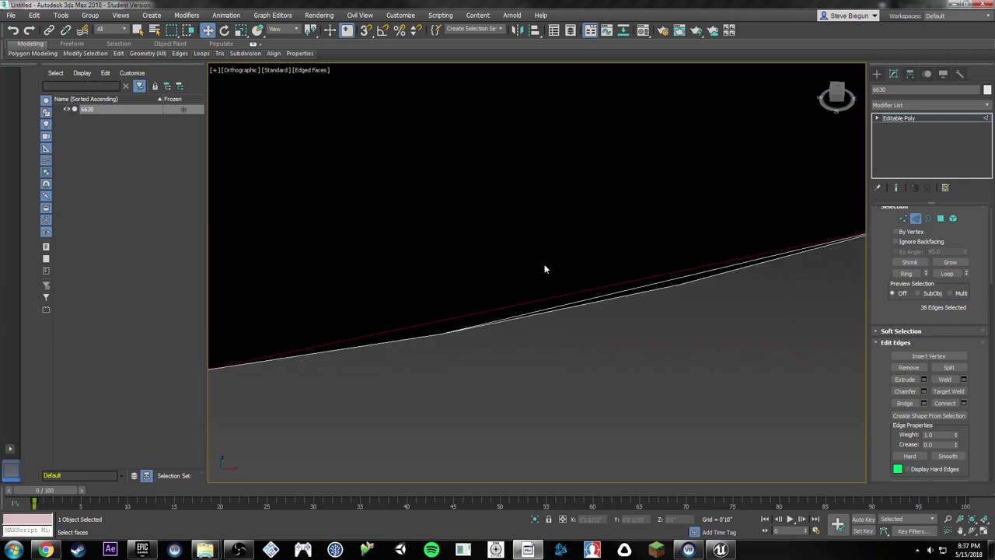
ctrl+click(677, 277)
alt+middle_drag(686, 269, 654, 268)
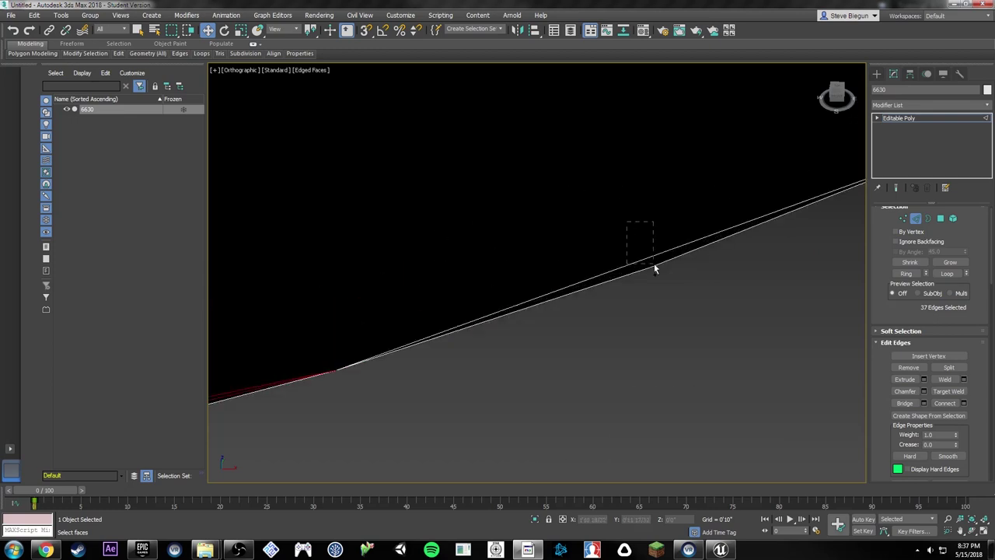
ctrl+drag(654, 265, 657, 272)
middle_drag(708, 221, 457, 319)
middle_drag(807, 153, 460, 302)
ctrl+drag(591, 228, 629, 270)
alt+middle_drag(630, 270, 576, 250)
middle_drag(513, 231, 711, 259)
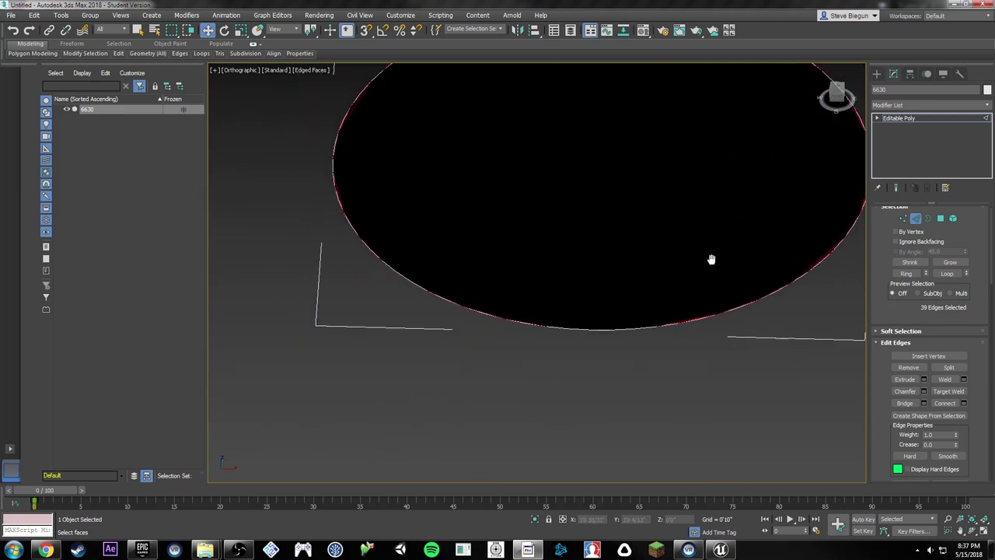
Step: Remove the selected redundant edges from the tabletop and select all of its remaining edges to check the surface
click(712, 260)
scroll(626, 238, down, 2)
middle_drag(626, 237, 584, 347)
key(ctrl+a)
alt+middle_drag(610, 245, 574, 221)
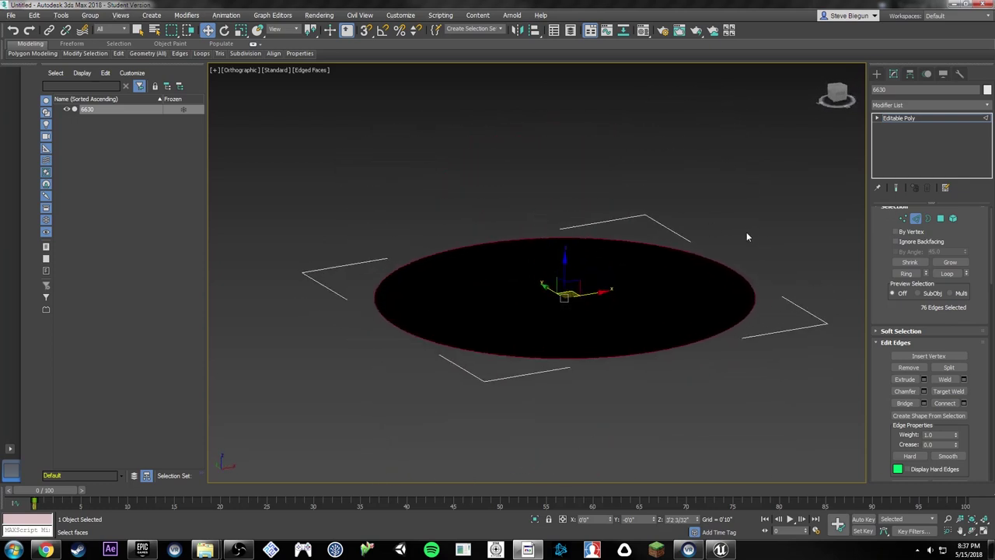
Step: Switch to polygon level and unhide all polygons of the table
click(939, 218)
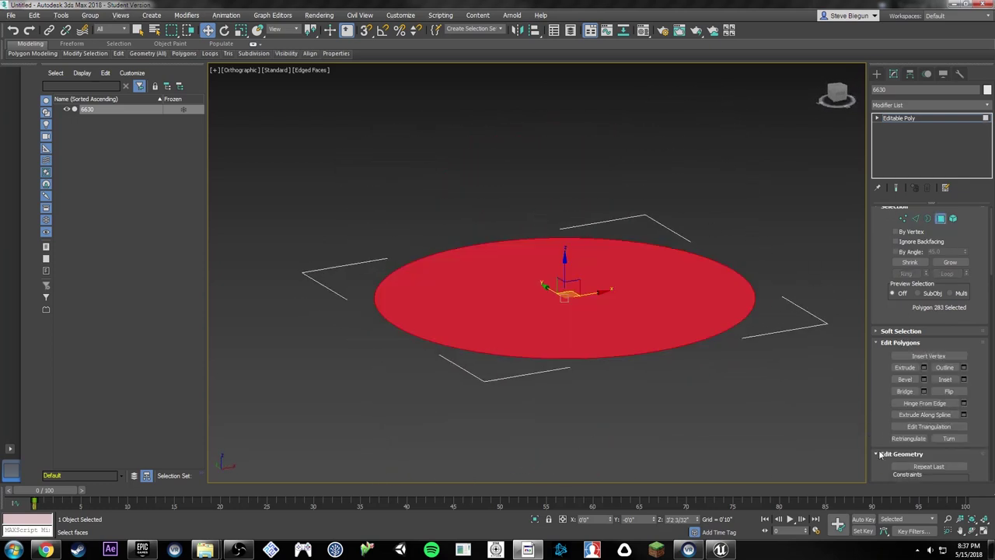
scroll(876, 362, down, 5)
click(948, 381)
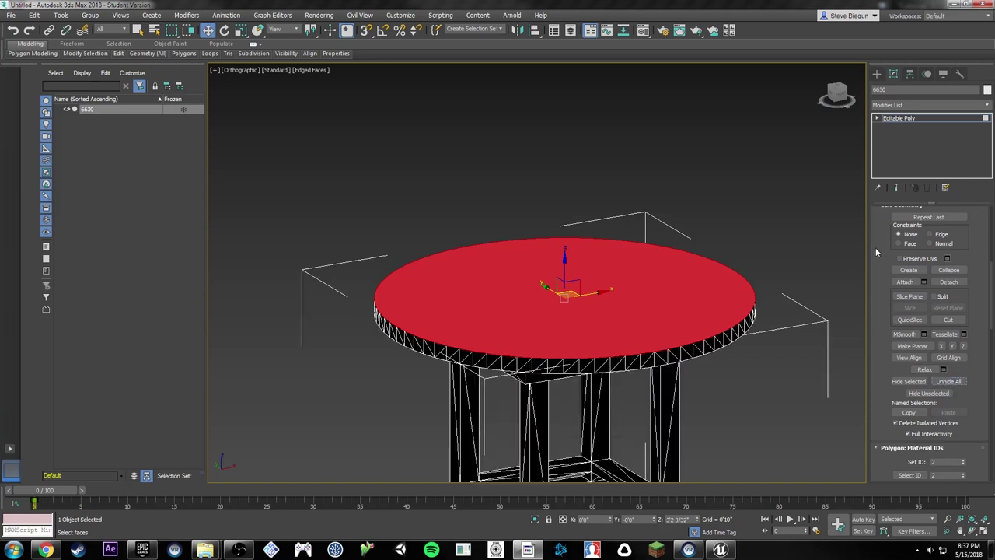
drag(875, 252, 879, 496)
drag(879, 262, 879, 265)
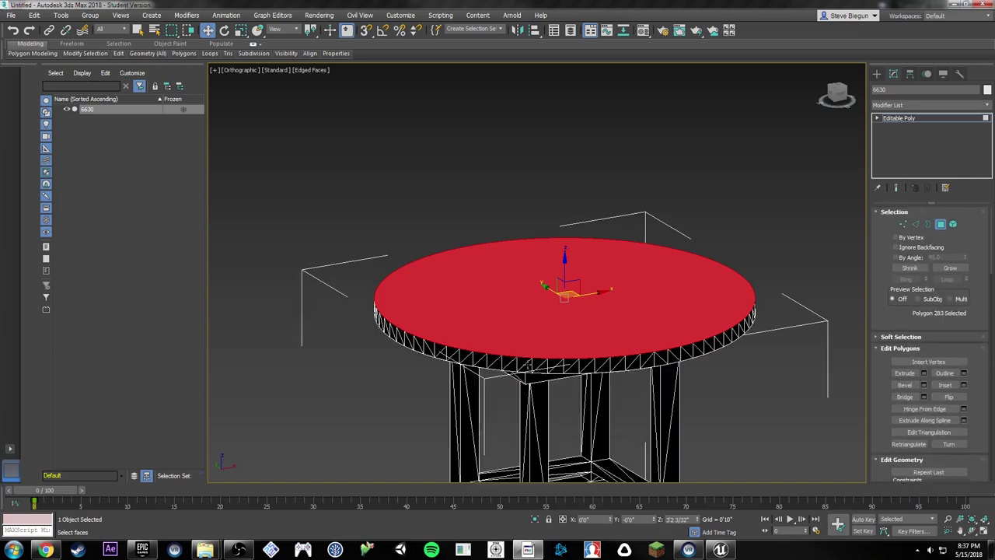
Step: Switch to edge level and select the long diagonal edges on the outer faces of two neighbouring table legs
scroll(468, 362, up, 6)
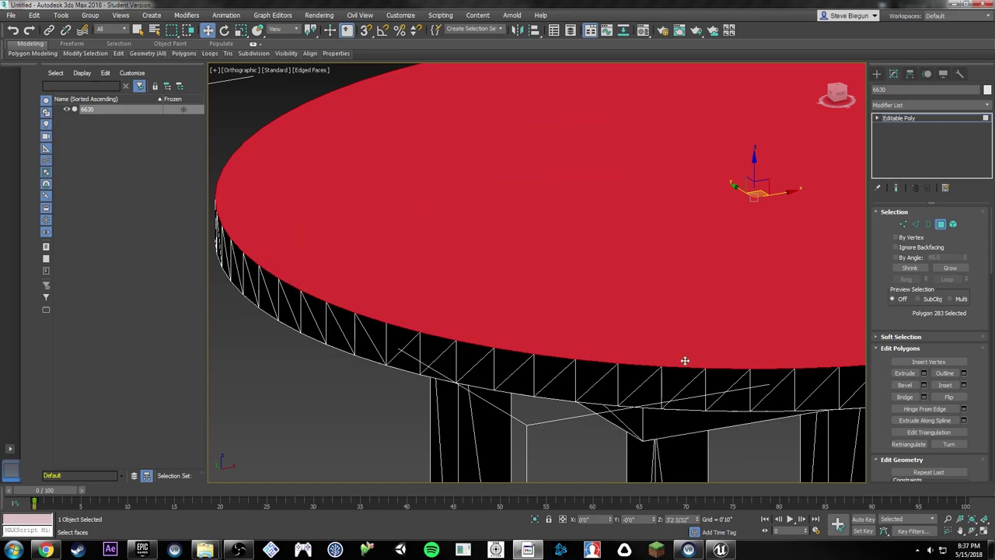
scroll(684, 361, down, 6)
alt+middle_drag(681, 367, 708, 310)
scroll(732, 348, down, 4)
scroll(715, 271, up, 5)
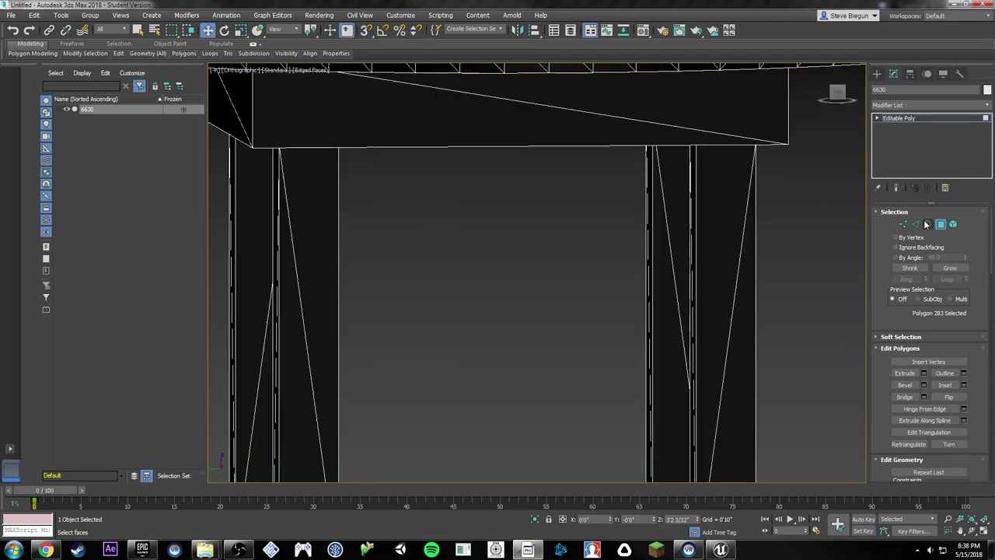
click(916, 224)
click(734, 308)
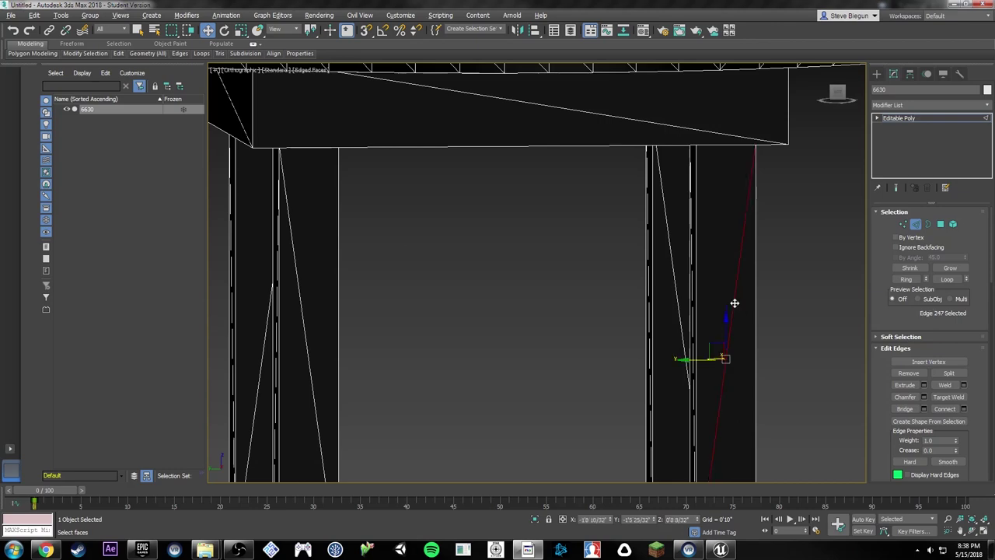
mouse_move(733, 300)
alt+middle_down()
mouse_move(753, 300)
mouse_move(724, 305)
alt+middle_up()
ctrl+click(760, 311)
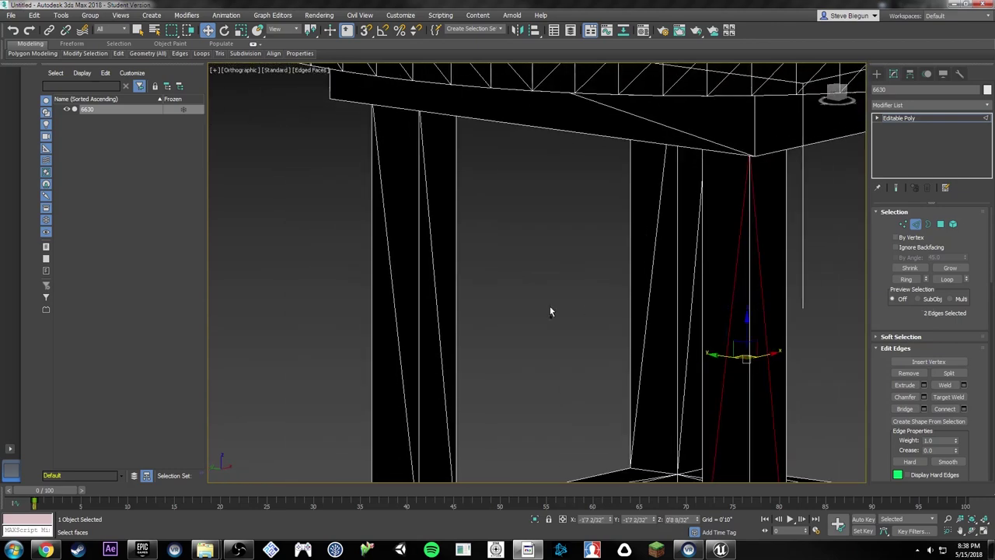
ctrl+click(394, 319)
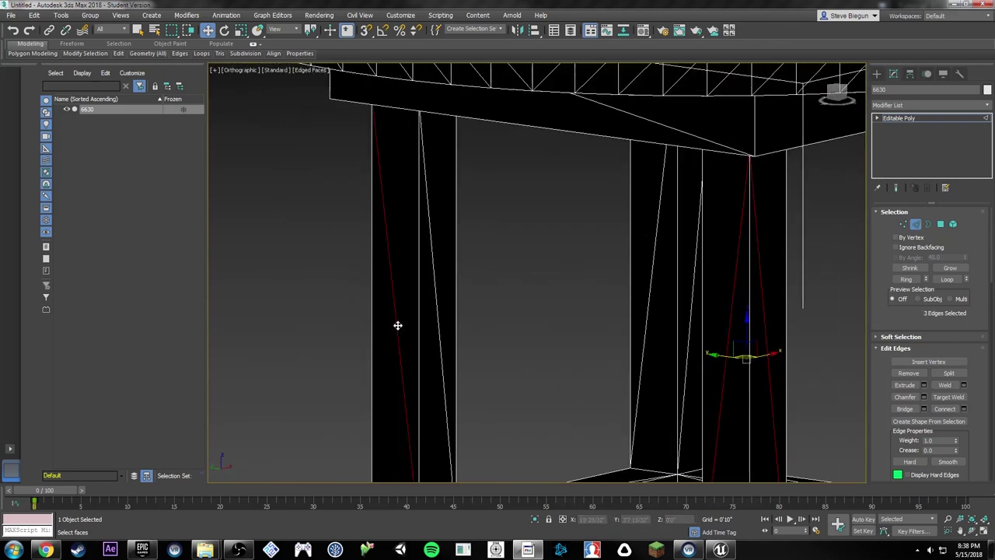
ctrl+click(438, 319)
Step: Add the long diagonal edges on the outer faces of the other two legs to the selection
alt+middle_drag(437, 319, 653, 279)
ctrl+click(674, 278)
ctrl+click(393, 315)
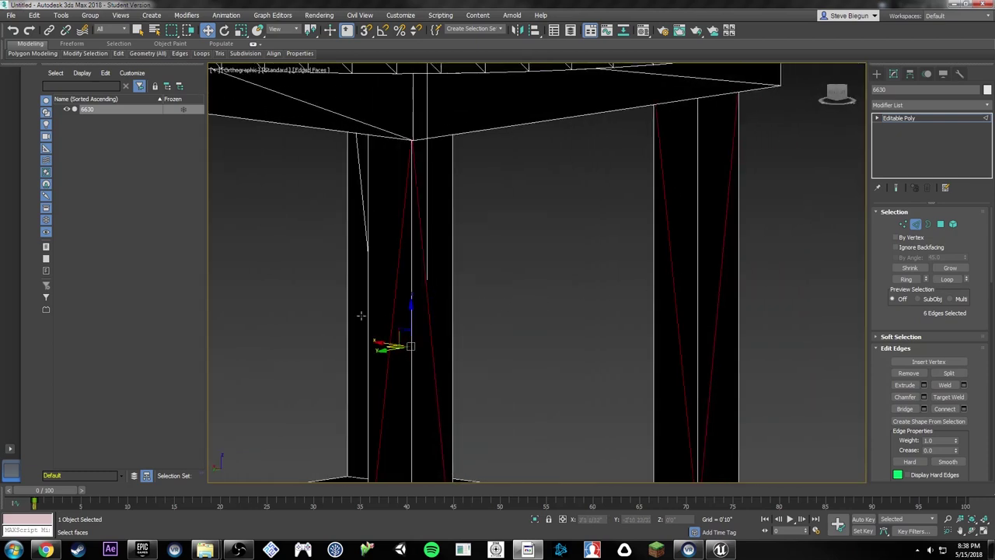
alt+middle_drag(489, 292, 373, 286)
ctrl+click(244, 273)
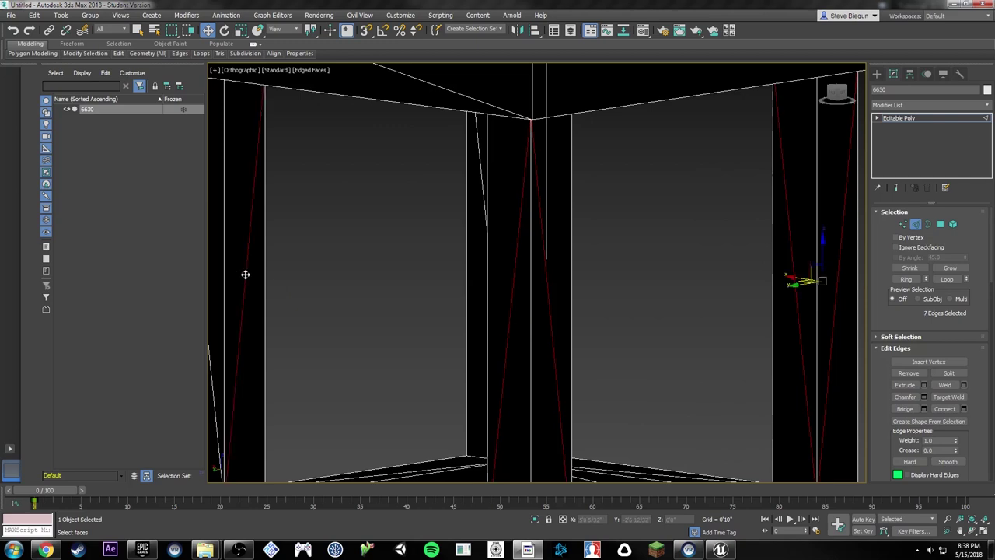
middle_drag(244, 273, 422, 279)
ctrl+click(380, 288)
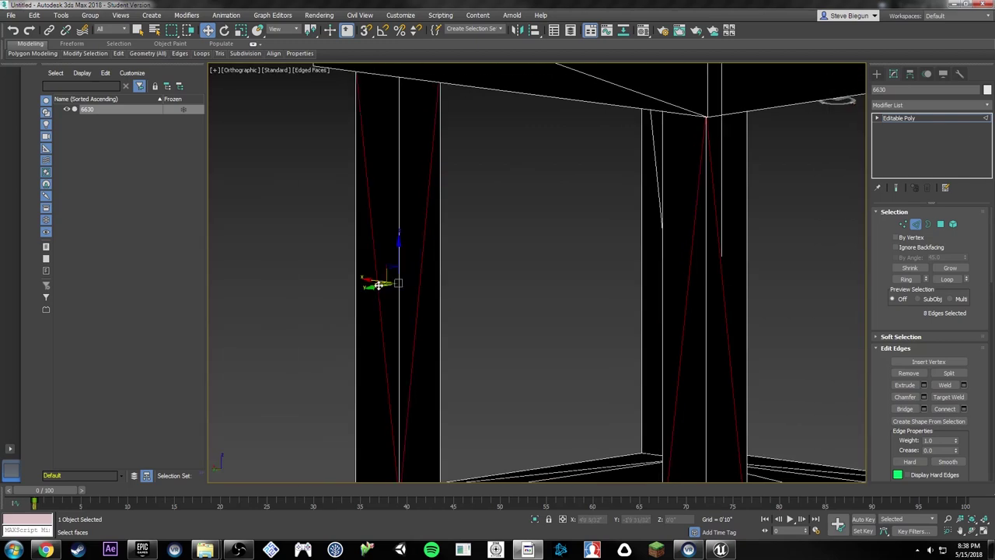
Step: Add four long diagonal edges on the inner faces of the legs to the selection
ctrl+click(655, 176)
alt+middle_drag(644, 278, 614, 289)
ctrl+click(613, 289)
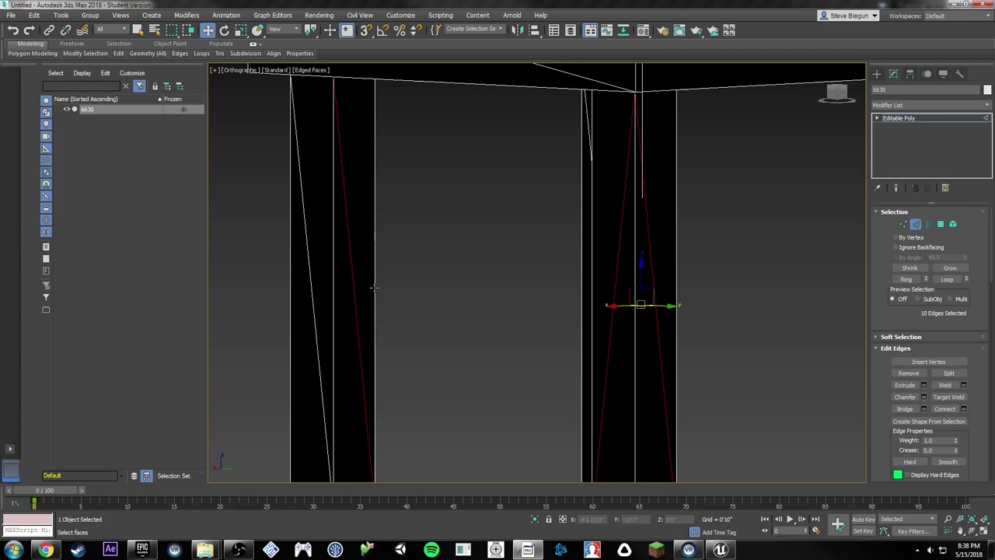
ctrl+click(311, 280)
middle_drag(739, 278, 466, 264)
ctrl+click(628, 244)
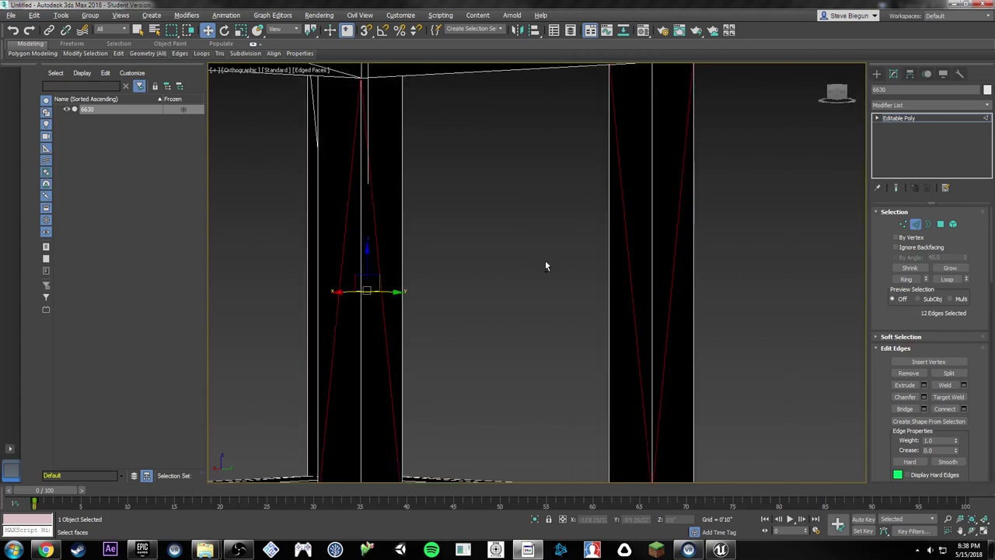
Step: Add the remaining long diagonal edges on the legs' inner faces to the selection
alt+middle_drag(547, 267, 430, 278)
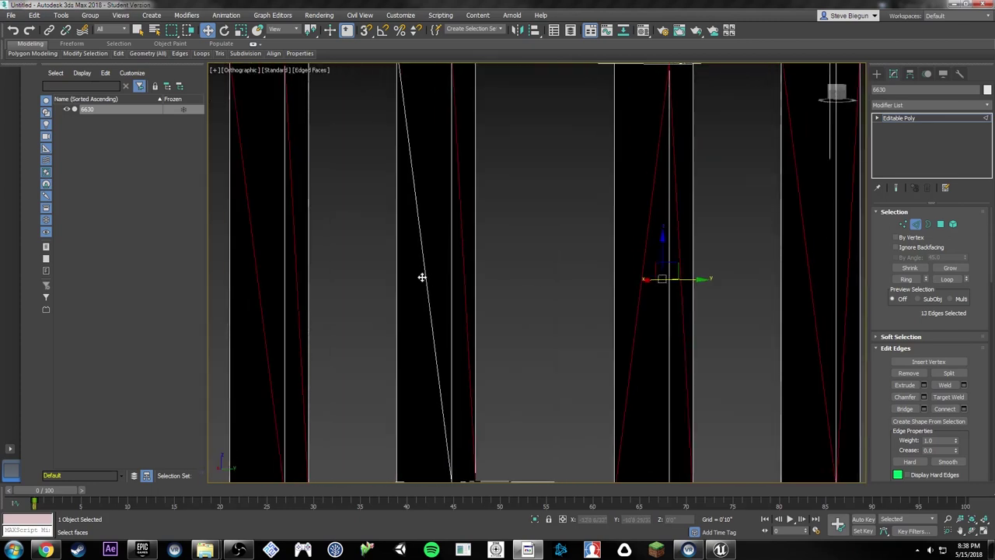
scroll(589, 280, down, 4)
ctrl+click(507, 268)
alt+middle_drag(506, 269, 633, 294)
ctrl+click(565, 311)
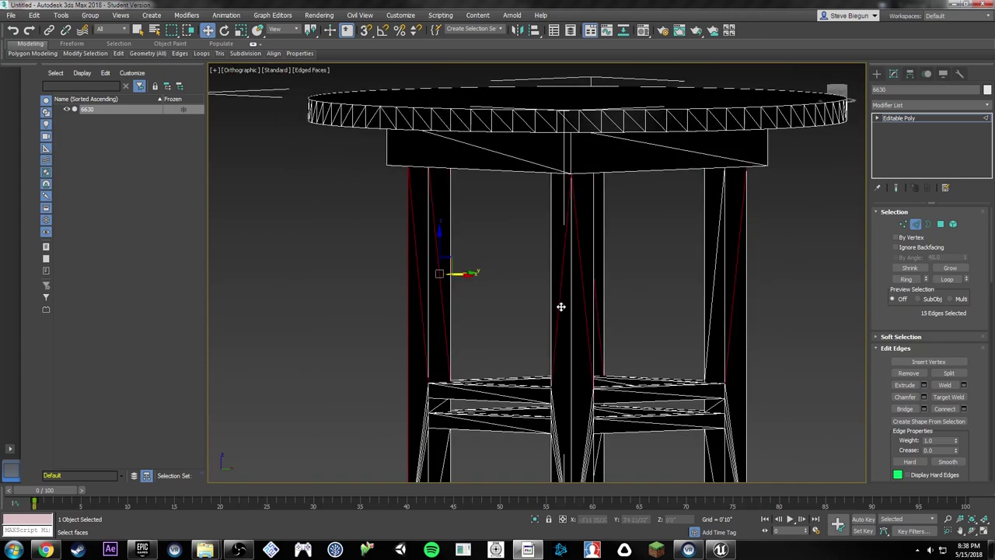
ctrl+click(716, 302)
Step: Add all edges of the four legs that reach below the crossbars to the selection
middle_drag(674, 375, 651, 239)
ctrl+click(687, 345)
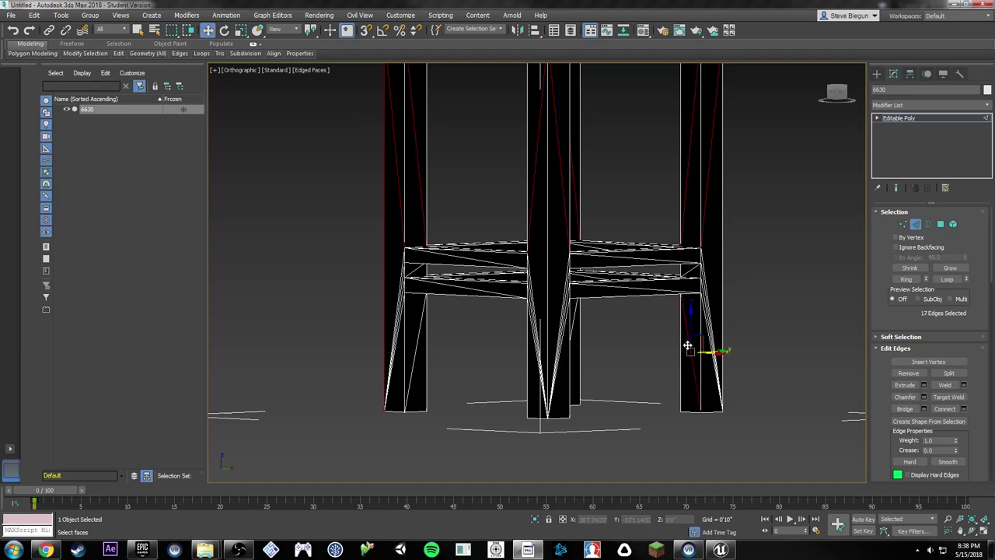
key(ctrl+z)
alt+middle_drag(714, 288, 611, 288)
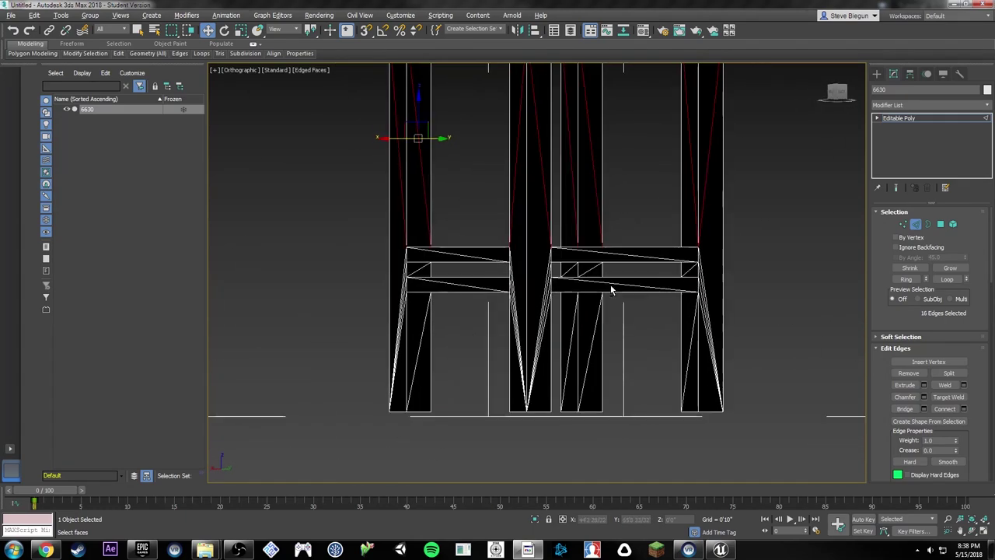
drag(325, 346, 776, 439)
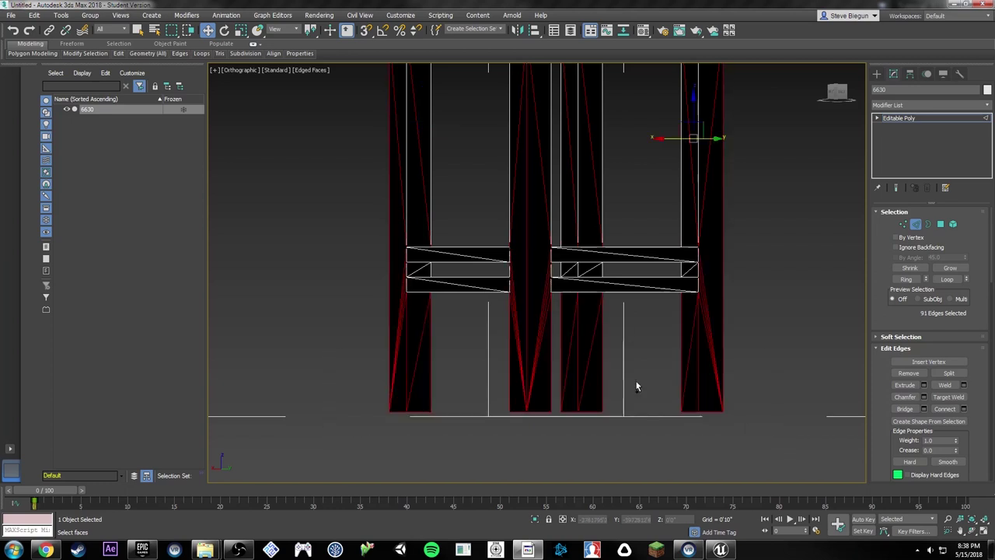
Step: Extend the selection with the leg edges between the crossbars and the vertical leg edges above them
middle_drag(483, 289, 540, 327)
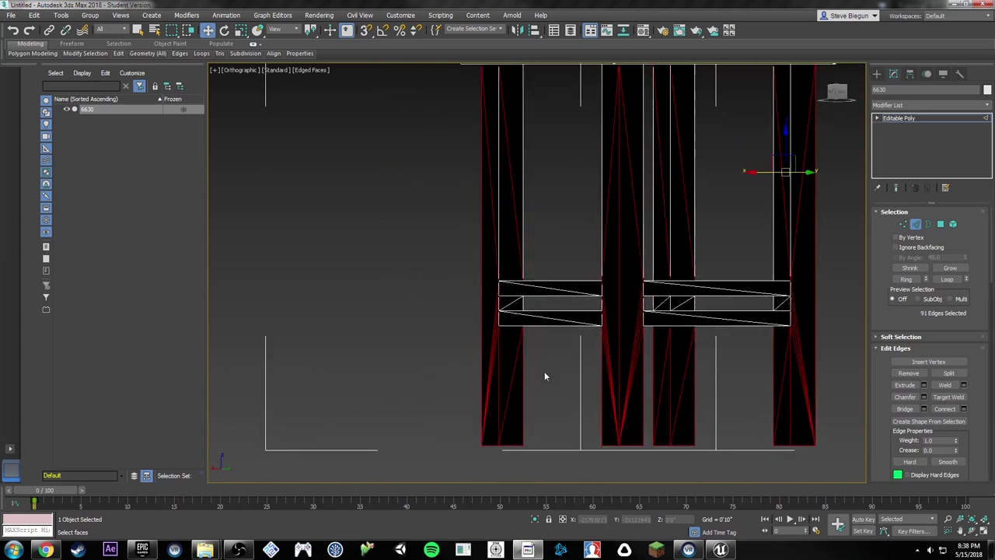
ctrl+drag(559, 245, 432, 267)
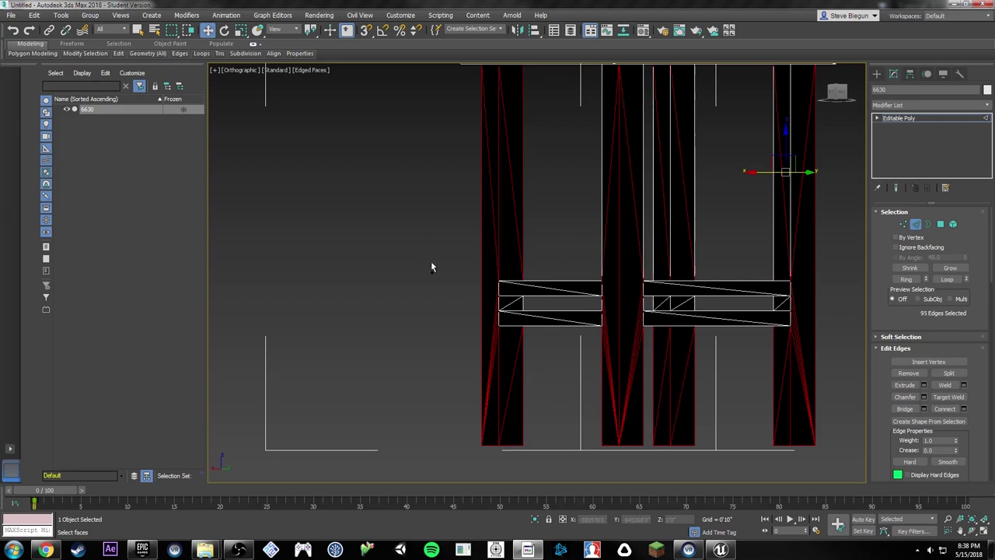
ctrl+drag(460, 310, 461, 310)
ctrl+drag(747, 309, 807, 314)
middle_drag(826, 171, 798, 271)
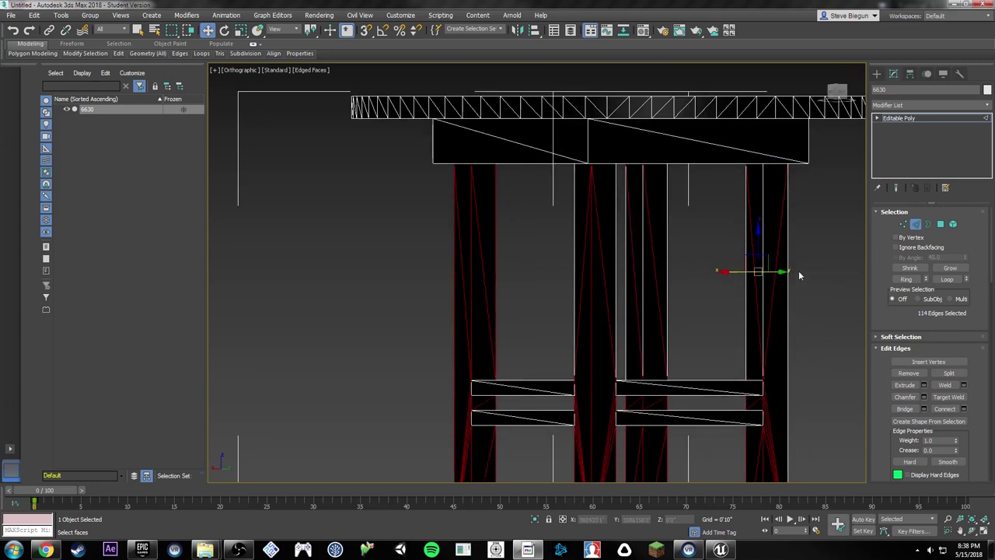
ctrl+drag(468, 290, 467, 286)
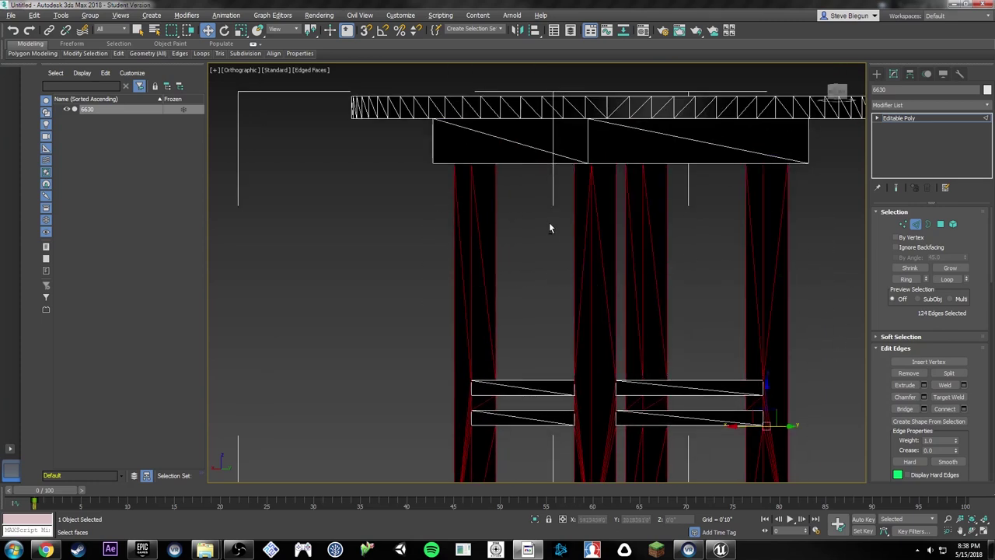
Step: Deselect the vertical outline edges and bottom edges of the leftmost leg
alt+drag(496, 211, 496, 211)
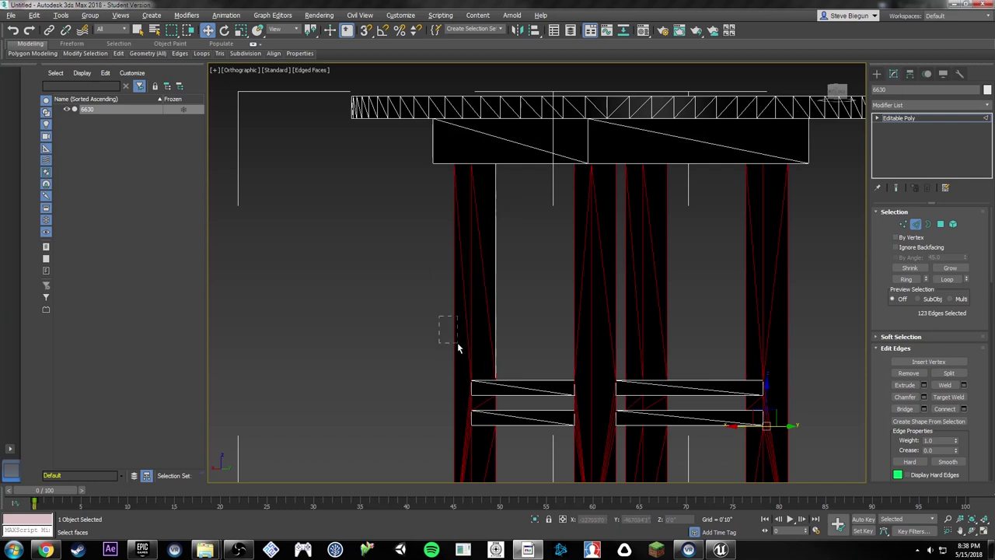
alt+drag(456, 347, 458, 347)
middle_drag(478, 349, 483, 222)
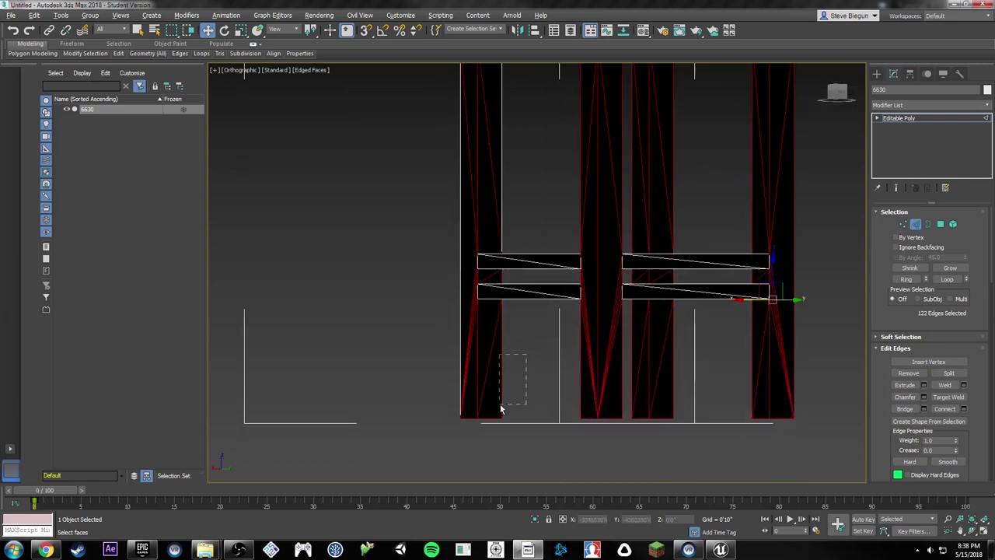
alt+drag(501, 405, 499, 405)
alt+drag(509, 278, 499, 279)
alt+drag(489, 423, 464, 409)
scroll(462, 420, up, 7)
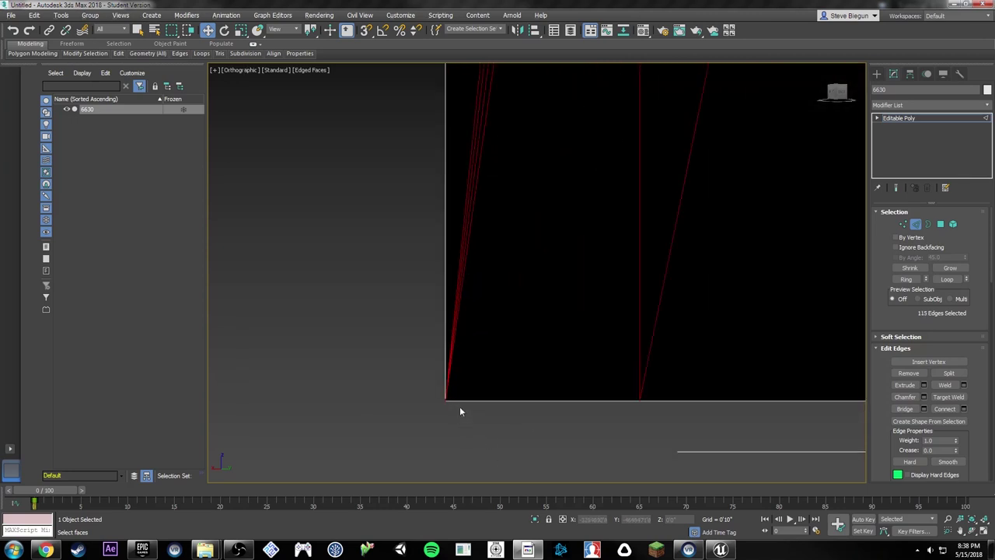
scroll(447, 392, down, 7)
middle_drag(596, 379, 553, 380)
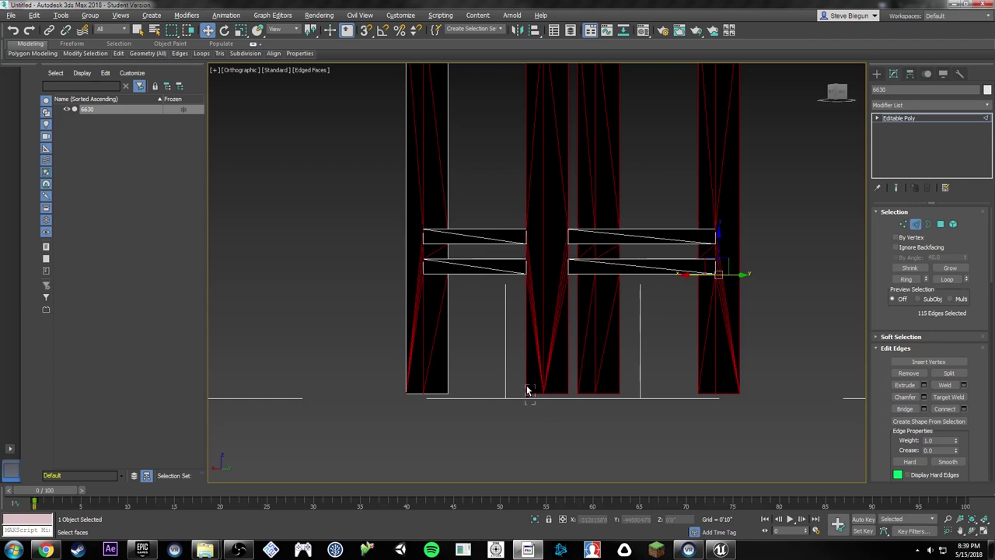
Step: Deselect the bottom edges, the vertical corner edge and both vertical outline edges of the front middle leg
alt+drag(526, 387, 570, 389)
alt+click(541, 252)
middle_drag(542, 251, 545, 360)
alt+click(527, 224)
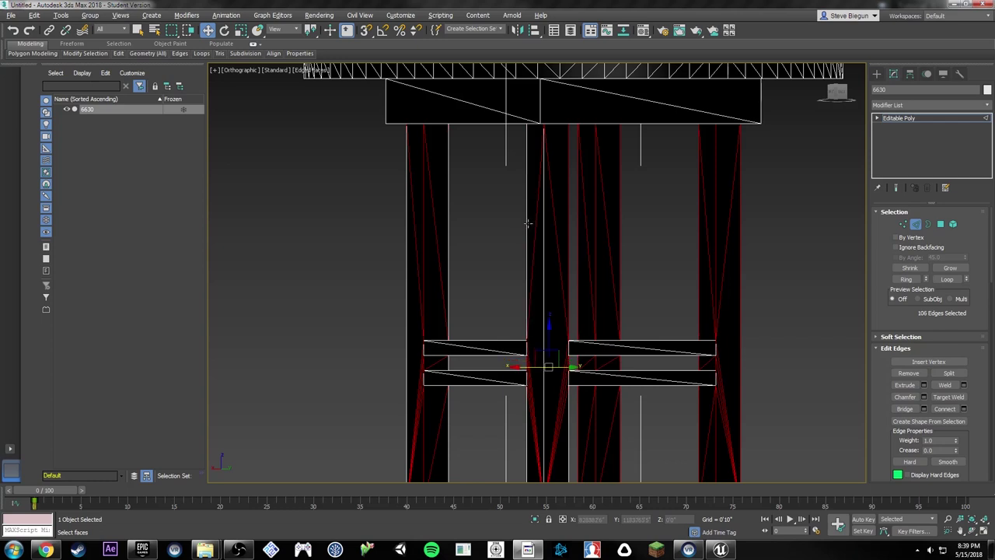
alt+click(569, 161)
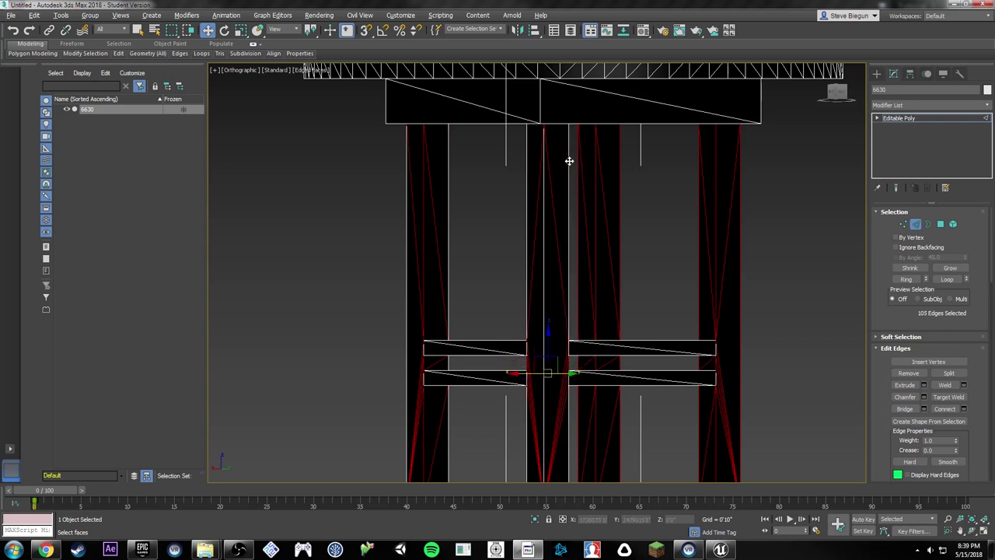
Step: Deselect the vertical and bottom outline edges of the back leg seen beside the front middle leg
alt+click(578, 264)
alt+click(596, 247)
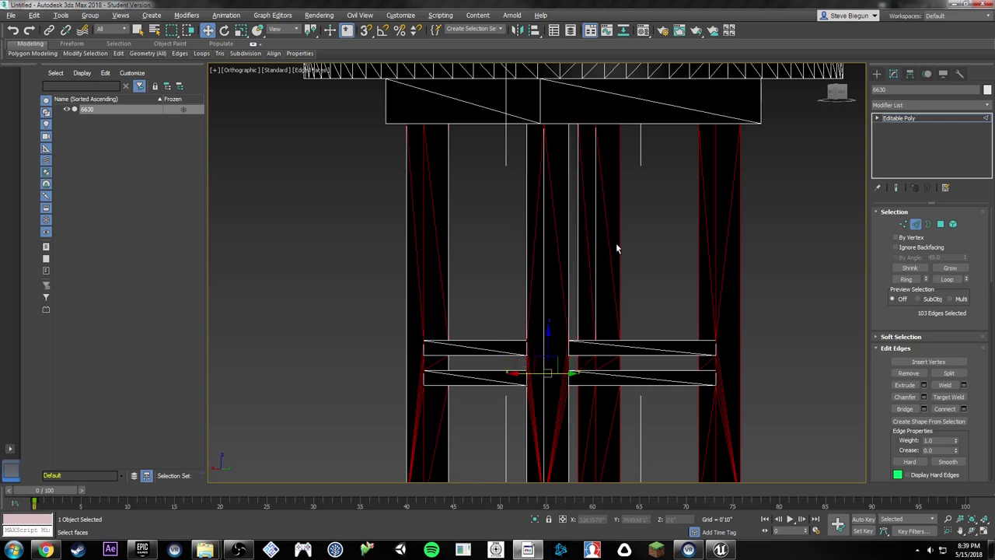
alt+click(619, 244)
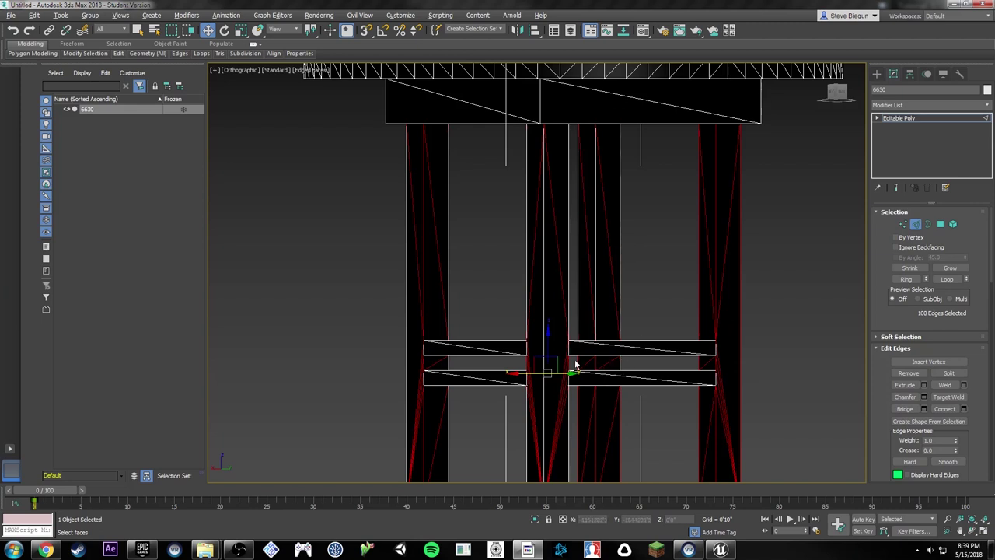
middle_drag(621, 389, 617, 326)
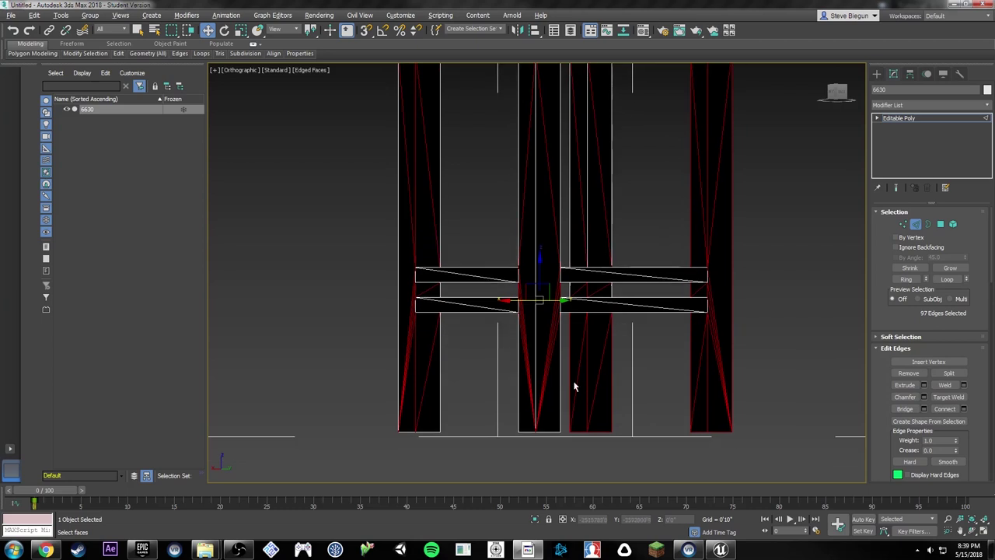
alt+click(583, 431)
alt+click(600, 434)
alt+click(611, 418)
Step: Deselect the bottom edges and vertical outline edges of the rightmost leg, including the short edge between the crossbars
middle_drag(644, 383, 613, 376)
alt+click(660, 326)
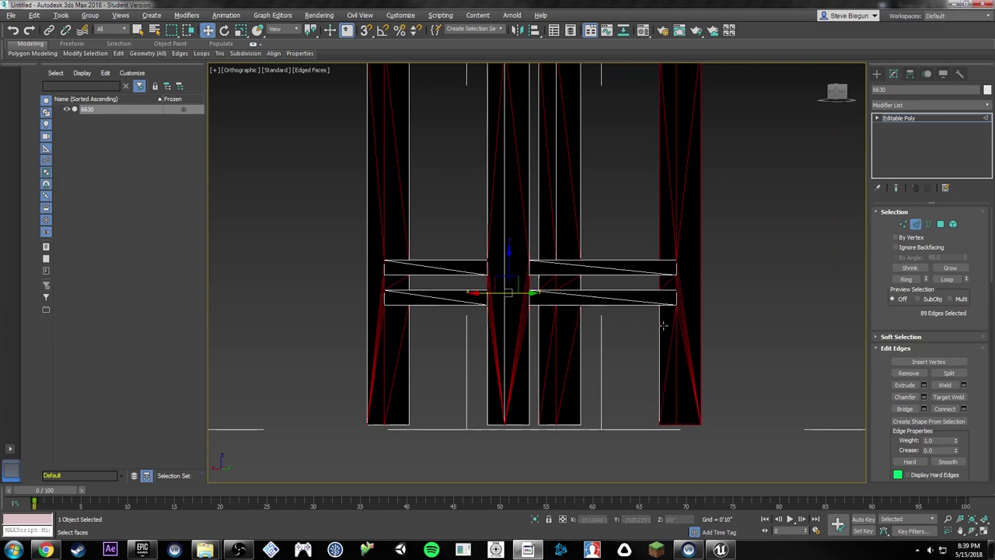
alt+click(685, 424)
alt+click(701, 331)
middle_drag(700, 257, 660, 351)
alt+click(623, 330)
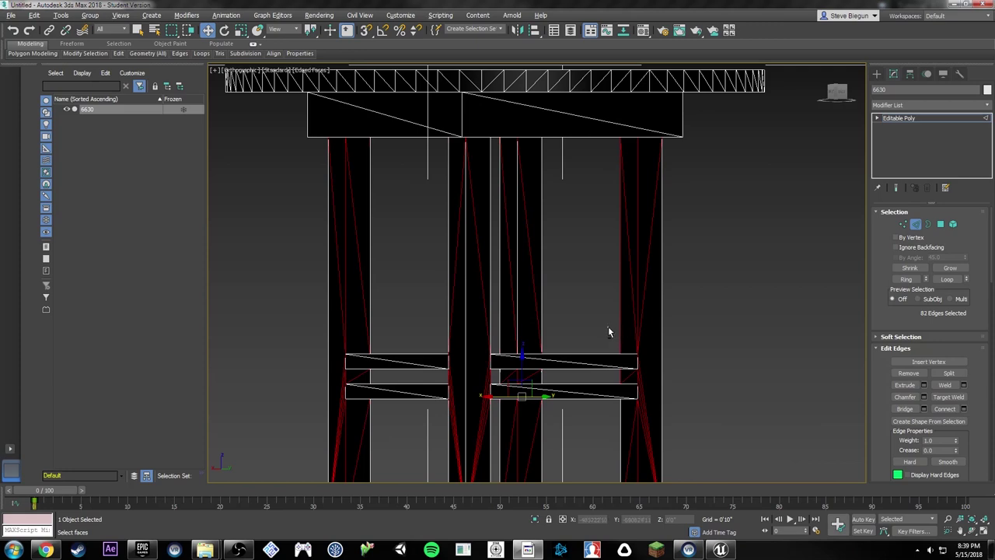
alt+click(626, 339)
middle_drag(626, 340, 581, 259)
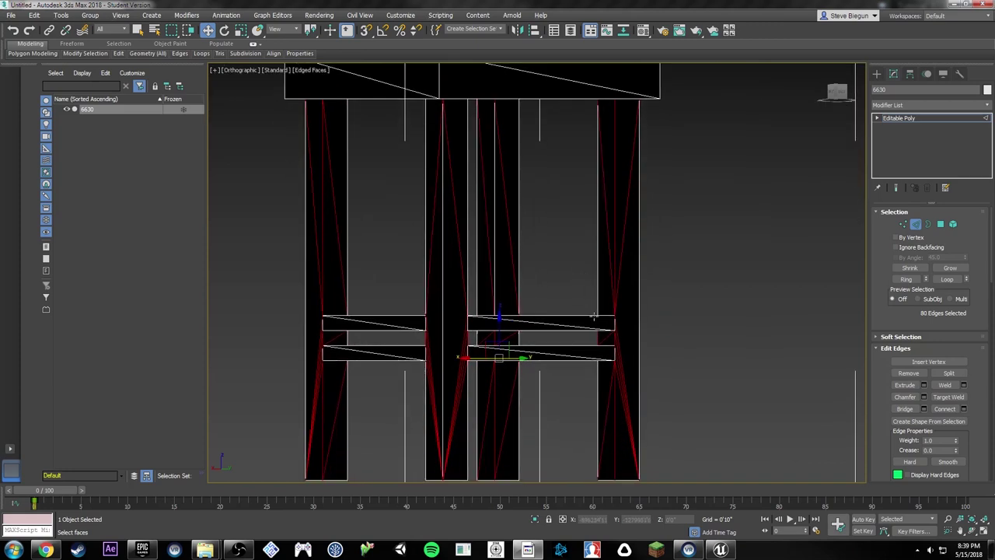
scroll(594, 344, up, 3)
alt+click(601, 322)
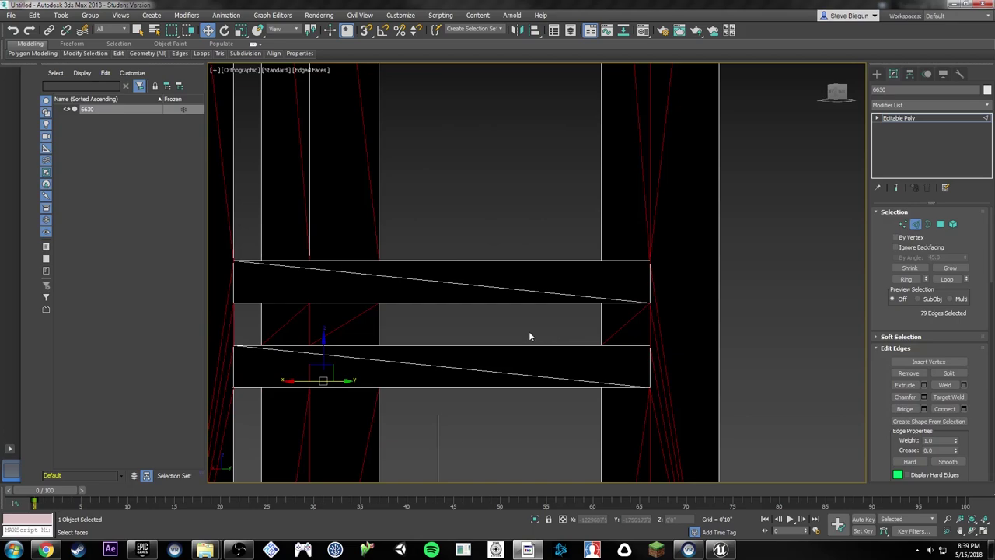
Step: In the Left view, deselect the left leg's inner vertical edges above and between the crossbars
scroll(530, 331, down, 4)
alt+middle_drag(543, 323, 459, 307)
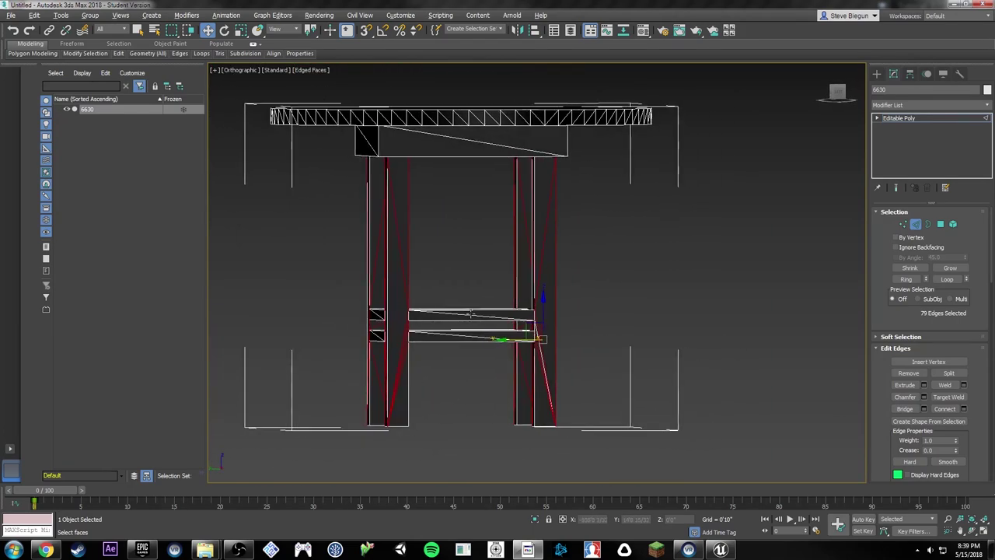
click(837, 93)
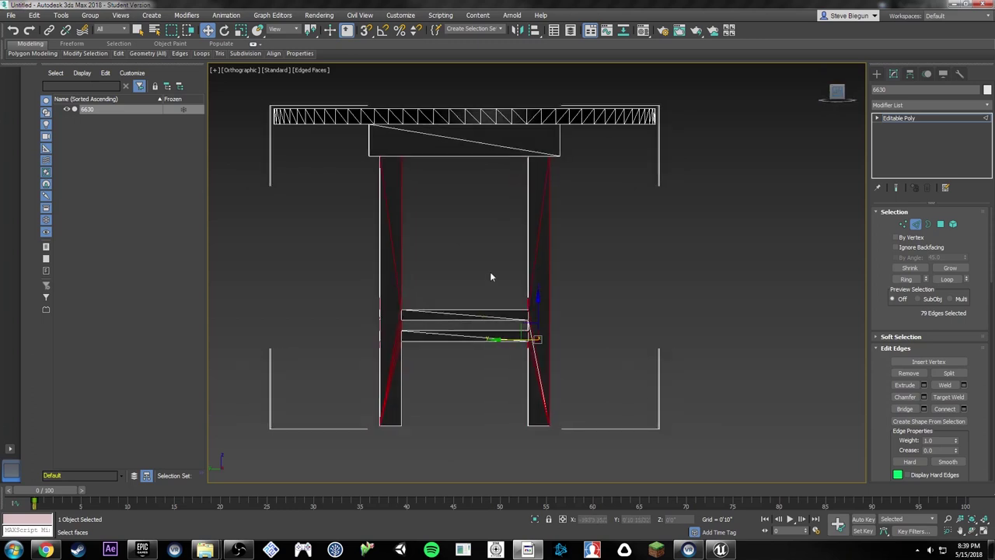
middle_drag(477, 266, 529, 216)
scroll(480, 221, up, 2)
drag(459, 201, 440, 199)
alt+click(441, 203)
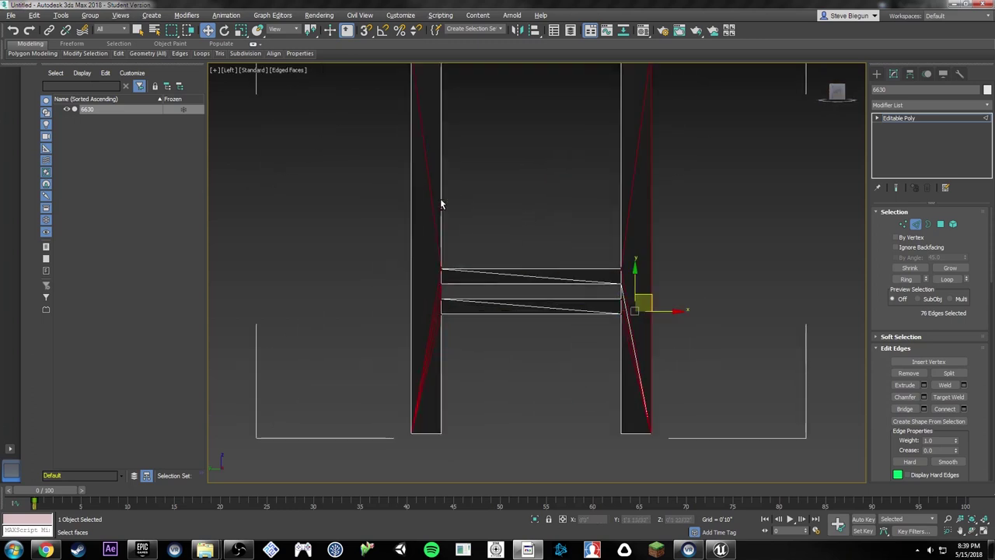
scroll(482, 274, up, 10)
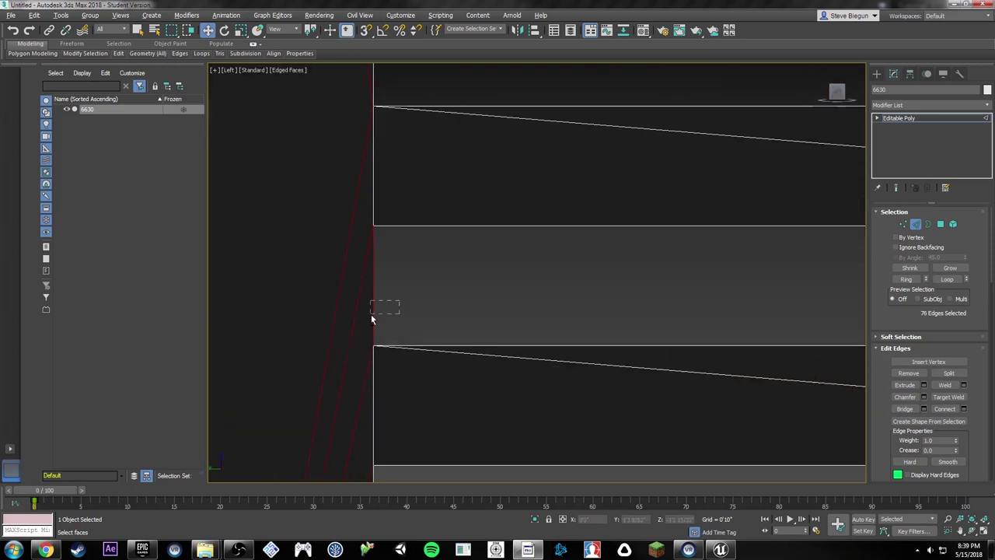
alt+drag(399, 301, 372, 315)
scroll(464, 309, down, 5)
middle_drag(746, 271, 470, 266)
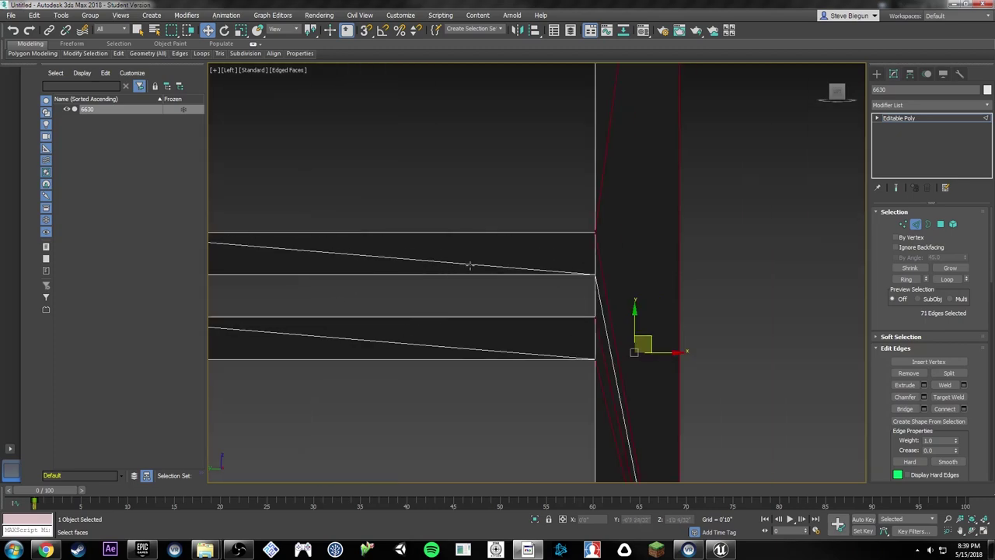
Step: Add the missed diagonal edges on the legs' inner faces to the selection and deselect the front leg's upper corner edge
ctrl+click(605, 323)
scroll(597, 196, down, 5)
middle_drag(491, 196, 483, 277)
middle_drag(508, 151, 589, 257)
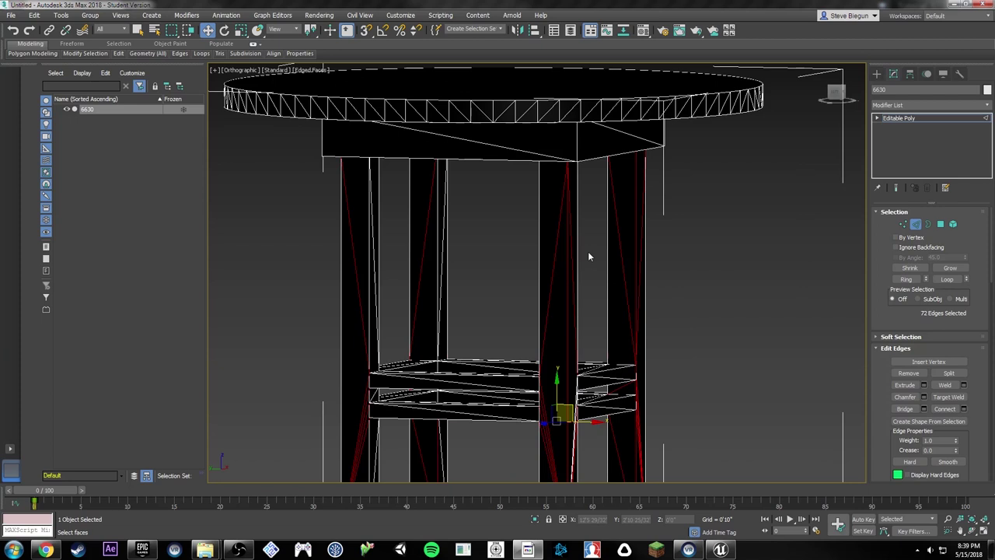
alt+click(568, 315)
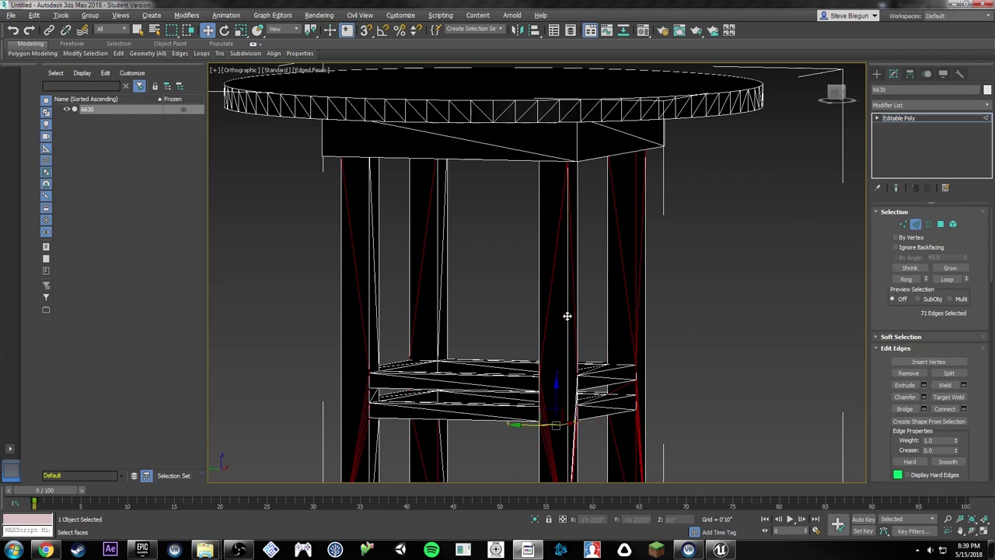
ctrl+click(442, 253)
ctrl+click(373, 255)
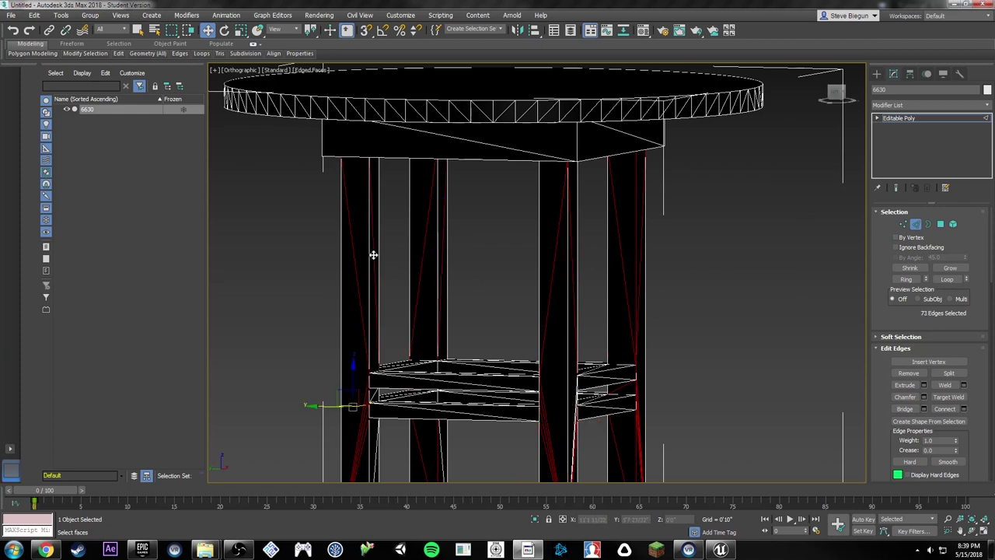
Step: Deselect the right rear leg's vertical corner edges above and between the crossbars
alt+click(634, 258)
alt+middle_drag(652, 284, 622, 322)
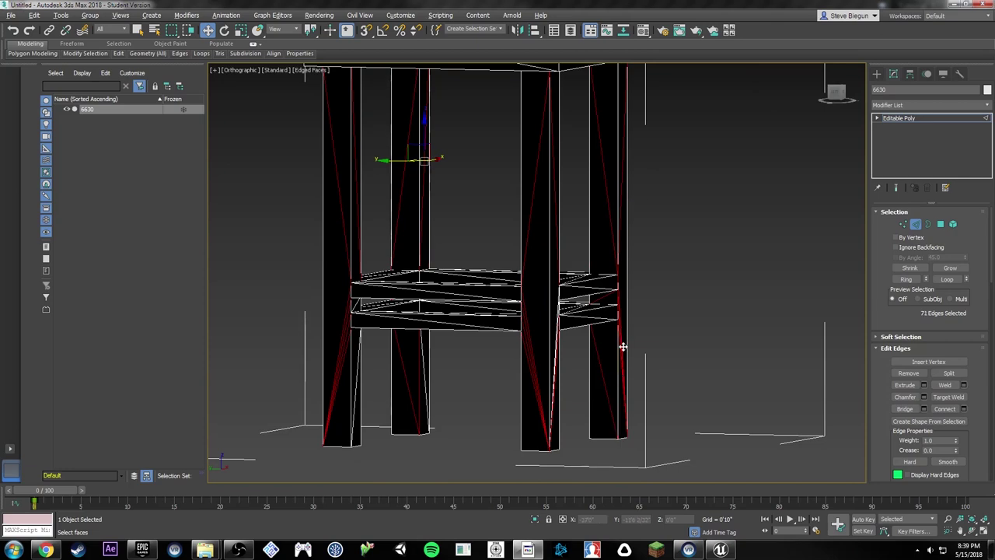
scroll(619, 315, up, 5)
alt+click(607, 276)
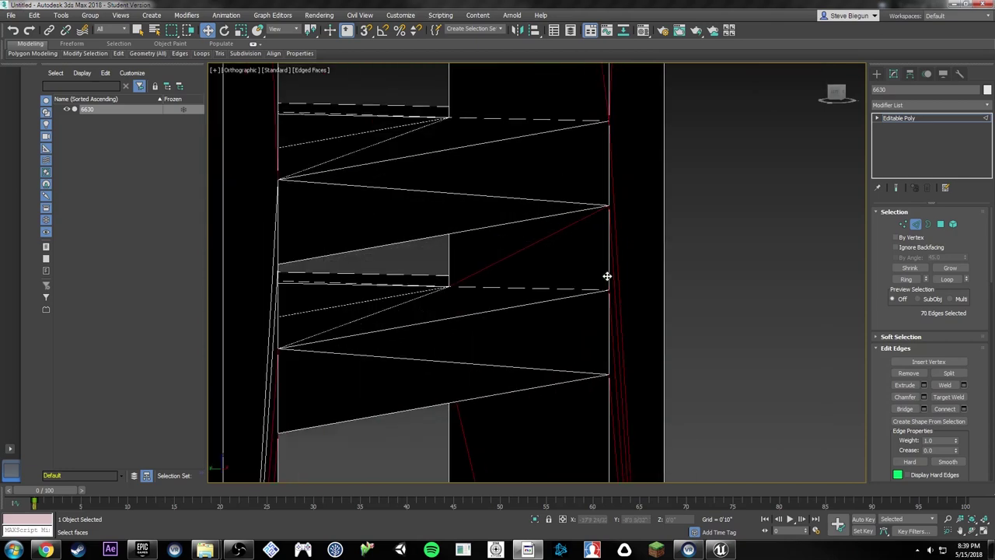
Step: Add the missed inner-face diagonals below the crossbars and the short leg diagonals between the crossbars to the selection
scroll(607, 276, down, 3)
scroll(593, 235, down, 2)
alt+middle_drag(594, 235, 599, 298)
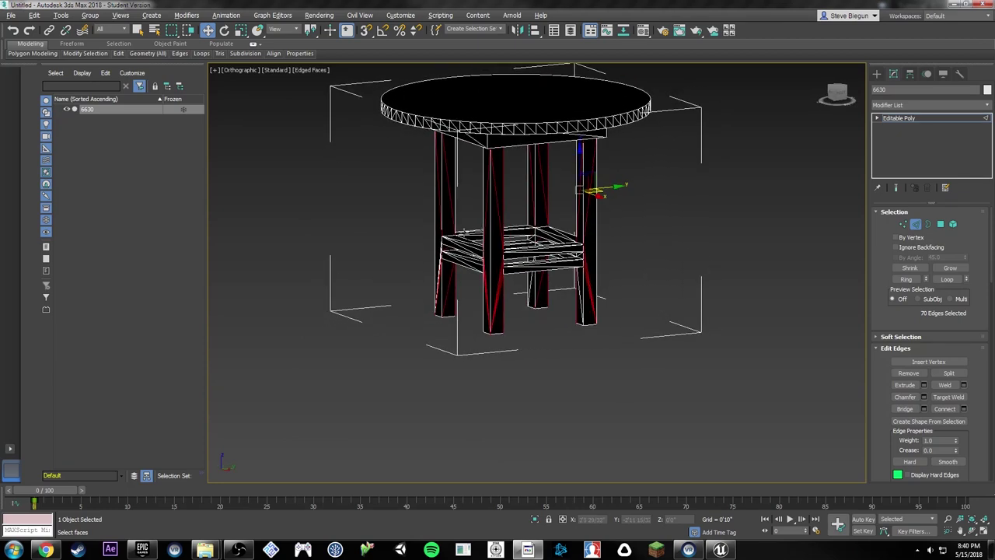
scroll(599, 297, up, 3)
ctrl+click(614, 348)
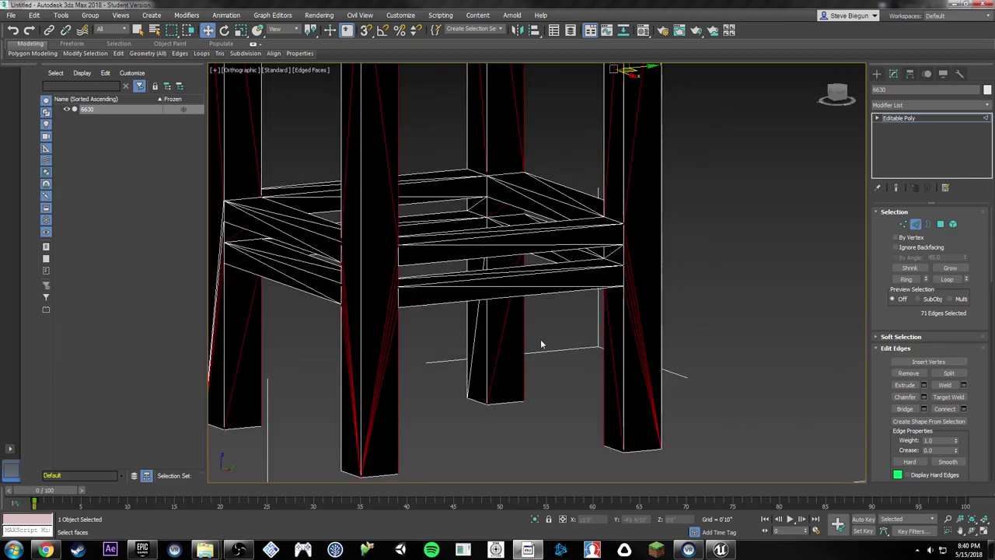
ctrl+click(470, 340)
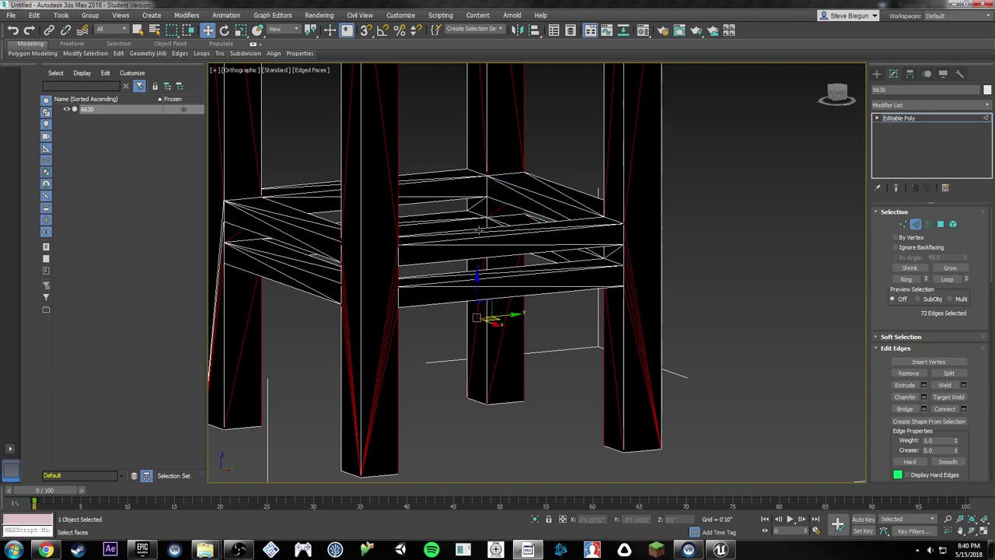
ctrl+click(474, 206)
middle_drag(470, 221, 549, 224)
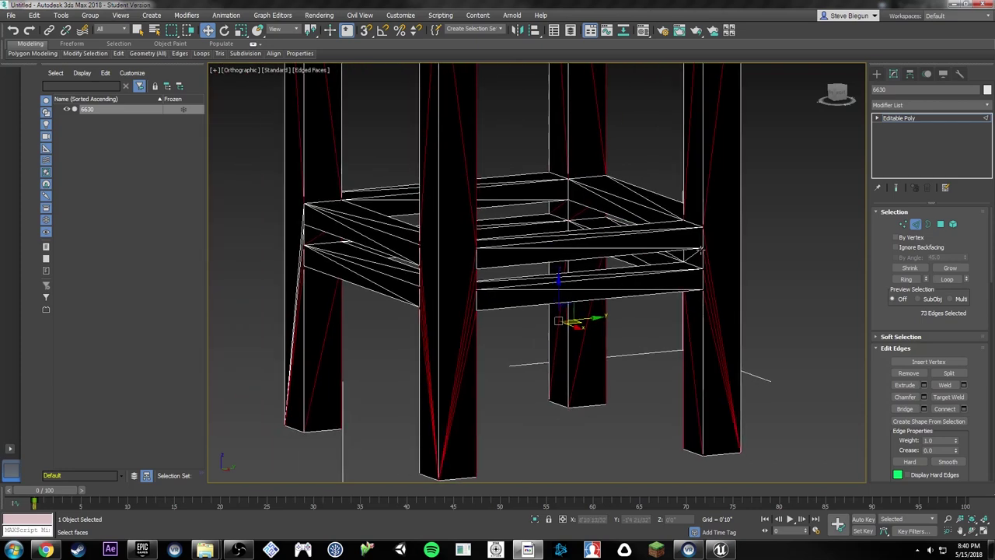
ctrl+click(697, 252)
Step: Deselect the vertical corner edges of the right and left legs above and below the crossbars, plus the back leg's lower corner edge
alt+middle_drag(697, 252, 679, 178)
alt+click(681, 165)
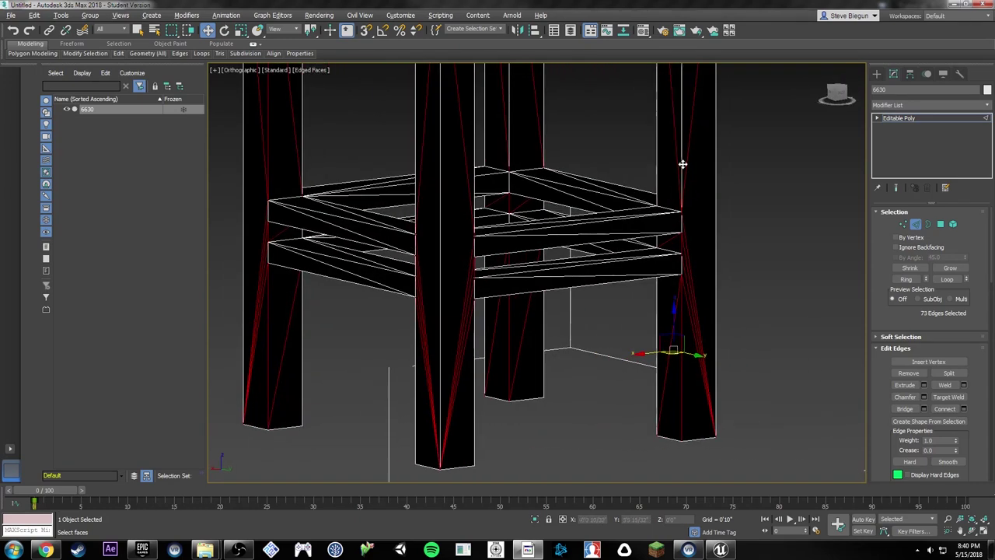
alt+click(683, 363)
alt+click(511, 360)
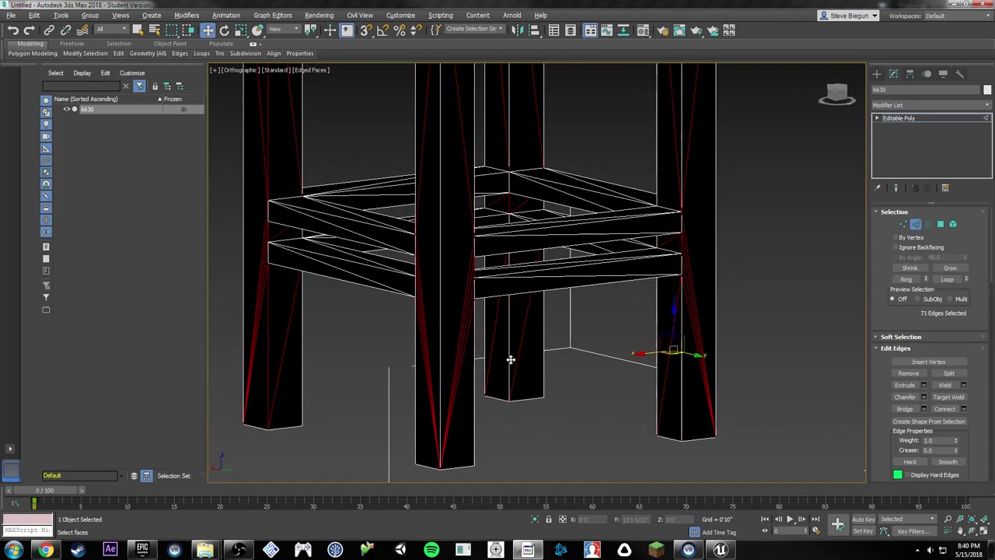
alt+click(267, 364)
alt+middle_drag(266, 365, 307, 334)
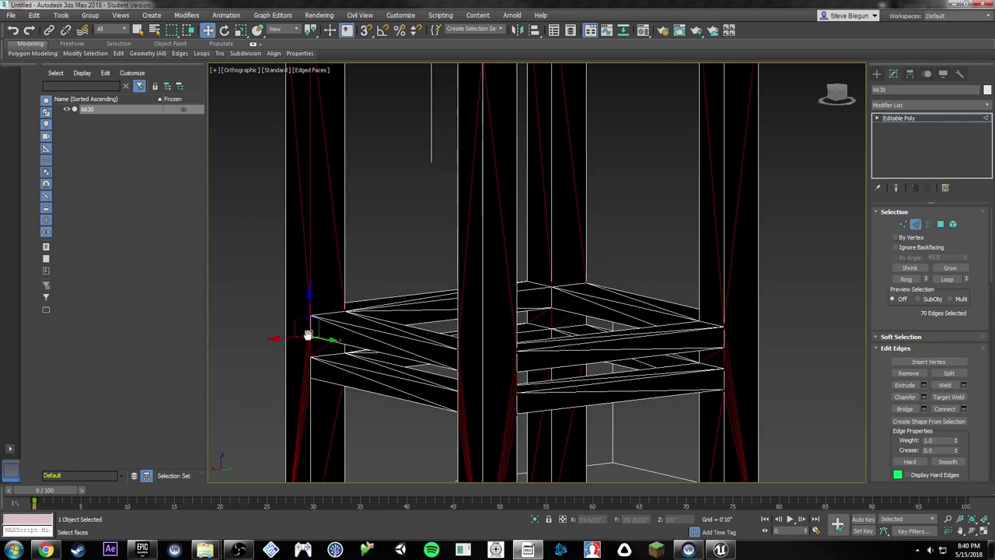
alt+click(310, 212)
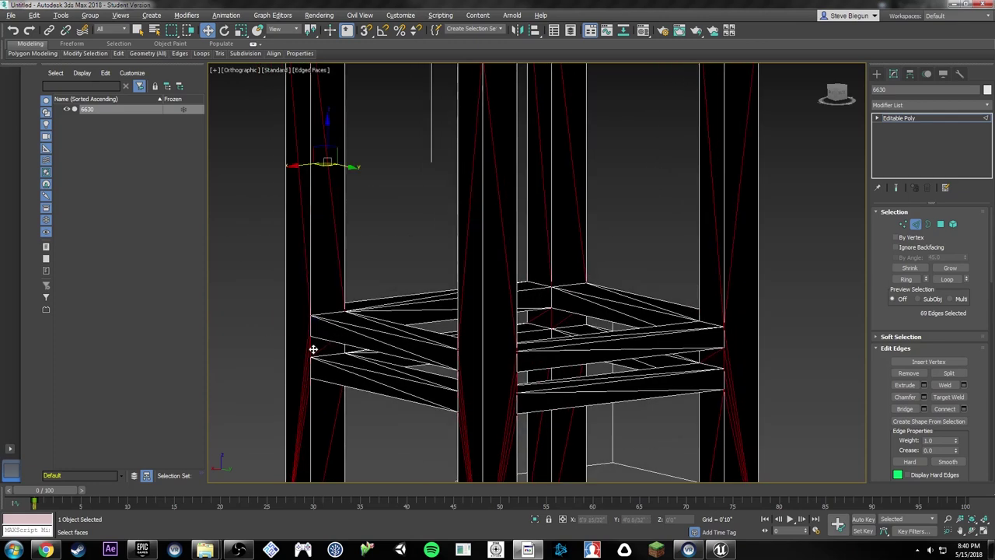
middle_drag(483, 257, 471, 359)
scroll(471, 358, down, 2)
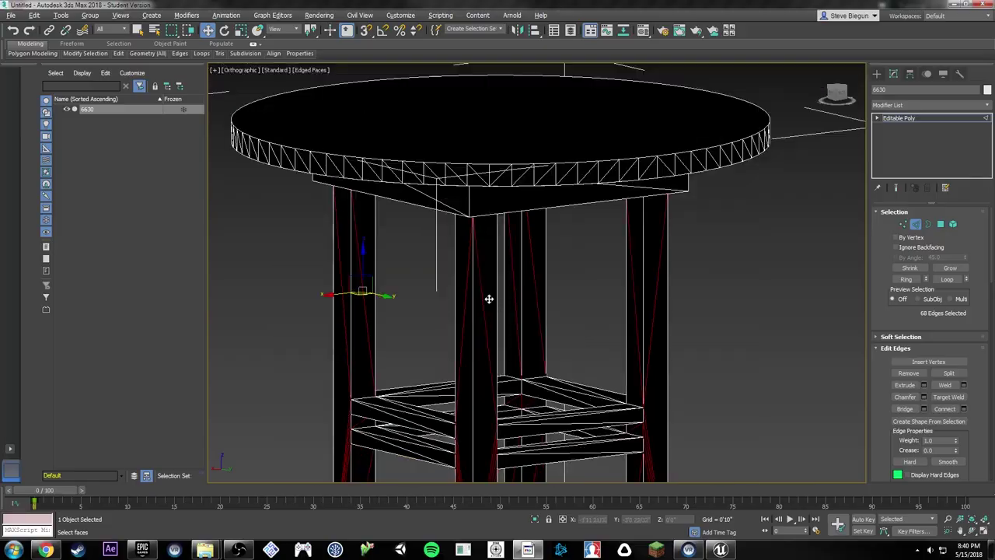
alt+middle_drag(489, 299, 703, 239)
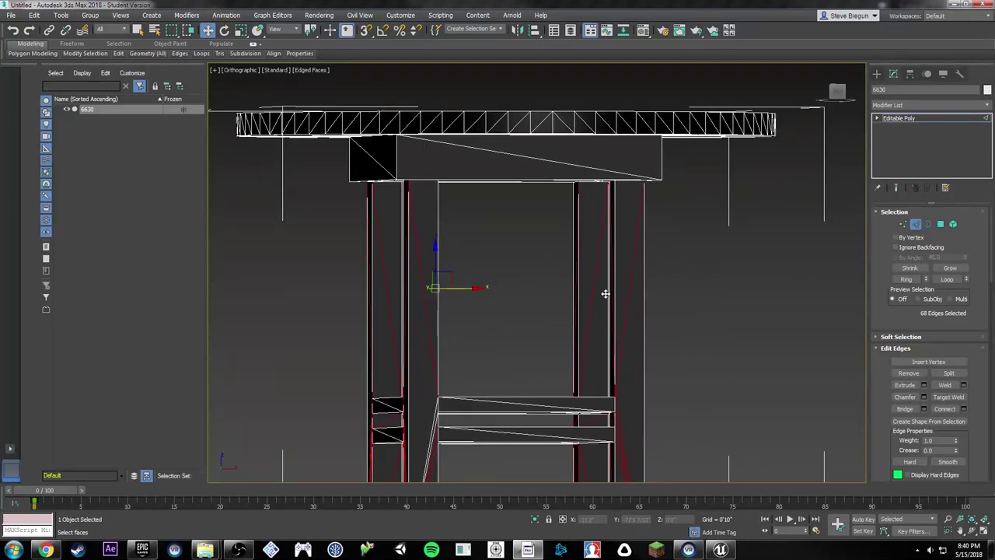
click(605, 294)
alt+middle_drag(605, 293, 533, 222)
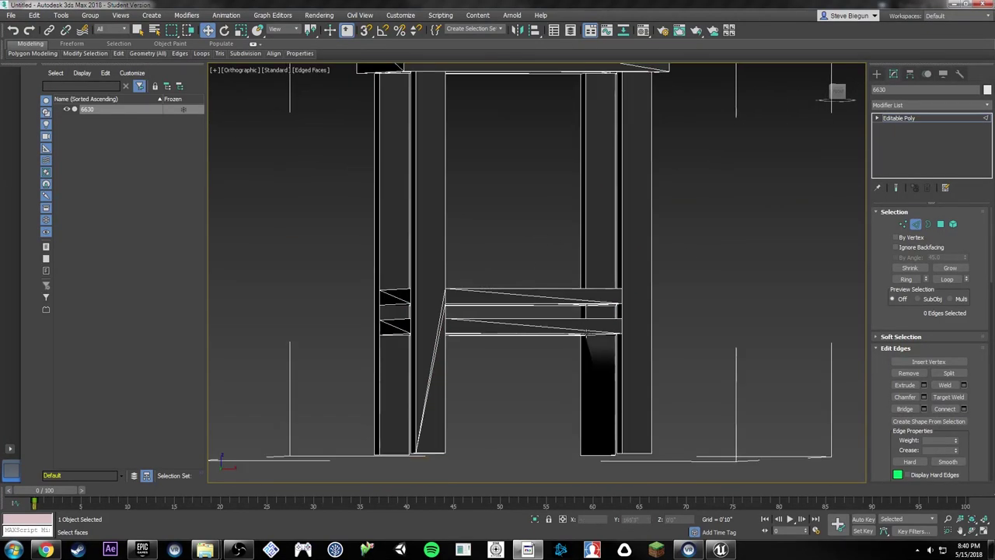
key(ctrl+z)
alt+middle_drag(593, 362, 615, 372)
scroll(539, 391, up, 5)
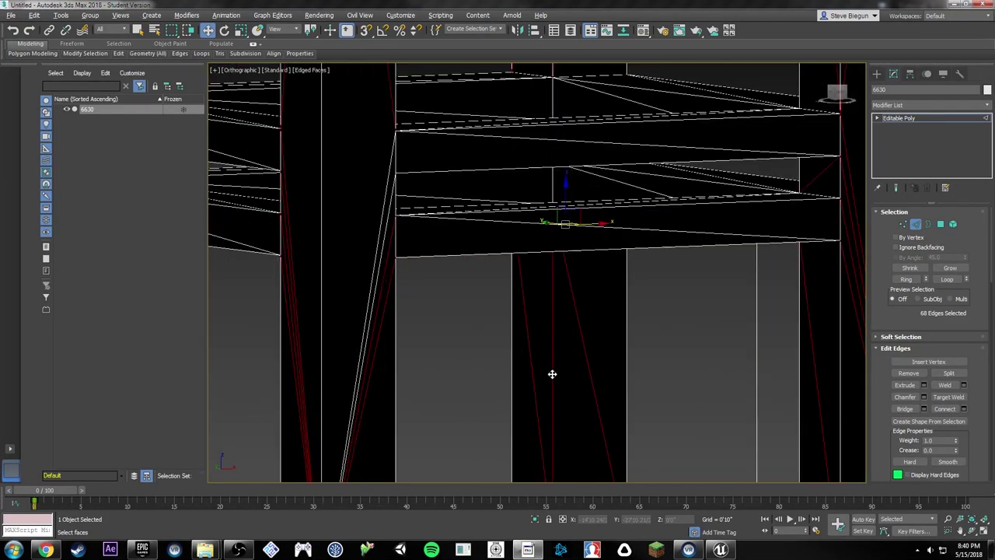
Step: Deselect the back leg's vertical corner edge below the crossbars and remove the remaining selected edges from the mesh
alt+click(552, 374)
scroll(552, 374, down, 5)
click(551, 374)
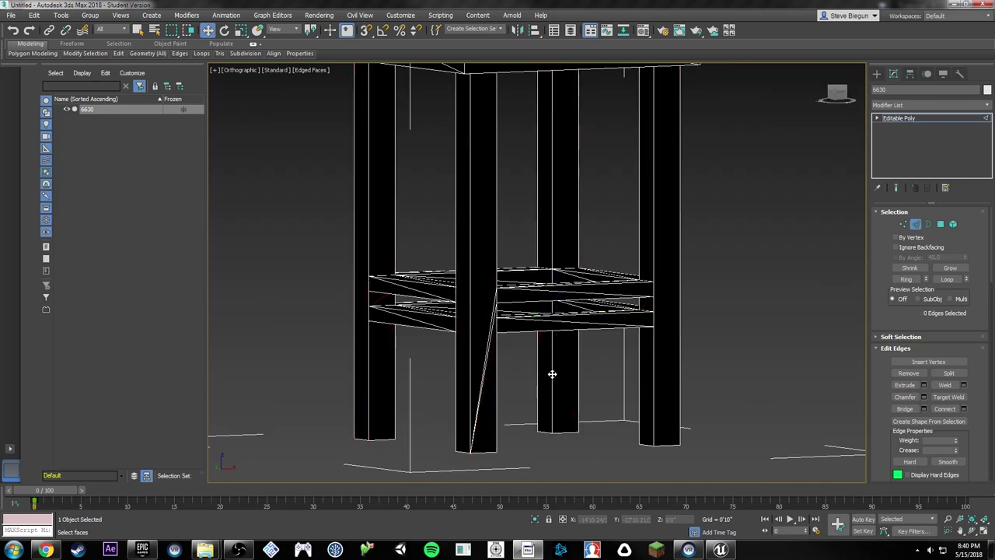
Step: Select the two leftover long diagonal edges on the front leg below the crossbars and remove them
click(486, 345)
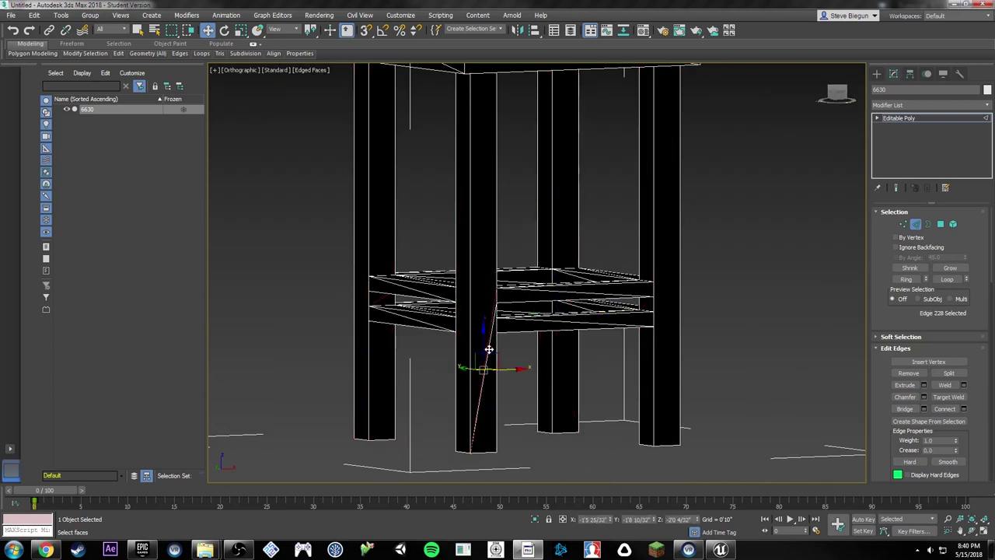
scroll(488, 351, up, 5)
ctrl+click(486, 351)
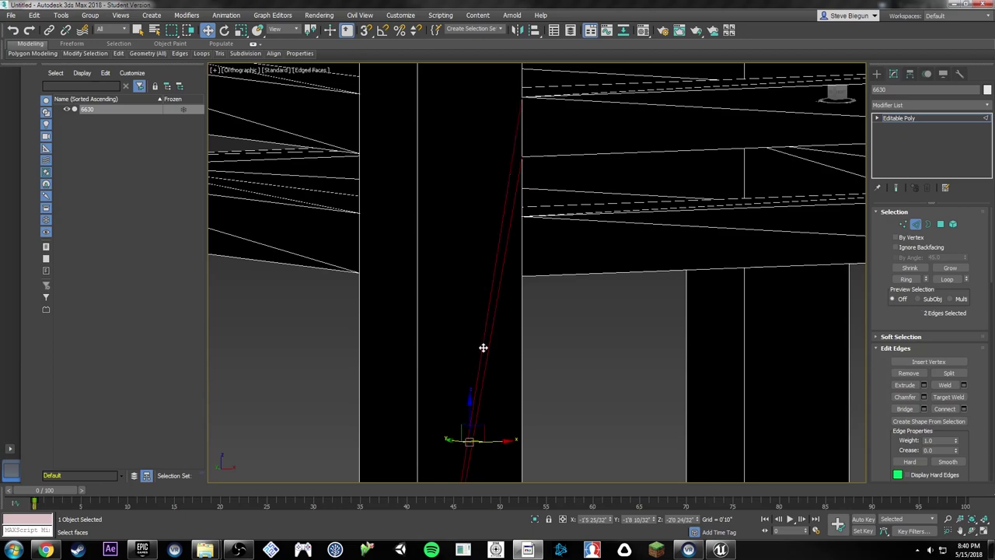
key(BackSpace)
Step: Select the bottom end polygons of all four table legs and delete them
scroll(509, 374, down, 6)
alt+middle_drag(509, 376, 518, 285)
key(4)
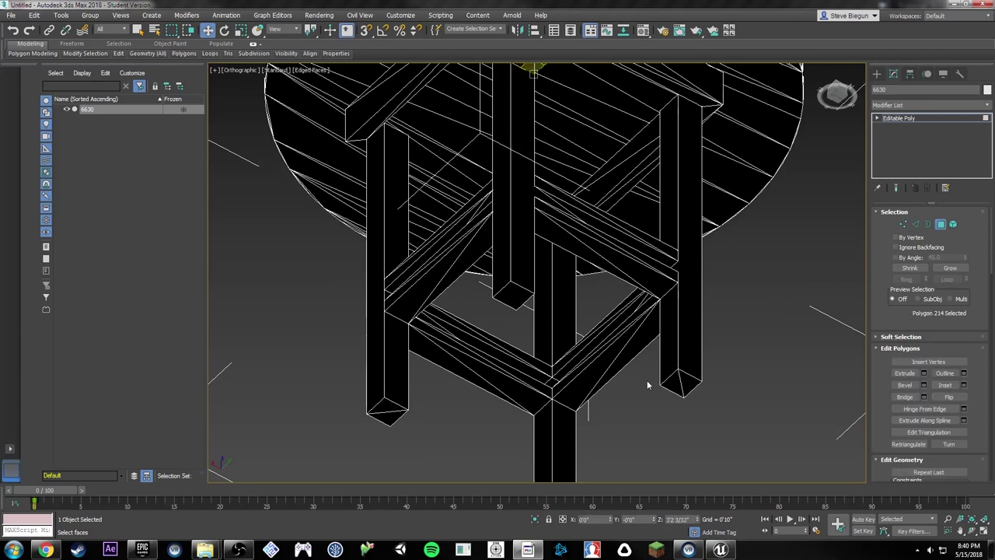
click(674, 384)
ctrl+click(513, 294)
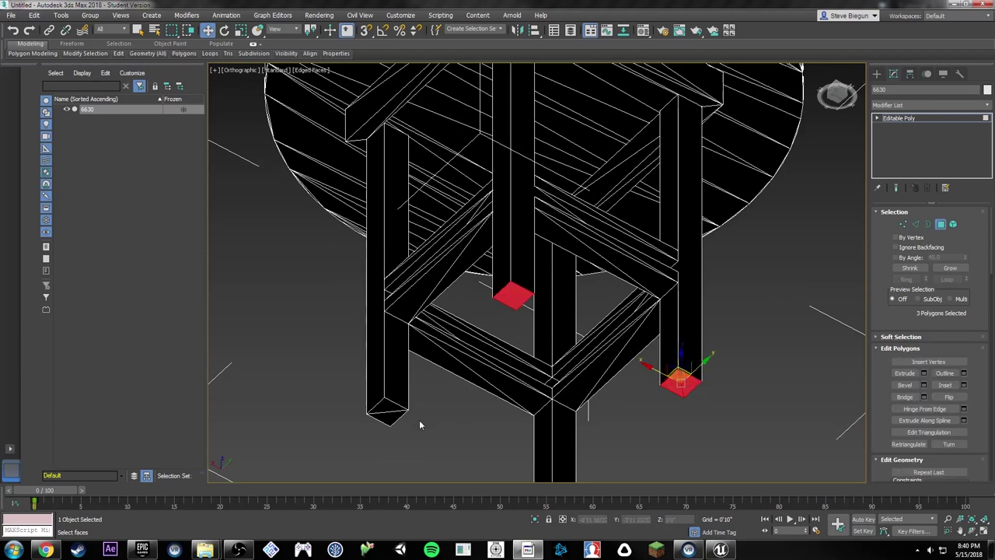
ctrl+click(389, 414)
middle_drag(491, 417, 498, 307)
ctrl+click(554, 389)
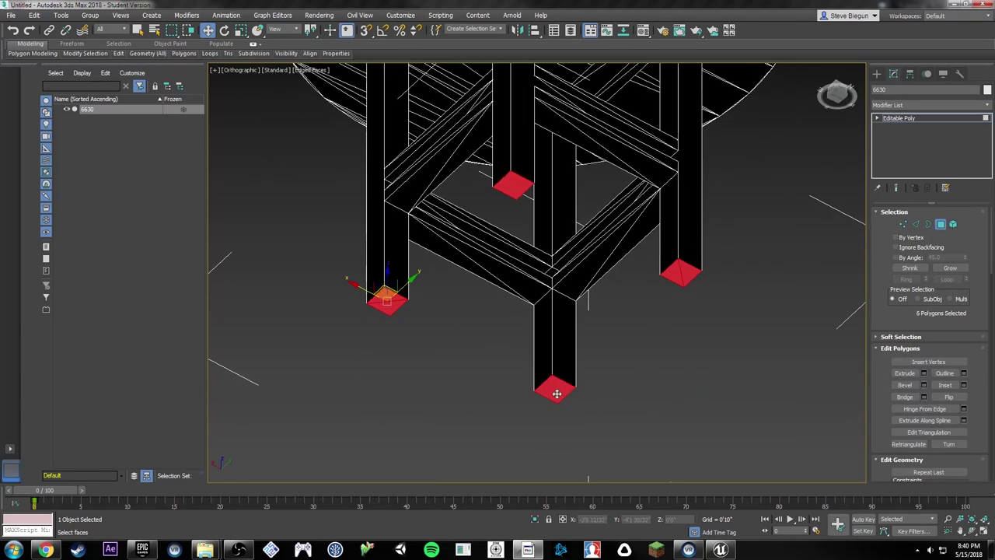
key(Delete)
Step: Select the round tabletop as an element and hide it
scroll(596, 256, down, 3)
middle_drag(580, 192, 574, 314)
alt+middle_drag(584, 224, 645, 232)
click(593, 178)
click(952, 223)
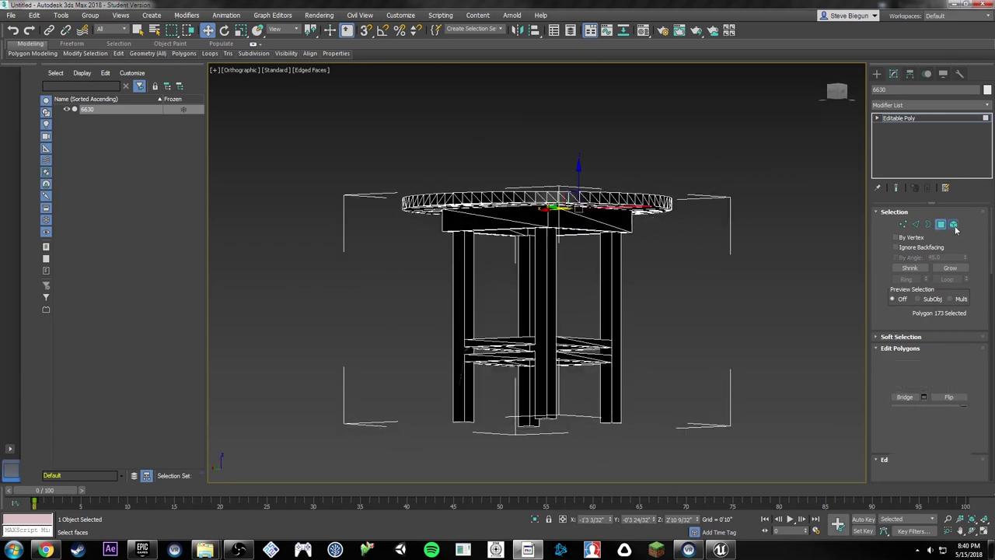
click(639, 196)
alt+middle_drag(640, 186, 628, 201)
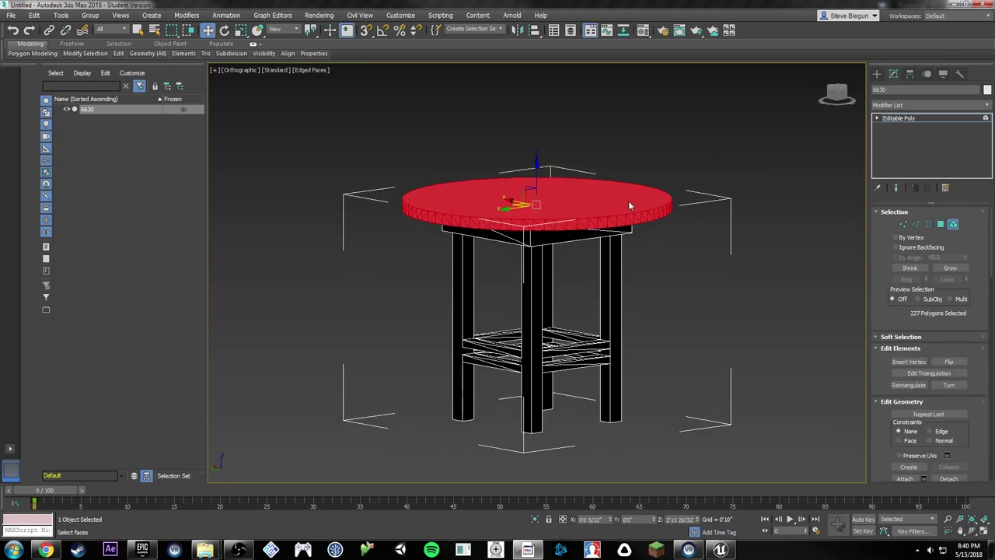
right_click(626, 198)
key(Escape)
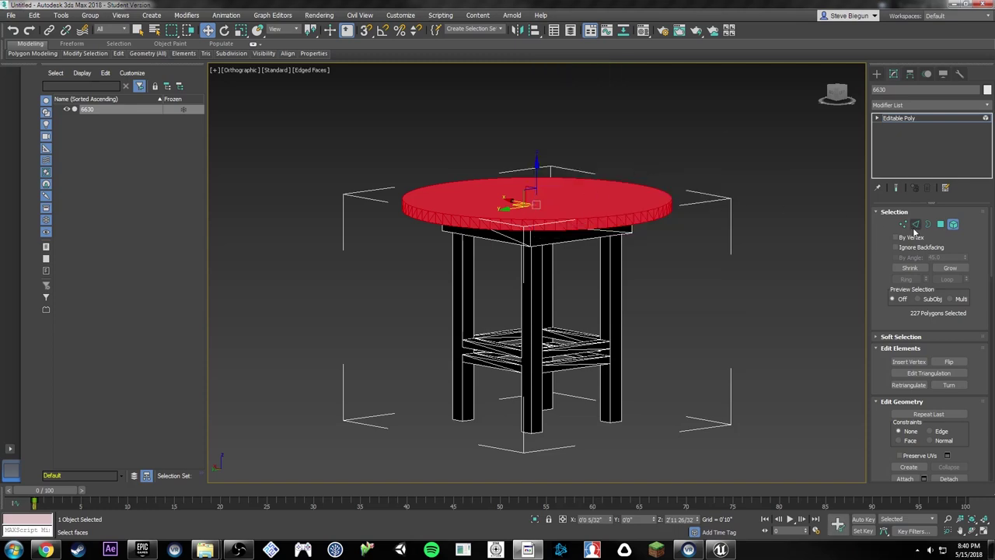
drag(884, 444, 881, 254)
click(907, 359)
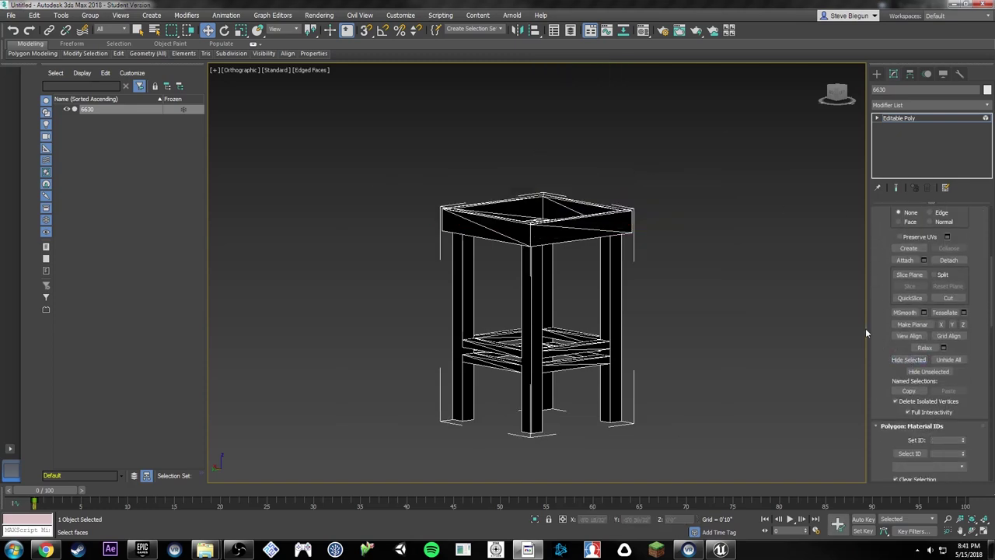
Step: Select all the polygons on the upper face of the square apron frame under the tabletop
mouse_move(502, 274)
alt+middle_down()
mouse_move(490, 296)
mouse_move(502, 274)
alt+middle_up()
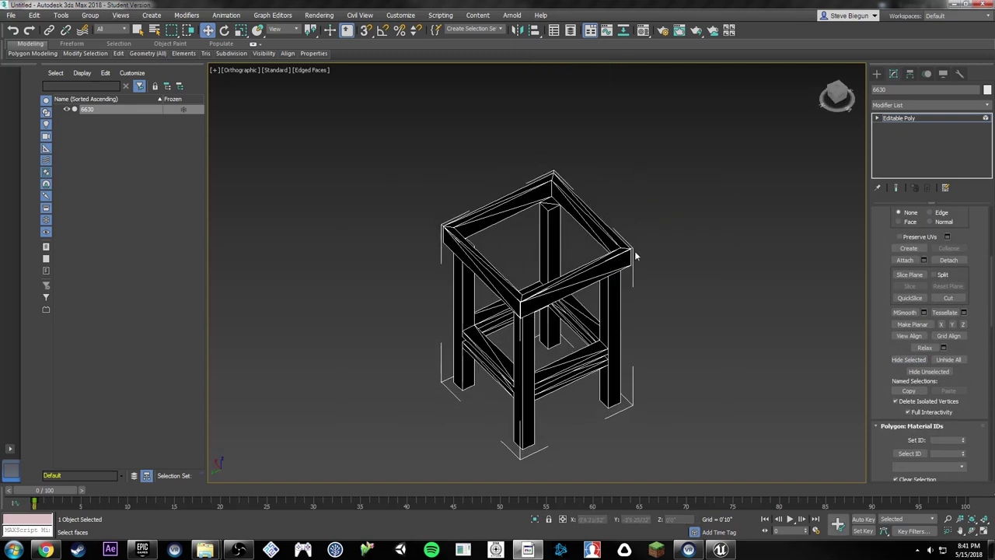
scroll(889, 221, up, 5)
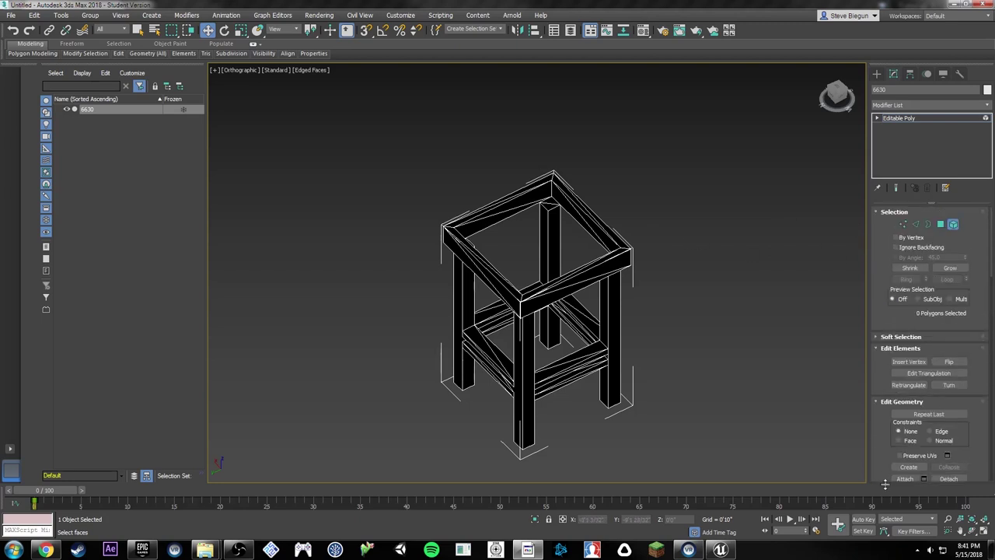
scroll(628, 247, up, 3)
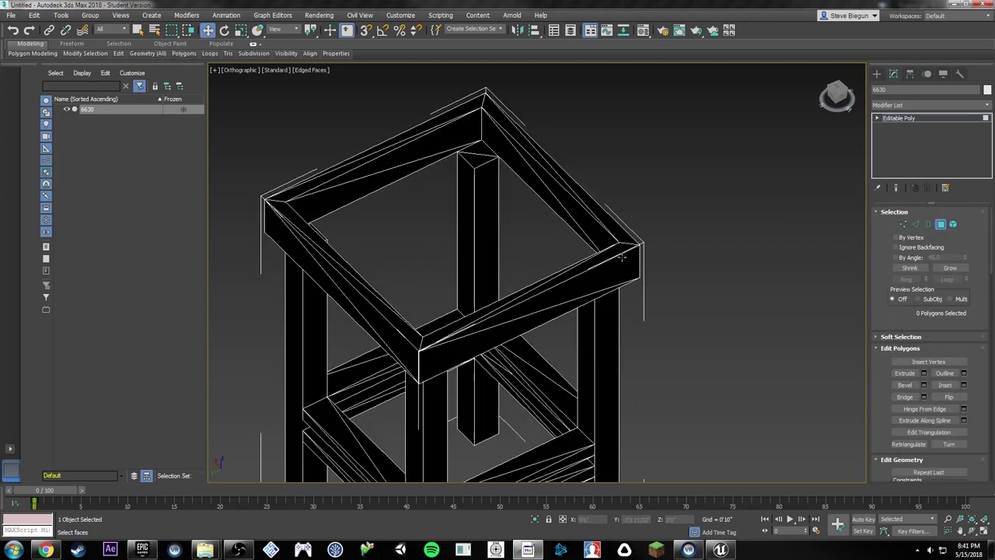
click(536, 277)
scroll(559, 291, up, 3)
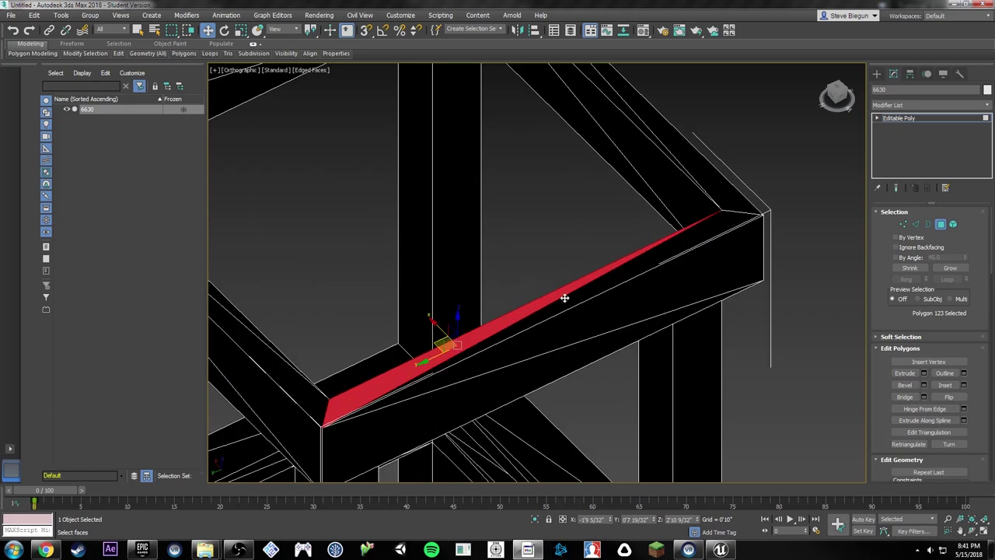
ctrl+click(576, 298)
middle_drag(651, 158, 658, 287)
ctrl+click(659, 252)
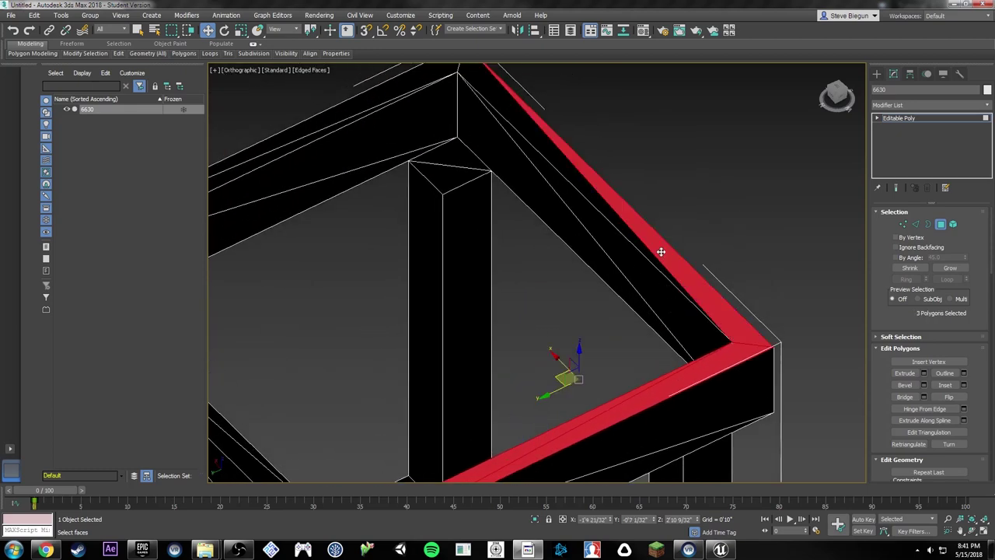
middle_drag(487, 157, 609, 196)
shift+click(588, 197)
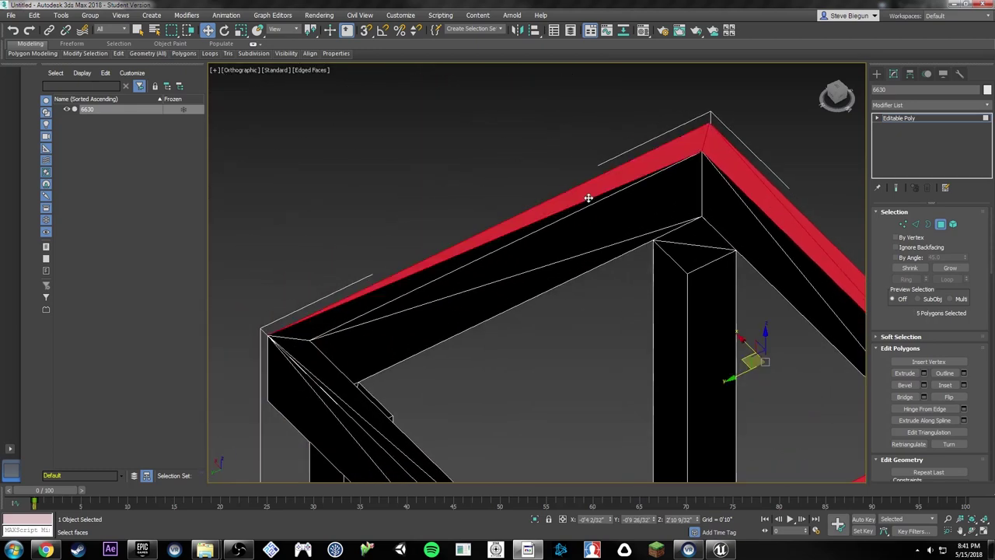
ctrl+click(356, 302)
middle_drag(509, 332, 495, 265)
ctrl+click(360, 352)
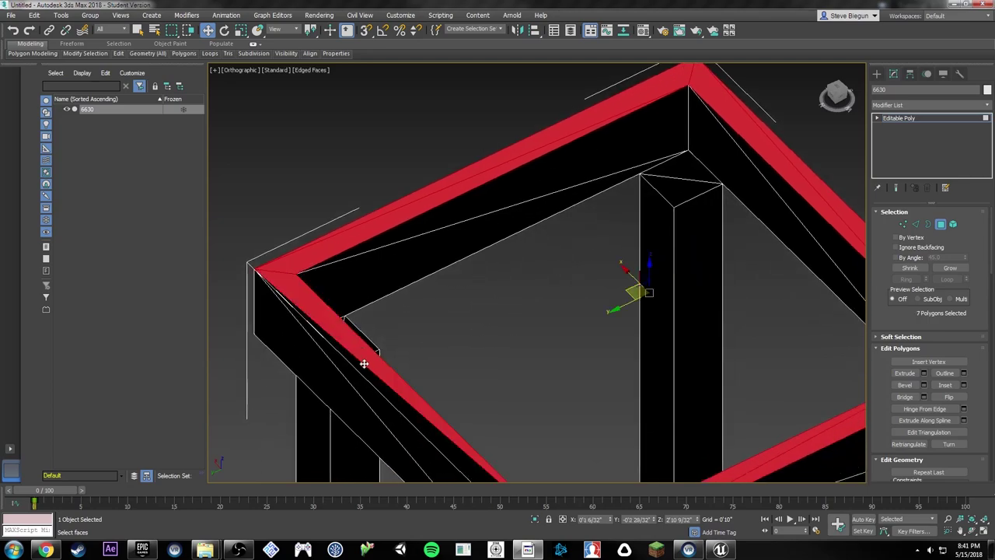
ctrl+click(369, 375)
alt+middle_drag(432, 363, 424, 256)
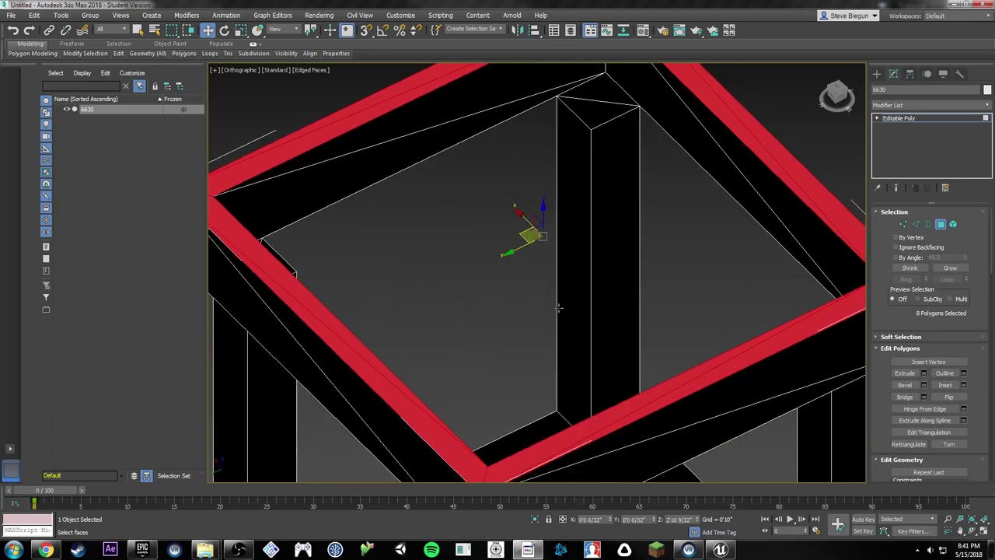
Step: Add the top end polygons of the four legs to the selection and delete all the selected polygons
alt+middle_drag(558, 308, 426, 342)
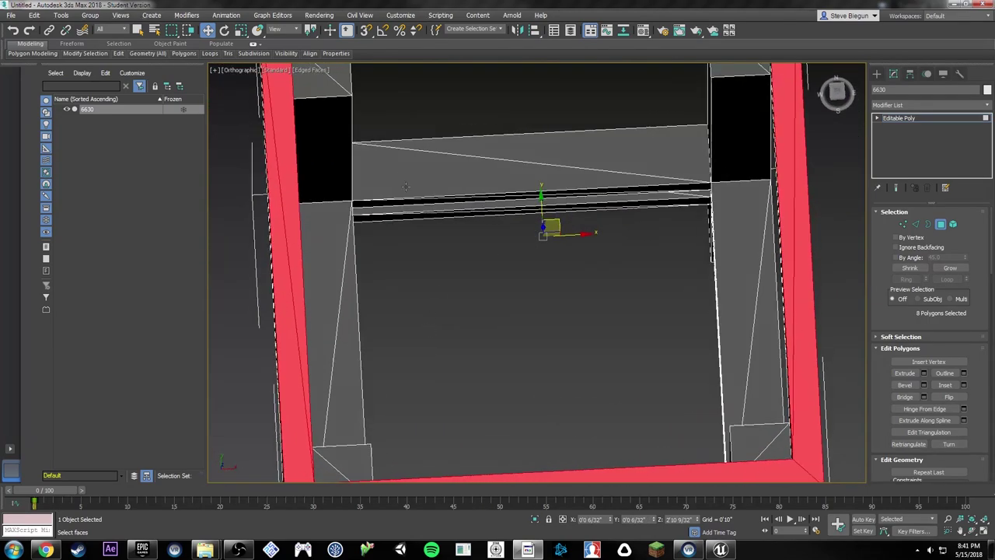
middle_drag(406, 187, 437, 275)
ctrl+click(368, 149)
ctrl+click(343, 165)
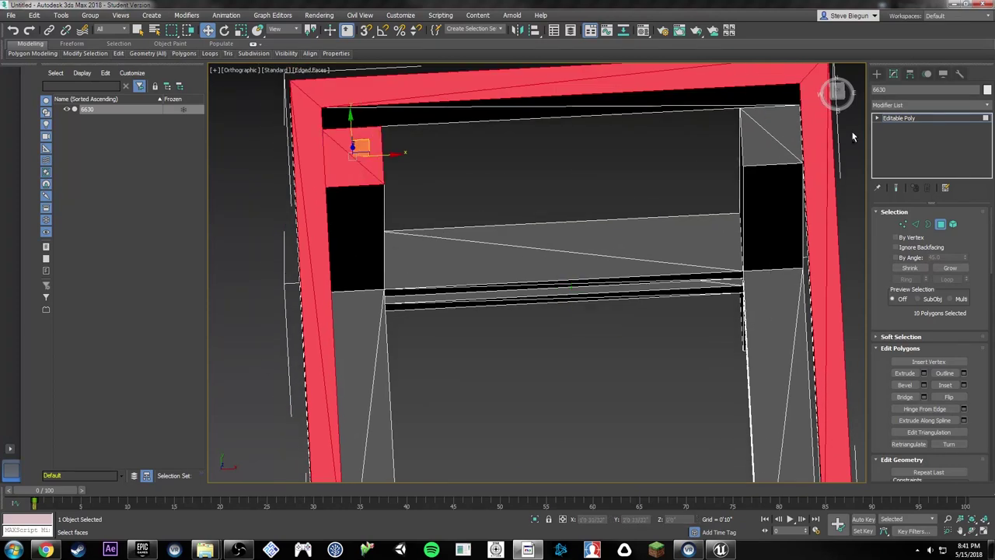
shift+click(790, 132)
shift+click(760, 149)
alt+middle_drag(760, 149, 535, 285)
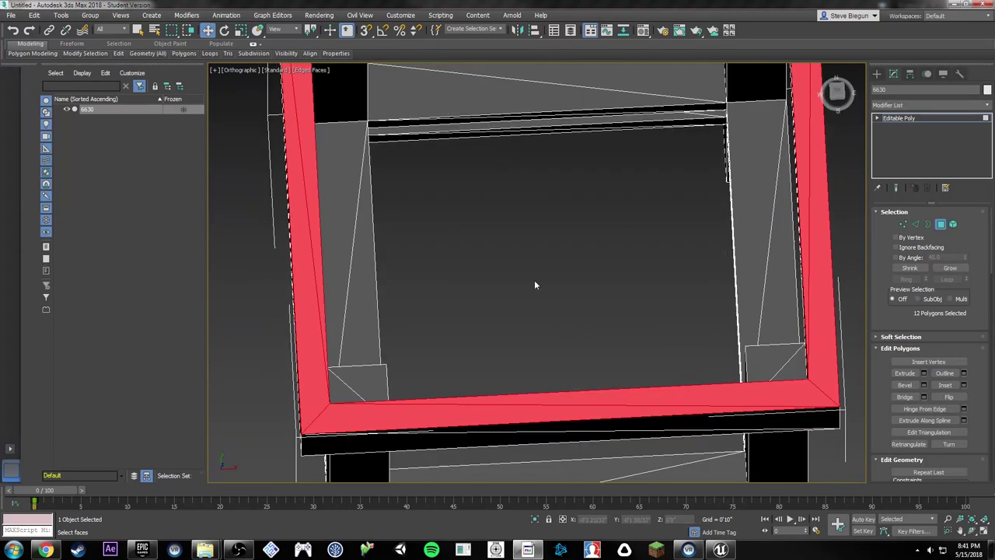
shift+click(342, 389)
shift+click(365, 377)
shift+click(765, 363)
shift+click(787, 366)
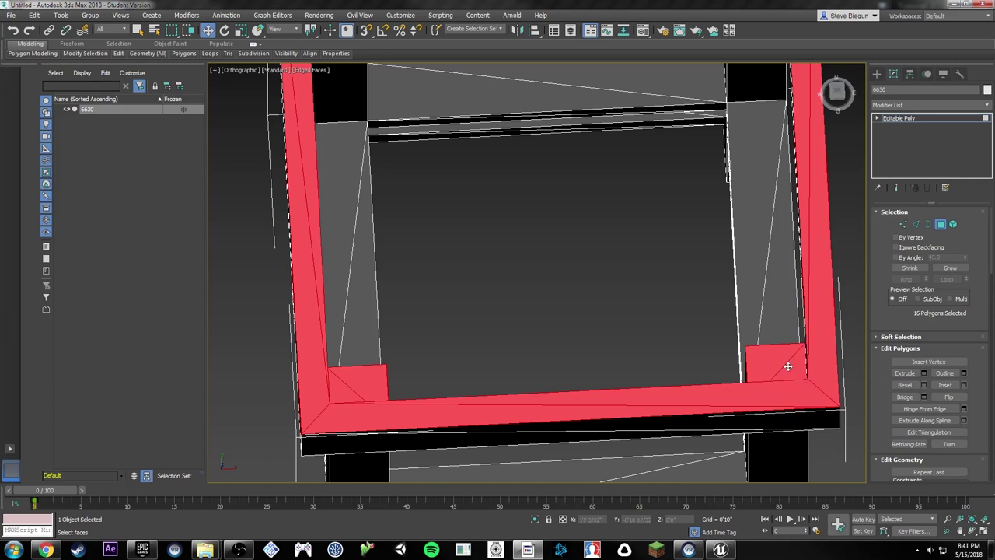
key(ctrl+d)
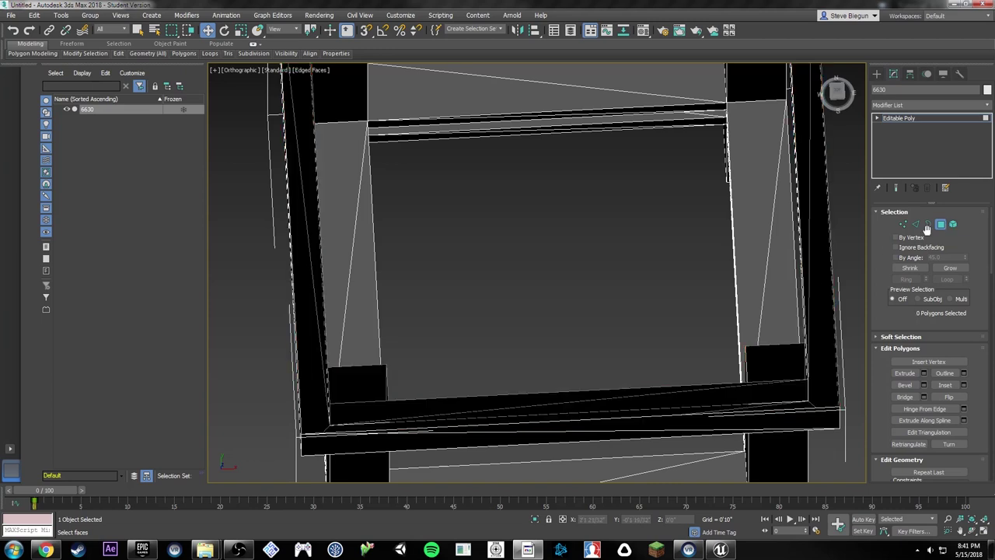
Step: Unhide all hidden geometry to bring the tabletop back
drag(878, 438, 867, 210)
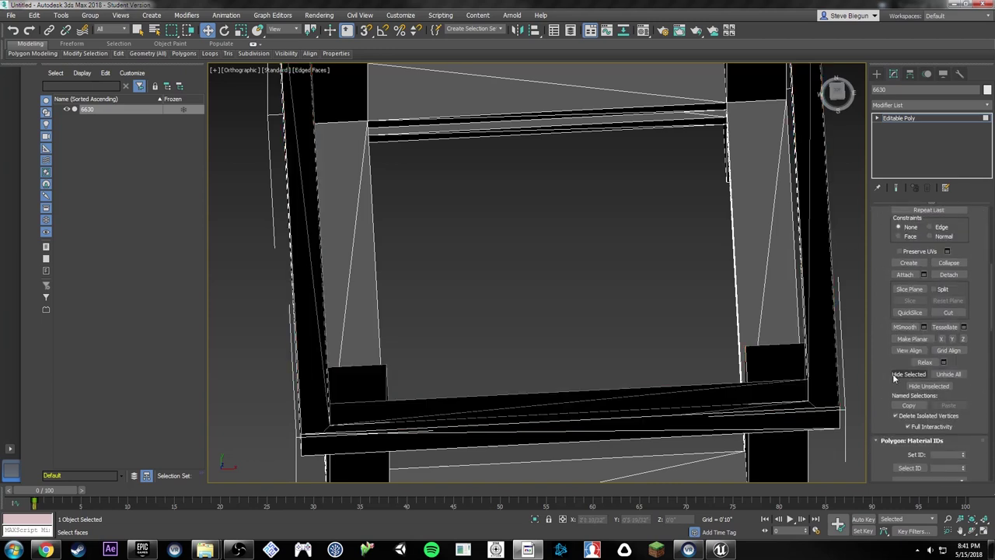
click(941, 376)
scroll(697, 304, down, 5)
alt+middle_drag(696, 304, 801, 278)
scroll(691, 311, down, 4)
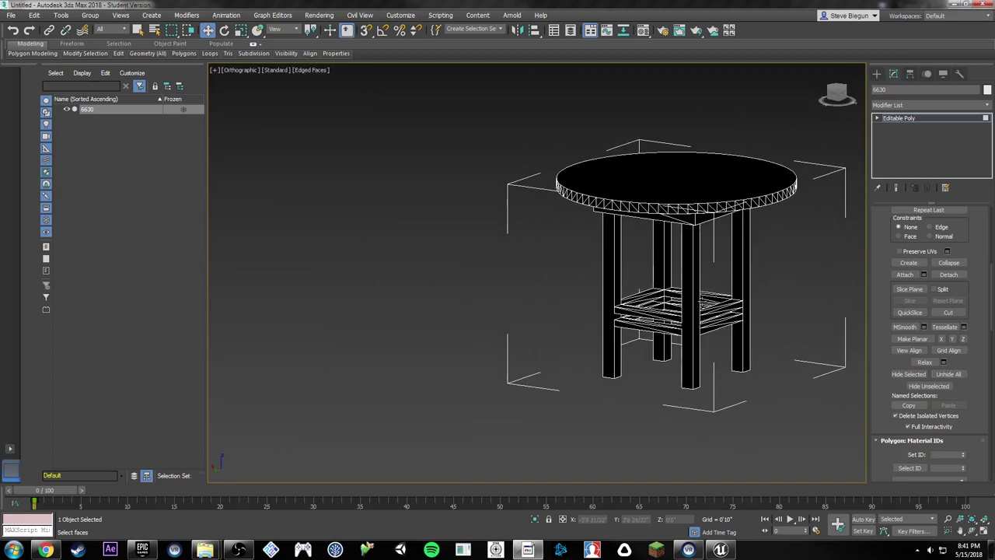
Step: Select the diagonal edges on two adjacent outer faces of the apron frame
scroll(800, 278, up, 5)
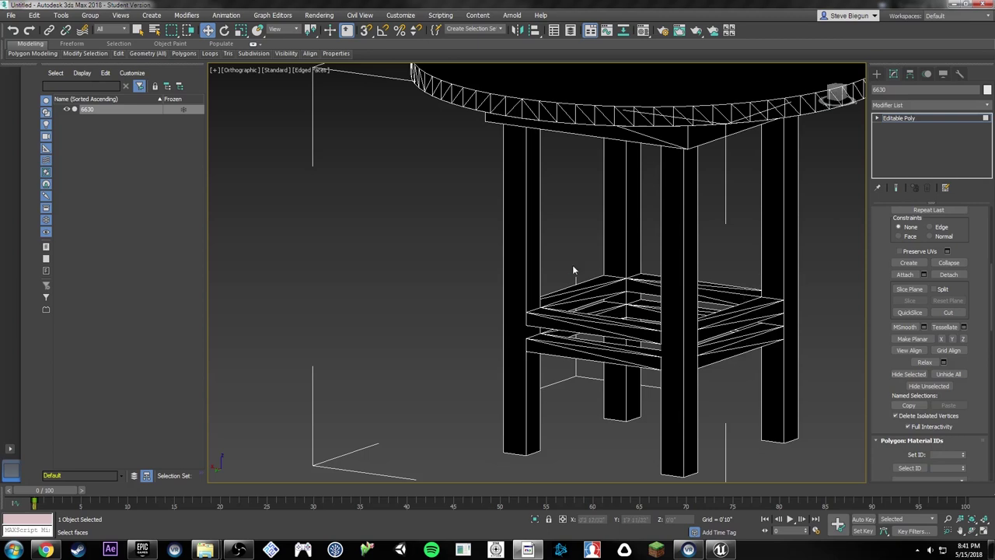
scroll(578, 262, down, 5)
scroll(631, 227, up, 6)
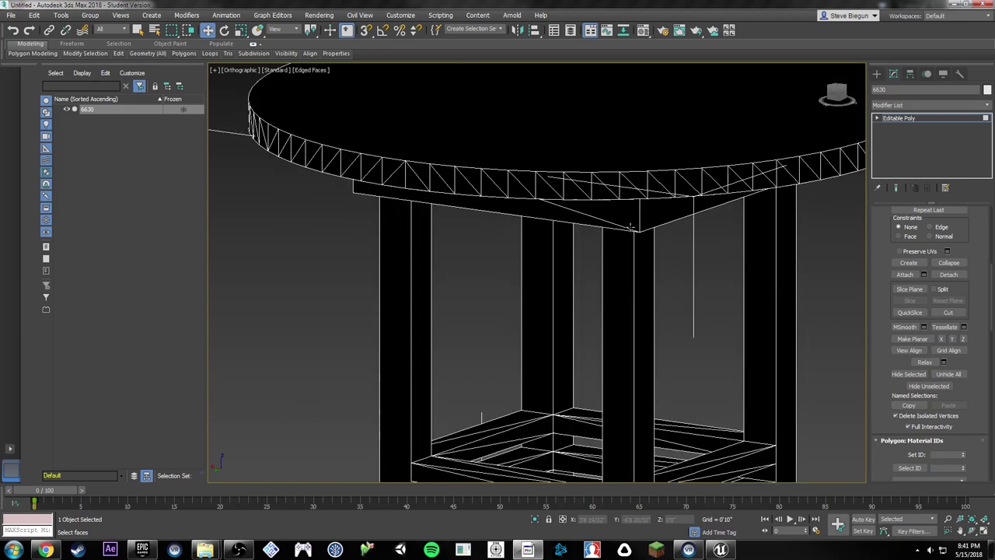
alt+middle_drag(631, 227, 625, 208)
alt+middle_drag(614, 207, 682, 219)
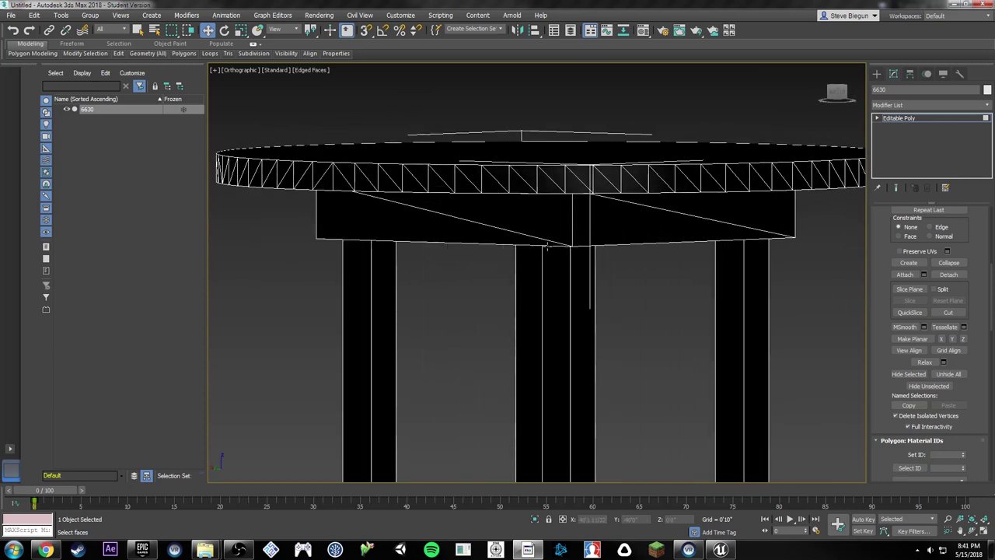
drag(878, 230, 899, 483)
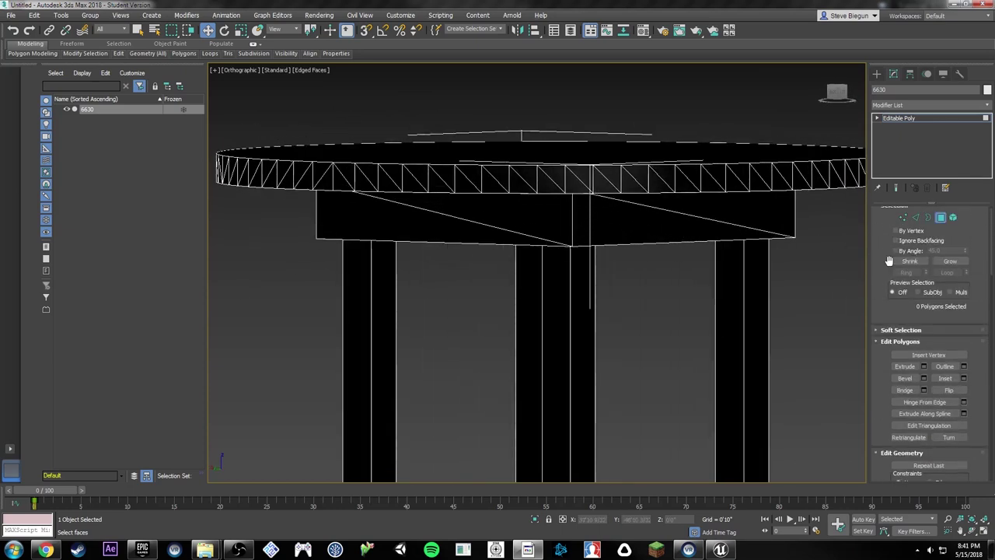
key(2)
click(716, 221)
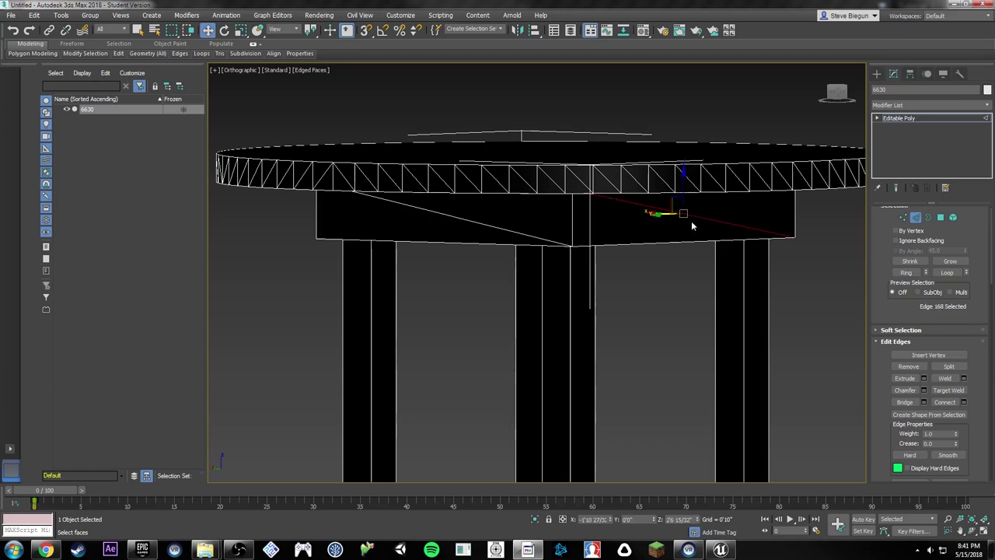
ctrl+click(520, 232)
Step: Select the tabletop's upper polygon, convert the selection to its rim edges and chamfer them slightly
alt+middle_drag(464, 233, 591, 201)
click(939, 218)
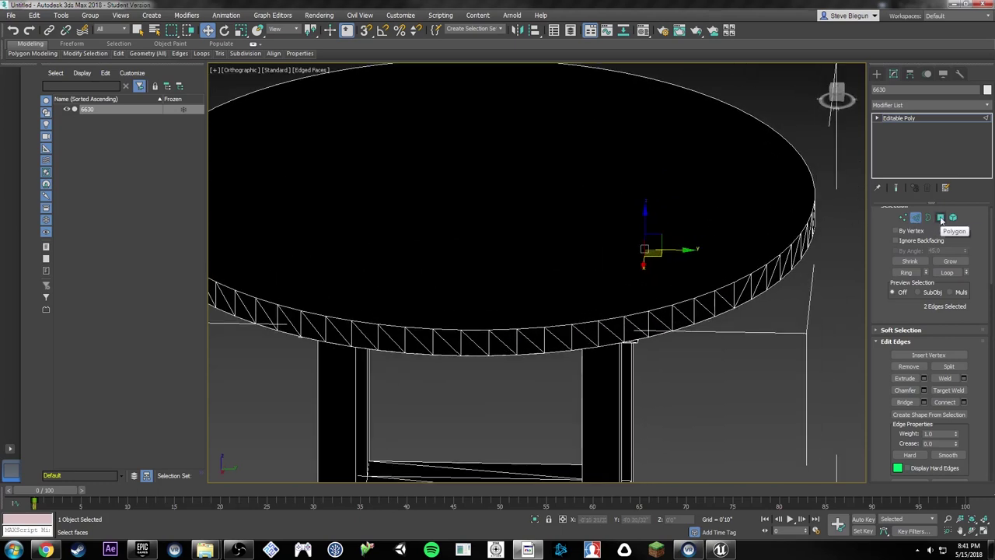
click(684, 210)
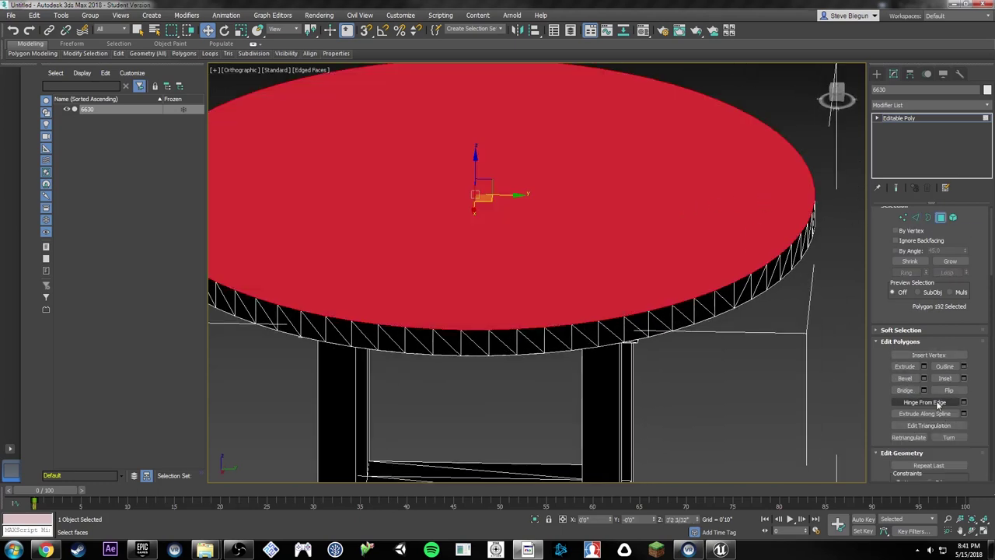
click(917, 221)
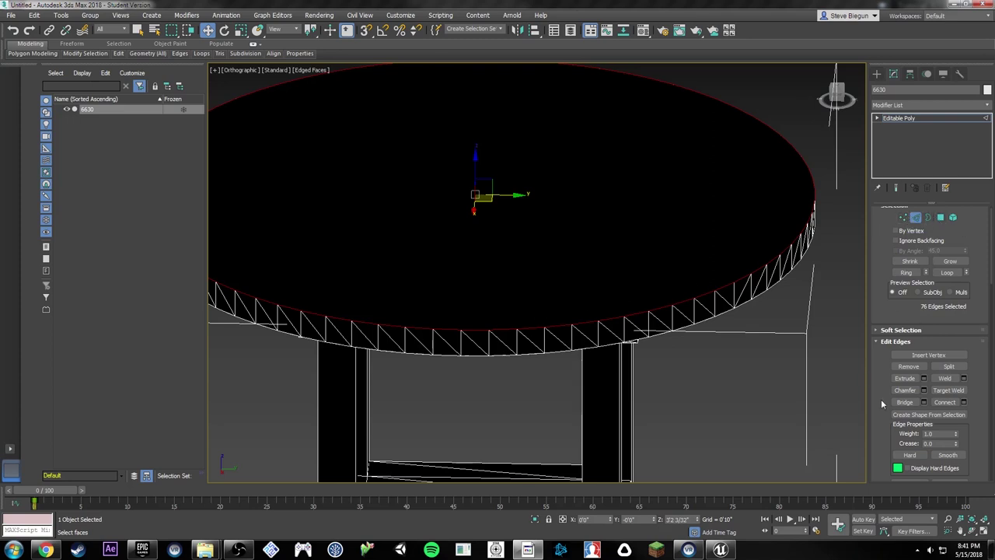
click(904, 390)
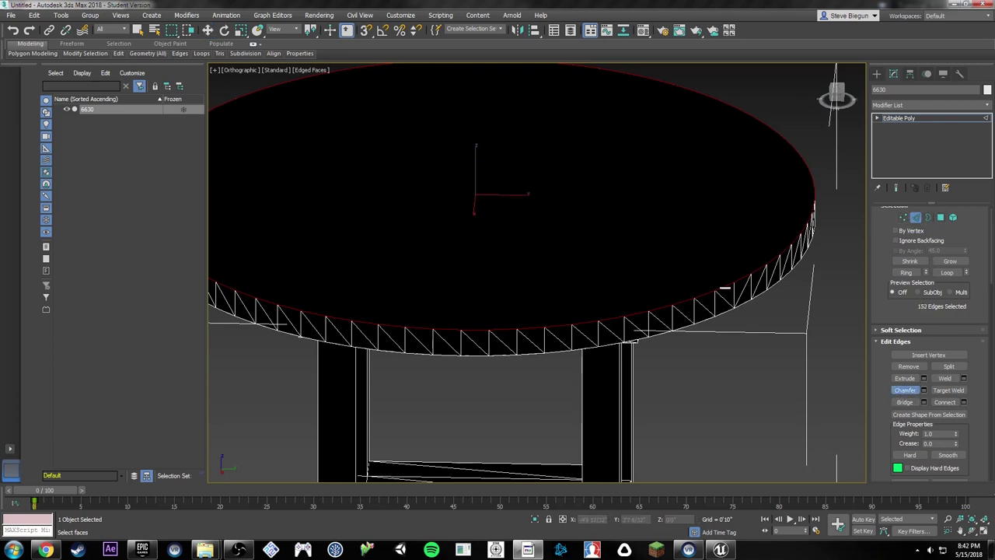
drag(725, 288, 726, 288)
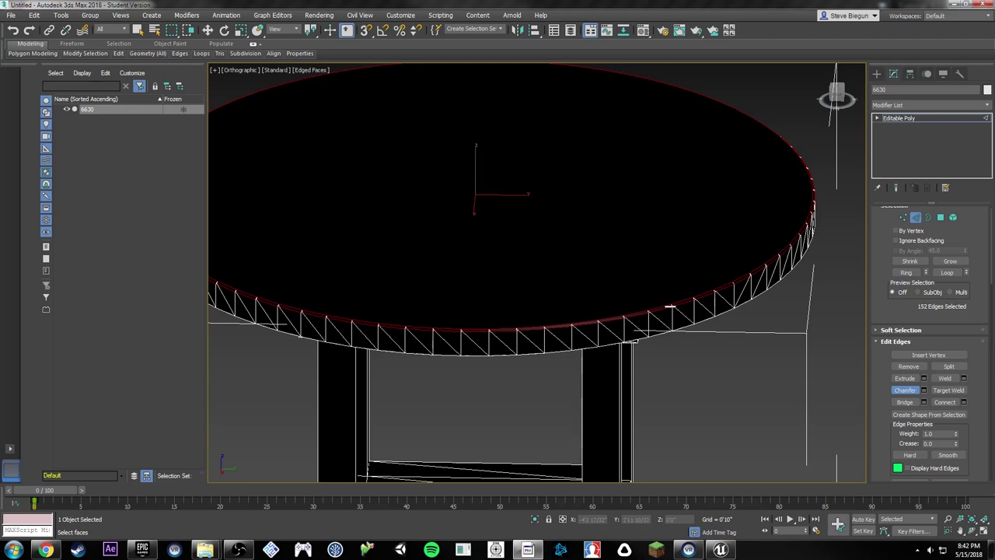
Step: Inspect the chamfered rim of the tabletop up close and from around the table
alt+middle_drag(619, 309, 669, 287)
scroll(677, 244, up, 4)
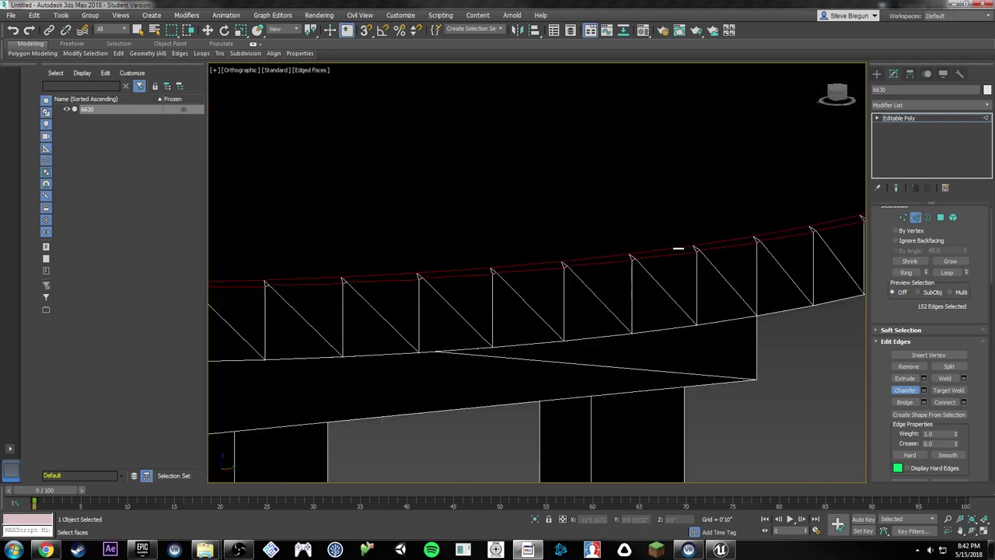
drag(677, 249, 689, 244)
scroll(642, 262, down, 5)
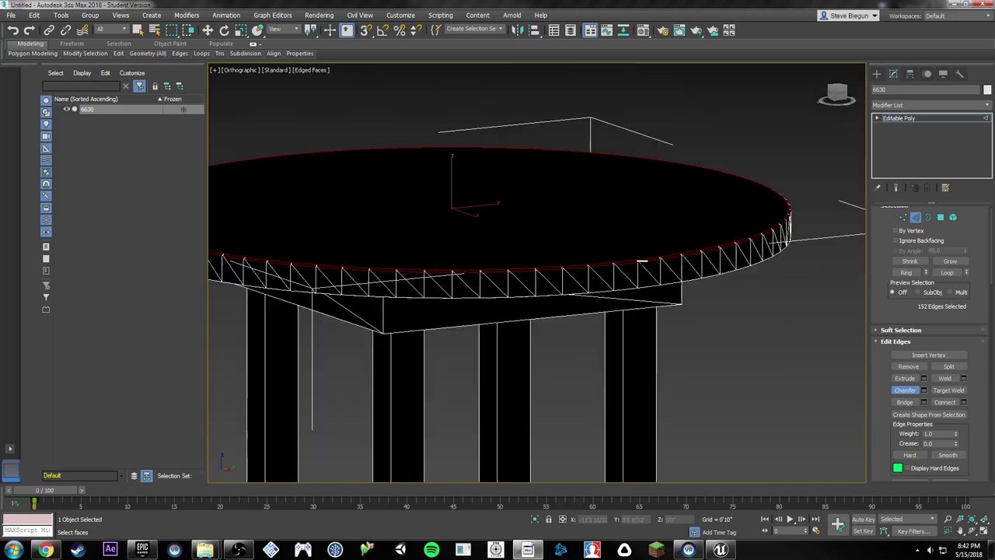
scroll(670, 240, down, 6)
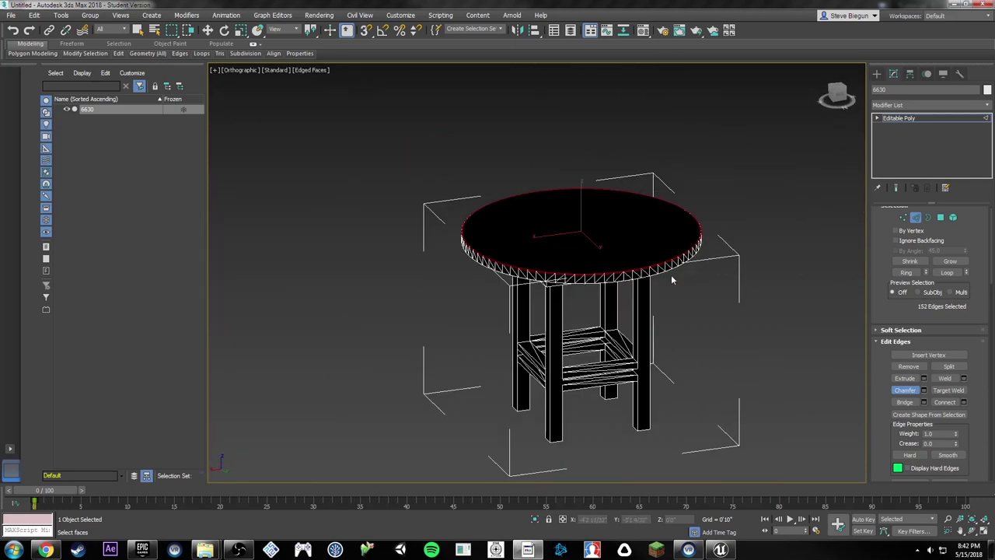
alt+middle_drag(631, 238, 584, 267)
scroll(594, 259, up, 4)
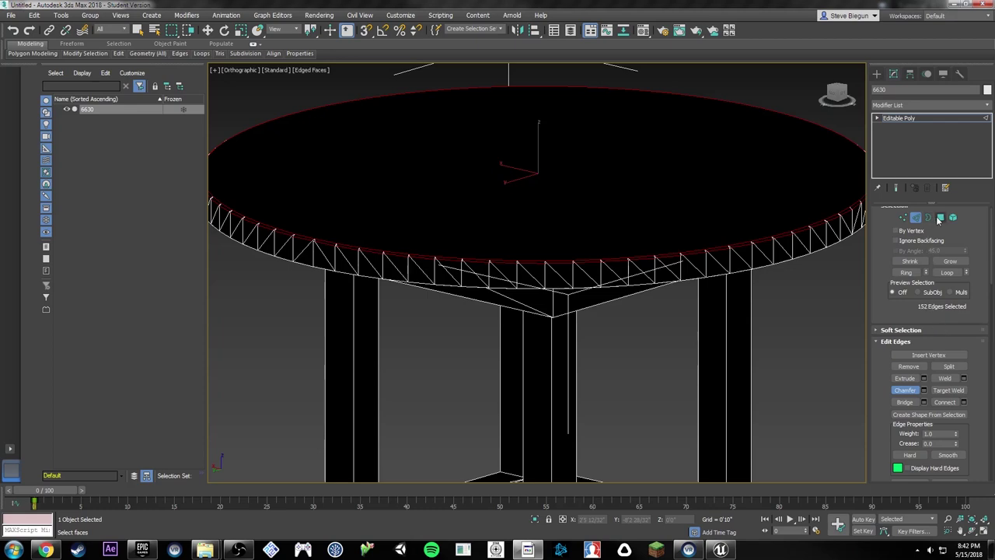
Step: Select the vertical edges of all four table legs from a side view
scroll(681, 313, down, 6)
mouse_move(680, 312)
alt+middle_down()
mouse_move(677, 335)
mouse_move(690, 330)
alt+middle_up()
key(w)
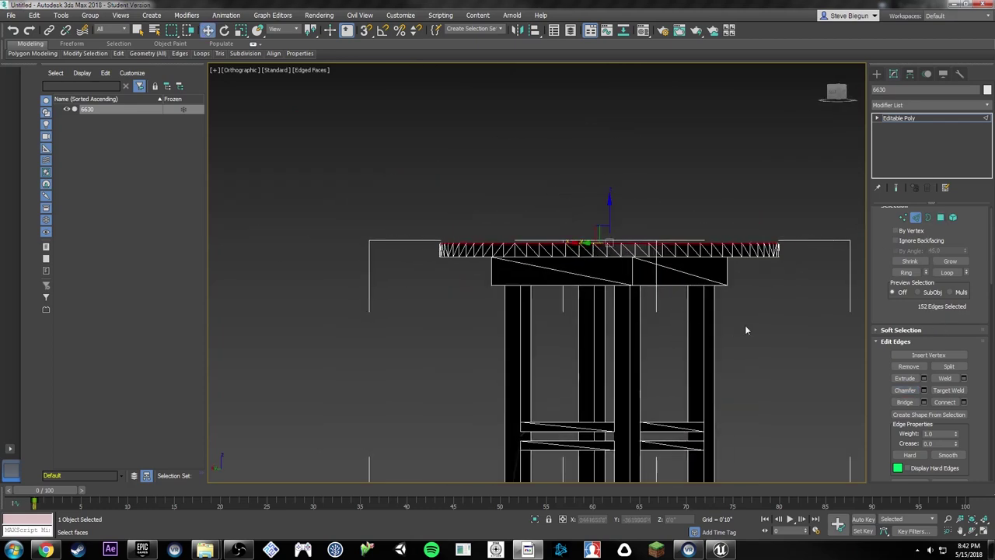
drag(744, 325, 472, 371)
middle_drag(674, 399, 684, 300)
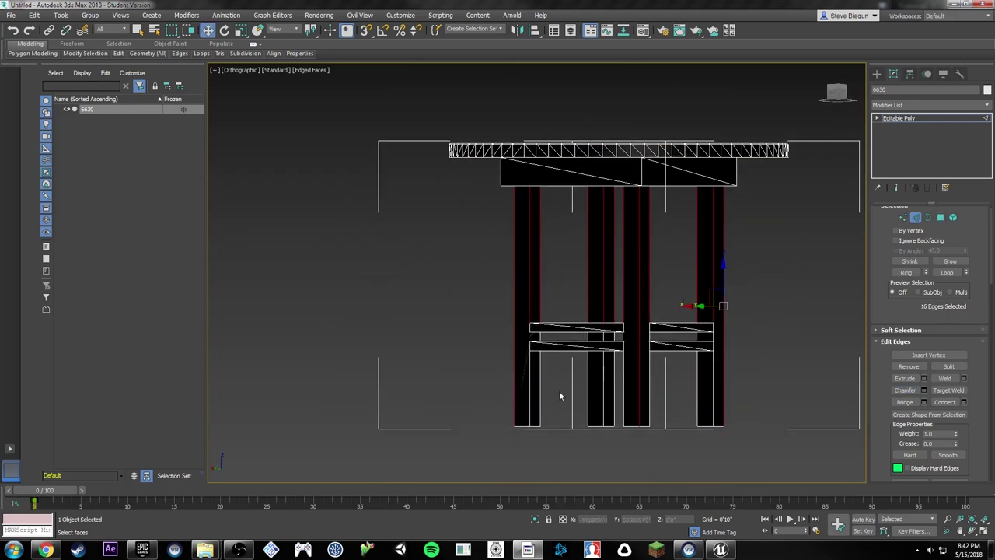
drag(636, 398, 639, 399)
drag(729, 335, 503, 343)
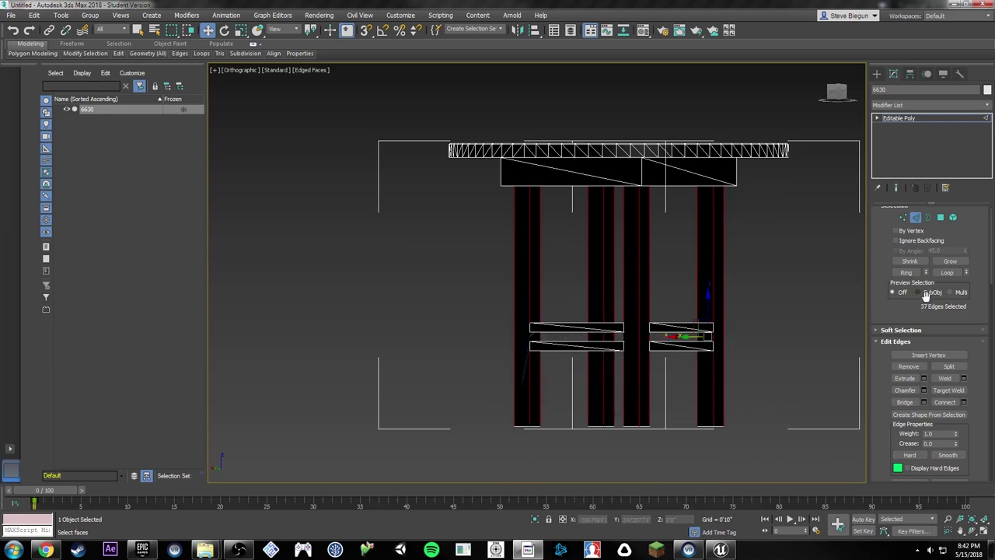
Step: Try a slight chamfer on the selected vertical leg edges, check it at the stretchers, and undo it
click(904, 389)
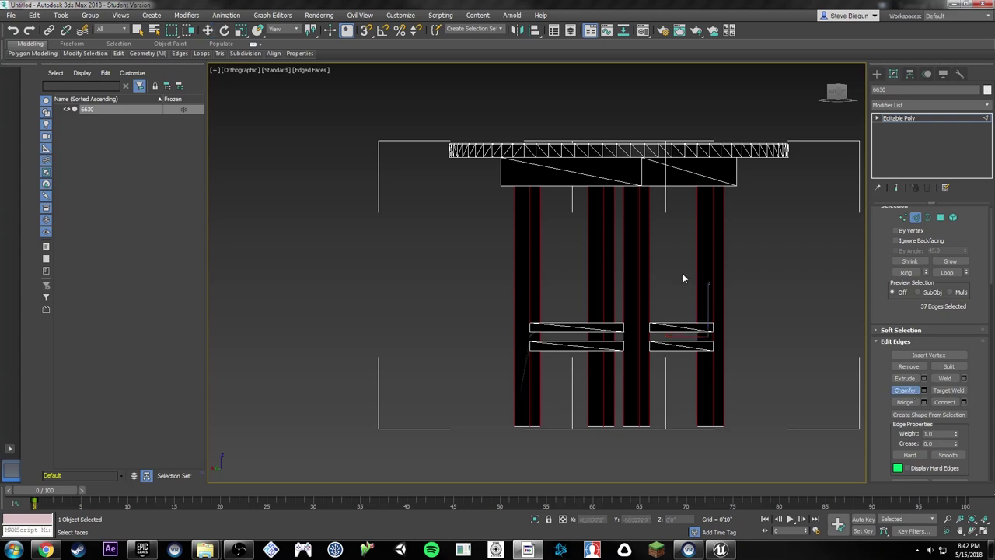
drag(711, 272, 712, 270)
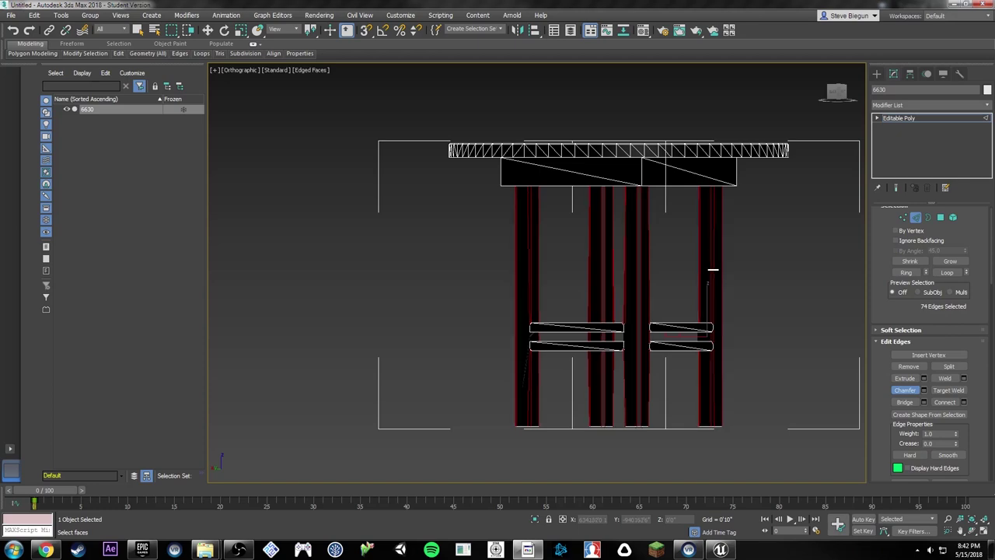
alt+middle_drag(712, 271, 659, 278)
scroll(560, 349, up, 8)
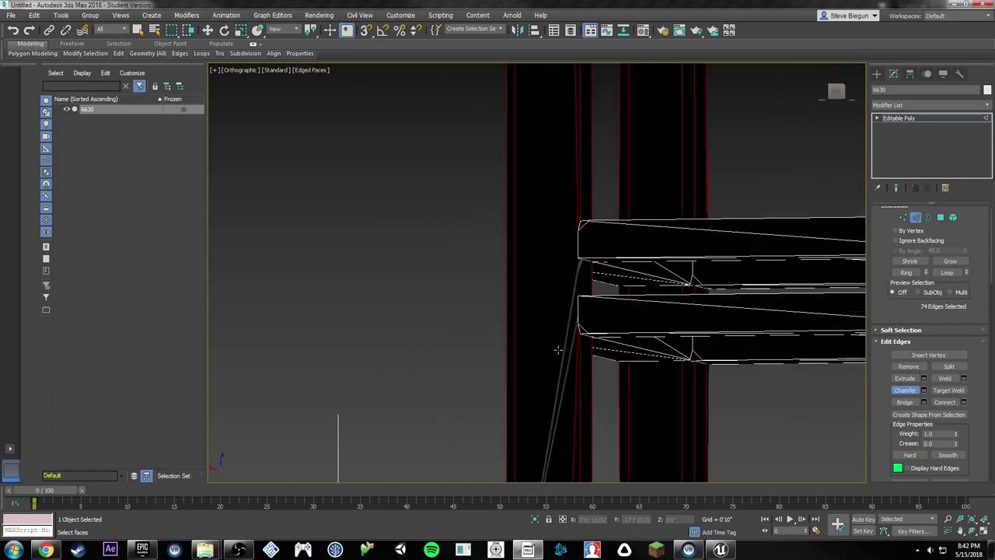
scroll(582, 331, down, 2)
key(ctrl+z)
Step: Cut an edge on the leg from the upper stretcher's lower corner to the lower stretcher's upper corner, with snapping enabled
alt+middle_drag(595, 279, 517, 300)
key(w)
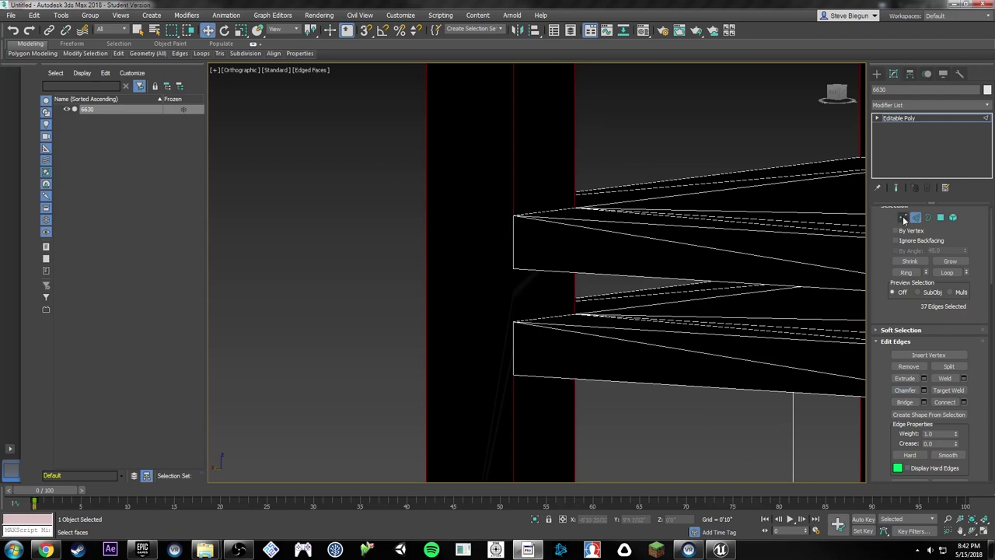
click(903, 217)
alt+middle_drag(544, 268, 638, 262)
click(636, 264)
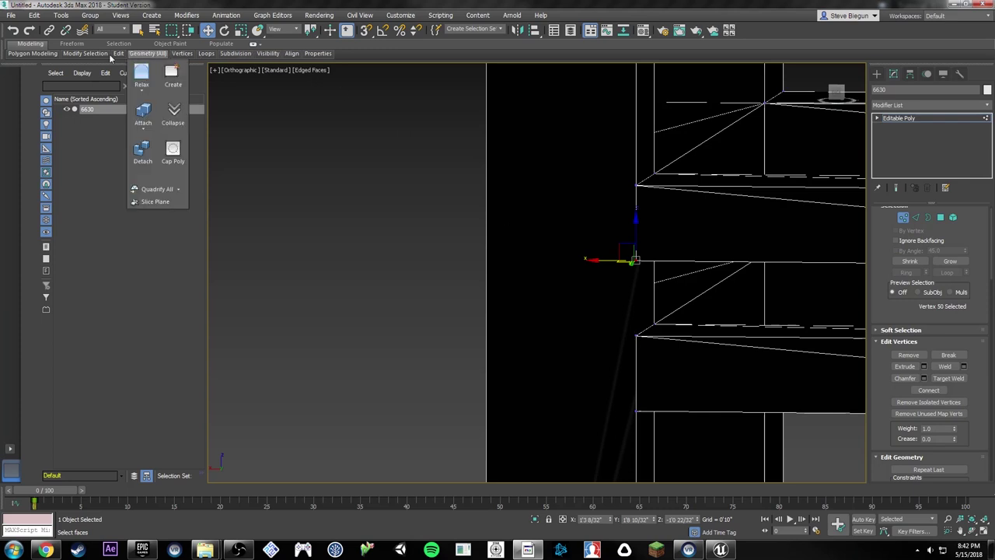
mouse_move(118, 56)
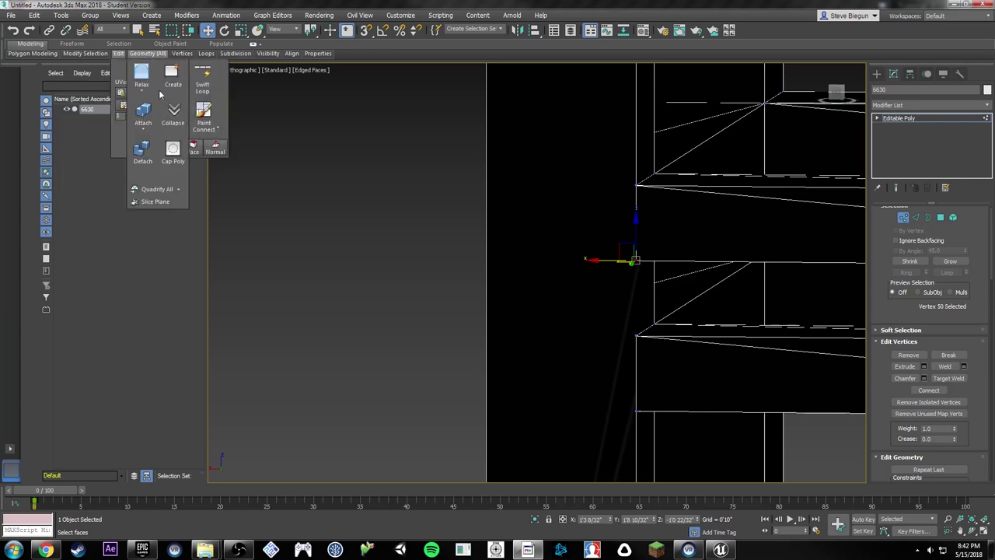
click(178, 113)
middle_drag(708, 262, 611, 244)
key(s)
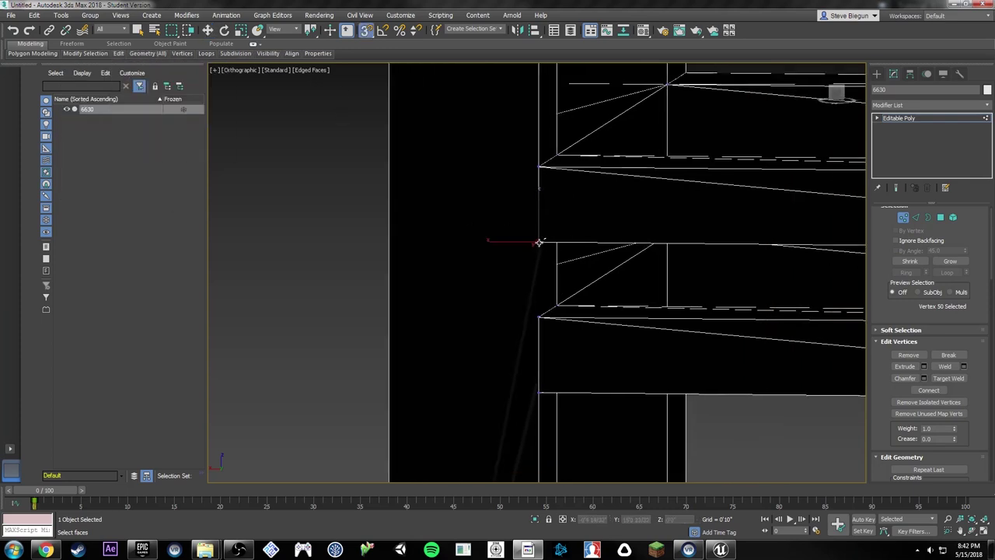
click(537, 243)
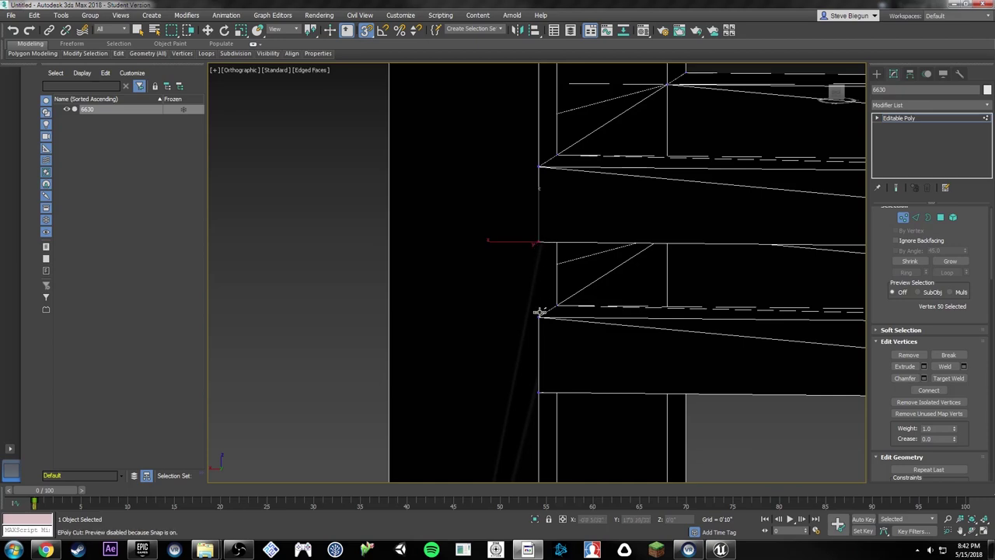
click(539, 313)
alt+middle_drag(576, 289, 599, 271)
key(w)
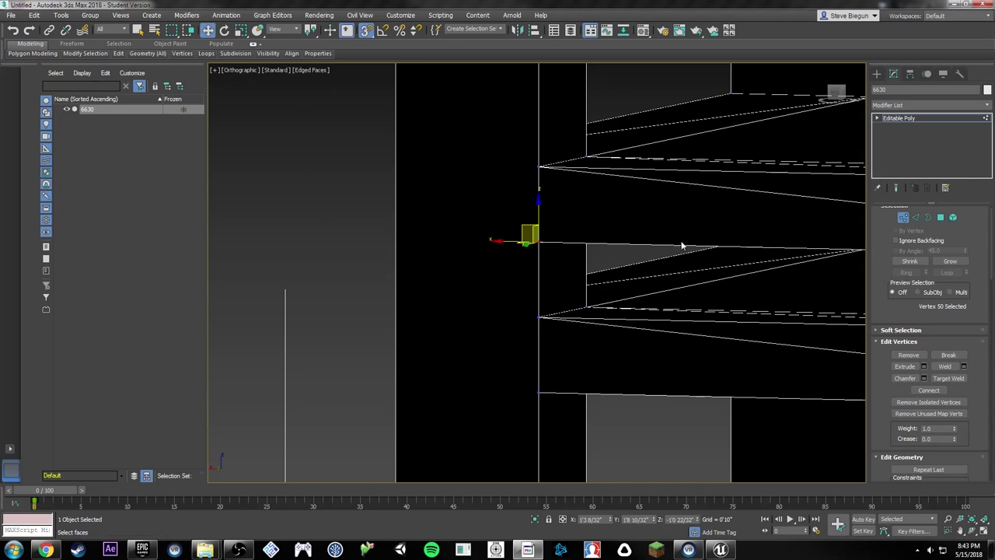
Step: Return to the leg edge selection, turn snapping off and try chamfering the vertical edges slightly
alt+middle_drag(682, 246, 800, 283)
click(914, 218)
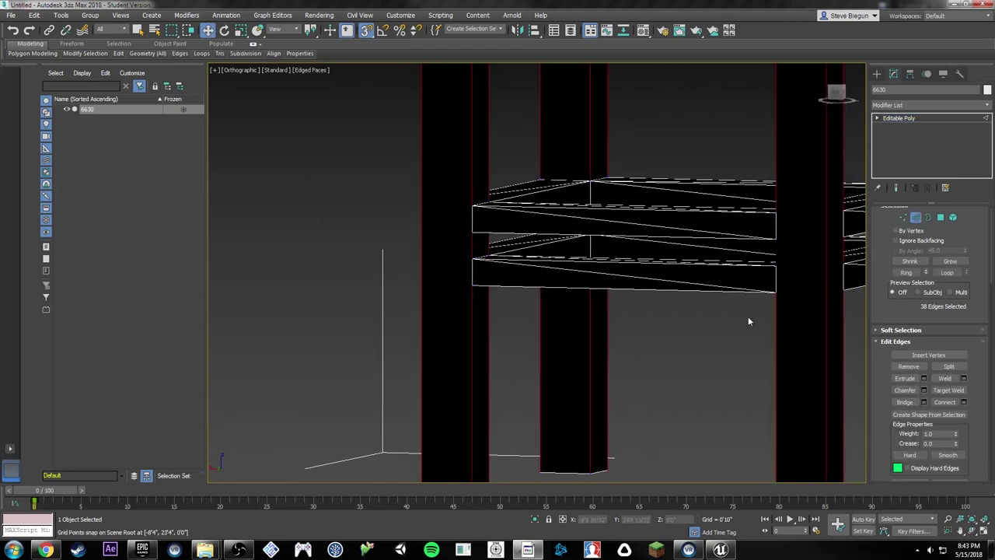
alt+middle_drag(748, 317, 673, 283)
scroll(674, 283, down, 2)
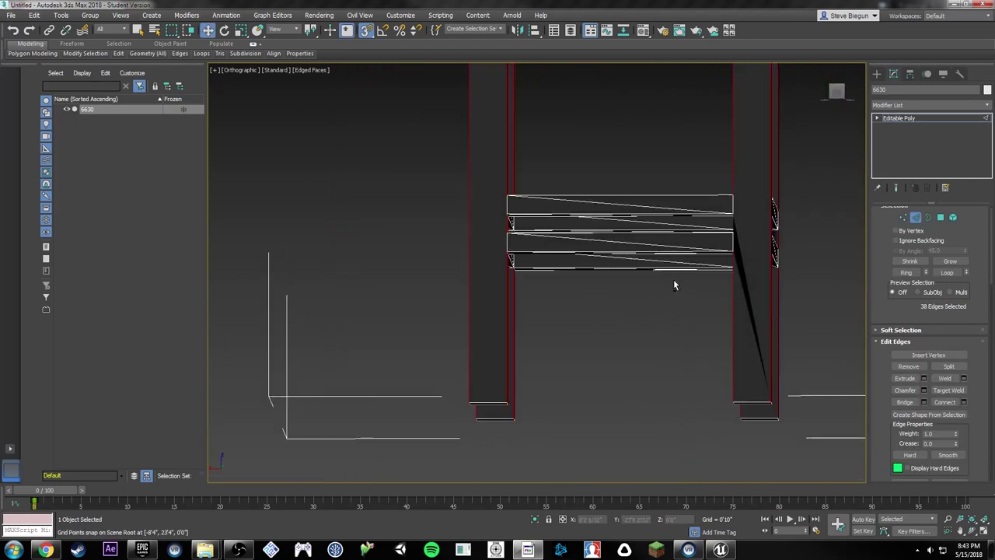
alt+middle_drag(675, 241, 634, 186)
scroll(671, 246, down, 3)
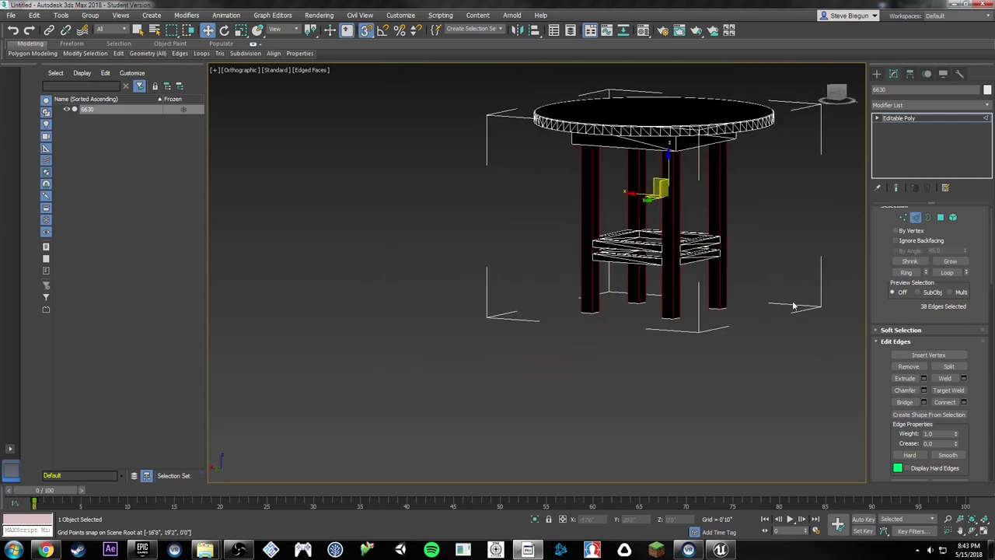
key(s)
click(905, 390)
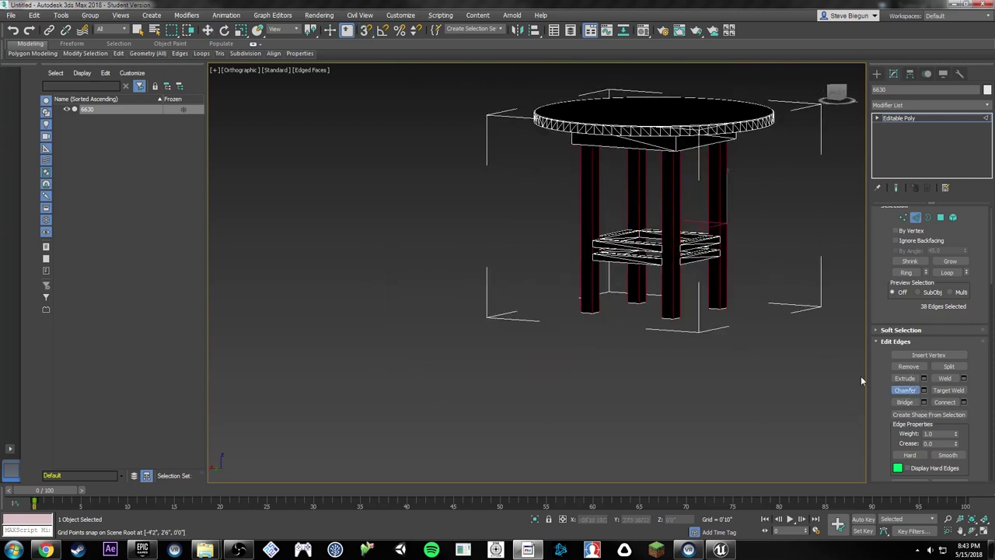
drag(673, 296, 673, 296)
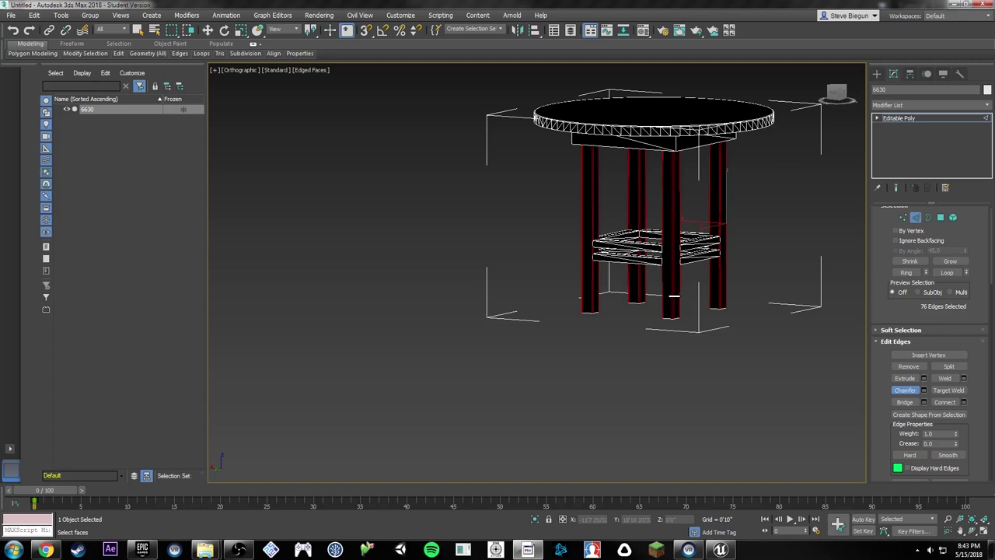
Step: Check the chamfer where the stretchers meet the legs, and undo it
scroll(673, 296, up, 5)
key(w)
scroll(604, 355, up, 3)
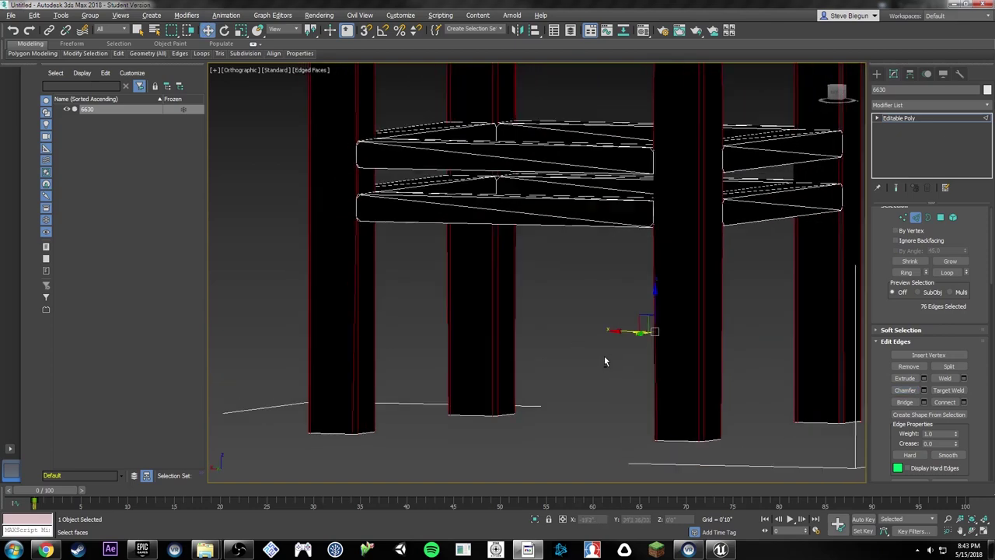
alt+middle_drag(604, 355, 631, 334)
scroll(645, 249, up, 4)
alt+middle_drag(645, 249, 644, 240)
key(ctrl+z)
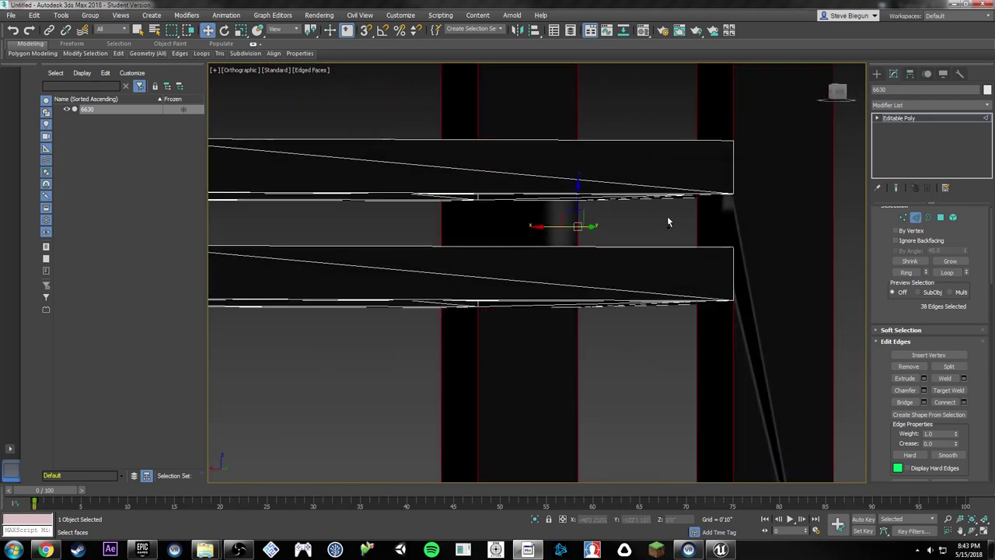
key(ctrl+z)
Step: Cut the missing vertical edges between the upper and lower stretcher corners on the other legs, snapping to their vertices
click(902, 219)
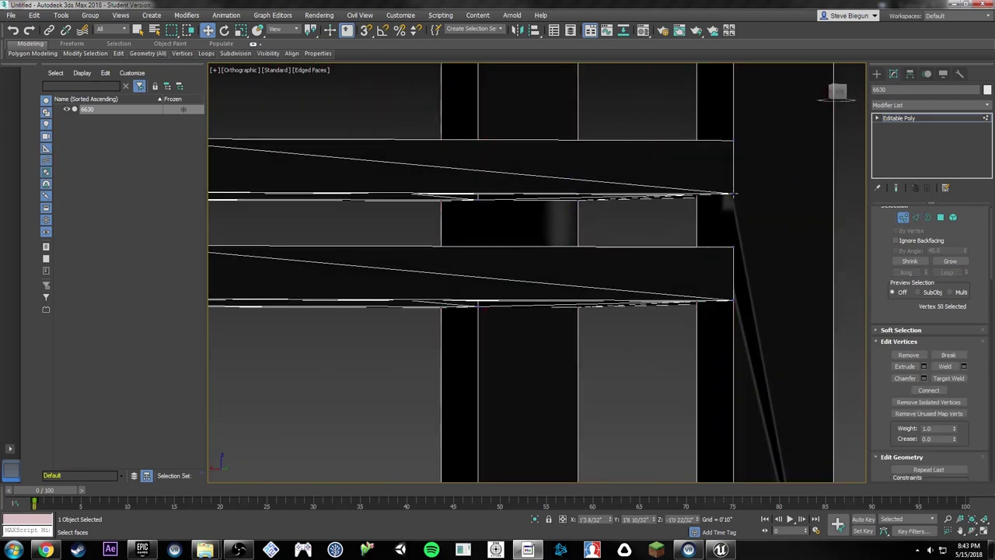
mouse_move(122, 62)
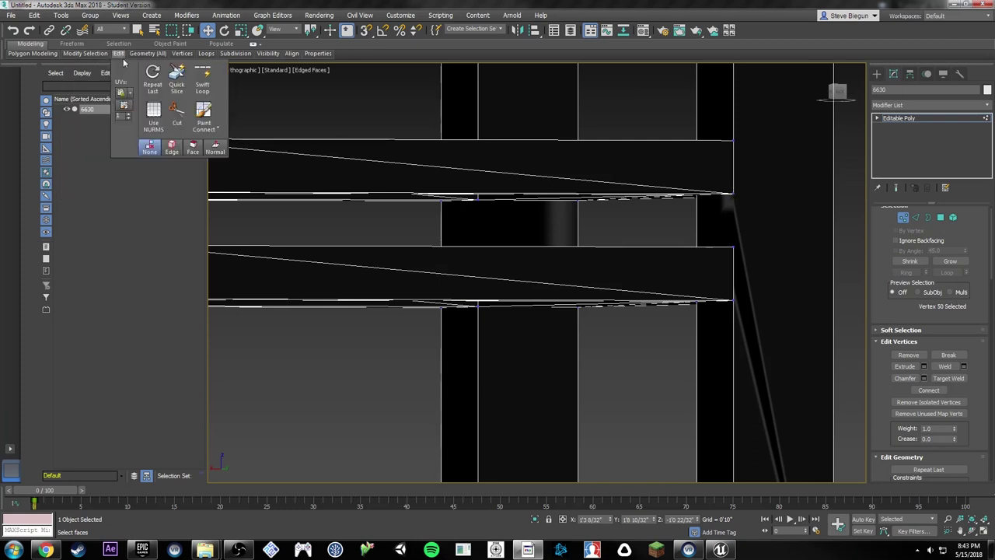
click(177, 114)
key(s)
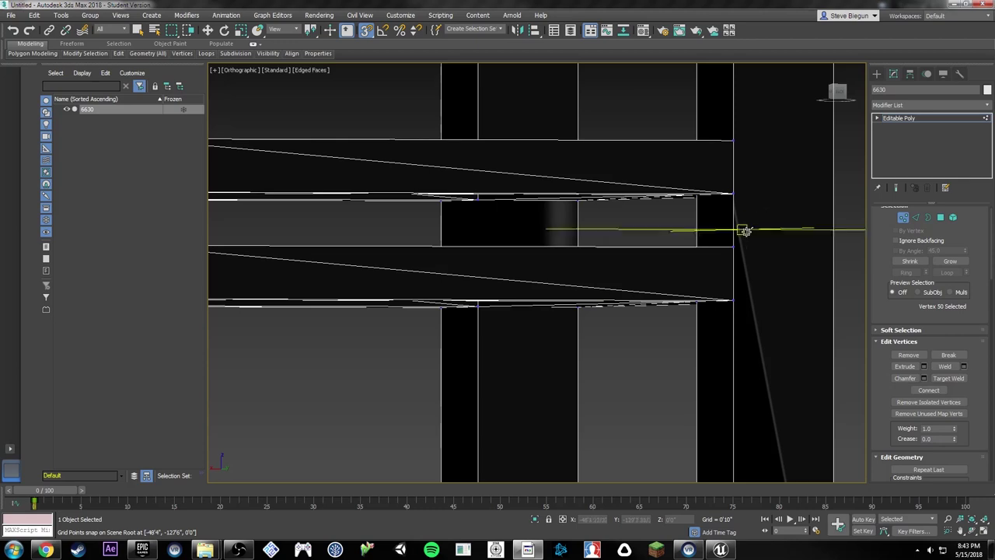
mouse_move(745, 231)
alt+middle_down()
mouse_move(699, 234)
mouse_move(736, 235)
alt+middle_up()
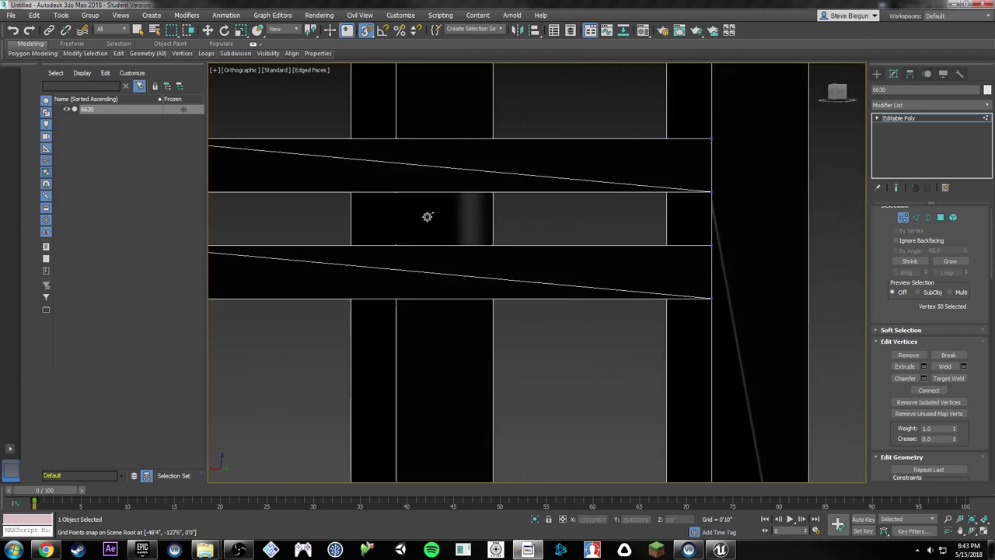
alt+middle_drag(427, 216, 707, 237)
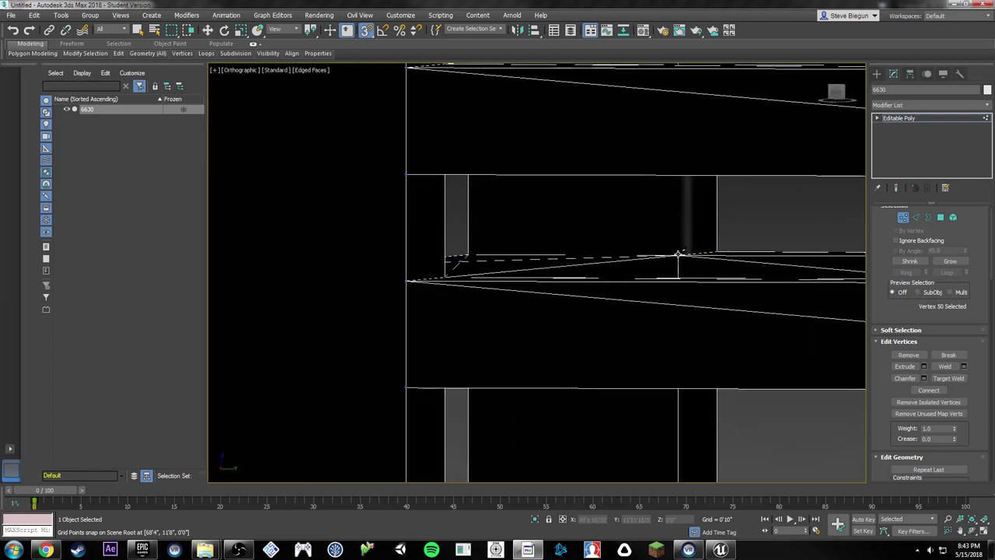
key(s)
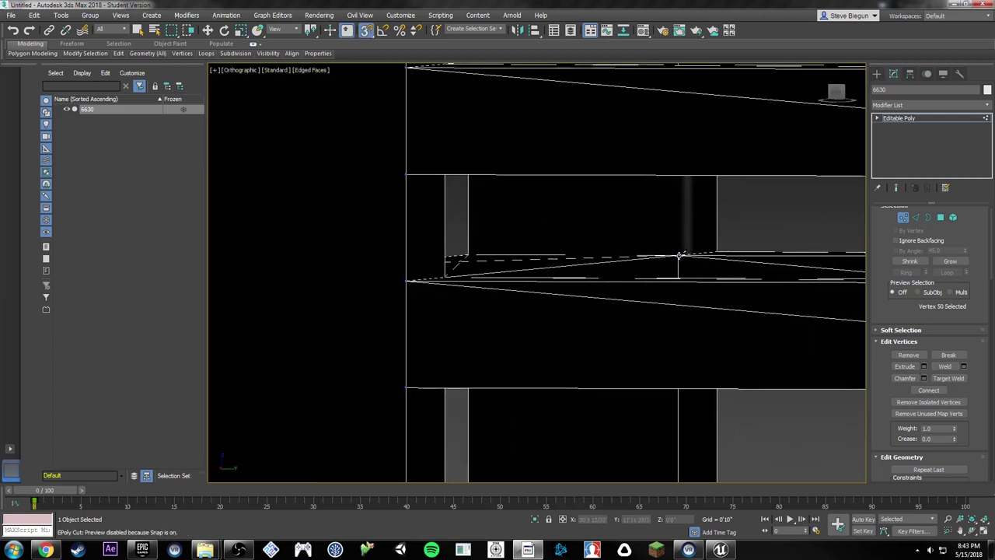
alt+middle_drag(693, 240, 689, 235)
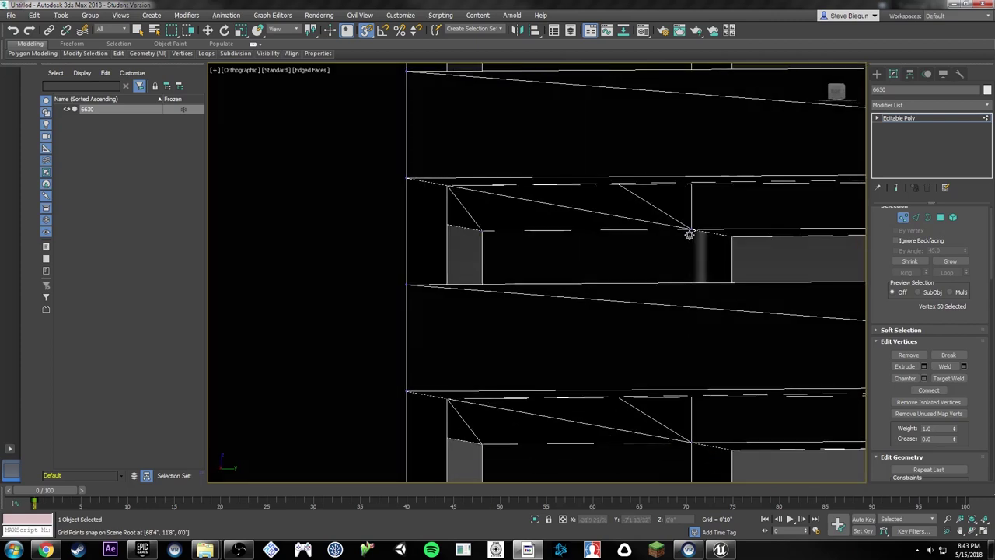
scroll(703, 233, down, 10)
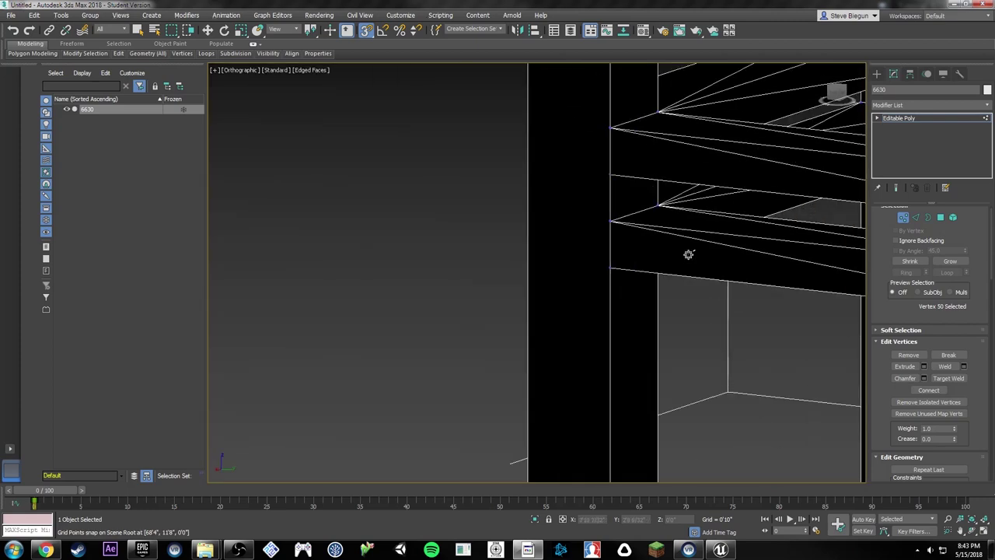
middle_drag(680, 243, 518, 268)
right_click(697, 277)
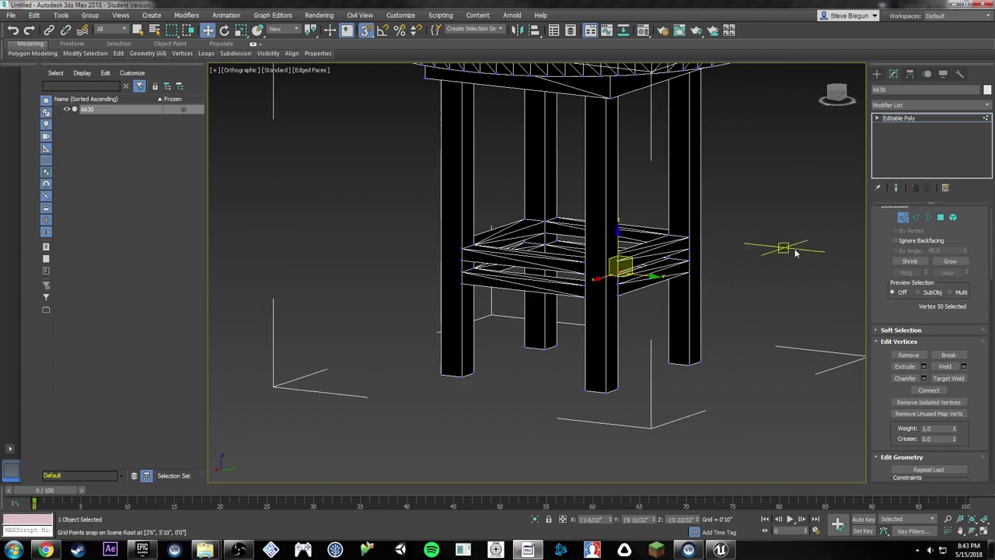
Step: Chamfer the vertical edges of all four legs slightly, including the newly cut segments
click(916, 218)
alt+middle_drag(862, 244, 550, 347)
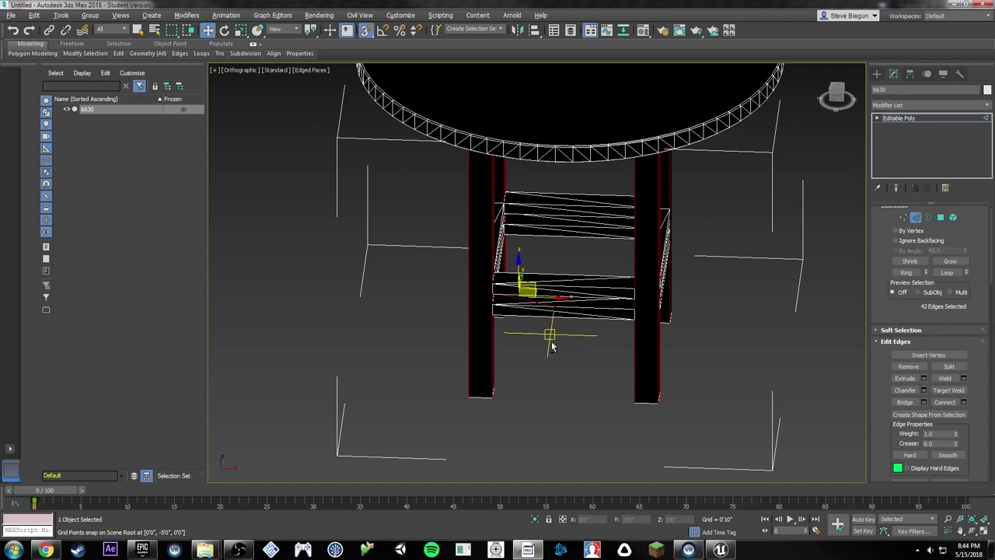
alt+middle_drag(530, 259, 765, 281)
click(904, 389)
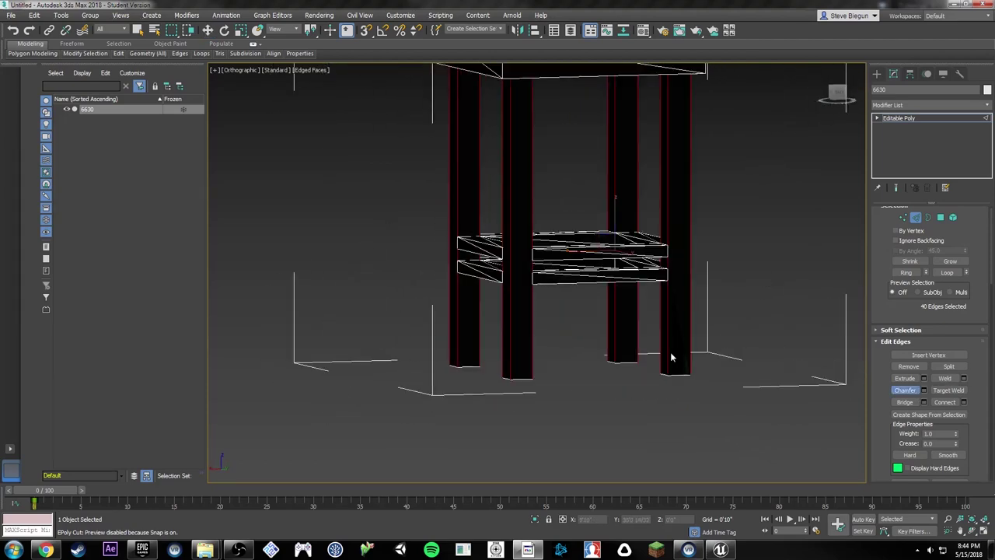
drag(667, 352, 671, 352)
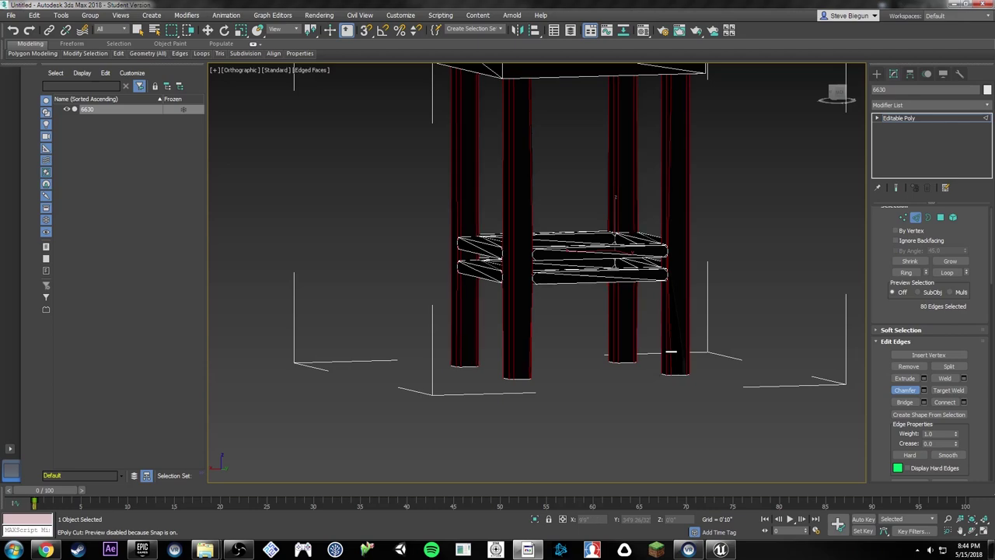
Step: Check the leg chamfer where the stretchers meet the legs and undo it
scroll(592, 230, up, 4)
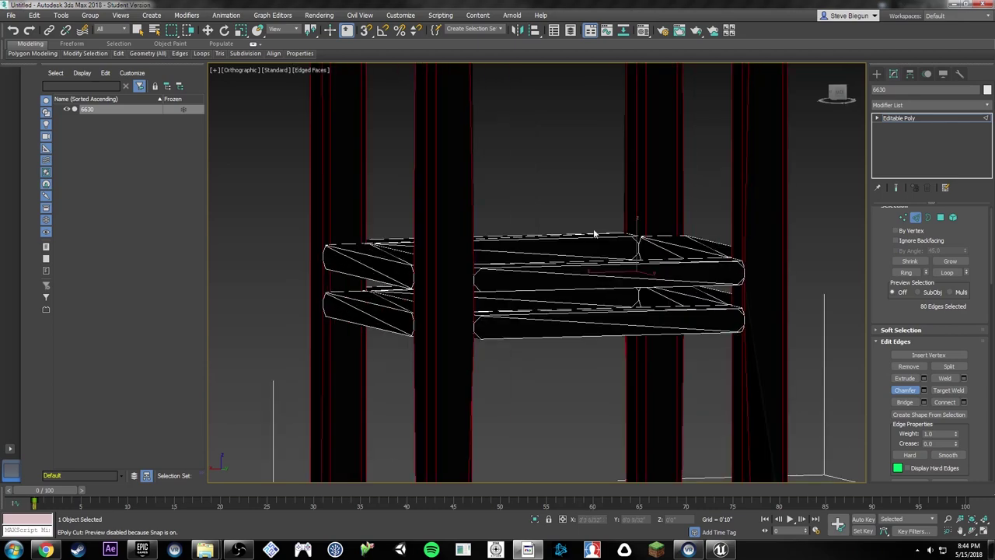
key(ctrl+z)
alt+middle_drag(456, 258, 494, 264)
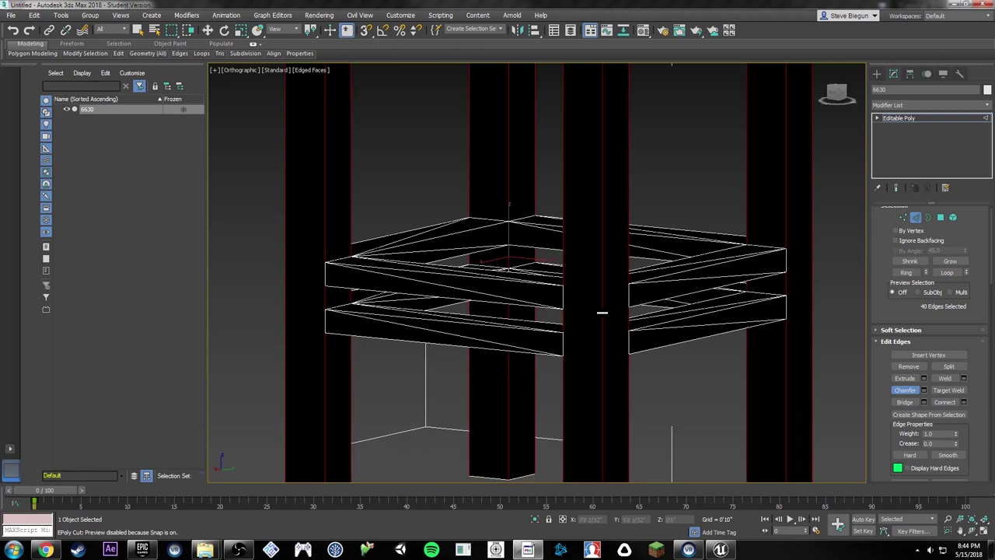
alt+middle_drag(576, 326, 603, 319)
key(w)
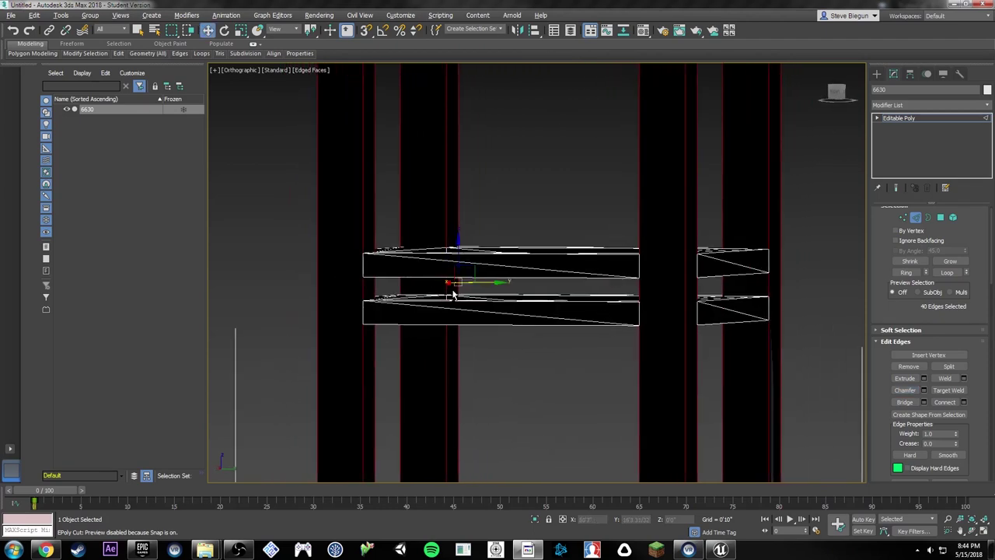
Step: Remove the short vertical edge segments between the upper and lower stretchers from the leg edge selection, working around the legs
alt+click(375, 289)
alt+click(722, 288)
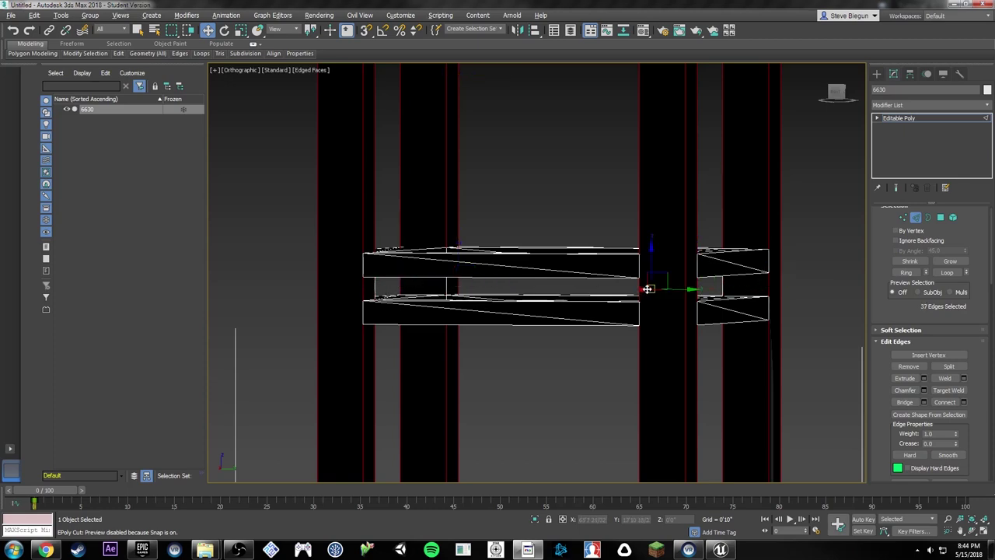
alt+middle_drag(646, 288, 731, 299)
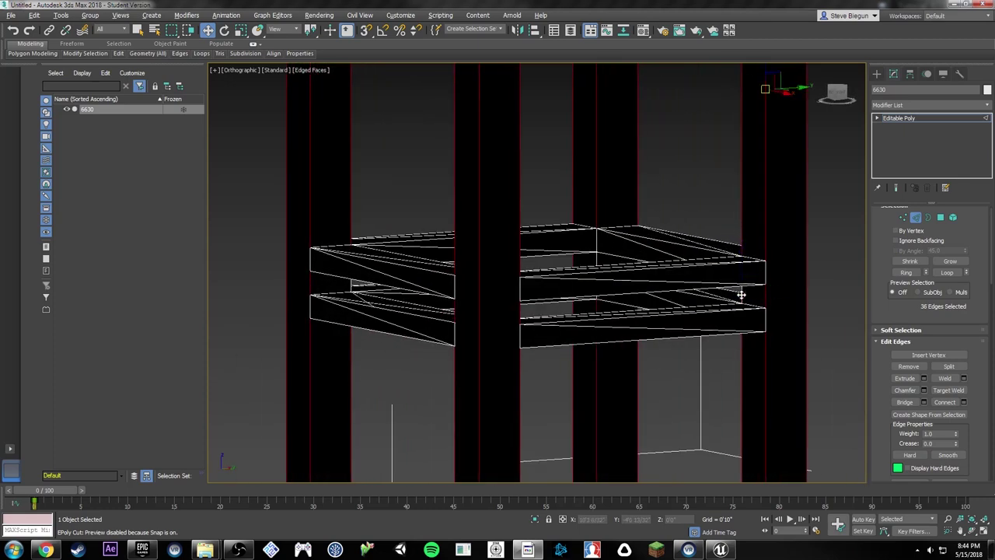
alt+click(764, 296)
alt+click(765, 297)
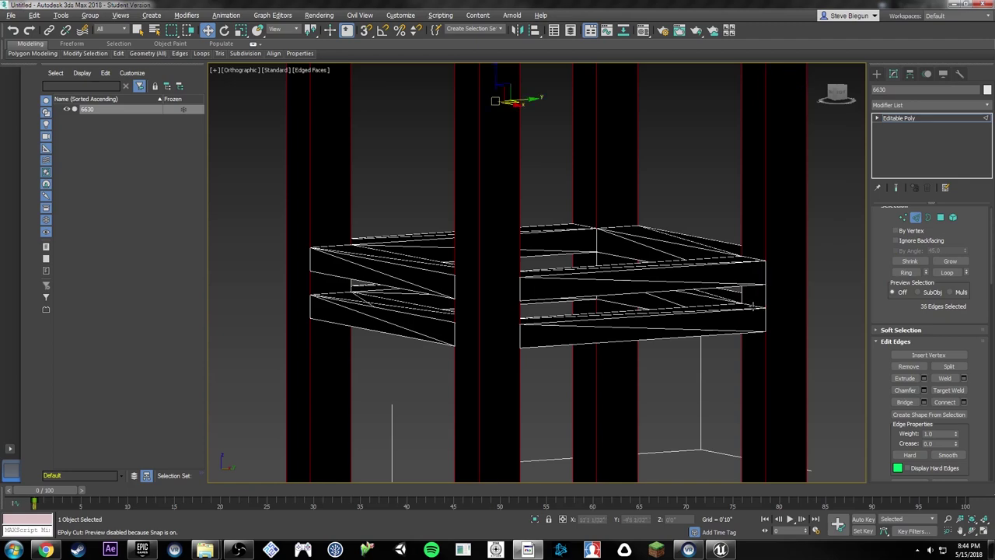
alt+middle_drag(765, 297, 714, 296)
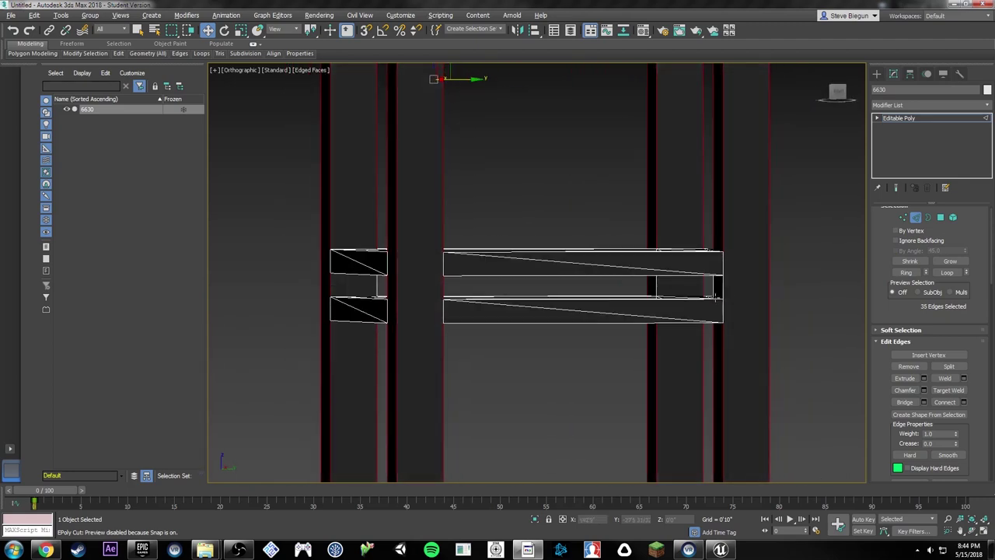
alt+click(651, 285)
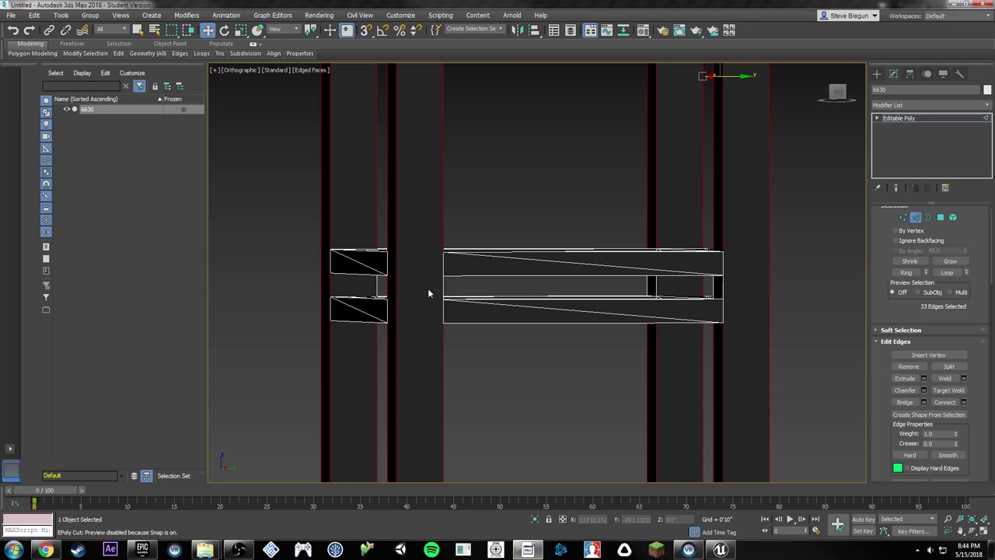
alt+click(384, 286)
Step: Deselect the remaining short segments between the stretchers, keeping the long vertical leg edges selected
alt+middle_drag(383, 286, 618, 290)
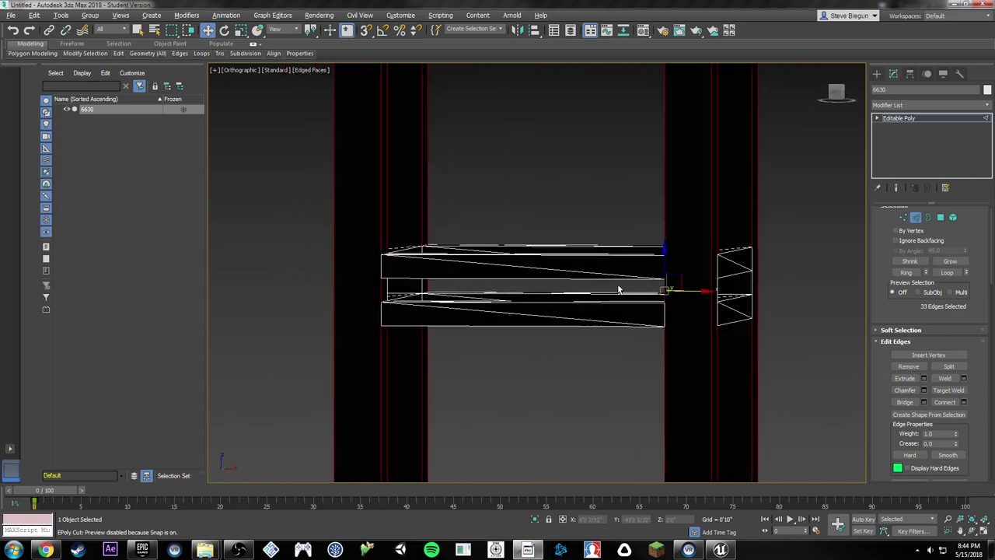
alt+click(673, 292)
alt+middle_drag(420, 286, 445, 291)
alt+click(423, 295)
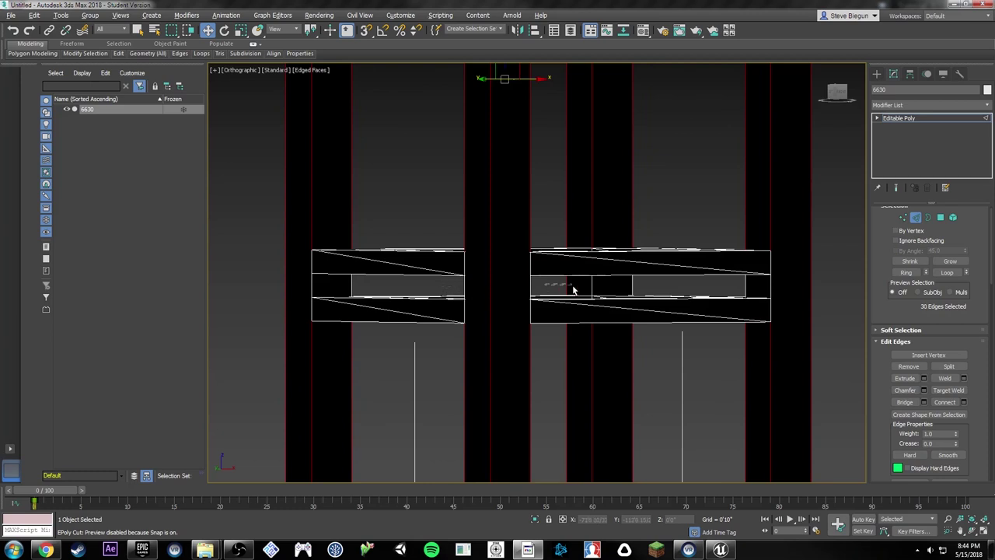
alt+middle_drag(562, 287, 578, 272)
scroll(578, 273, down, 5)
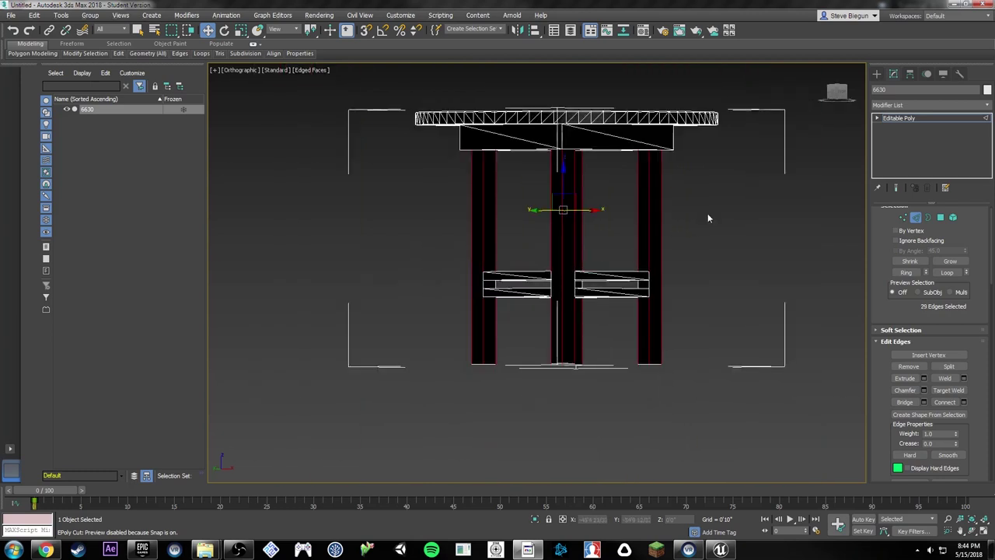
drag(708, 213, 424, 225)
ctrl+drag(703, 347, 703, 346)
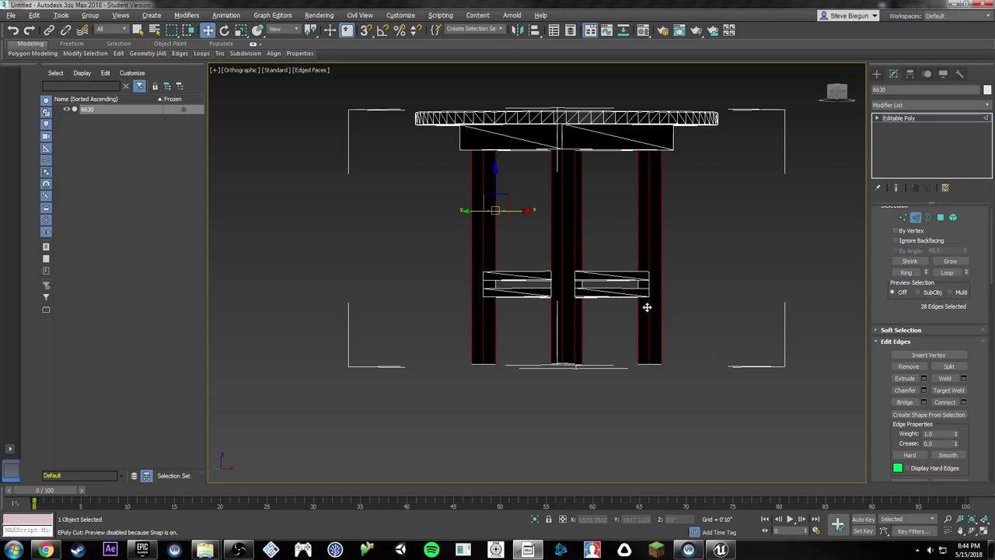
Step: Chamfer the selected long vertical leg edges very slightly and inspect the result around the table
alt+middle_drag(647, 305, 856, 319)
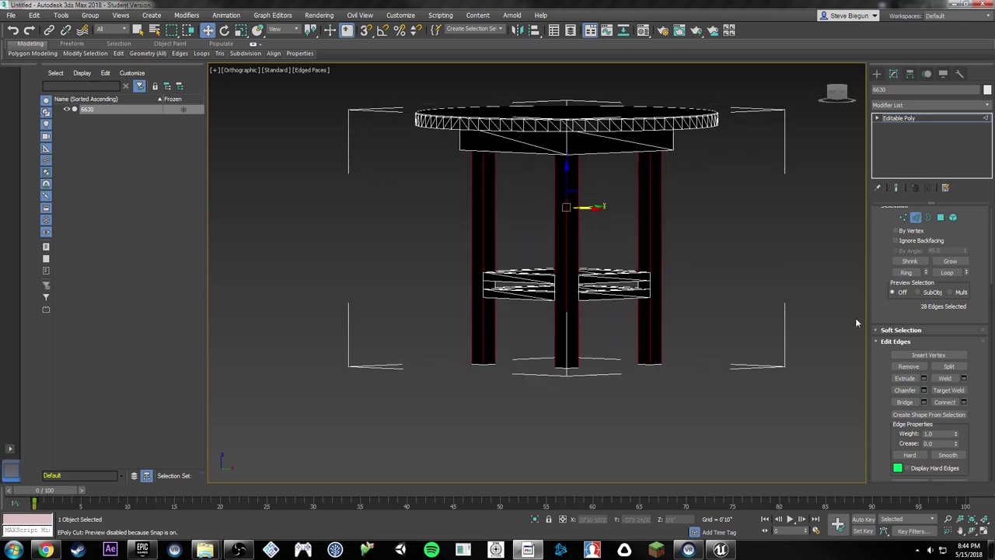
click(905, 389)
scroll(575, 293, up, 5)
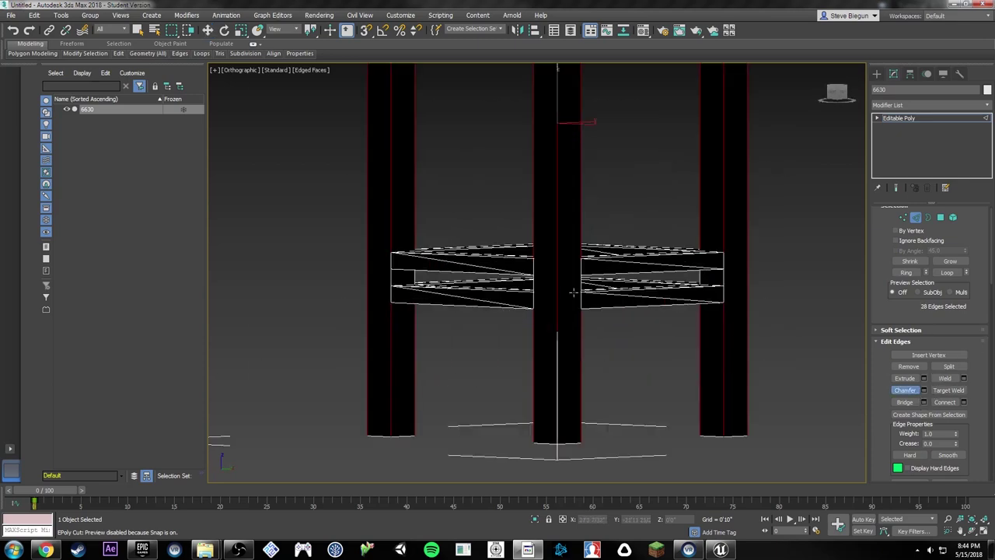
drag(557, 290, 558, 290)
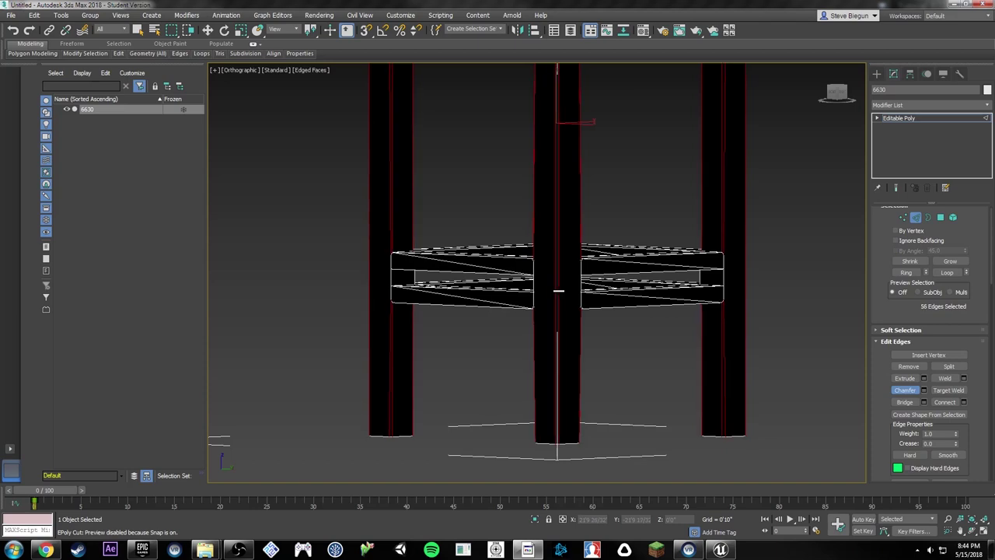
alt+middle_drag(694, 203, 573, 158)
scroll(697, 262, up, 5)
scroll(702, 261, down, 10)
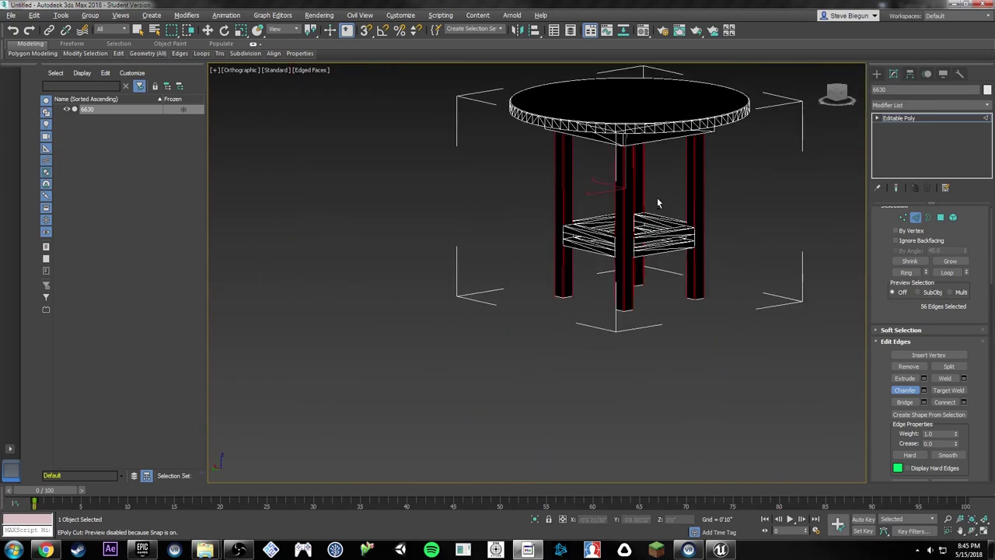
alt+middle_drag(656, 203, 628, 217)
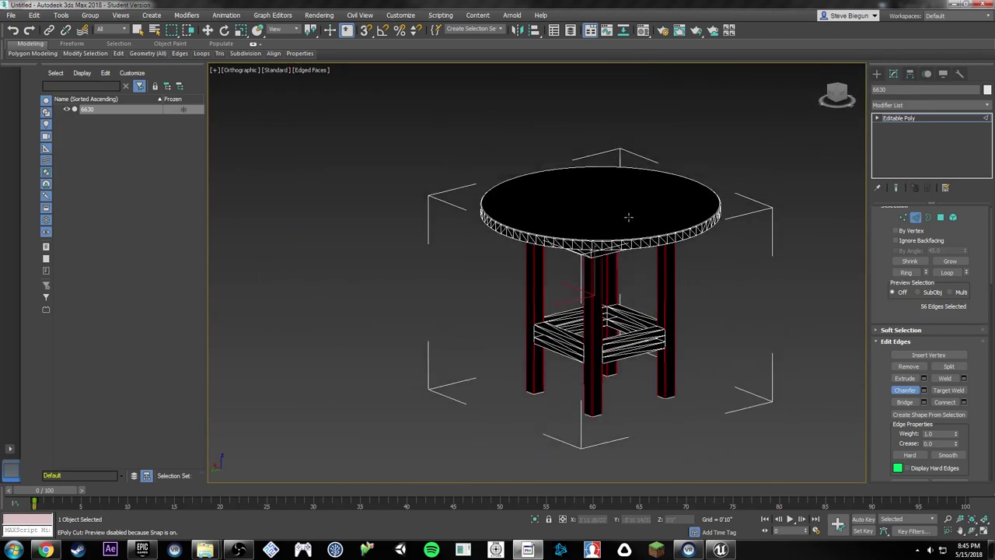
Step: Leave the chamfer operation and select all polygons of the table mesh
key(w)
click(940, 218)
key(ctrl+a)
alt+middle_drag(689, 223, 641, 251)
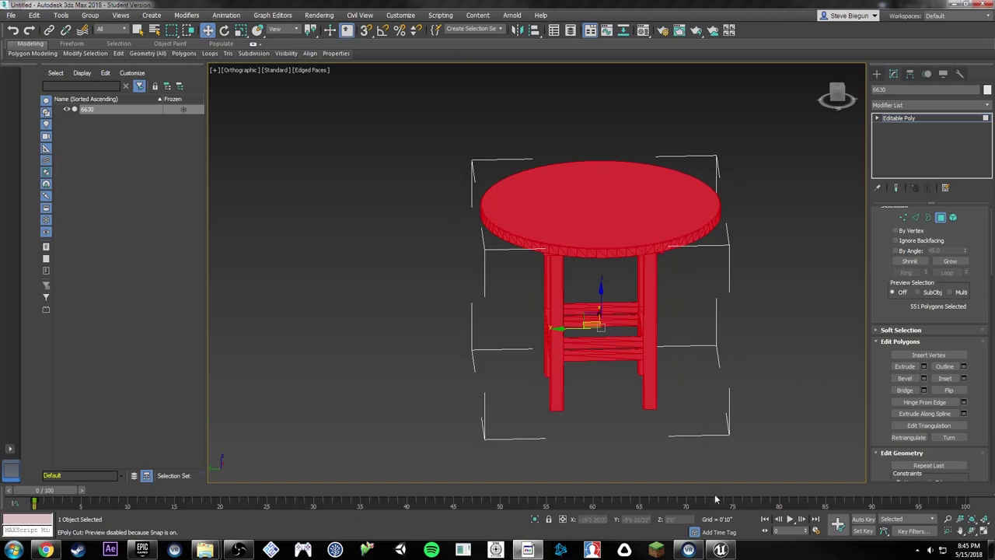
Step: Switch to Unreal Editor, select a round dining table and frame it to examine its shading
click(721, 549)
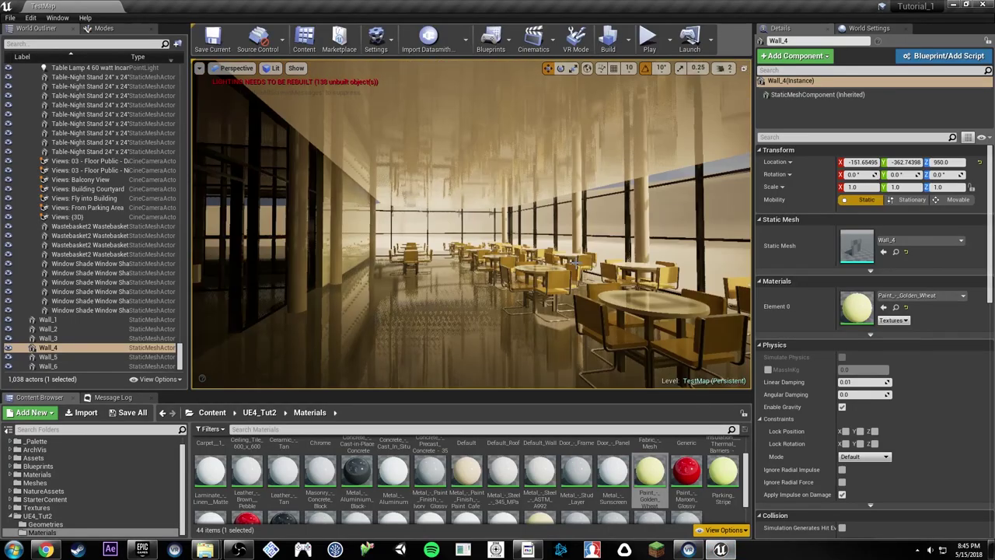
key(w)
right_drag(574, 263, 614, 335)
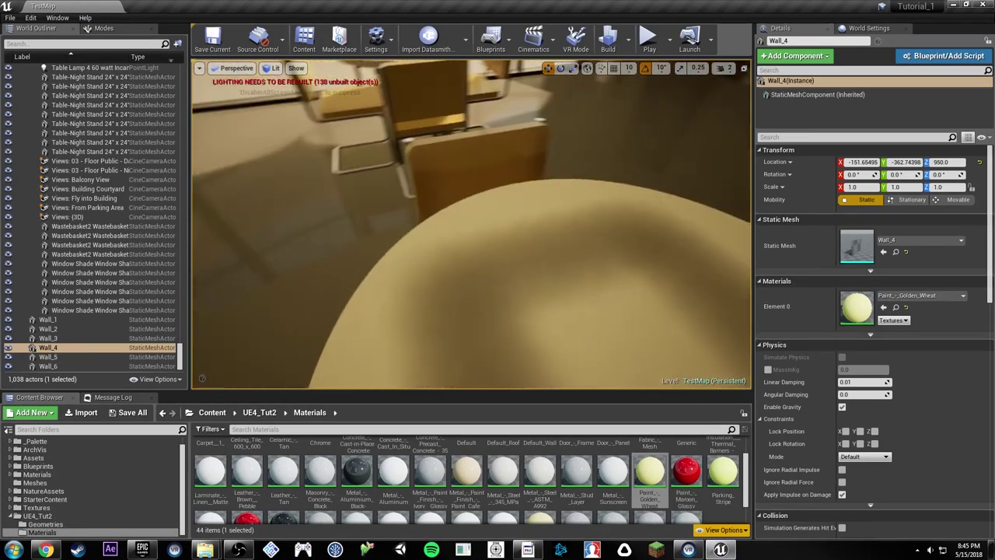
right_drag(477, 253, 433, 178)
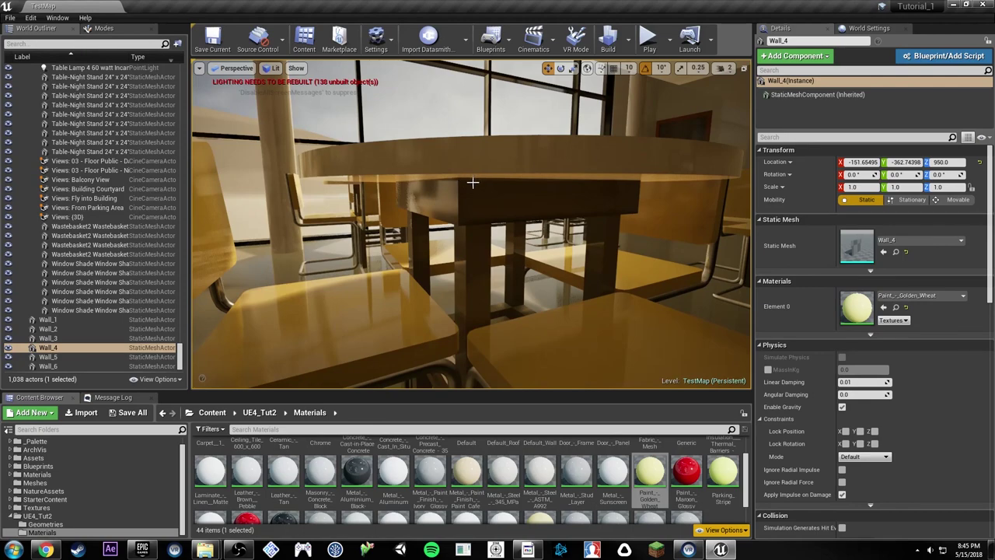
click(448, 189)
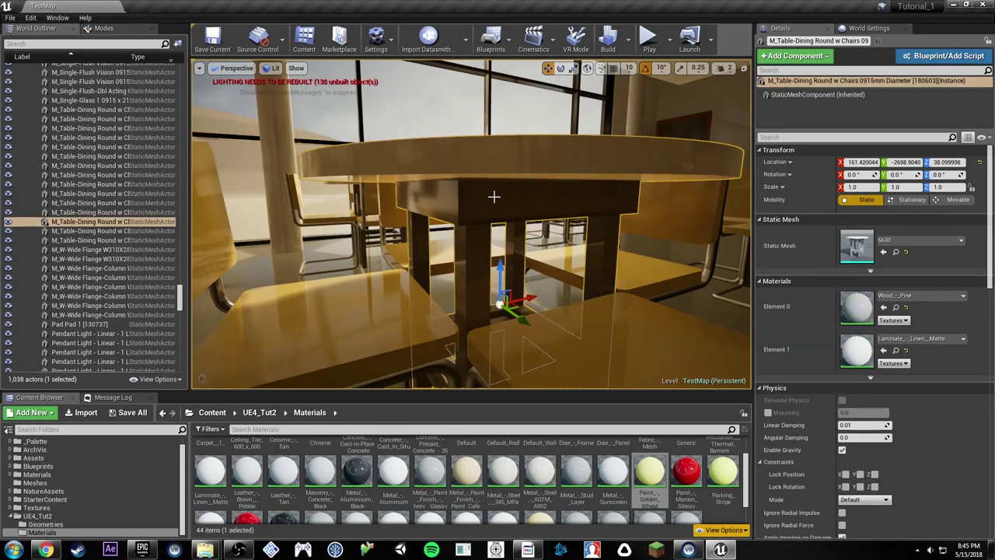
key(f)
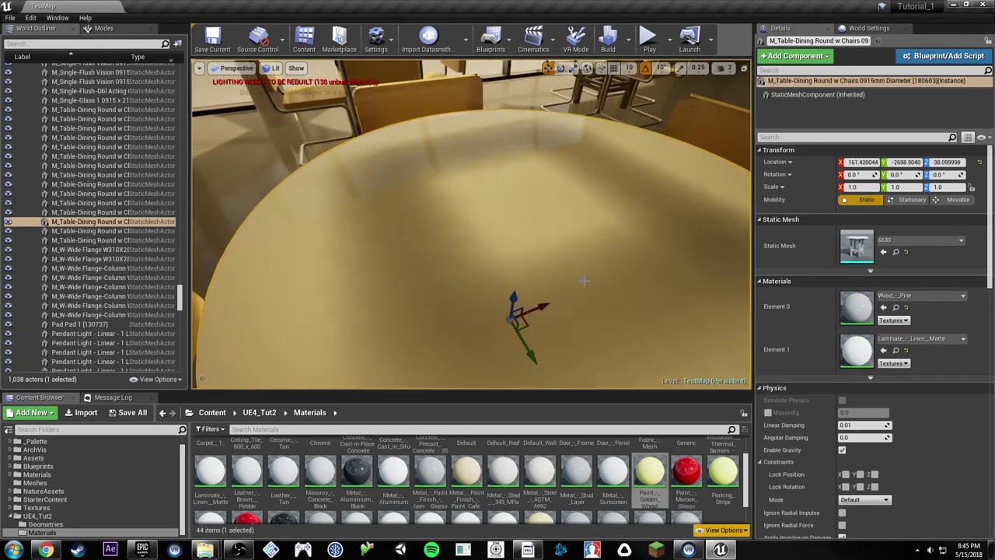
Step: Examine the selected table's rim and legs up close and from across the dining room
key(s)
right_drag(584, 280, 568, 249)
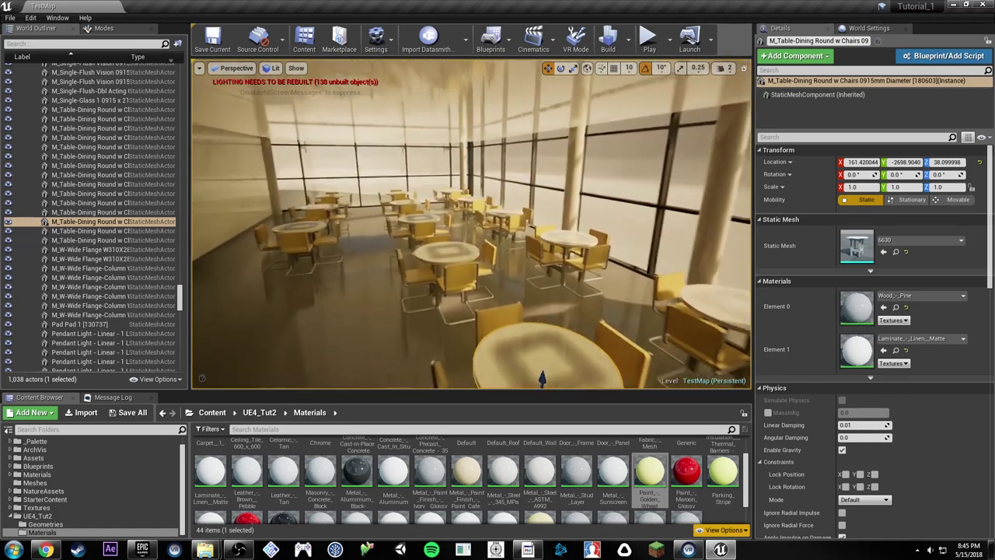
key(f)
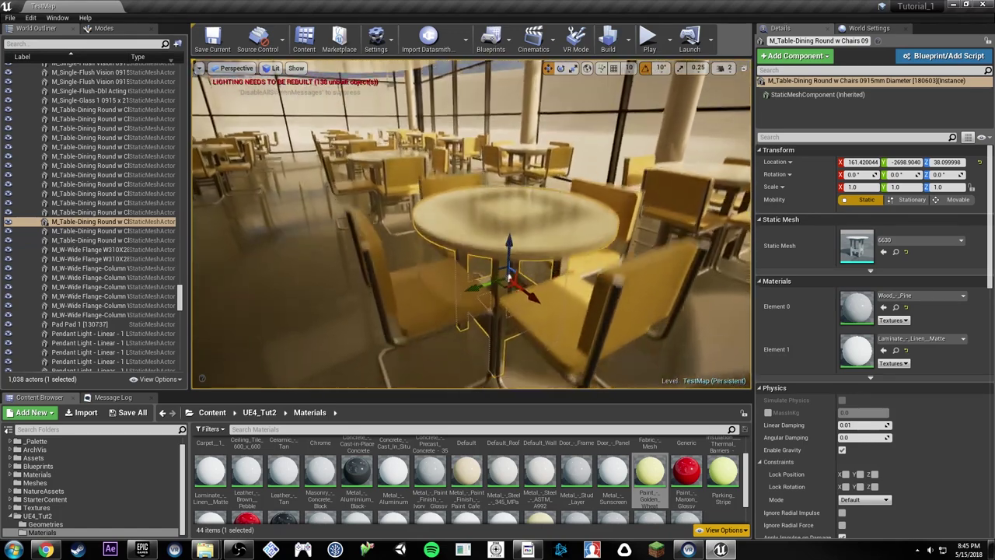
right_drag(509, 277, 502, 249)
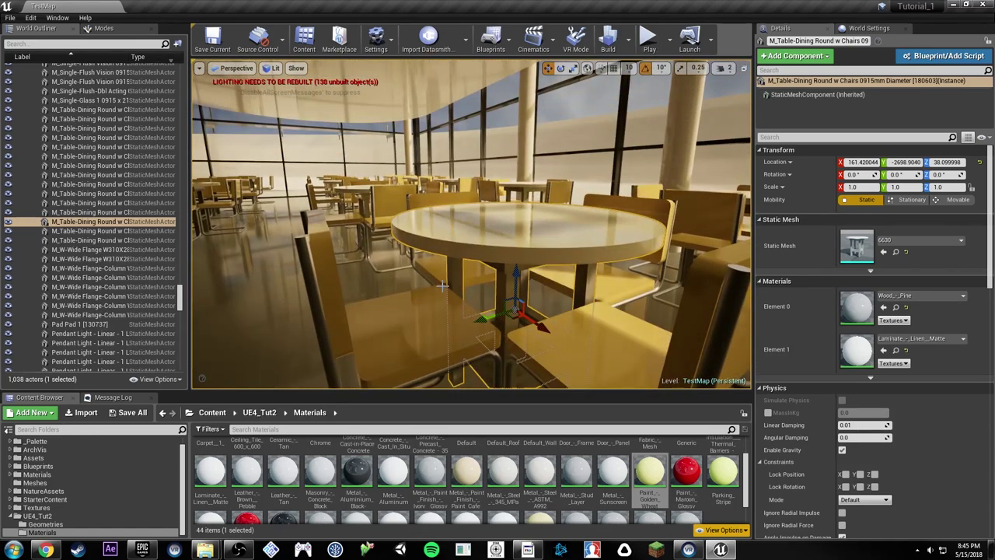
key(s)
mouse_move(442, 286)
right_down()
mouse_move(544, 285)
mouse_move(435, 280)
right_up()
key(s)
Step: Capture a snip of the Unreal viewport with the dining tables using the Snipping Tool
click(13, 549)
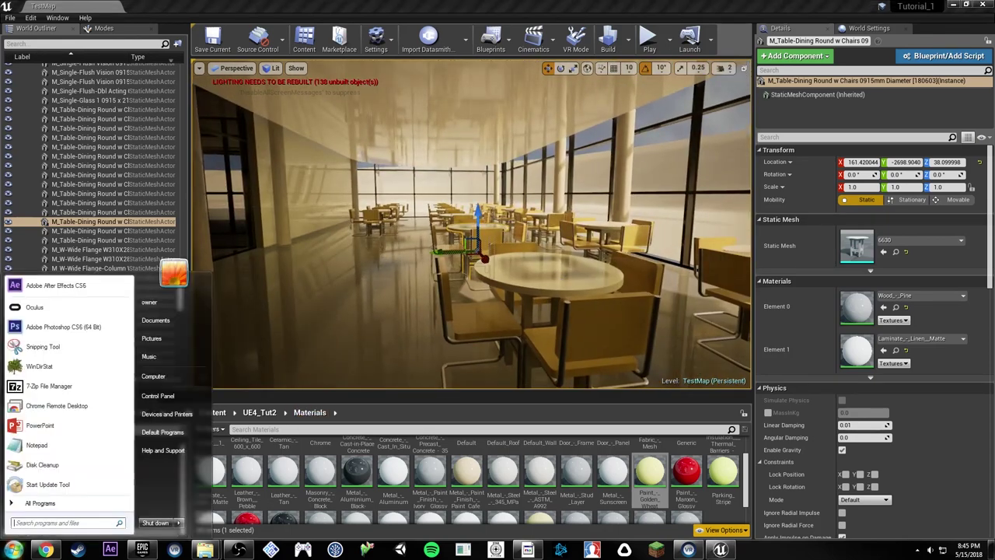
click(65, 347)
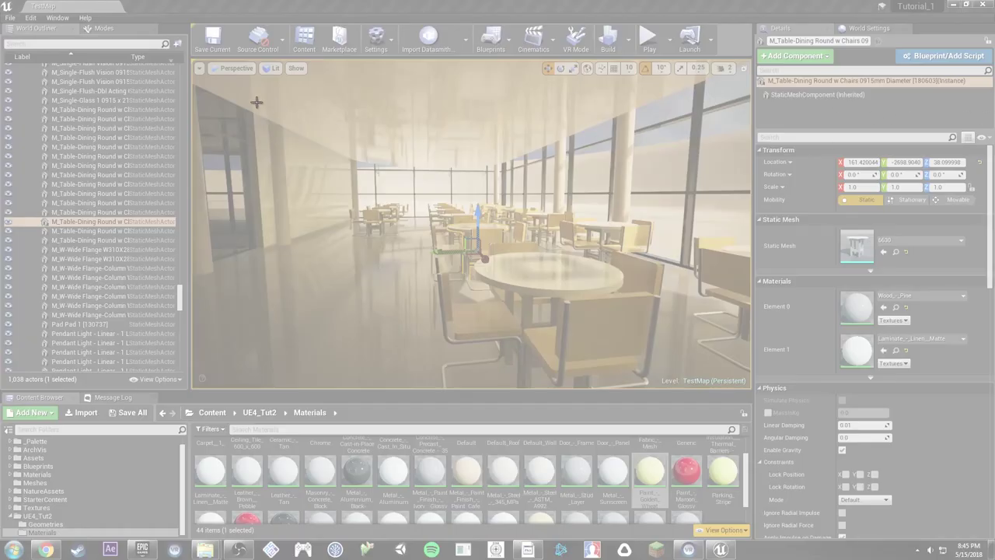
drag(209, 82, 699, 356)
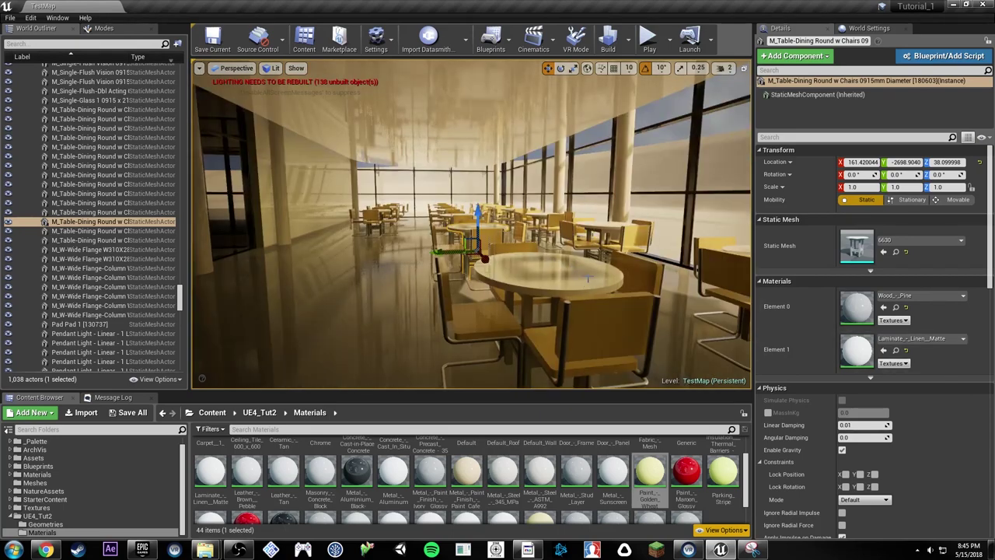
Step: Switch back to 3ds Max and add an Edit Normals modifier to the table
click(723, 550)
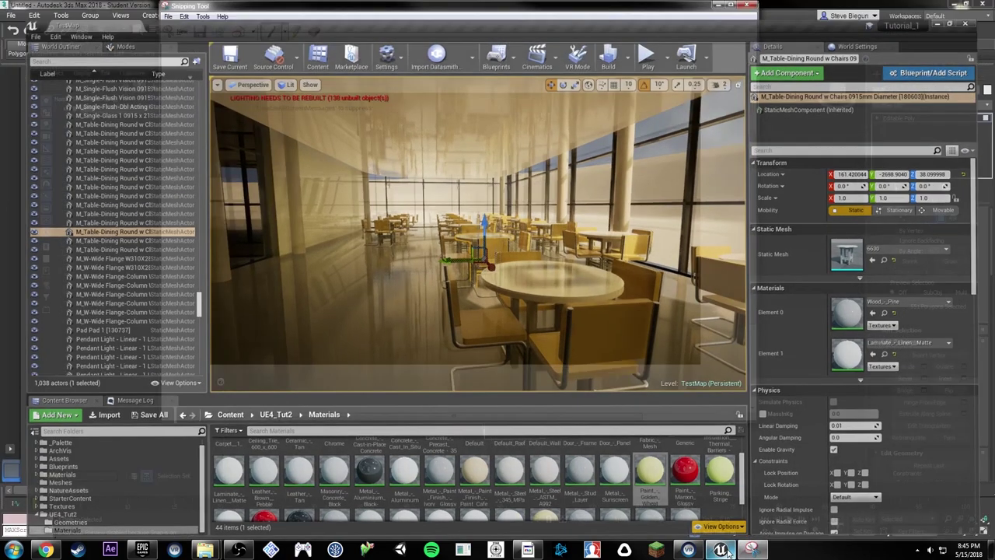
click(799, 5)
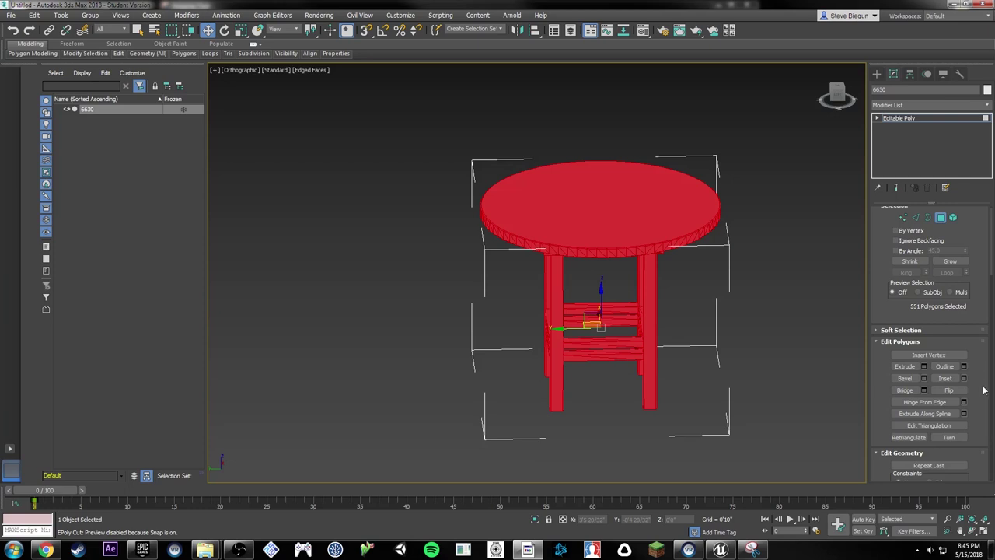
scroll(983, 391, down, 5)
scroll(964, 456, down, 3)
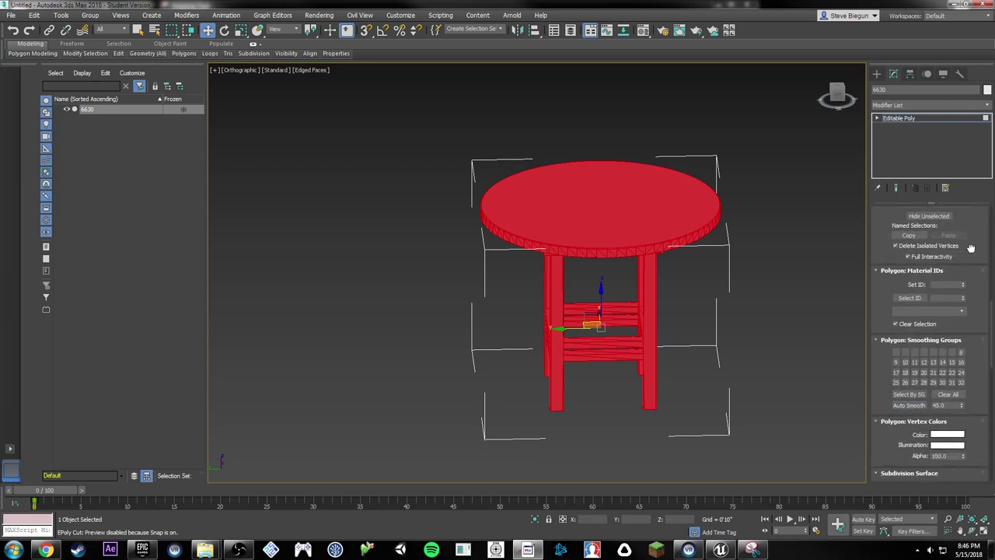
scroll(969, 429, up, 6)
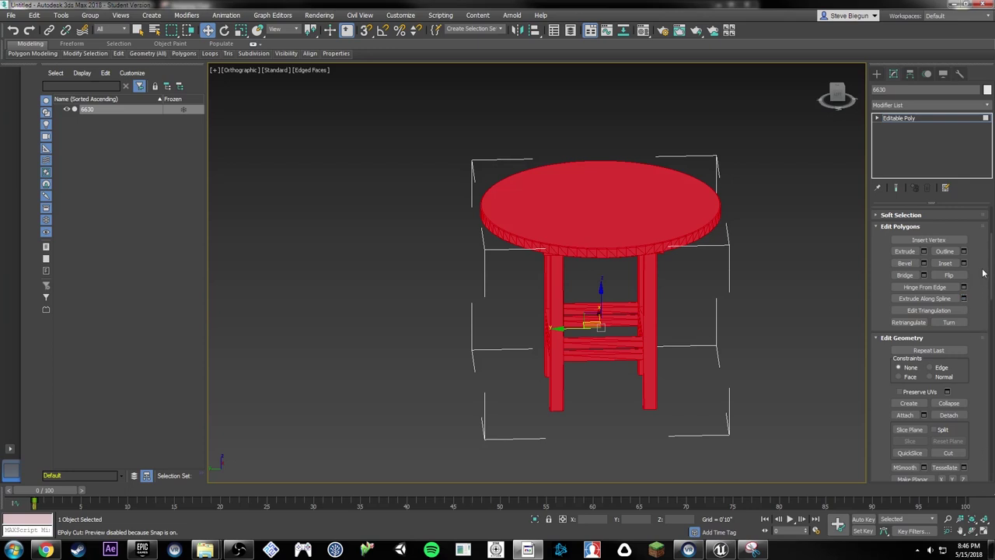
scroll(989, 461, up, 3)
click(987, 105)
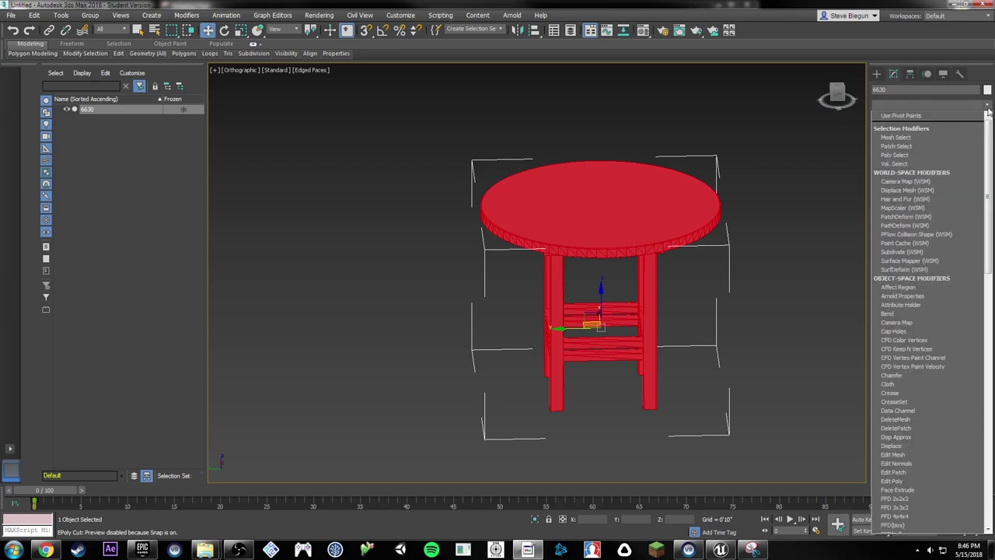
scroll(989, 112, down, 5)
click(987, 114)
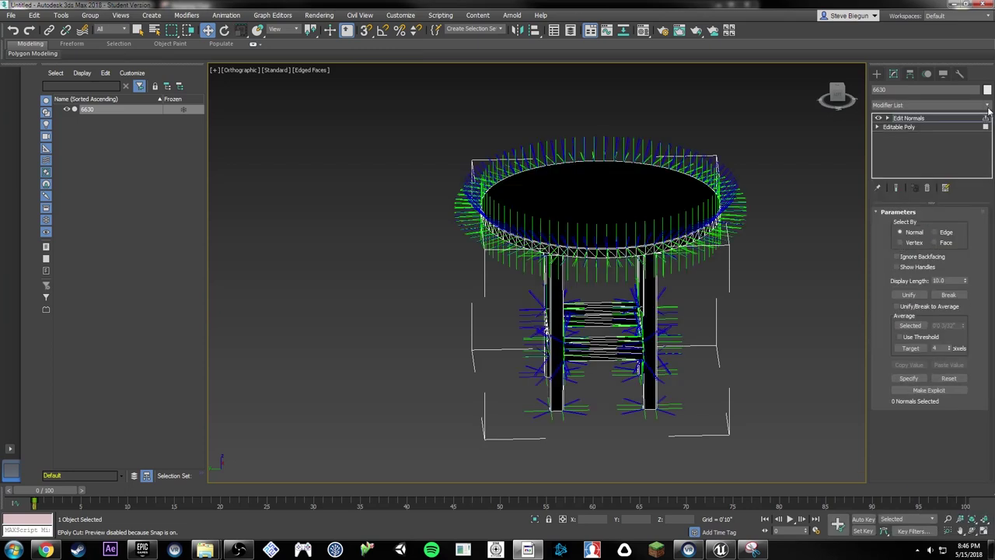
Step: Select the round tabletop's normals by face and average the selected normals
click(934, 242)
click(635, 210)
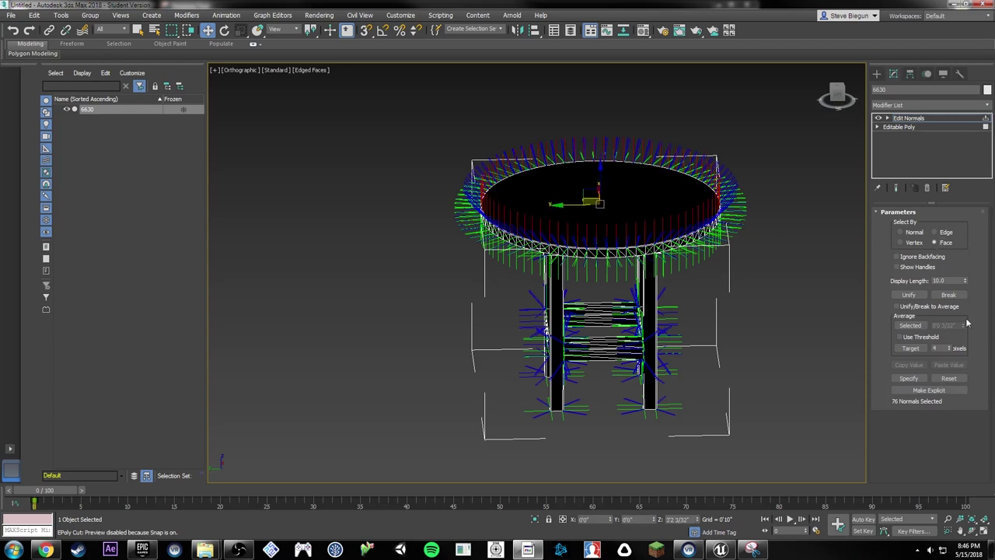
click(918, 326)
Step: Export the table as 6630.FBX to the FBX folder, replacing the existing file
click(877, 73)
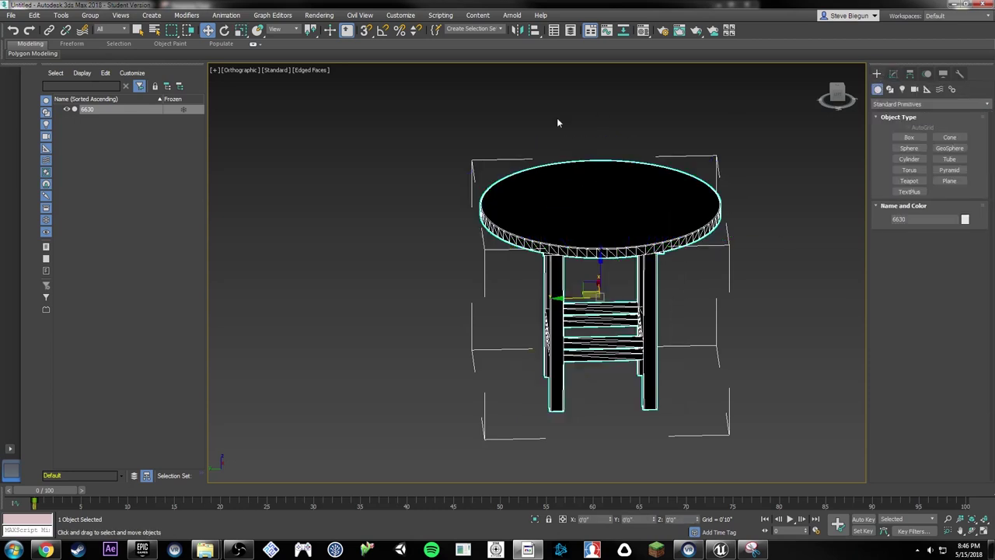
click(11, 15)
mouse_move(62, 170)
click(145, 188)
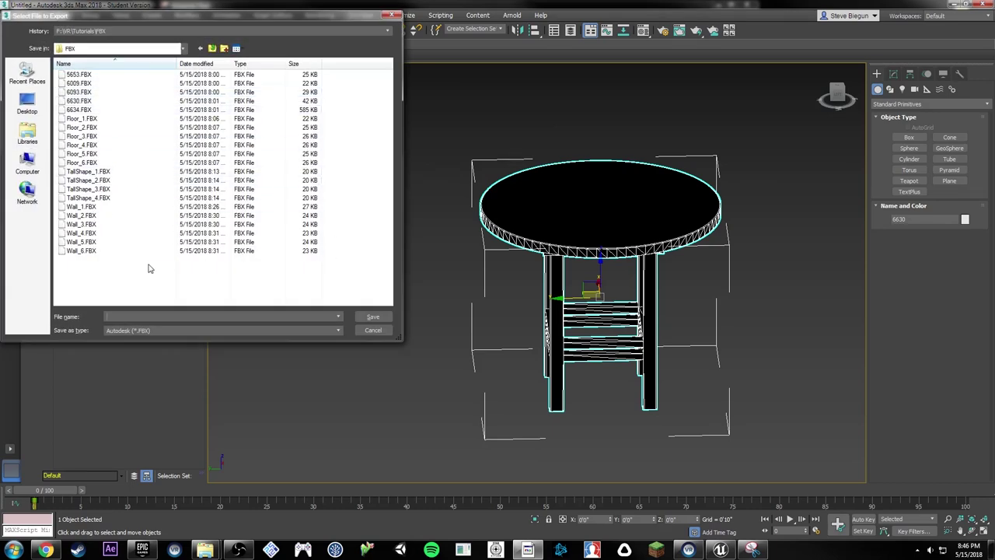
double_click(123, 100)
click(526, 307)
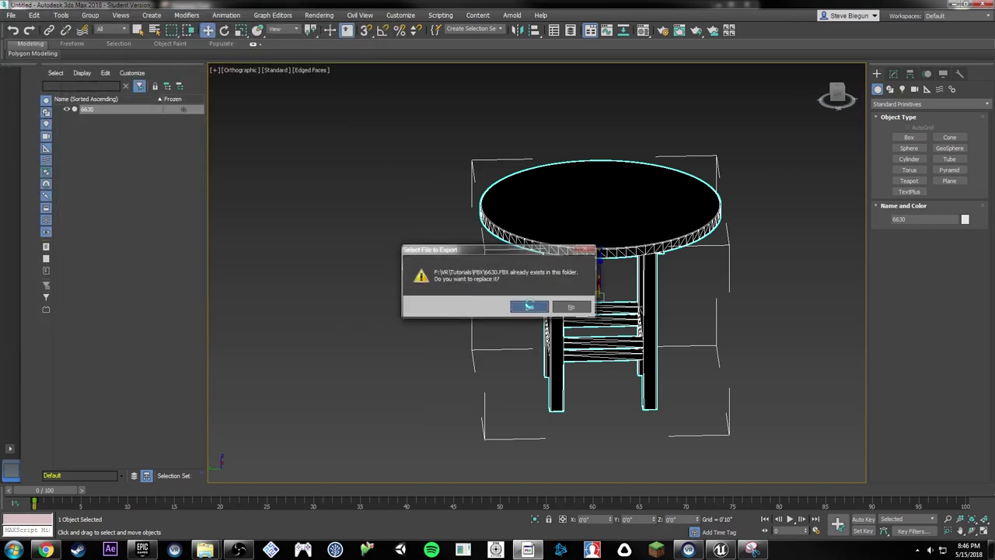
click(571, 413)
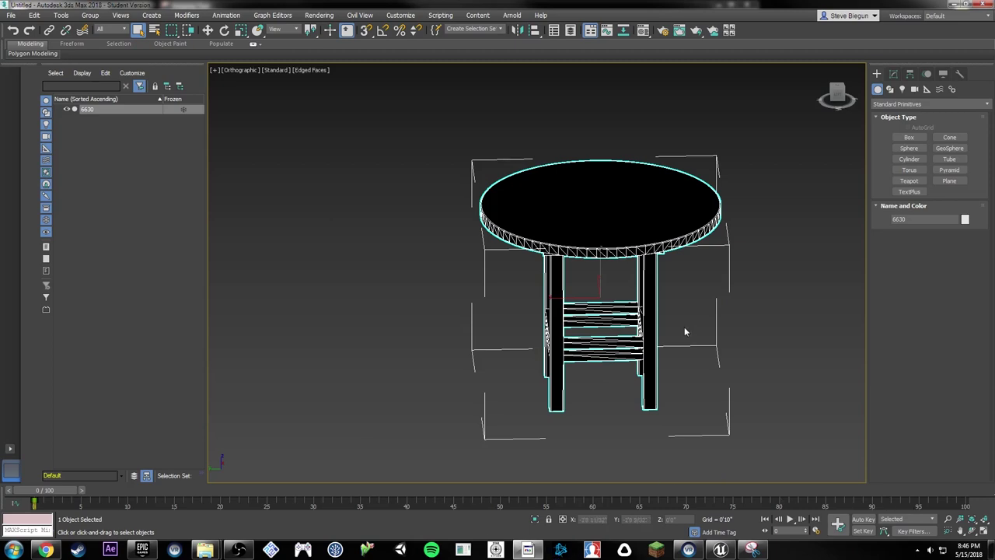
middle_drag(680, 305, 637, 318)
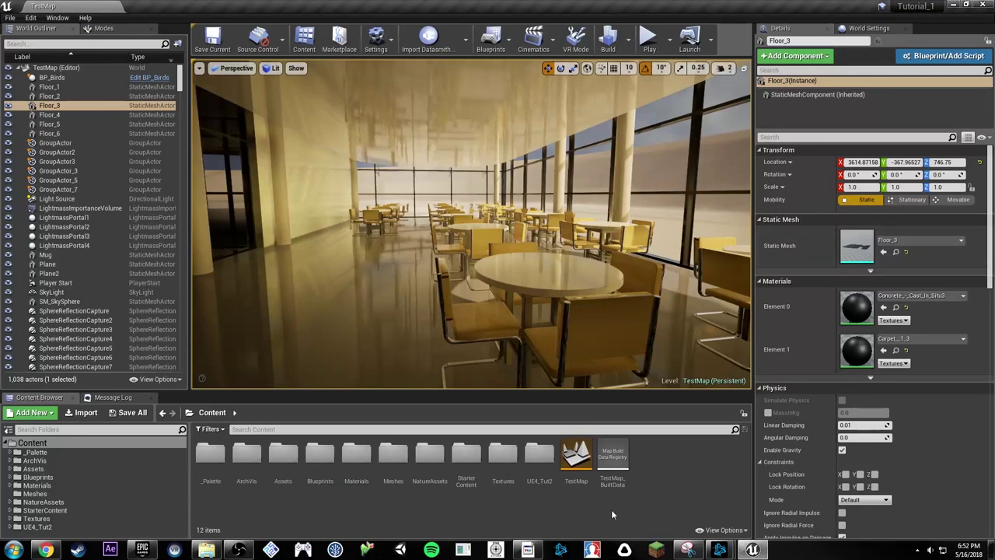
Step: Examine the backrests, seats and rounded edges of the dining chairs up close in Unreal Editor
right_drag(498, 325, 622, 299)
key(w)
key(a)
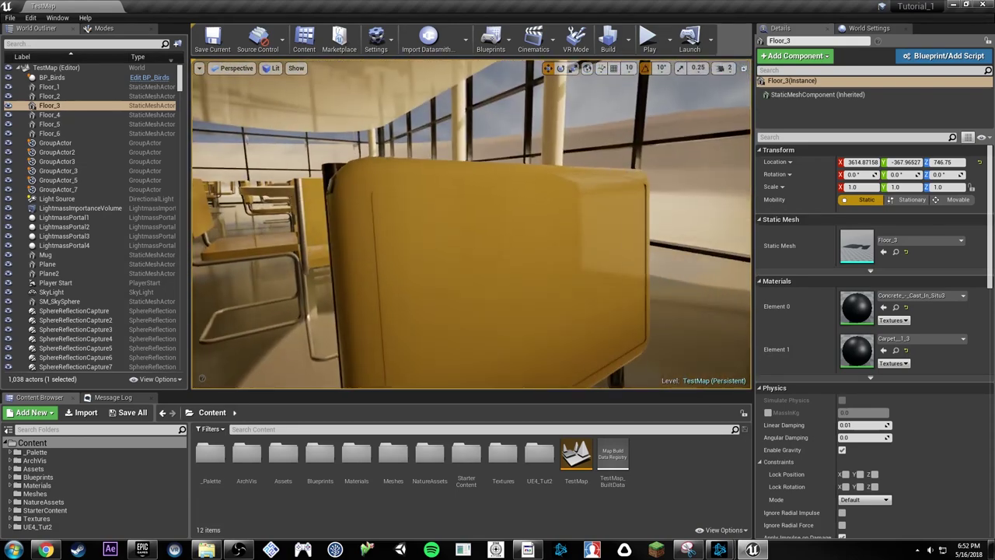
key(a)
right_drag(437, 310, 482, 330)
drag(426, 298, 421, 292)
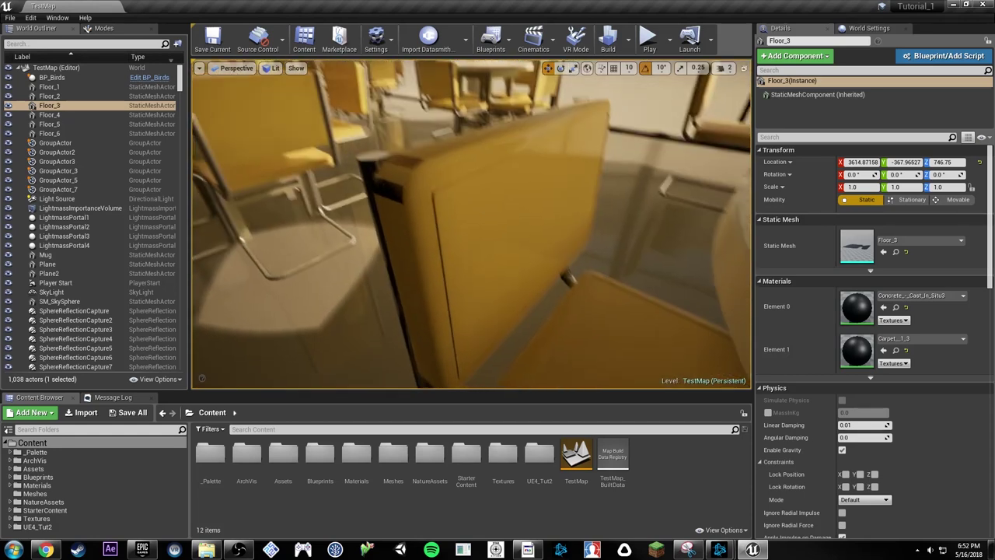
right_drag(423, 292, 425, 260)
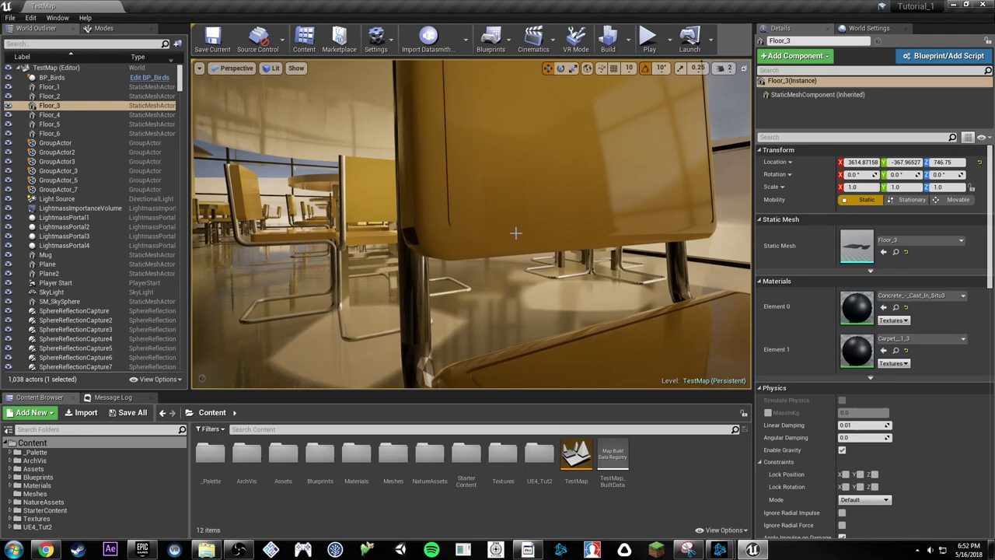
right_drag(515, 233, 474, 304)
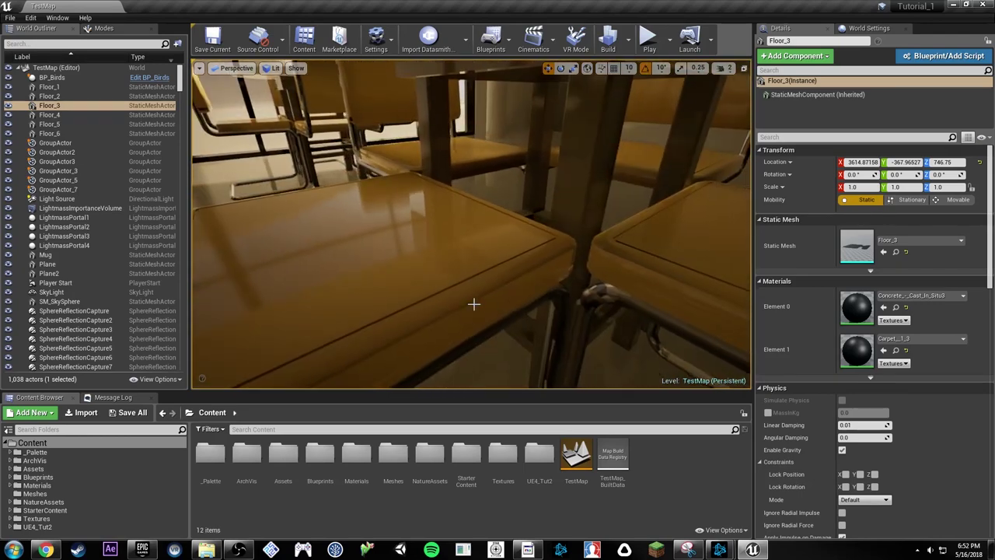
drag(473, 304, 394, 247)
mouse_move(516, 224)
right_down()
mouse_move(564, 209)
mouse_move(506, 214)
mouse_move(528, 222)
right_up()
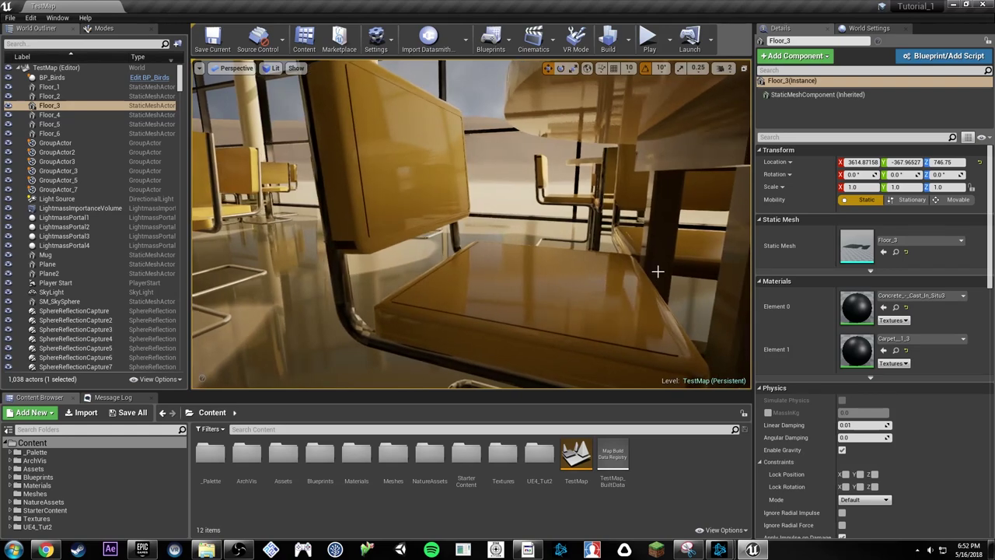
right_drag(631, 279, 494, 250)
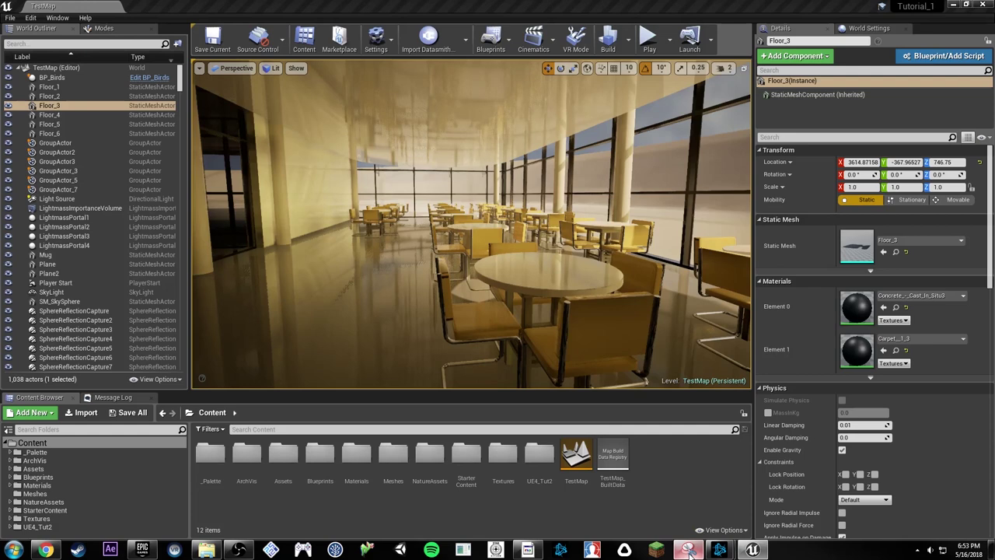
Step: Compare the earlier dining room snip in the Snipping Tool with the current viewport, placing them side by side, and close the snip
click(568, 231)
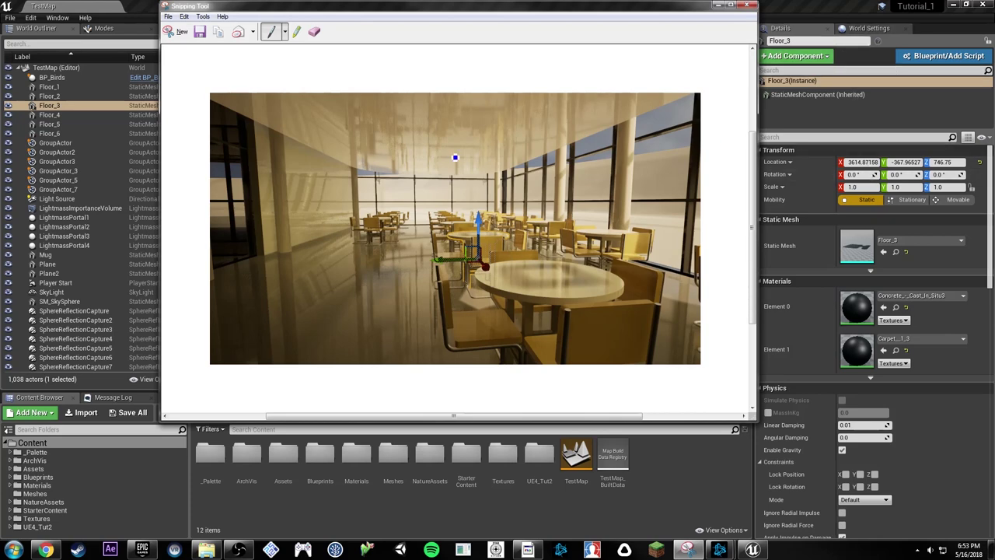
click(816, 5)
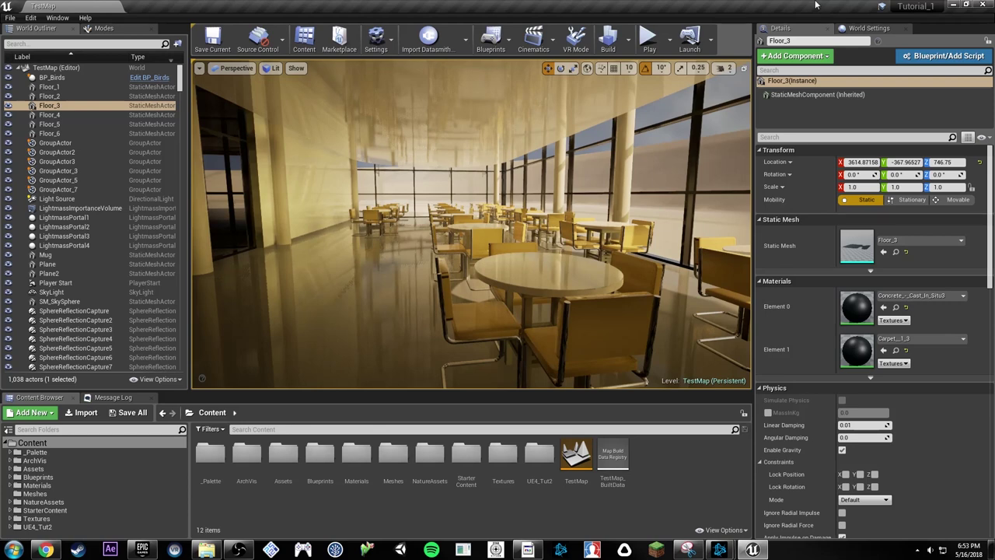
click(687, 549)
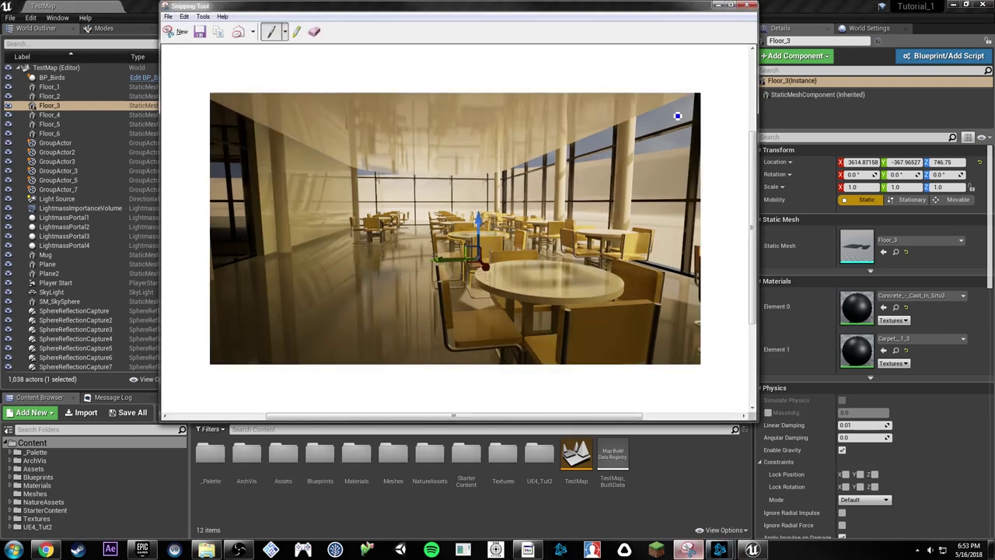
drag(616, 14, 322, 27)
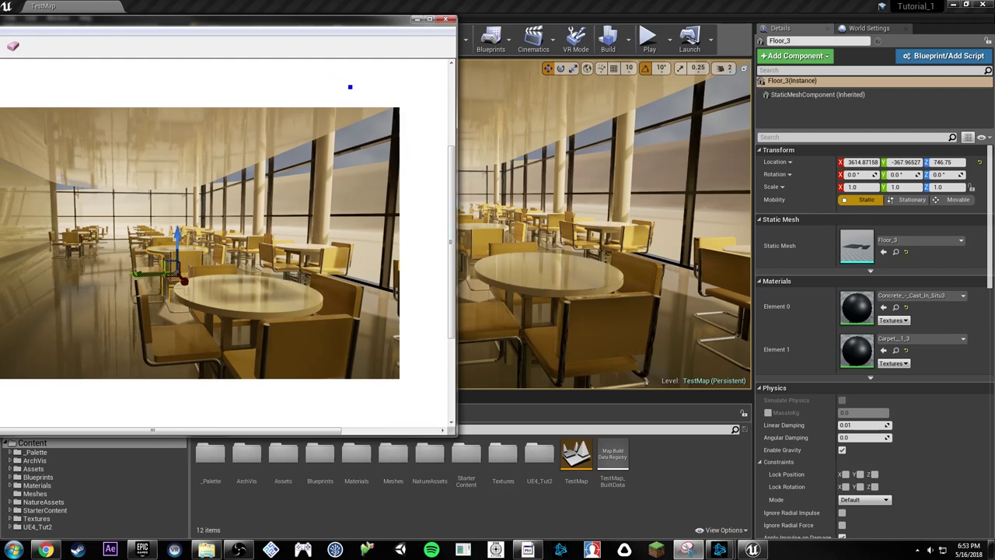
drag(289, 23, 220, 27)
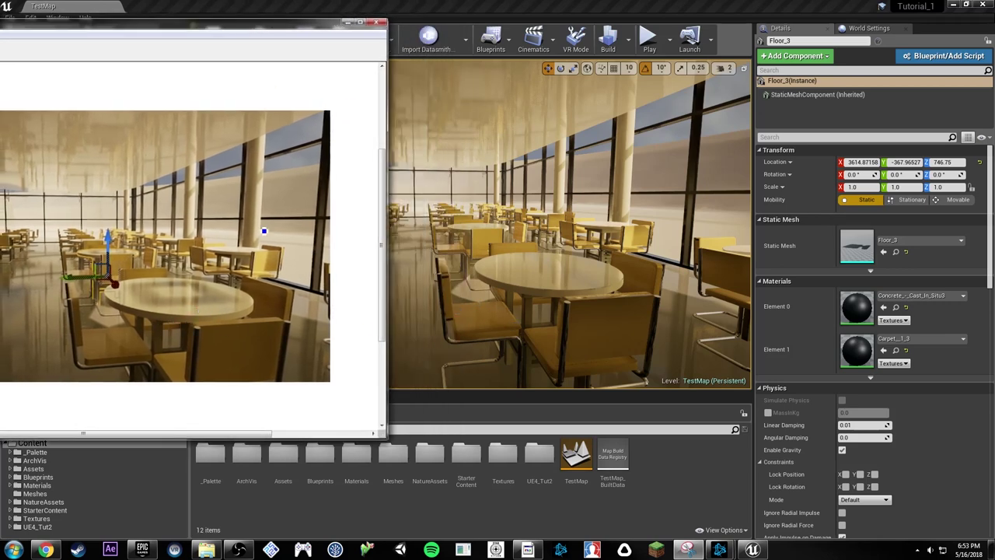
click(376, 23)
click(164, 244)
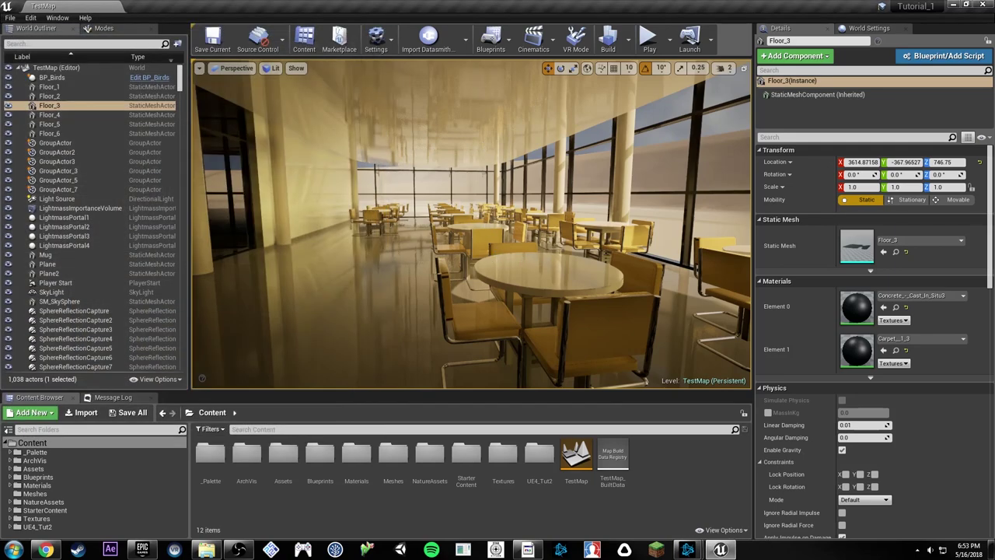
Step: Examine the nearest round table's chamfered rim, side faces and tabletop reflections from several low angles
key(w)
right_drag(471, 224, 514, 250)
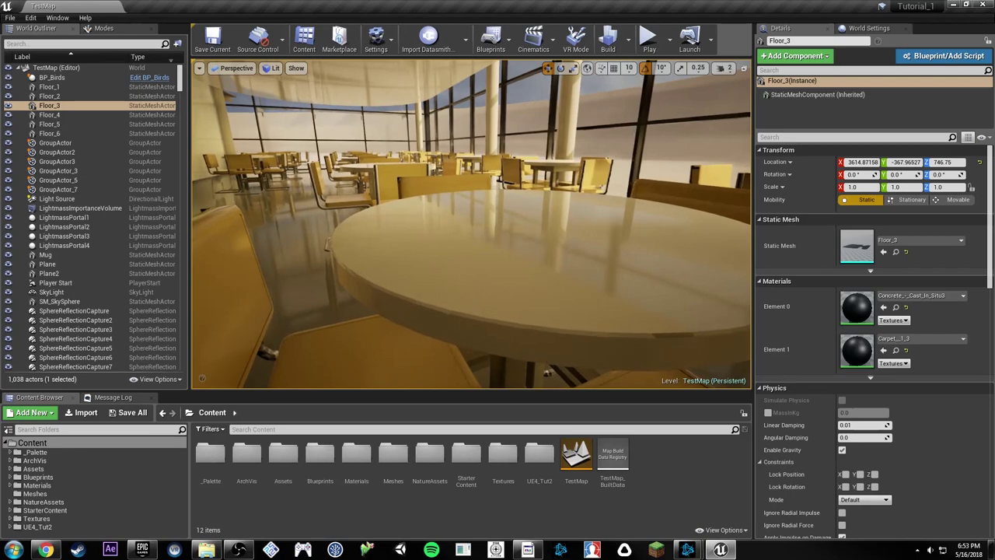
key(a)
right_drag(471, 224, 603, 250)
key(s)
right_drag(540, 248, 478, 246)
key(w)
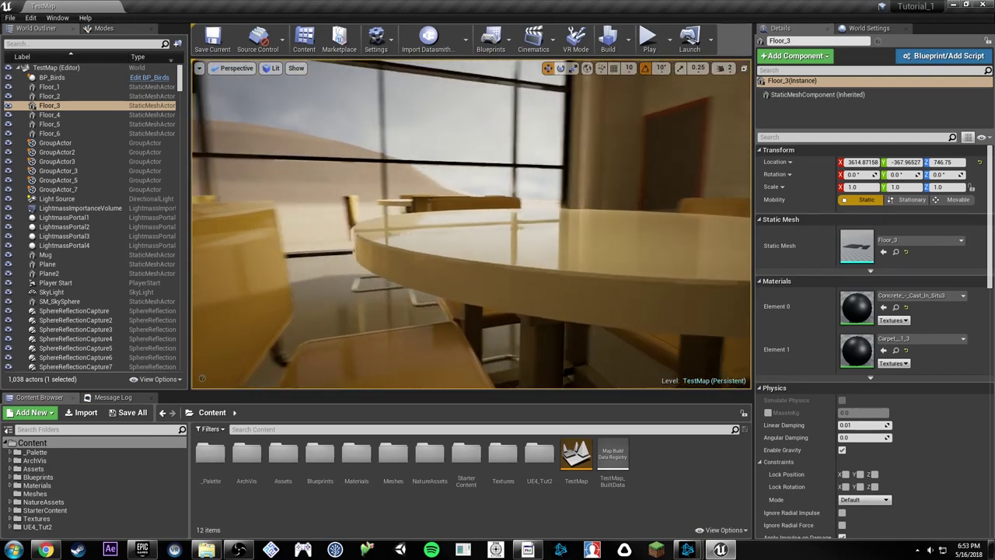
right_drag(429, 270, 444, 271)
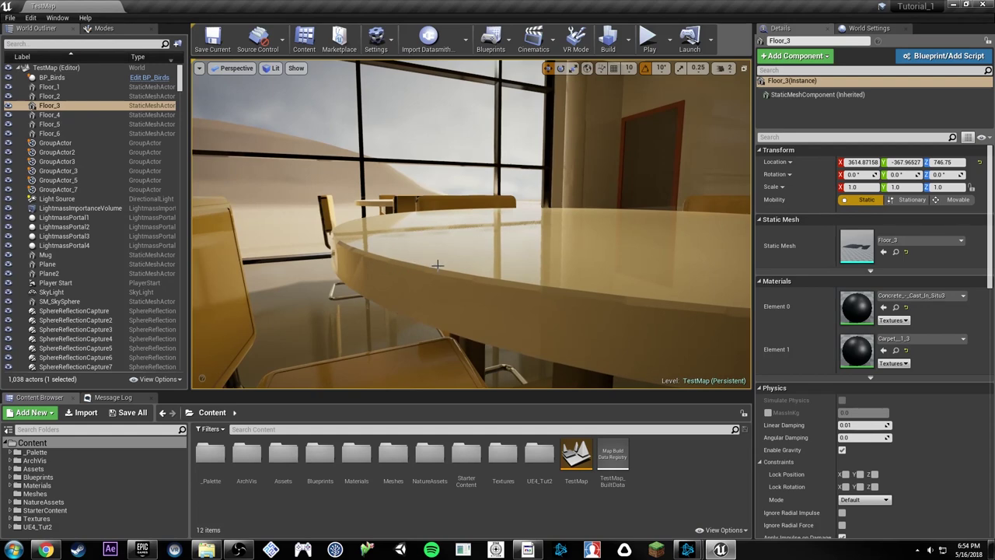
right_drag(495, 272, 548, 278)
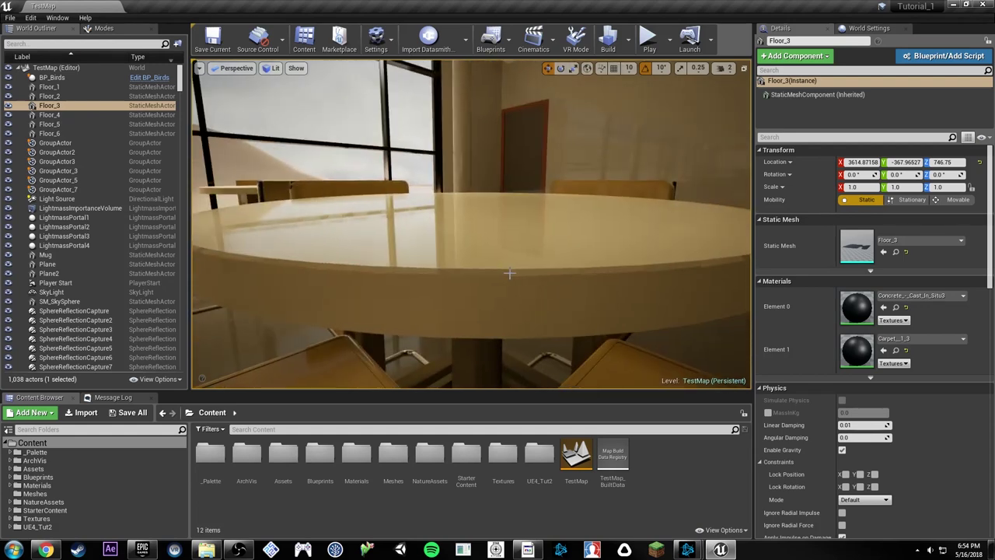
mouse_move(508, 273)
mouse_down()
mouse_move(536, 273)
mouse_move(502, 273)
mouse_up()
mouse_move(502, 273)
right_down()
mouse_move(591, 278)
mouse_move(594, 291)
mouse_move(497, 289)
right_up()
drag(502, 272, 502, 273)
mouse_move(502, 273)
right_down()
mouse_move(411, 270)
mouse_move(506, 277)
right_up()
drag(502, 273, 525, 276)
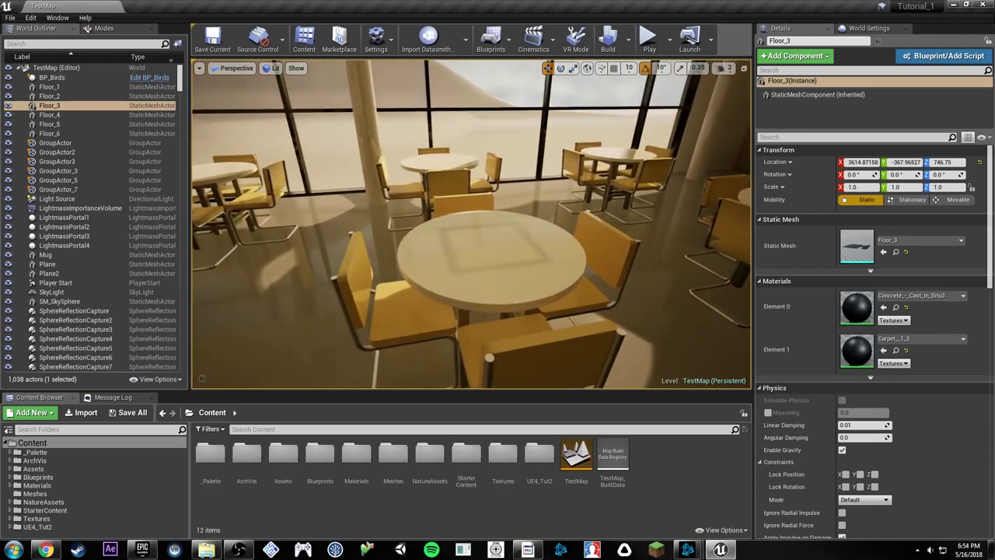
Step: Select the round dining table instances together, extending the selection through the outliner and the viewport
click(526, 277)
mouse_move(525, 277)
right_down()
mouse_move(513, 255)
mouse_move(420, 268)
mouse_move(508, 270)
right_up()
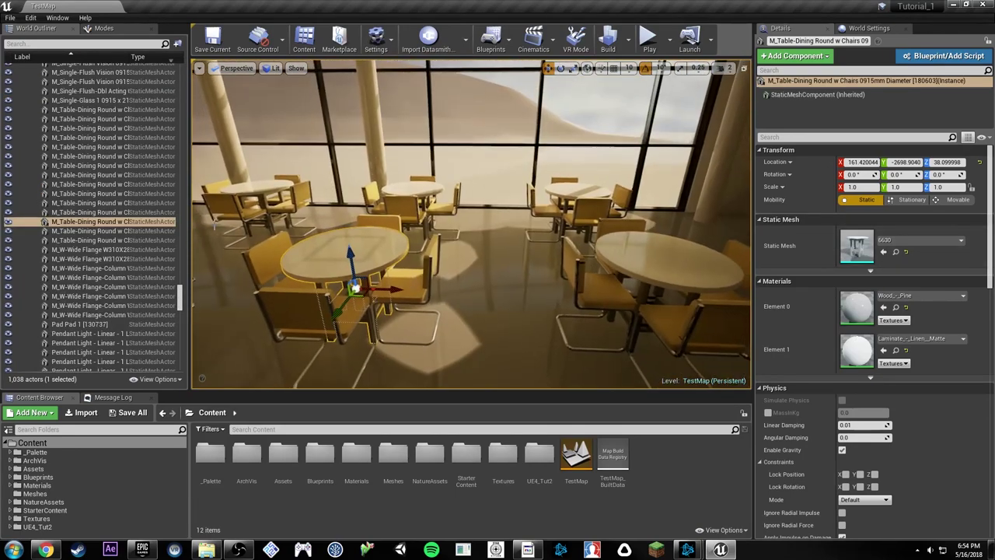
click(115, 240)
scroll(115, 169, up, 5)
scroll(115, 169, down, 2)
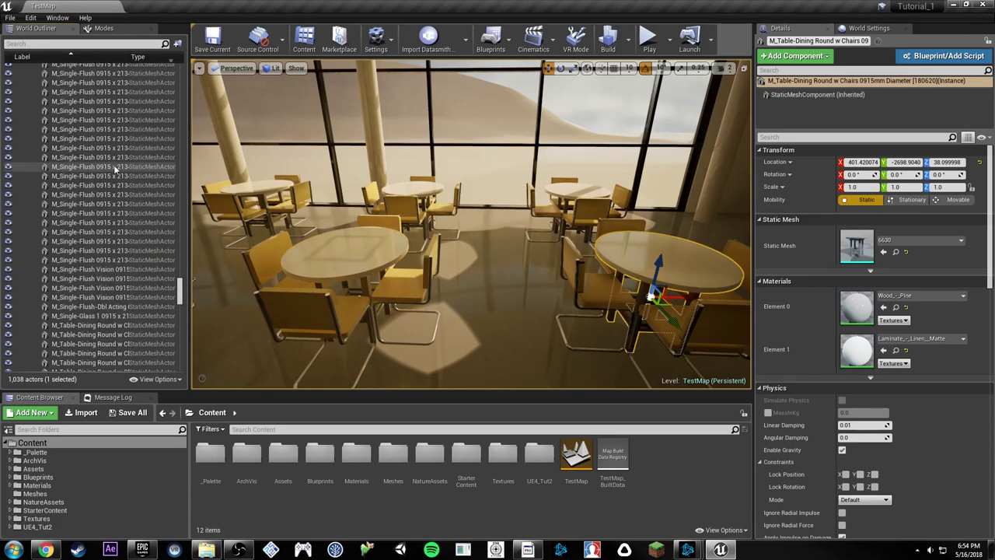
shift+click(115, 226)
right_drag(631, 230, 652, 233)
ctrl+click(549, 255)
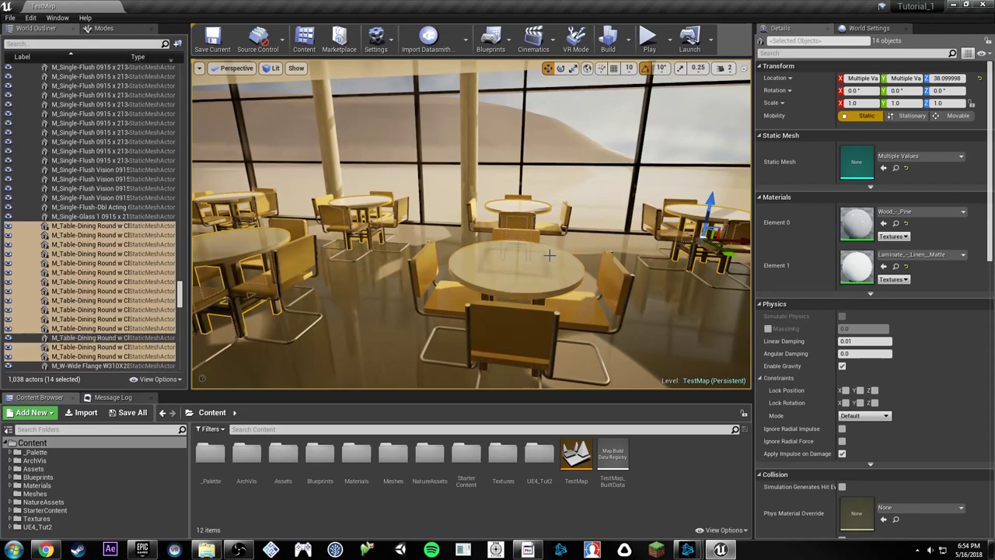
Step: Select a single round dining table, then open the Meshes folder and select the 6630 table mesh
right_drag(652, 210, 529, 208)
key(w)
right_drag(433, 288, 433, 289)
click(433, 289)
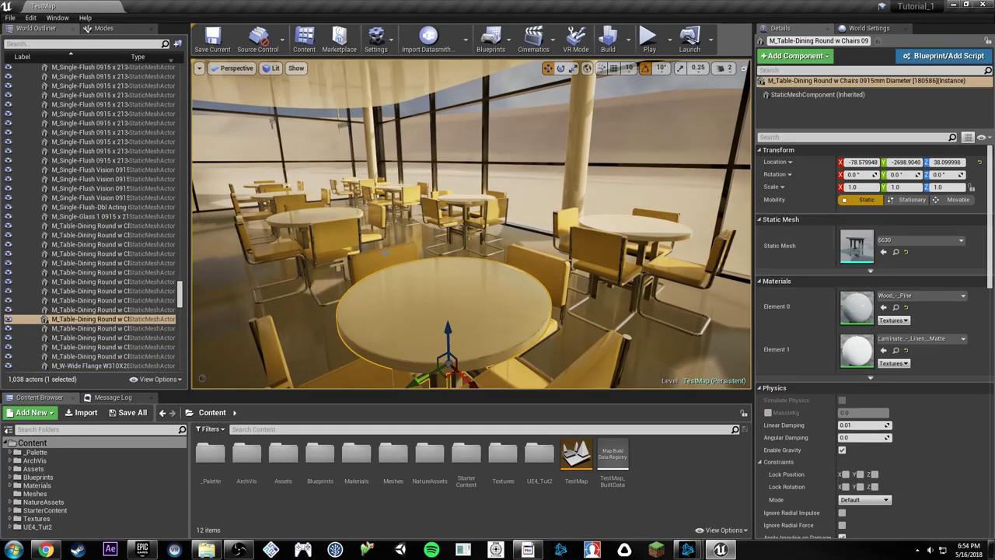
key(s)
right_drag(571, 253, 614, 284)
click(404, 459)
double_click(403, 458)
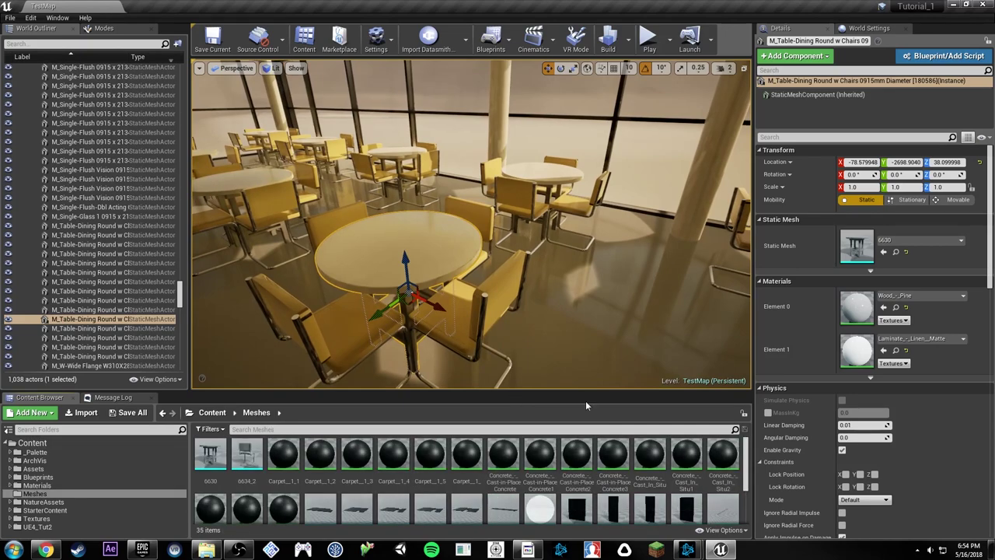
scroll(465, 477, down, 2)
scroll(464, 477, up, 1)
scroll(427, 478, up, 1)
click(204, 462)
Step: Select another round dining table in the dining room and assign the 6630 mesh to it as its static mesh
right_drag(466, 296, 350, 277)
key(d)
click(533, 290)
key(d)
click(454, 298)
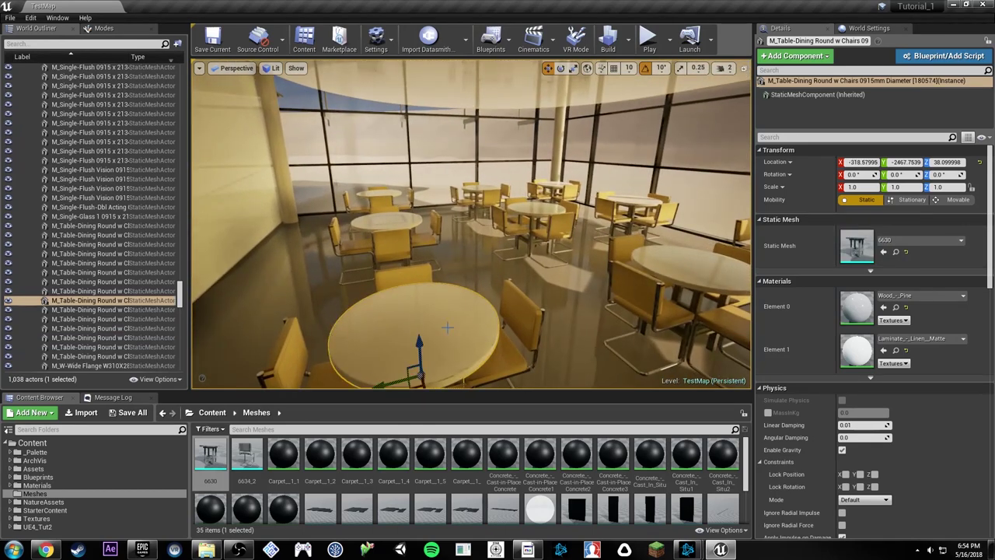
right_drag(455, 298, 602, 286)
click(459, 288)
right_drag(464, 278, 460, 278)
click(460, 278)
drag(204, 458, 847, 253)
Step: Widen the viewport on both sides by narrowing the details and outliner areas
right_drag(606, 264, 693, 229)
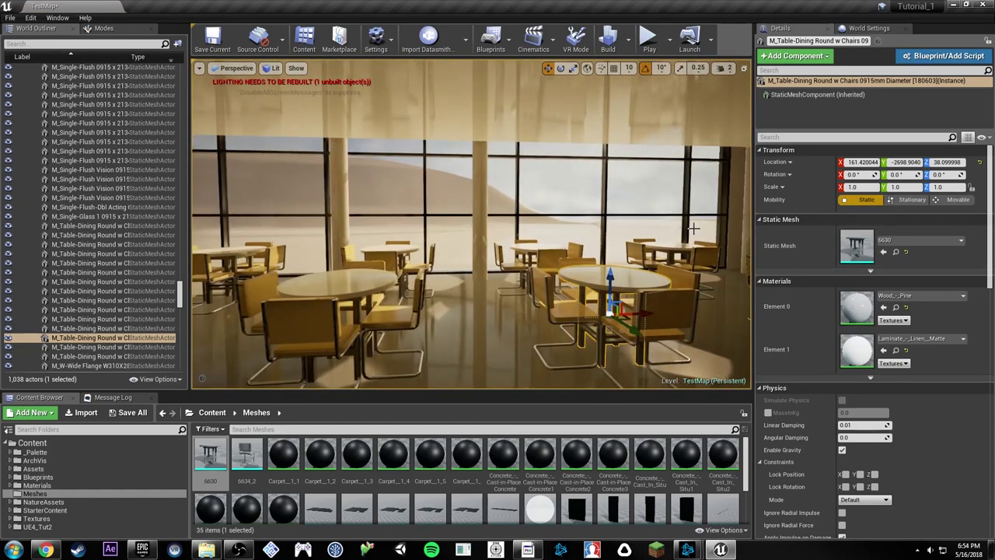
drag(754, 233, 831, 233)
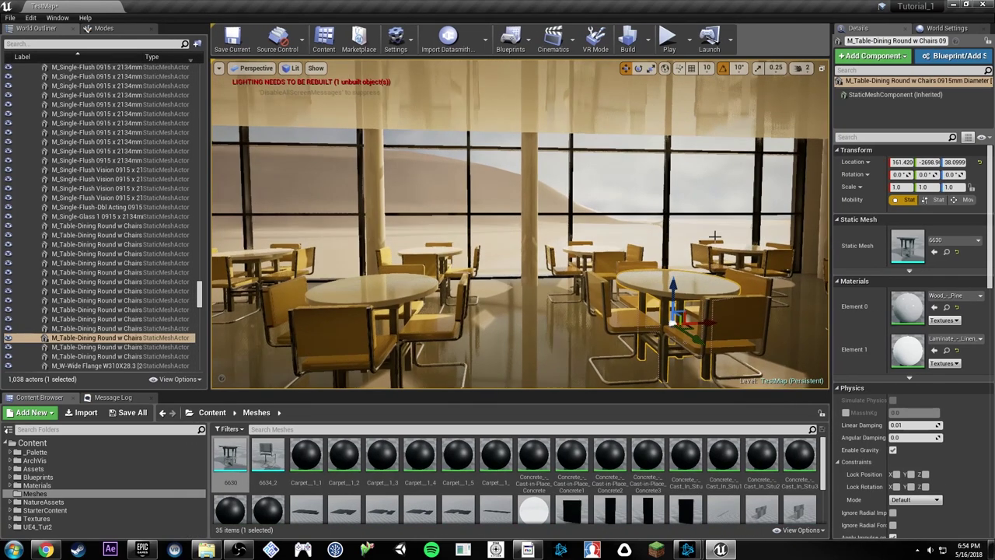
drag(209, 242, 163, 242)
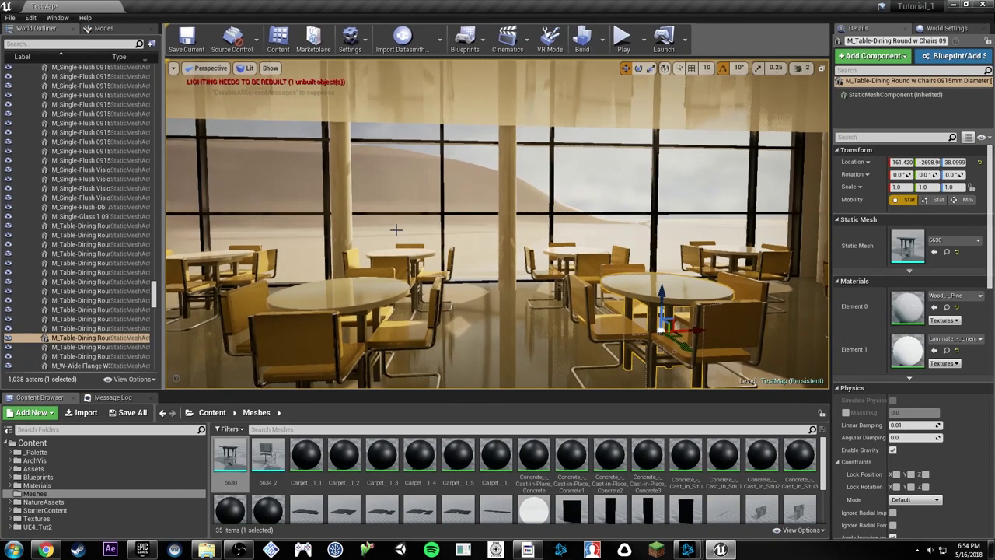
Step: Select the floor pad between the dining tables, try hiding it to inspect the floor, and undo the change
right_drag(396, 229, 311, 295)
right_drag(529, 229, 528, 171)
click(529, 227)
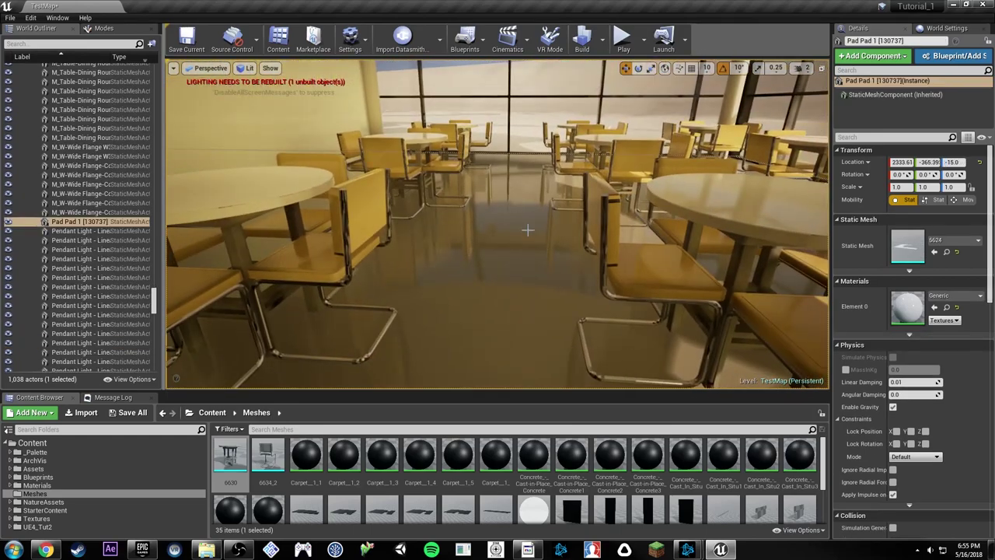
key(h)
right_drag(532, 219, 388, 260)
key(ctrl+z)
key(Escape)
key(ctrl+z)
Step: Select the 100 mm concrete floor slab and undo the selection changes
right_drag(482, 260, 450, 234)
click(516, 243)
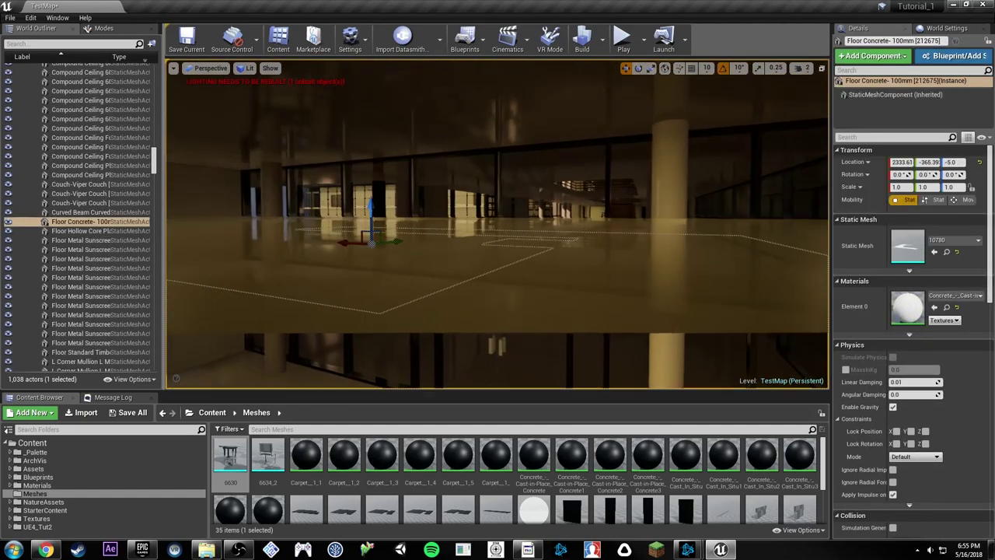
click(523, 239)
key(ctrl+z)
key(ctrl+z)
right_drag(523, 238, 493, 344)
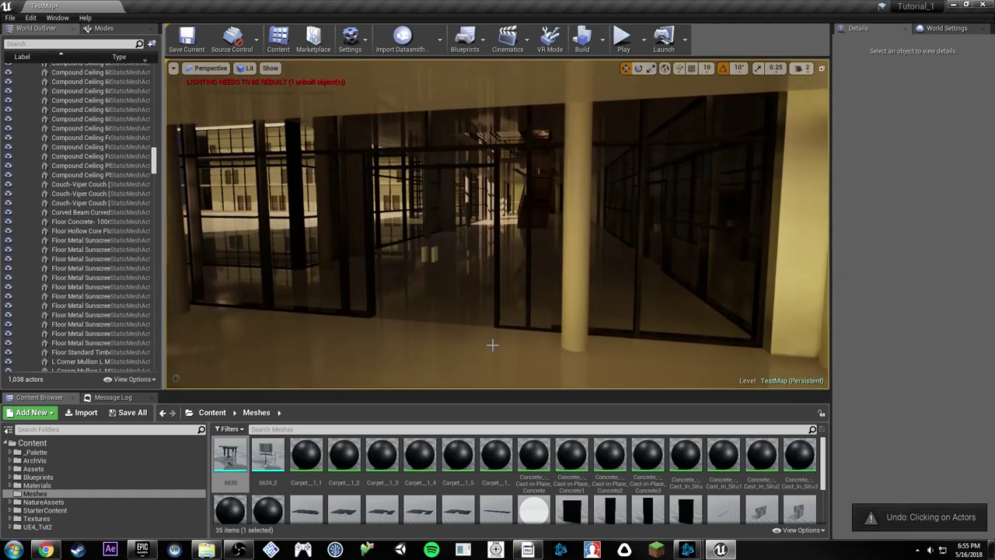
Step: Try hiding the 100 mm concrete floor slab, undo the hiding, and select the pad at the same floor location
click(493, 315)
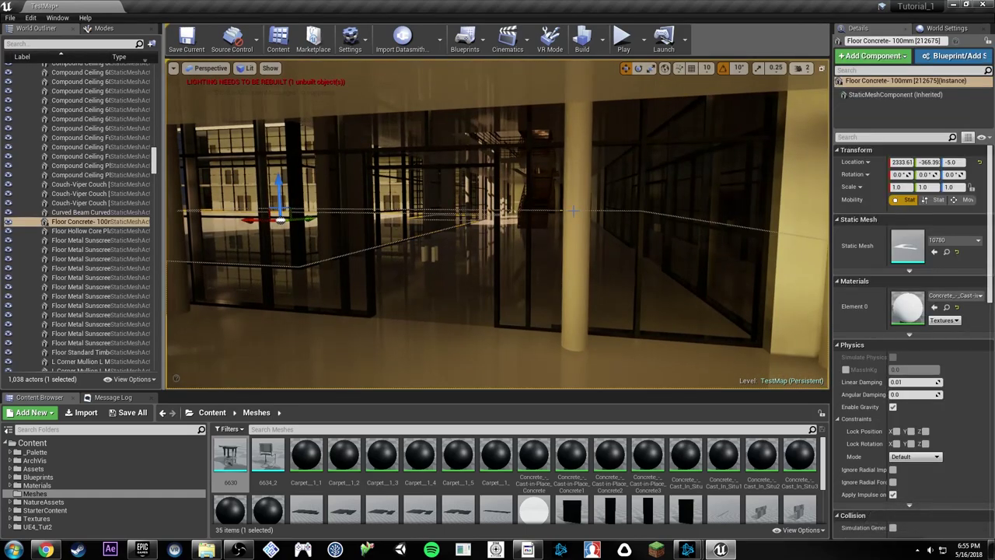
key(h)
right_drag(496, 238, 482, 311)
key(ctrl+z)
click(481, 311)
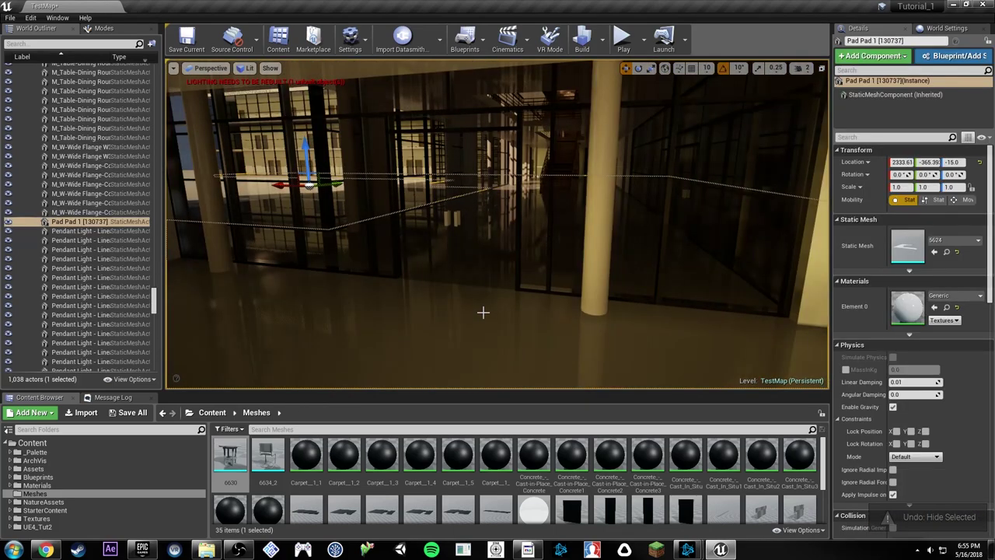
mouse_move(537, 213)
right_down()
mouse_move(668, 213)
mouse_move(536, 198)
right_up()
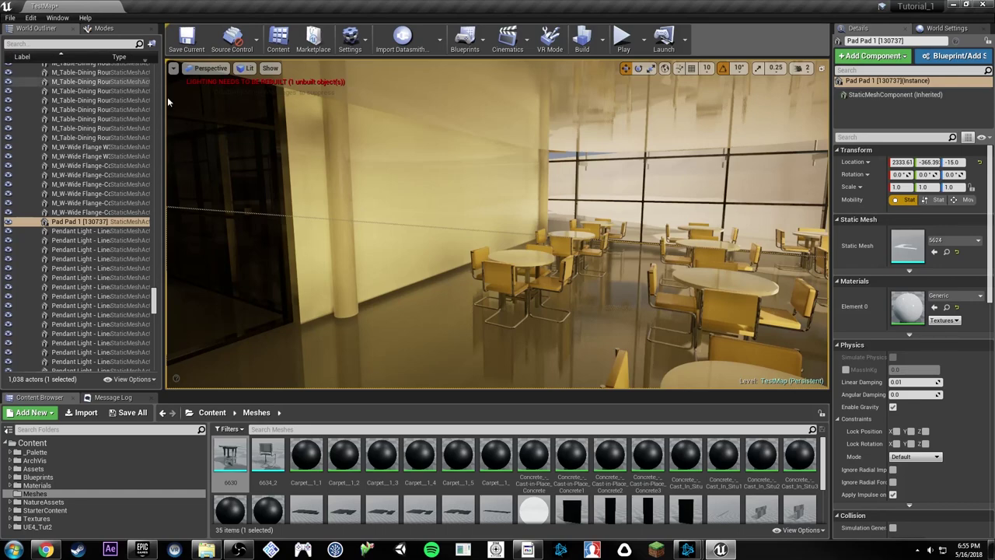
Step: Select the 100 mm concrete floor slab that overlaps the pad and delete it
key(Delete)
click(412, 311)
right_drag(412, 311, 303, 326)
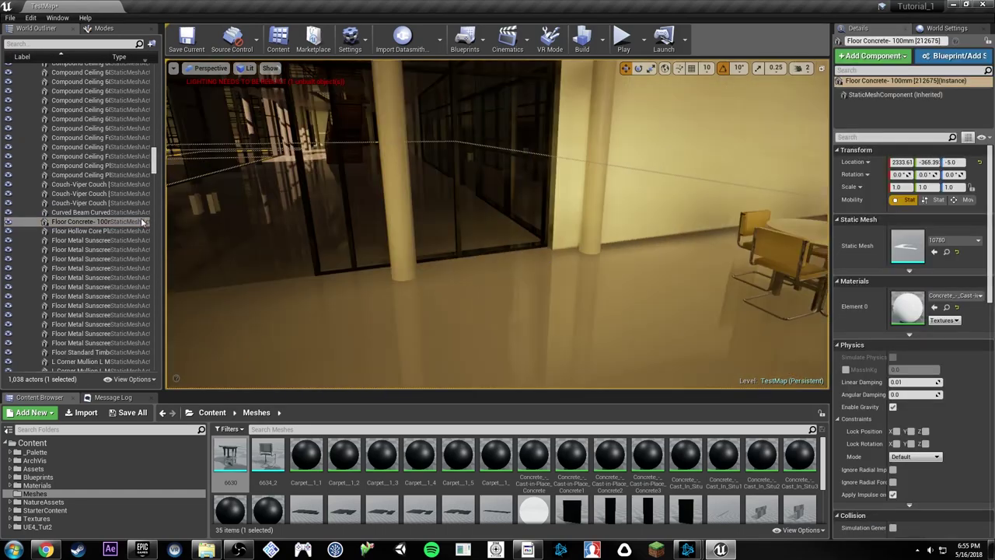
key(Delete)
Step: Check the floor pad and the yellow wall beside the red-framed door by selecting each of them
mouse_move(296, 216)
right_down()
mouse_move(458, 200)
mouse_move(225, 199)
mouse_move(536, 205)
mouse_move(295, 216)
right_up()
key(w)
right_drag(589, 200, 462, 225)
click(548, 229)
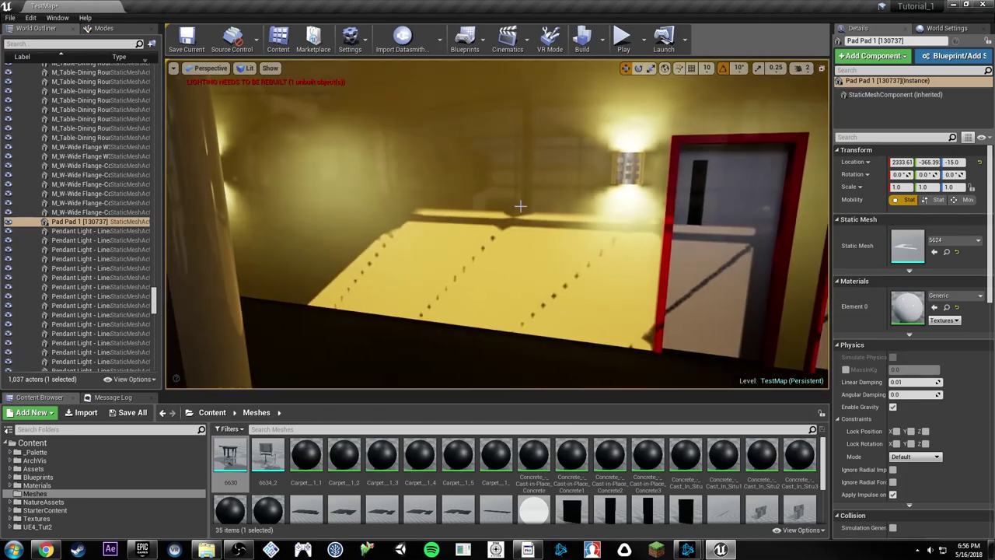
click(525, 204)
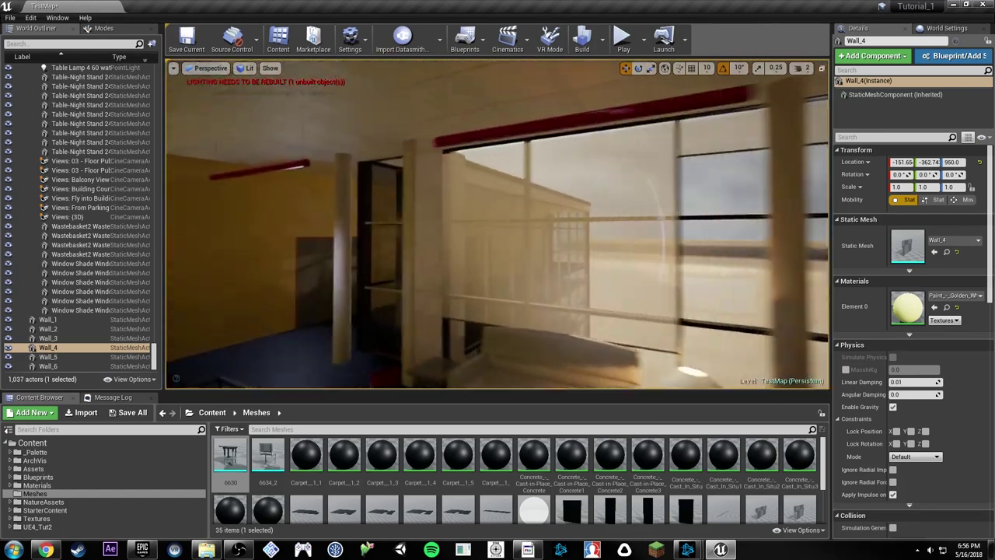
Step: Select the window shade above the upper-floor glazing, inspect it in the Lightmap Density view, and return to the Lit view
right_drag(497, 225, 684, 225)
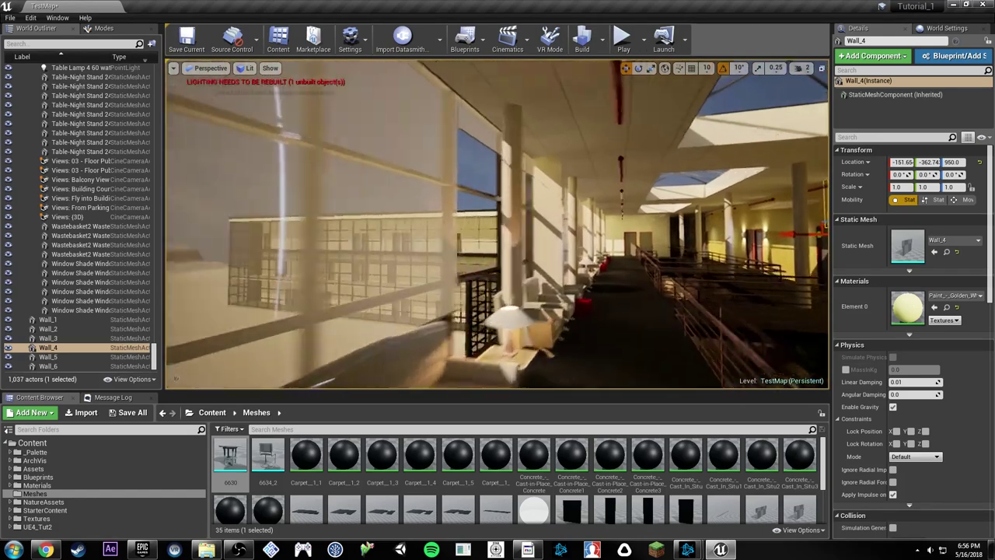
mouse_move(469, 176)
right_down()
mouse_move(498, 181)
mouse_move(469, 176)
right_up()
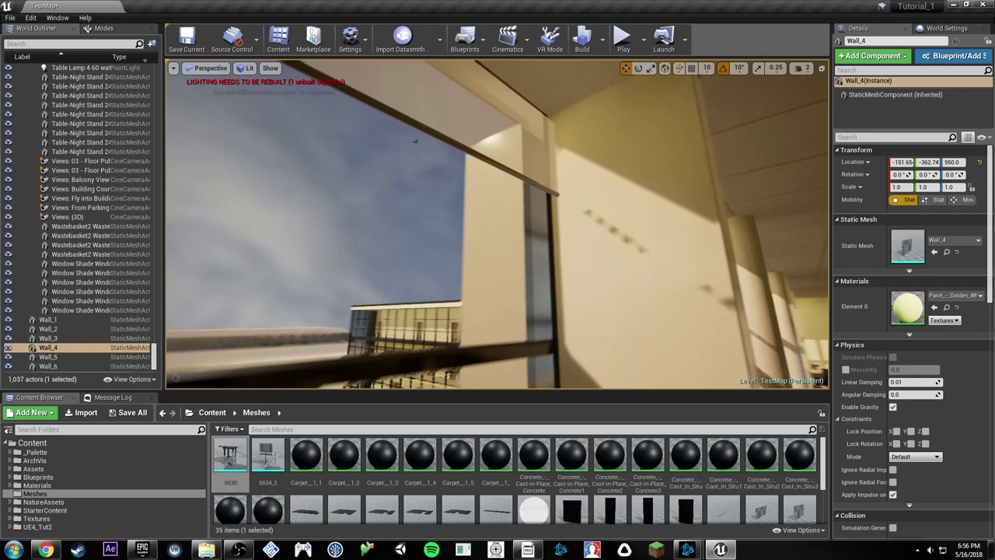
right_drag(498, 225, 420, 187)
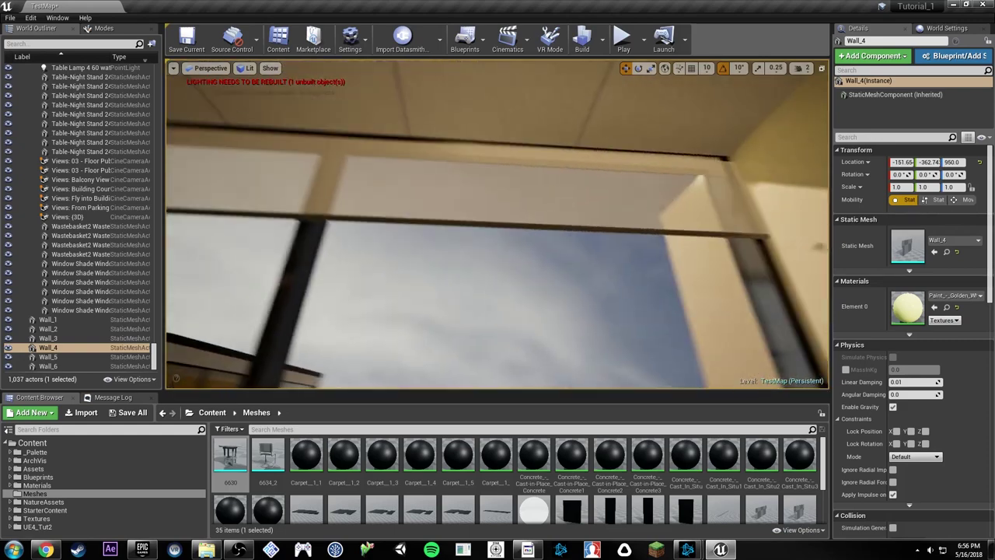
click(583, 212)
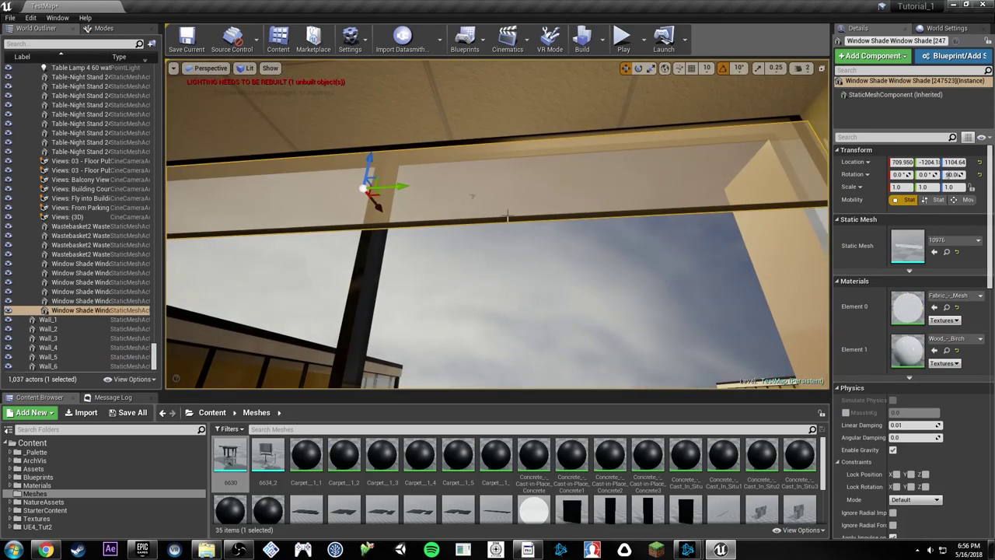
key(alt+0)
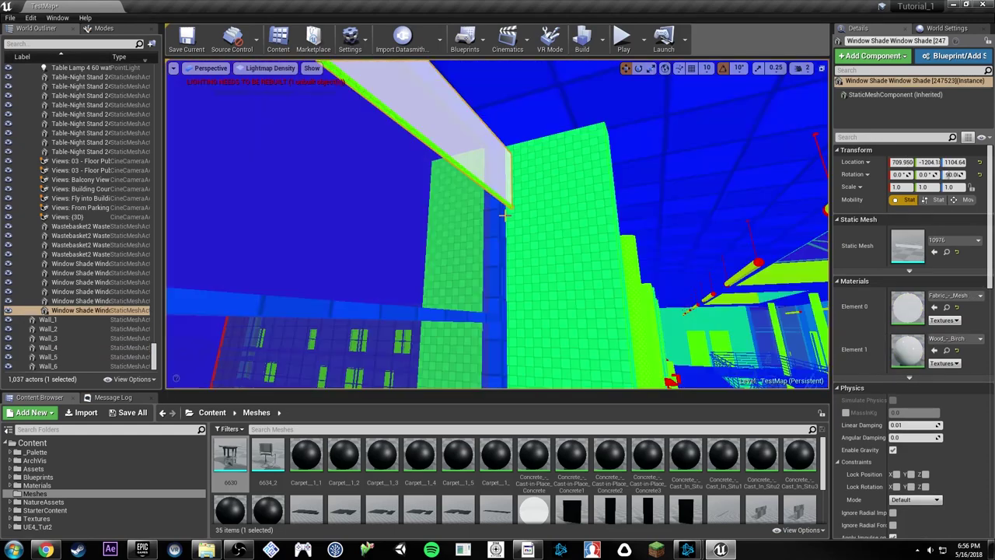
key(f)
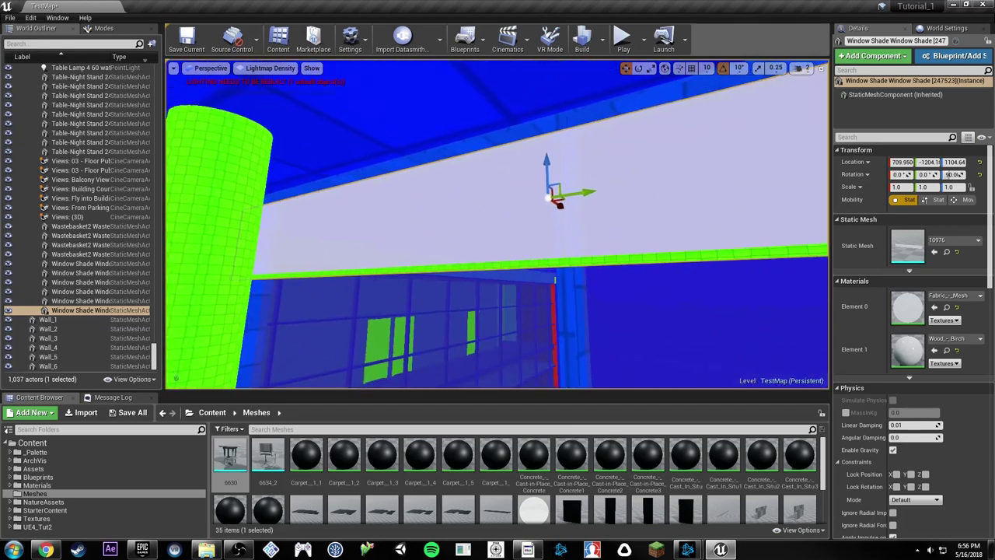
right_drag(508, 213, 623, 225)
key(alt+4)
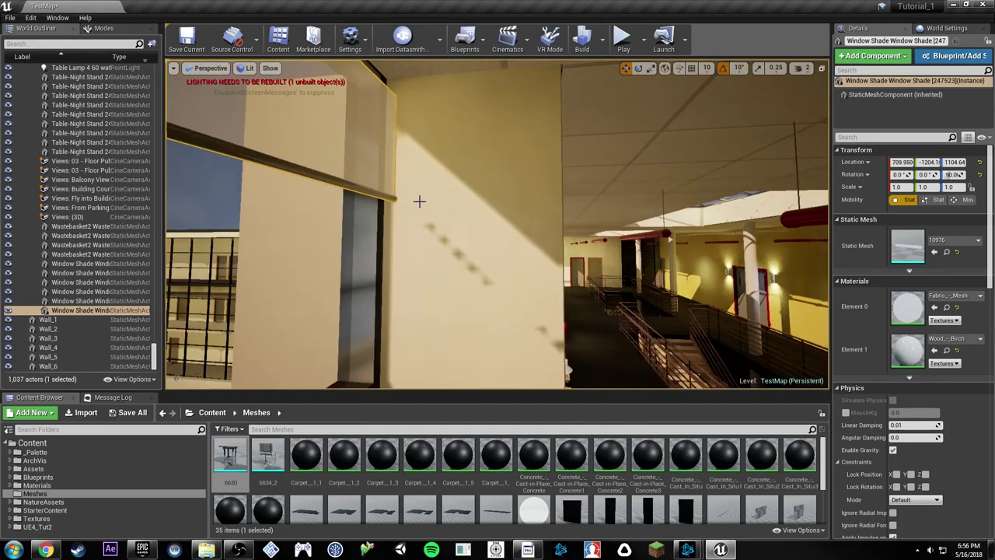
Step: Select the group of tall concrete shapes by the windows and examine the couches, table lamp and lighting along the upper floor
click(459, 194)
right_drag(460, 194, 509, 213)
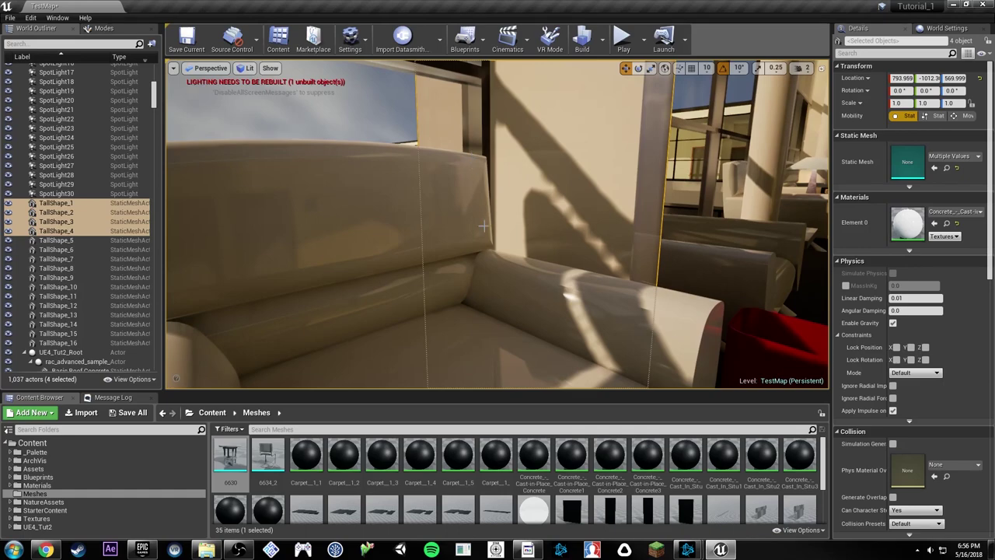
right_drag(509, 213, 509, 213)
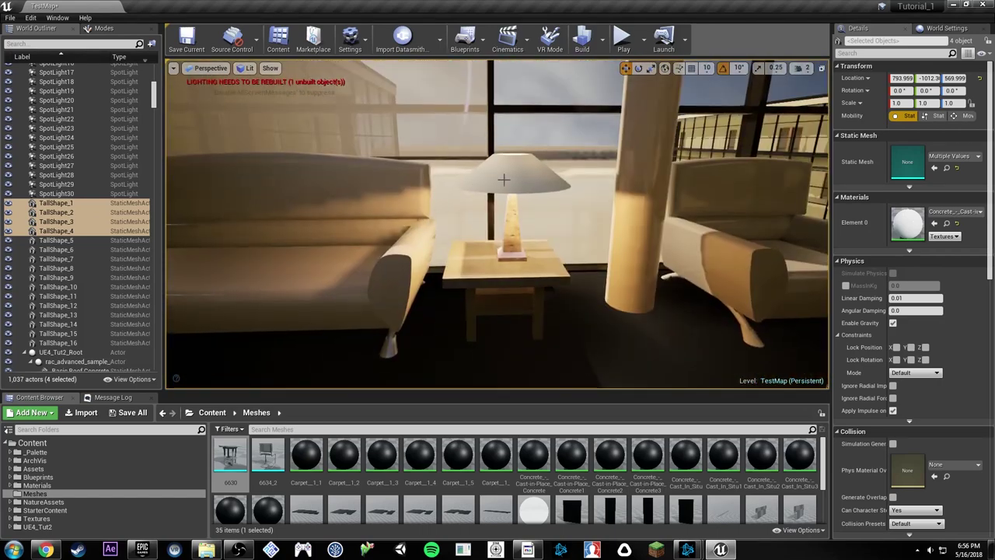
right_drag(563, 177, 586, 161)
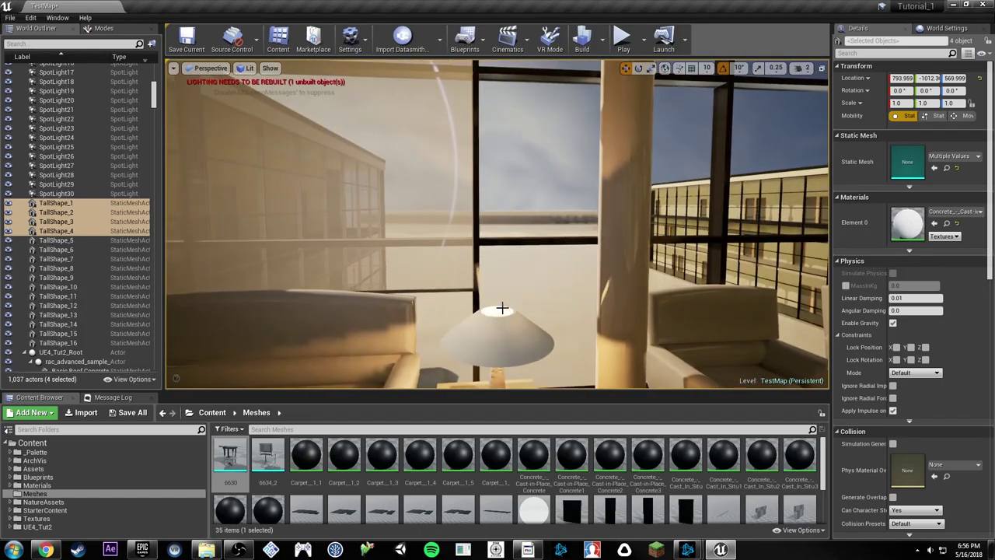
right_drag(500, 308, 519, 299)
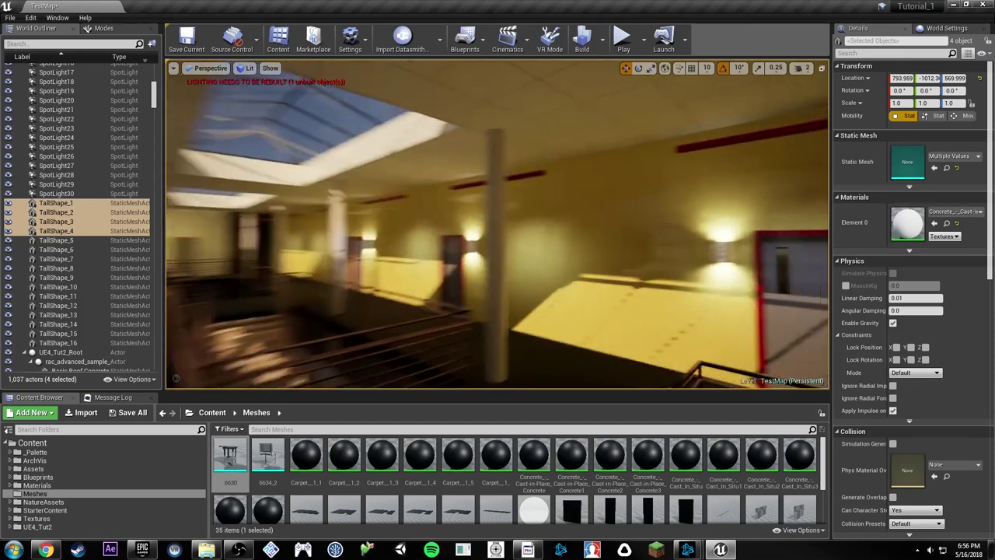
right_drag(602, 262, 603, 262)
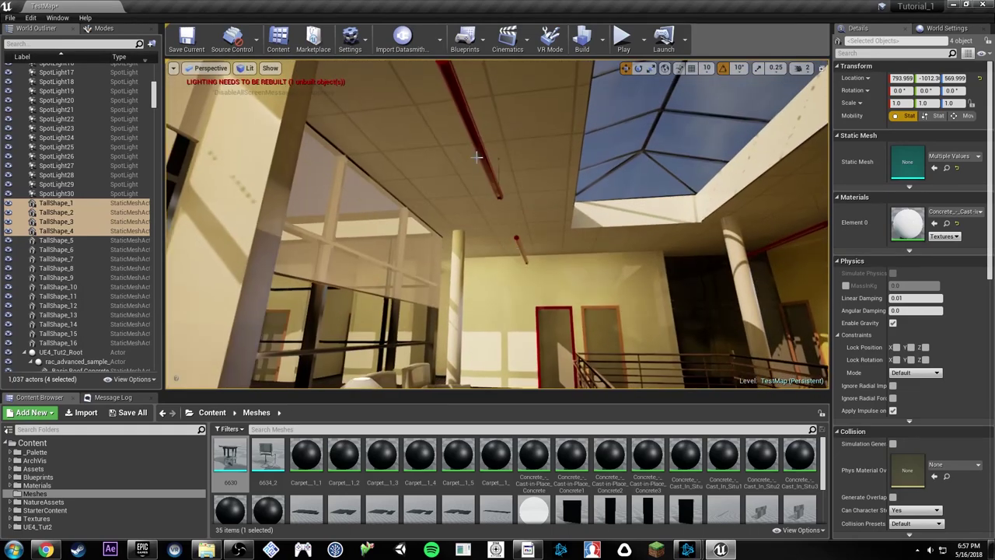
Step: Show the selected ceiling spotlights, hide the editor overlays with game view, and examine the upper corridor's lighting
key(ctrl+z)
right_drag(714, 211, 649, 232)
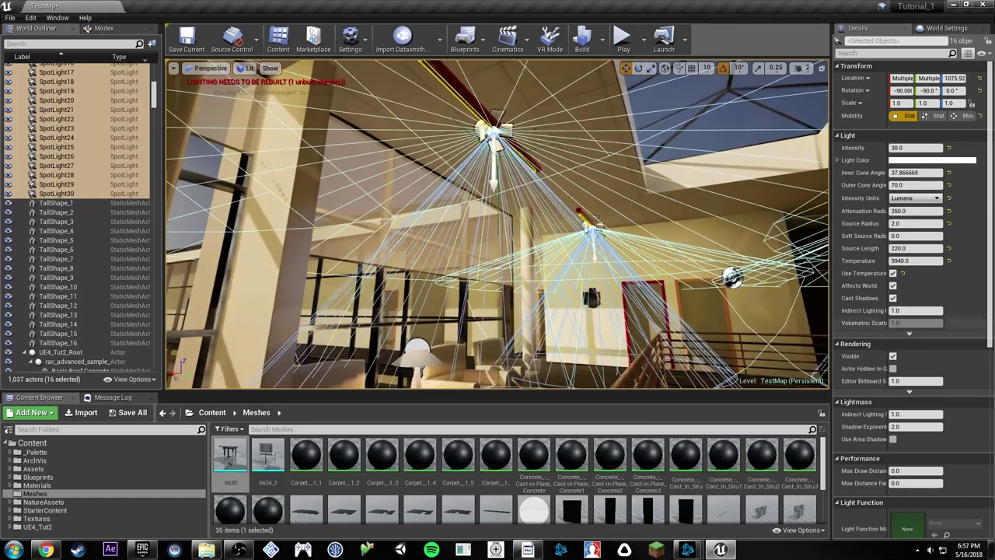
key(g)
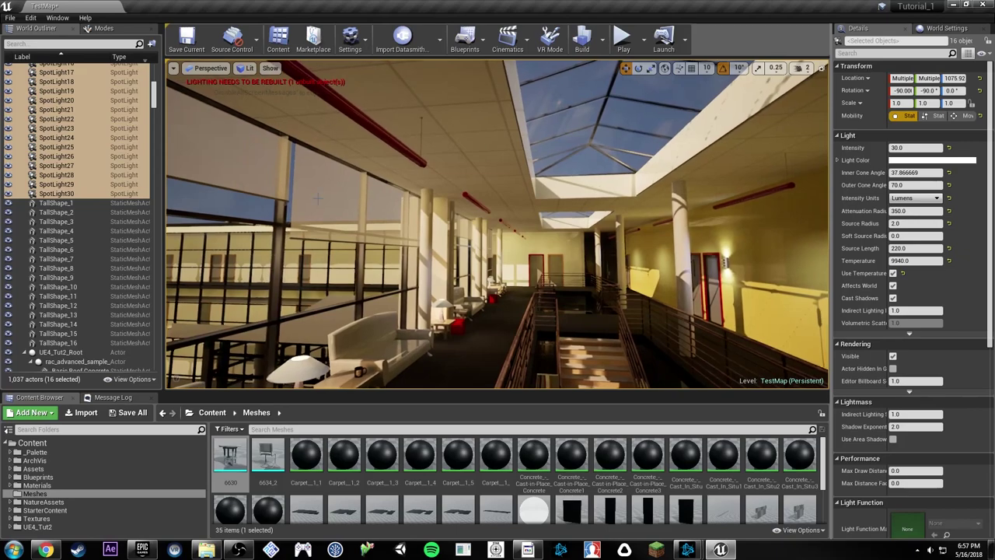
key(s)
key(w)
mouse_move(531, 246)
right_down()
mouse_move(519, 246)
mouse_move(531, 247)
right_up()
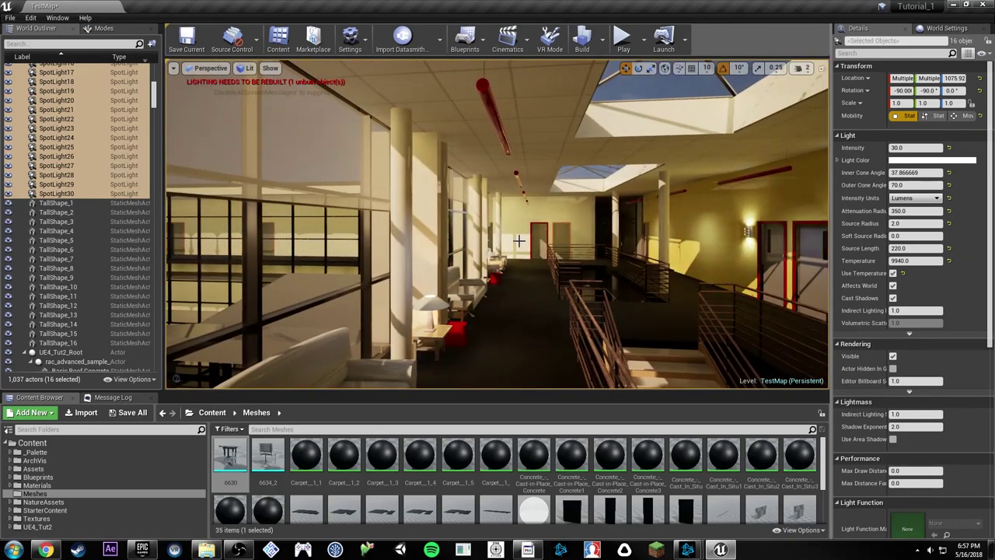
right_drag(587, 236, 590, 236)
key(w)
right_drag(444, 317, 444, 318)
Step: Select the dark carpeted floor of the upper corridor to check its assigned materials
click(495, 285)
right_drag(495, 285, 495, 284)
right_drag(738, 277, 738, 278)
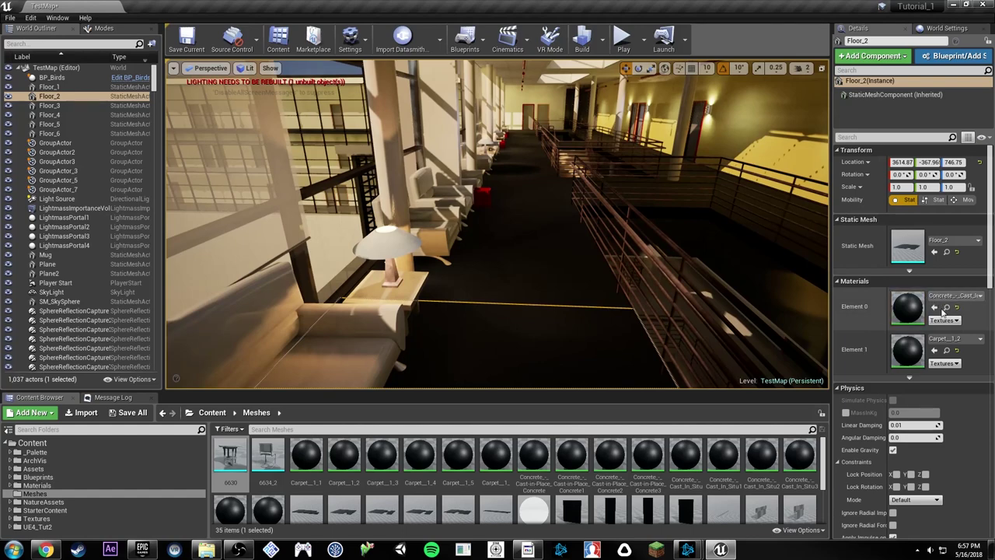
Step: Search the whole project content for "concr", look through the concrete materials, and clear the search
click(134, 444)
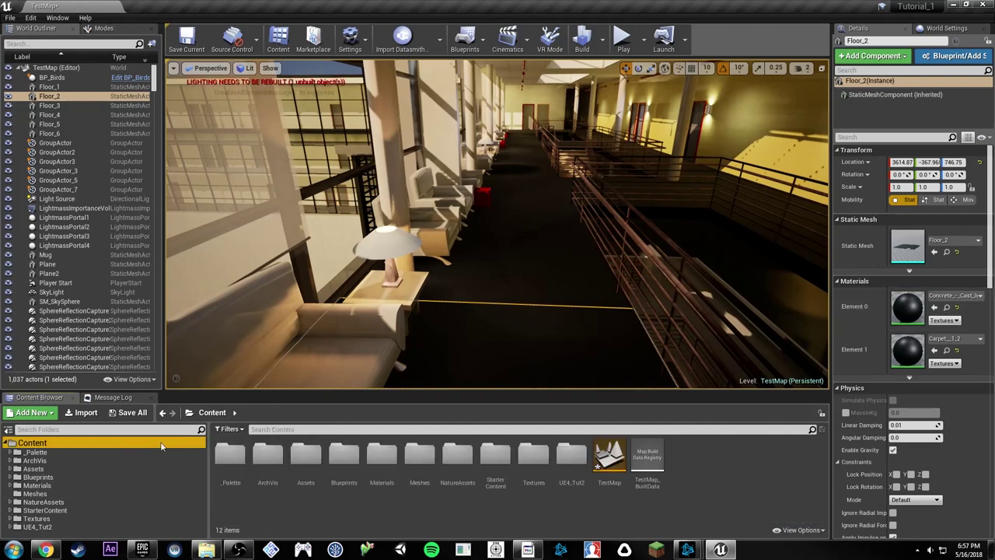
click(309, 428)
text(c)
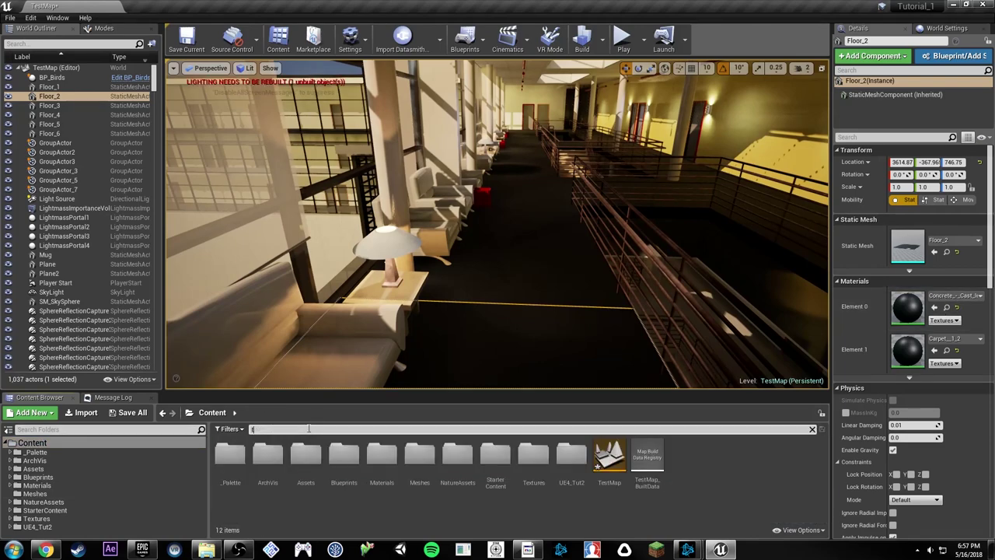
text(oncr)
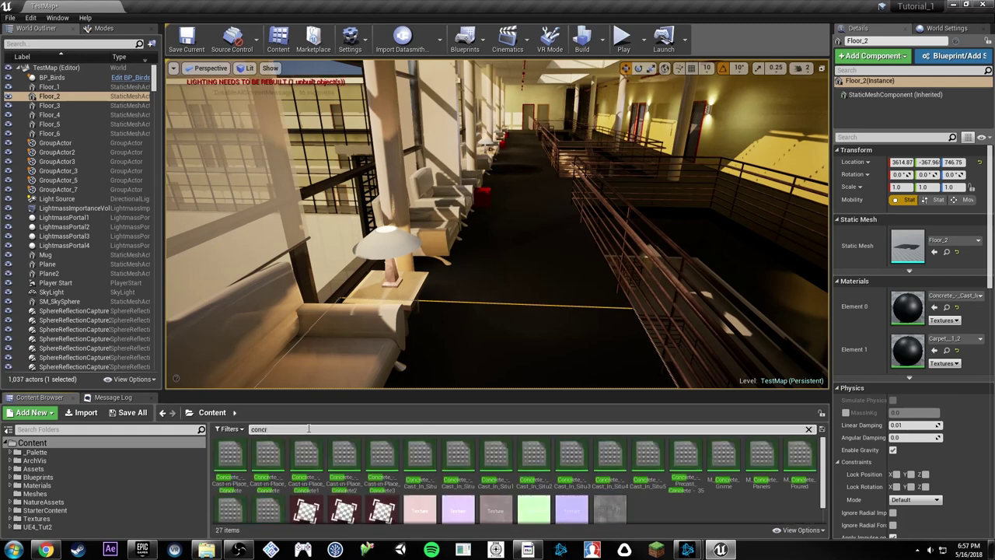
click(344, 459)
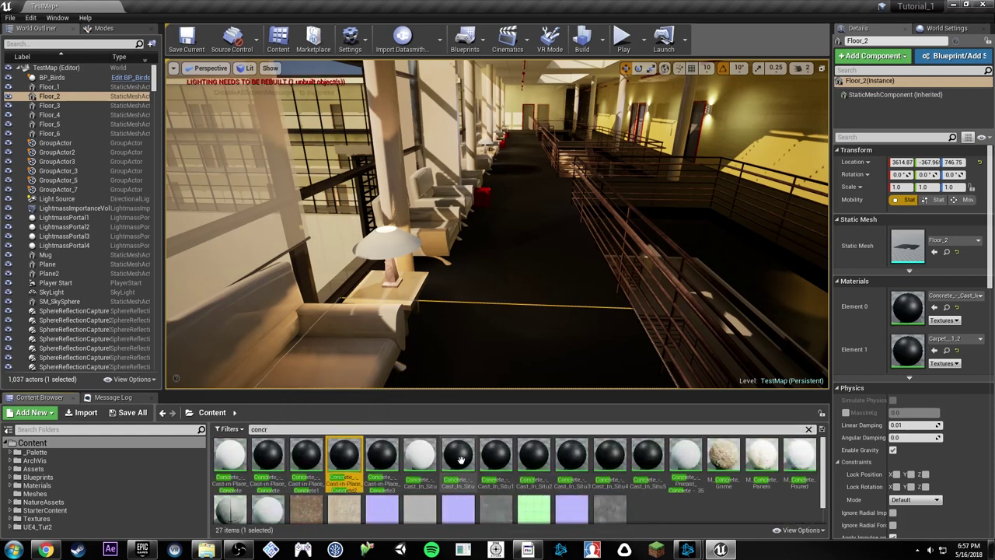
scroll(712, 456, down, 1)
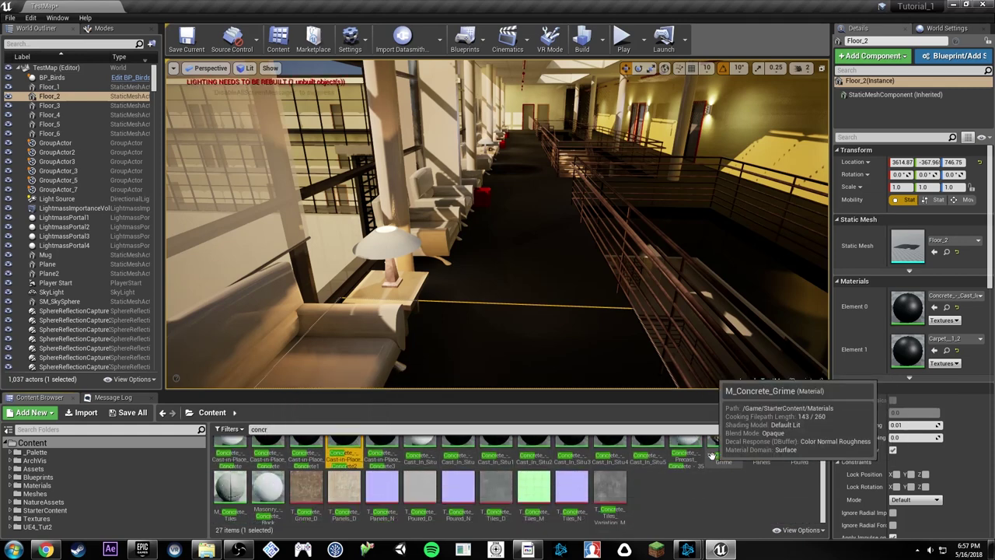
scroll(768, 468, up, 1)
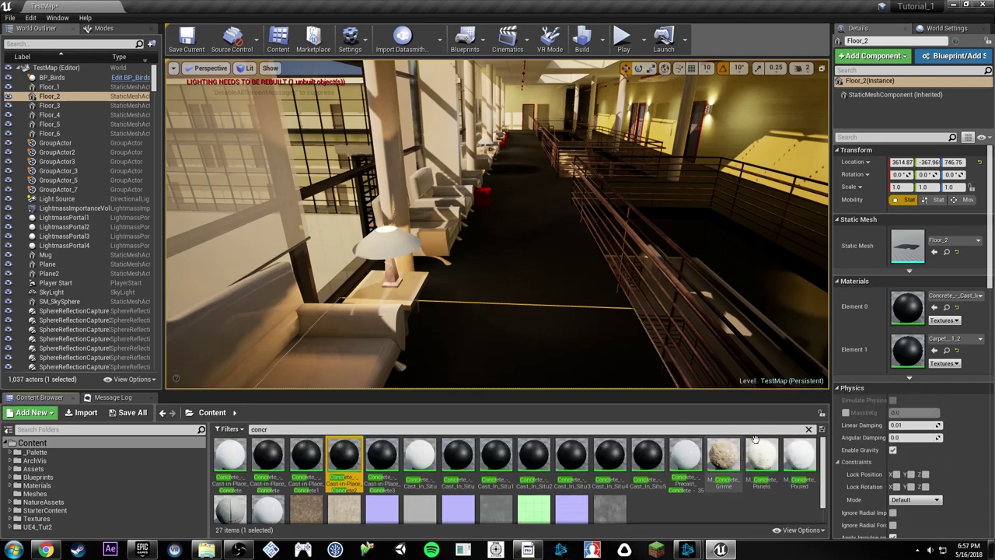
click(809, 430)
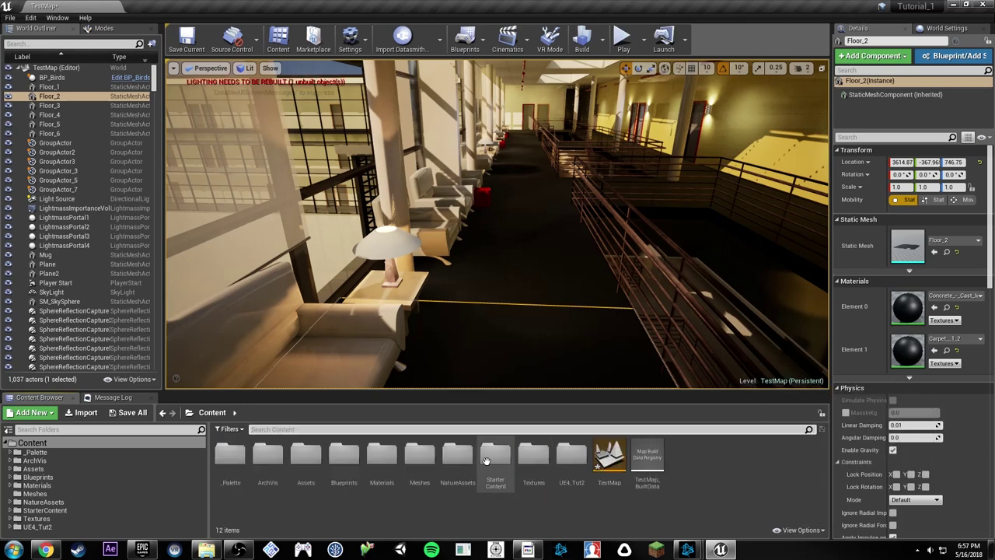
Step: Open the StarterMap level from the StarterContent Maps folder, saving the changes to TestMap
click(505, 459)
double_click(505, 458)
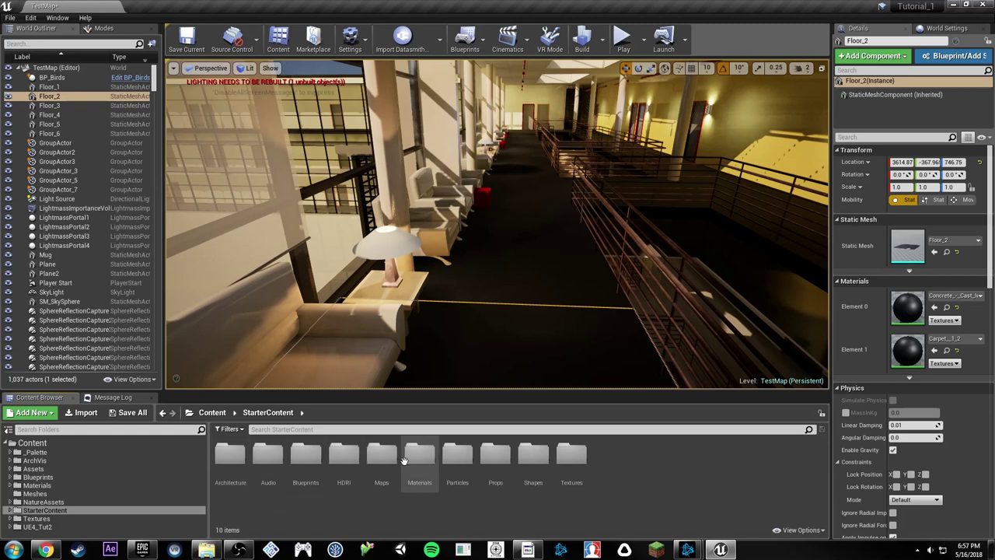
click(379, 460)
double_click(379, 460)
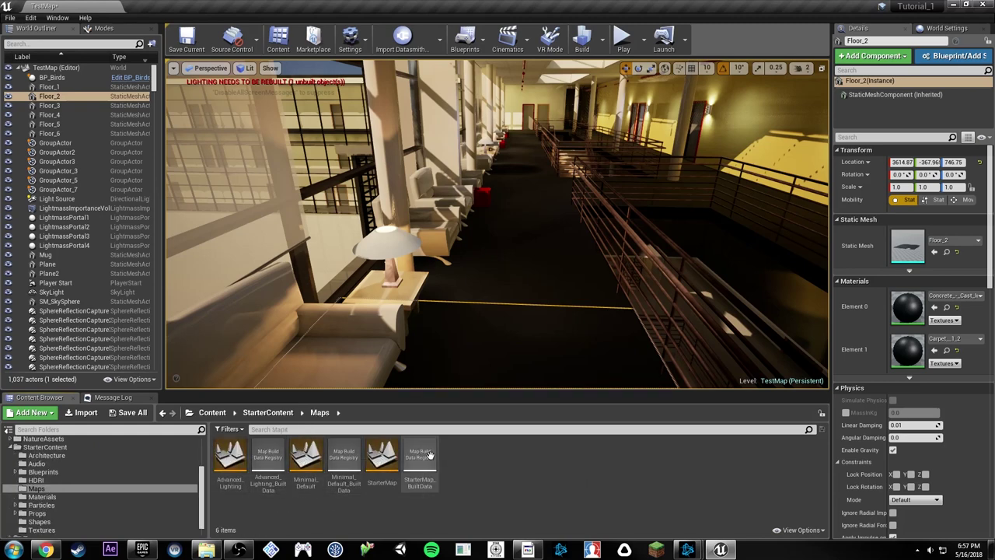
click(391, 456)
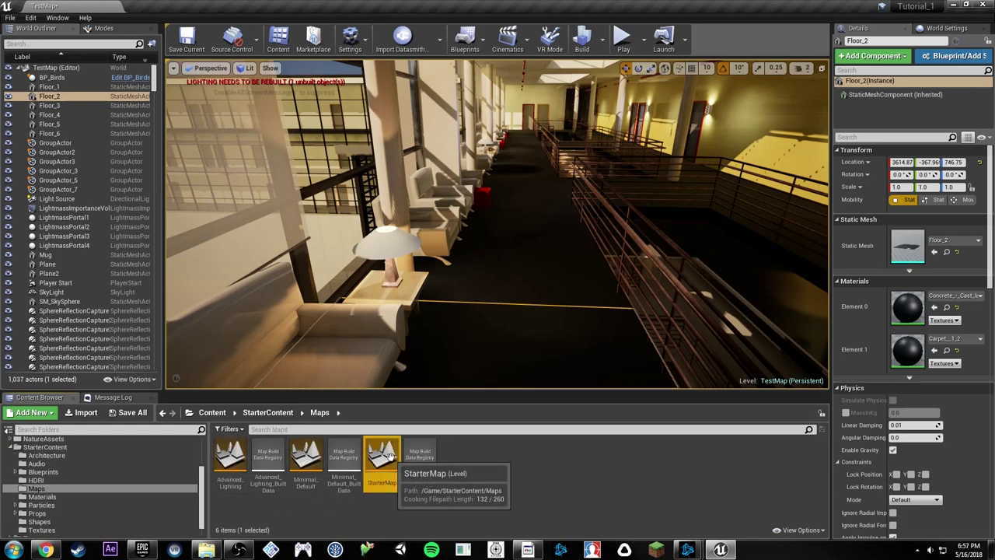
double_click(391, 457)
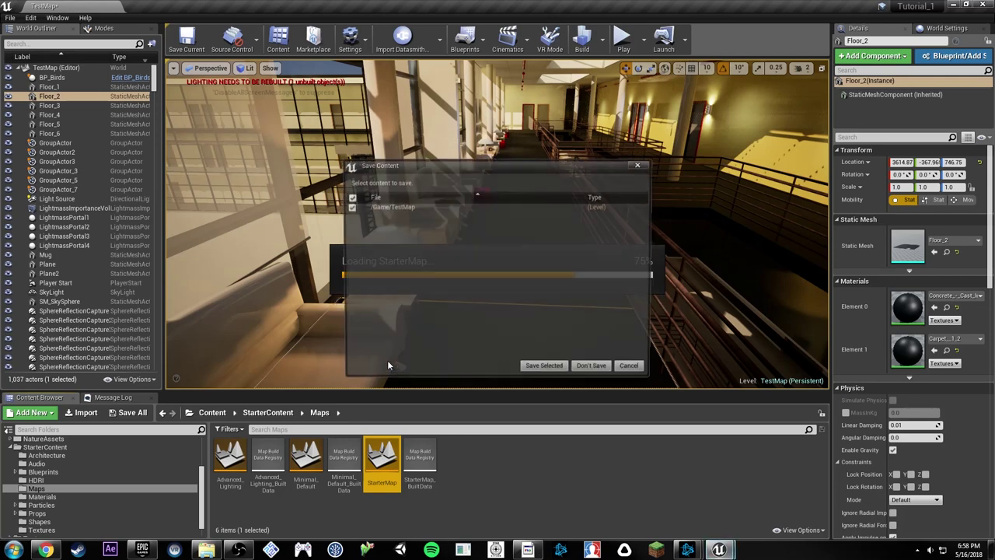
click(535, 370)
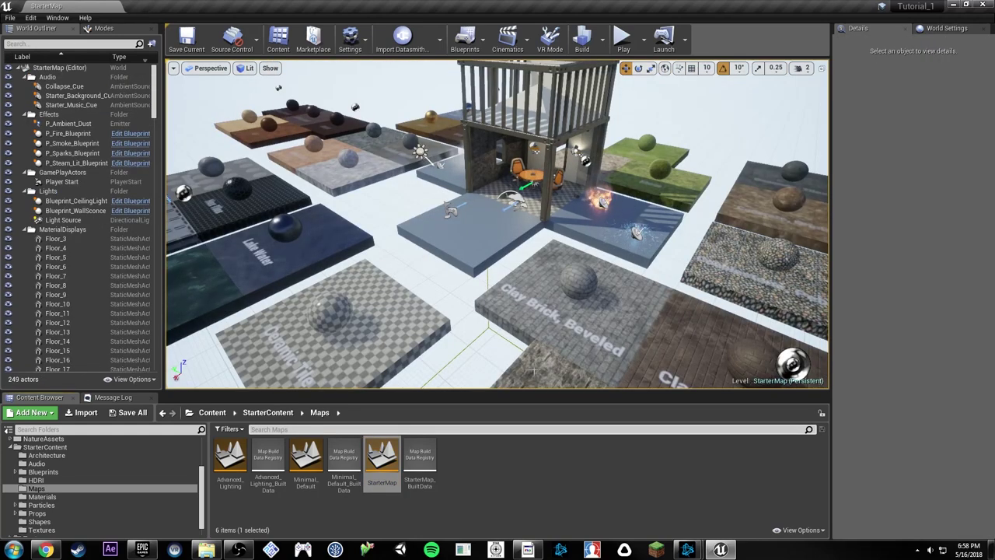
Step: Select the sparks and fire effects beside the furnished display room in StarterMap and examine them up close
key(w)
right_drag(497, 233, 574, 206)
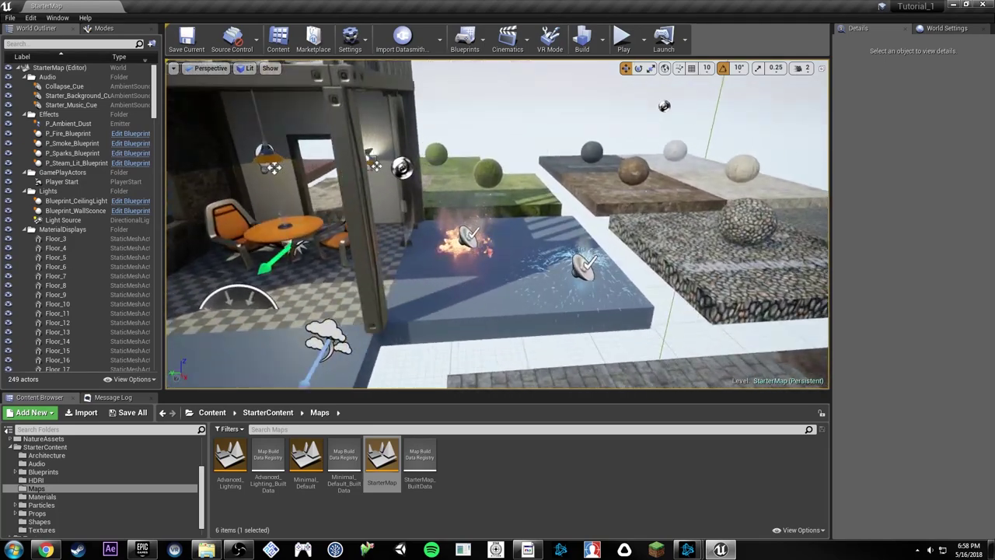
click(649, 258)
key(d)
right_drag(649, 257, 655, 251)
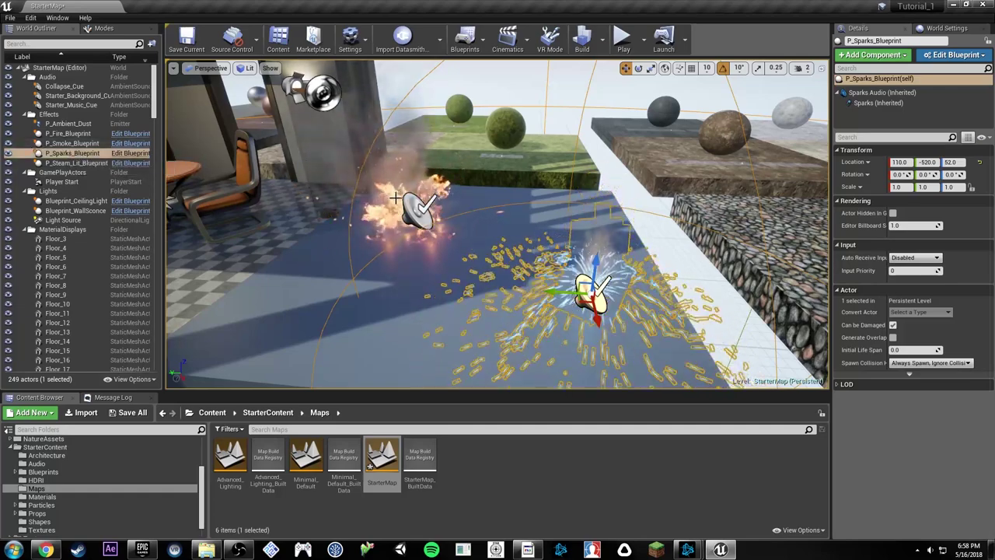
click(420, 208)
key(w)
right_drag(474, 178, 478, 129)
Step: Hide the editor overlays with game view, play the level briefly in front of the furnished room, and stop
key(s)
key(g)
key(s)
key(s)
right_drag(327, 189, 326, 183)
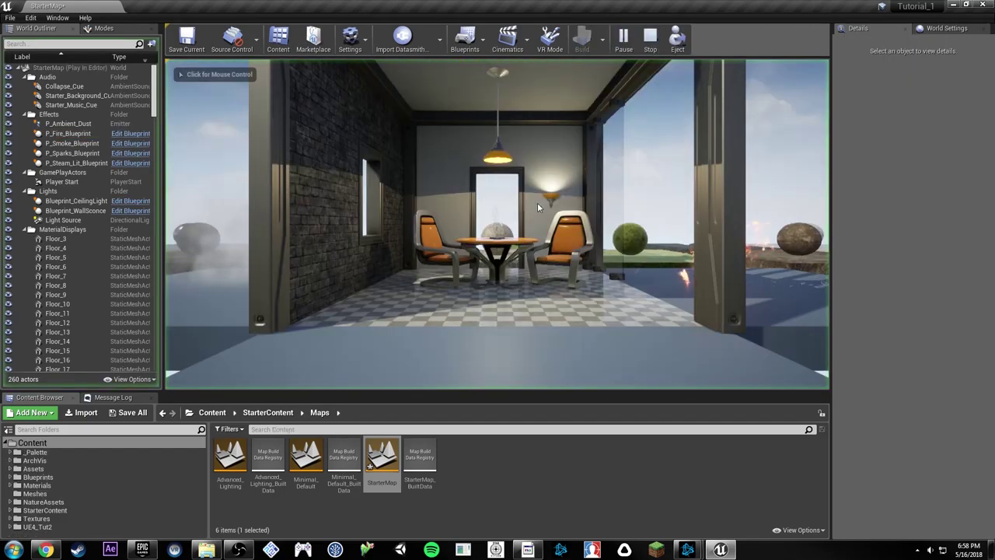
click(537, 202)
key(s)
key(Escape)
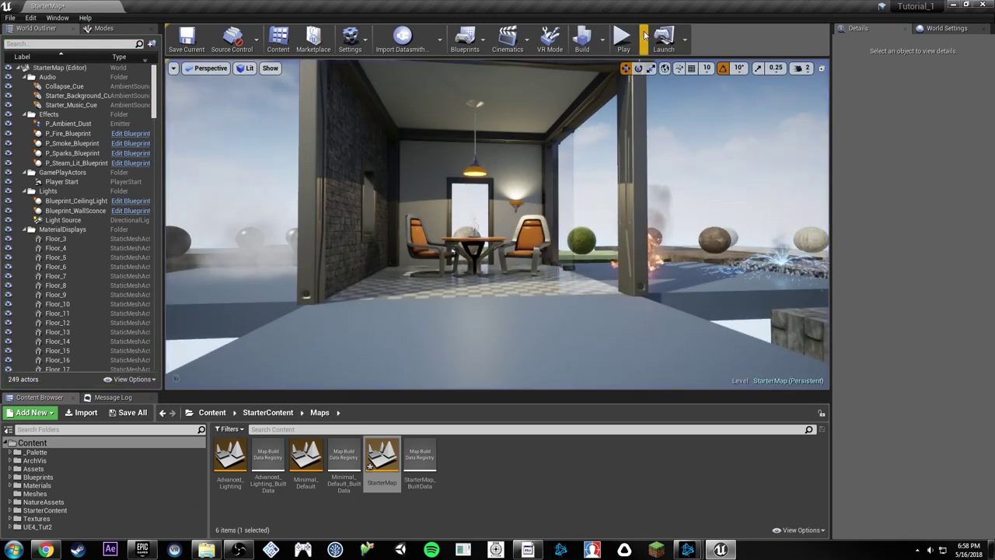
Step: Simulate the level twice to watch the gold shapes fall onto the caged upper floor, stopping each time
click(643, 38)
click(679, 126)
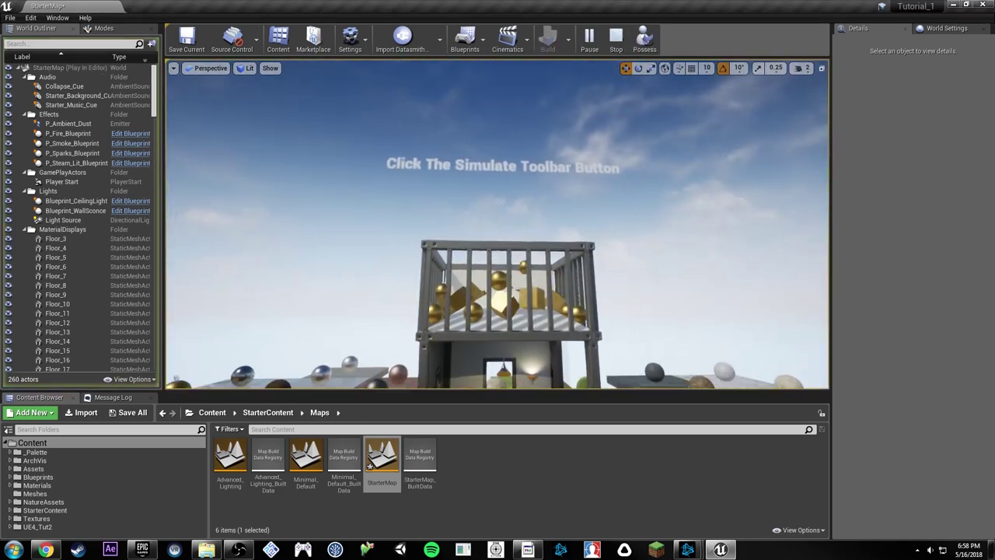
key(Escape)
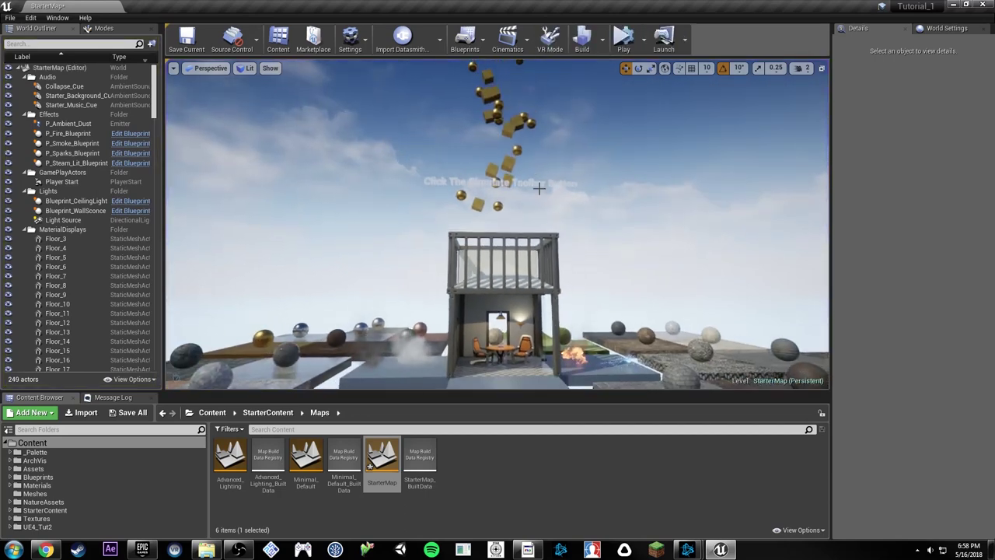
click(622, 49)
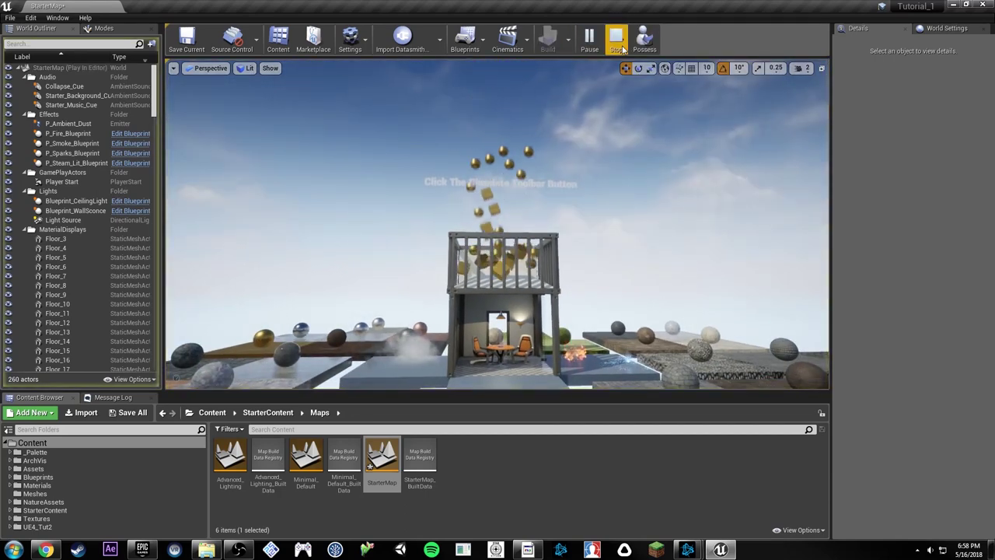
click(616, 43)
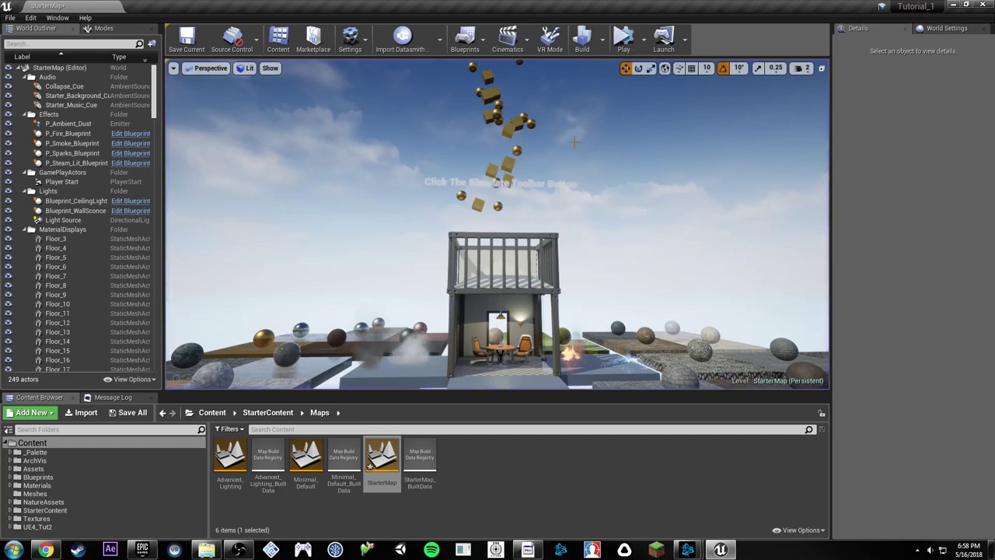
right_drag(544, 154, 569, 150)
scroll(544, 155, up, 5)
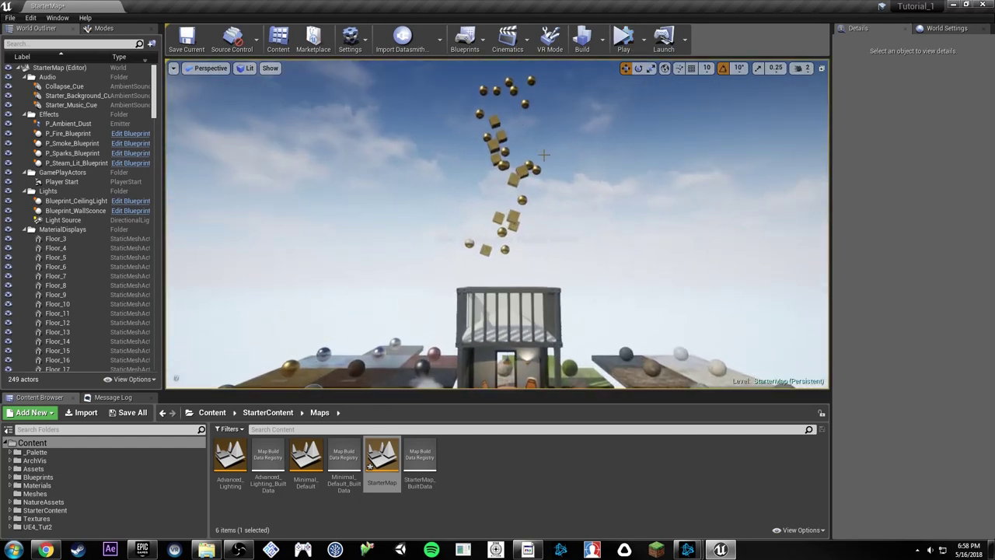
Step: Select the Stone Brick, Cut sphere and the Cobblestone, Pebble floor to check their assigned materials
right_drag(525, 183, 505, 188)
key(w)
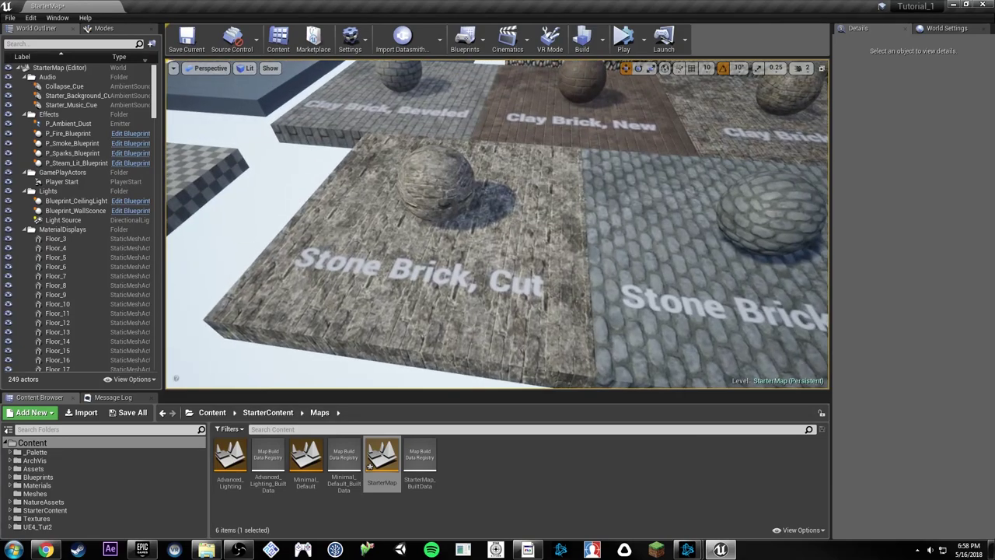
click(336, 192)
mouse_move(336, 193)
right_down()
mouse_move(359, 194)
mouse_move(350, 190)
mouse_move(353, 204)
mouse_move(335, 185)
mouse_move(354, 182)
mouse_move(318, 189)
right_up()
key(w)
right_drag(466, 185, 459, 185)
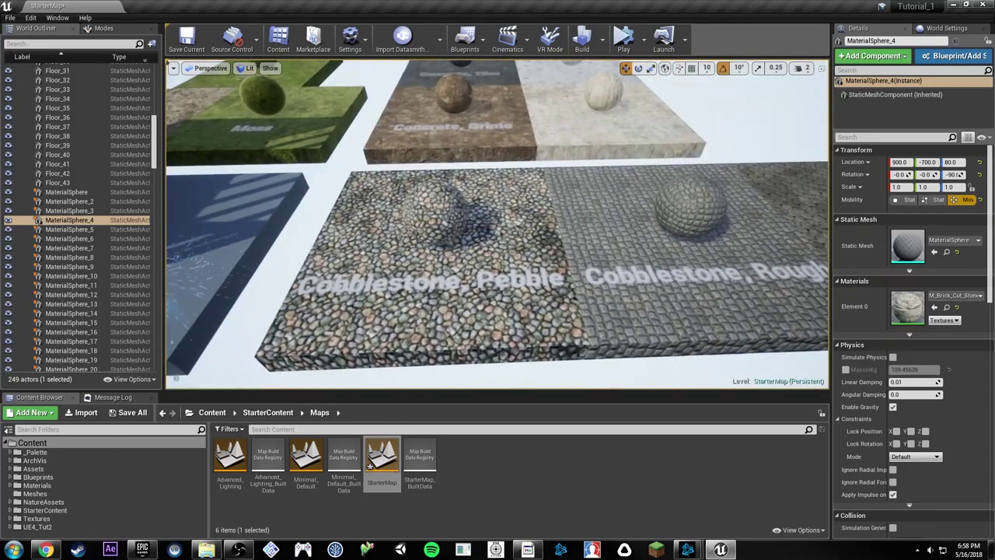
click(491, 249)
right_drag(491, 248, 497, 249)
key(d)
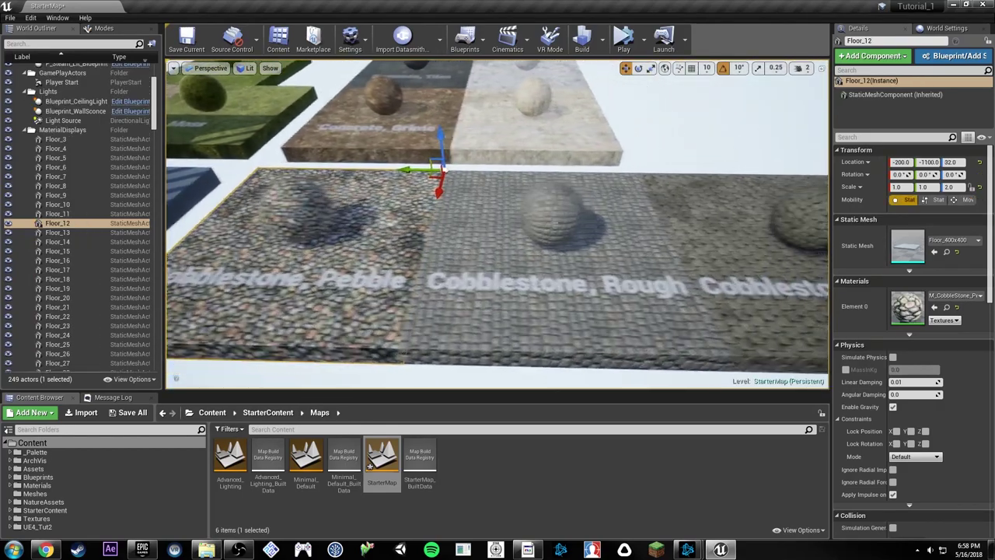
right_drag(670, 232, 621, 233)
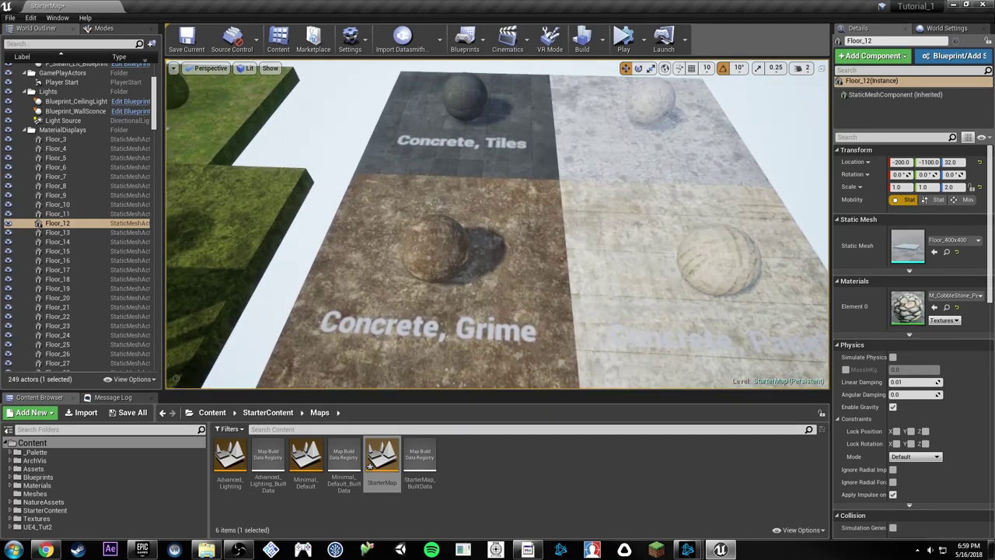
Step: Check the materials of the Concrete, Grime sphere, the concrete panel sphere, and the poured concrete floor
click(429, 248)
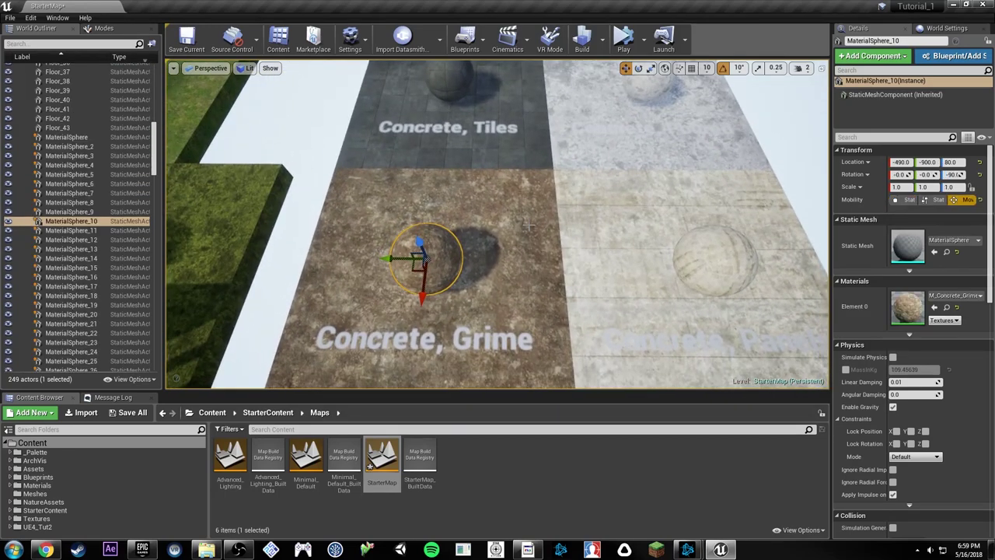
key(f)
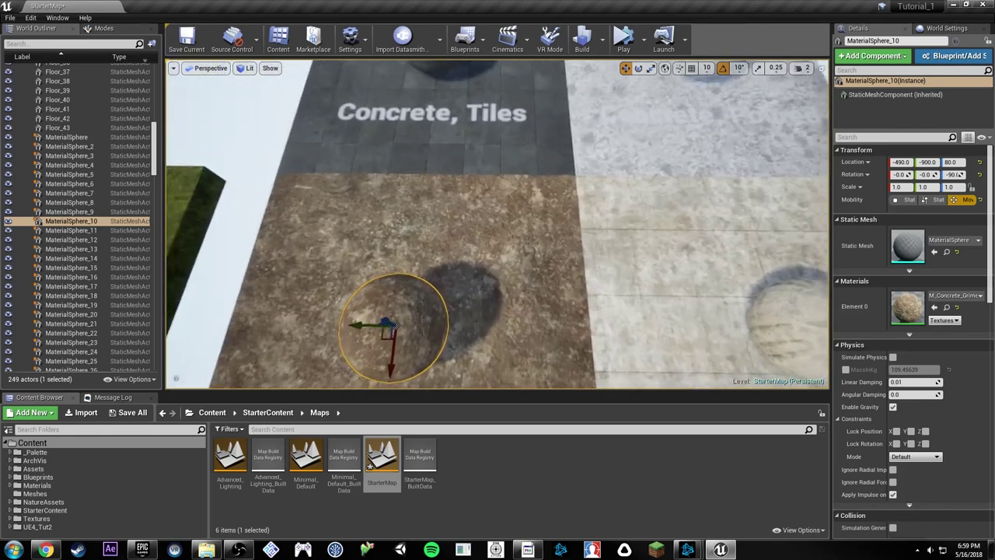
right_drag(497, 233, 482, 182)
click(581, 224)
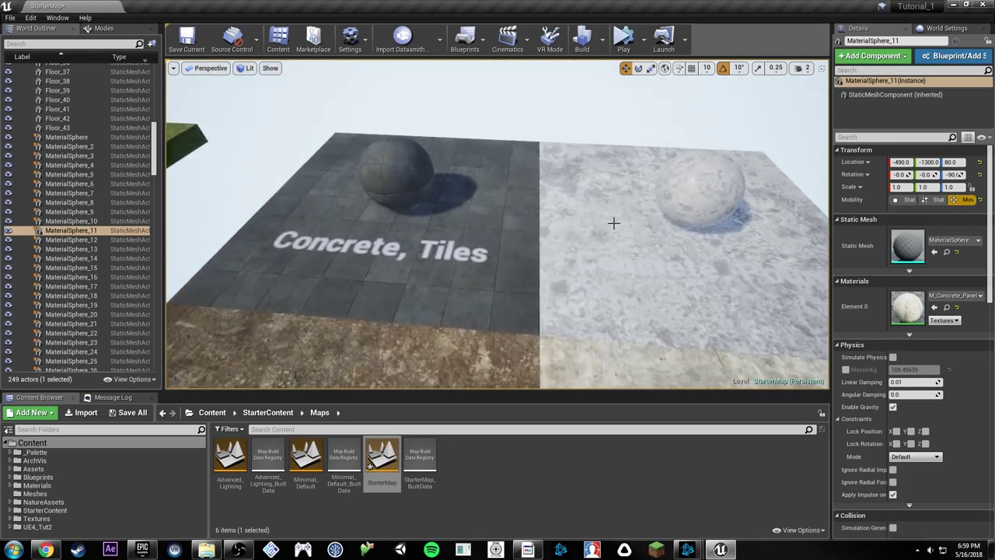
click(613, 223)
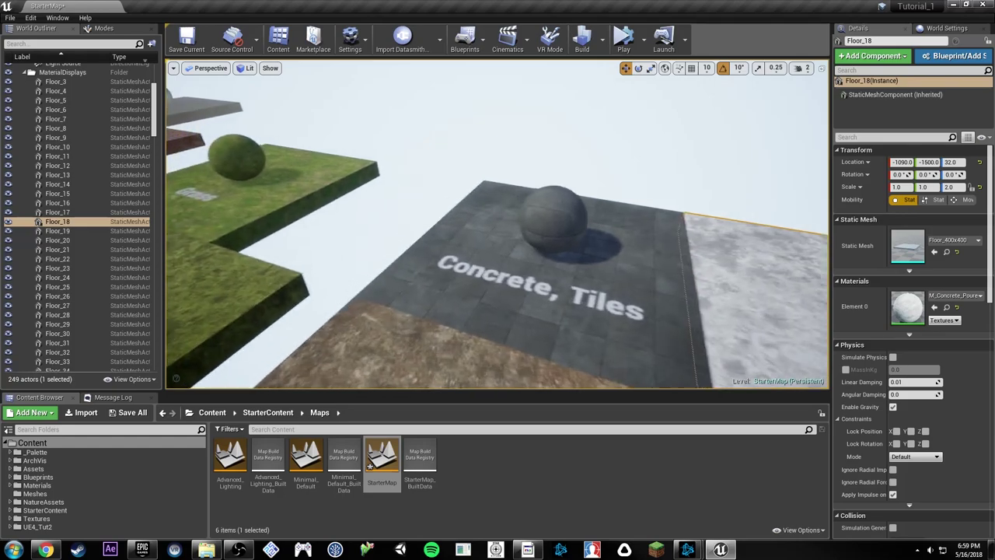
Step: Examine the metal samples, including Burnished Steel, Copper, and Brushed Nickel, and select the Chrome sphere
right_drag(497, 224, 334, 226)
right_drag(497, 224, 482, 265)
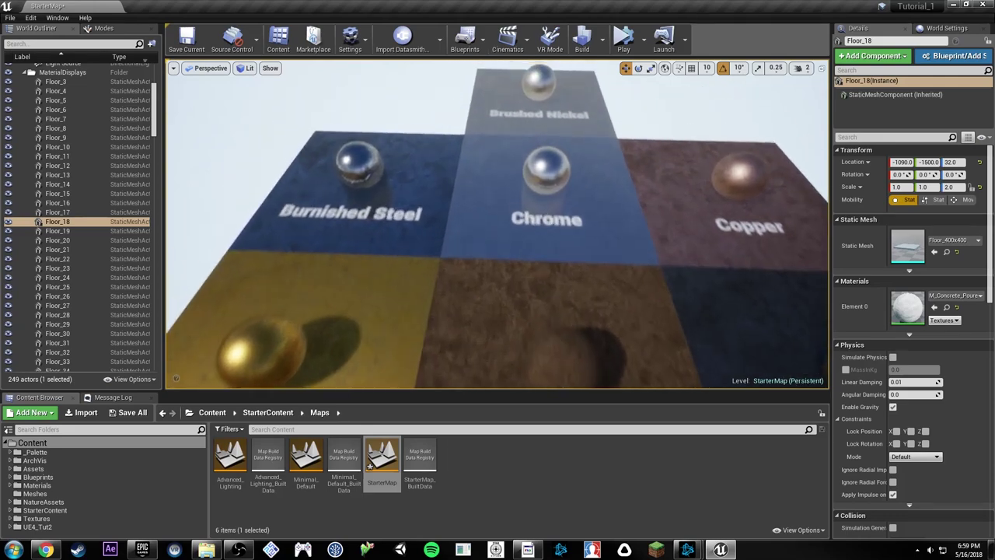
right_drag(455, 183, 544, 155)
click(490, 178)
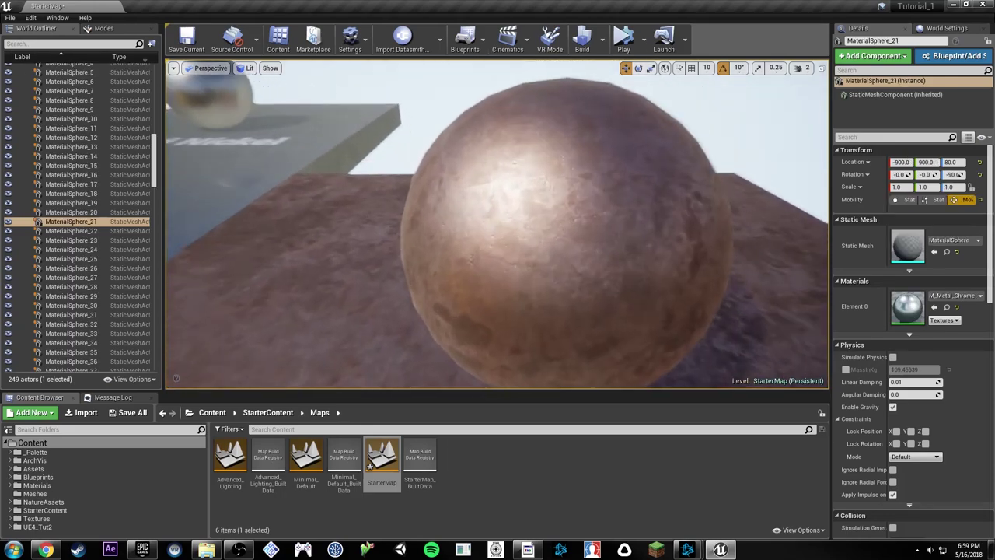
right_drag(497, 223, 520, 250)
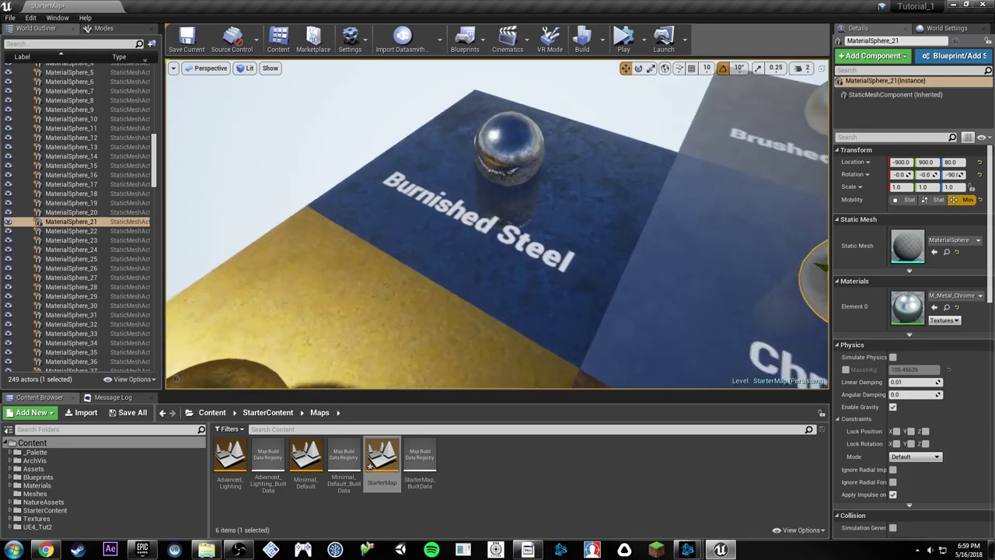
right_drag(485, 185, 350, 171)
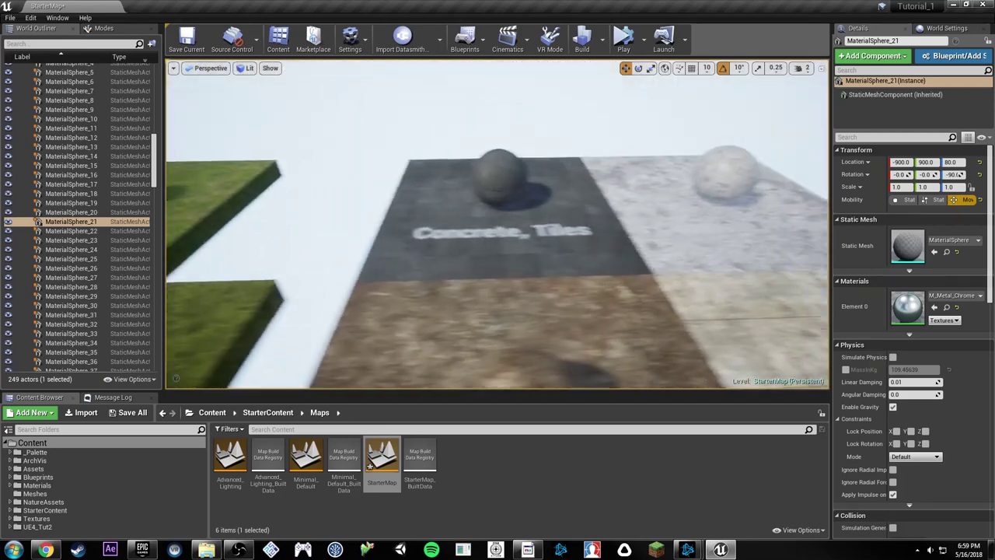
Step: Select the poured concrete sphere and locate its assigned material in the project content
click(590, 155)
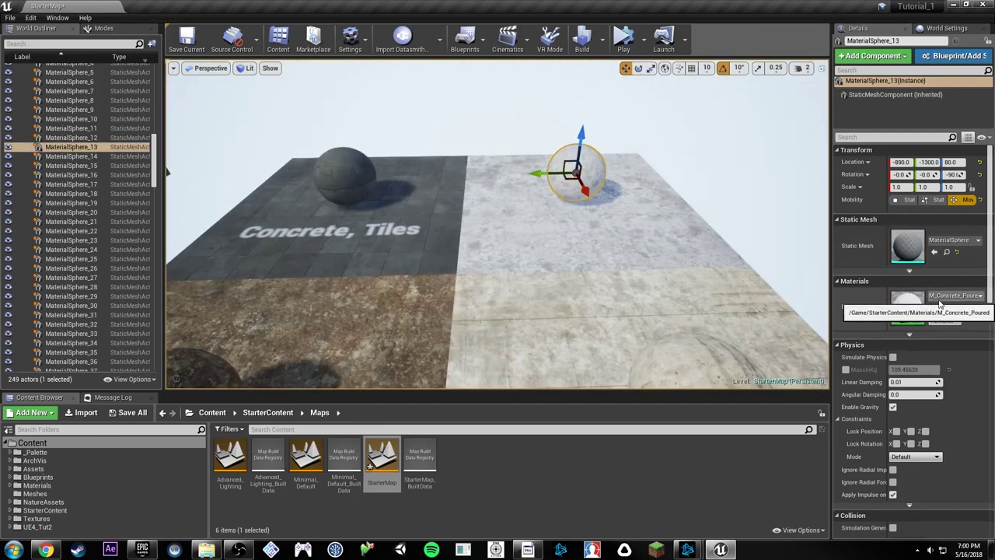
click(947, 307)
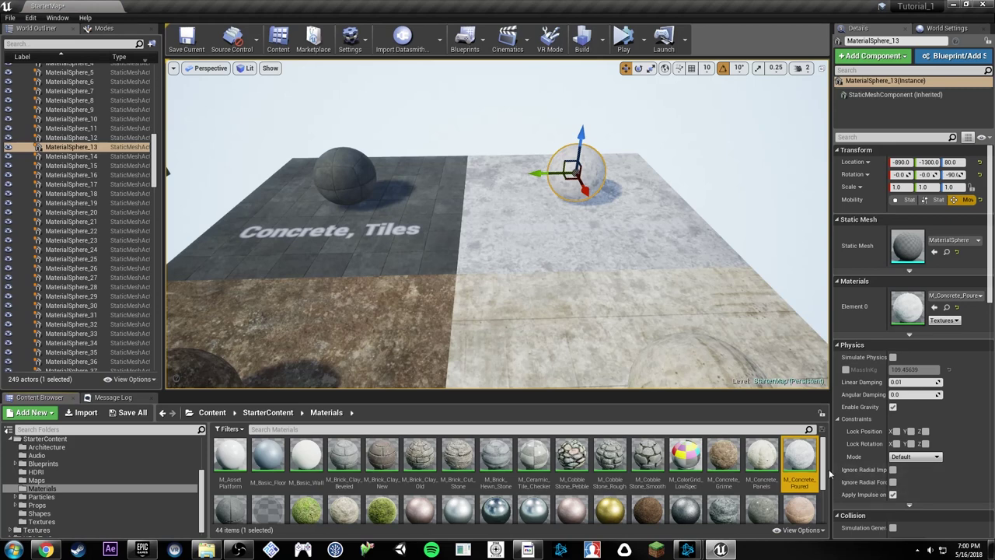
Step: Open the TestMap level from the root Content folder without saving the changes to StarterMap
scroll(53, 454, up, 3)
click(48, 446)
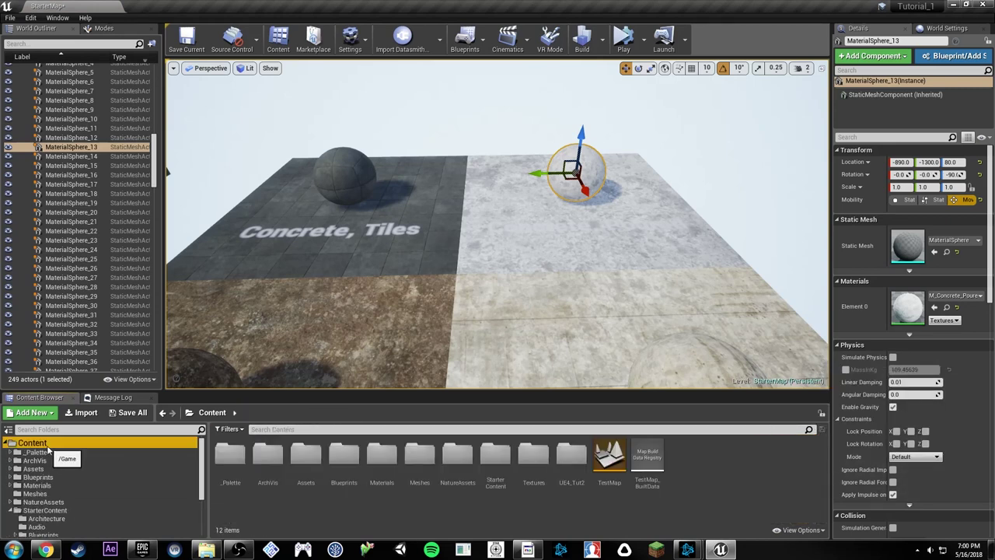
double_click(611, 459)
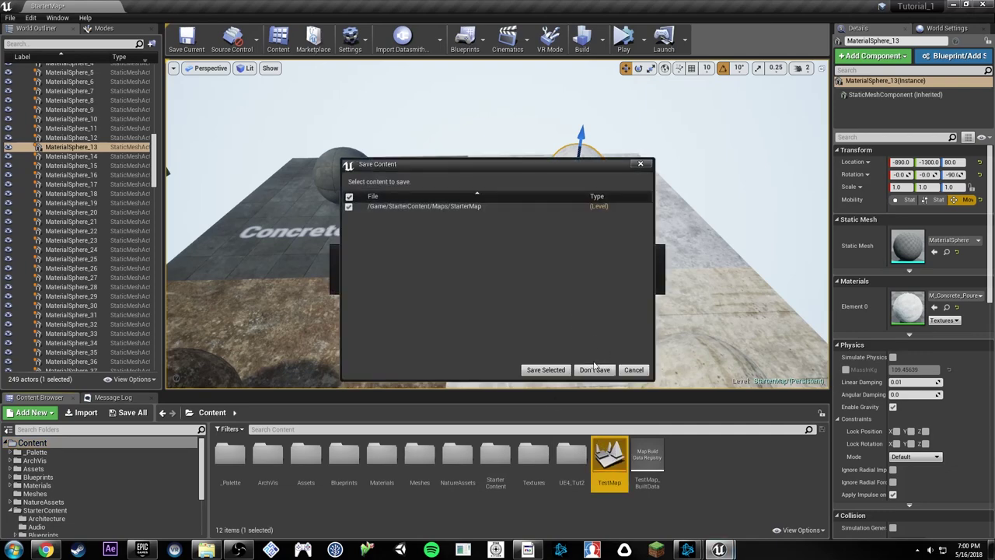
click(595, 369)
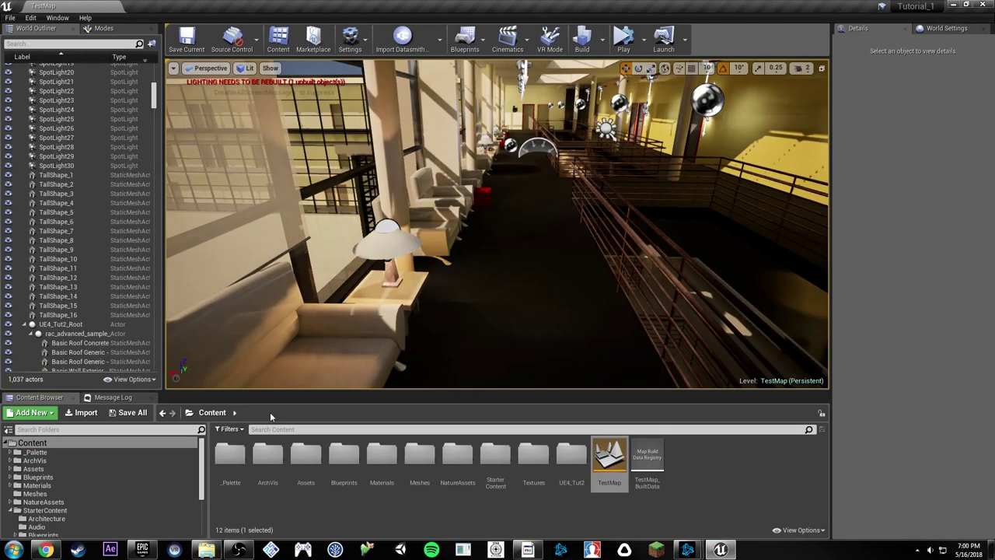
Step: Duplicate M_Concrete_Poured in the StarterContent Materials folder and name the copy M_Concrete_Poured_Datasmith
scroll(71, 478, down, 2)
click(43, 510)
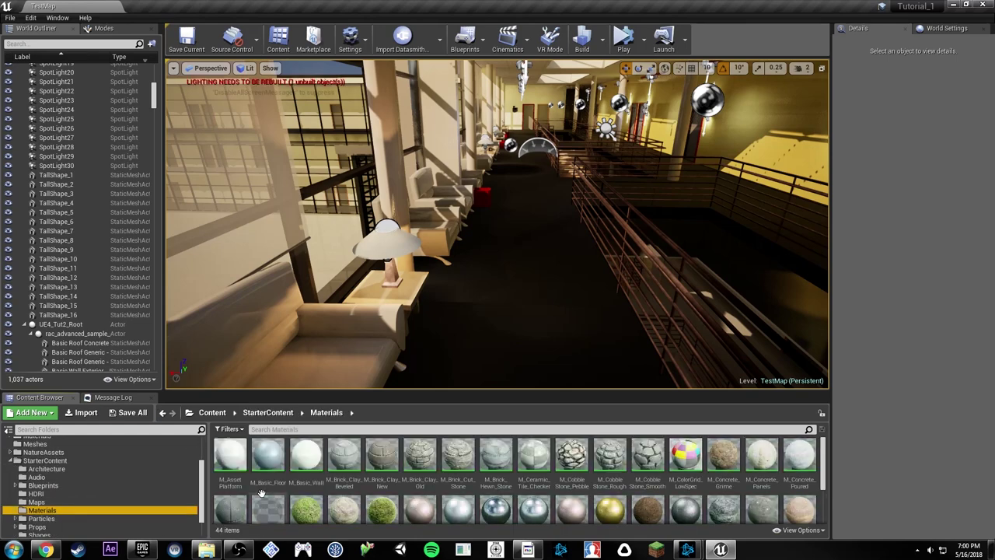
click(533, 454)
scroll(533, 467, down, 2)
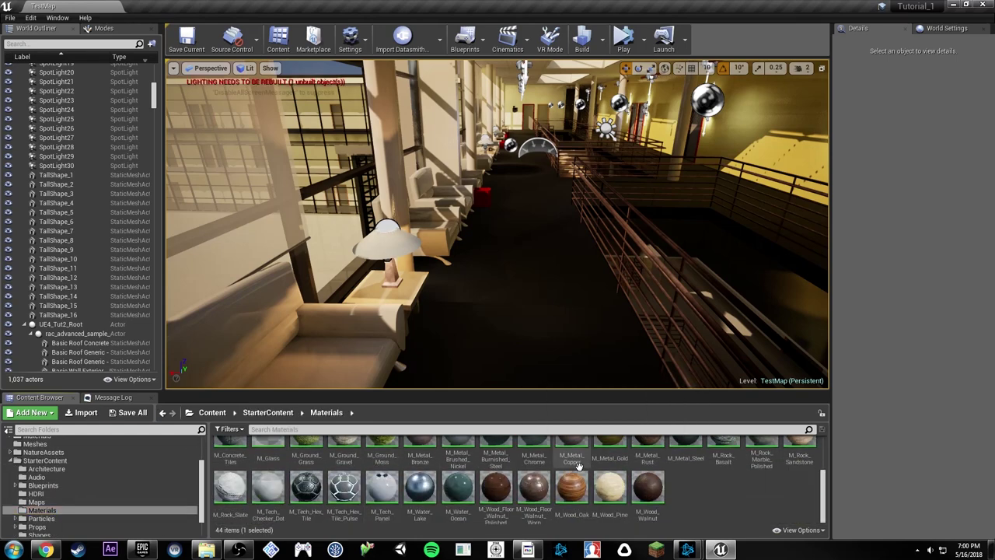
scroll(762, 470, up, 2)
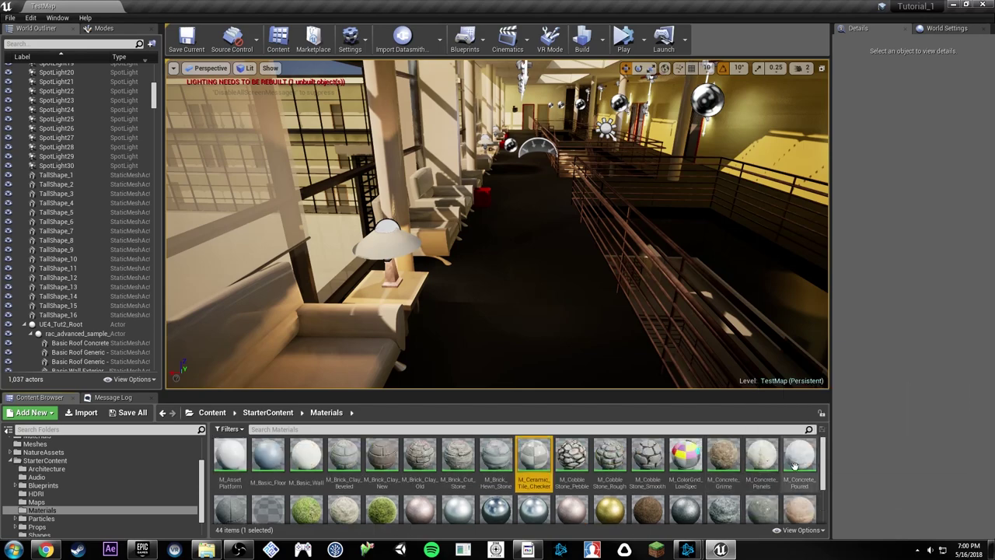
click(797, 457)
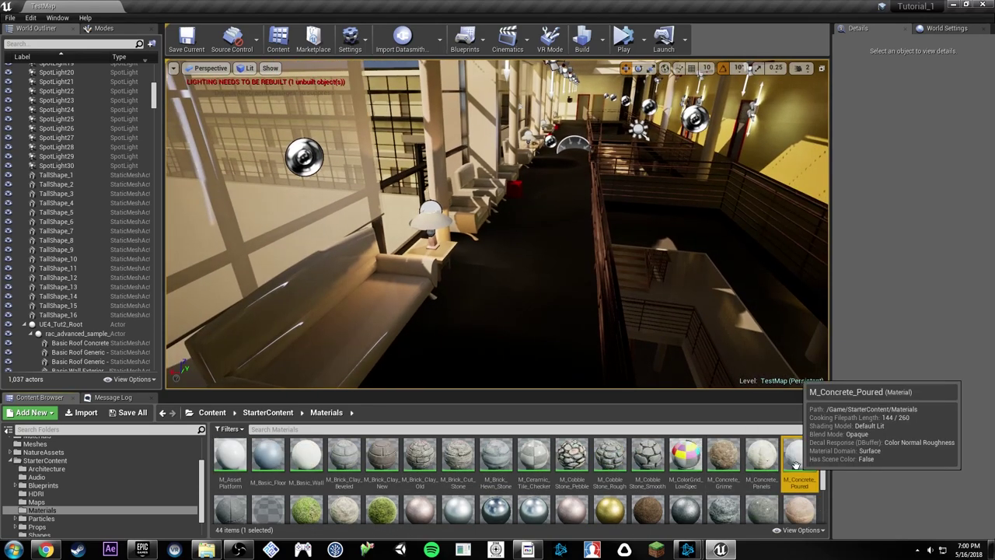
key(ctrl+w)
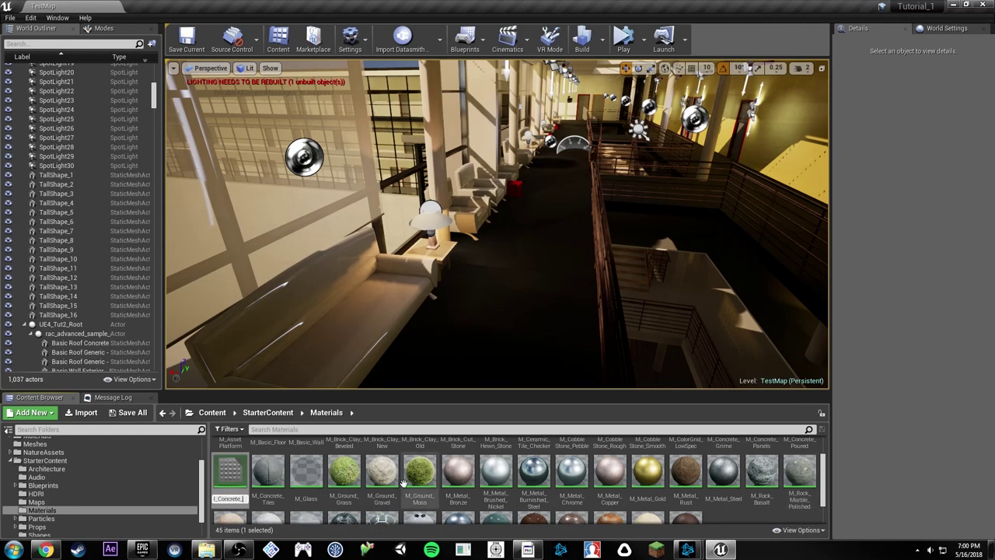
text(_Datasmith)
key(Return)
Step: Copy M_Concrete_Poured_Datasmith into the project's main Materials folder and open that folder
scroll(58, 466, up, 3)
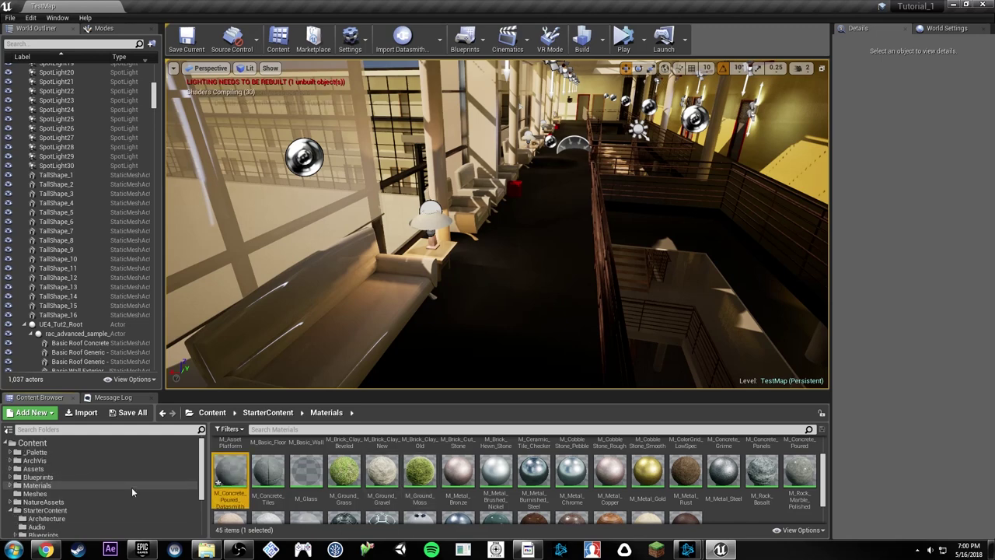
drag(230, 470, 88, 488)
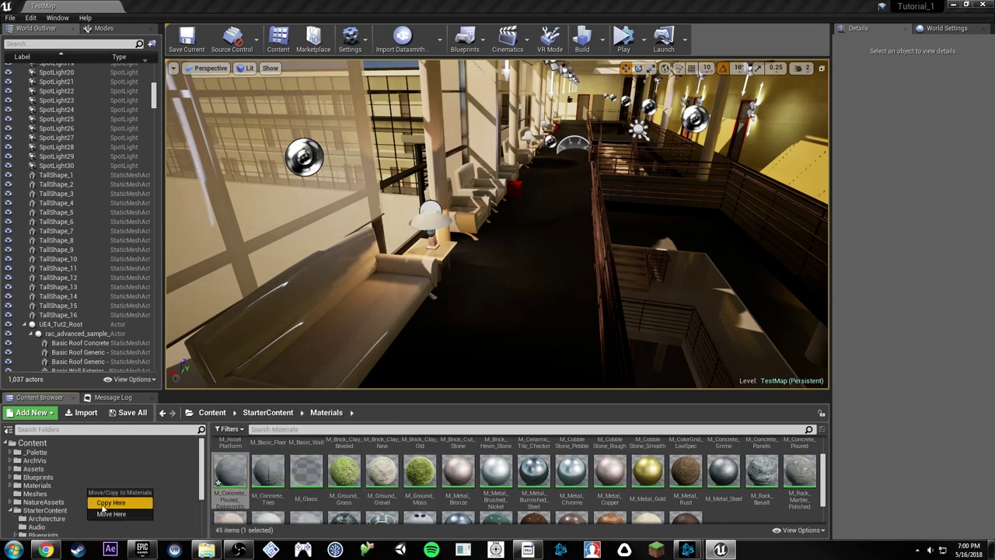
click(101, 502)
click(37, 485)
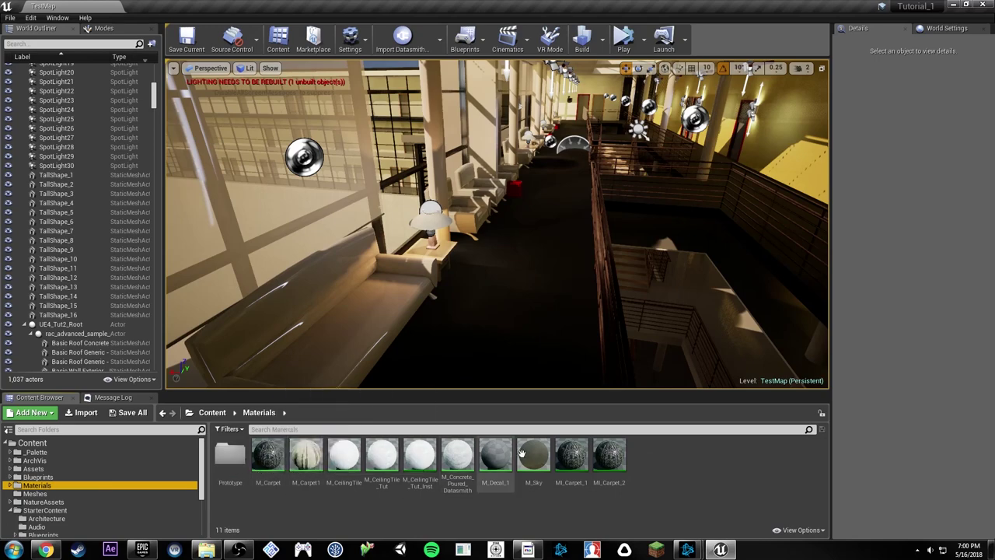
key(s)
right_drag(435, 319, 342, 338)
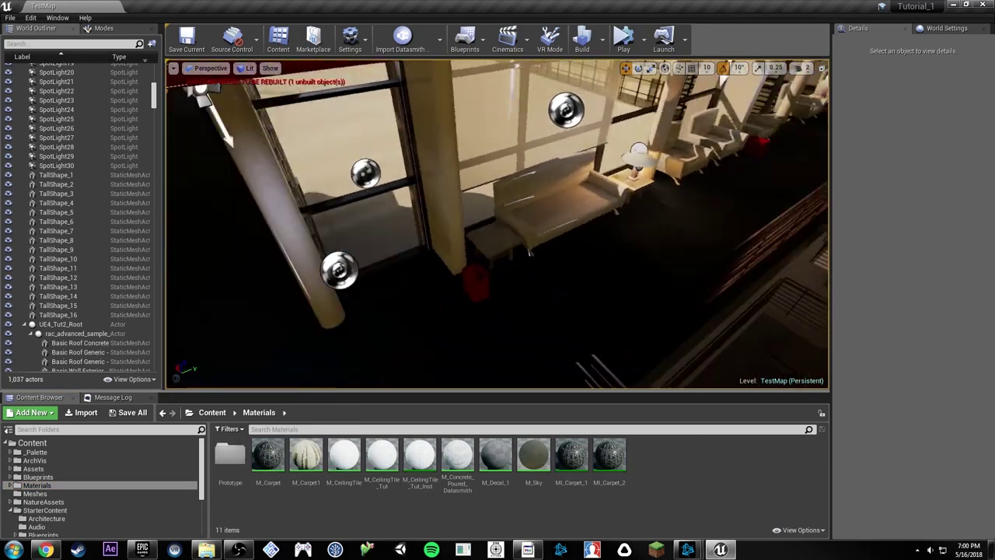
Step: Apply M_Concrete_Poured_Datasmith to the dark upper walkway floor sections beside the sofas and the stair railing
right_drag(528, 251, 528, 251)
drag(457, 458, 530, 320)
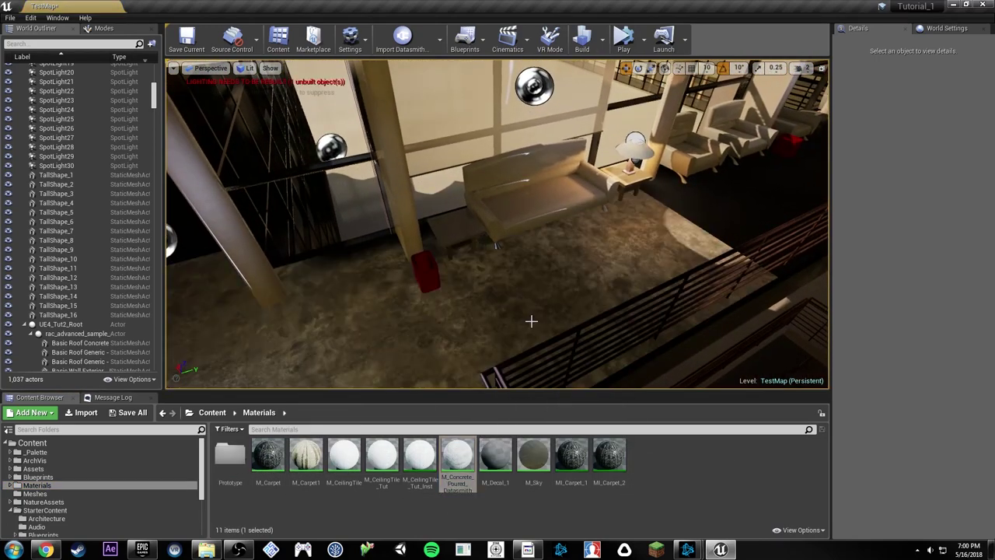
right_drag(531, 320, 480, 264)
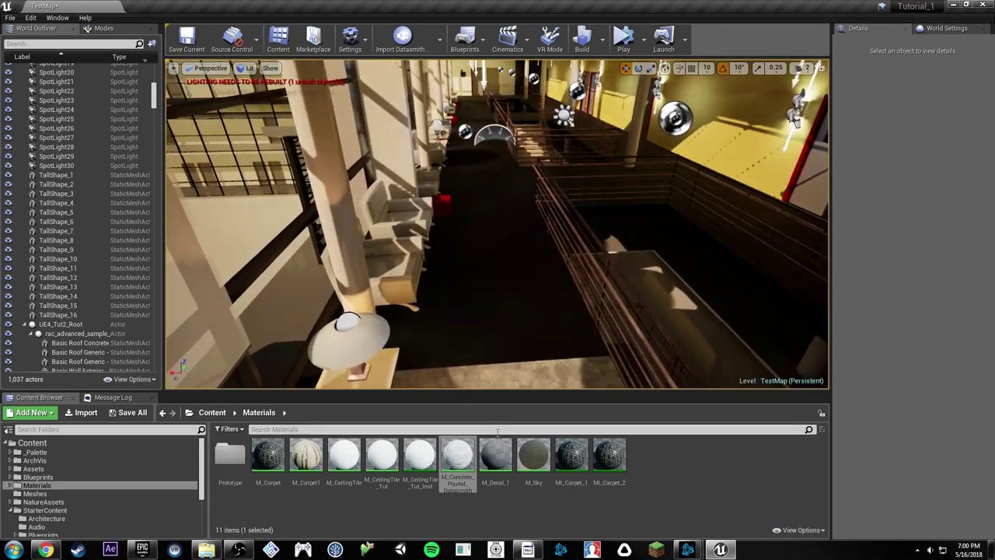
drag(457, 455, 491, 324)
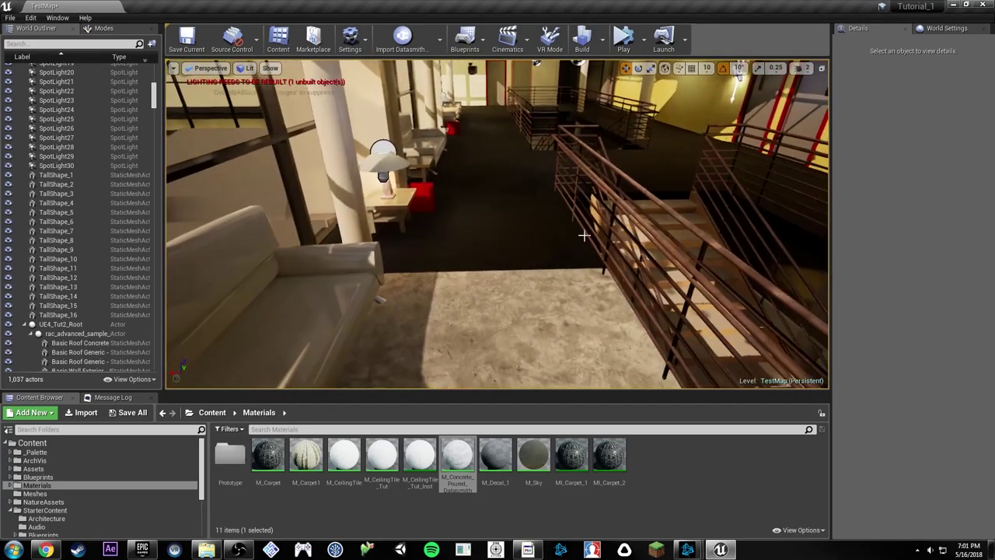
drag(465, 454, 487, 293)
key(w)
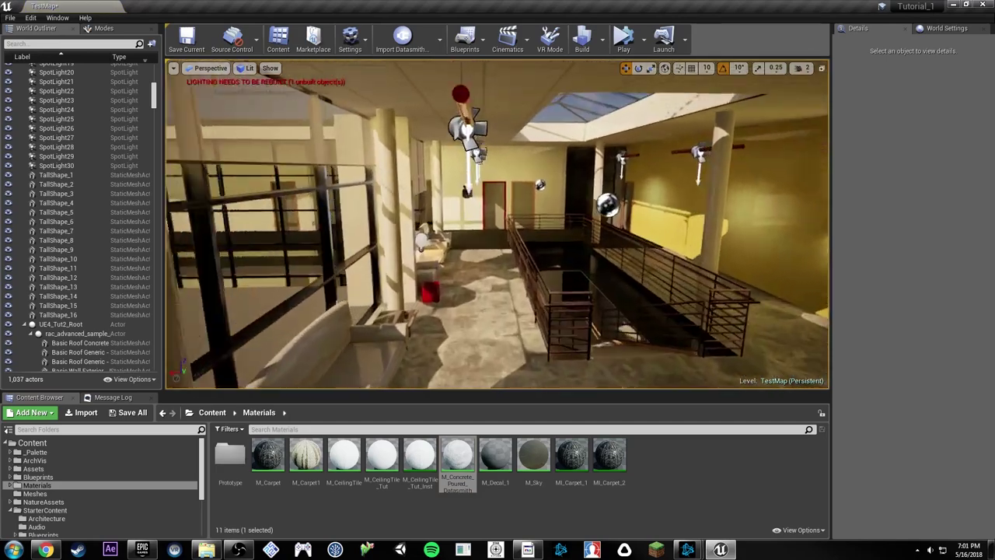
Step: Apply M_Concrete_Poured_Datasmith to the remaining upper-level floor sections, including the area by the doors and the long glazed corridor
drag(456, 455, 471, 311)
right_drag(471, 311, 357, 311)
key(w)
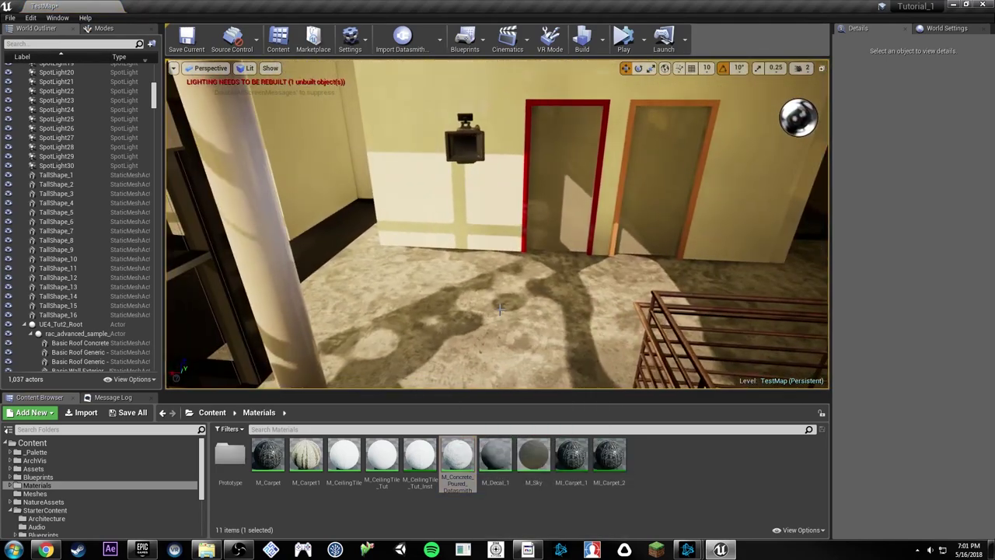
right_drag(499, 310, 566, 303)
drag(457, 455, 486, 322)
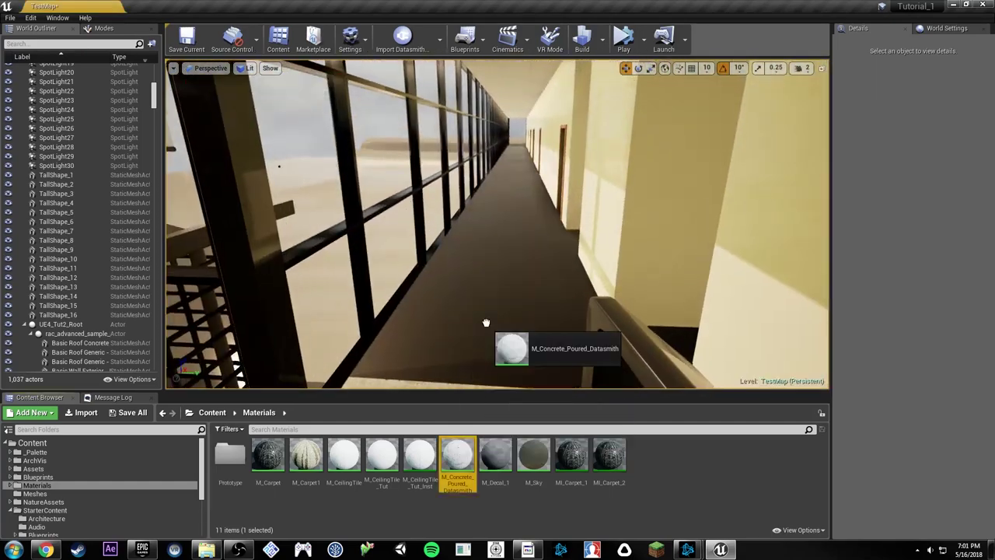
drag(485, 322, 486, 322)
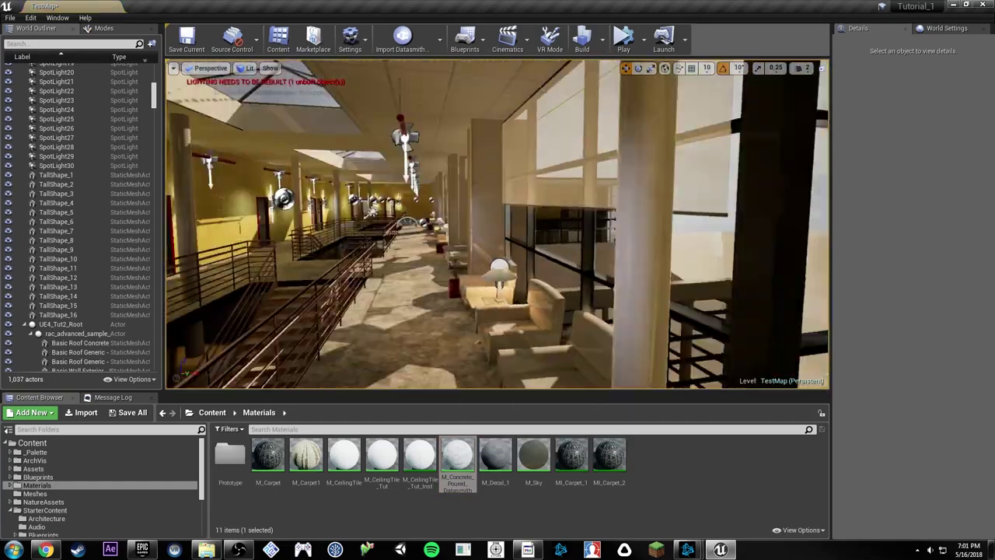
mouse_move(486, 321)
right_down()
mouse_move(560, 323)
mouse_move(451, 326)
mouse_move(485, 322)
right_up()
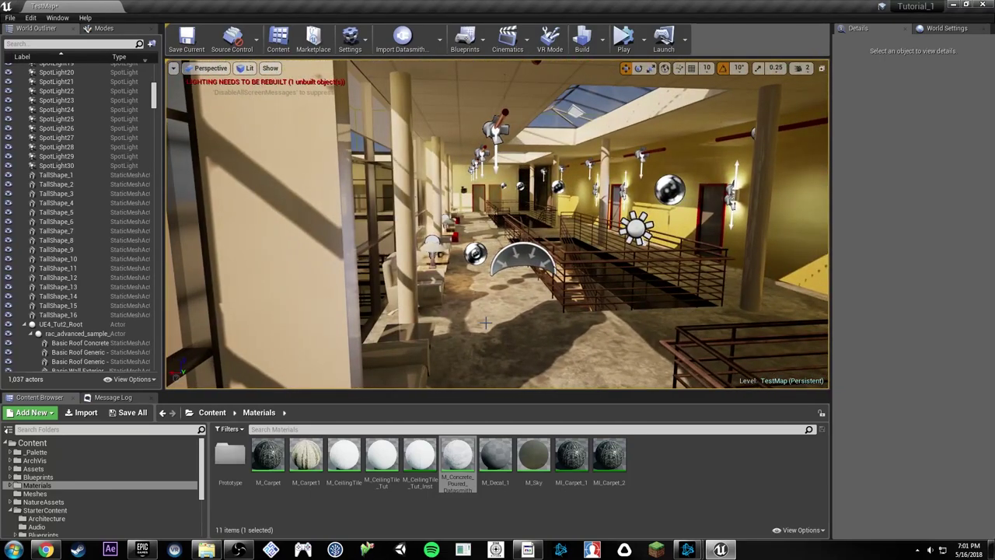
Step: Save the TestMap level and display the Lightmass world settings wide enough to read their full names and values
click(945, 28)
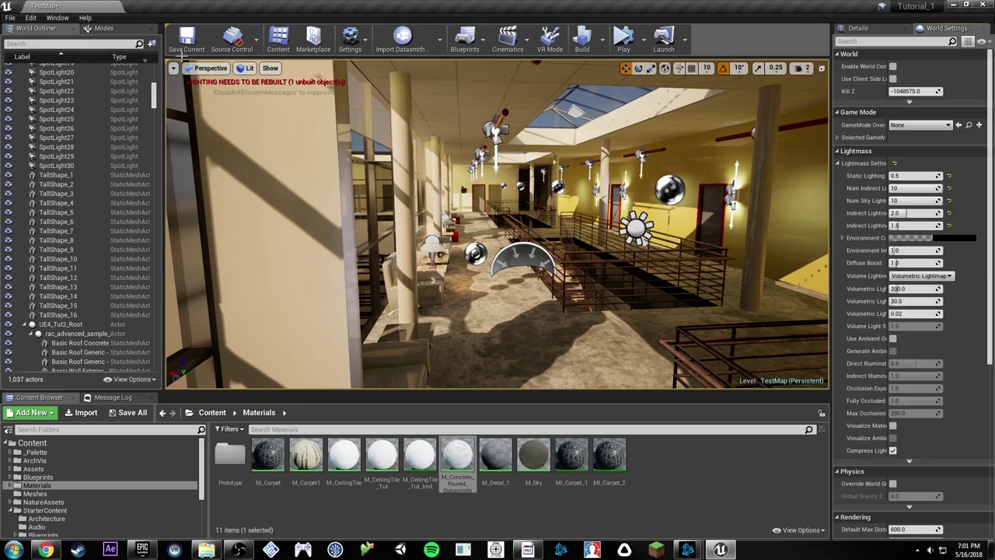
click(10, 17)
click(43, 109)
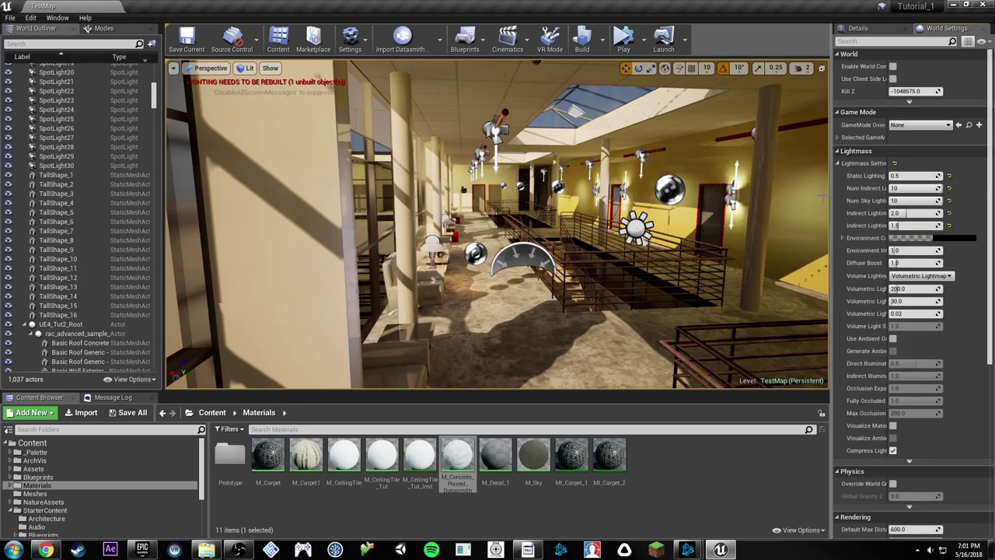
drag(831, 194, 735, 194)
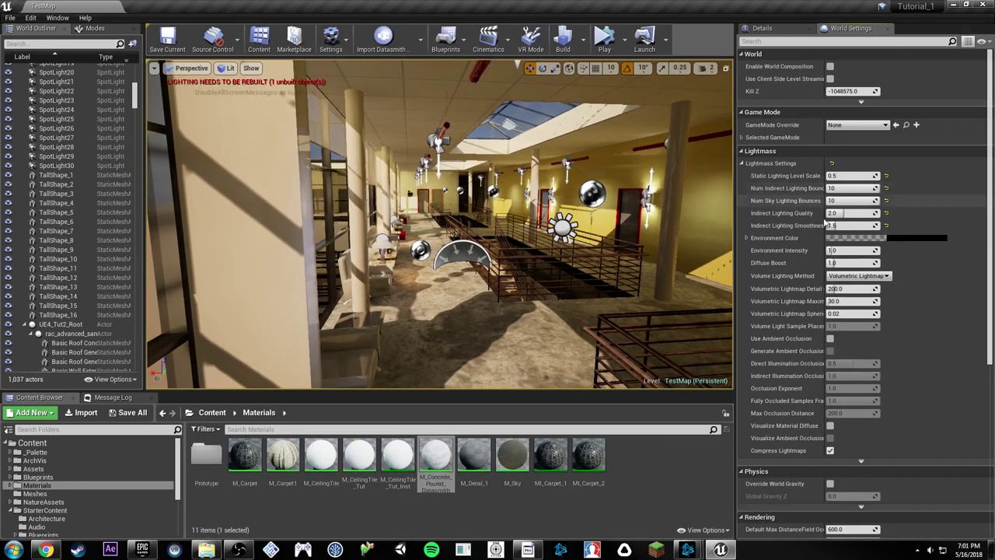
drag(826, 242, 854, 240)
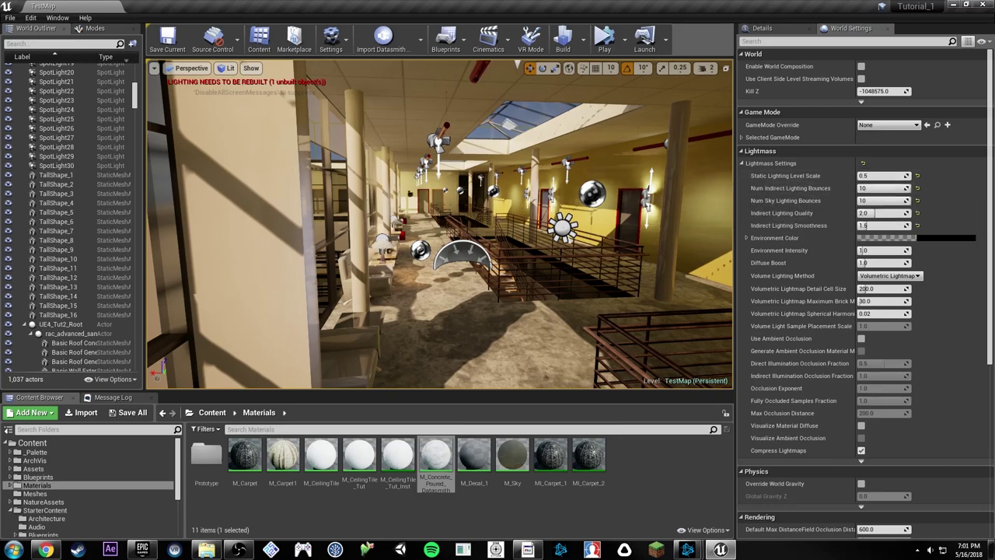
key(w)
right_drag(544, 233, 555, 235)
key(s)
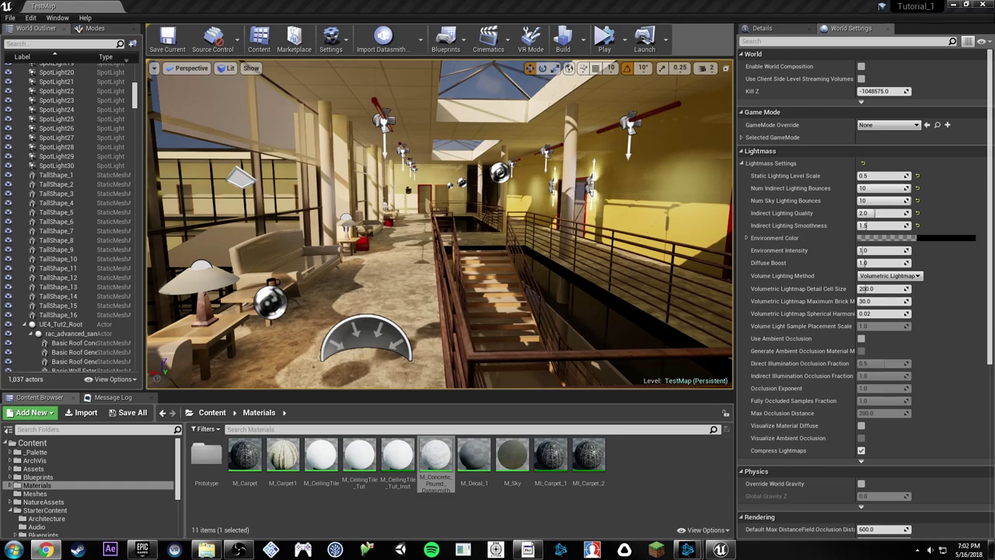
Step: Switch to Chrome, examine the Static Lighting Level Scale post's comparison images for scale 1 and scale 0.1, and close the page
click(46, 550)
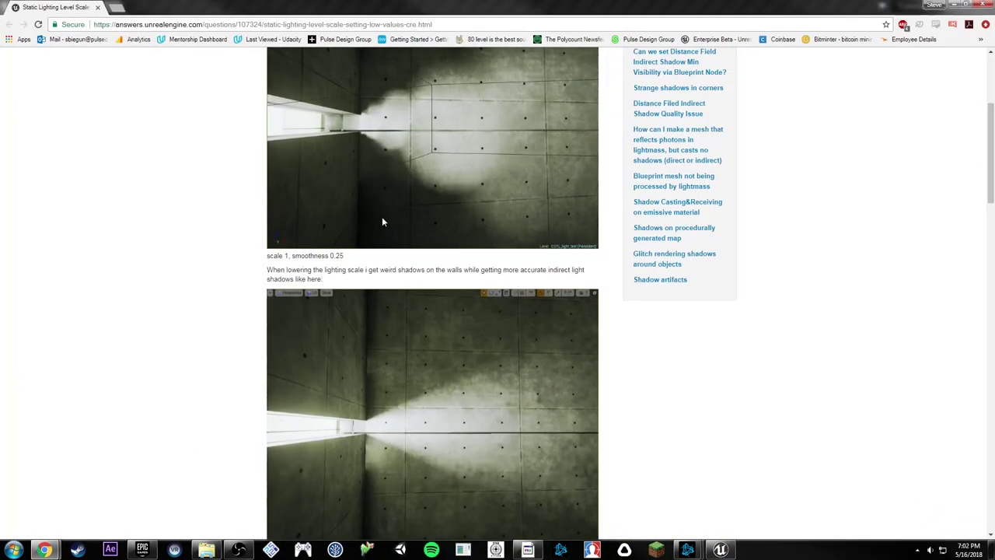
scroll(375, 223, up, 2)
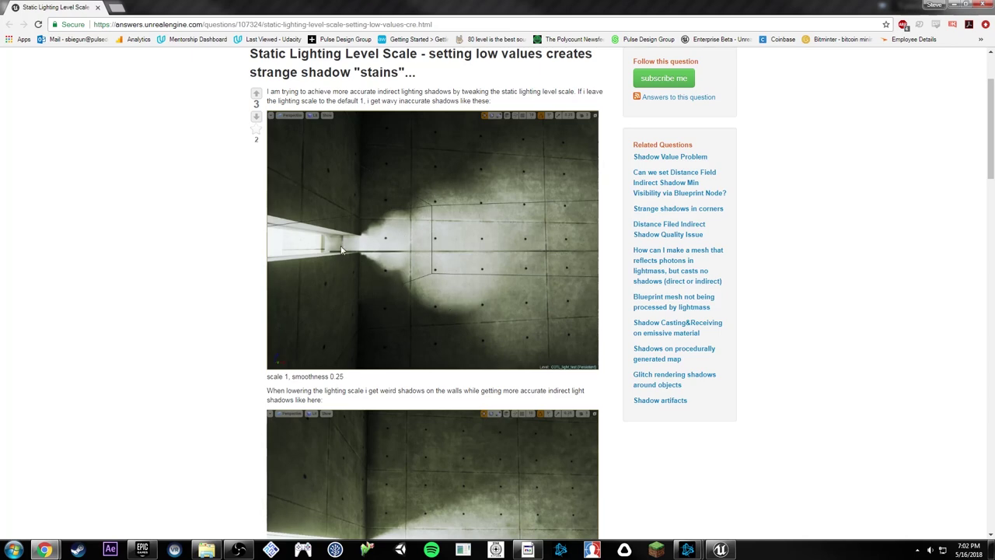
scroll(466, 181, down, 3)
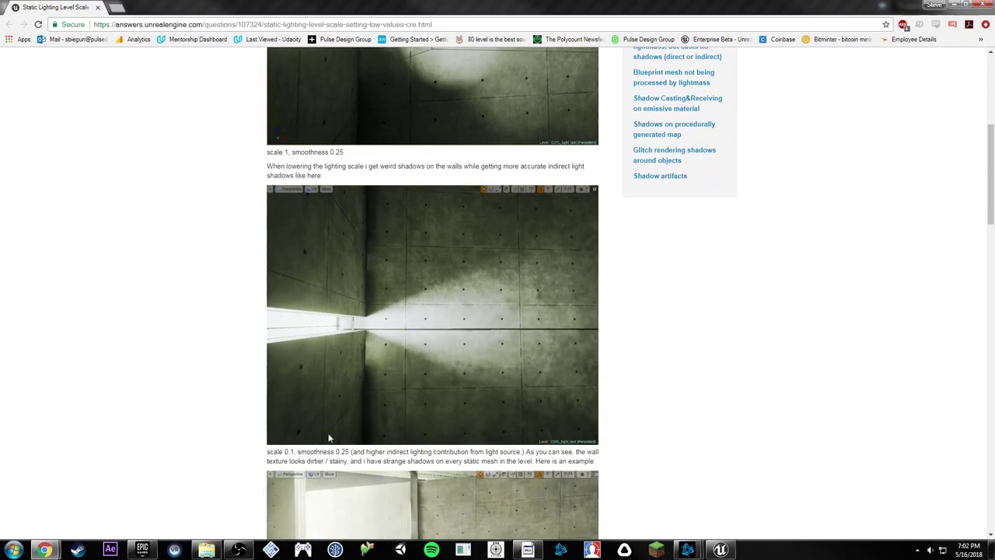
drag(266, 451, 280, 452)
click(281, 452)
scroll(408, 319, down, 1)
scroll(408, 319, down, 4)
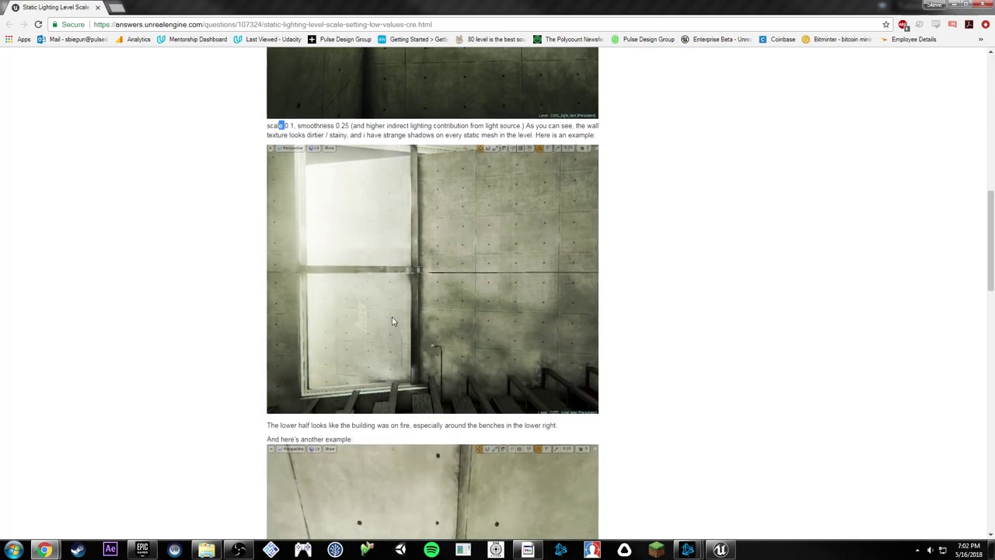
scroll(404, 336, down, 4)
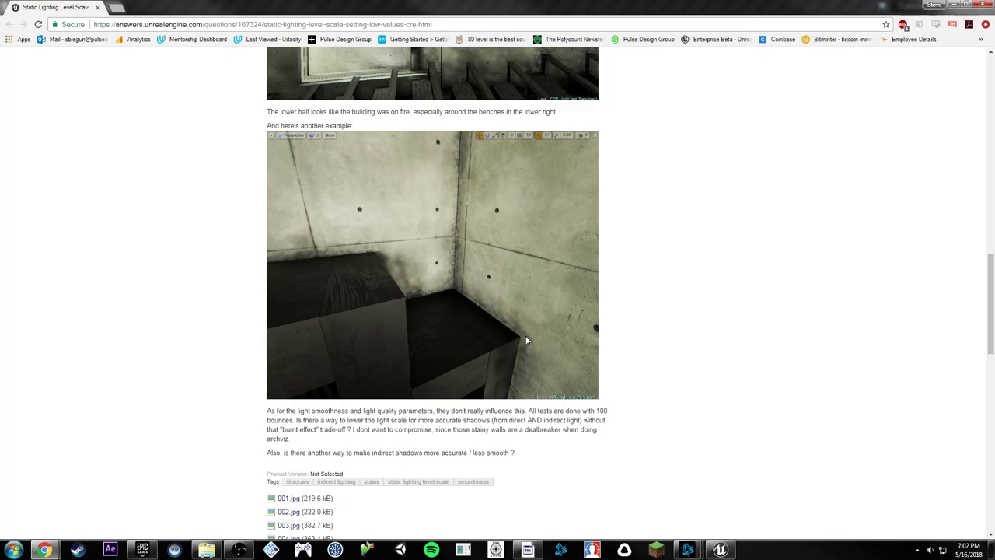
scroll(439, 256, down, 2)
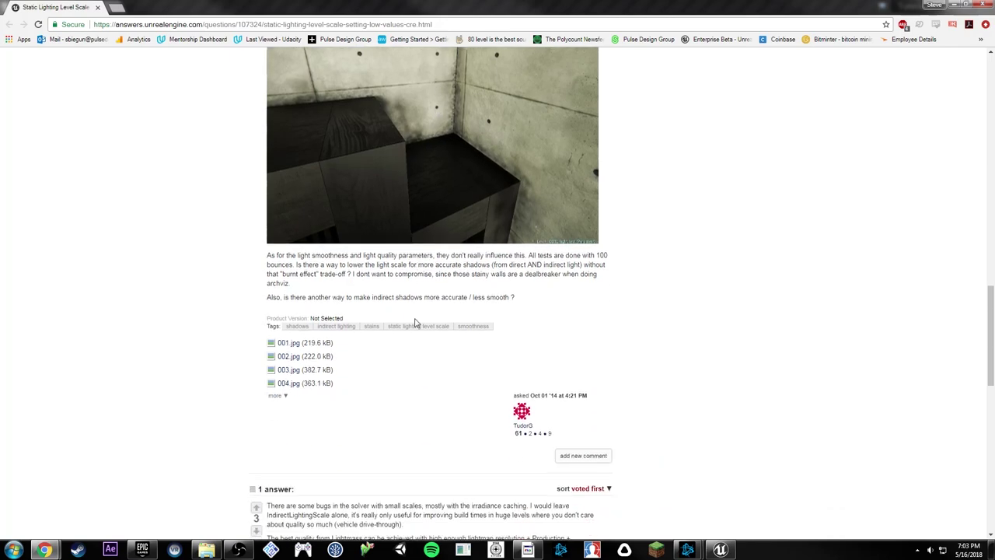
scroll(432, 351, up, 4)
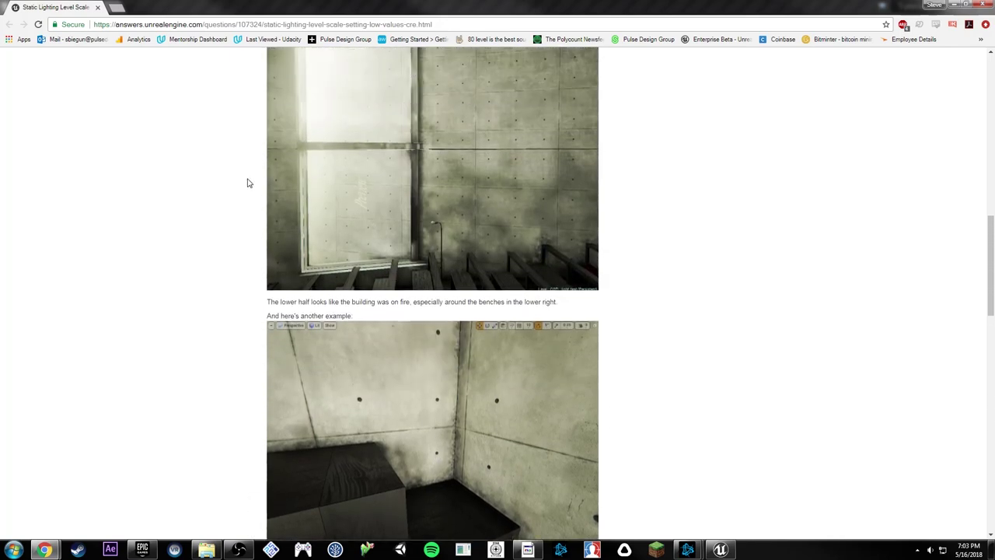
click(98, 7)
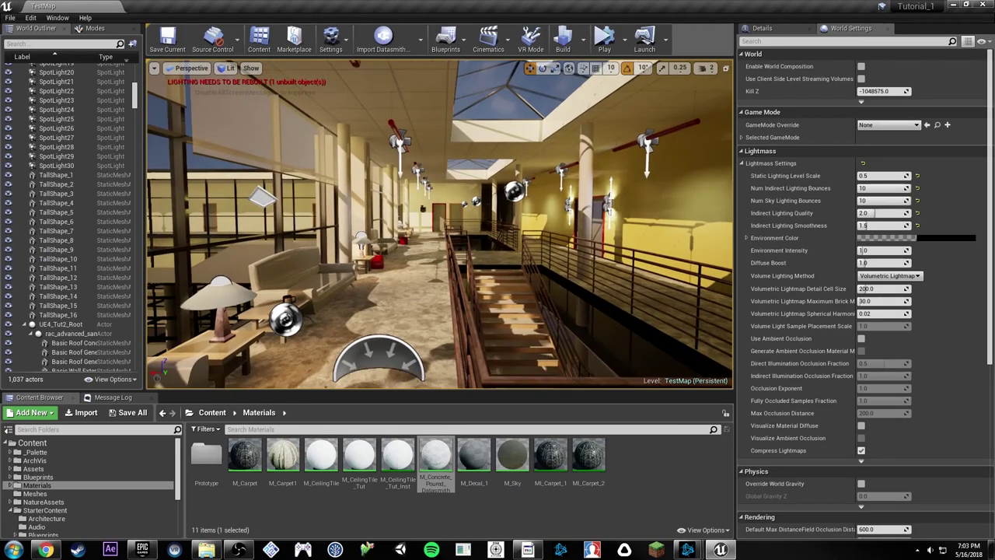
Step: Review the Lightmass settings for static lighting level scale, lighting bounces, indirect lighting quality and smoothness against the upper walkway's lighting
mouse_move(547, 259)
right_down()
mouse_move(536, 253)
mouse_move(546, 248)
right_up()
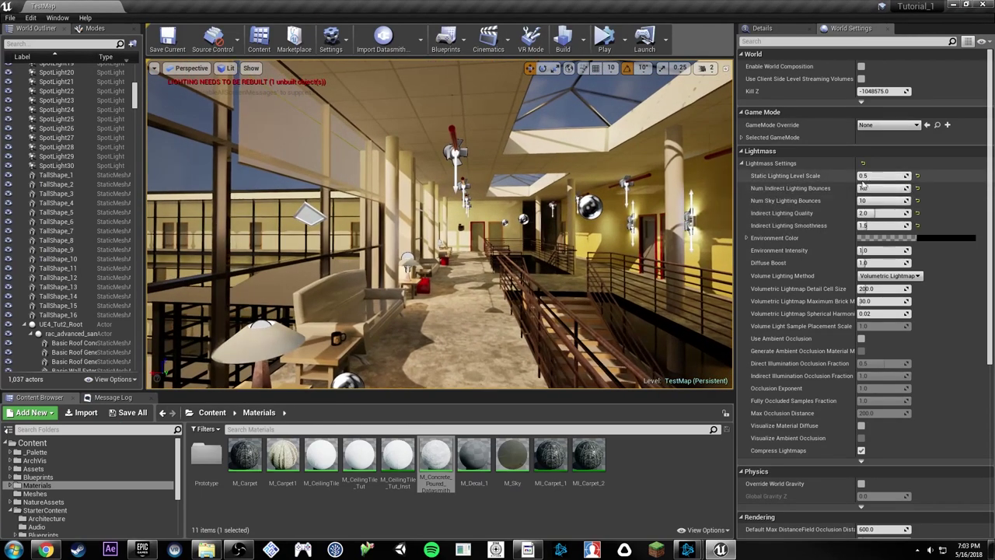
right_drag(454, 216, 450, 247)
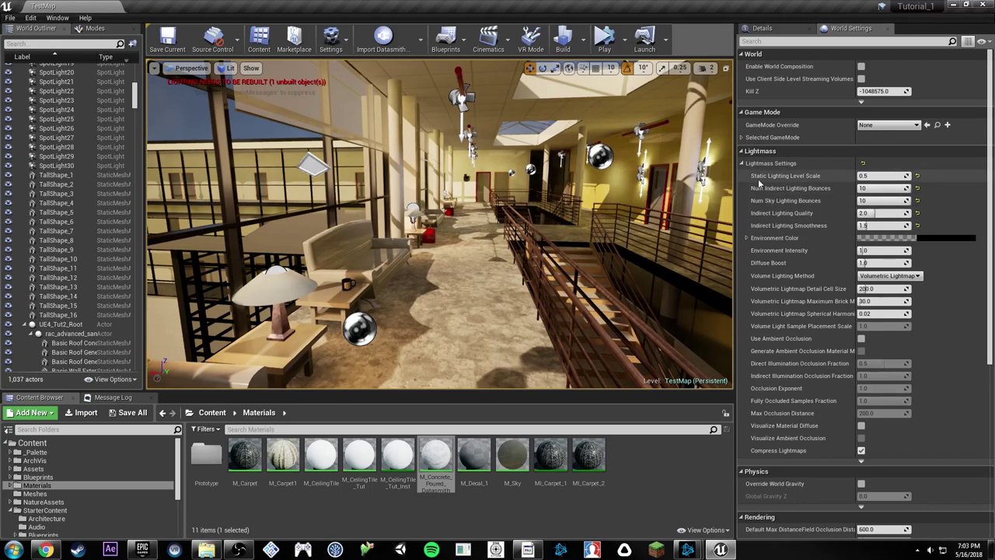
mouse_move(789, 180)
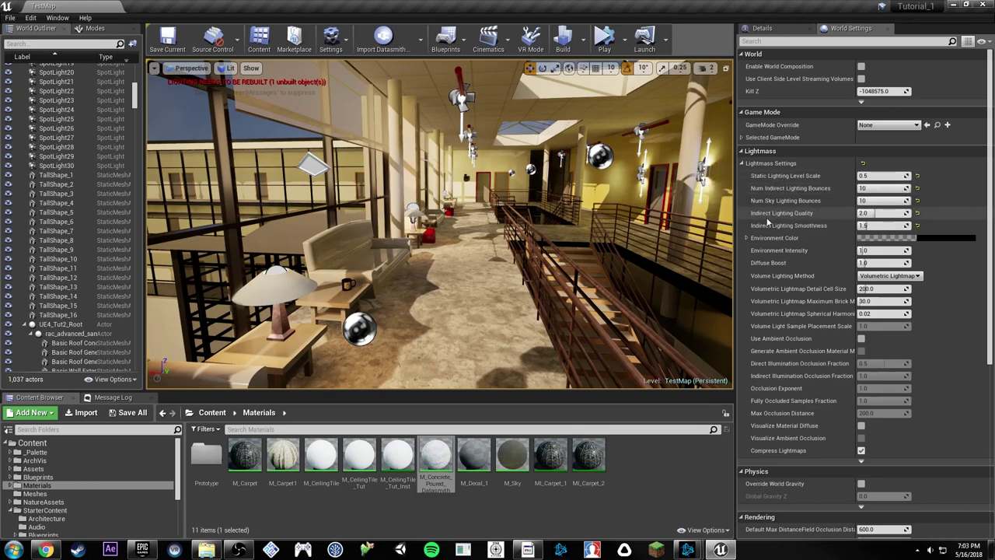
mouse_move(759, 214)
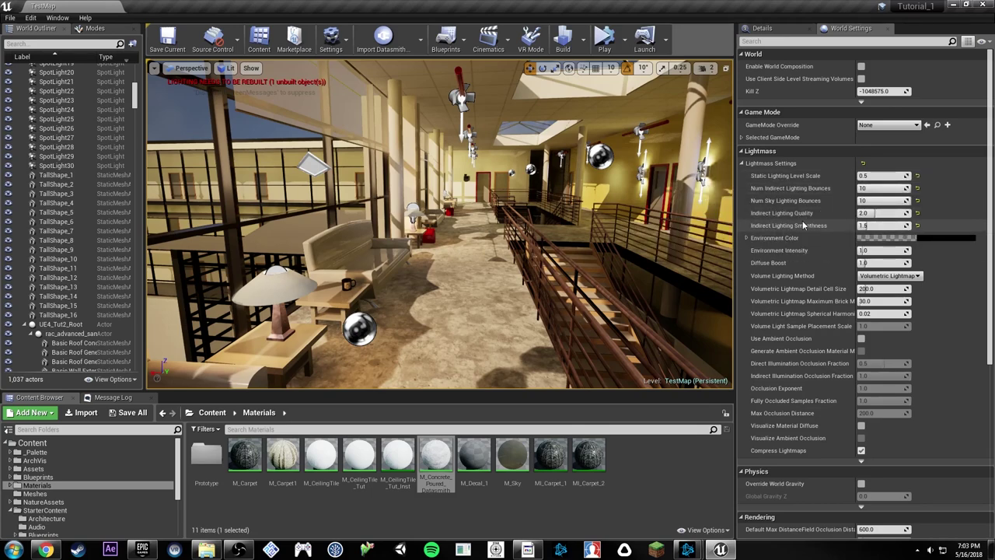
mouse_move(813, 215)
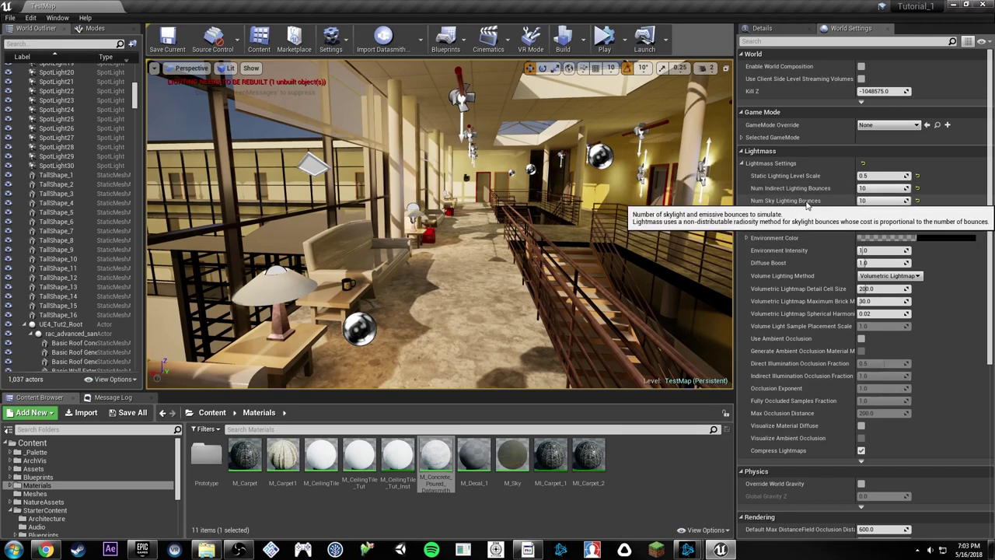
right_drag(561, 213, 580, 193)
key(e)
key(q)
key(d)
mouse_move(667, 160)
right_down()
mouse_move(660, 163)
mouse_move(670, 162)
right_up()
key(s)
key(w)
key(a)
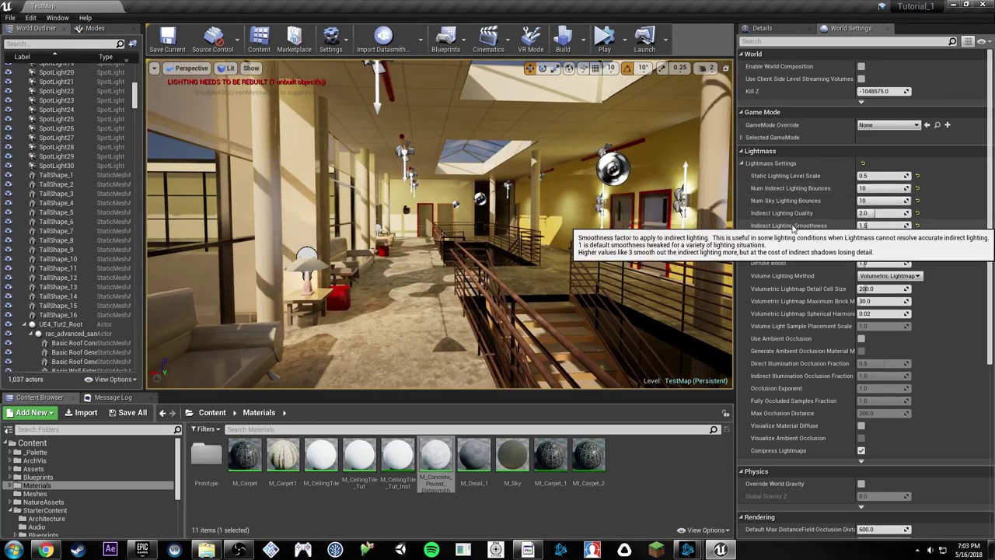
Step: Show the scene in Lighting Only mode and examine the light and shadow quality around the wall sconce and across the walkway floors
mouse_move(489, 271)
right_down()
mouse_move(499, 247)
mouse_move(490, 266)
mouse_move(544, 282)
mouse_move(568, 272)
mouse_move(544, 255)
mouse_move(512, 282)
mouse_move(501, 276)
right_up()
key(w)
key(alt+3)
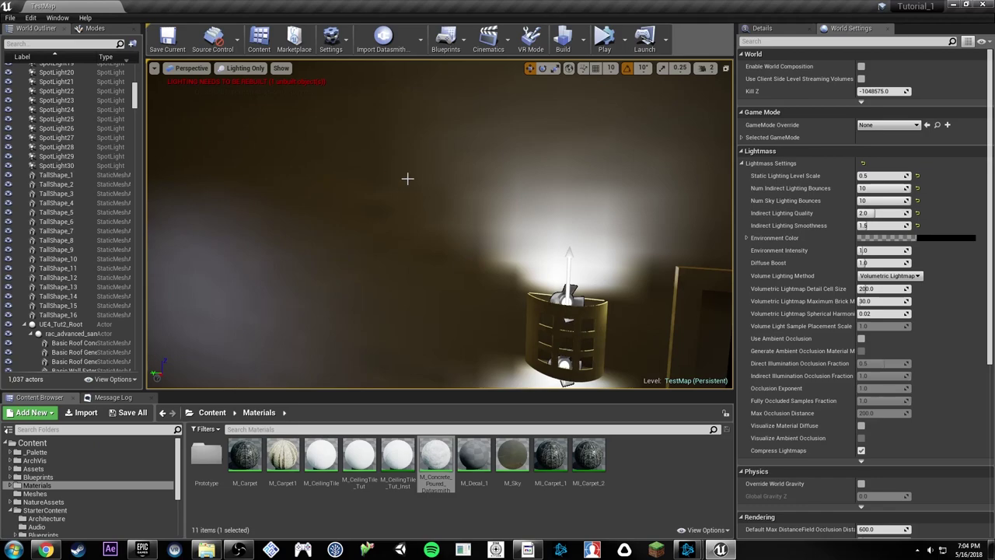
right_drag(458, 242, 637, 246)
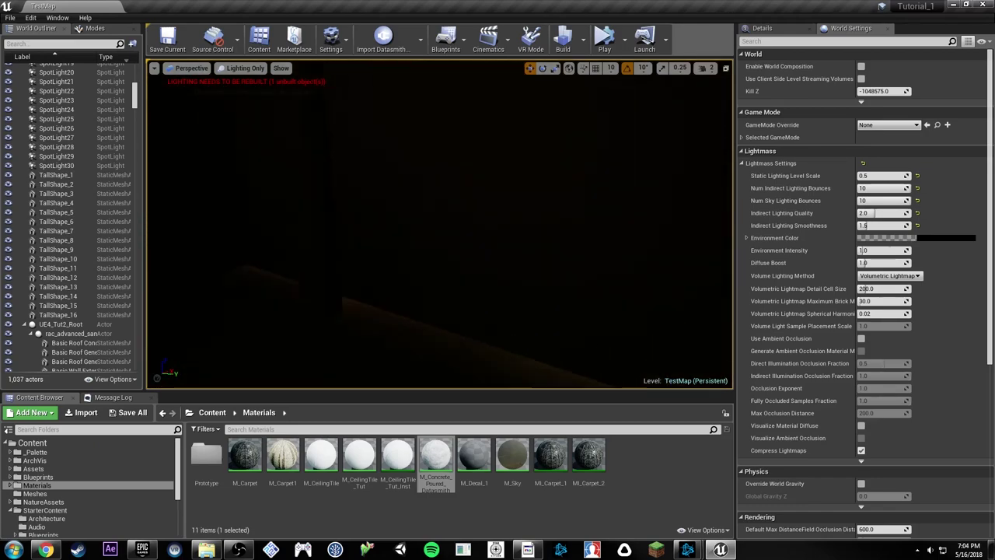
right_drag(458, 242, 622, 236)
right_drag(536, 311, 552, 350)
click(536, 311)
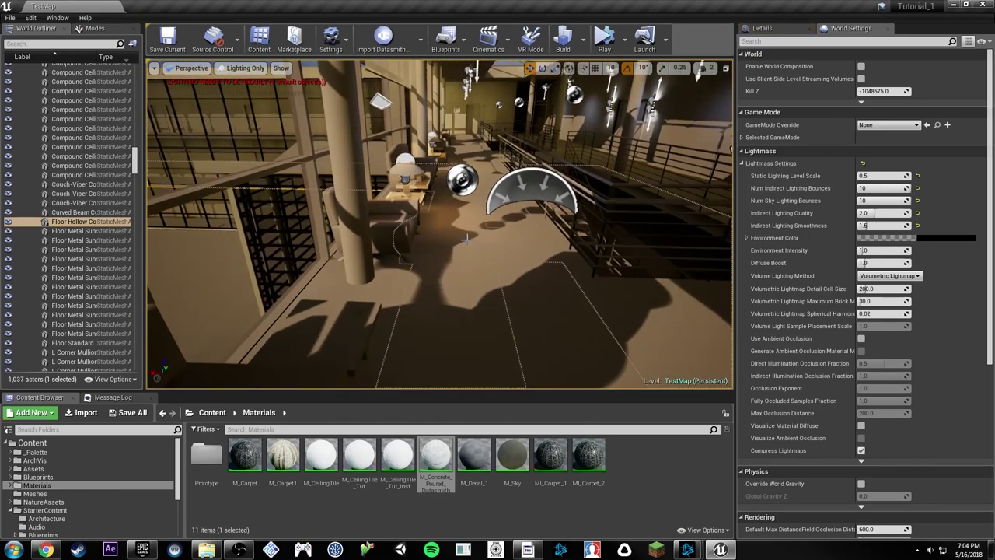
click(466, 238)
mouse_move(465, 237)
right_down()
mouse_move(419, 251)
mouse_move(466, 268)
mouse_move(463, 233)
mouse_move(467, 242)
right_up()
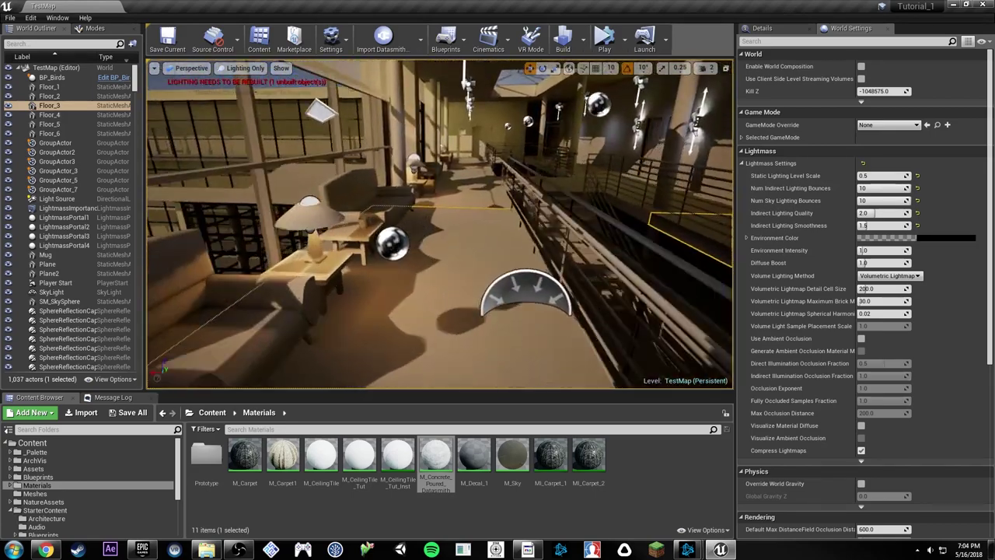
click(465, 257)
right_drag(464, 257, 447, 231)
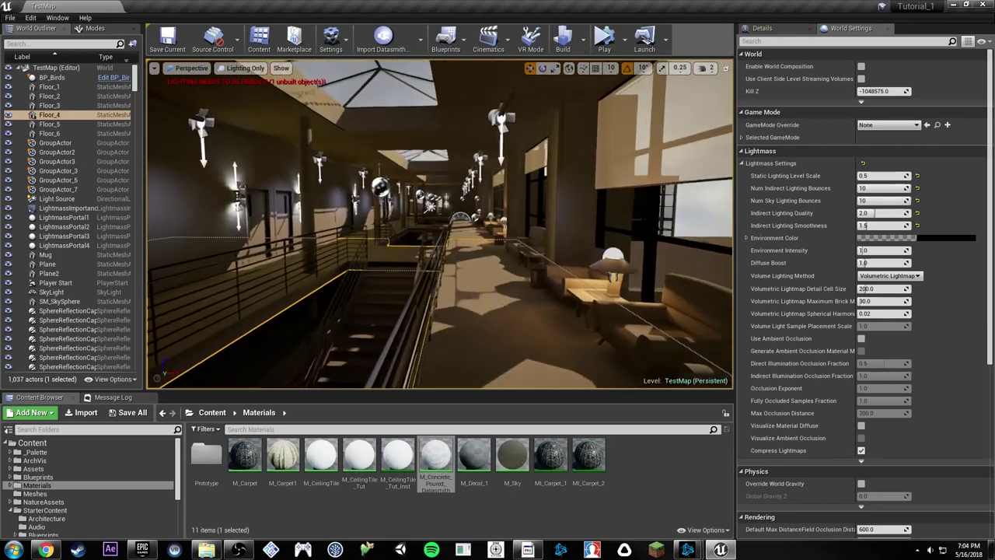
Step: Return the viewport to Lit mode and show the details of the Floor_2 mesh beside the stairwell railing
key(s)
key(alt+4)
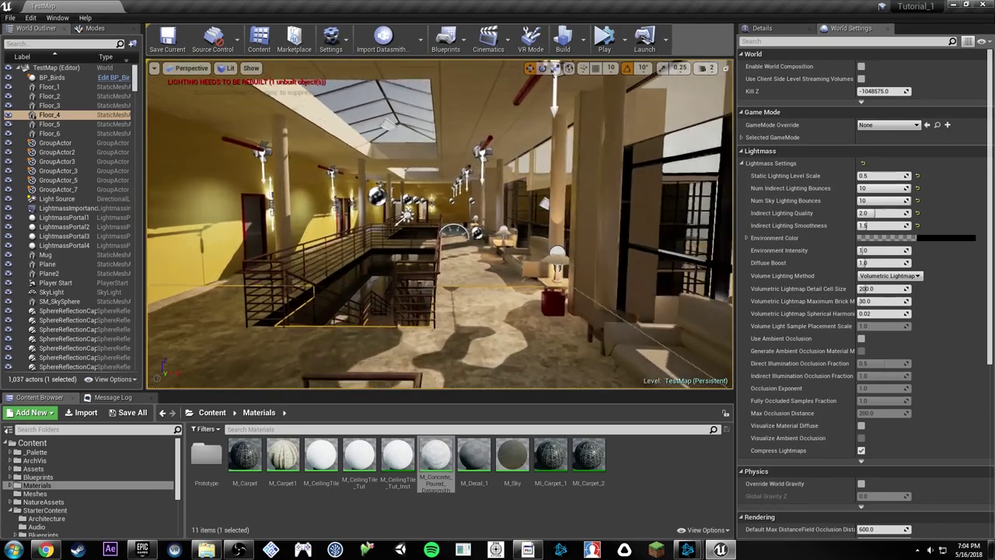
key(w)
right_drag(439, 265, 556, 267)
click(440, 265)
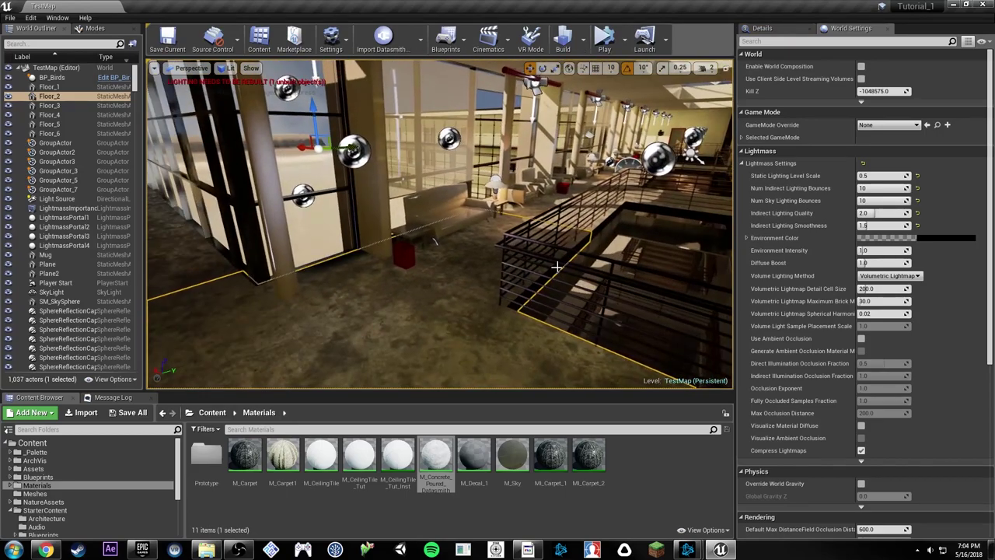
click(766, 29)
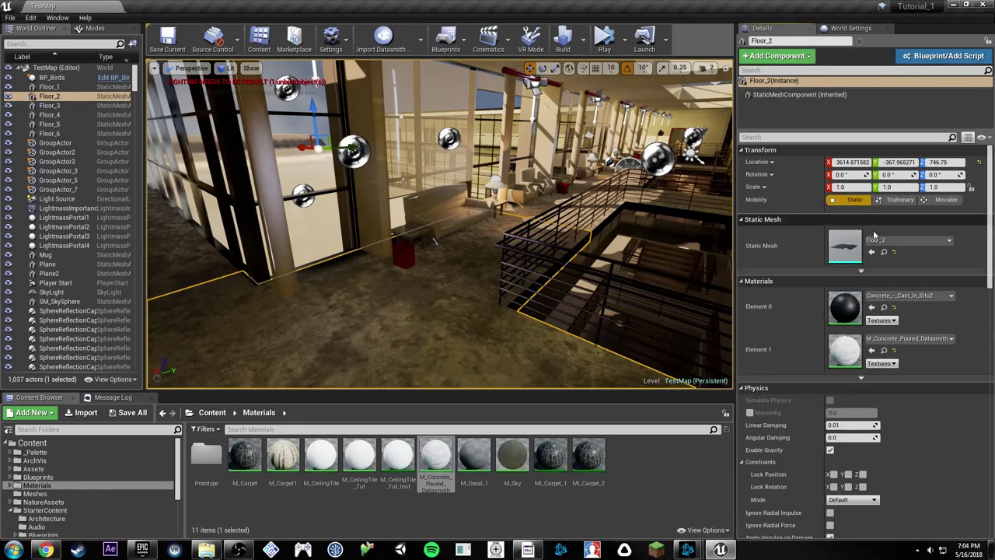
Step: Open the Floor_2 static mesh and compare its UV channels 0 through 3 with the Light Map Coordinate Index setting
double_click(851, 249)
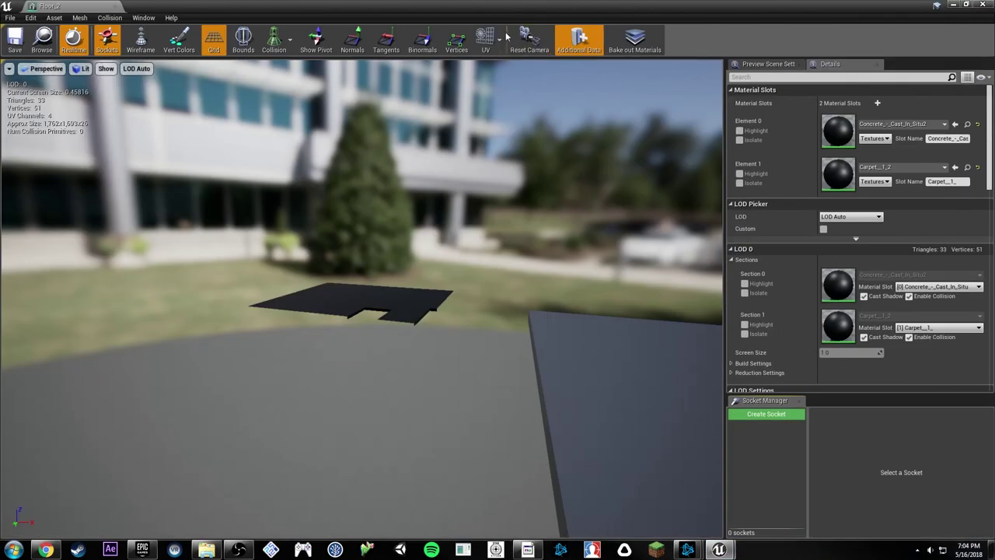
click(500, 37)
click(498, 107)
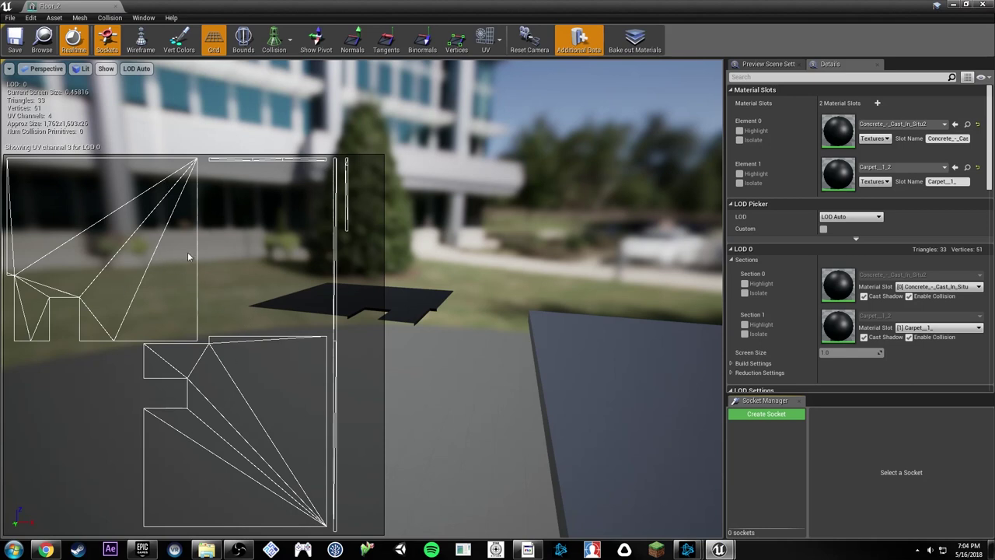
click(501, 37)
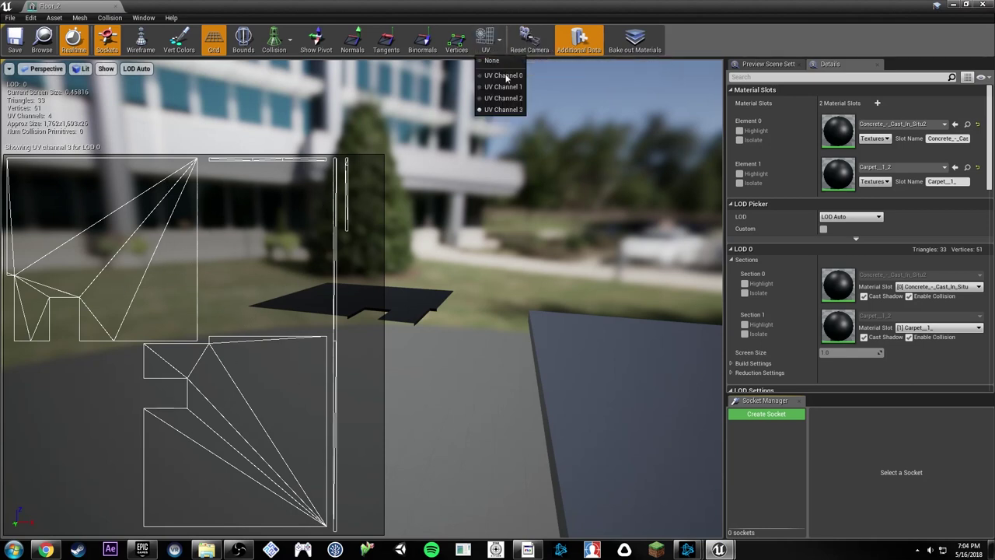
click(497, 97)
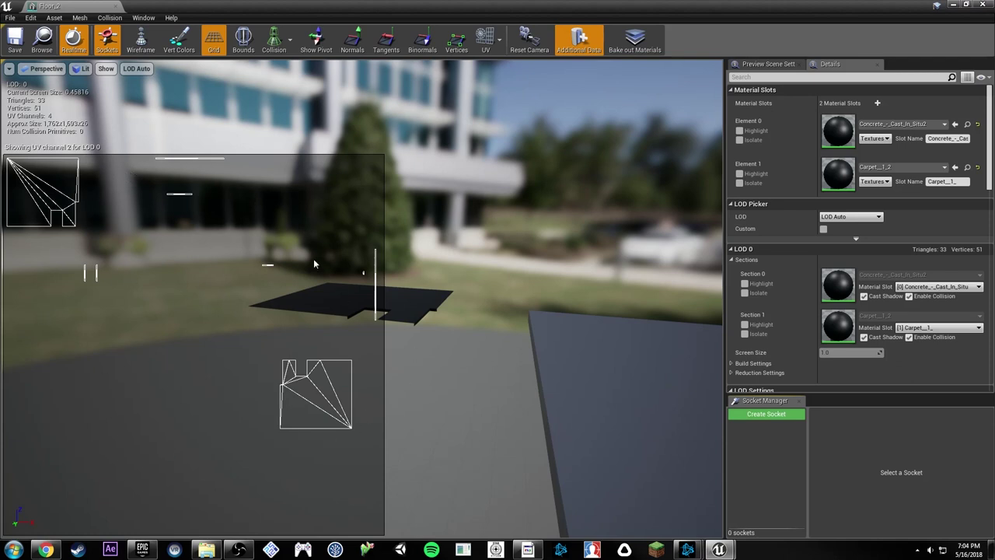
click(501, 38)
click(498, 87)
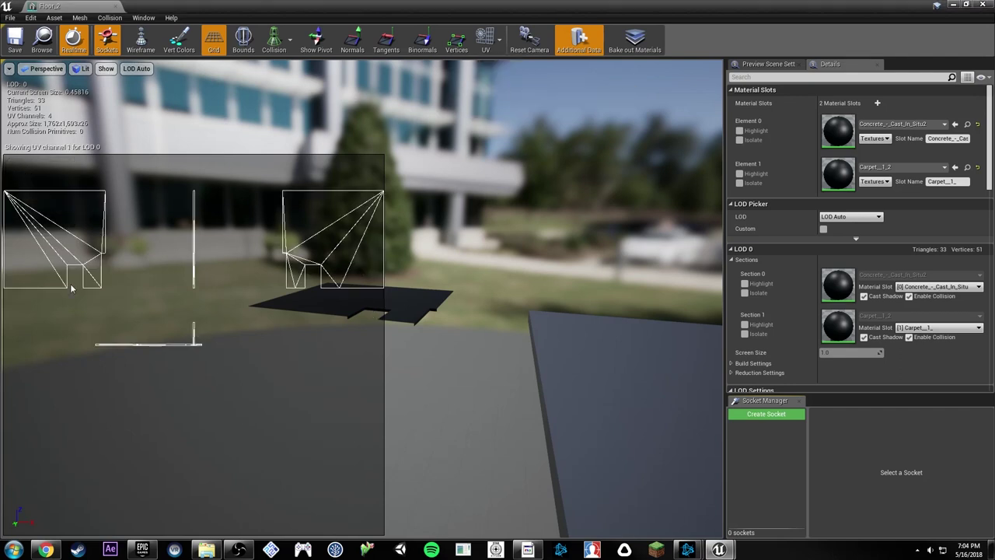
click(501, 37)
click(497, 75)
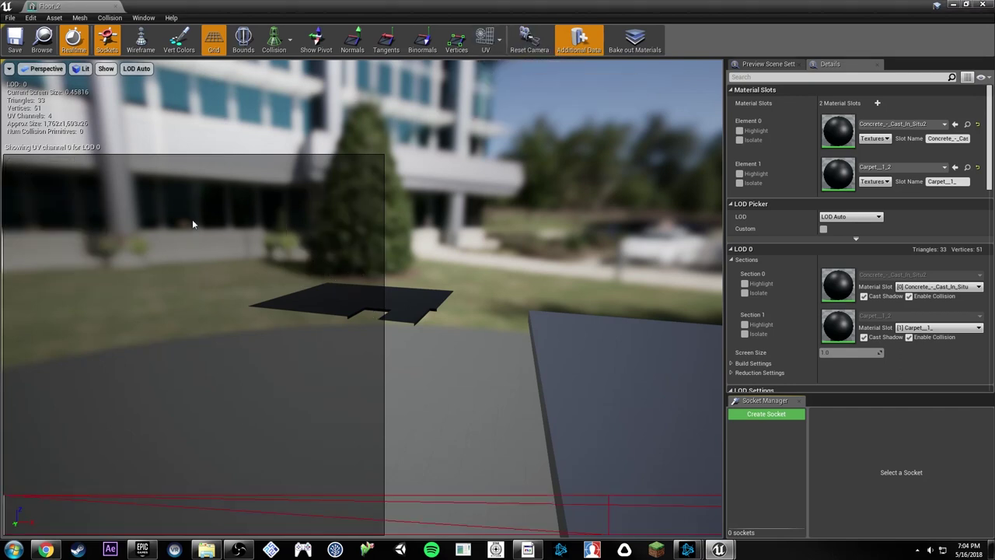
click(501, 37)
click(498, 110)
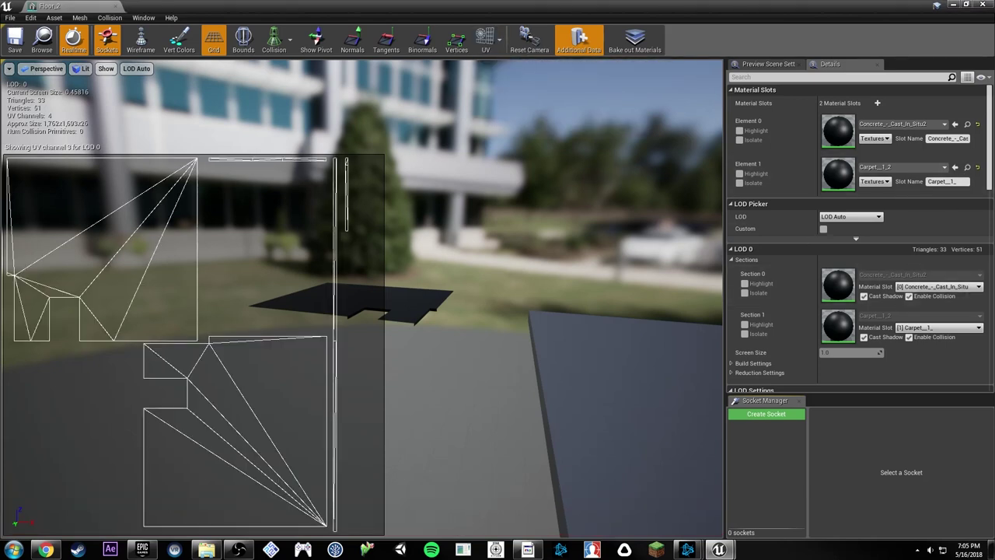
drag(991, 152, 991, 232)
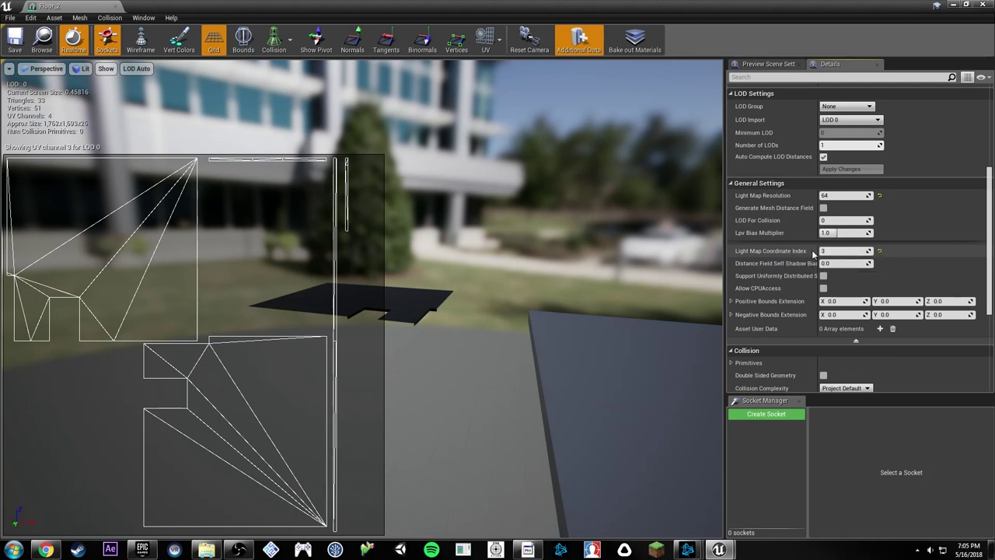
click(486, 40)
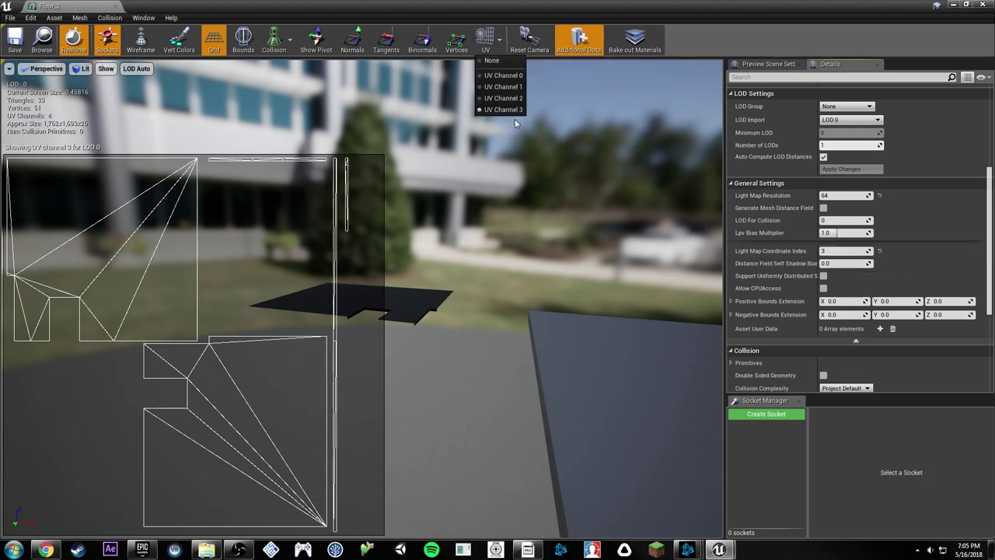
click(503, 110)
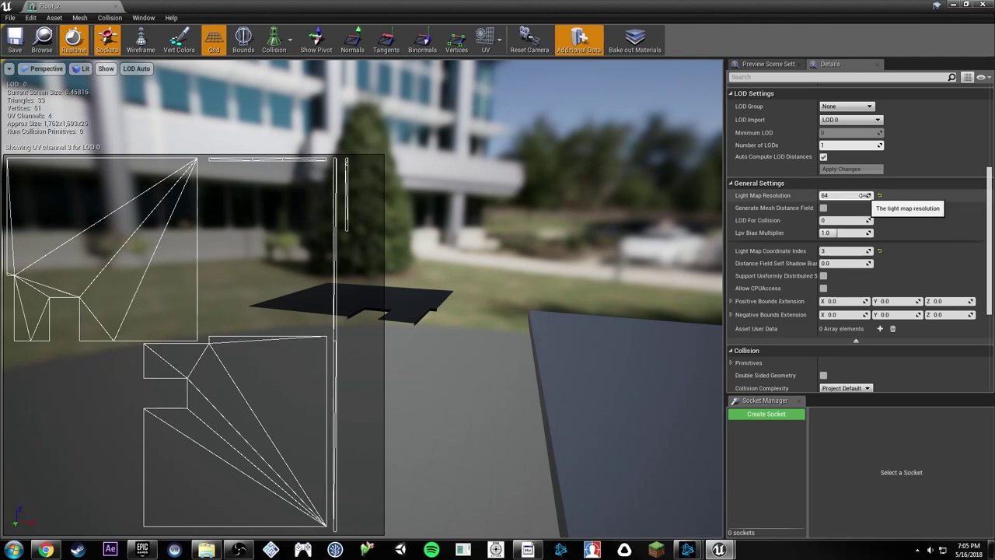
Step: Set Floor_2's Min Lightmap Resolution to 256 in its build settings and apply the changes
scroll(896, 217, up, 3)
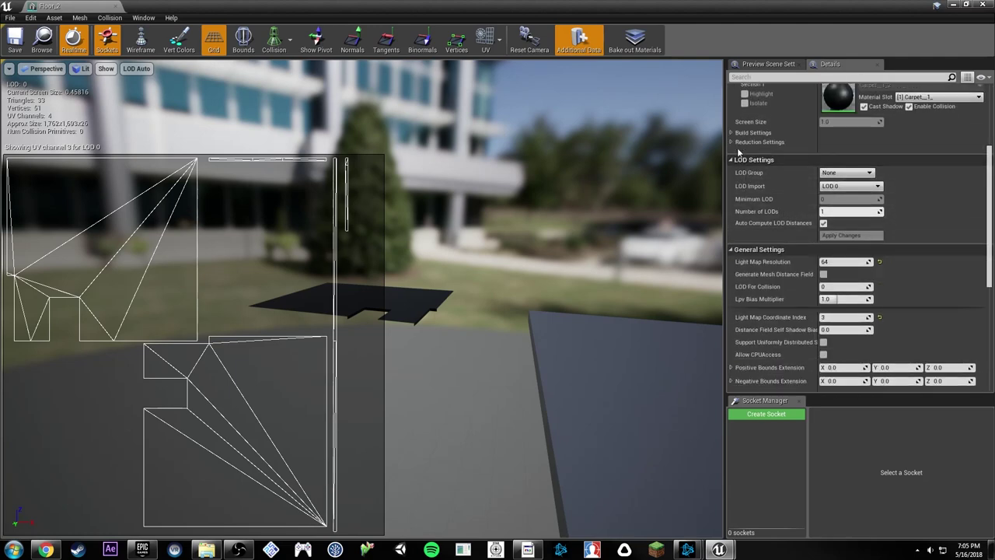
scroll(902, 262, up, 1)
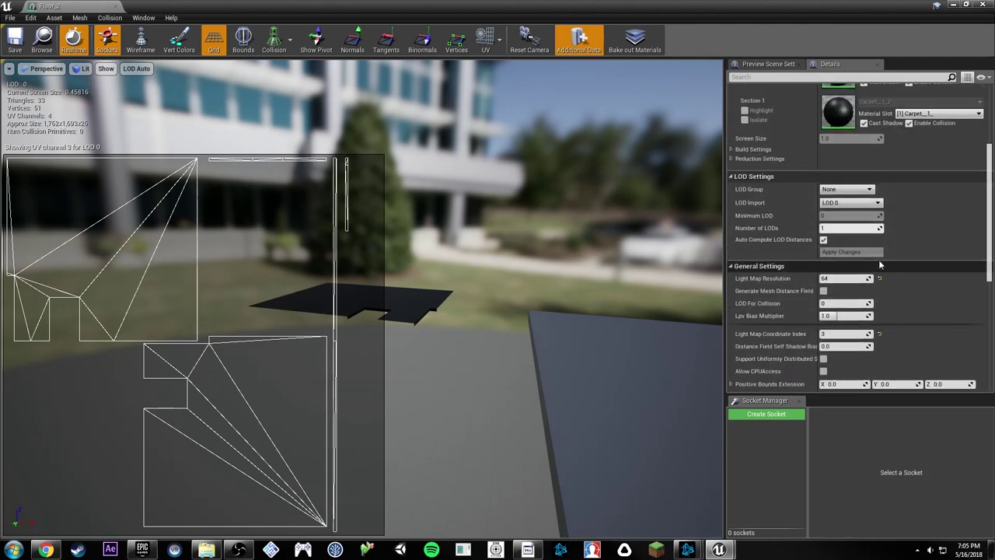
click(858, 149)
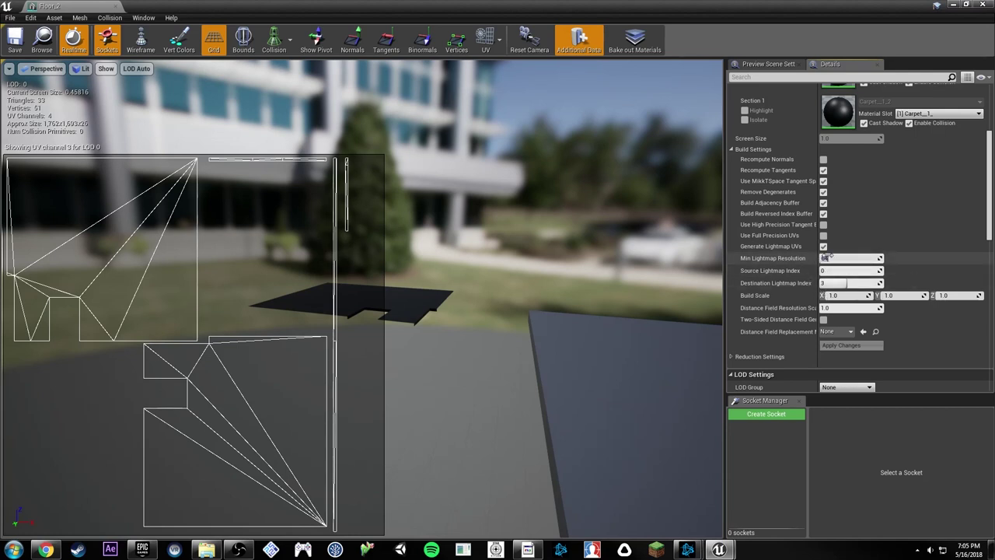
click(826, 257)
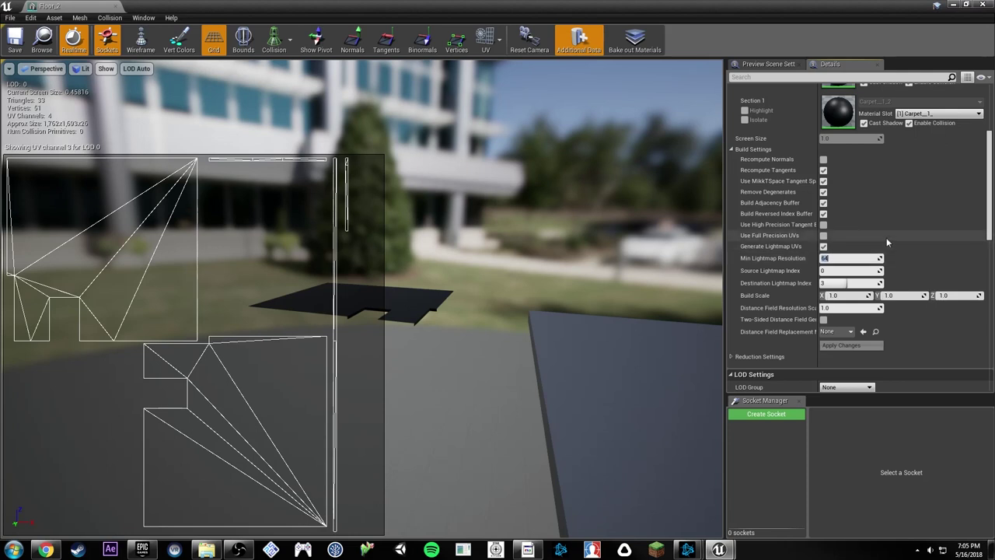
text(256)
key(Return)
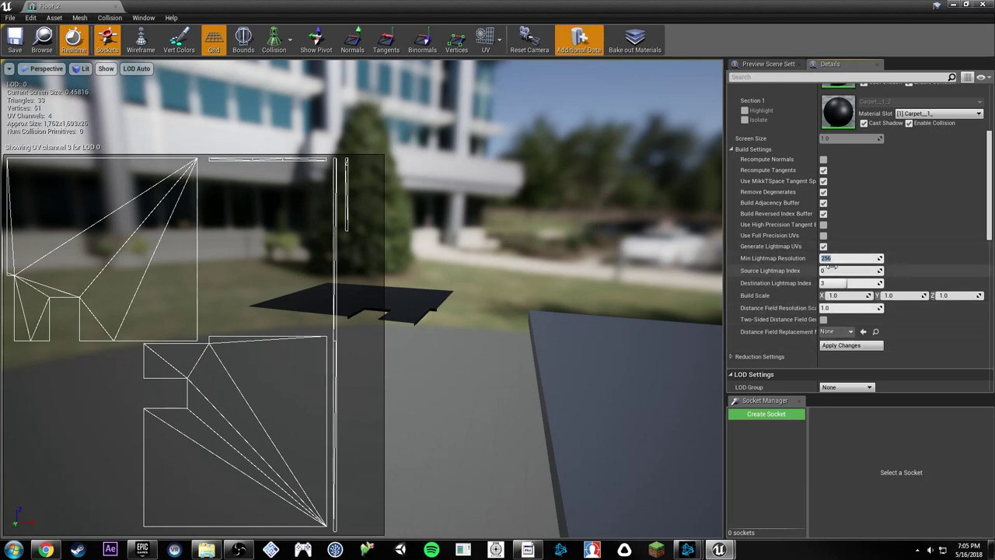
click(845, 346)
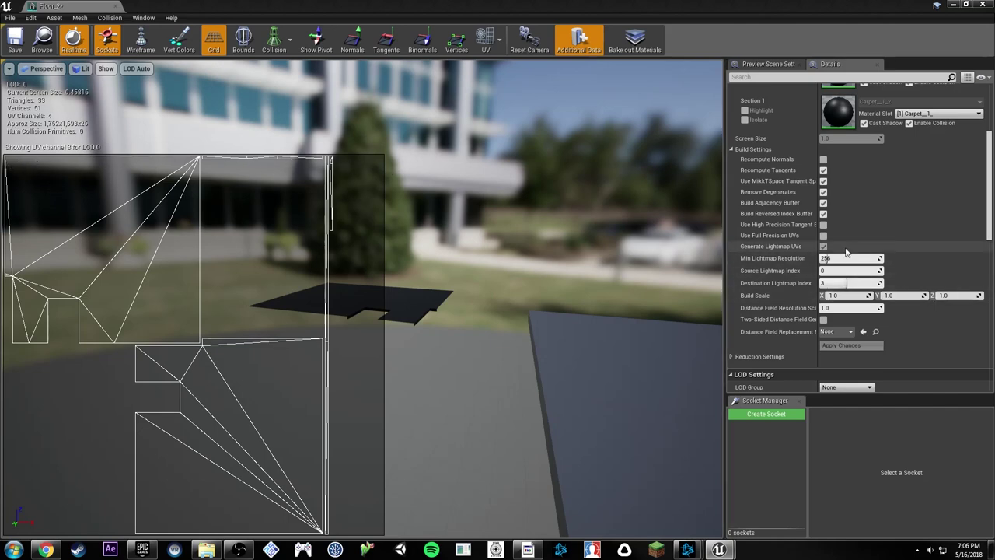
Step: Set Floor_2's Light Map Resolution to 256, then save and close the mesh
scroll(863, 260, down, 5)
scroll(868, 260, down, 2)
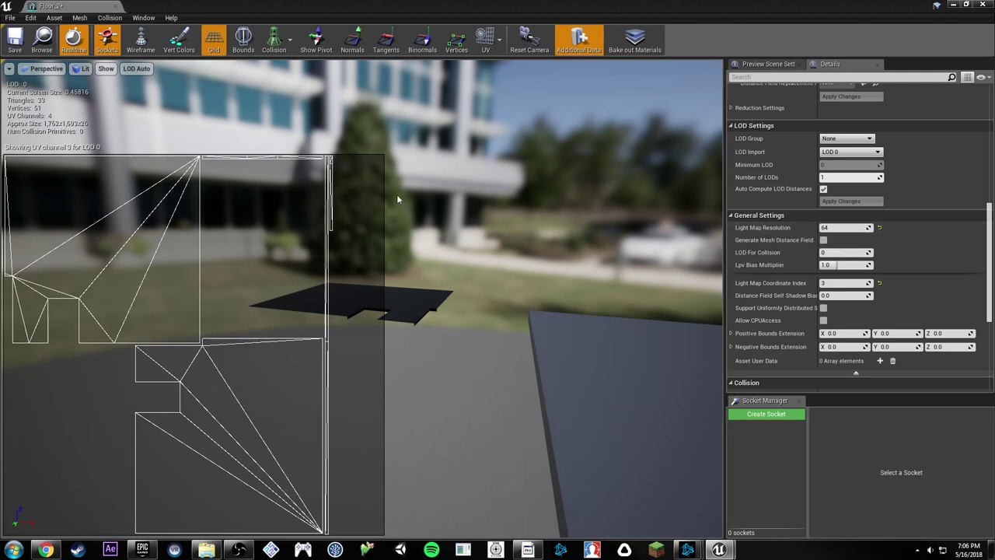
click(833, 227)
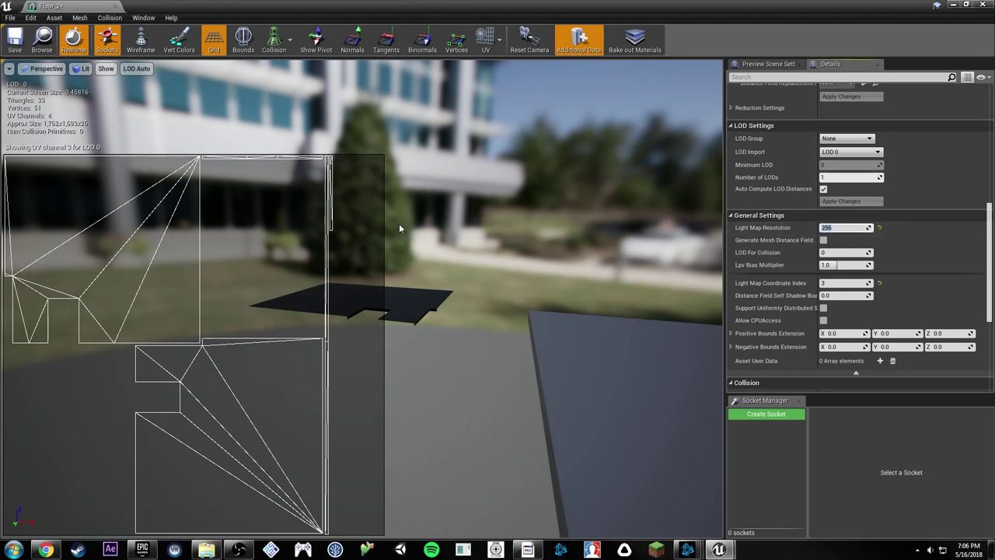
click(15, 37)
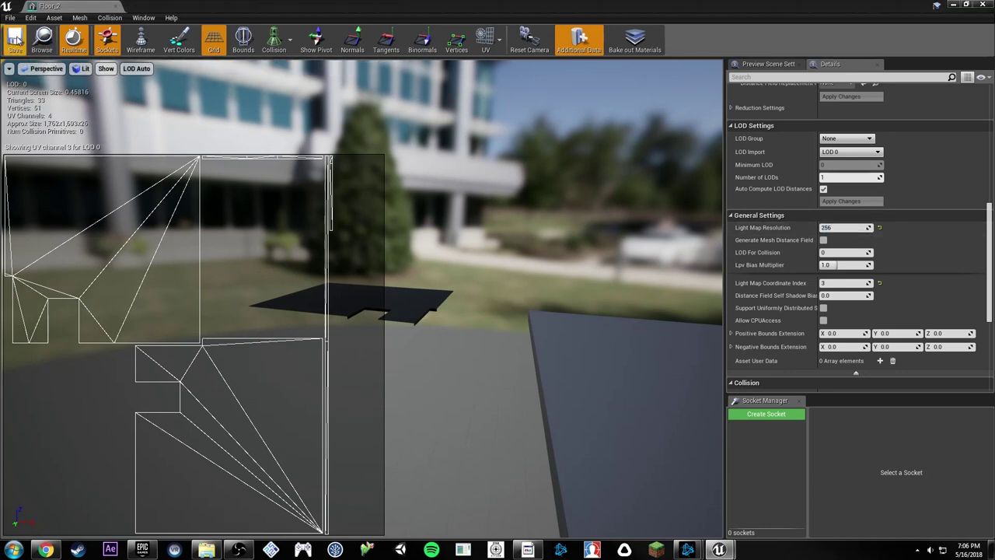
click(116, 7)
Step: Open the Floor_3 mesh, apply 256 for both its Min Lightmap Resolution and Light Map Resolution, and save it
mouse_move(505, 247)
right_down()
mouse_move(559, 251)
mouse_move(544, 261)
mouse_move(537, 250)
mouse_move(484, 248)
mouse_move(505, 237)
mouse_move(490, 256)
right_up()
click(490, 257)
key(ctrl+e)
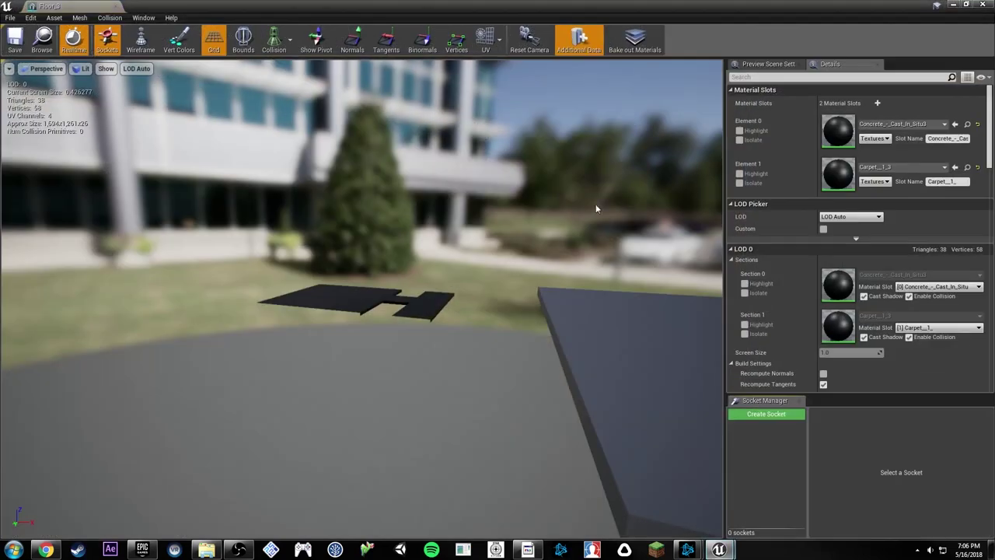
scroll(885, 284, down, 7)
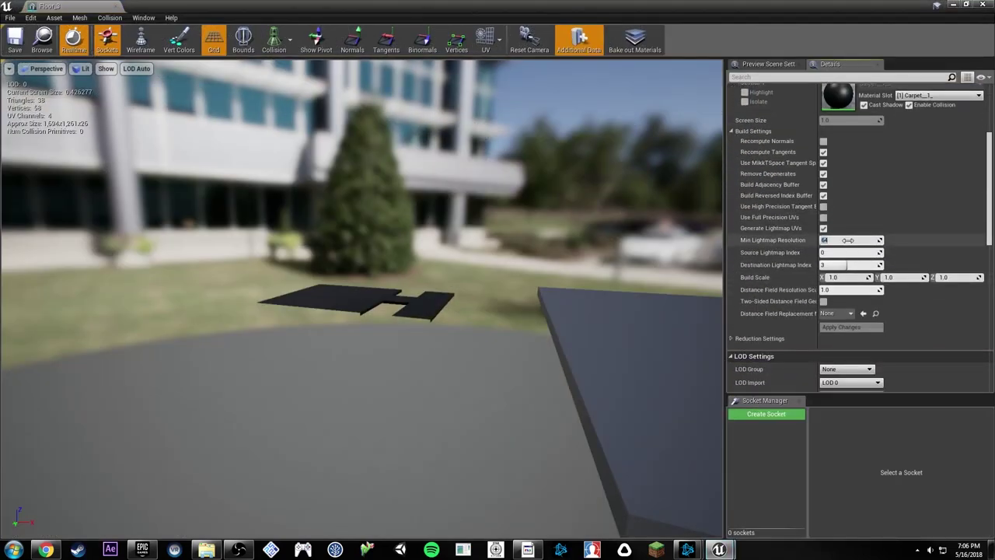
scroll(893, 295, down, 5)
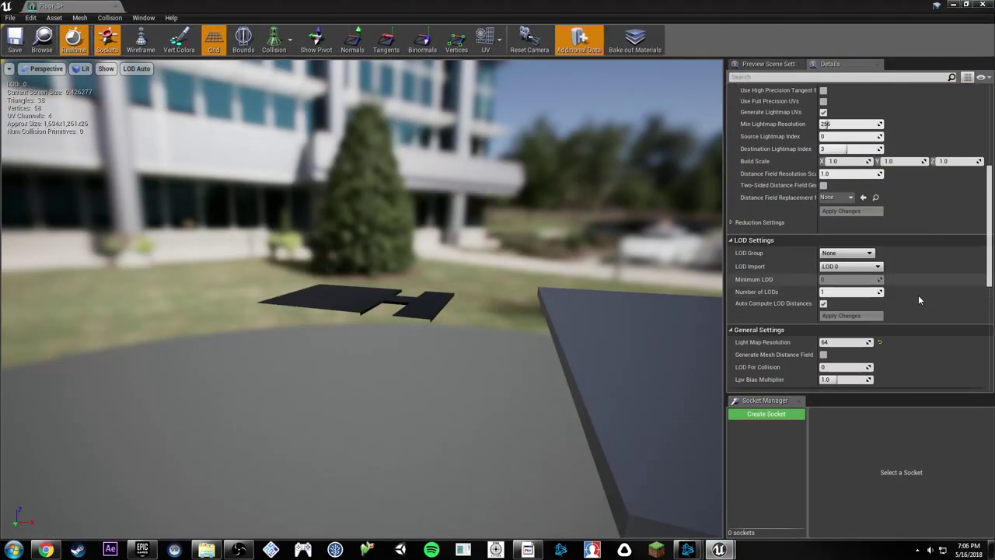
click(835, 244)
text(256)
key(Return)
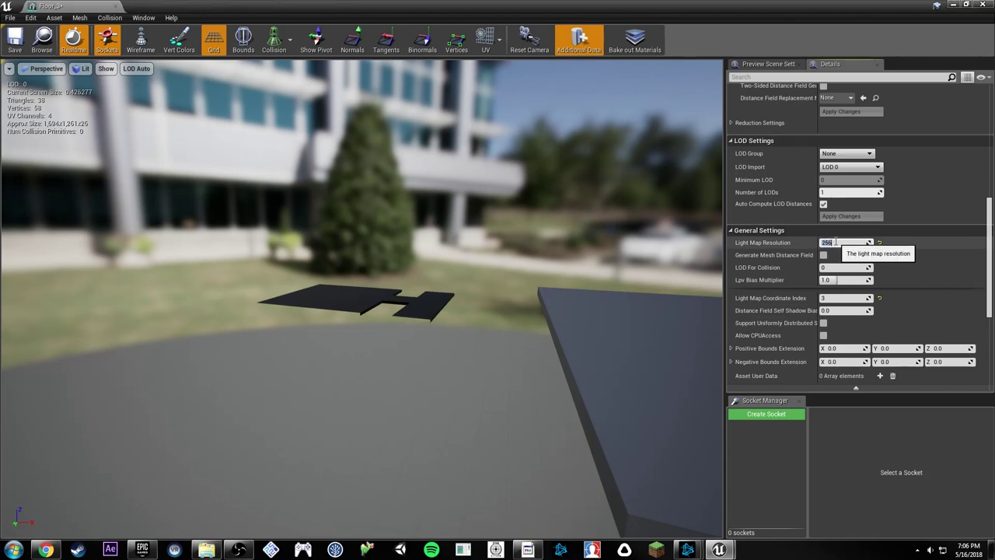
click(10, 40)
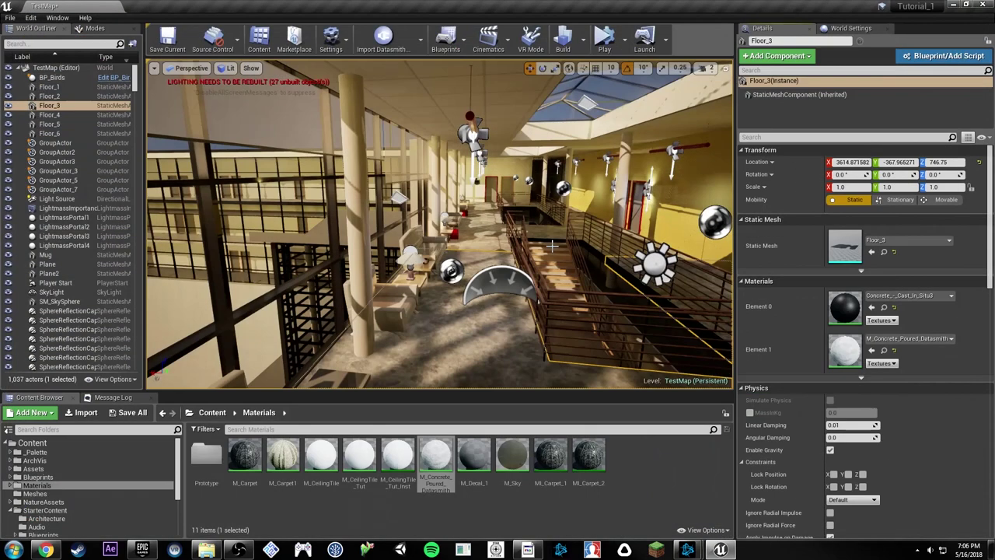
Step: Open the Floor_4 mesh, apply 256 for both its Min Lightmap Resolution and Light Map Resolution, and save it
right_drag(439, 225, 481, 222)
click(670, 234)
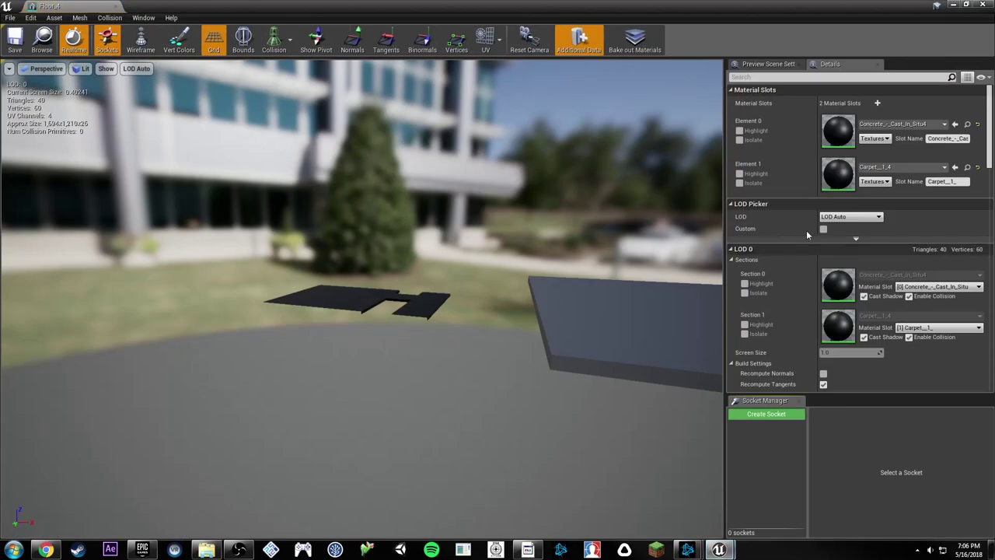
scroll(806, 230, down, 10)
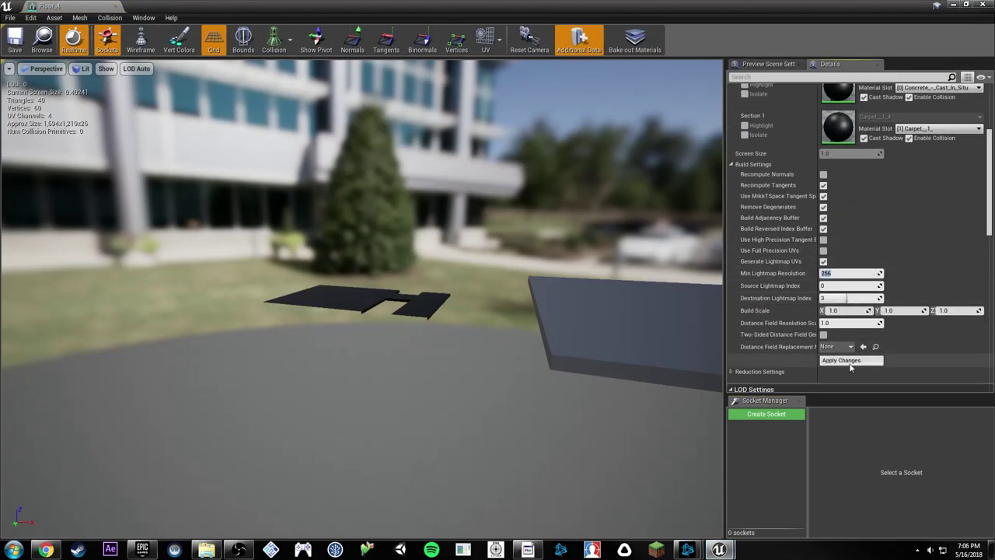
click(851, 360)
scroll(851, 342, down, 6)
click(841, 275)
text(256)
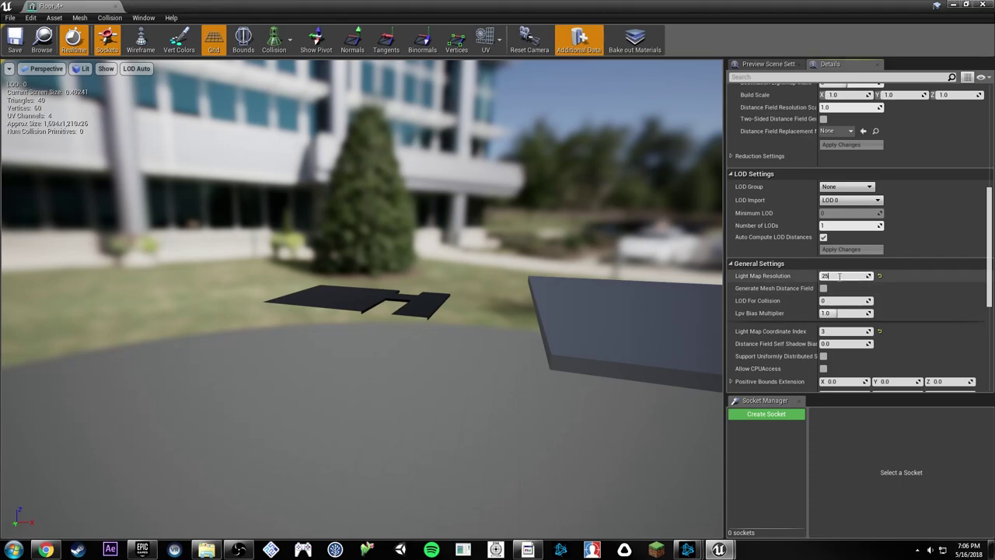
key(Return)
click(15, 38)
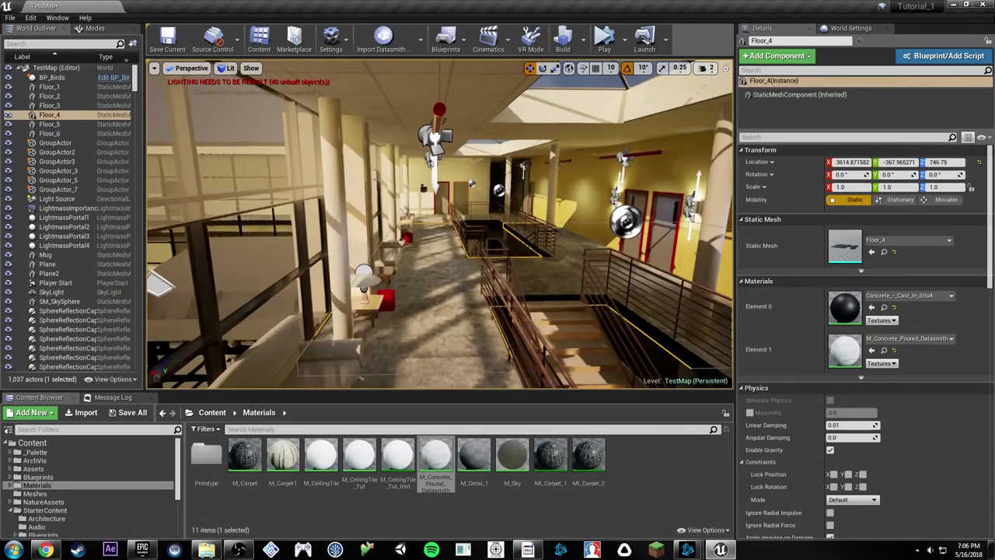
Step: Open the Floor_5 mesh, apply 256 for both its Min Lightmap Resolution and Light Map Resolution, and save it
mouse_move(593, 260)
right_down()
mouse_move(579, 268)
mouse_move(592, 260)
right_up()
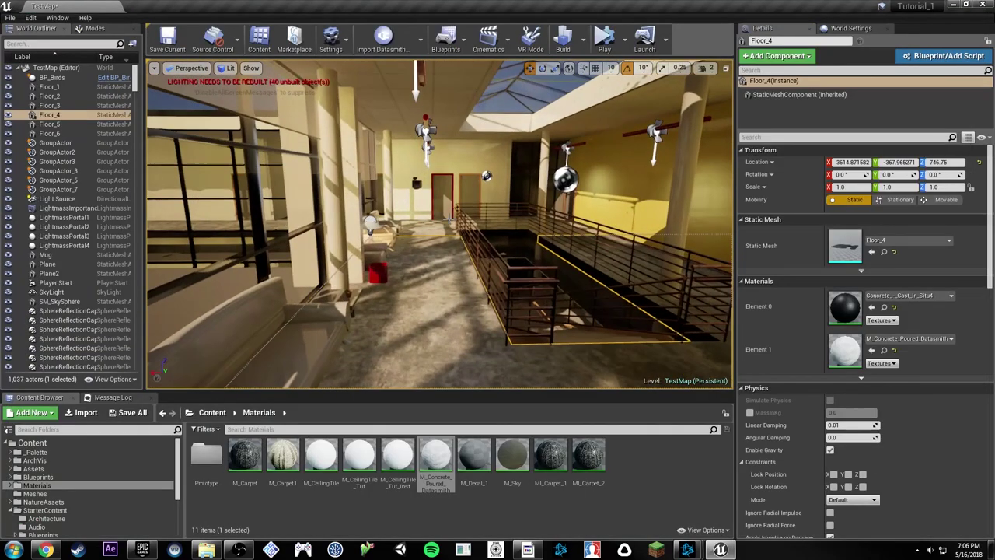
click(592, 260)
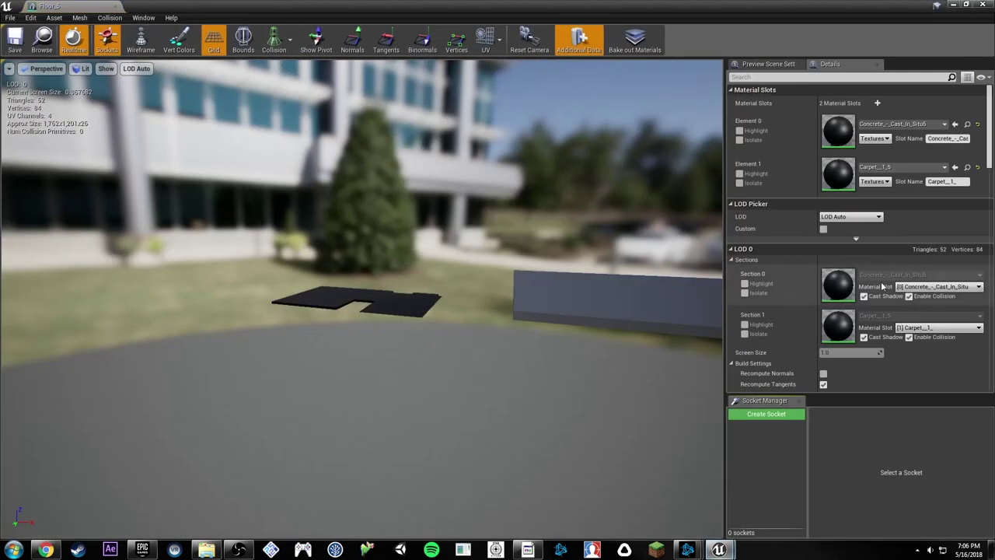
scroll(831, 257, down, 5)
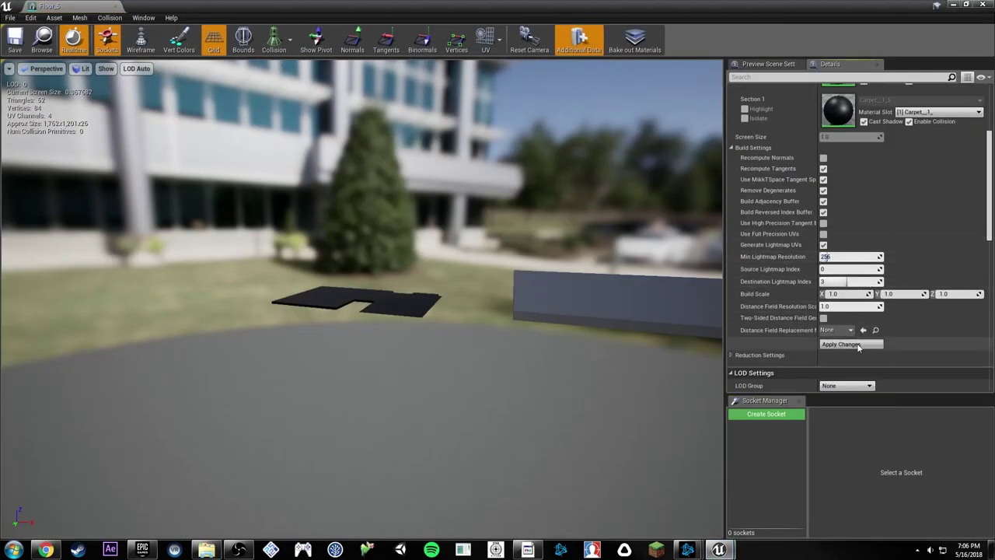
scroll(853, 309, down, 4)
click(852, 309)
text(256)
key(Return)
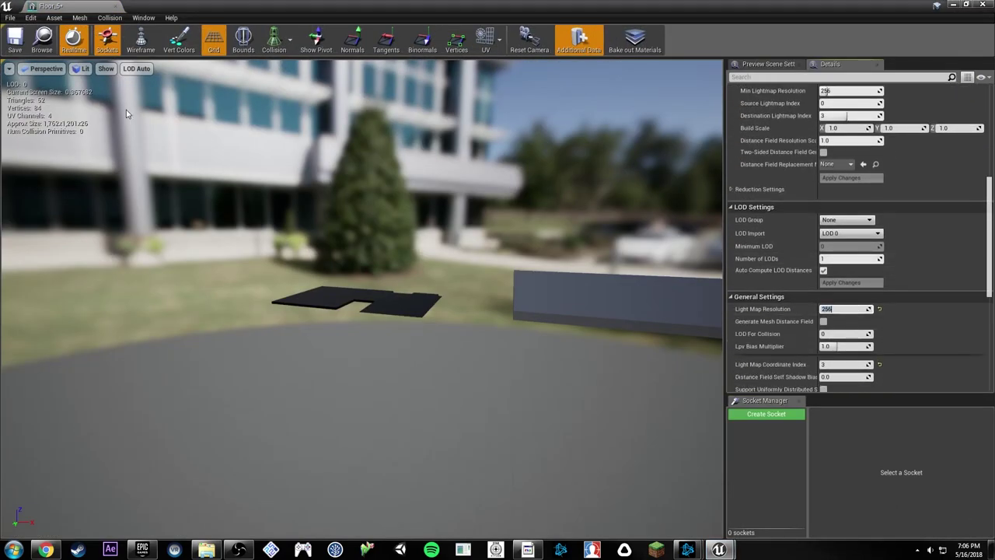
click(15, 40)
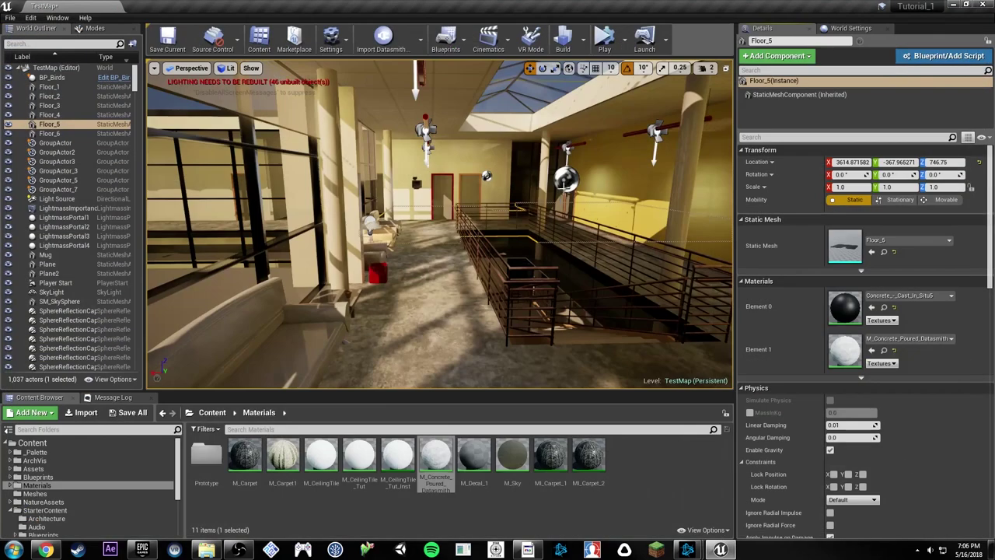
Step: Select the upper corridor floor Floor_6, inspect its extent along the hallway, and open its static mesh for editing
right_drag(470, 252, 470, 252)
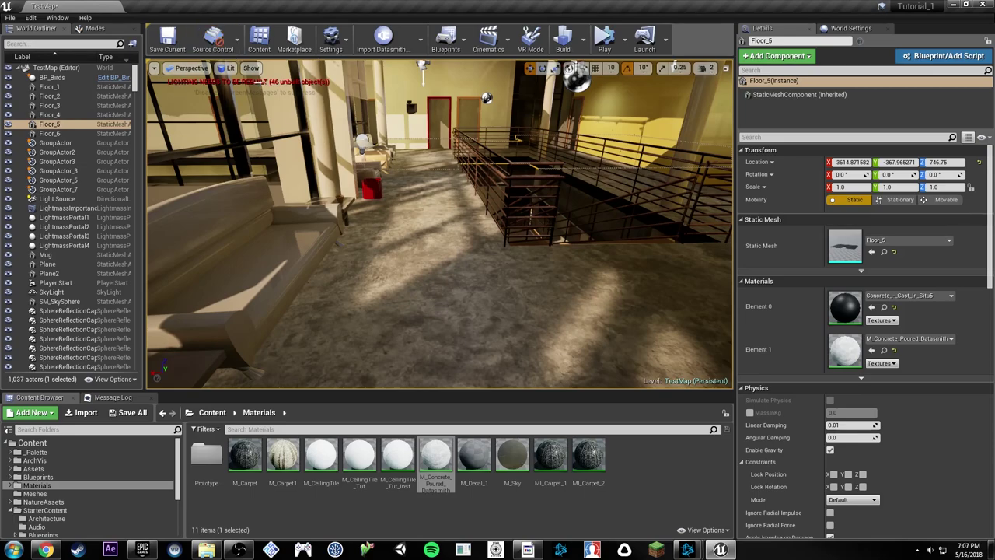
right_drag(460, 193, 460, 194)
click(460, 195)
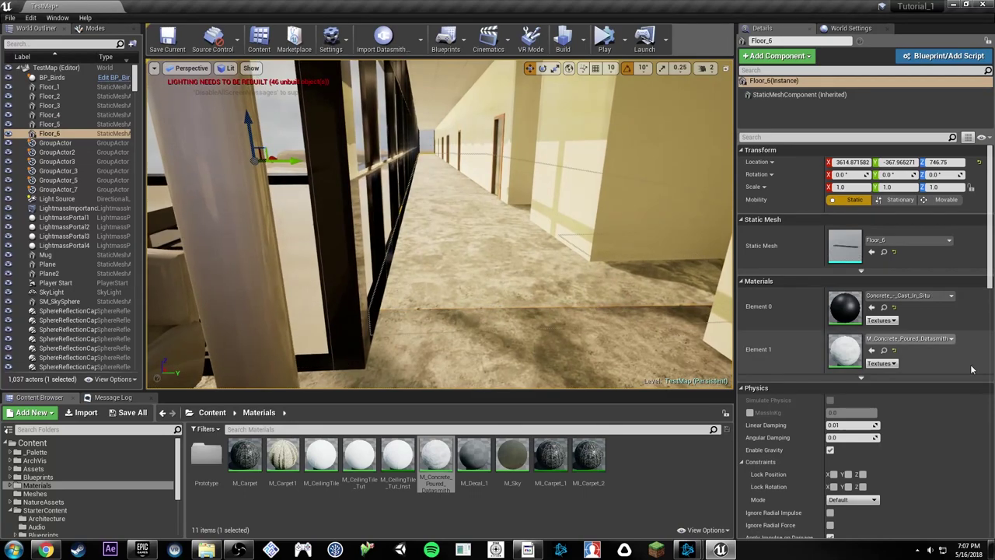
scroll(956, 408, down, 15)
right_drag(622, 296, 622, 295)
right_drag(435, 225, 435, 225)
right_drag(601, 297, 600, 298)
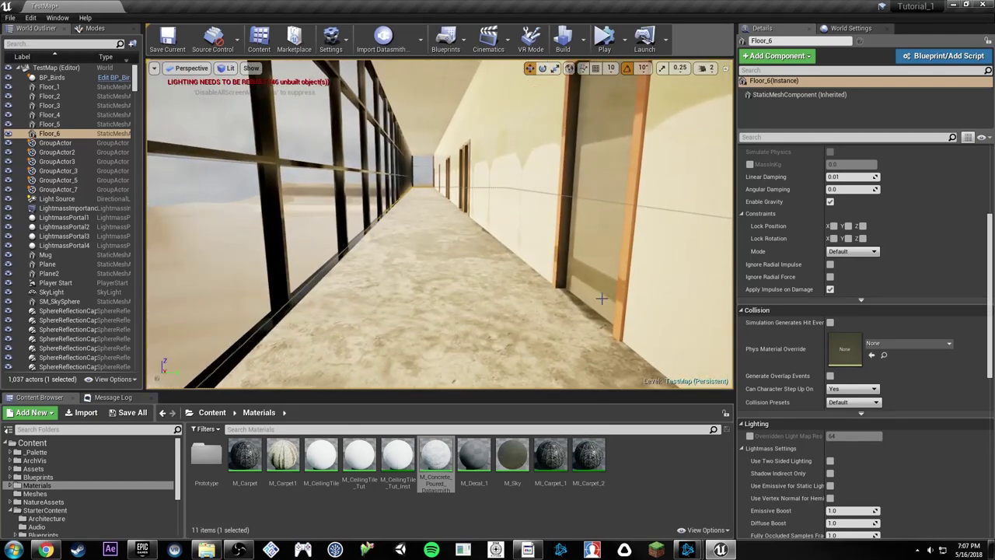
right_drag(504, 264, 504, 264)
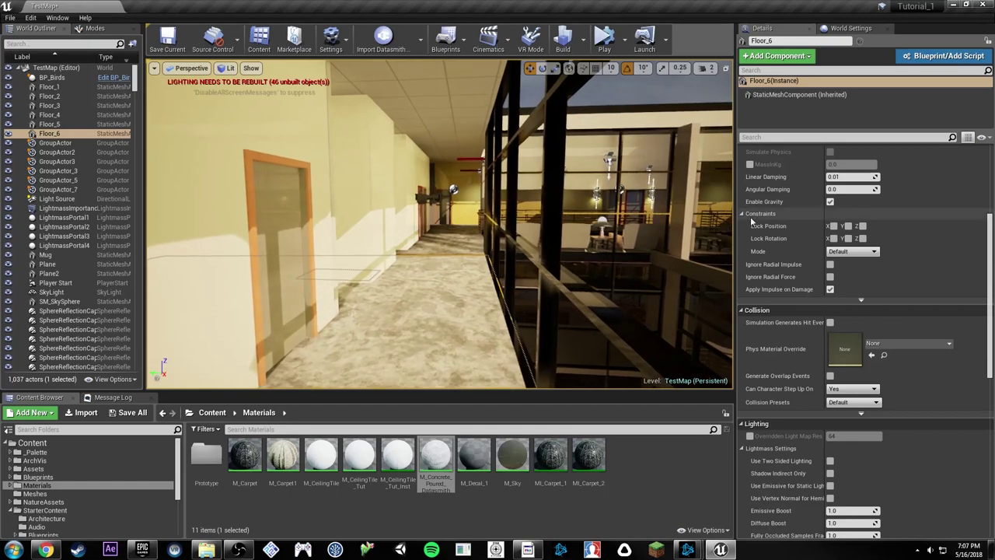
scroll(801, 253, up, 5)
key(ctrl+e)
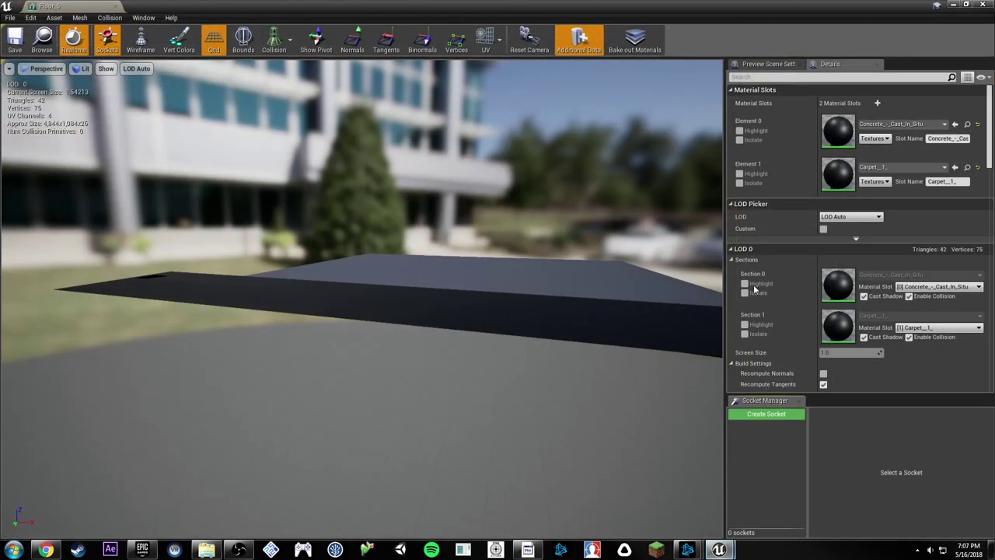
Step: Apply a new Min Lightmap Resolution to the Floor_6 mesh, set its Light Map Resolution to 32, then save and close it
scroll(807, 309, down, 13)
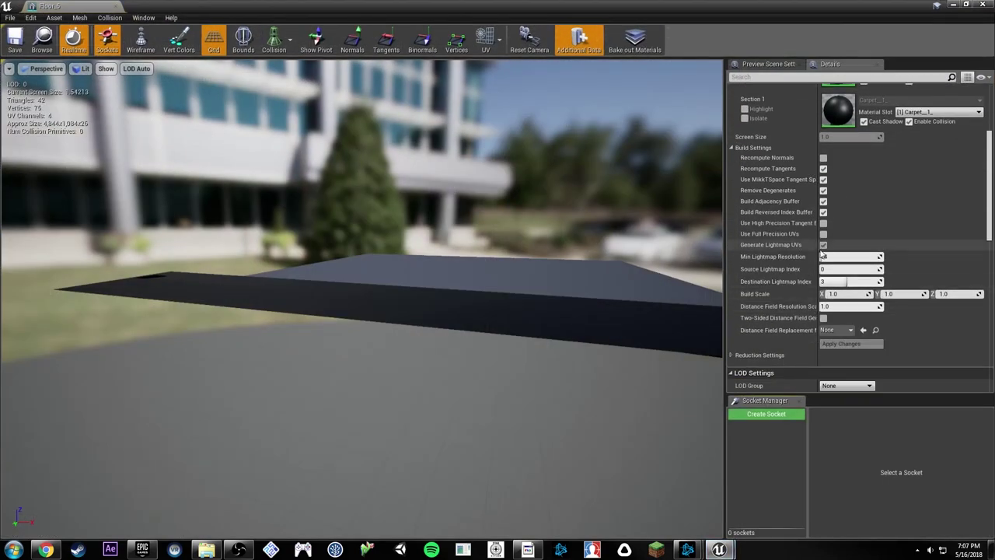
click(822, 247)
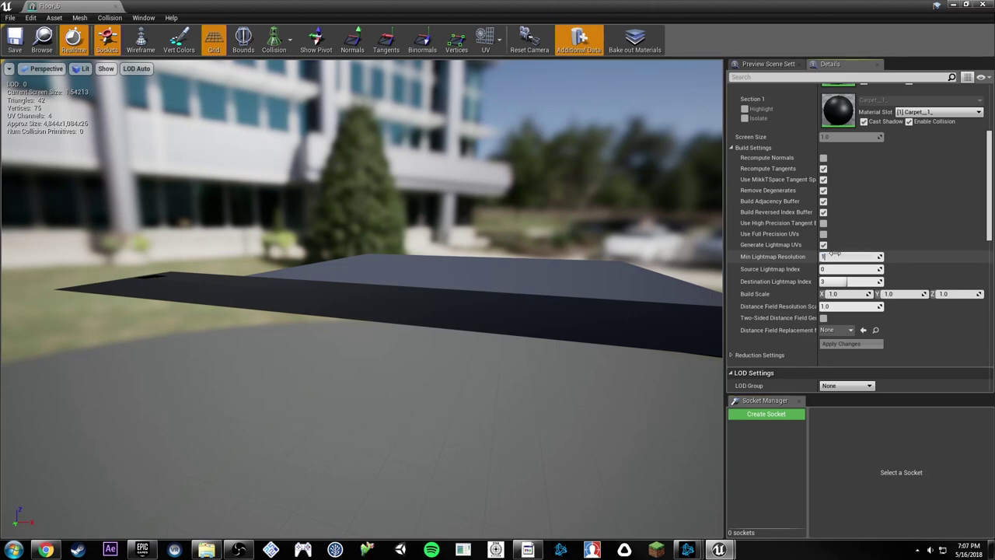
click(851, 342)
scroll(845, 292, down, 5)
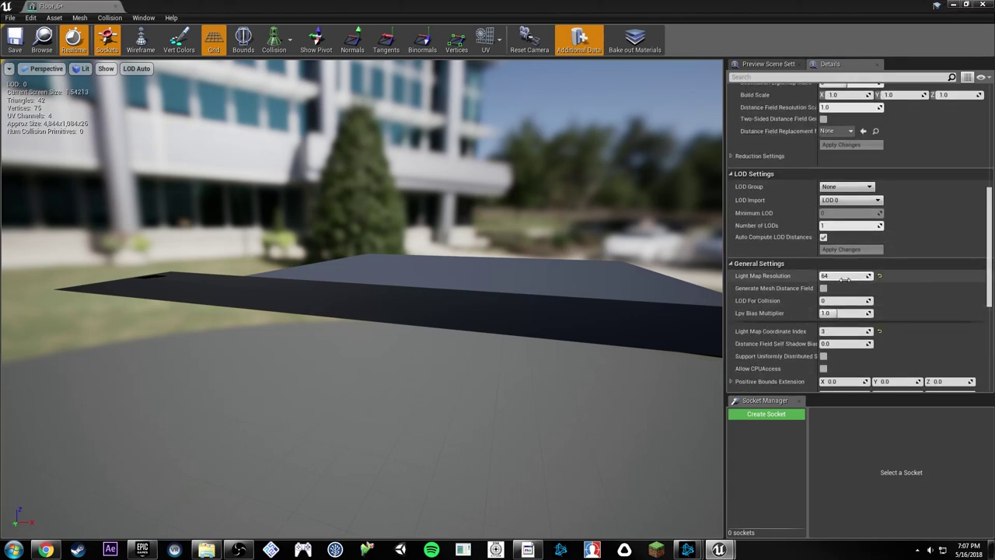
text(32)
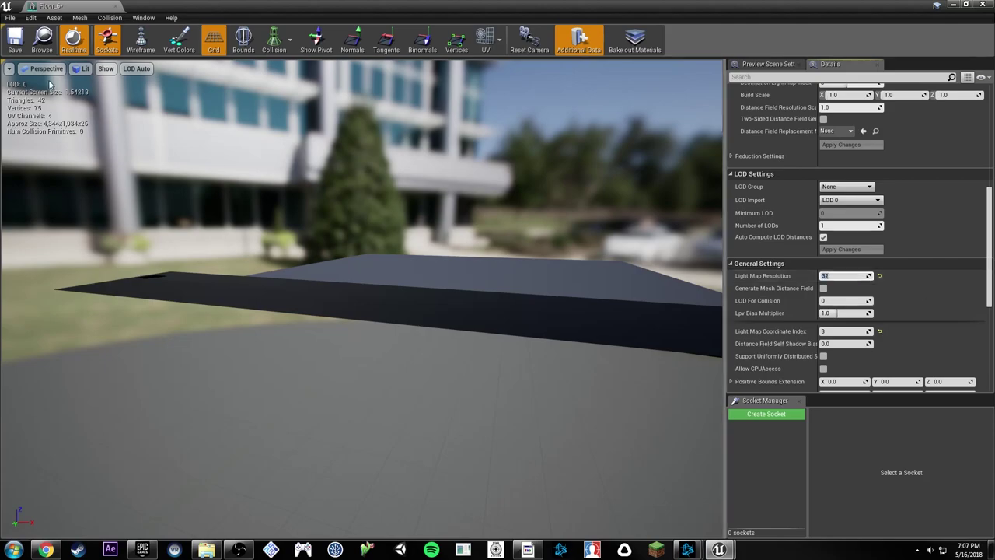
click(14, 39)
click(118, 6)
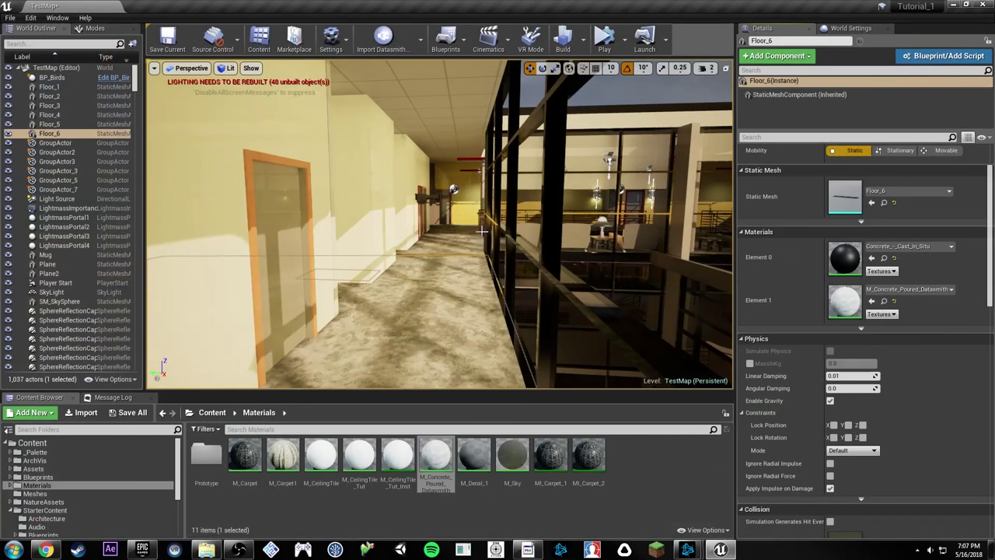
Step: Select the golden-wheat painted wall Wall_2 behind the railing and switch to 3ds Max
mouse_move(466, 218)
right_down()
mouse_move(513, 213)
mouse_move(466, 204)
right_up()
click(494, 204)
right_drag(627, 222, 627, 222)
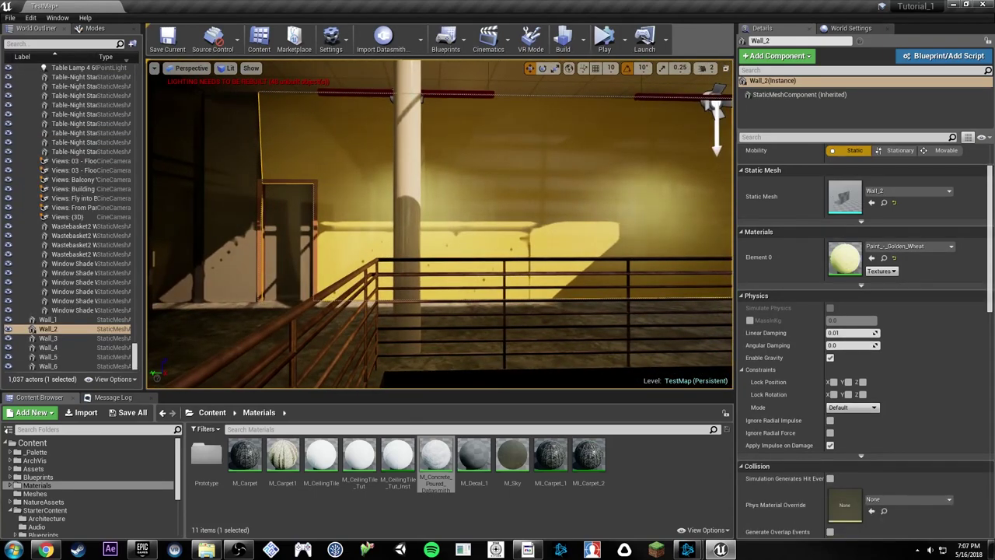
click(519, 550)
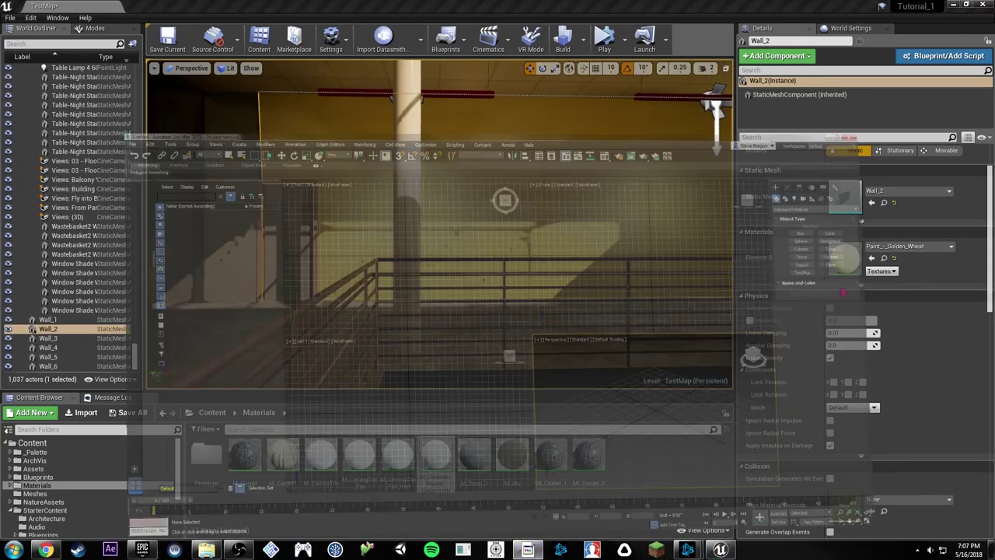